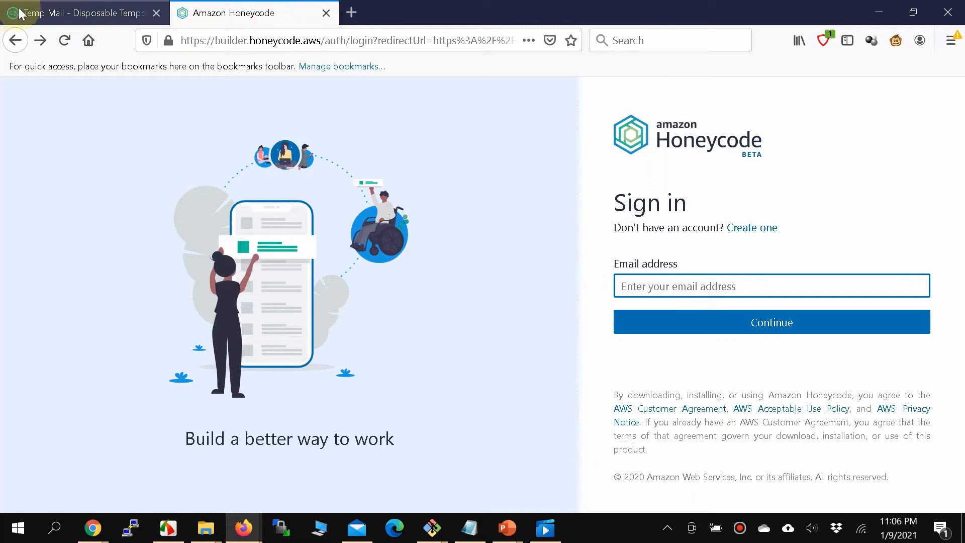
Copy the Temp Mail address and go to the Honeycode account sign-up form.
left_click(11, 13)
right_click(383, 231)
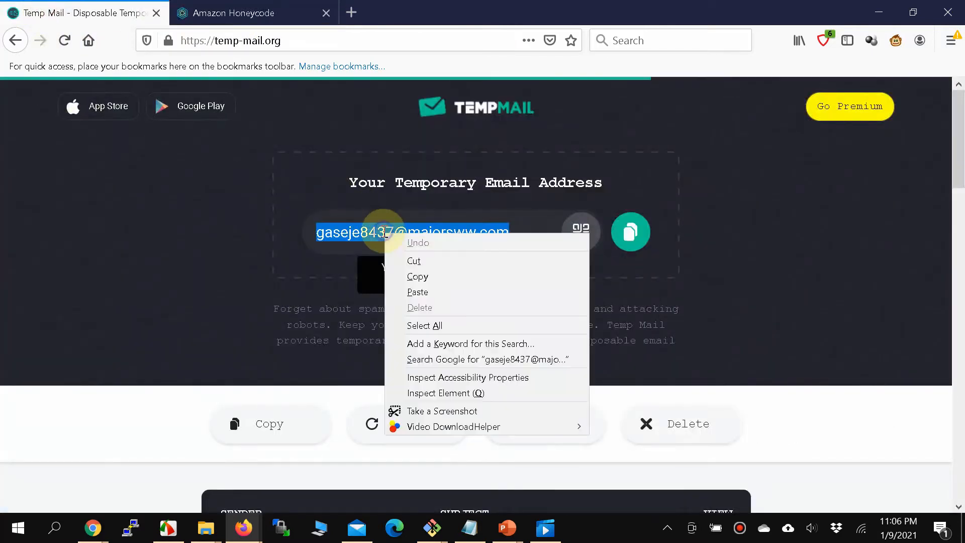
left_click(419, 275)
left_click(272, 11)
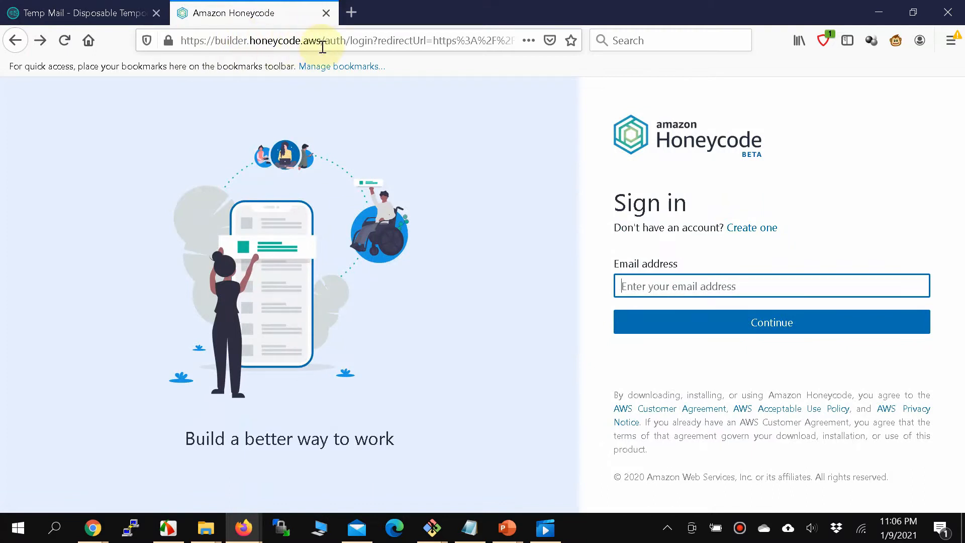
left_click(671, 279)
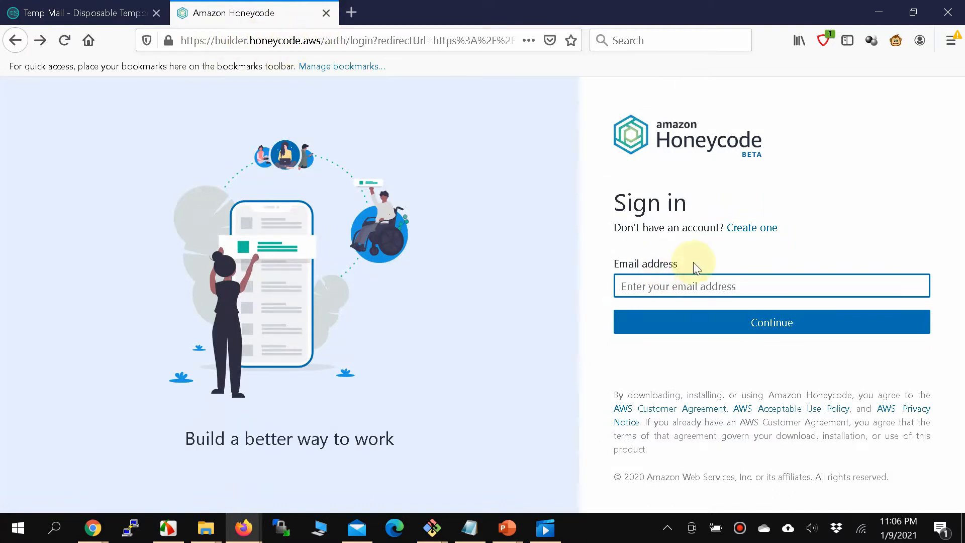
left_click(740, 232)
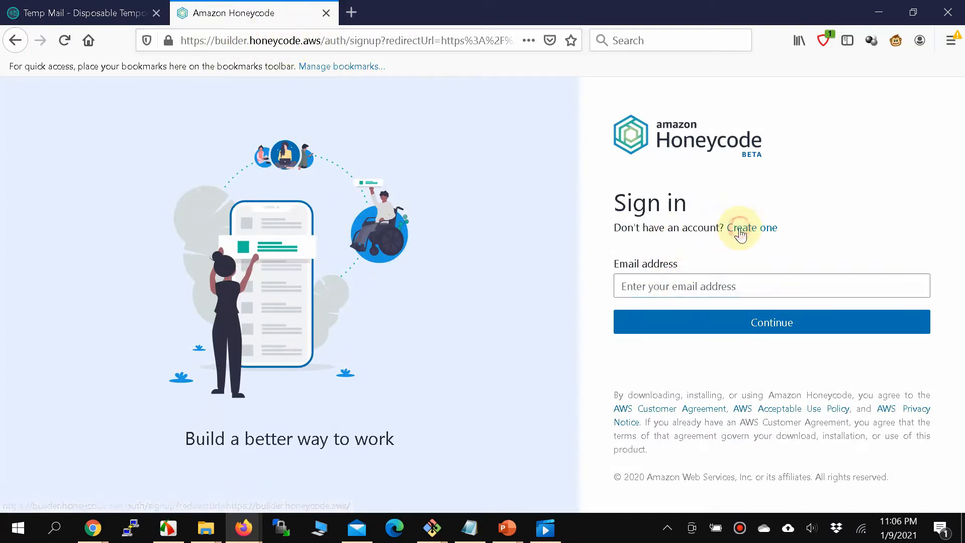
Create an account named Approver with the copied email and a confirmed password, declining the browser's save-login offer.
left_click(655, 282)
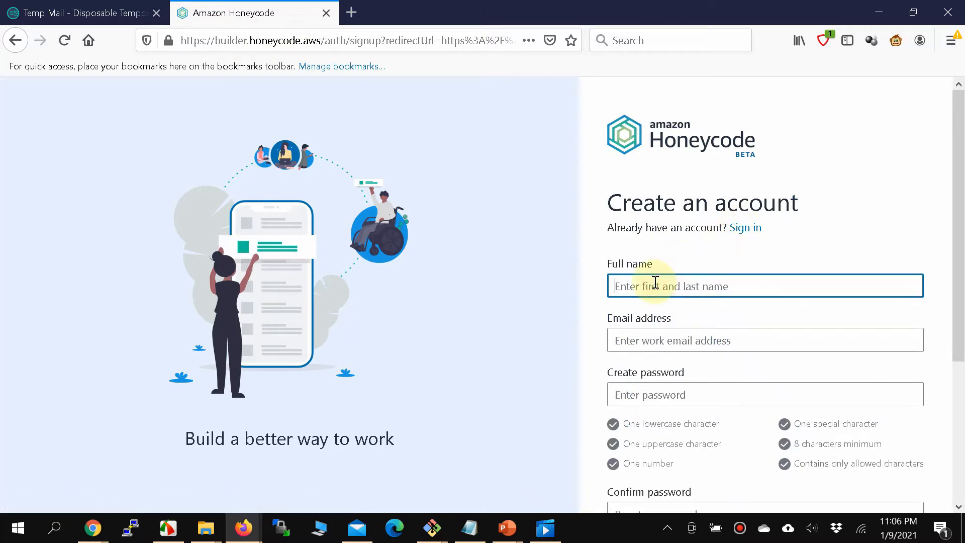
type("Approver")
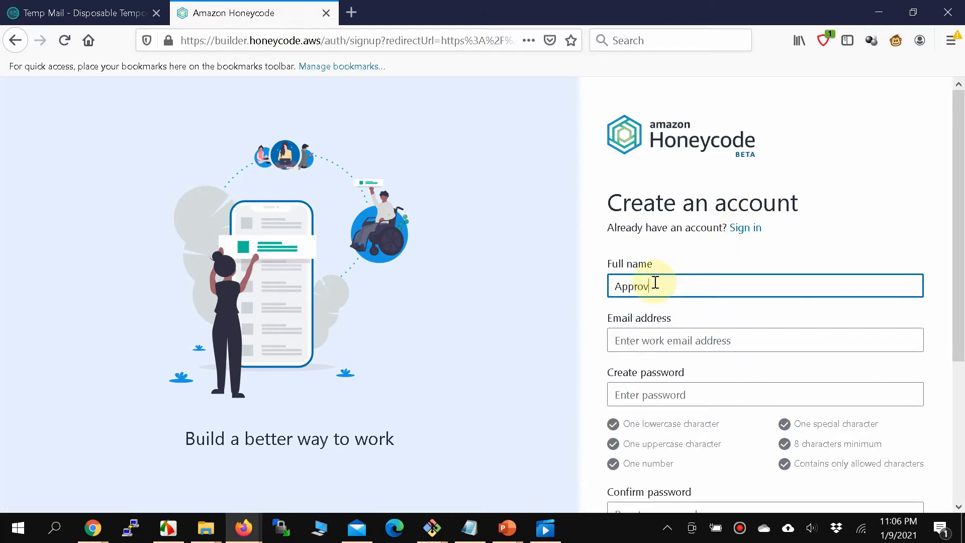
key("Tab")
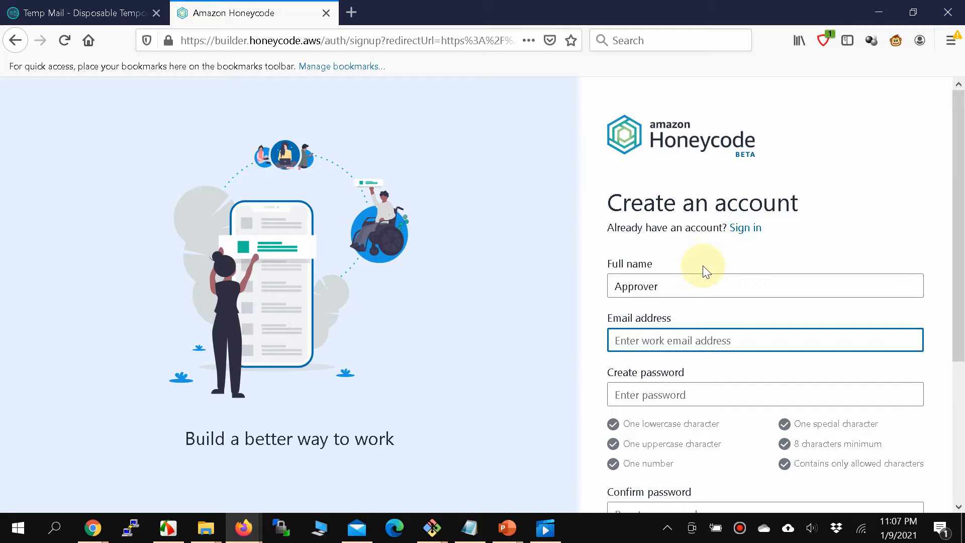
key("ctrl+v")
key("Tab")
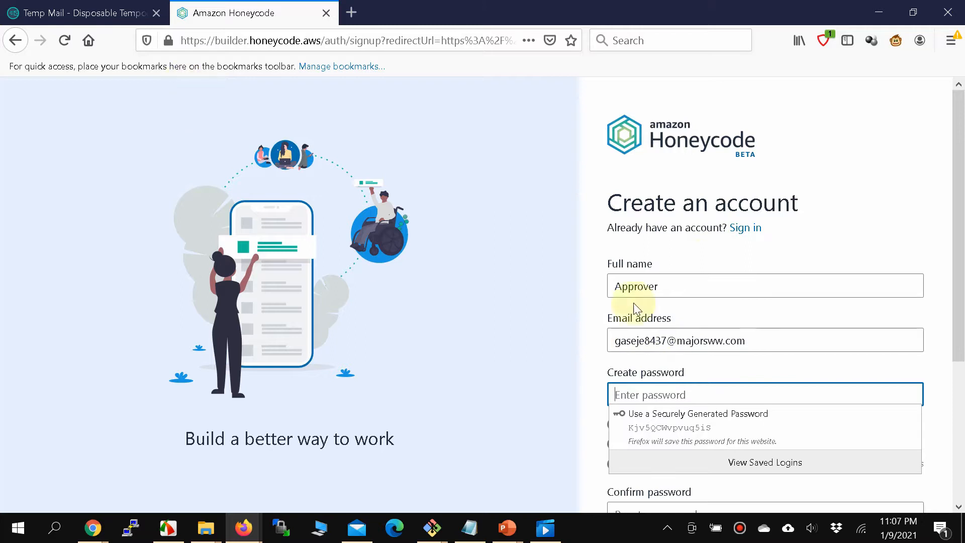
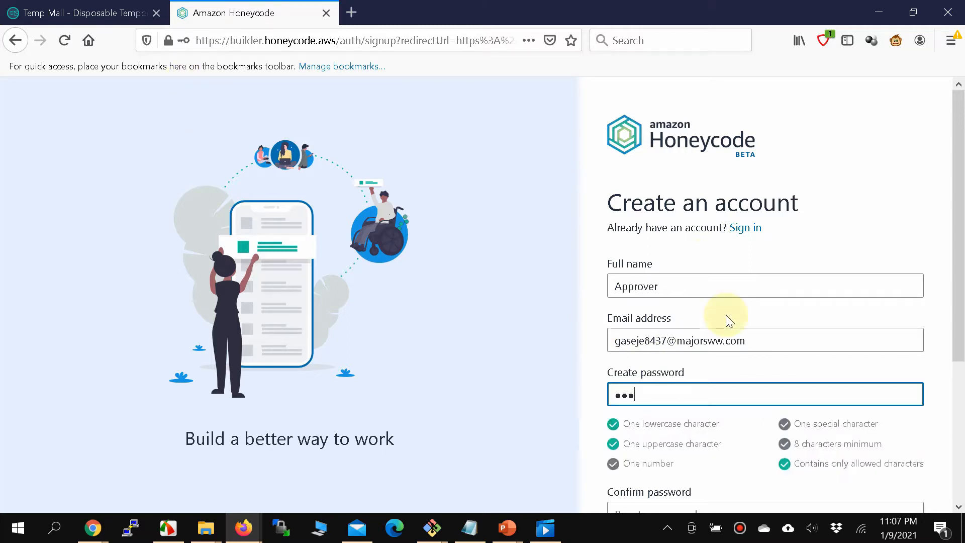
type("•••••••")
scroll(704, 452, "down", 1)
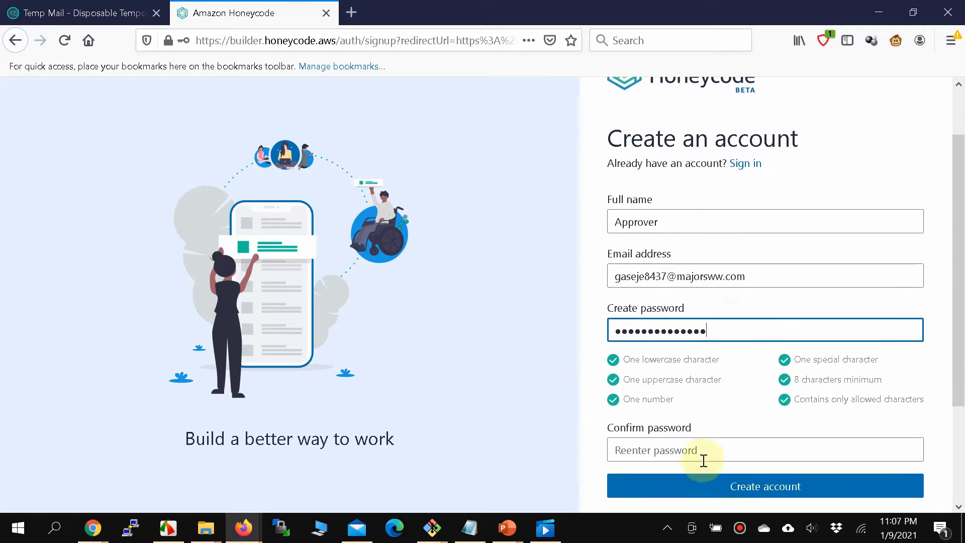
left_click(703, 456)
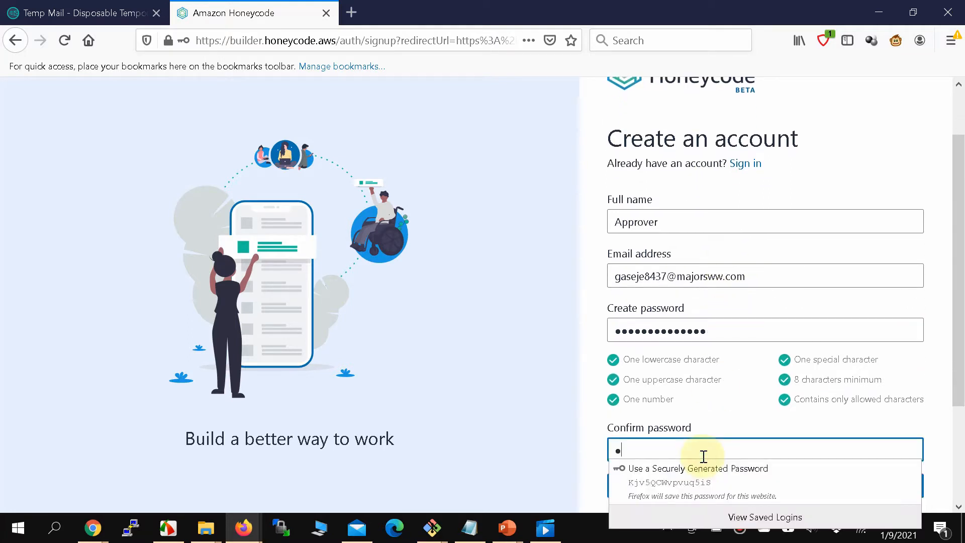
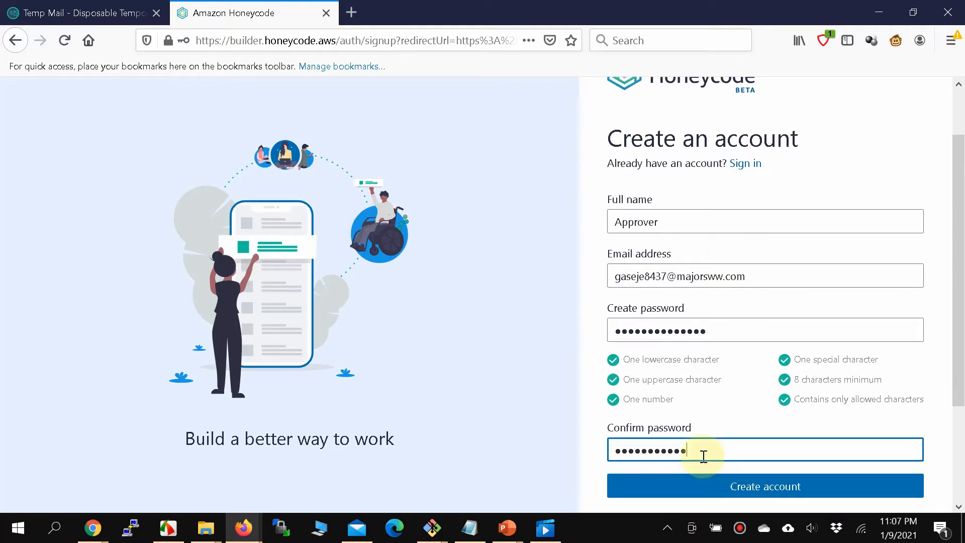
left_click(700, 497)
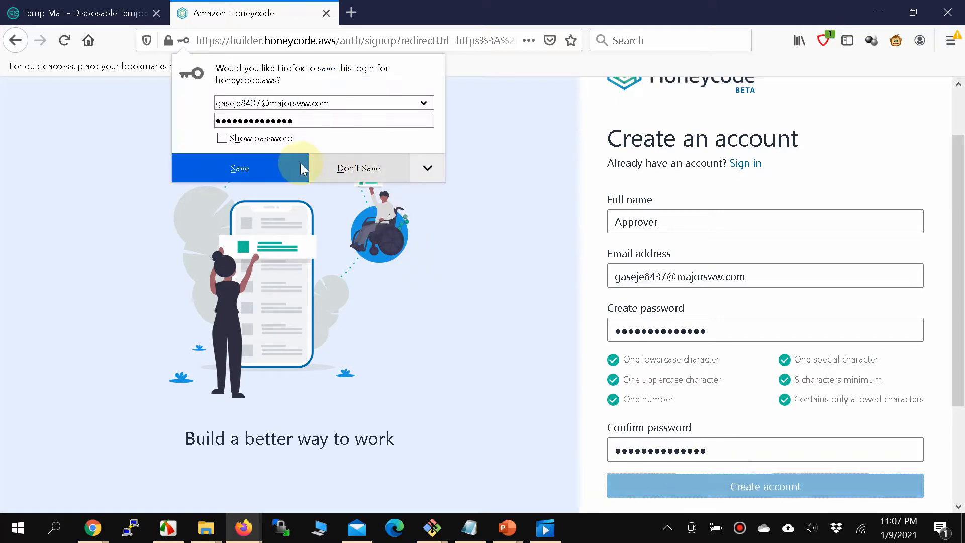
left_click(326, 162)
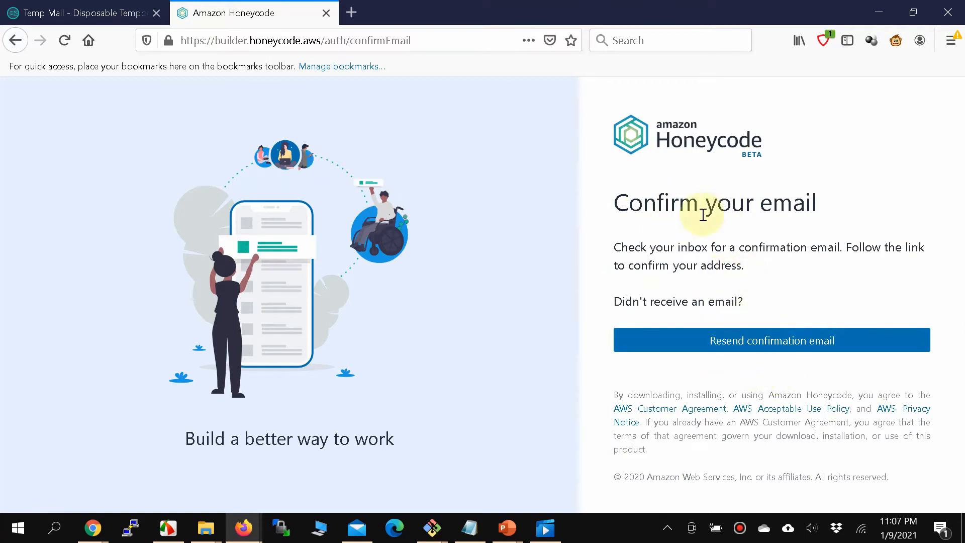
left_click(82, 13)
scroll(361, 326, "down", 3)
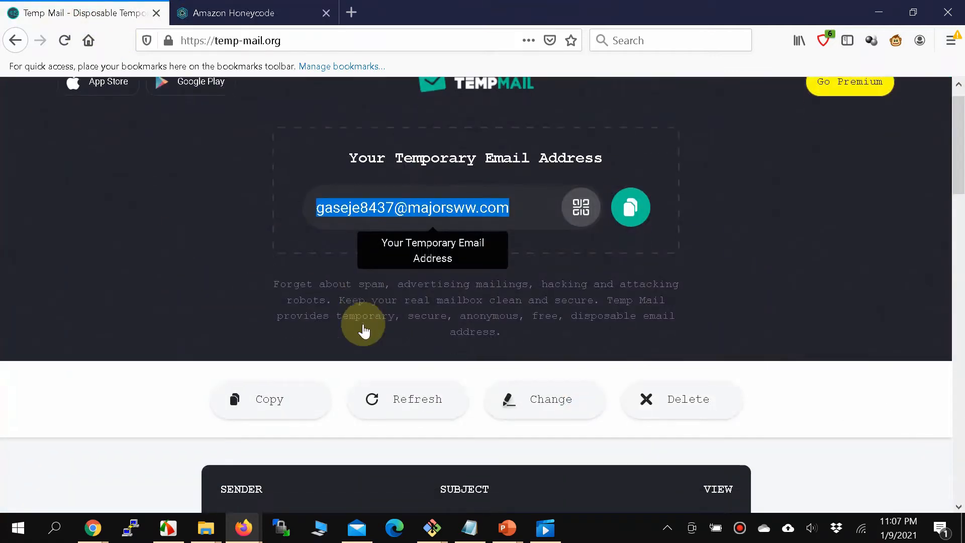
scroll(363, 323, "down", 2)
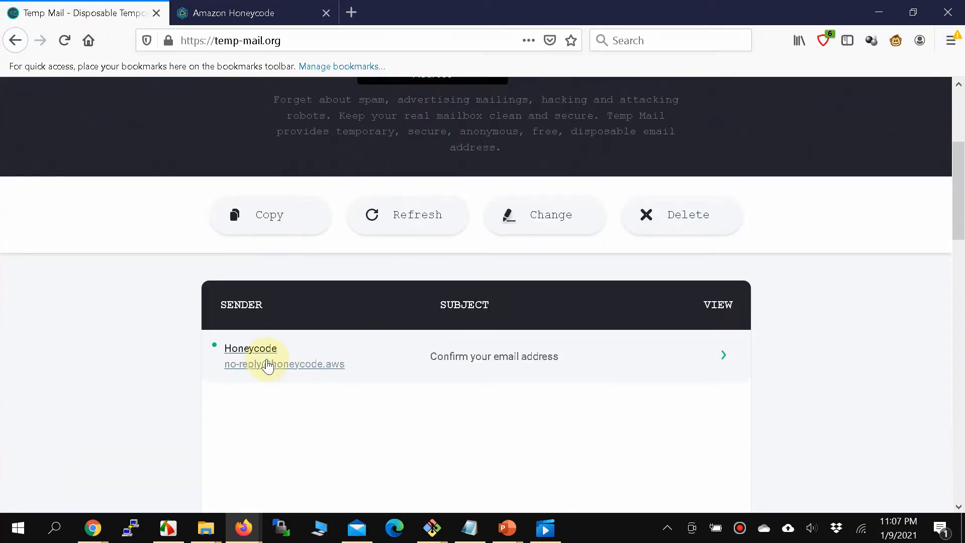
left_click(266, 363)
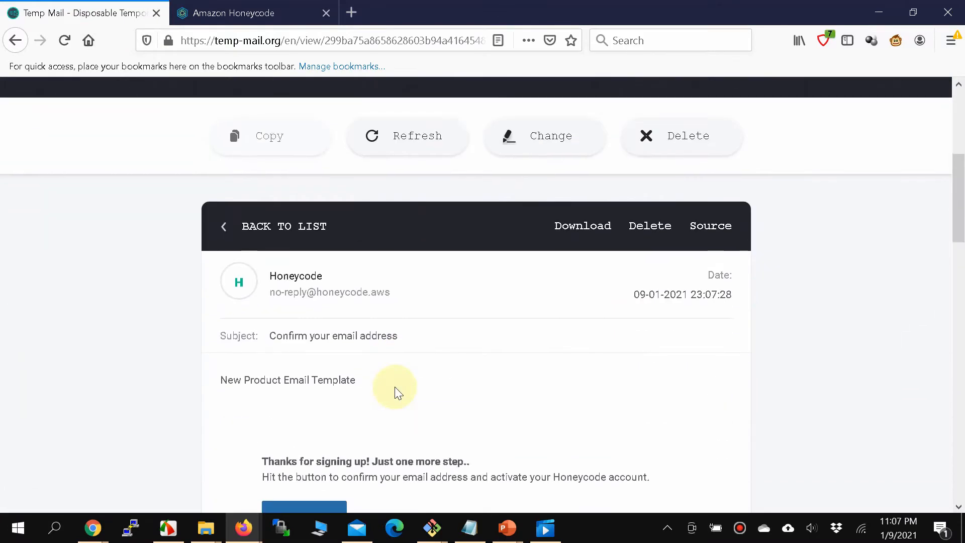
right_click(303, 388)
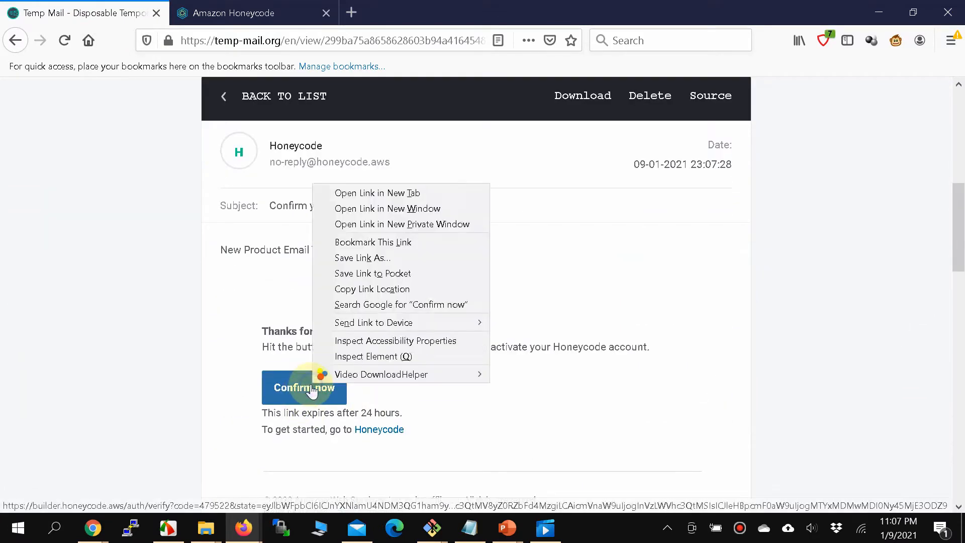
left_click(392, 194)
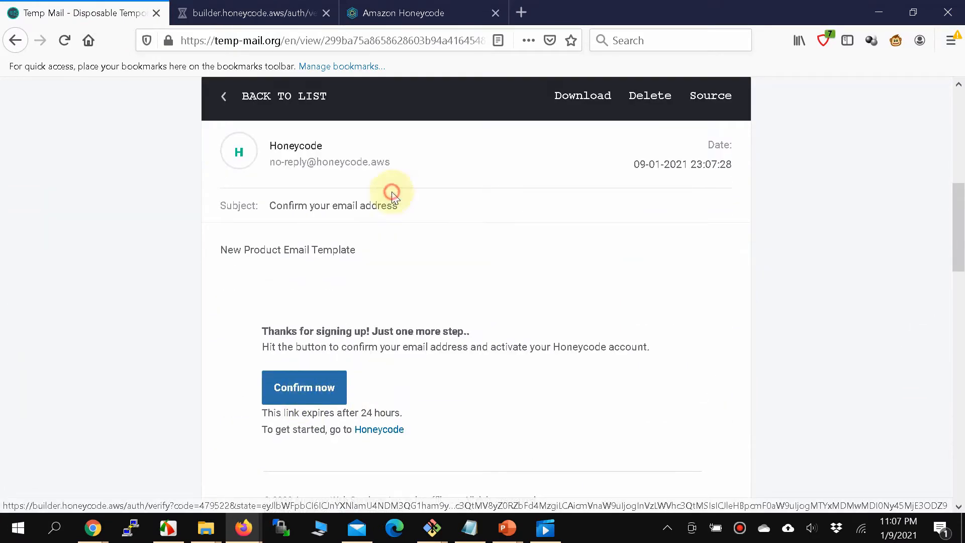
left_click(257, 16)
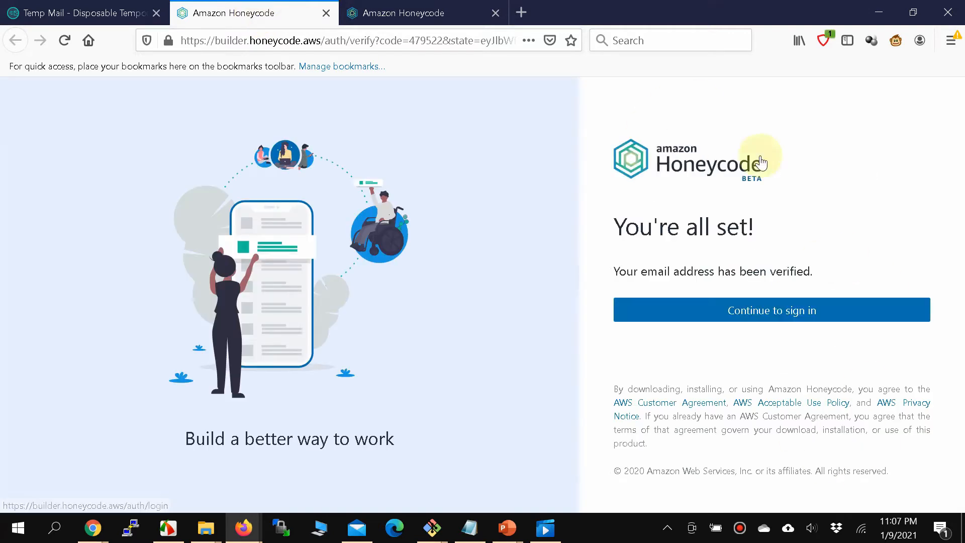
left_click(785, 312)
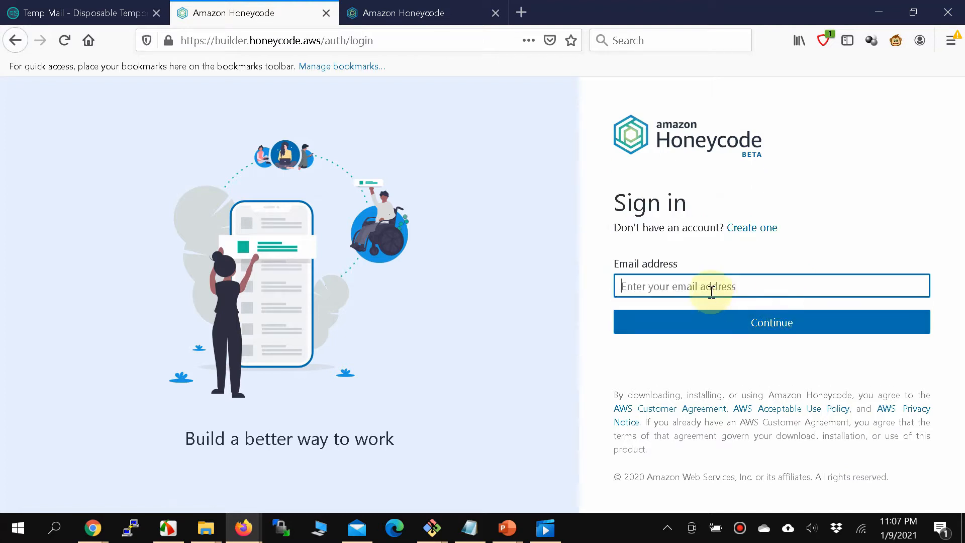
Sign in with the temporary email and password, skip saving the login, and close the welcome questionnaire.
key("ctrl+v")
left_click(696, 323)
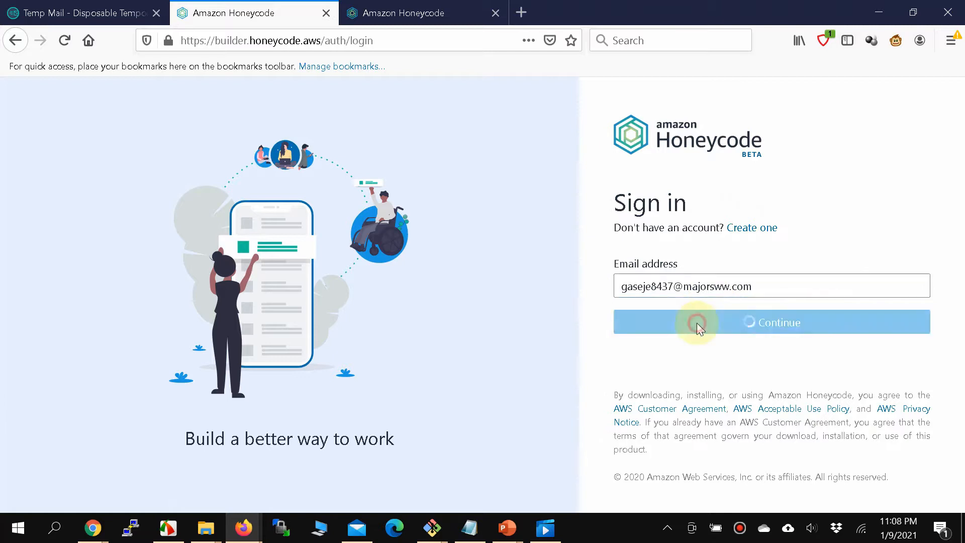
type("*********")
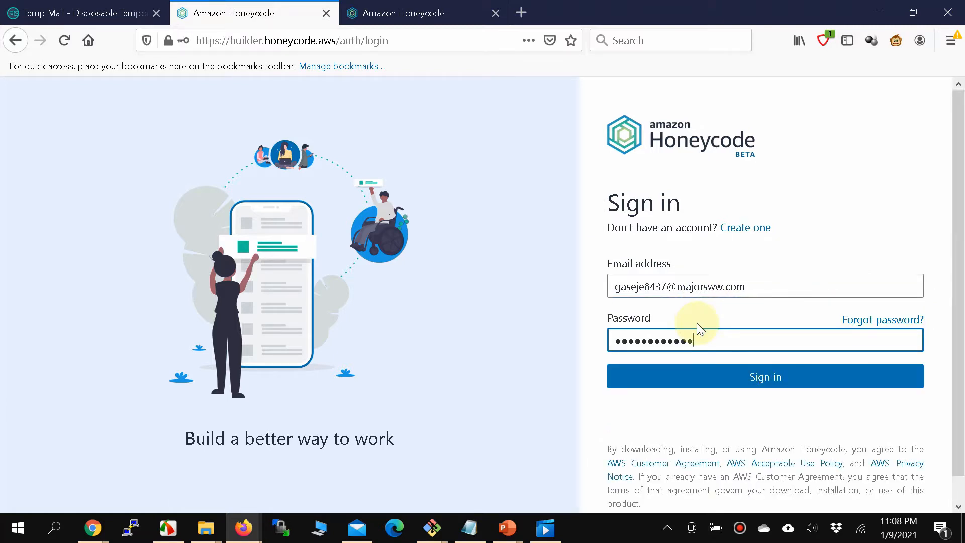
left_click(716, 380)
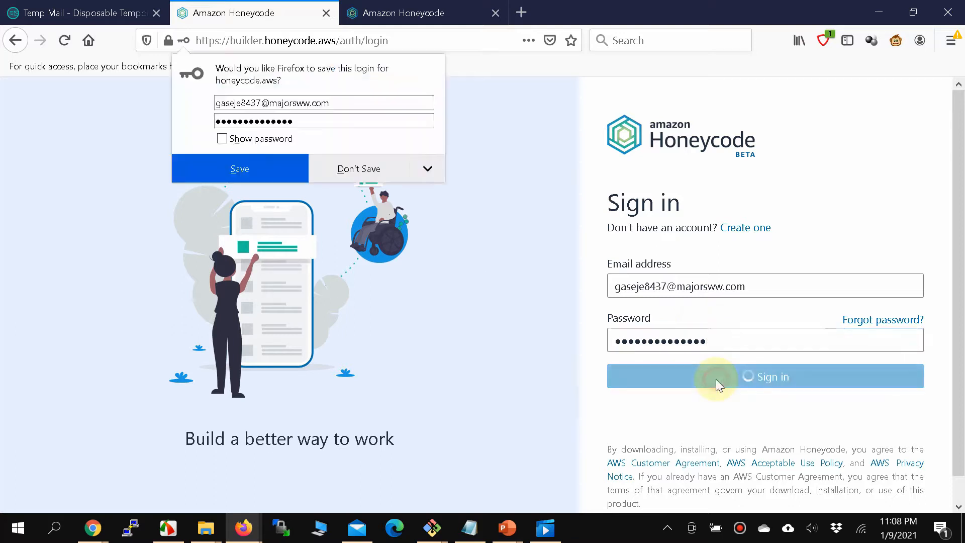
left_click(318, 166)
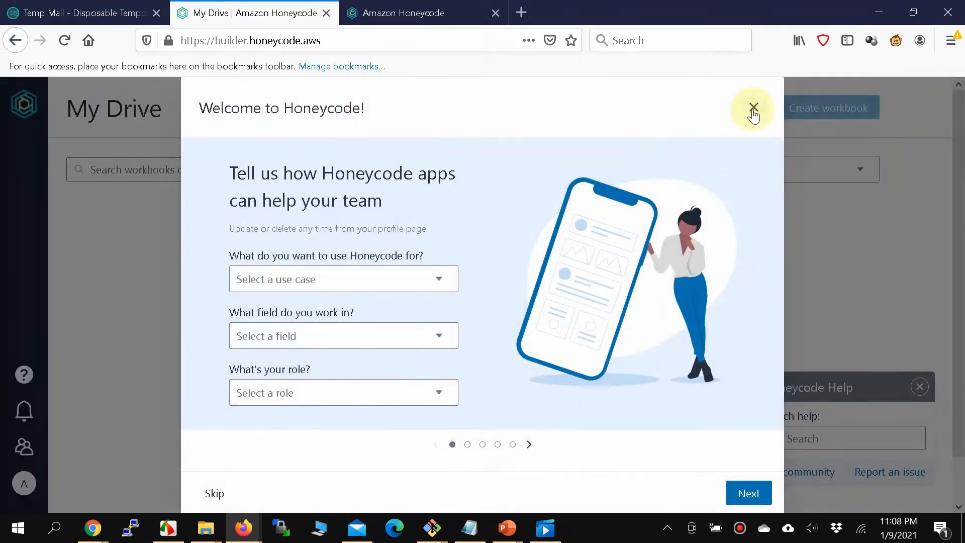
left_click(753, 107)
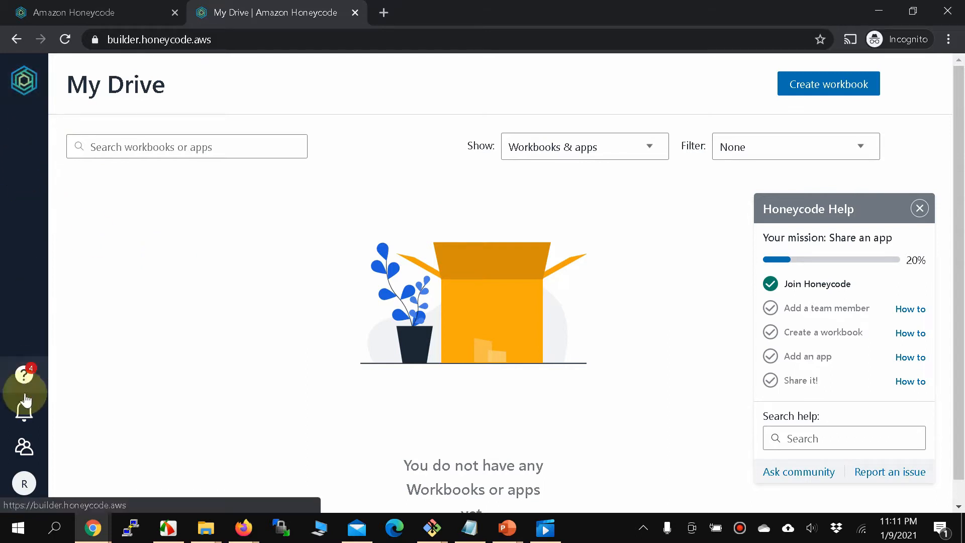
Show the Teams list and check the Approver's, Implementer's and Requester's Team browser windows.
left_click(24, 446)
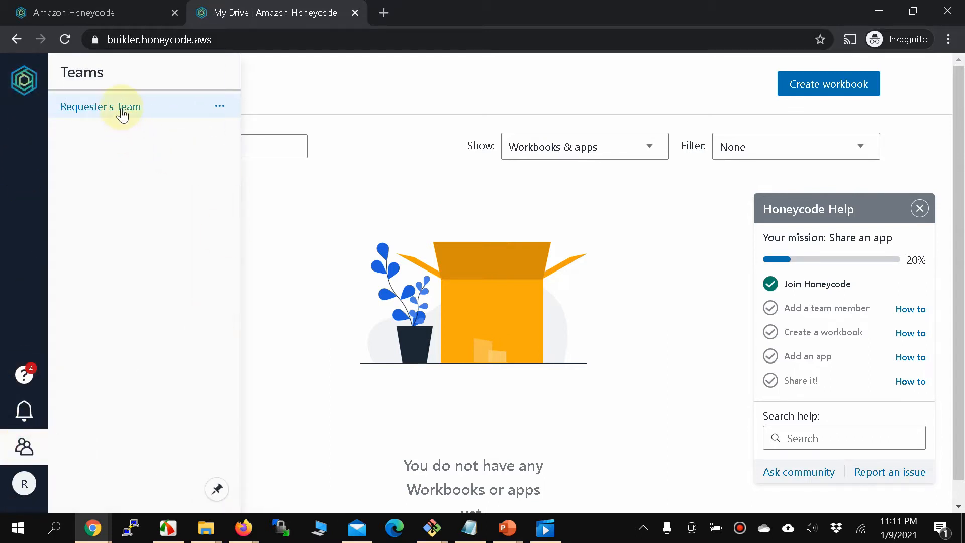
key("alt+Tab")
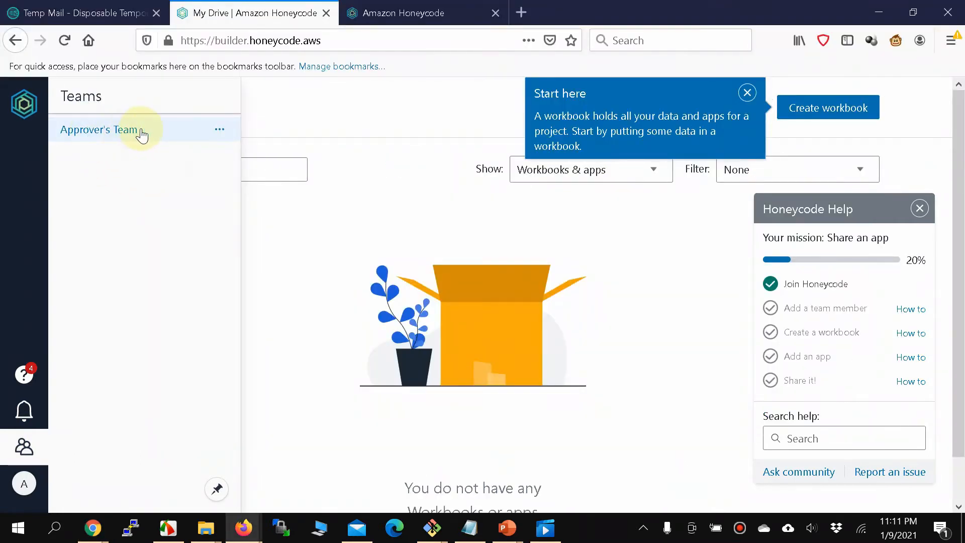
key("alt+Tab")
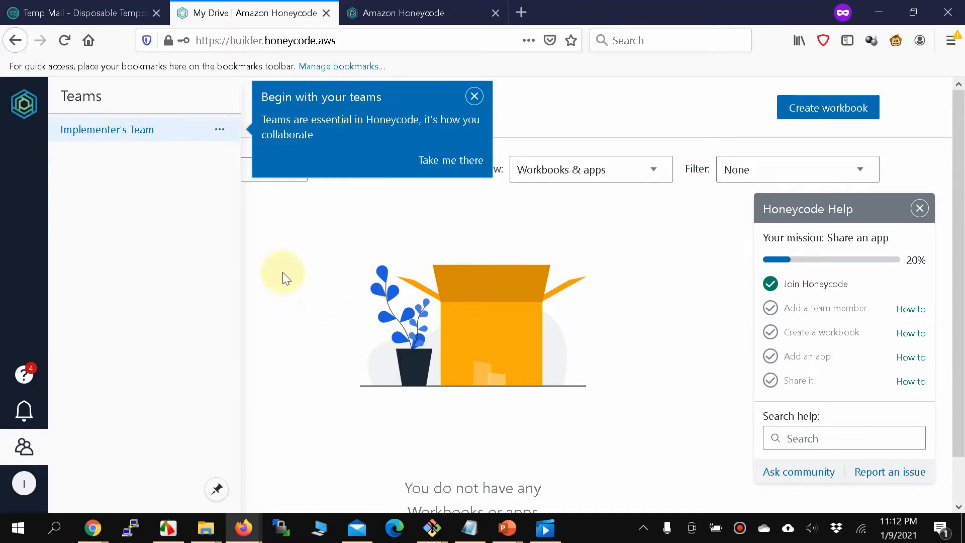
key("alt+Tab")
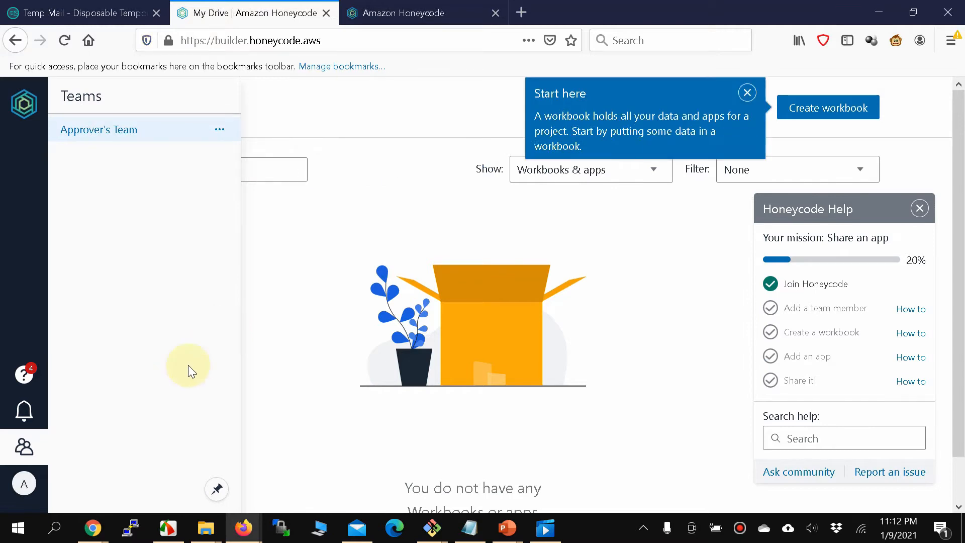
key("alt+Tab")
key("alt+Tab")
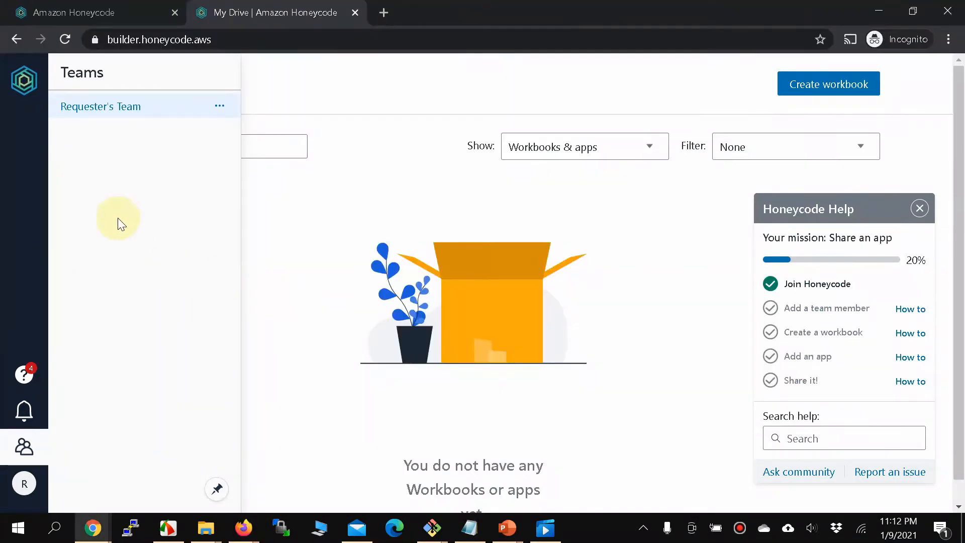
Close the Teams list and help checklist, then start a new workbook.
left_click(304, 241)
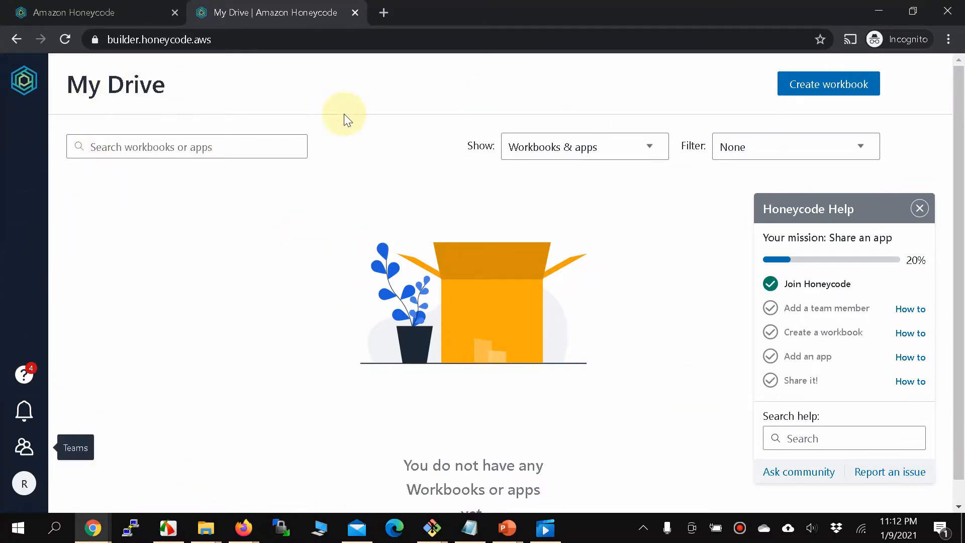
left_click(919, 208)
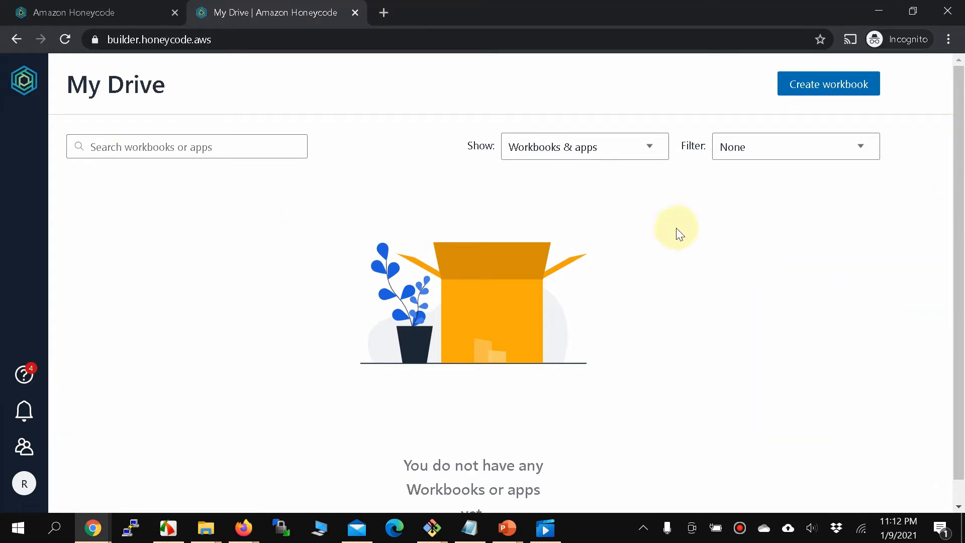
left_click(849, 85)
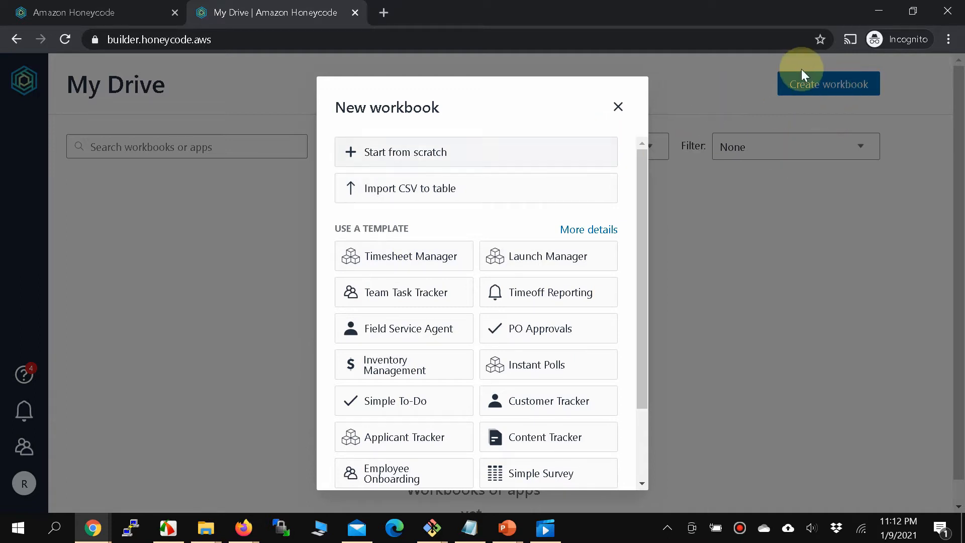
left_click_drag(646, 222, 634, 272)
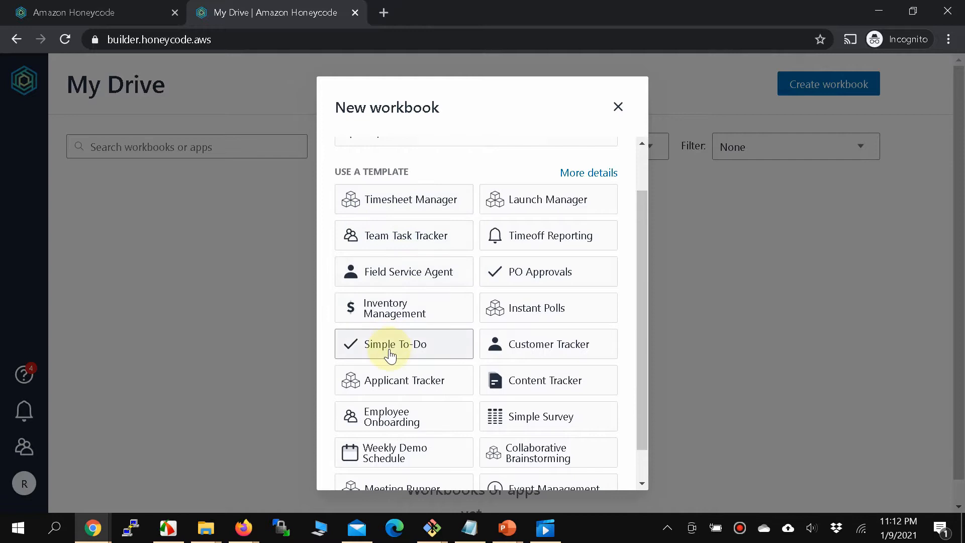
scroll(397, 352, "down", 1)
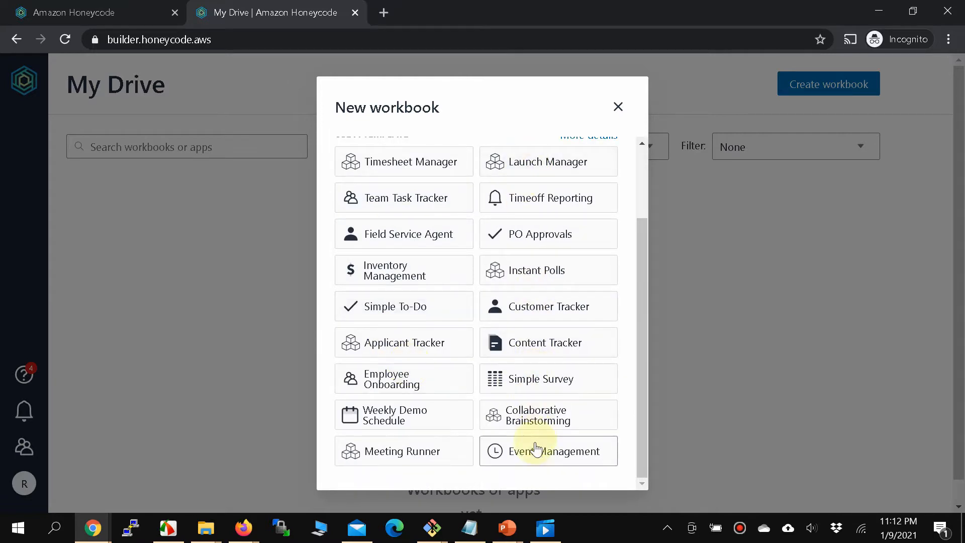
scroll(535, 450, "up", 2)
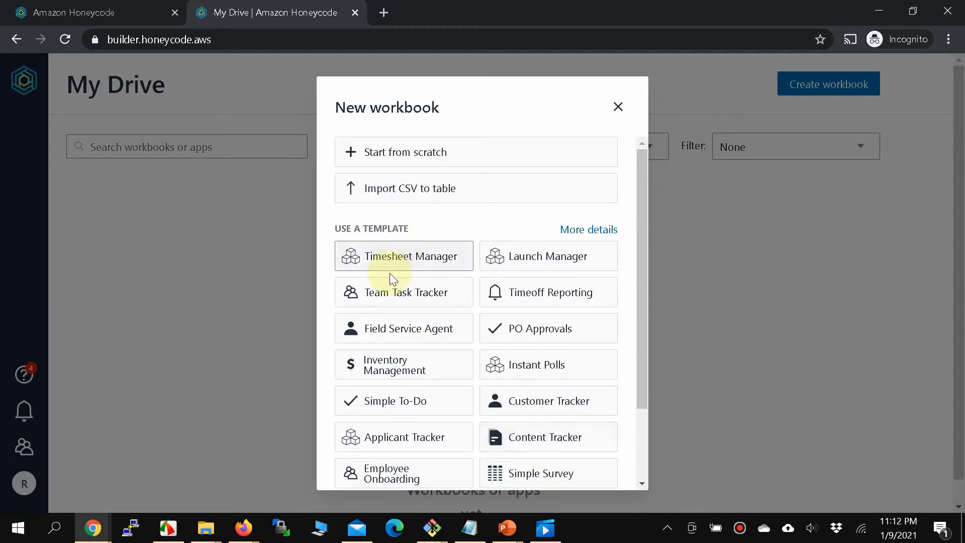
scroll(418, 342, "down", 1)
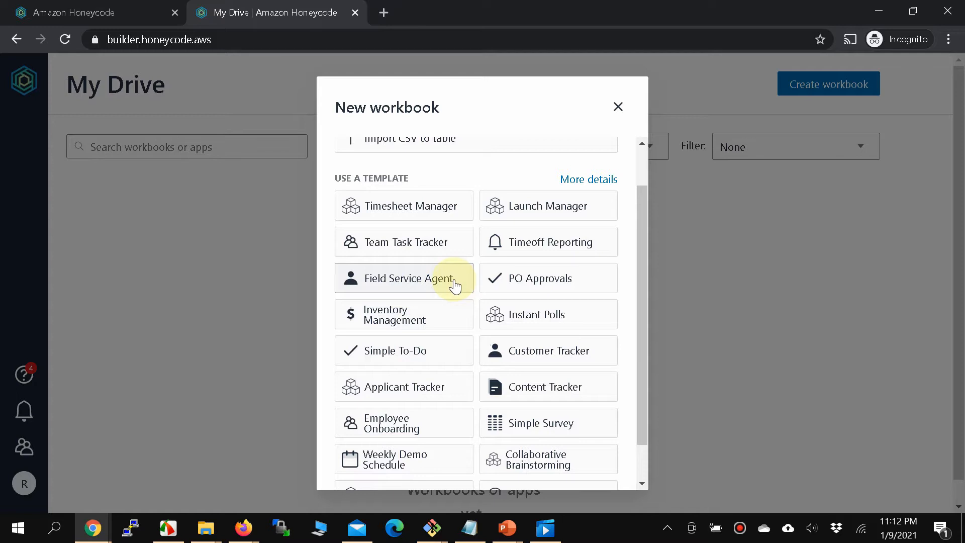
scroll(454, 286, "down", 1)
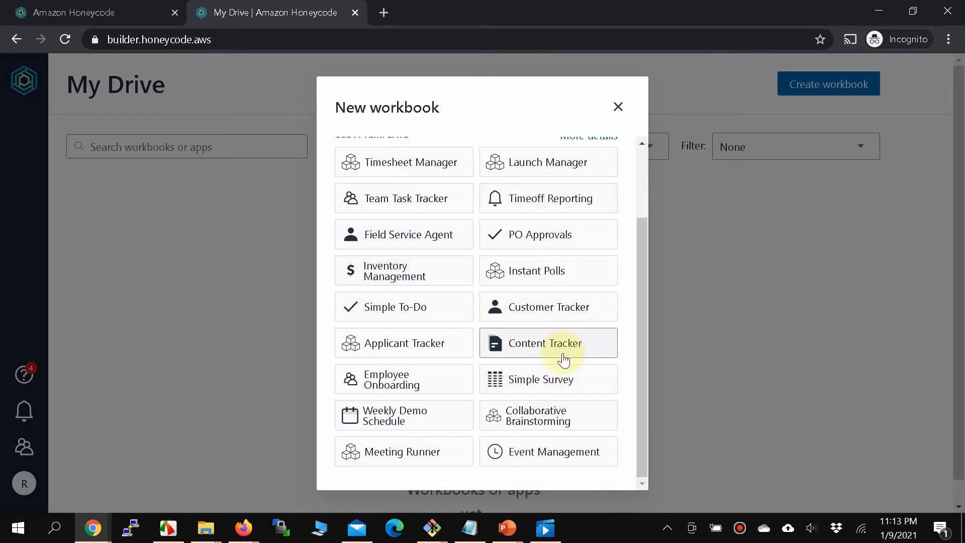
scroll(558, 356, "up", 2)
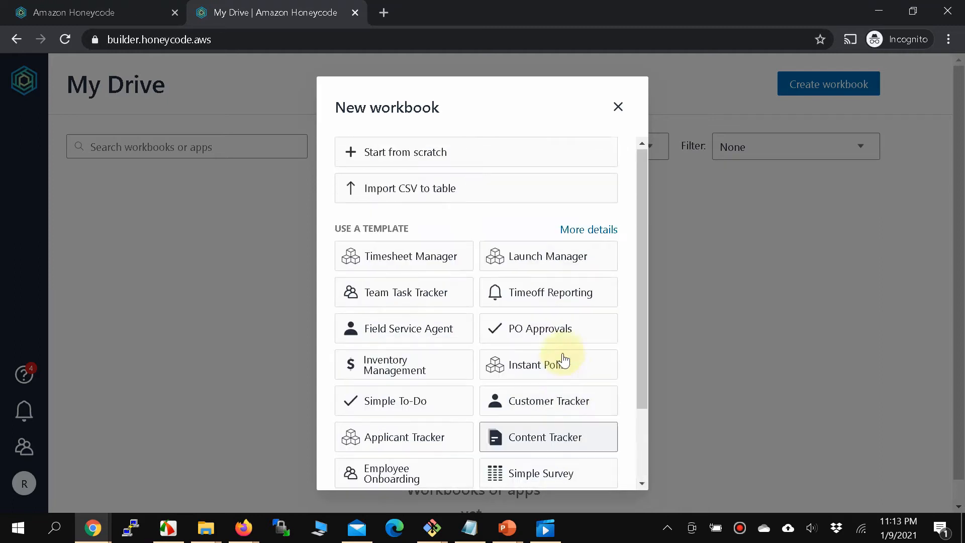
Create a blank workbook from scratch named Resource Requester.
left_click(409, 165)
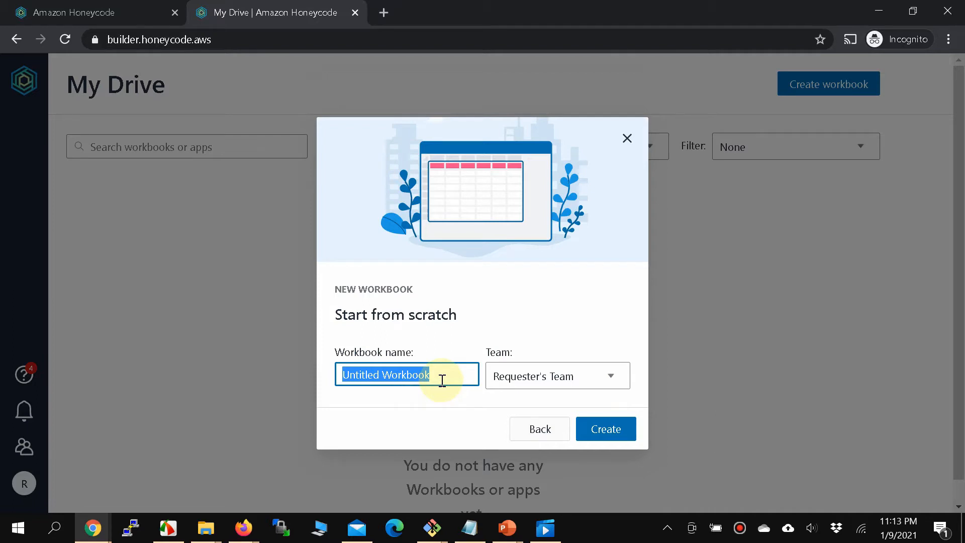
type("Resurce")
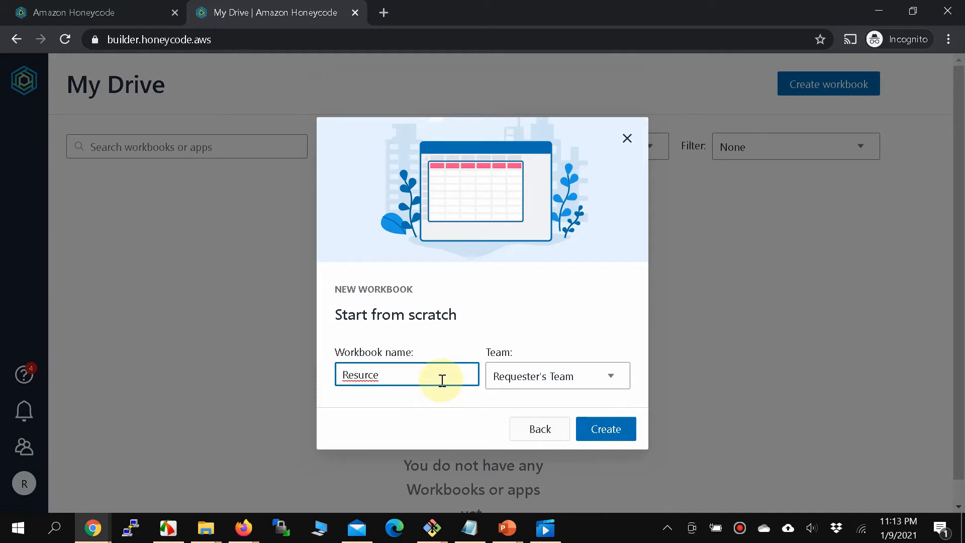
key("BackSpace")
key("BackSpace")
key("BackSpace")
key("BackSpace")
key("BackSpace")
type("oource")
key("Left")
key("BackSpace")
type("Requester")
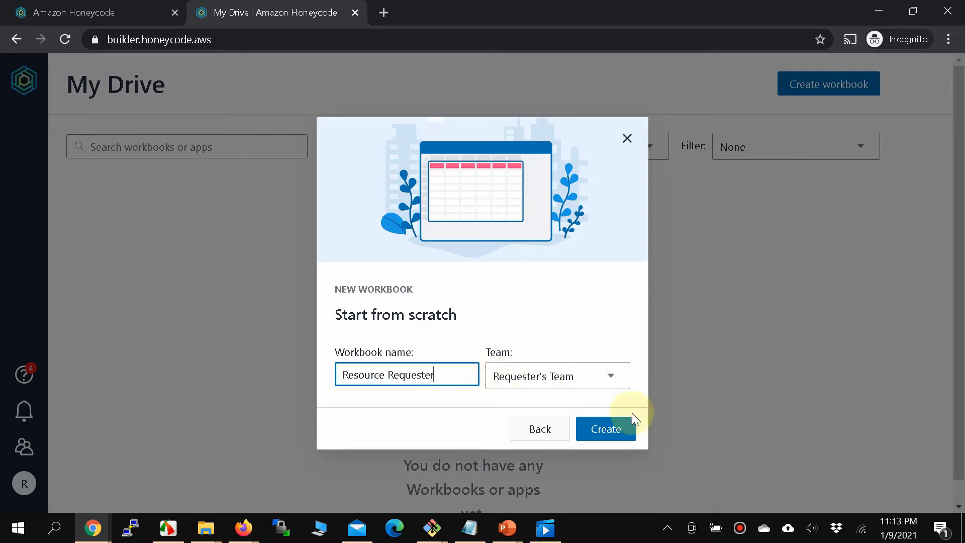
left_click(619, 428)
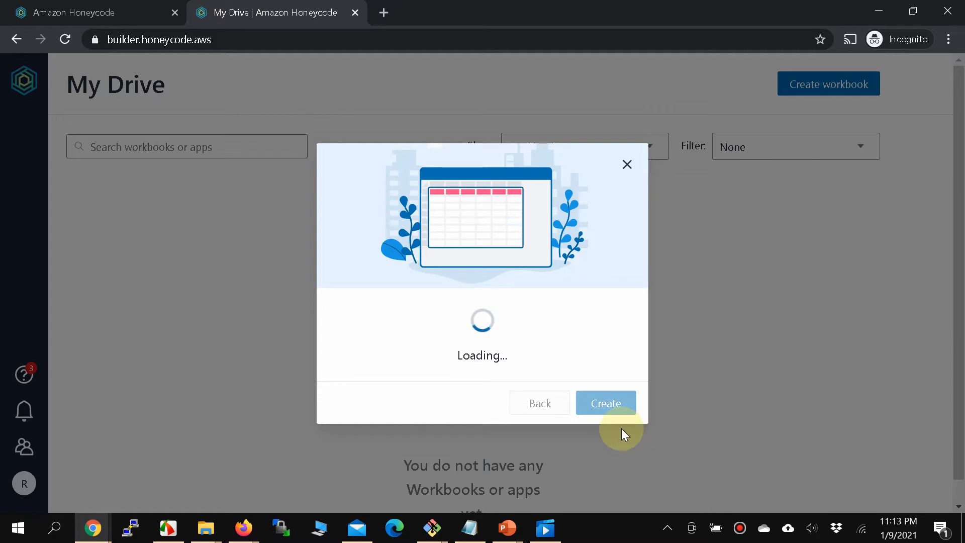
Decline caret browsing and skip the tables tour, then begin renaming Table1.
key("F7")
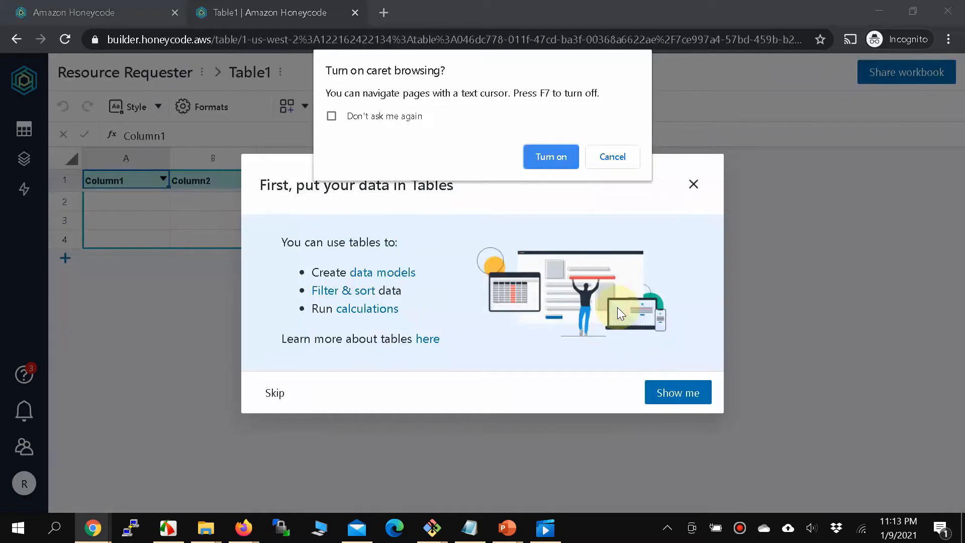
left_click(621, 156)
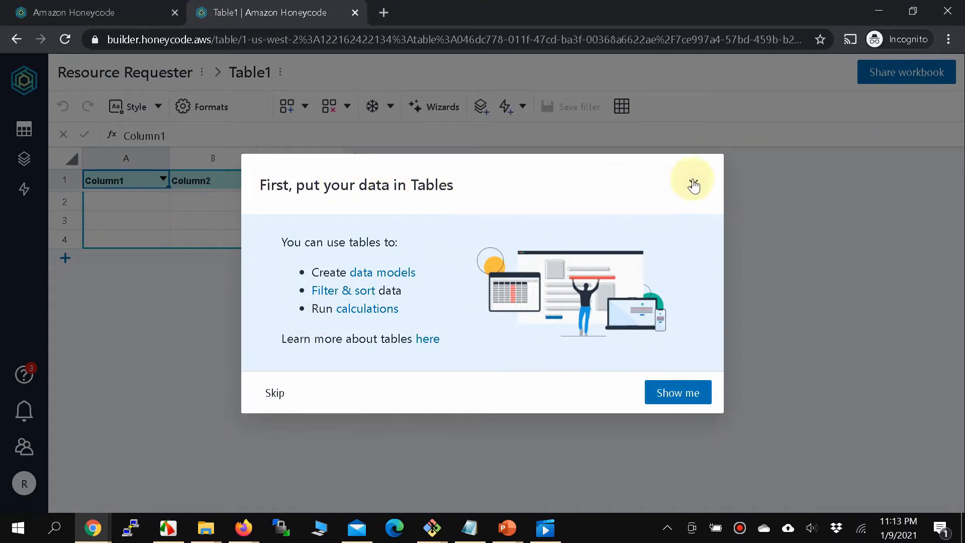
left_click(274, 396)
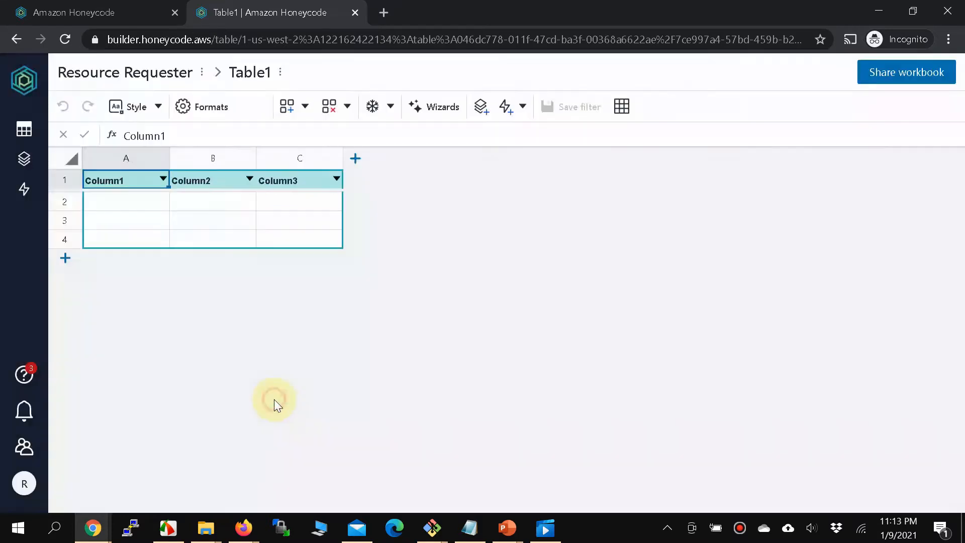
mouse_move(24, 159)
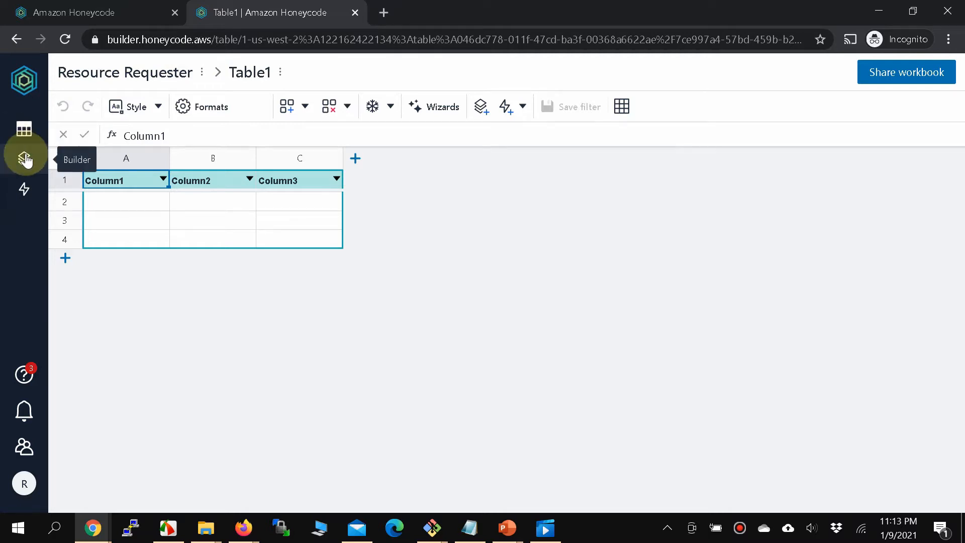
double_click(236, 74)
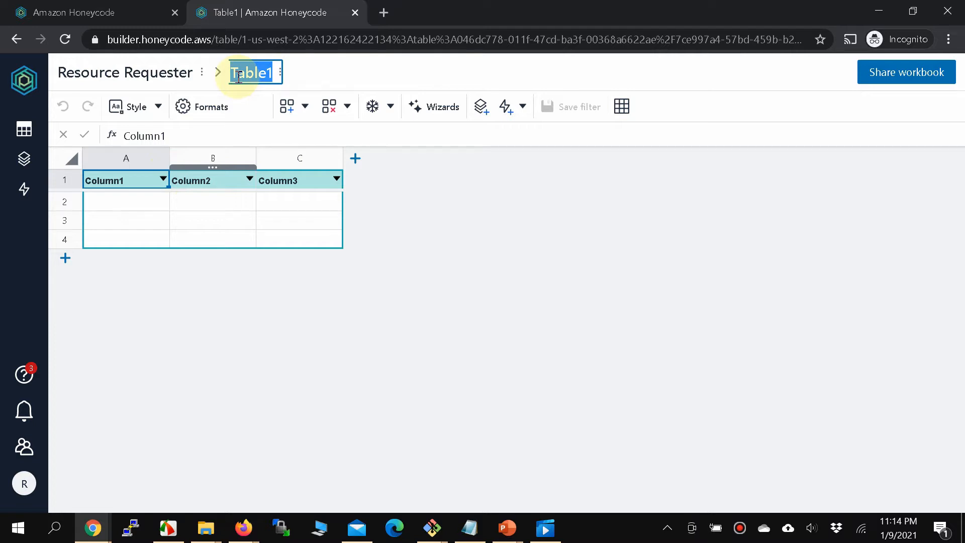
Rename the table to Users and make the first column header Email.
type("Users")
left_click(133, 198)
double_click(125, 183)
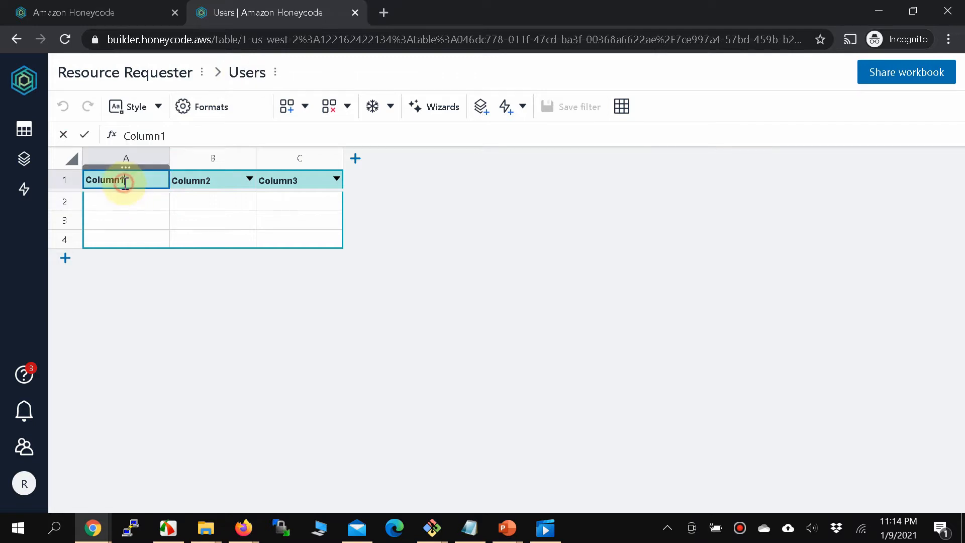
double_click(125, 182)
type("Email")
key("Tab")
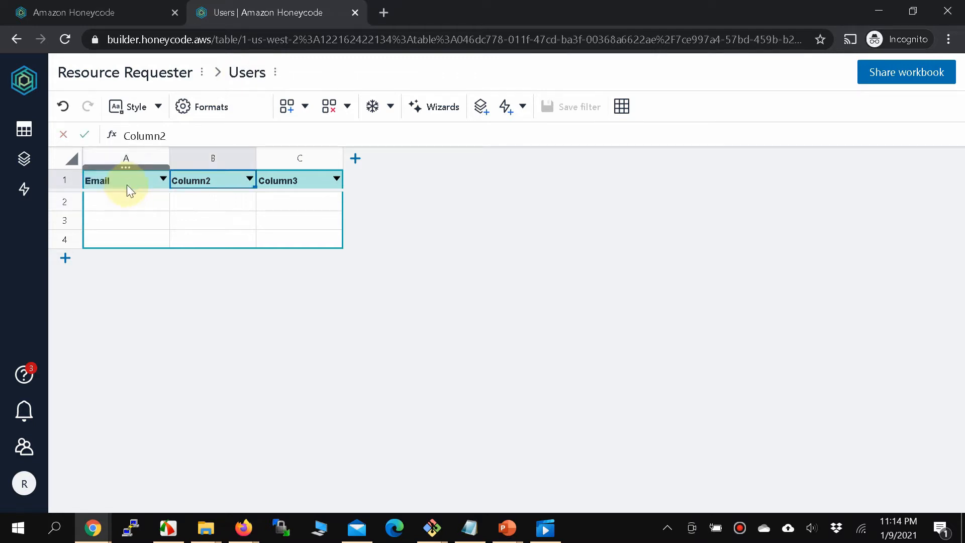
Head the second and third columns Name and Role.
double_click(203, 180)
double_click(205, 180)
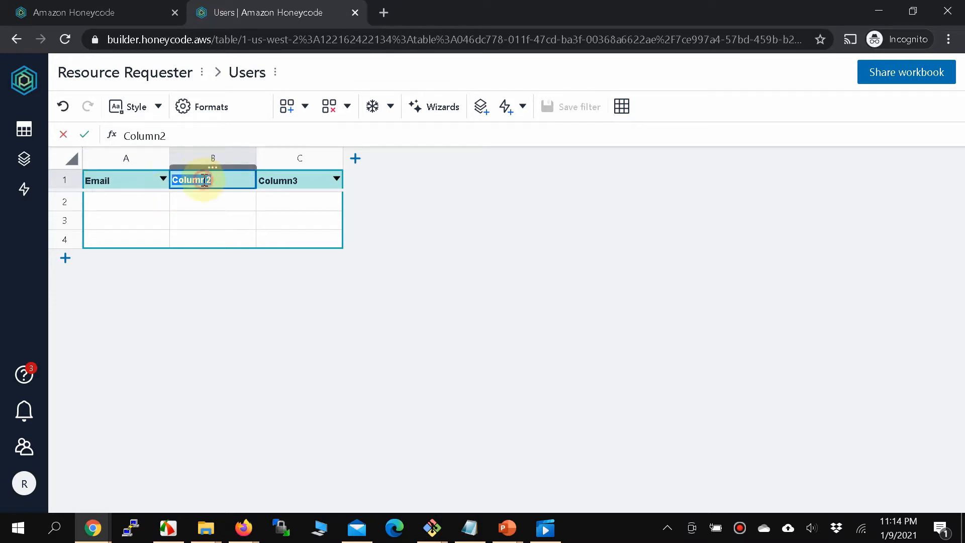
type("Naame")
key("Tab")
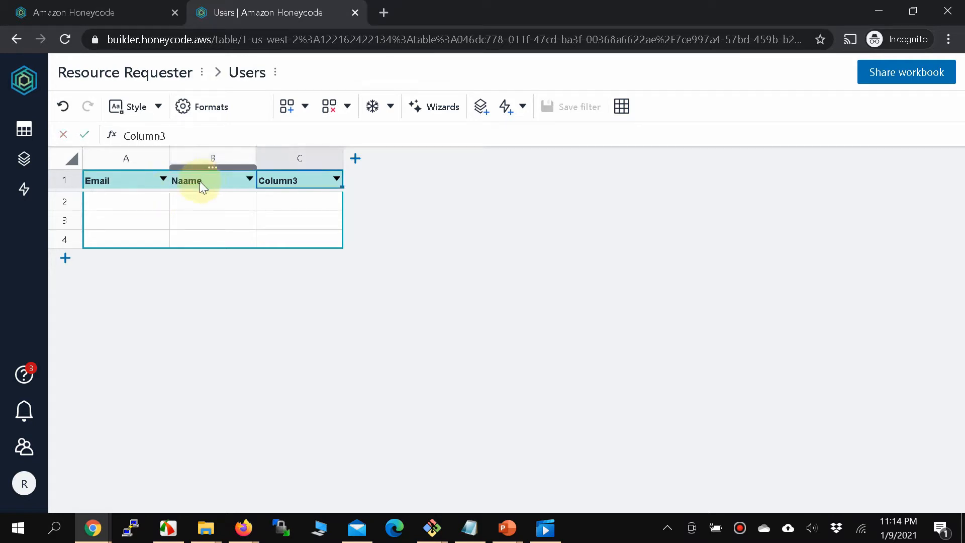
left_click(190, 183)
double_click(189, 182)
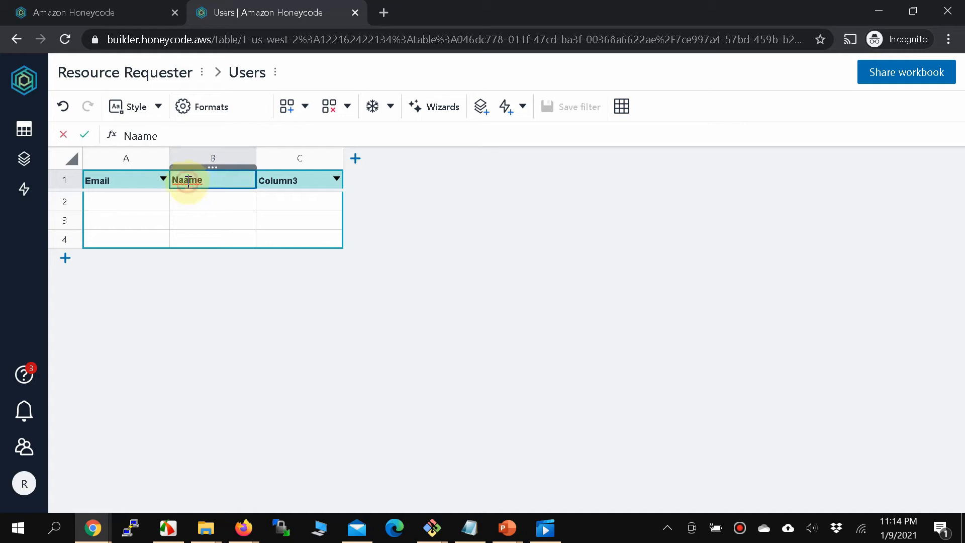
type("Name")
left_click(283, 185)
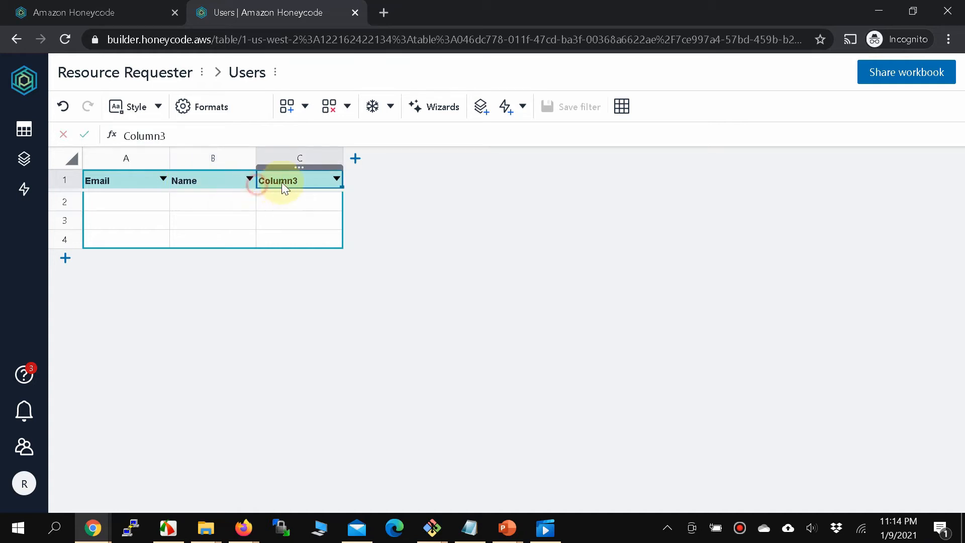
double_click(282, 182)
type("Role")
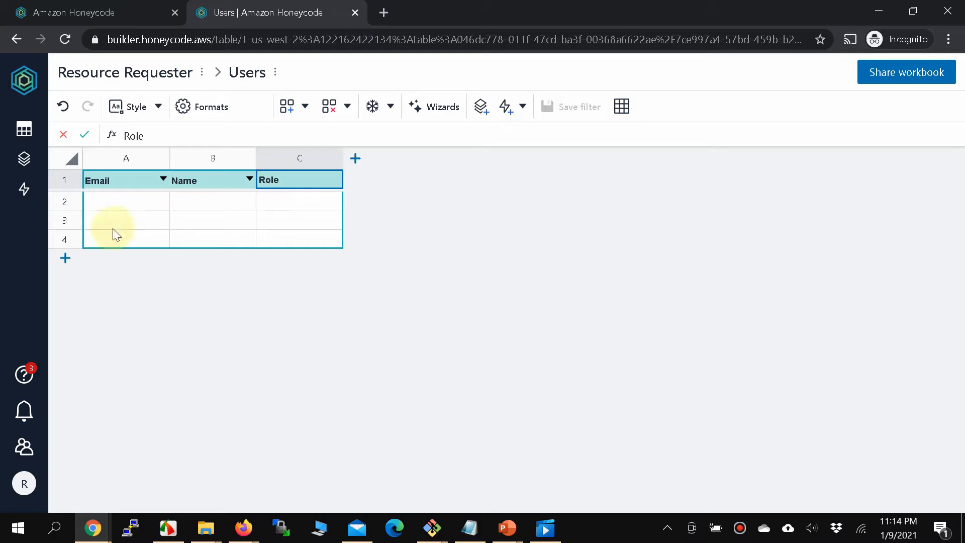
left_click(112, 201)
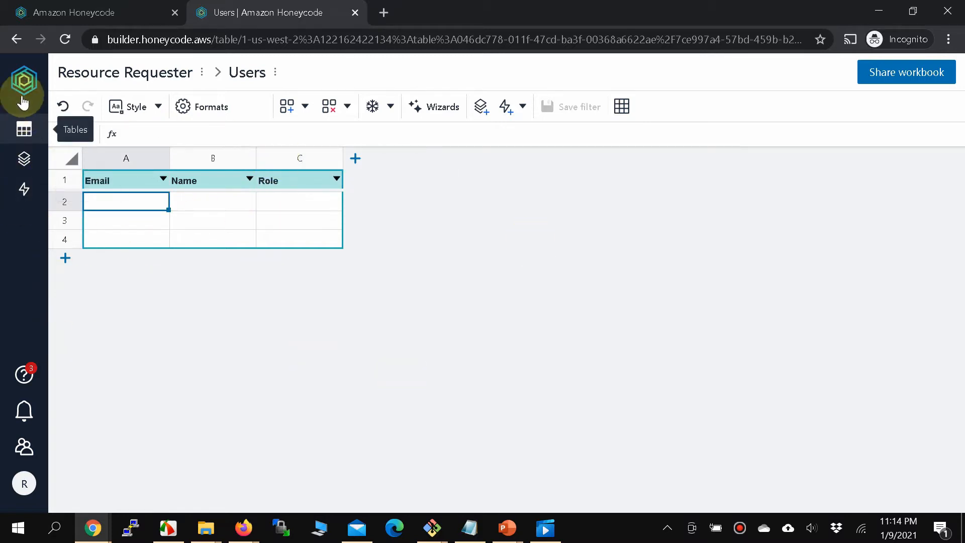
left_click(23, 139)
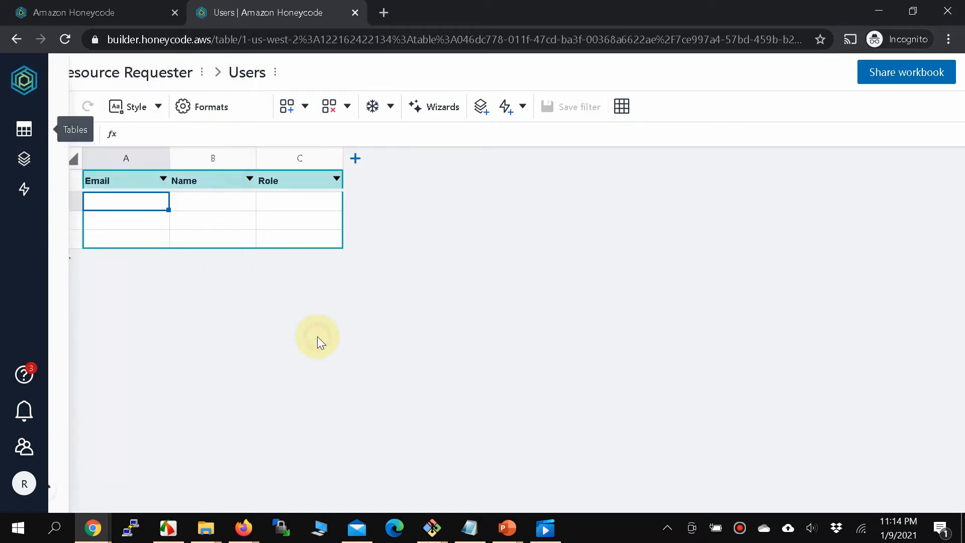
Fill row 2 with the first account's email, the user's name and role Requester.
left_click(469, 527)
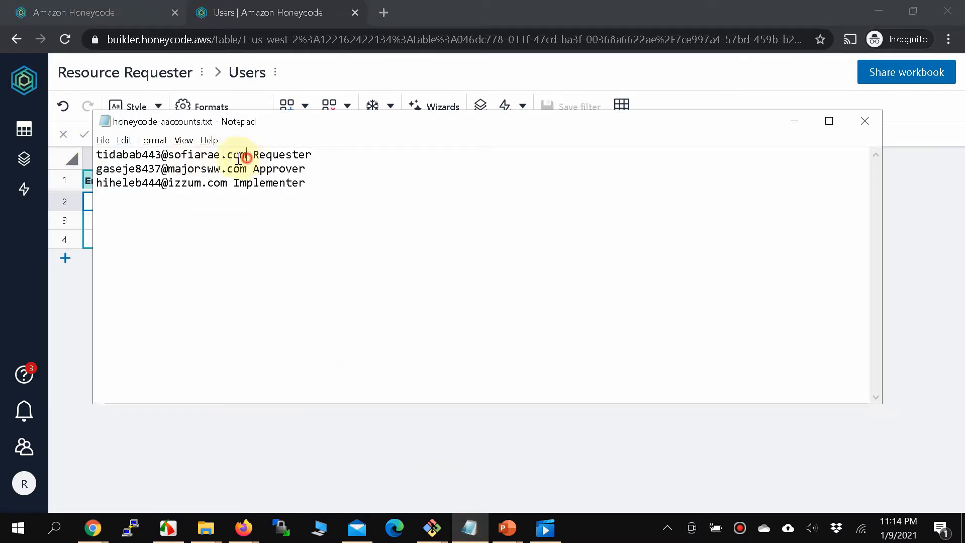
left_click_drag(247, 155, 96, 155)
key("ctrl+c")
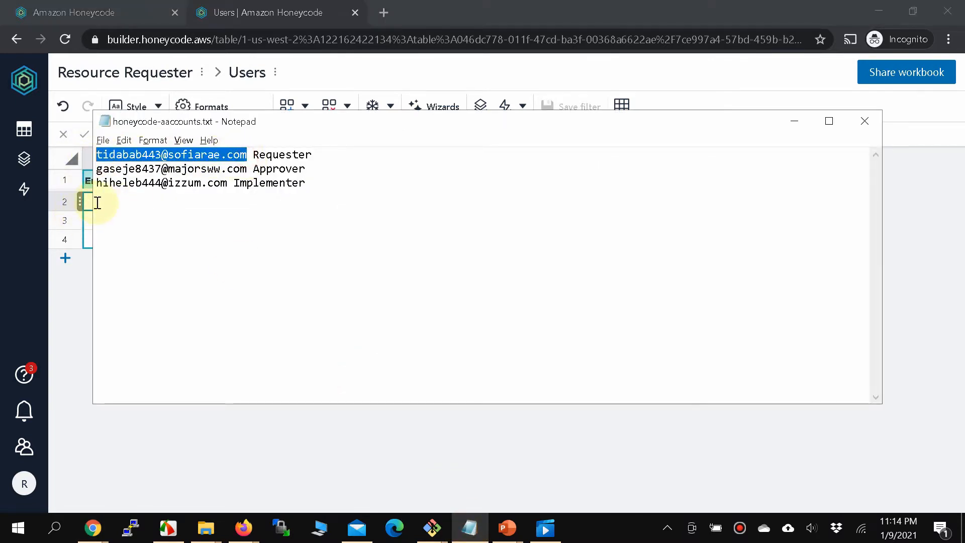
left_click(85, 260)
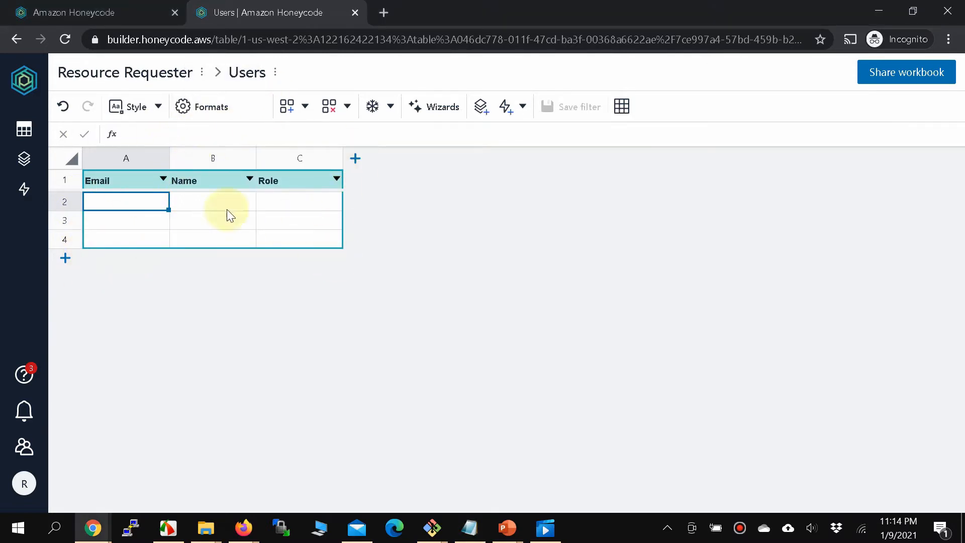
double_click(108, 201)
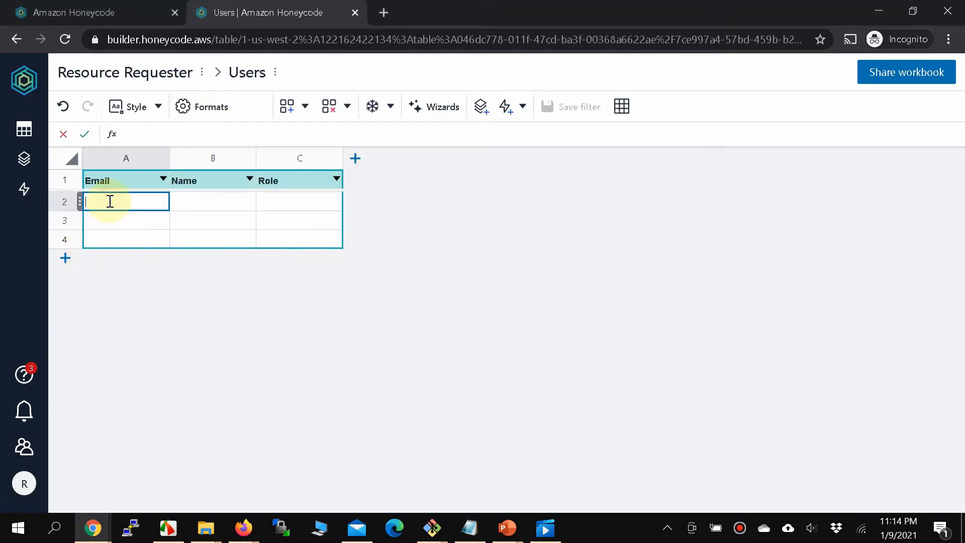
key("ctrl+v")
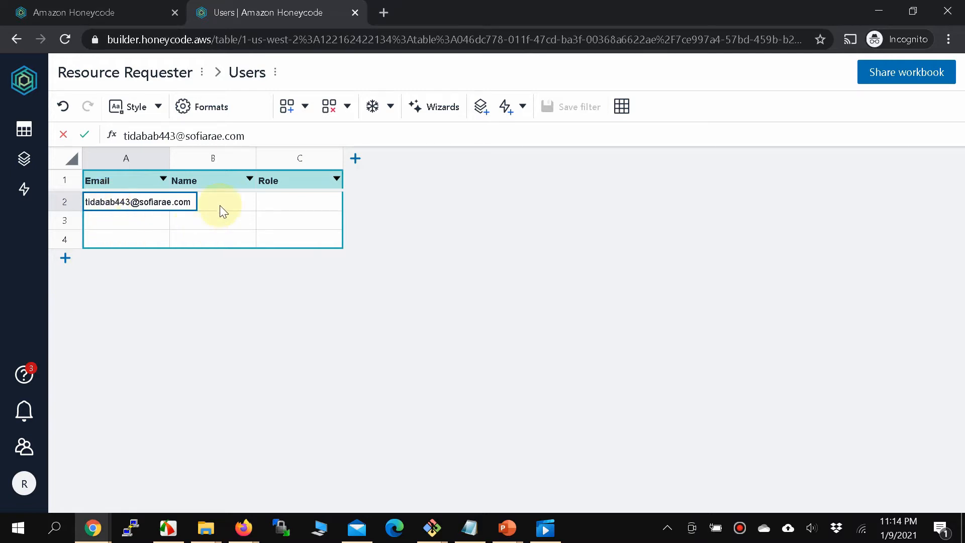
key("alt+Tab")
left_click_drag(252, 154, 311, 153)
key("alt+Tab")
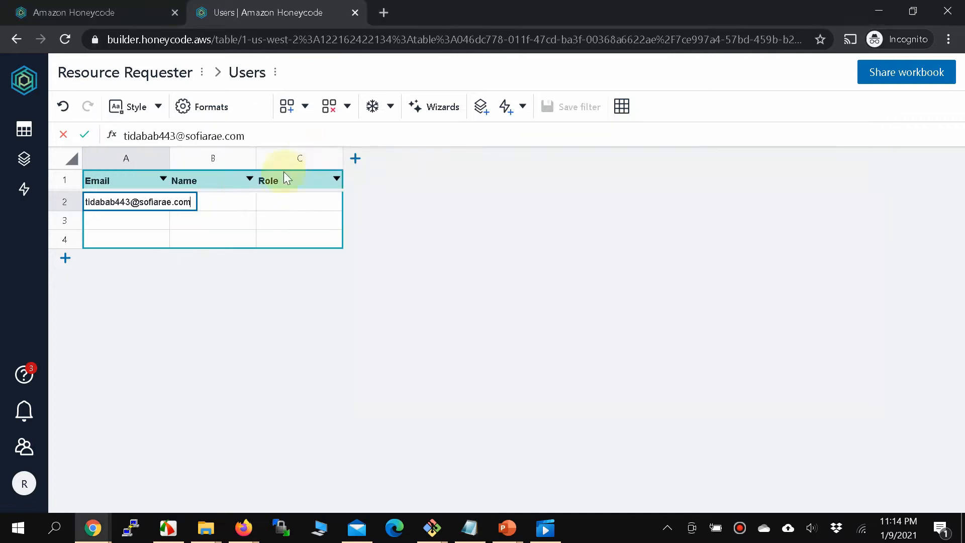
left_click(228, 200)
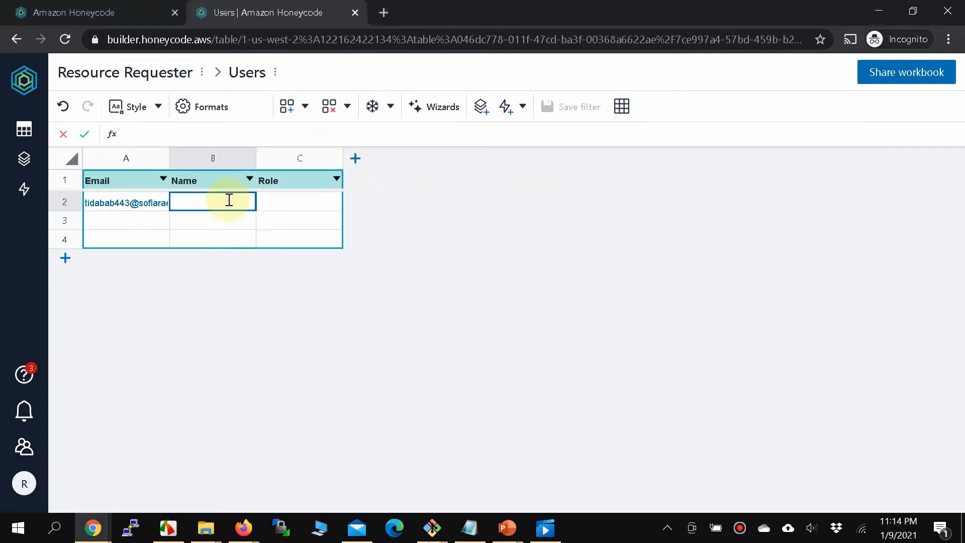
type("John")
left_click(287, 199)
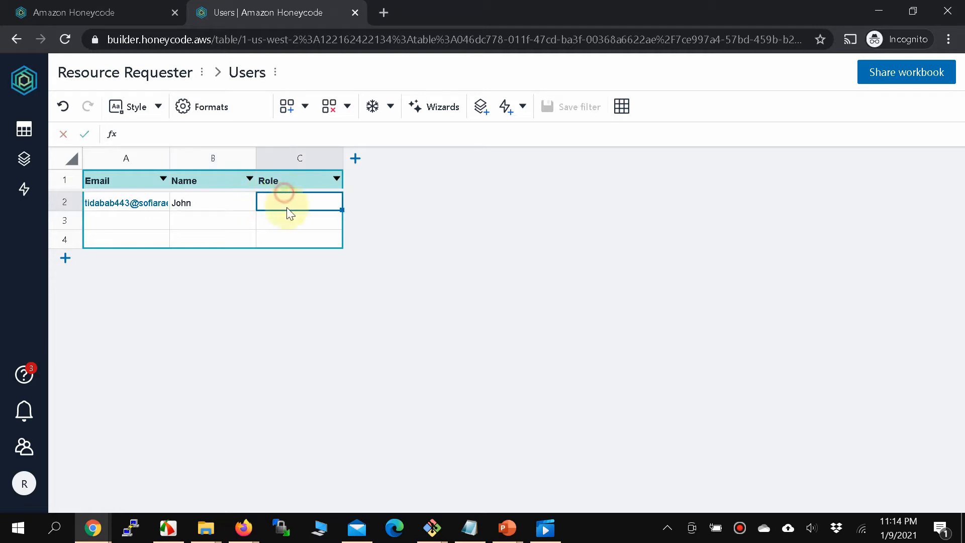
type("Requester")
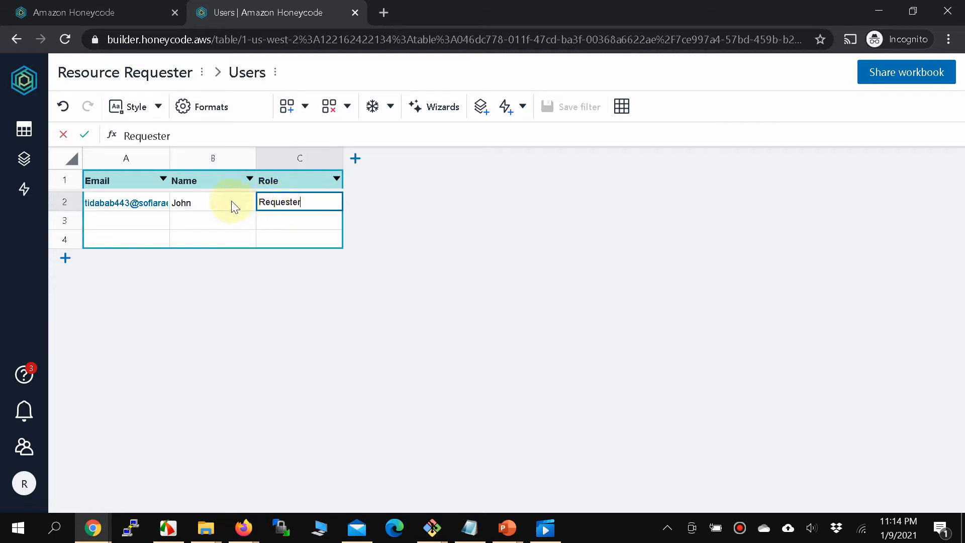
left_click(229, 201)
type("Requester")
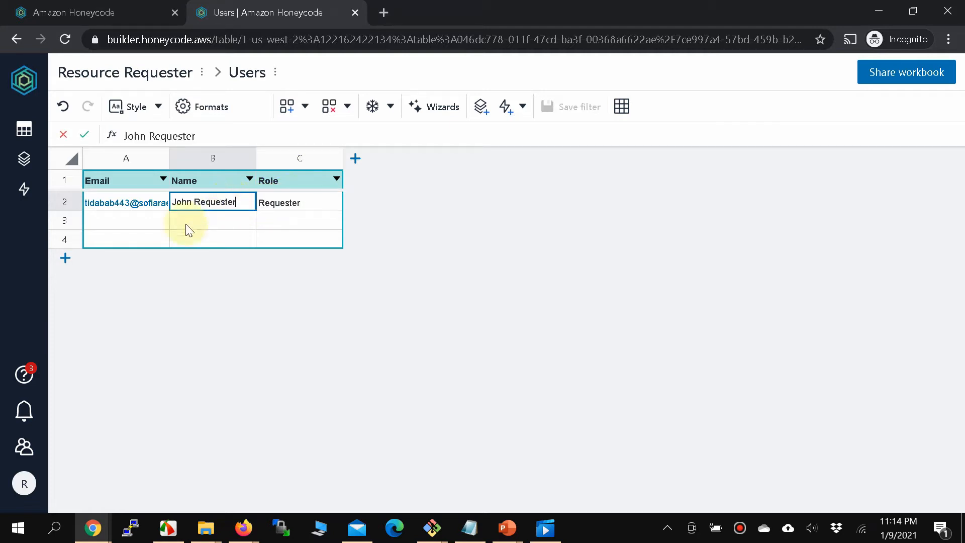
Fill row 3 with the second account's email, the user's name and role Approver.
left_click(135, 220)
key("alt+Tab")
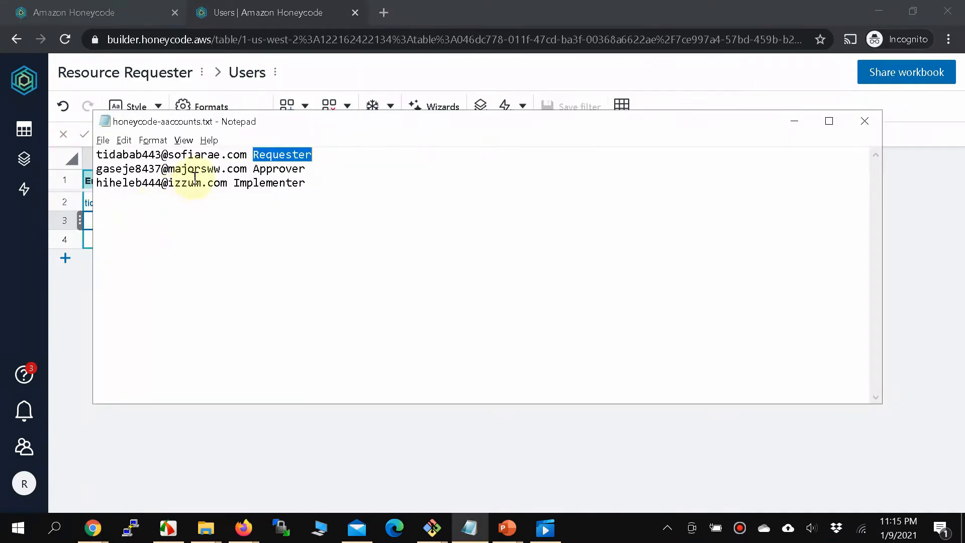
left_click_drag(247, 168, 70, 164)
key("ctrl+c")
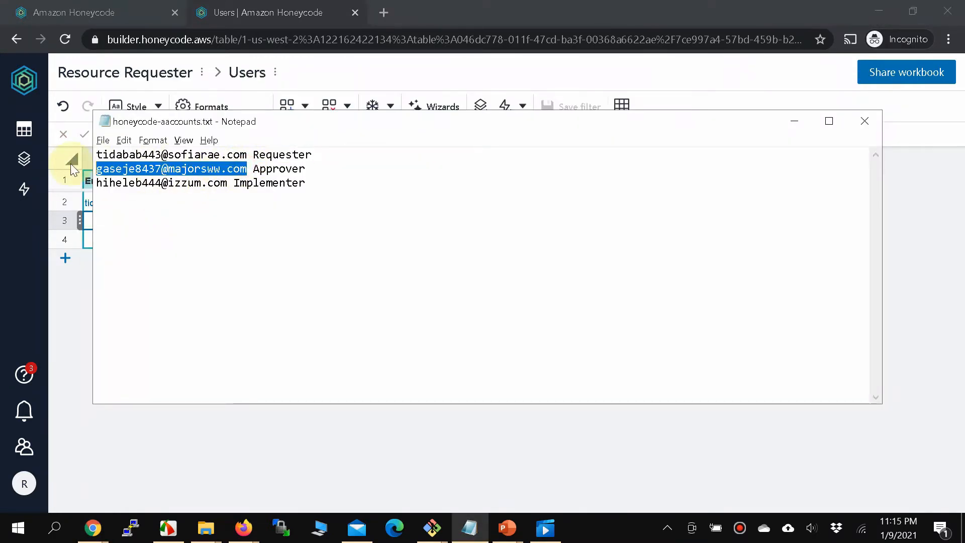
key("alt+Tab")
double_click(107, 221)
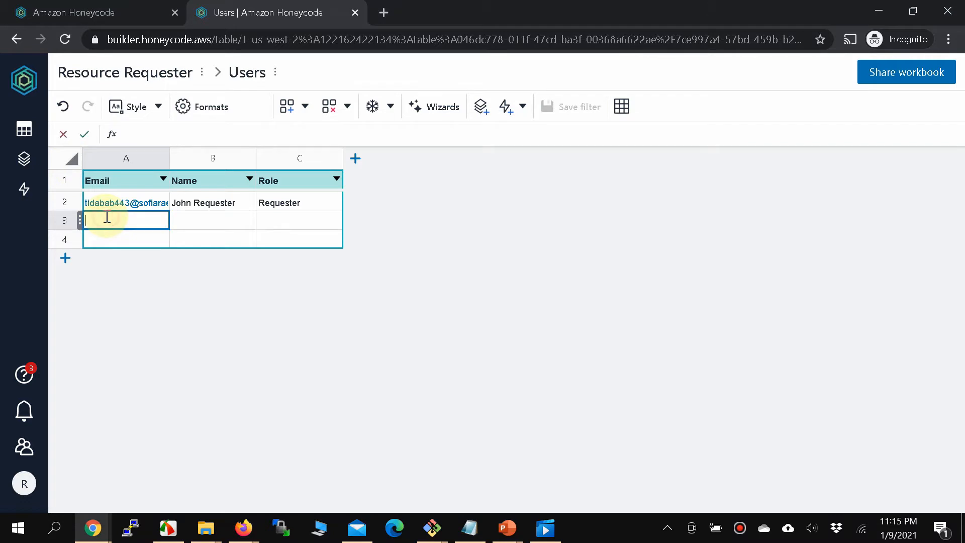
key("ctrl+v")
double_click(229, 222)
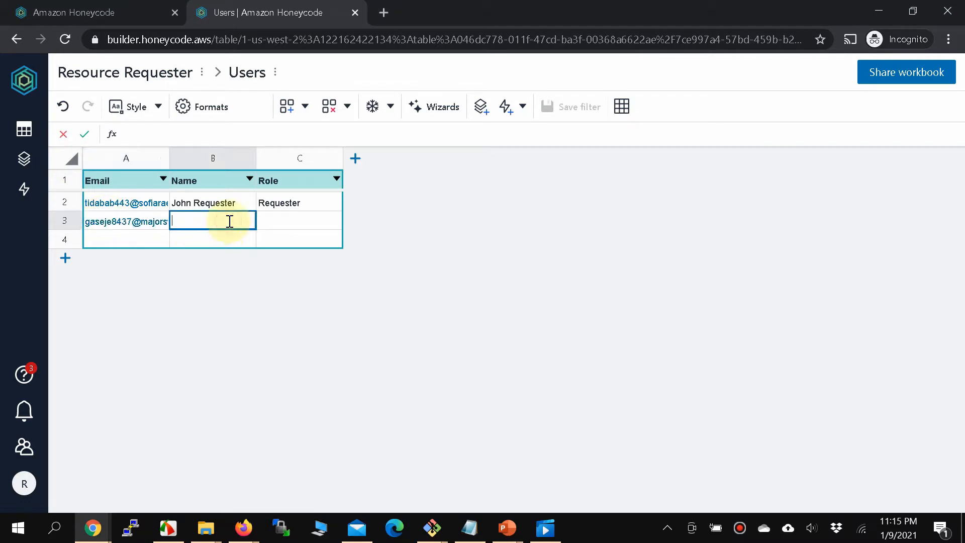
type("Jessica Approver")
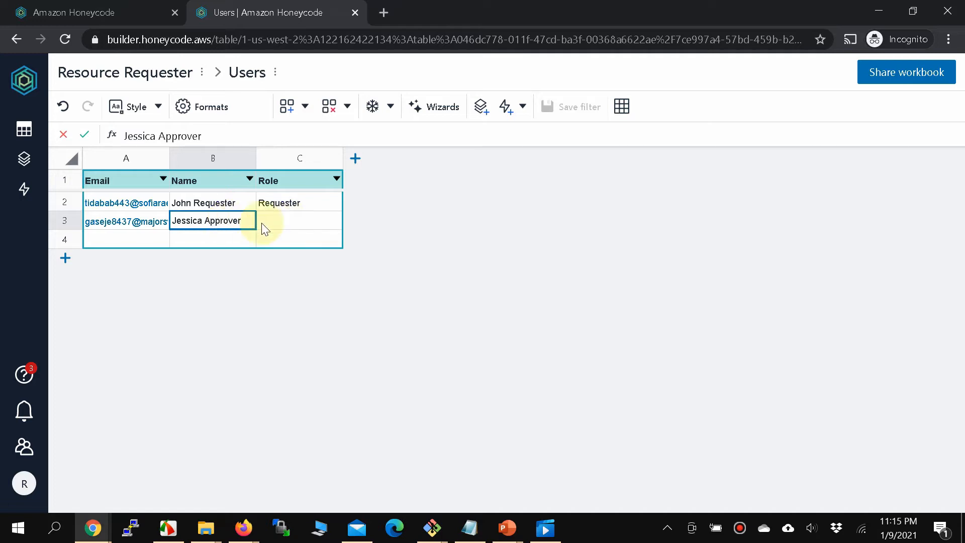
left_click(213, 221)
double_click(213, 222)
key("ctrl+c")
left_click(280, 219)
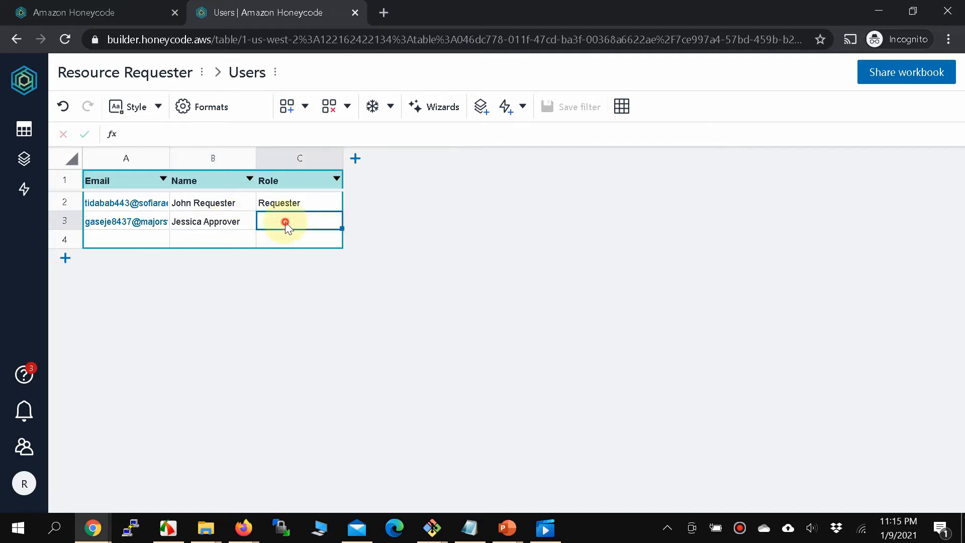
key("ctrl+v")
Fill row 4 with the third account's email, the user's name and role Implementer.
key("alt+Tab")
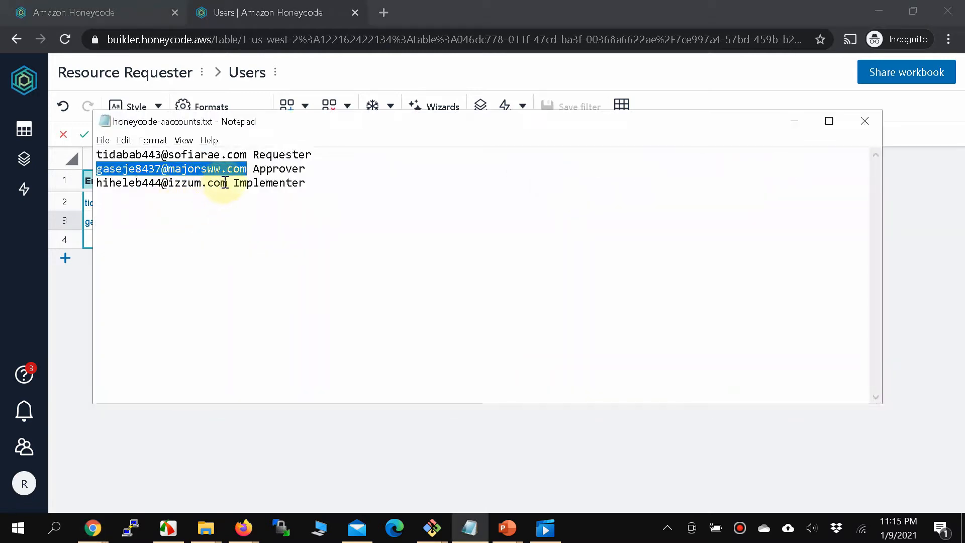
left_click_drag(227, 182, 81, 183)
key("ctrl+c")
key("alt+Tab")
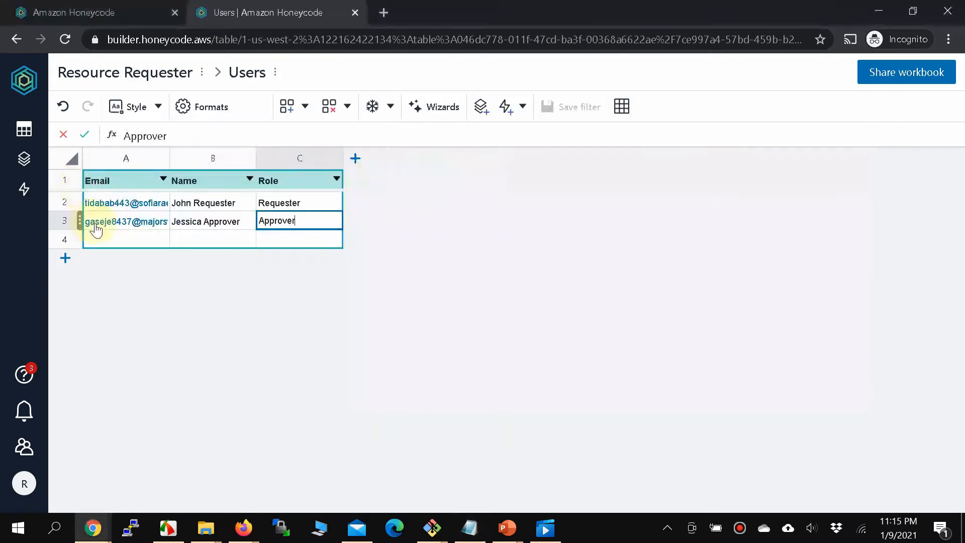
left_click(105, 234)
key("ctrl+v")
key("alt+Tab")
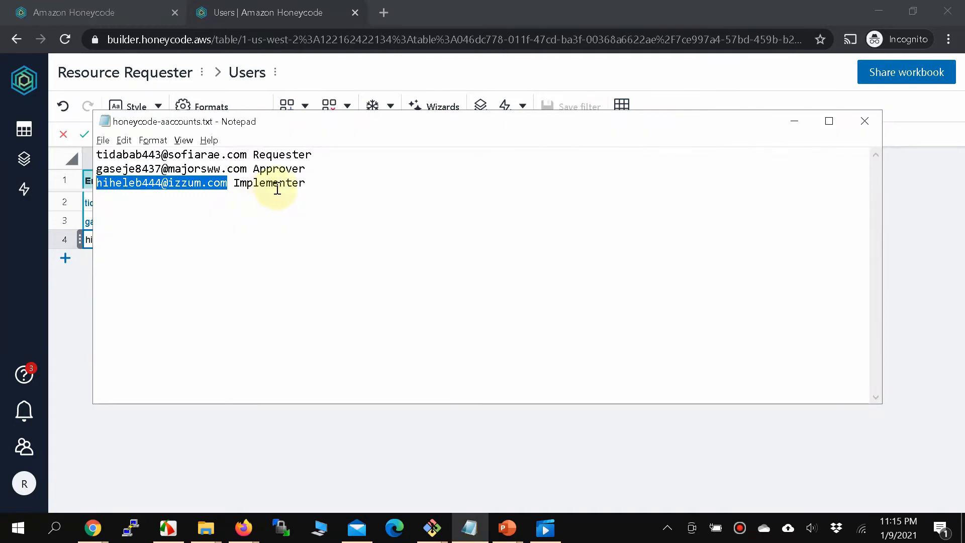
left_click_drag(233, 183, 332, 182)
key("ctrl+c")
key("alt+Tab")
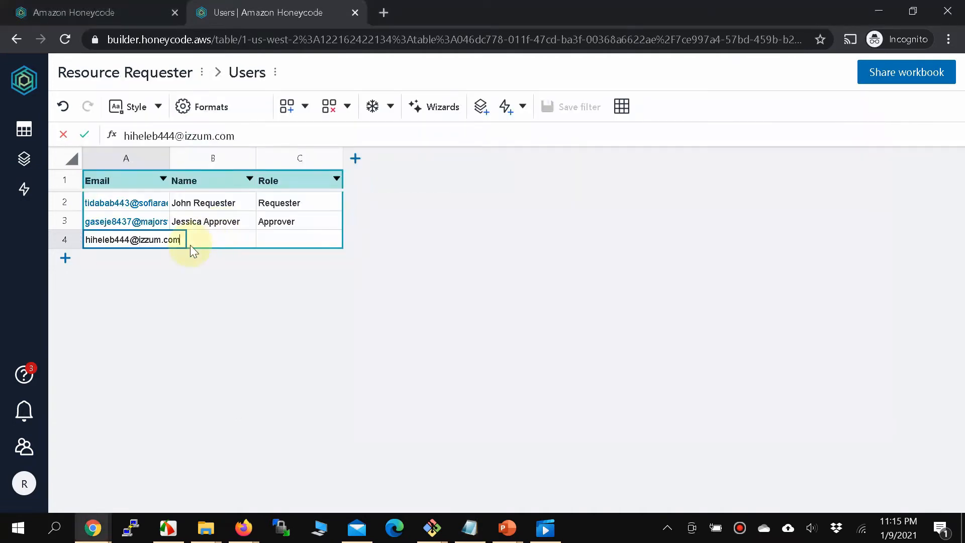
left_click(211, 237)
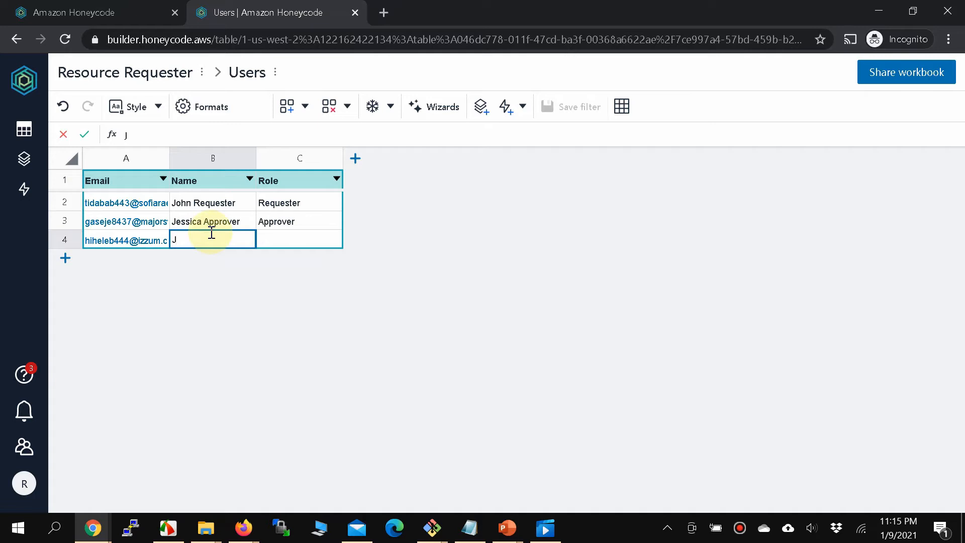
type("Jim Implementer")
key("Tab")
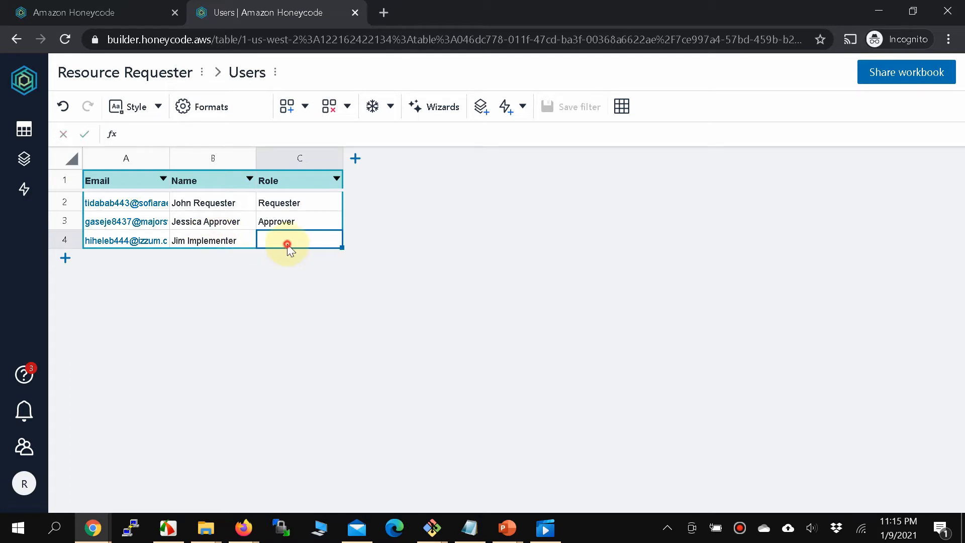
double_click(279, 241)
type("Implementer")
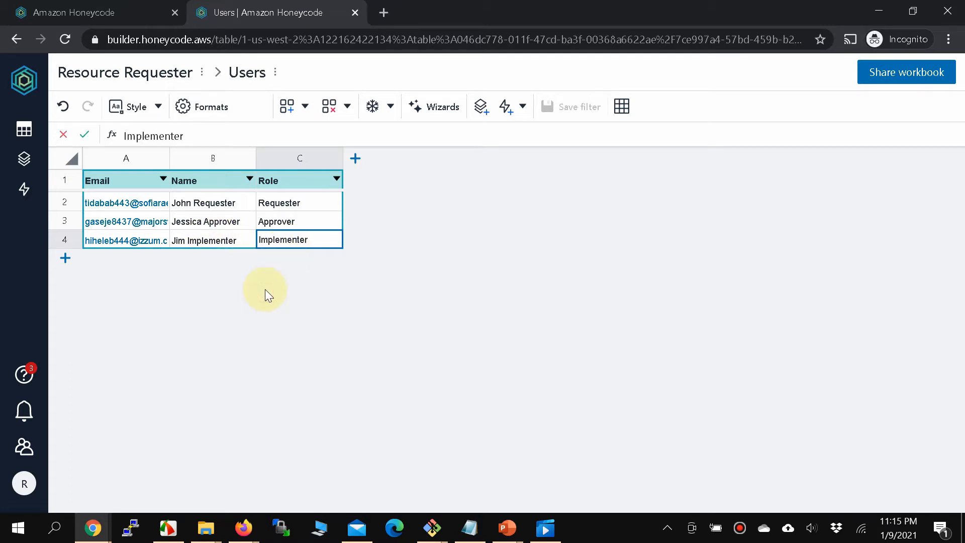
left_click(410, 232)
left_click(318, 199)
left_click(300, 223)
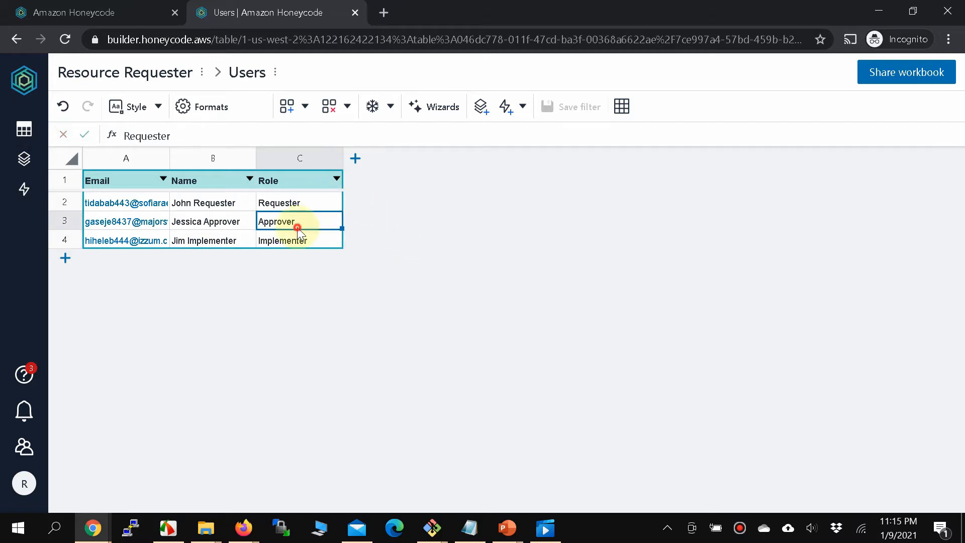
left_click(297, 244)
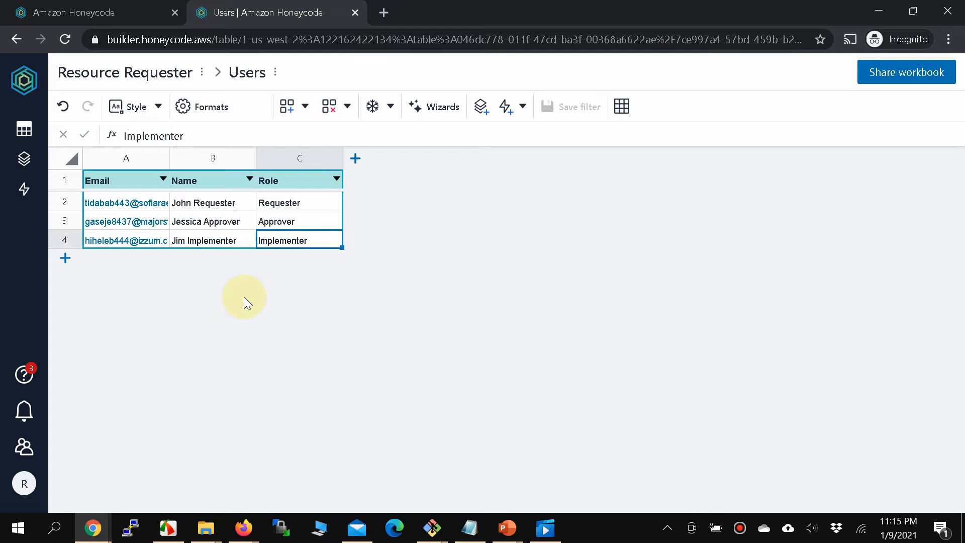
left_click(224, 204)
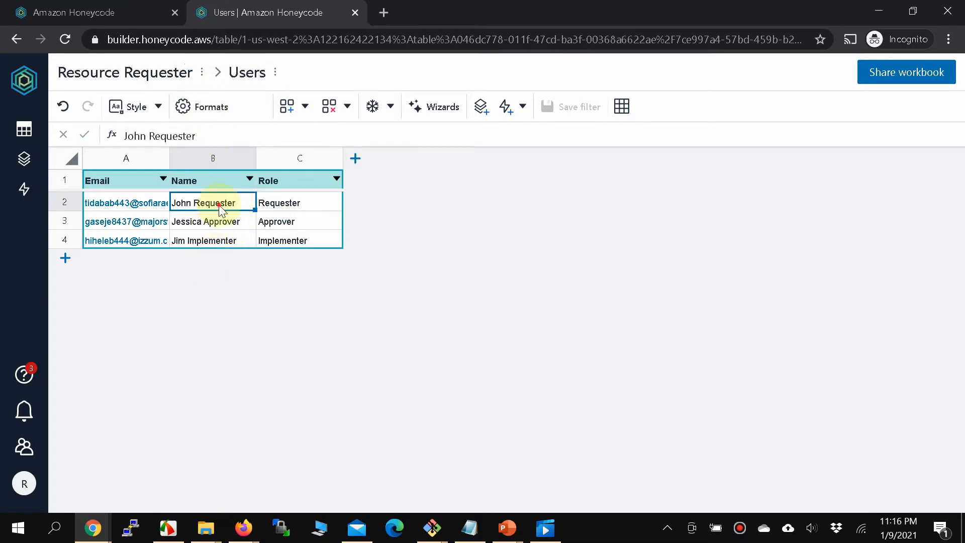
left_click(221, 226)
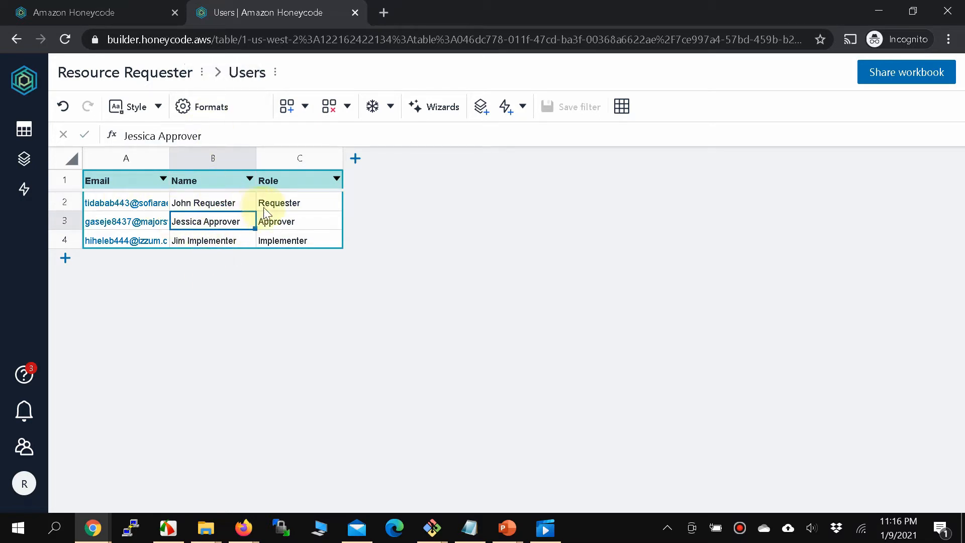
left_click(306, 200)
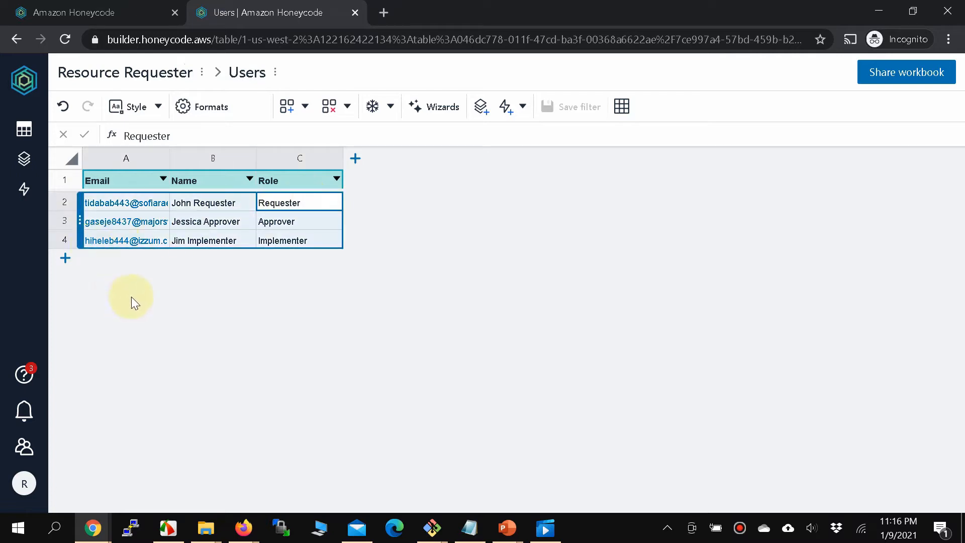
left_click(197, 205)
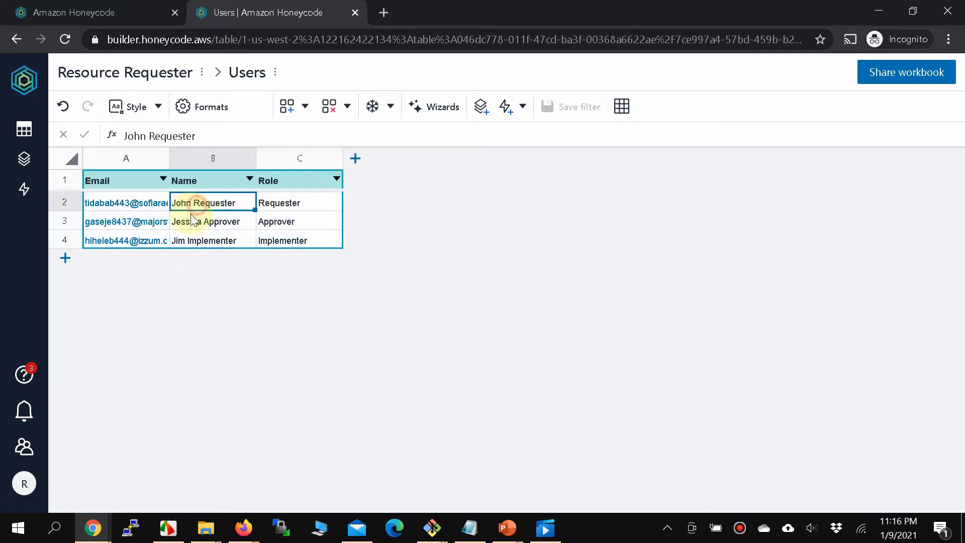
Keep the Users Name column formatted as Plain text, then show the workbook's tables list.
left_click(213, 108)
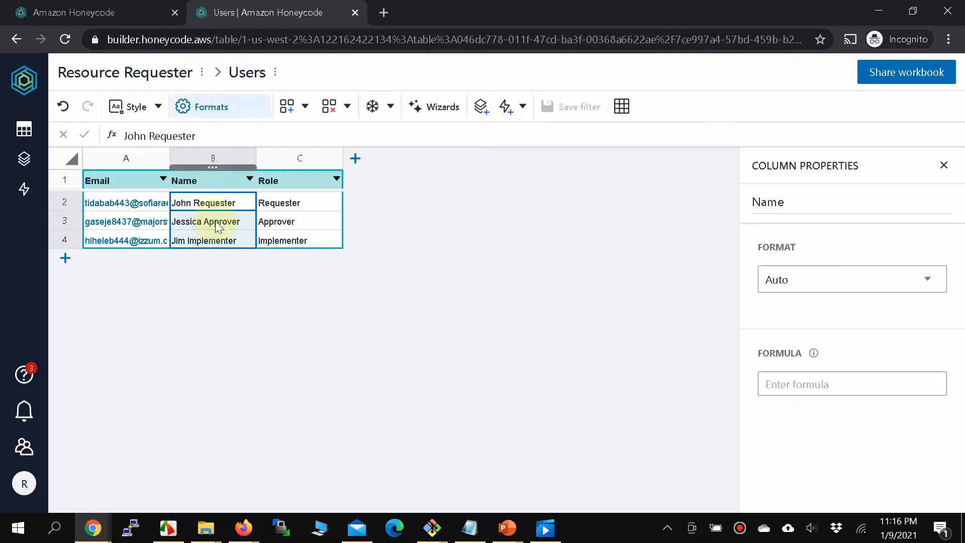
left_click(914, 285)
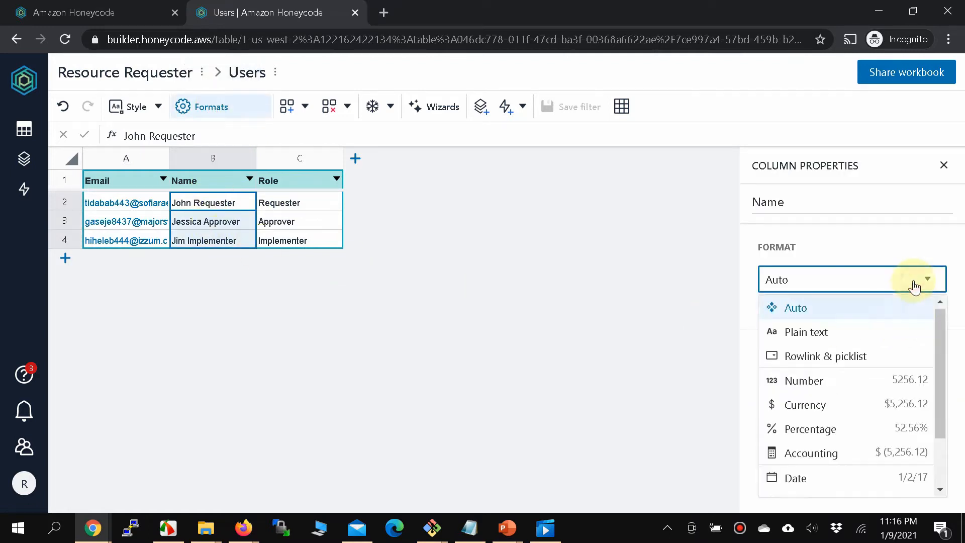
left_click(839, 334)
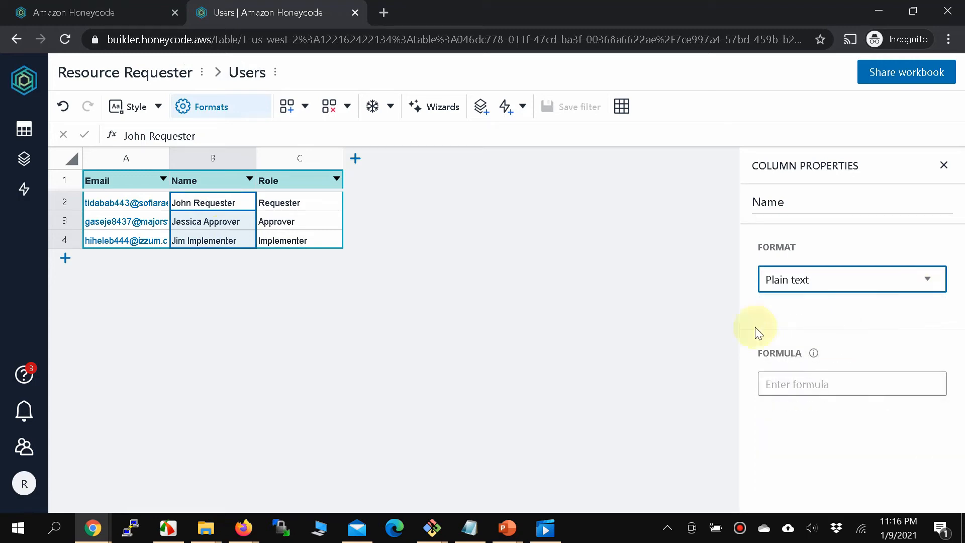
left_click(842, 274)
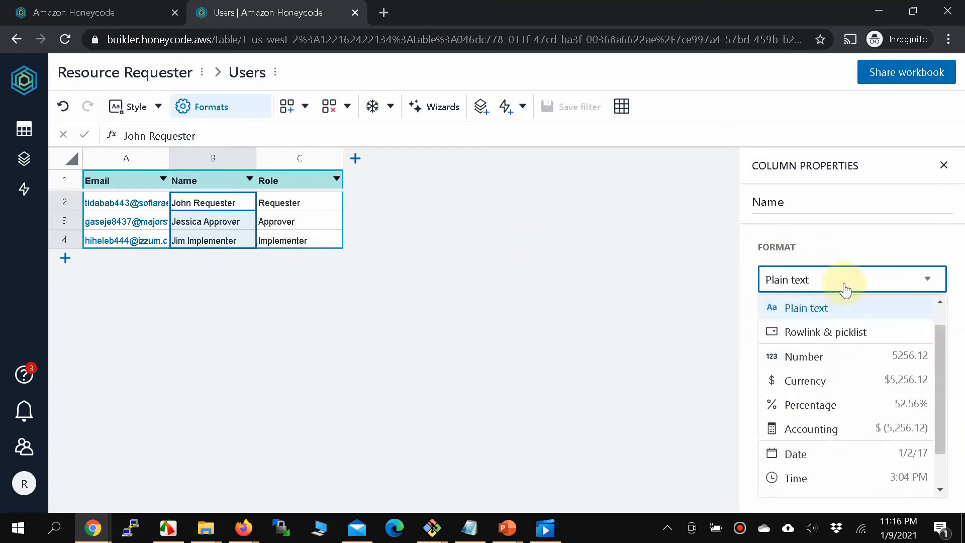
scroll(825, 441, "down", 1)
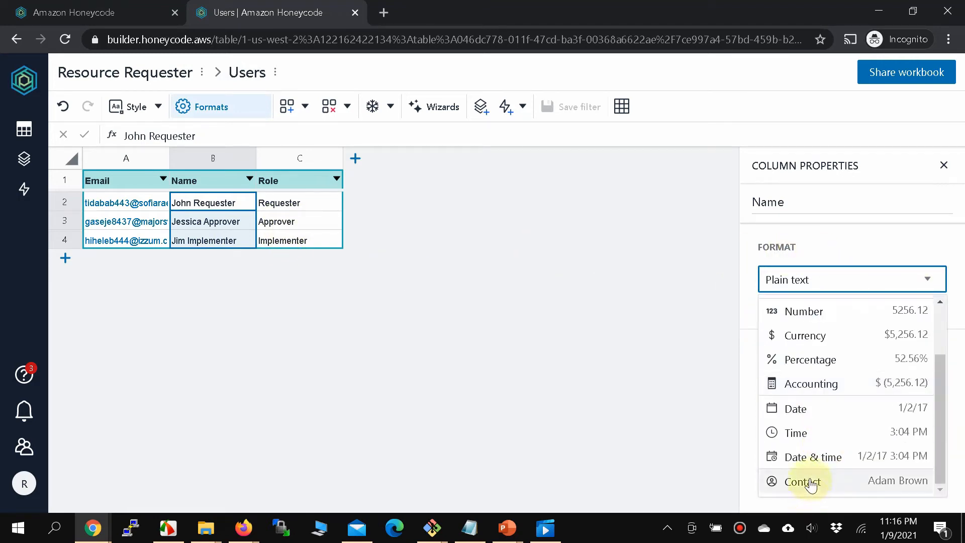
scroll(807, 431, "up", 1)
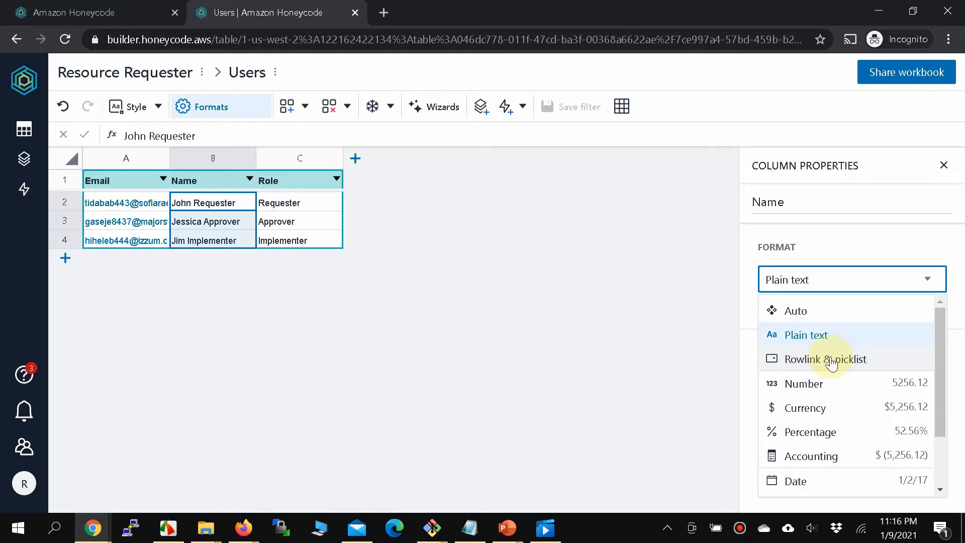
left_click(449, 271)
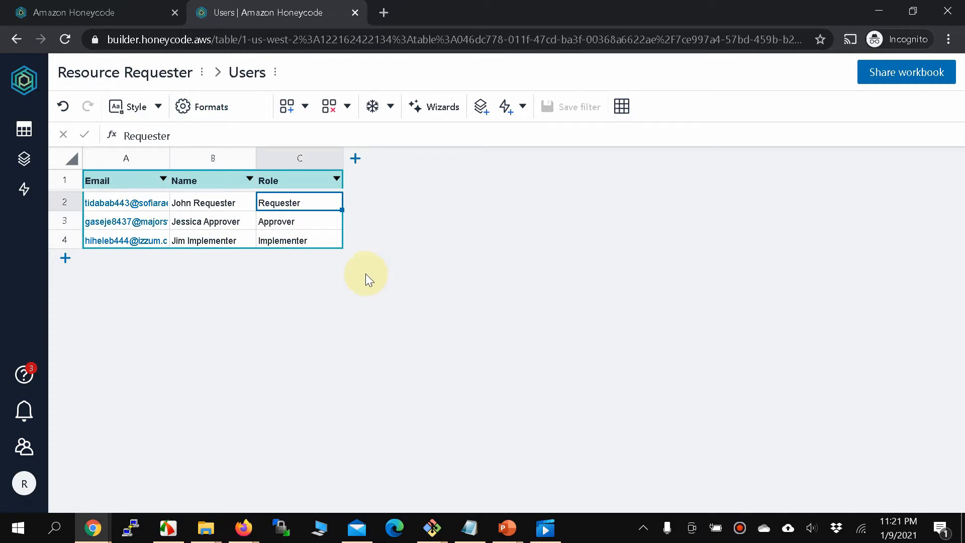
left_click(25, 129)
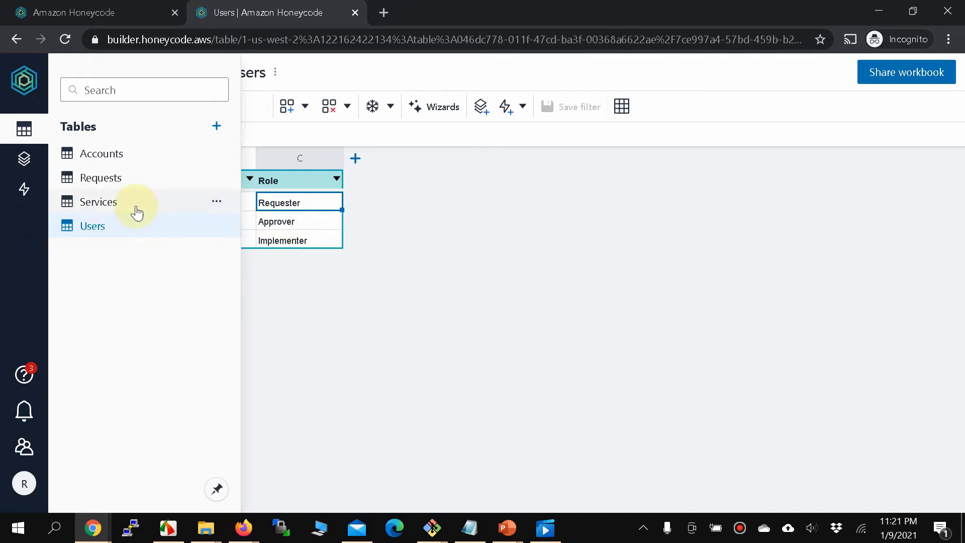
View the Accounts table, then Services, and finally switch to the Requests table.
left_click(125, 154)
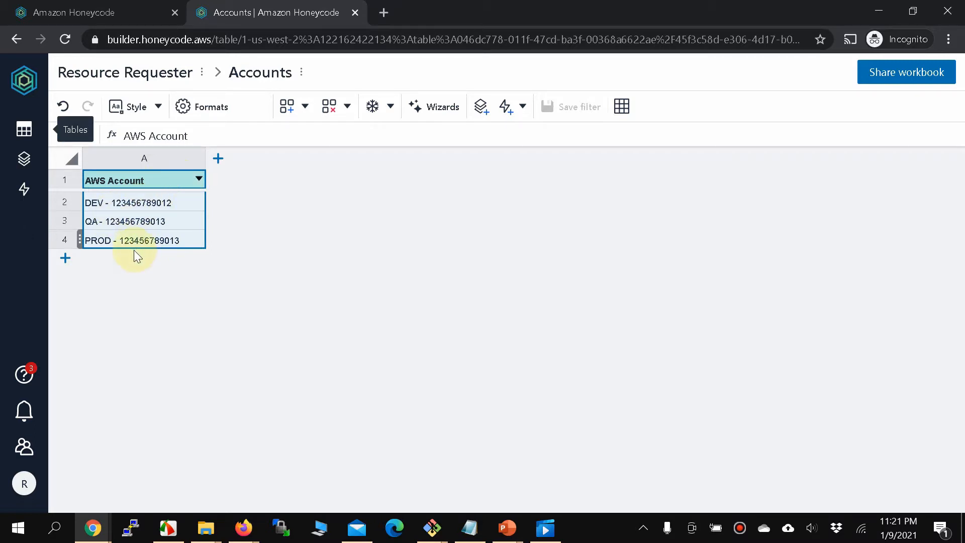
left_click(35, 135)
left_click(129, 202)
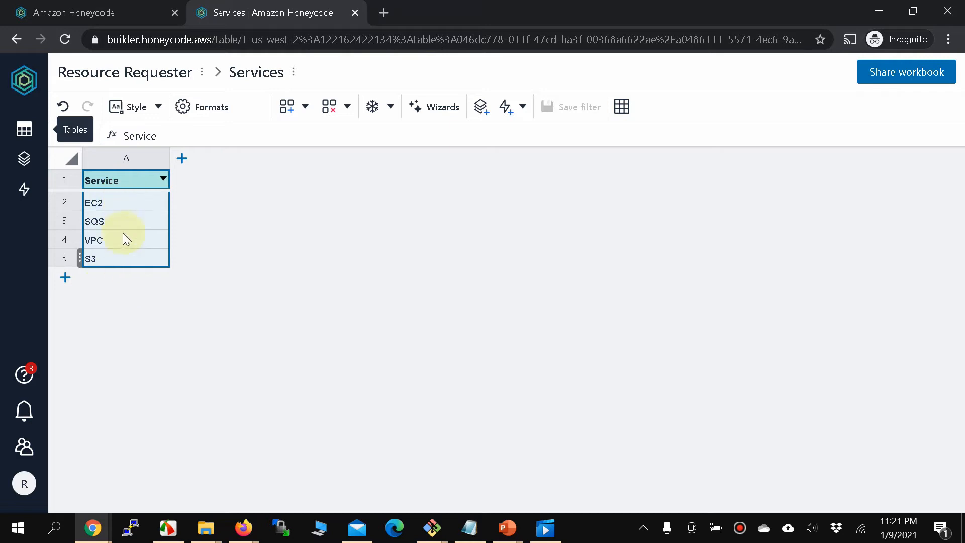
left_click(24, 130)
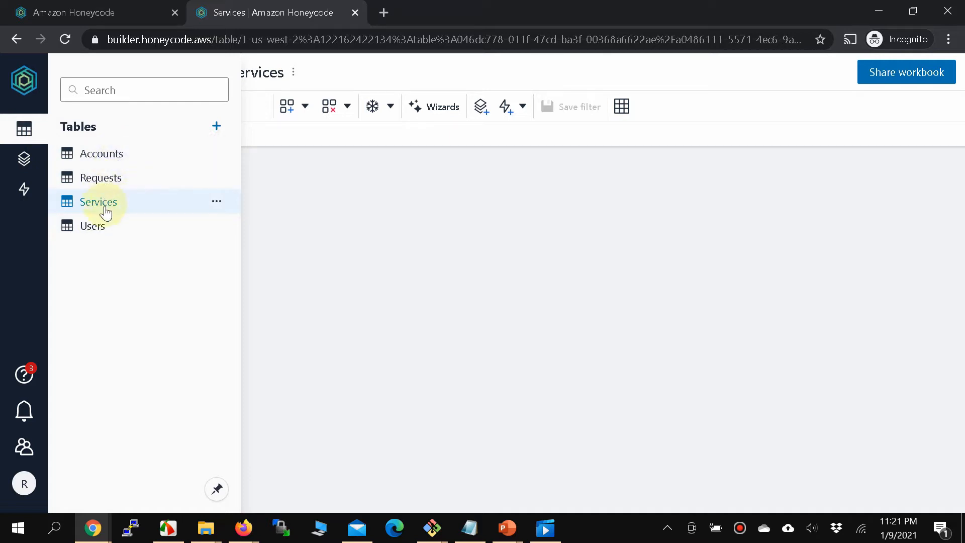
left_click(101, 179)
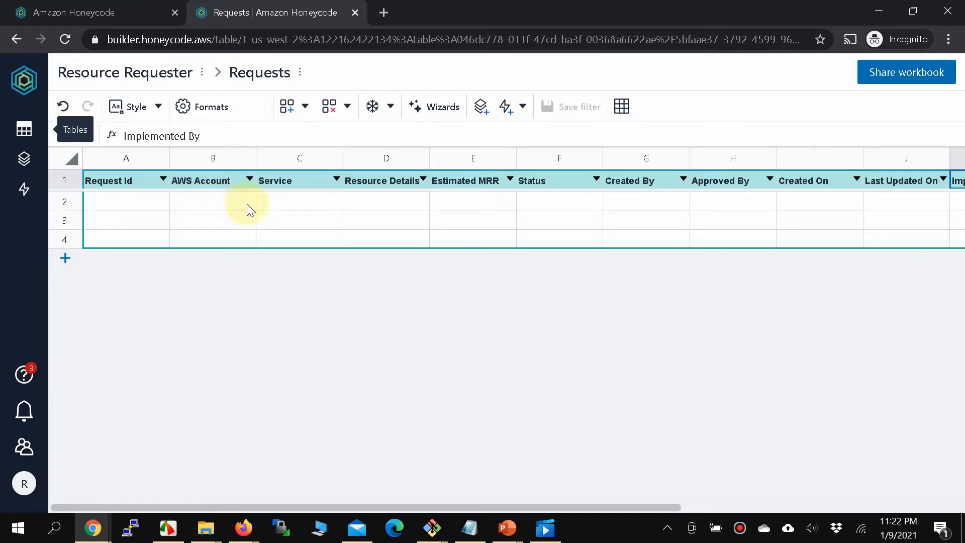
Make the AWS Account column a rowlink & picklist sourced from the Accounts table.
left_click(217, 180)
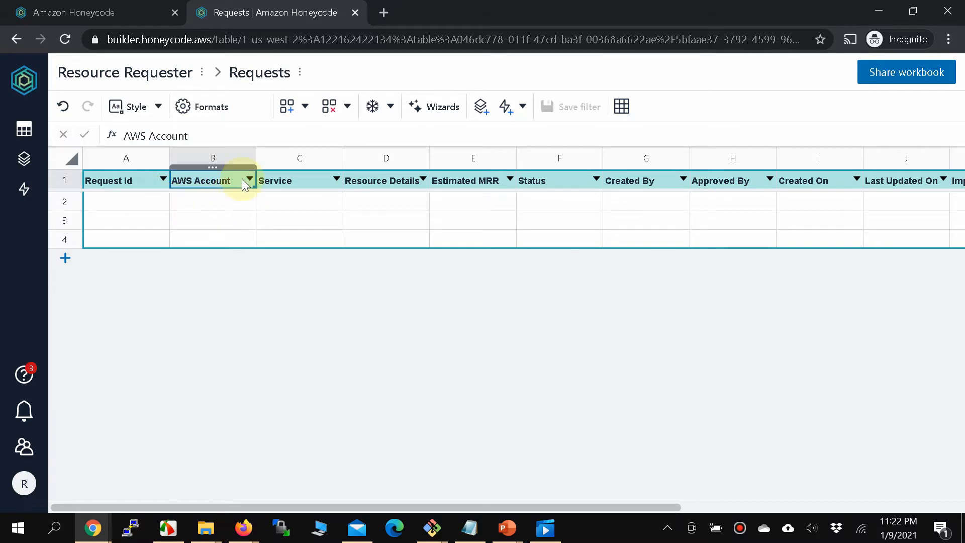
left_click(230, 158)
left_click(201, 110)
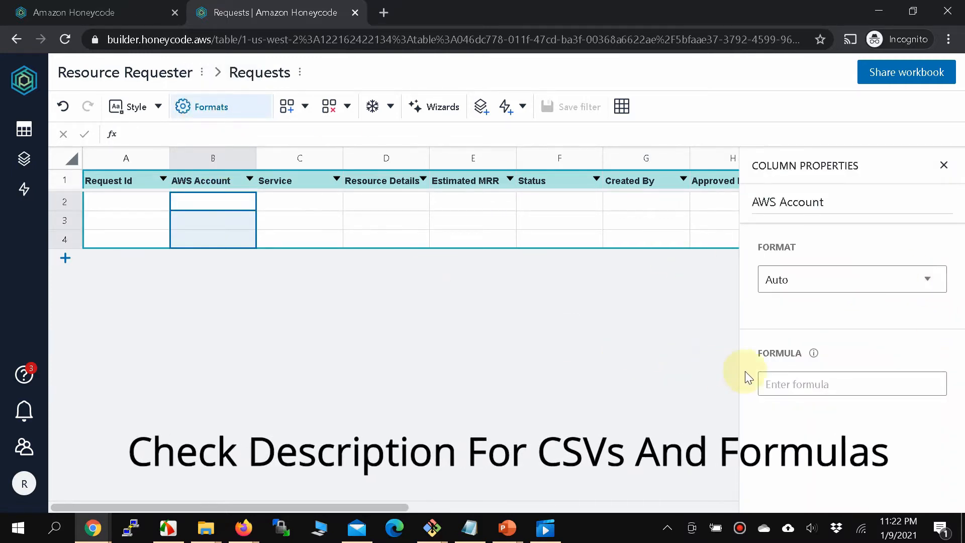
left_click(855, 285)
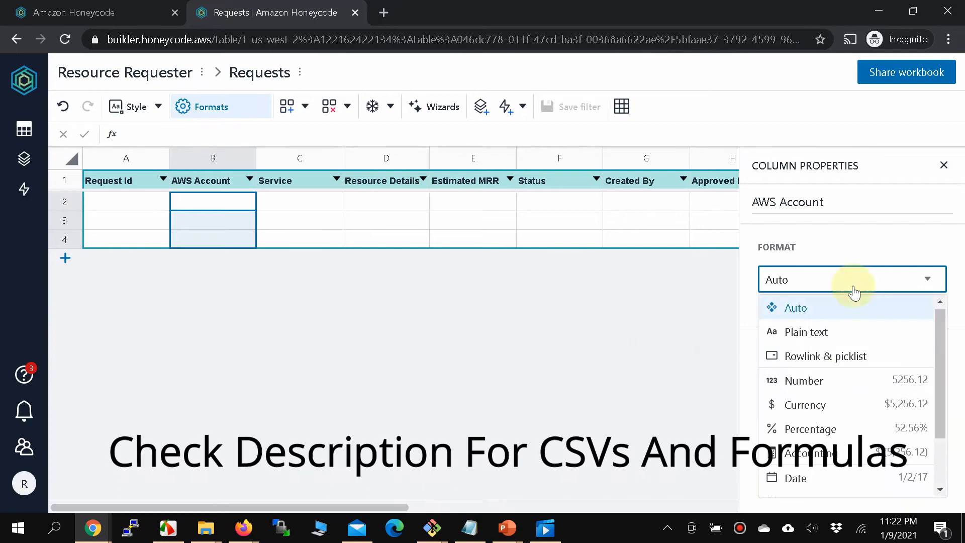
left_click(805, 361)
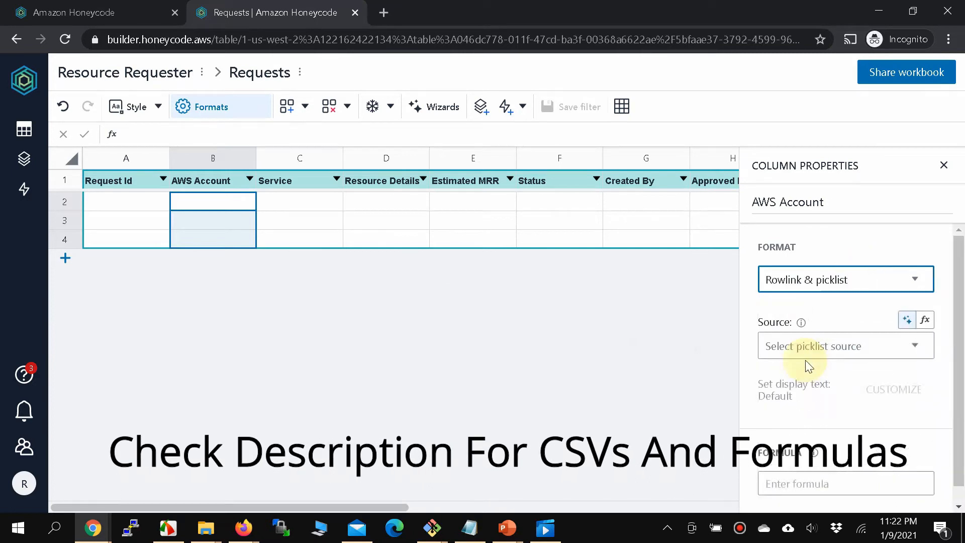
left_click(914, 347)
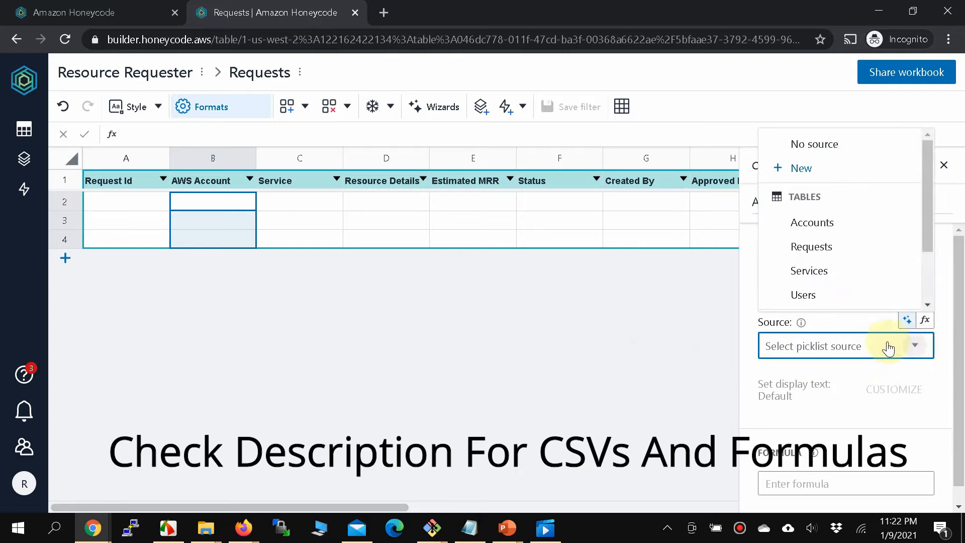
left_click(818, 227)
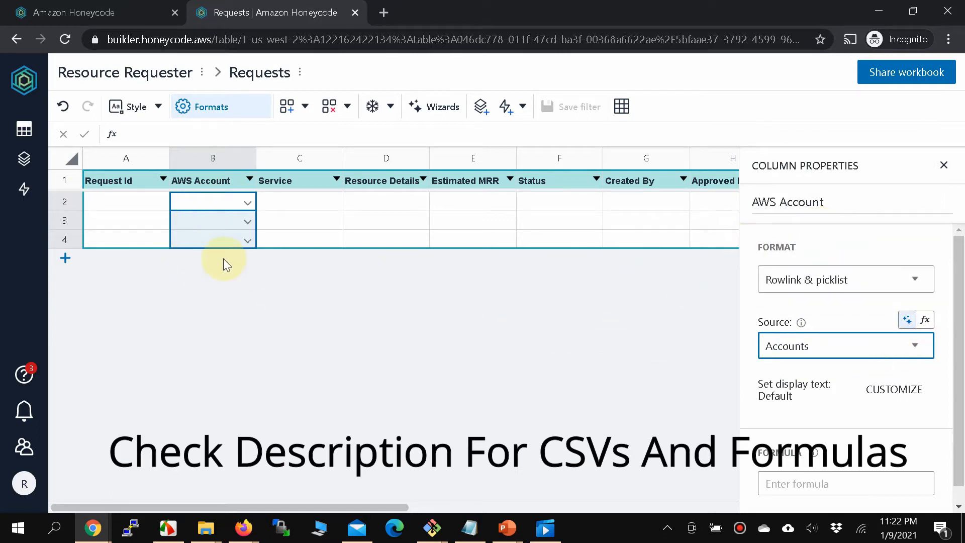
left_click(247, 203)
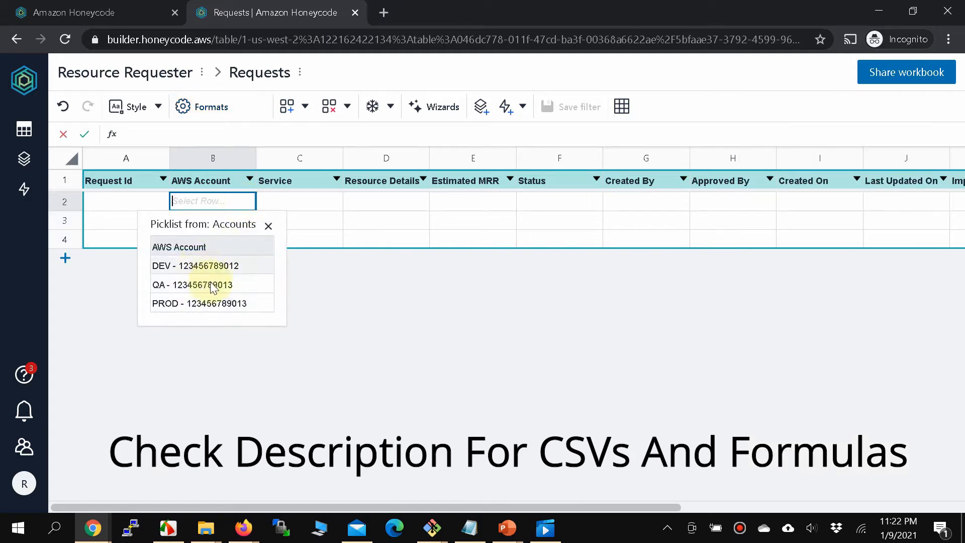
left_click(337, 281)
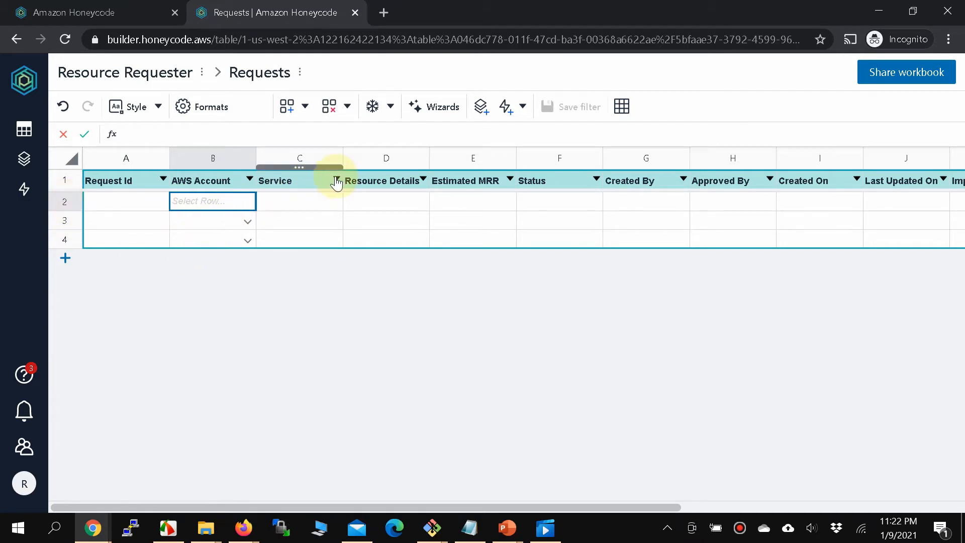
Make the Service column a rowlink & picklist sourced from the Services table.
left_click(304, 158)
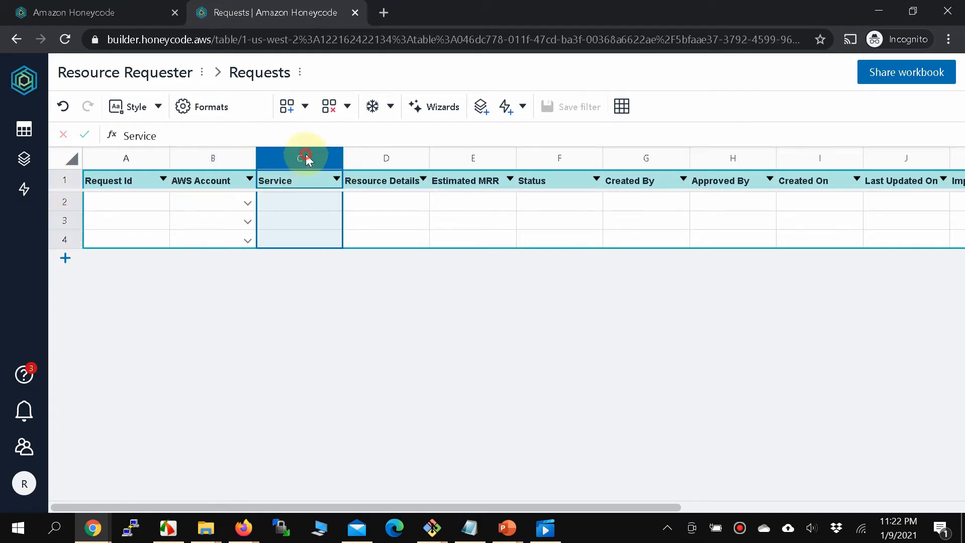
left_click(215, 116)
left_click(928, 282)
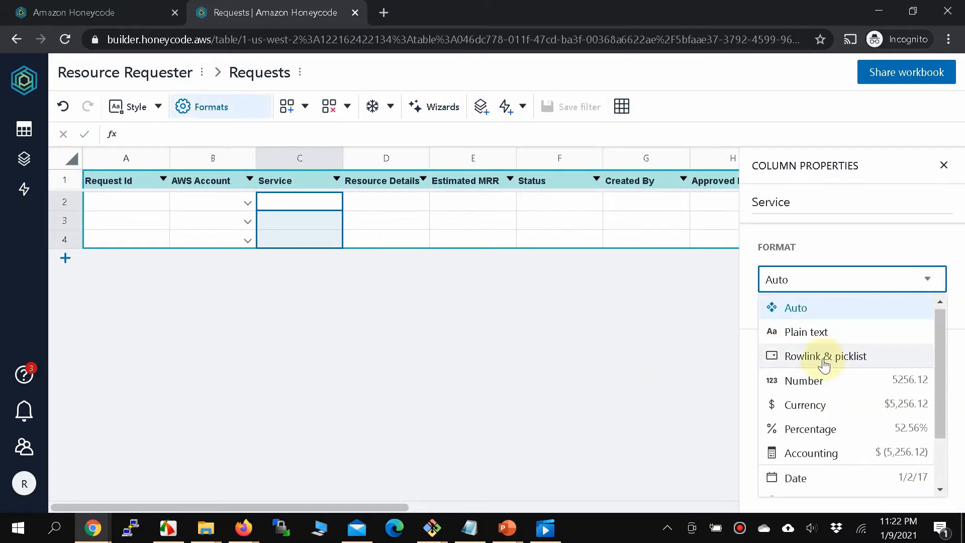
left_click(824, 358)
left_click(835, 351)
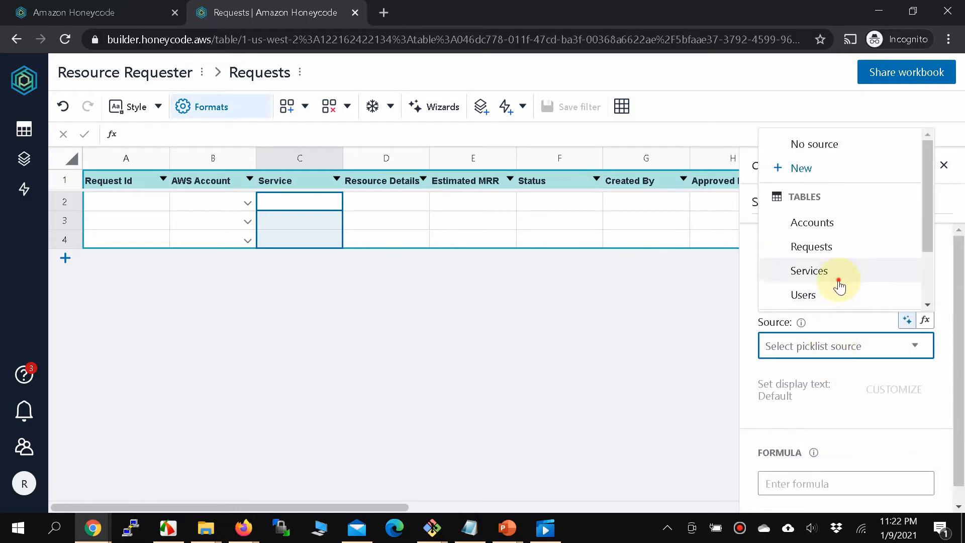
left_click(837, 283)
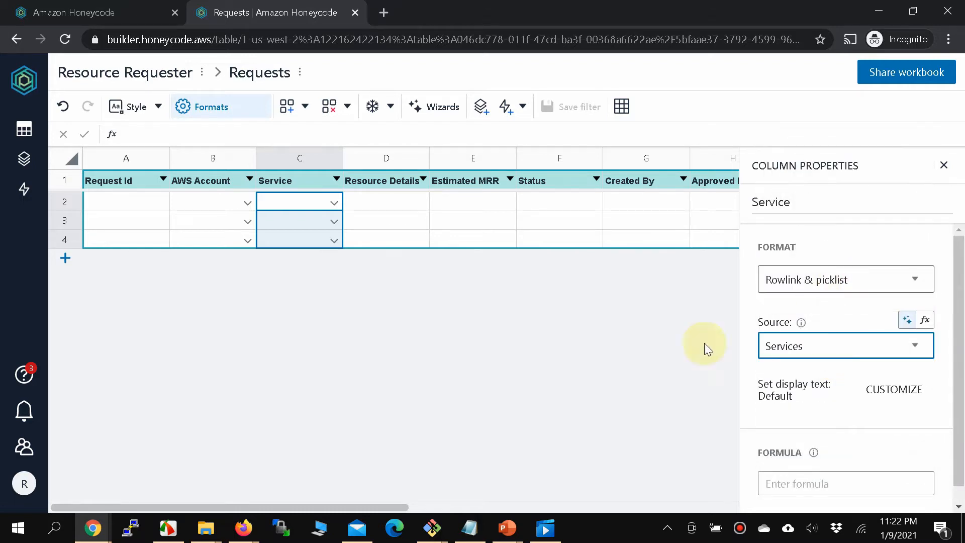
left_click_drag(365, 502, 208, 499)
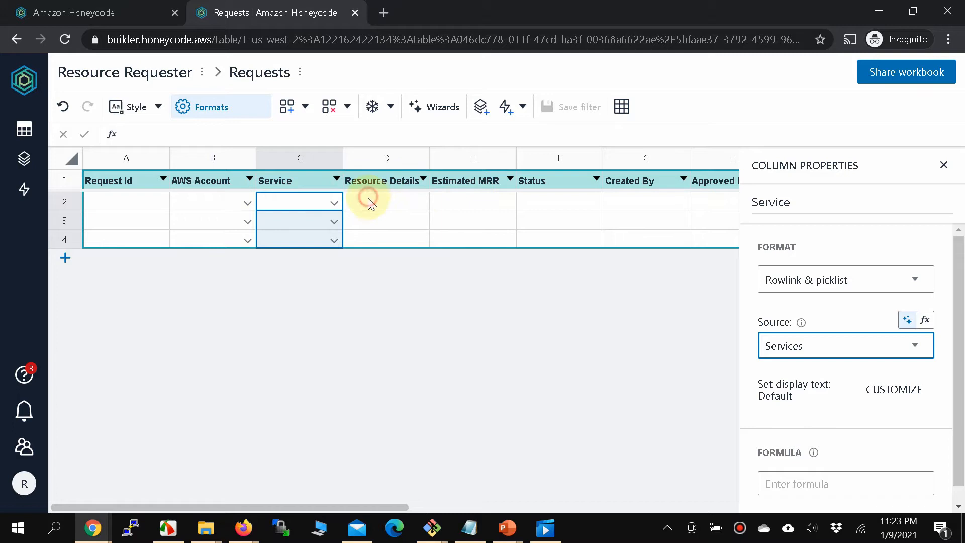
left_click(425, 206)
Make the Created By column a rowlink & picklist drawing from the Users table.
left_click(461, 202)
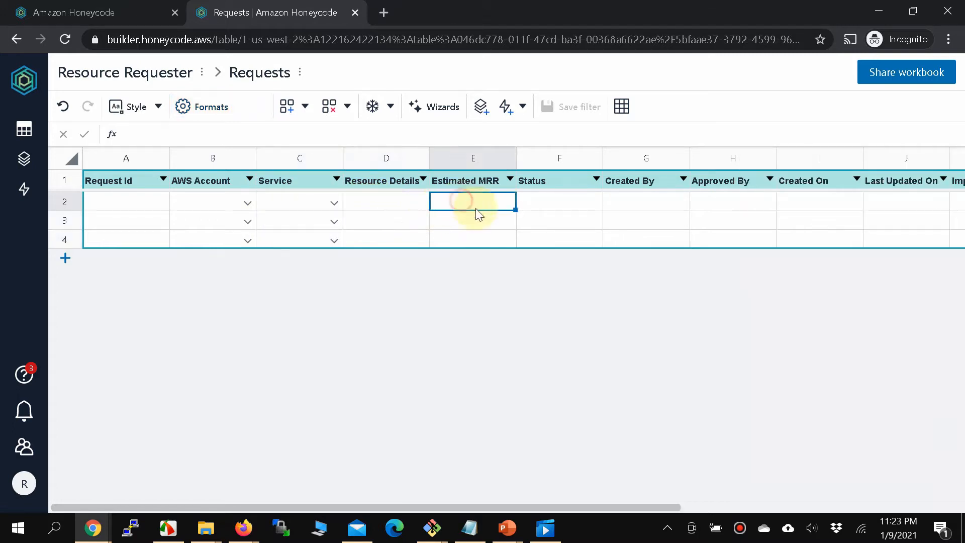
left_click_drag(447, 506, 516, 525)
scroll(477, 467, "right", 2)
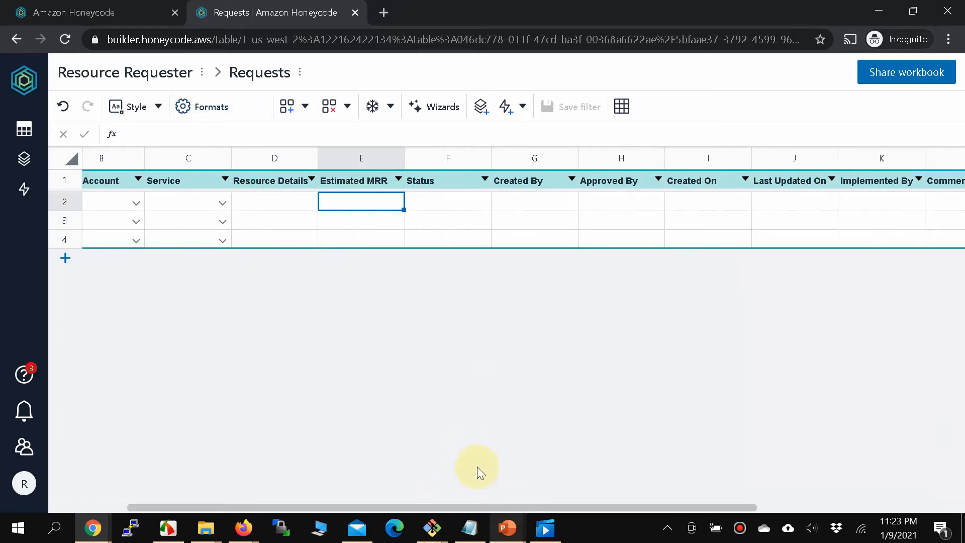
scroll(439, 223, "left", 3)
scroll(540, 209, "right", 5)
scroll(441, 201, "left", 2)
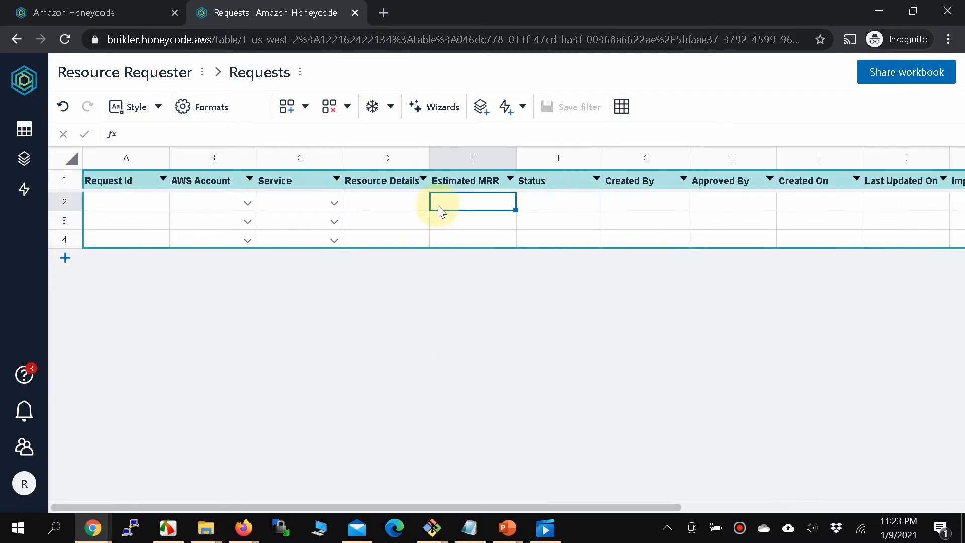
scroll(511, 208, "right", 2)
left_click(503, 206)
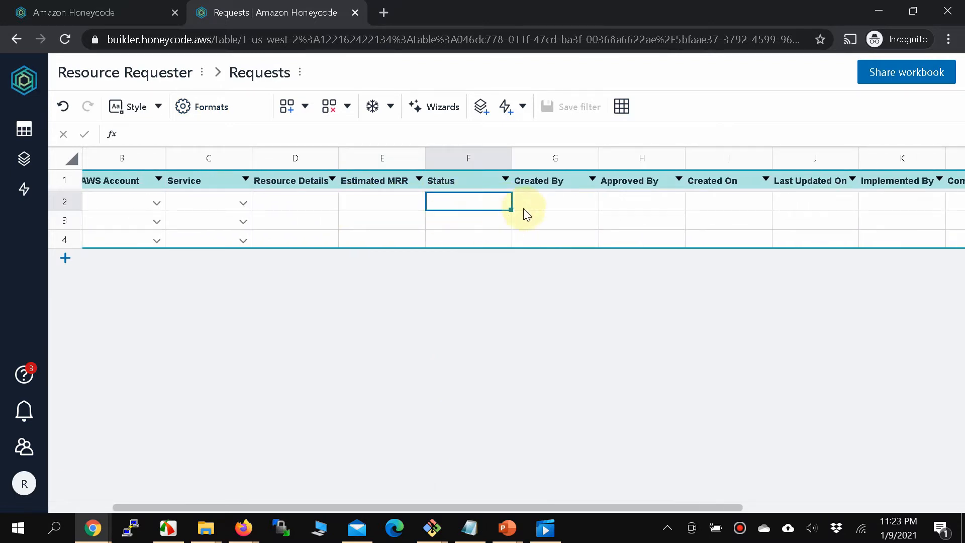
left_click(536, 204)
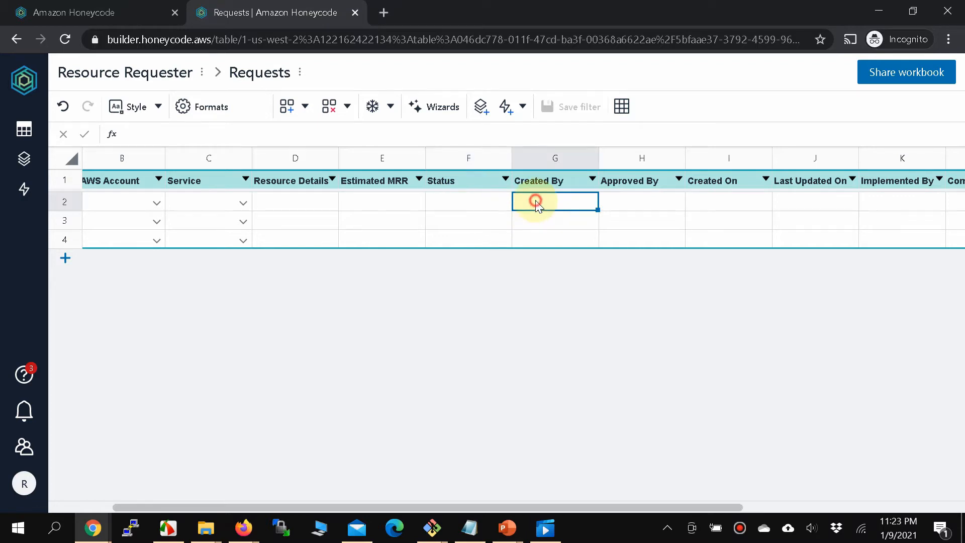
left_click(576, 159)
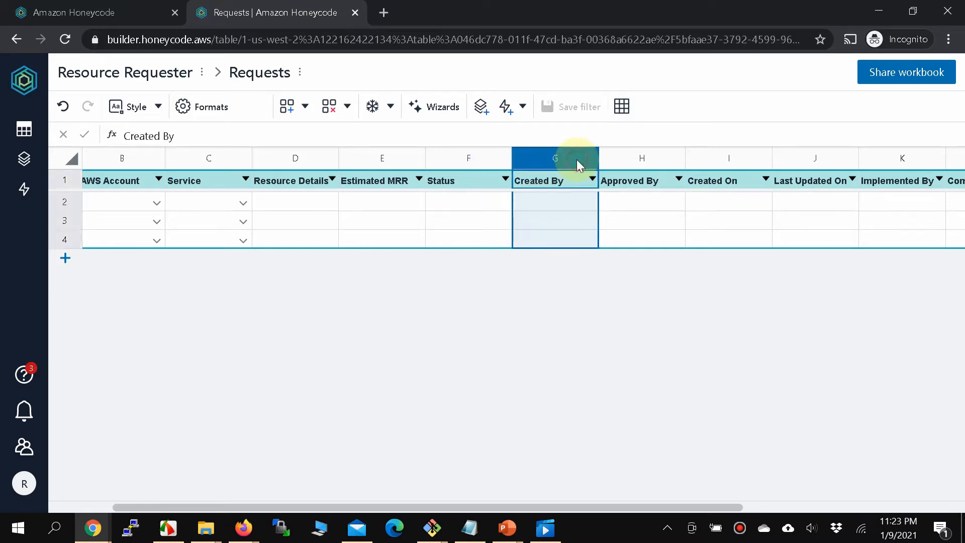
left_click(243, 117)
left_click(907, 282)
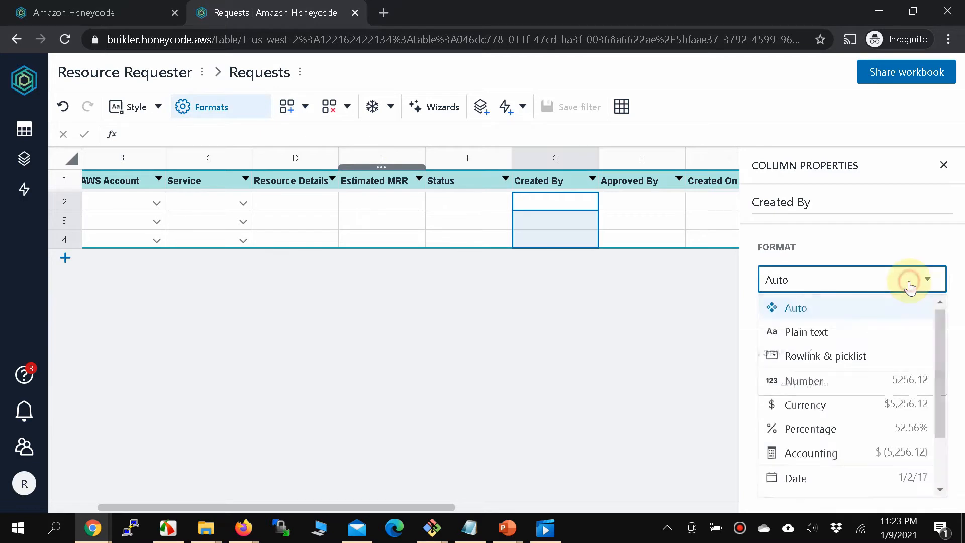
left_click(832, 367)
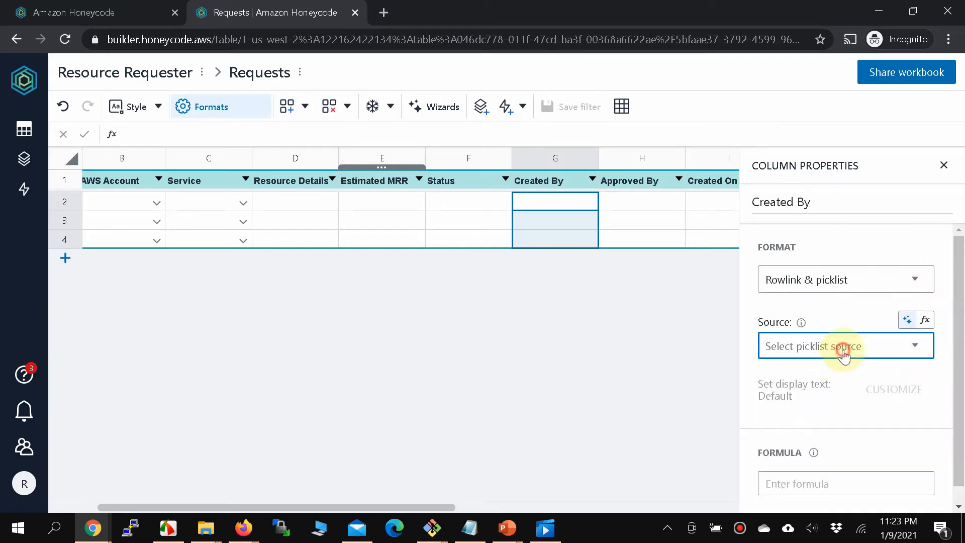
left_click(836, 345)
left_click(824, 296)
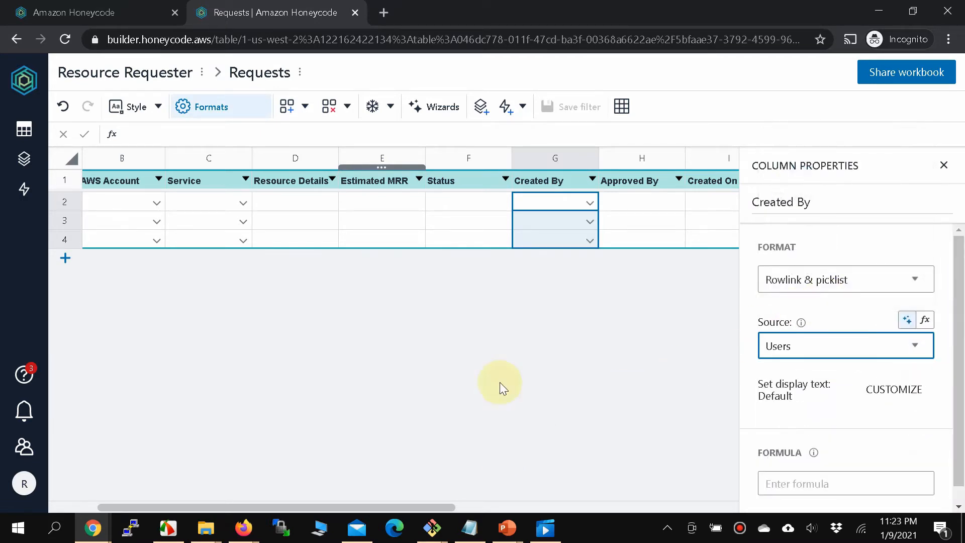
Make the Approved By column a rowlink & picklist sourced from Users.
left_click(664, 181)
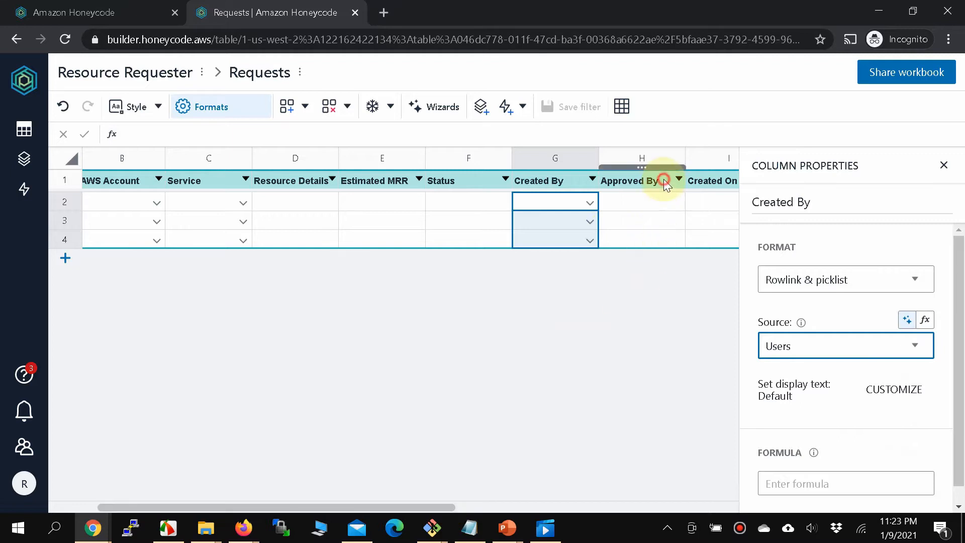
left_click(665, 160)
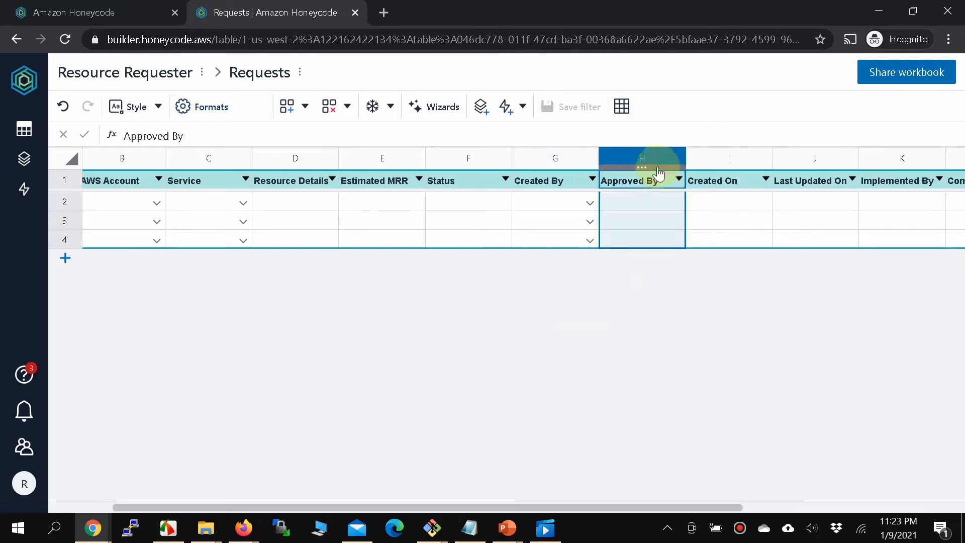
left_click(181, 111)
left_click(869, 294)
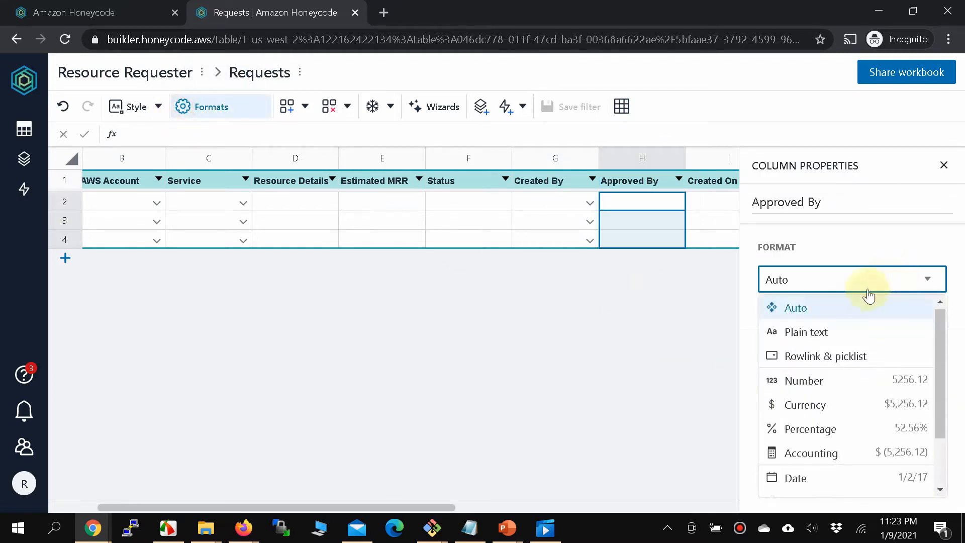
left_click(801, 356)
left_click(801, 346)
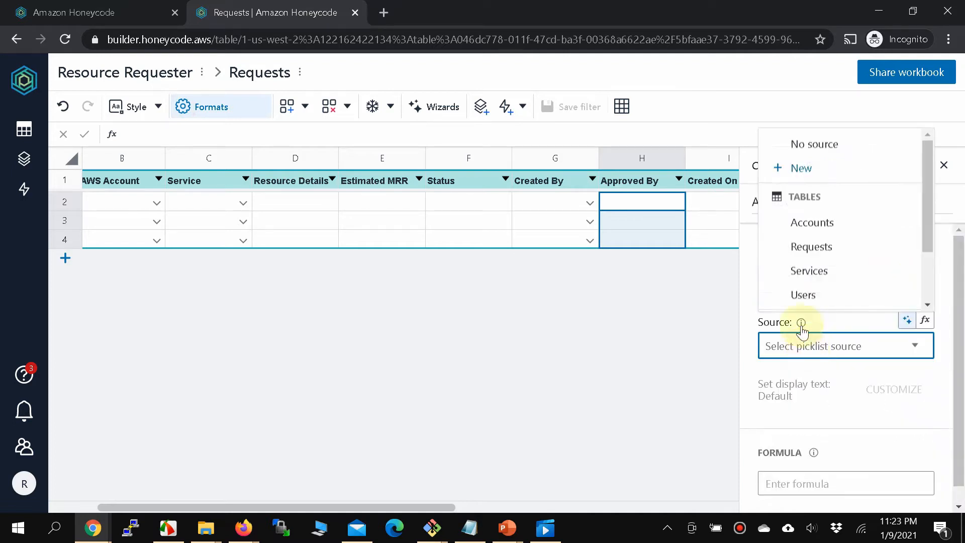
left_click(802, 294)
Make the Implemented By column a rowlink & picklist sourced from Users.
left_click(360, 506)
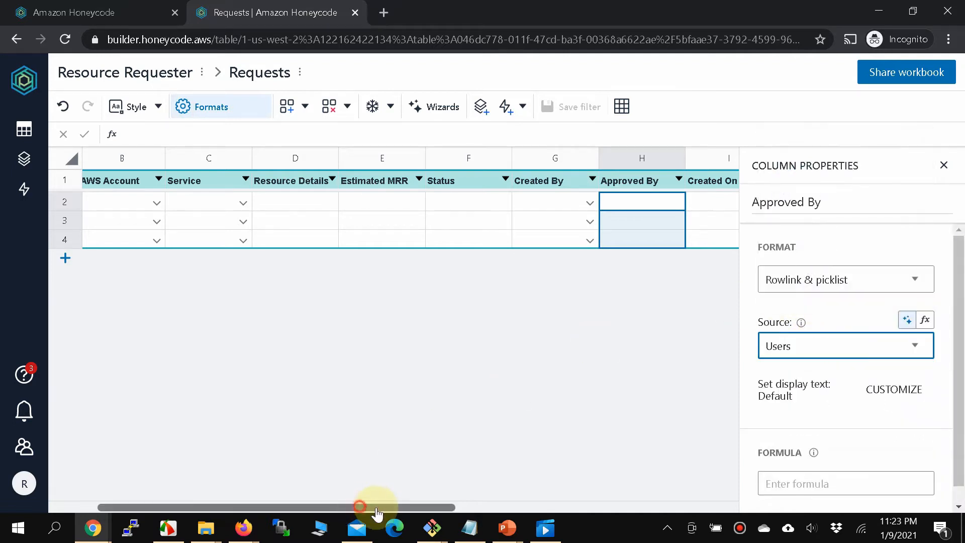
left_click_drag(376, 509, 603, 507)
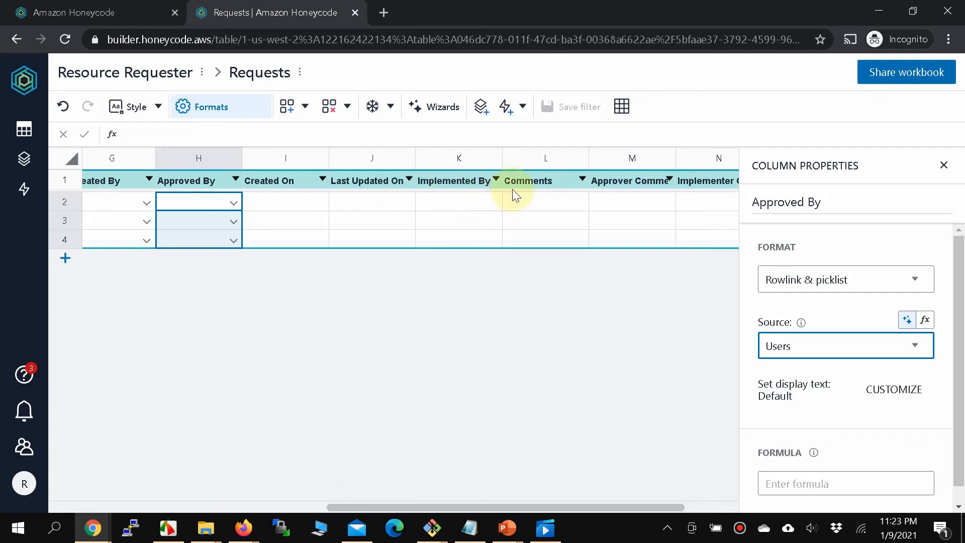
left_click(467, 182)
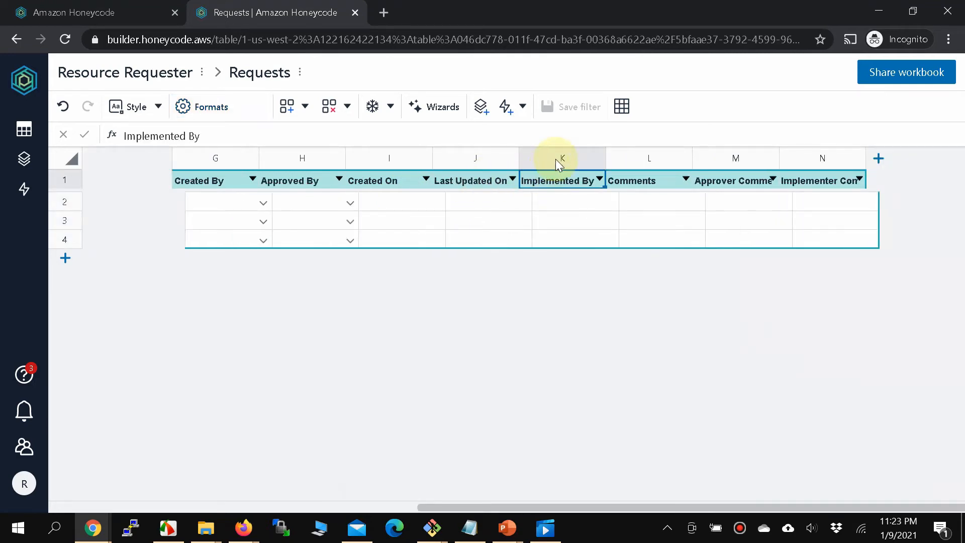
left_click(536, 263)
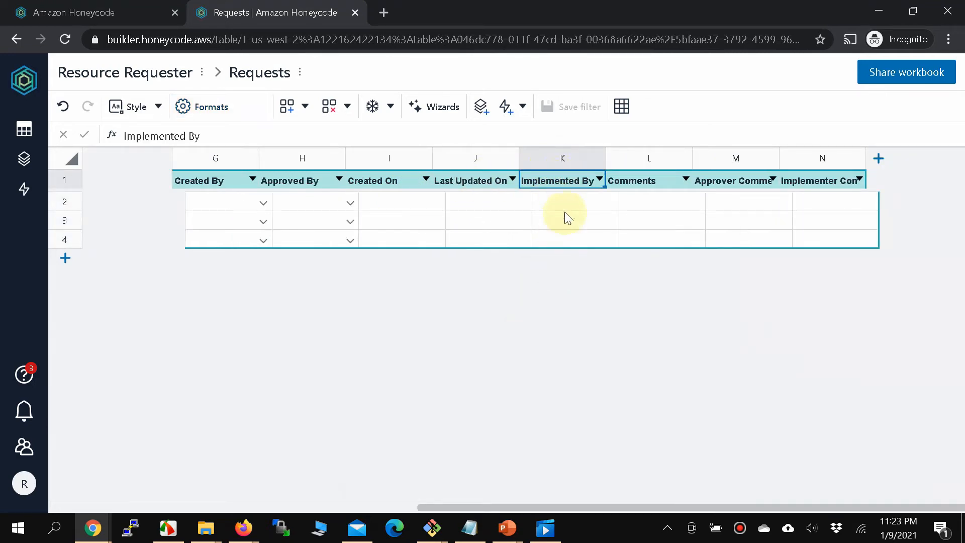
left_click(569, 160)
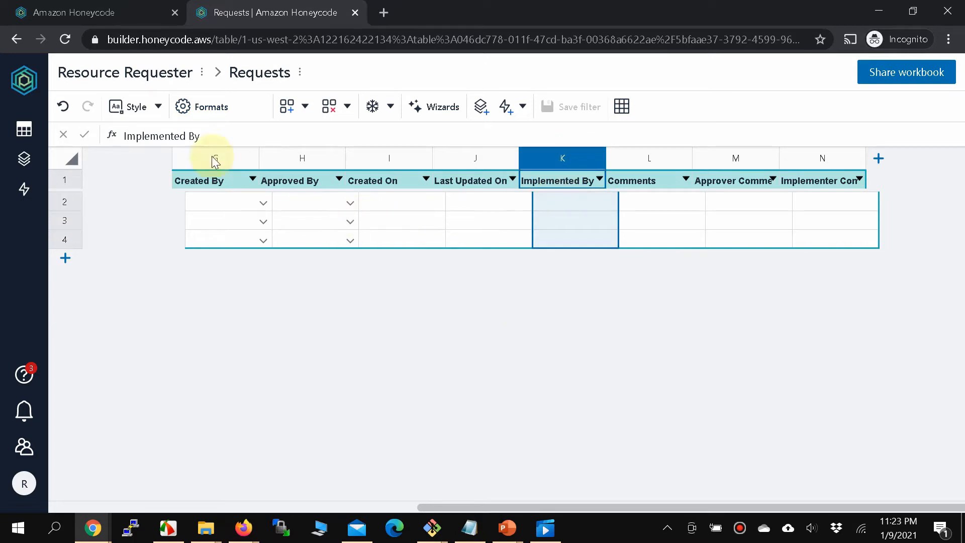
left_click(221, 112)
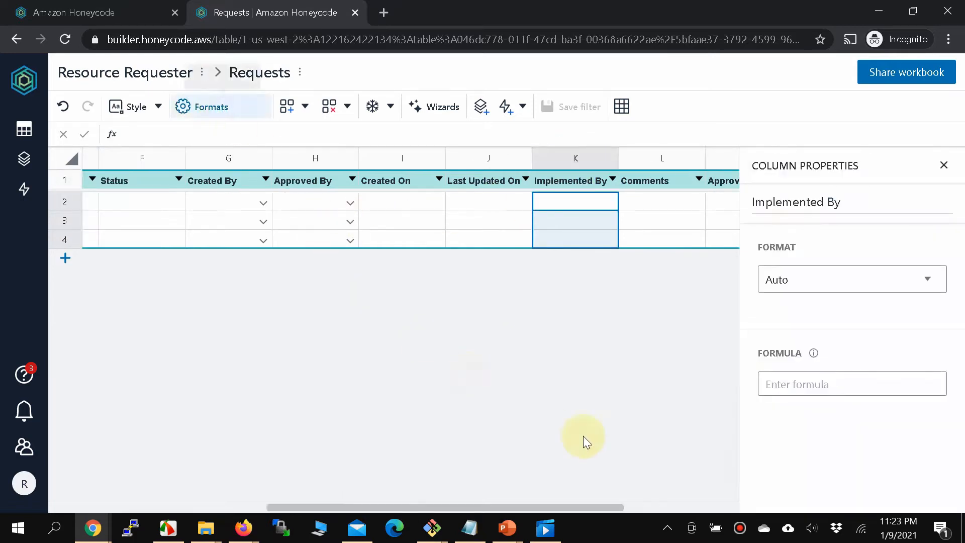
left_click(856, 282)
left_click(828, 360)
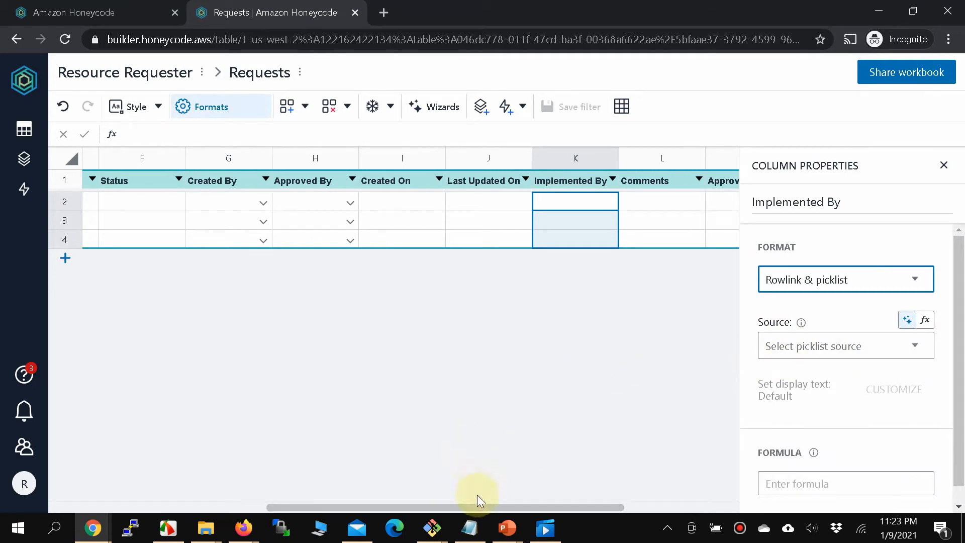
left_click_drag(472, 507, 557, 497)
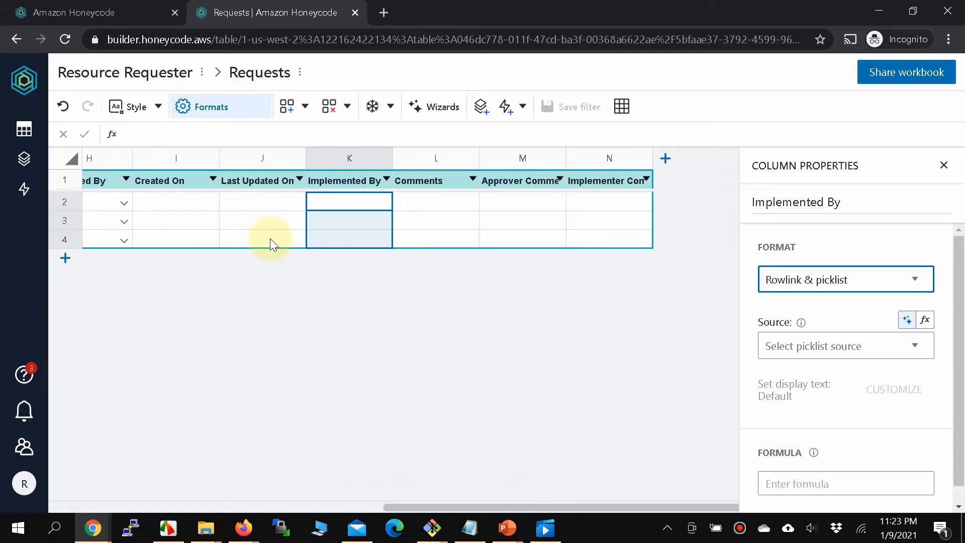
left_click(863, 346)
left_click(834, 297)
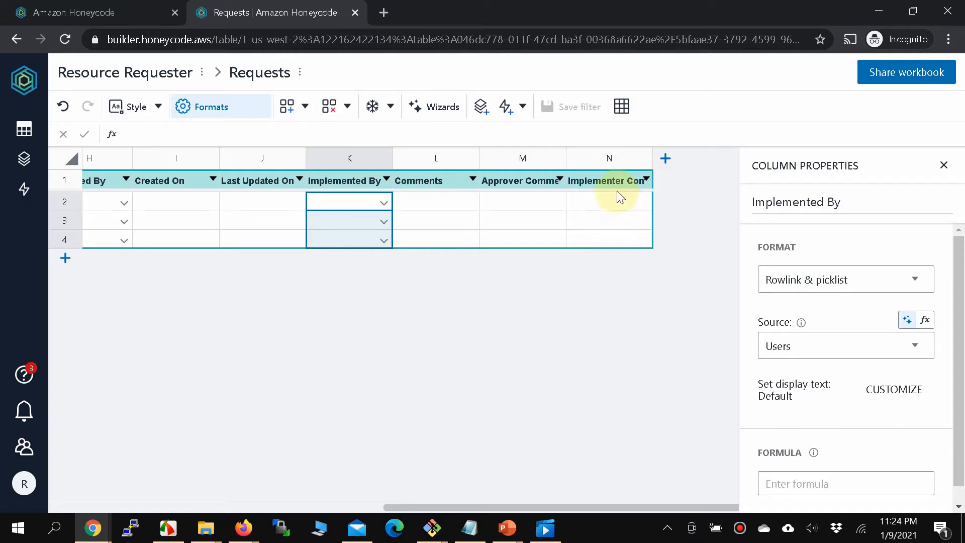
left_click_drag(400, 500, 281, 510)
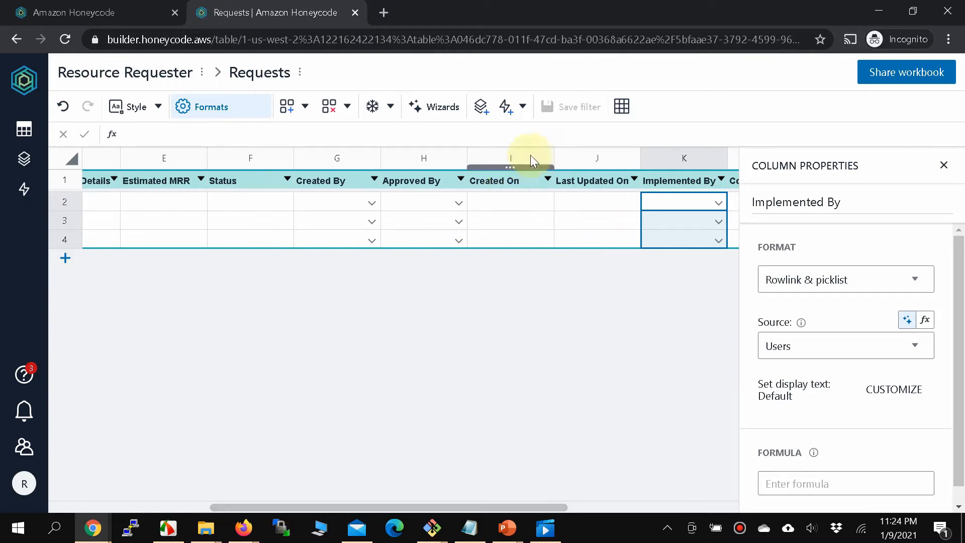
Format Created On as a Date displayed like Monday, January 2, 2017.
left_click(541, 181)
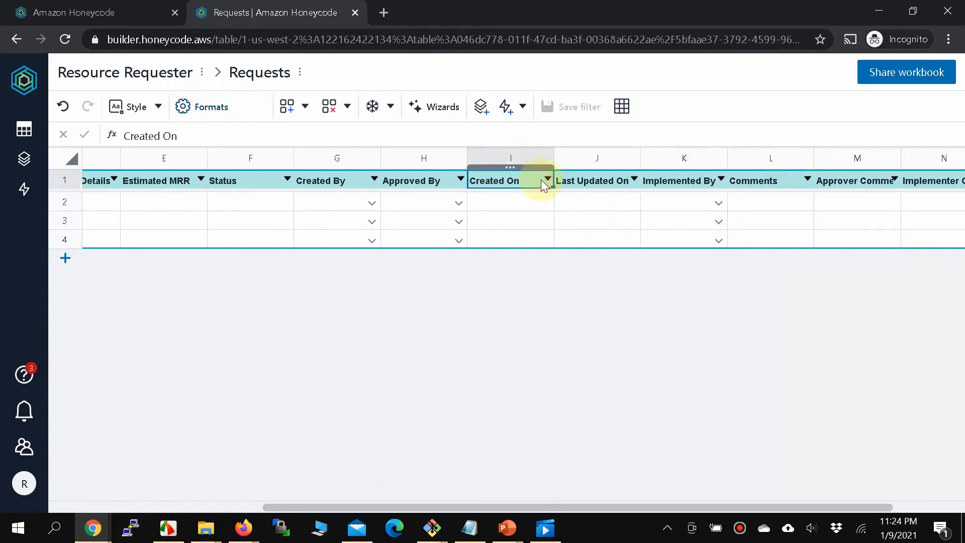
left_click(526, 156)
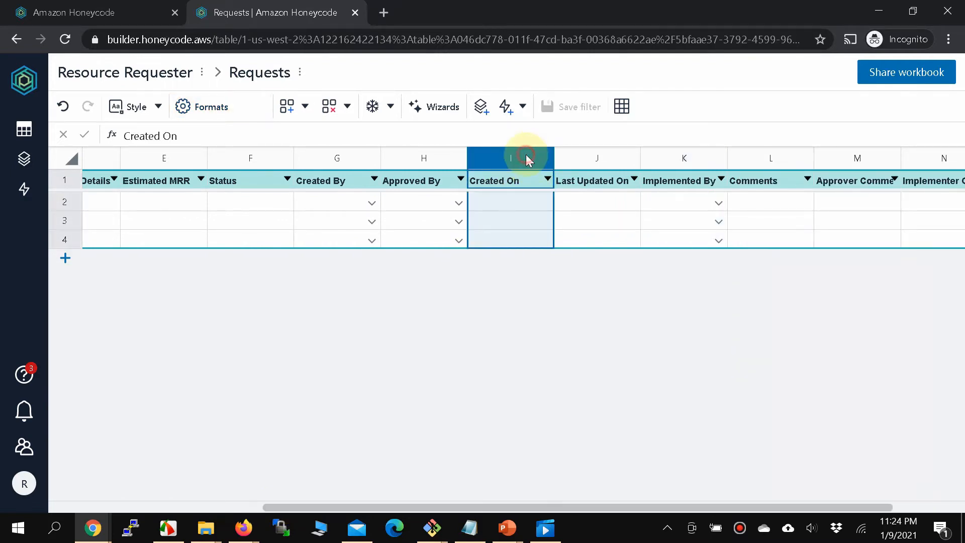
left_click(221, 119)
left_click(889, 281)
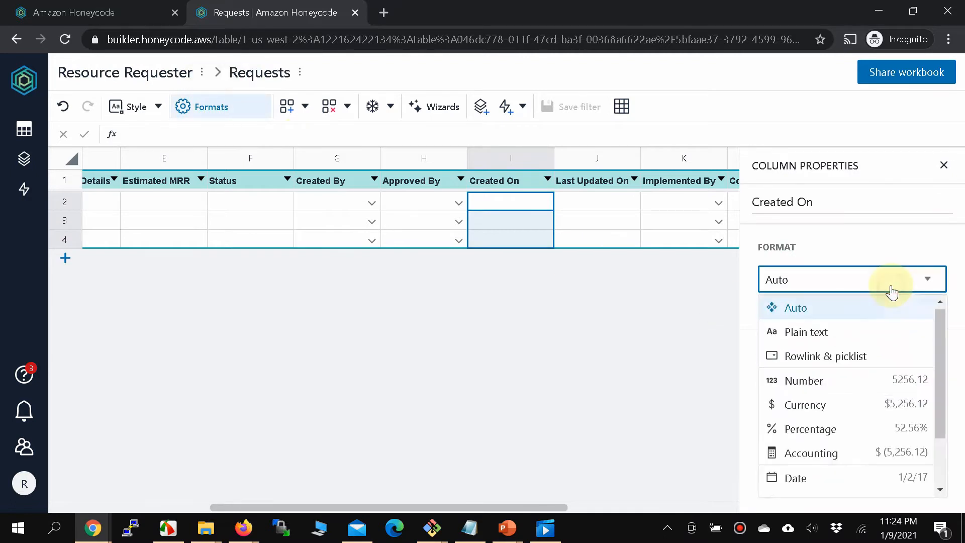
scroll(848, 438, "down", 3)
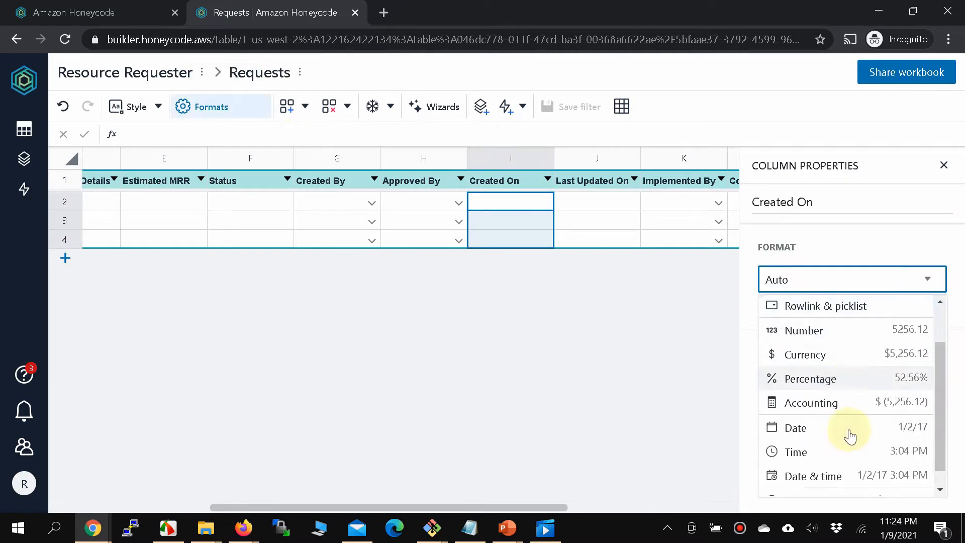
left_click(840, 412)
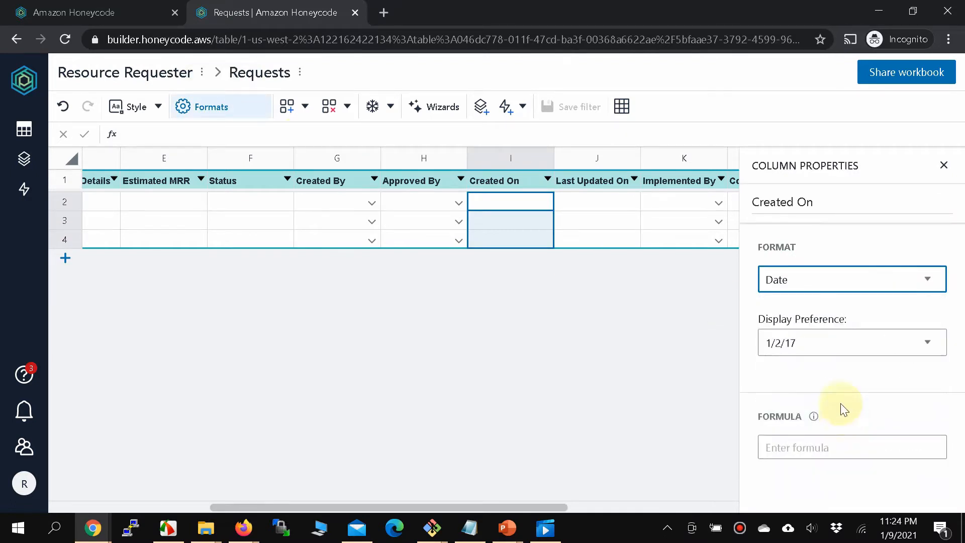
left_click(864, 342)
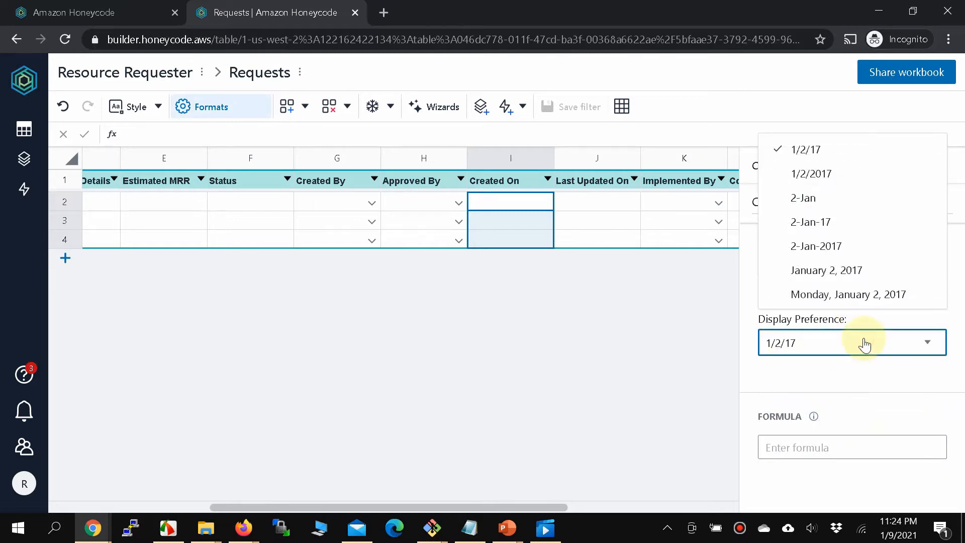
left_click(837, 294)
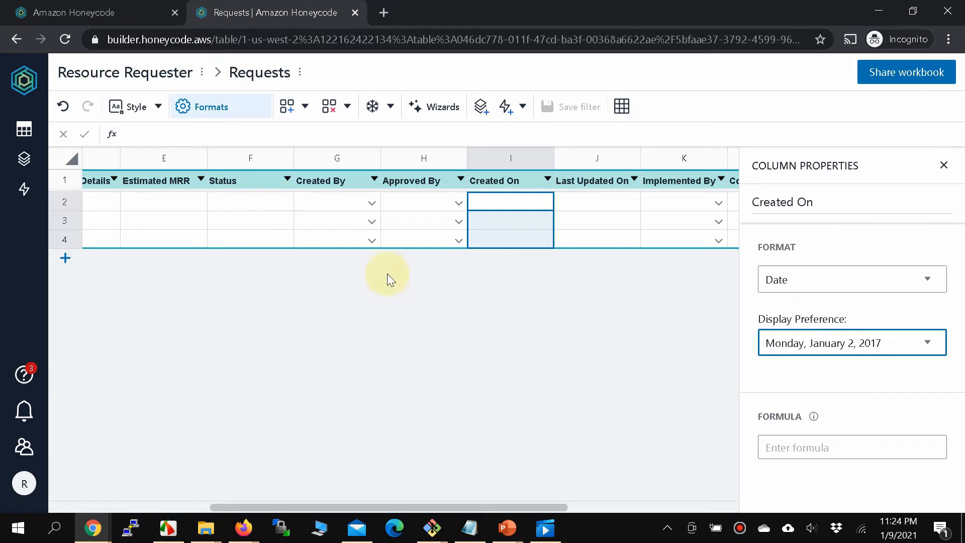
Format Last Updated On as a Date in the same Monday, January 2, 2017 style.
left_click(604, 179)
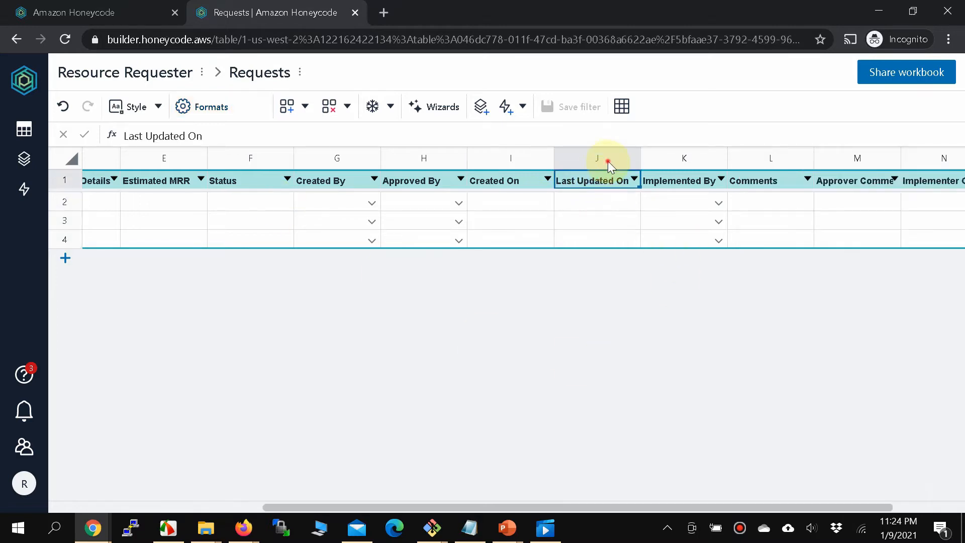
left_click(608, 161)
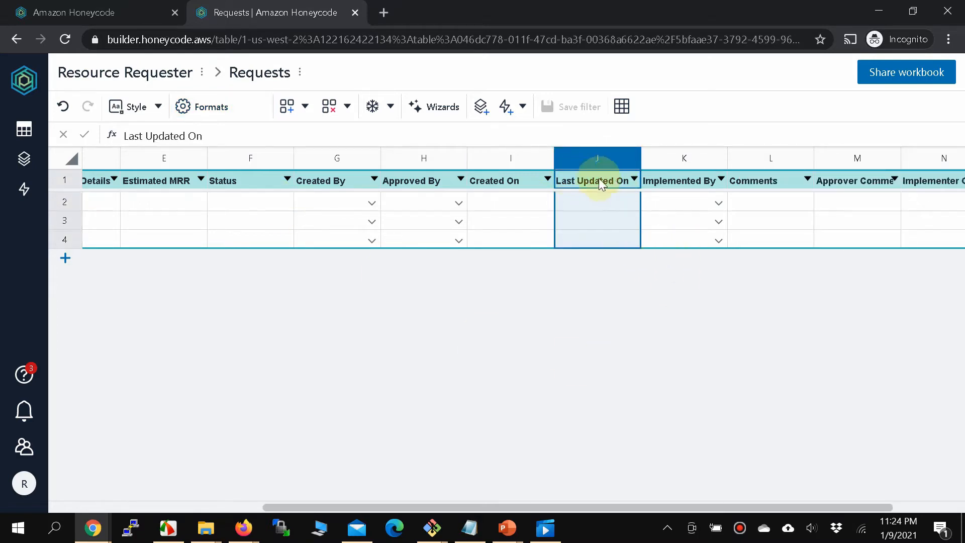
left_click(205, 106)
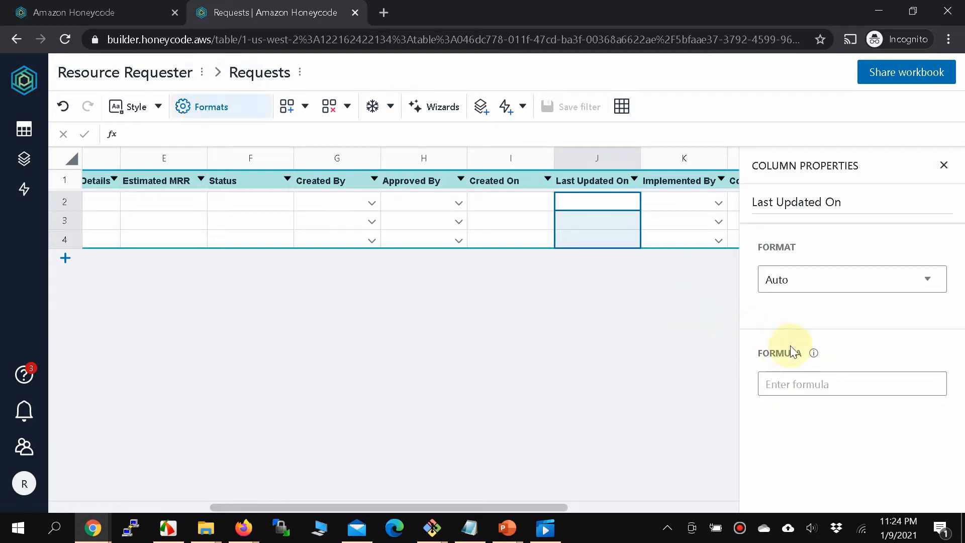
left_click(890, 284)
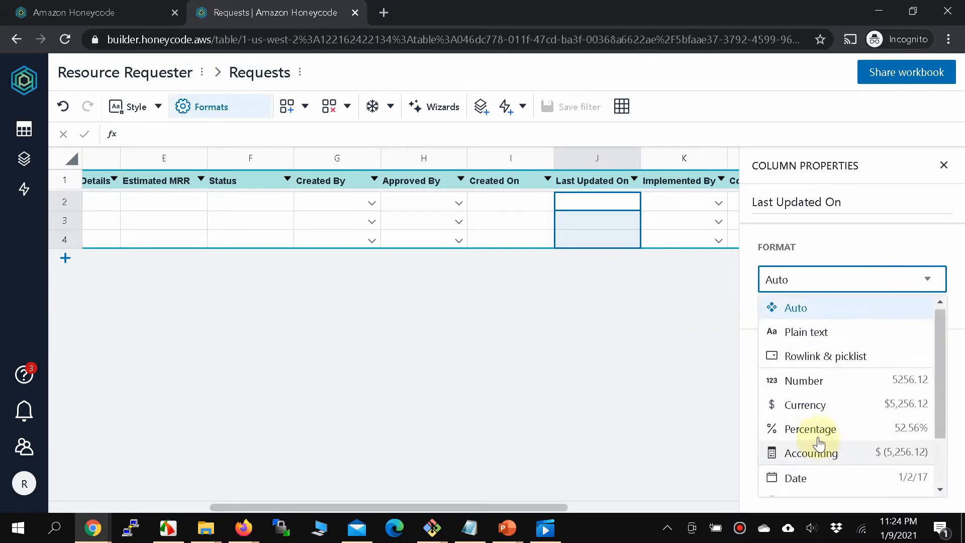
scroll(819, 432, "down", 2)
left_click(814, 411)
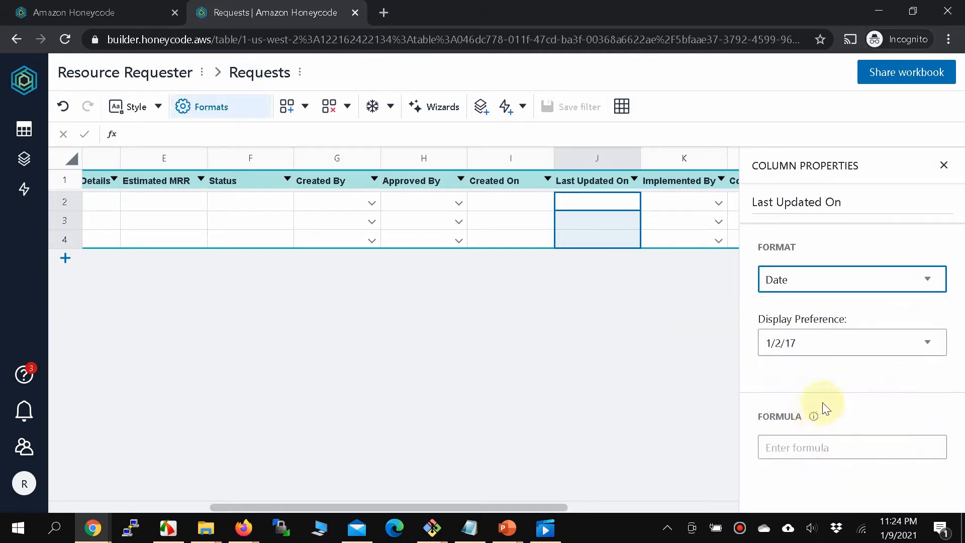
left_click(865, 349)
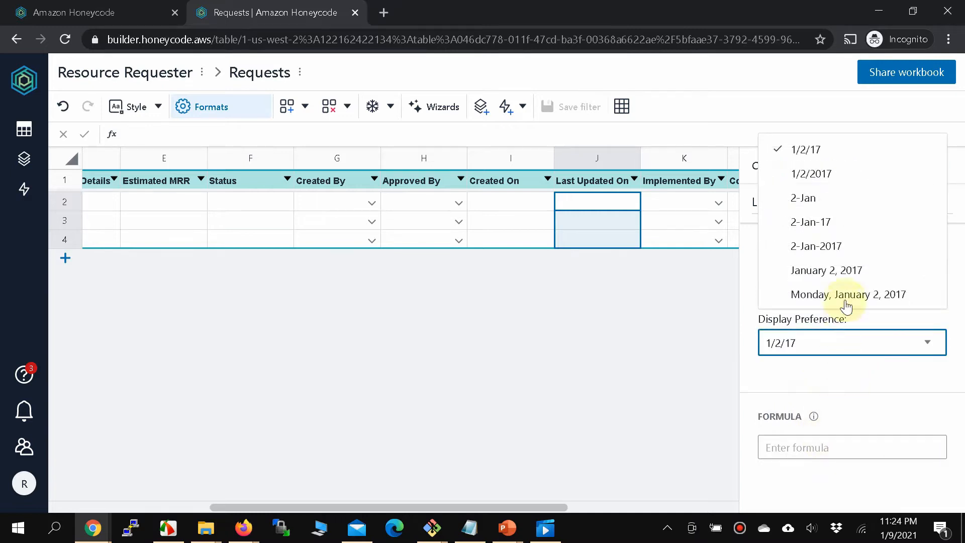
left_click(845, 296)
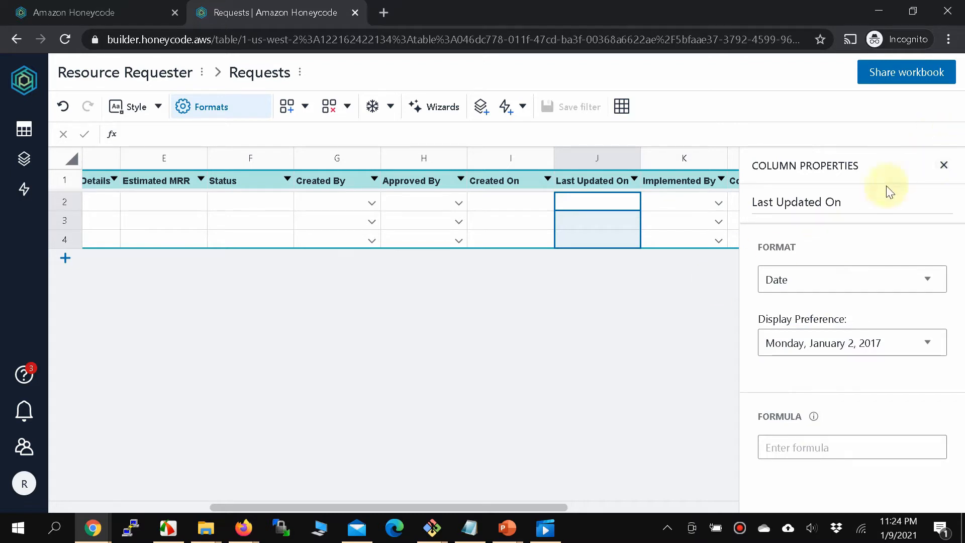
left_click(944, 167)
scroll(283, 497, "right", 3)
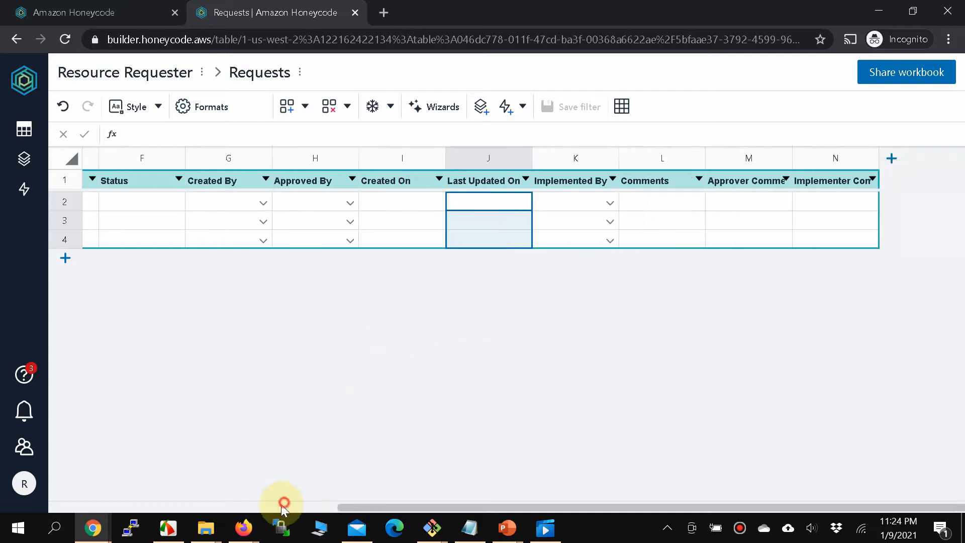
Browse the Users, Accounts and Services tables in turn.
left_click(178, 505)
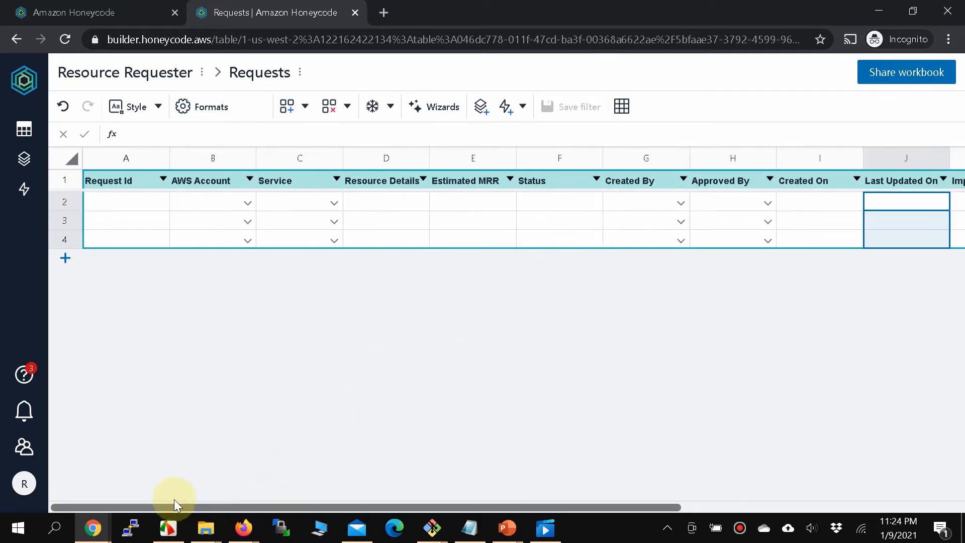
left_click(21, 131)
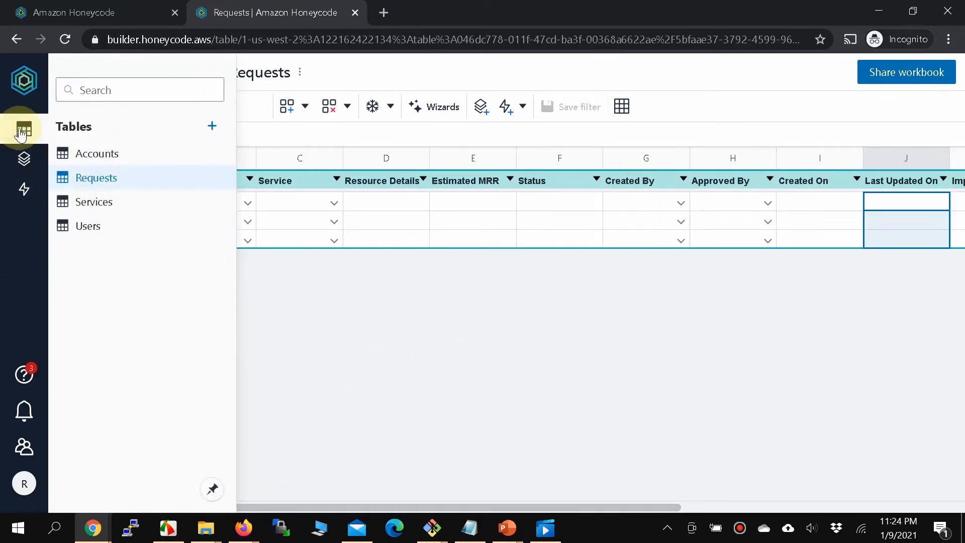
left_click(99, 221)
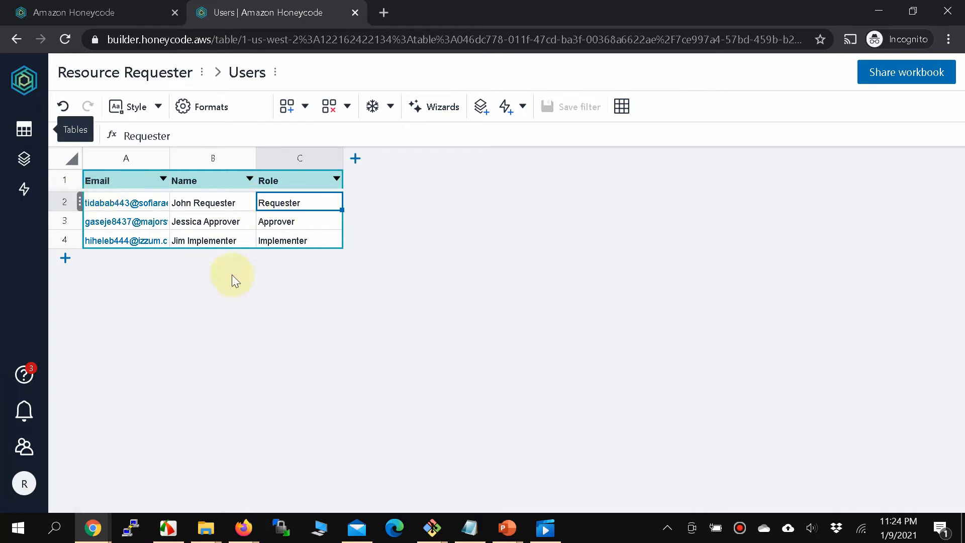
left_click(24, 126)
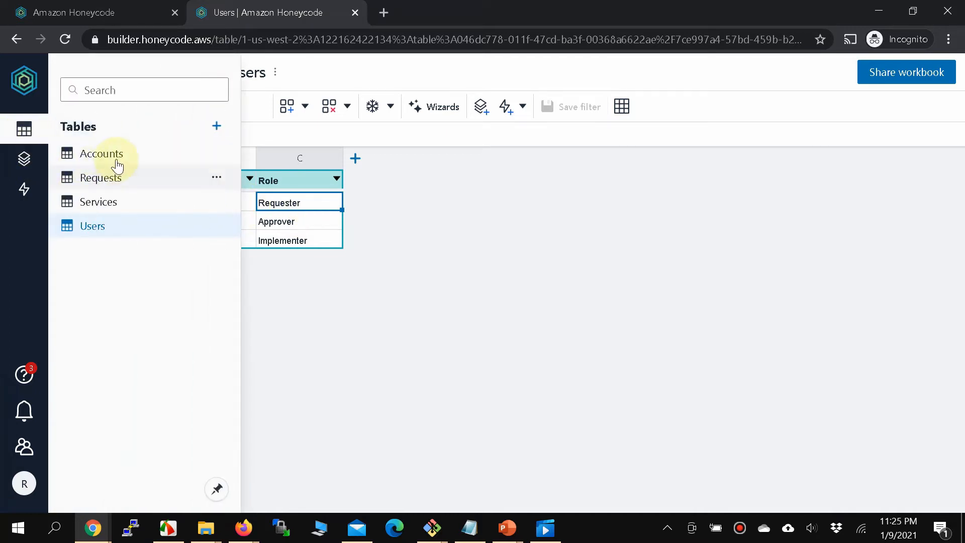
left_click(133, 154)
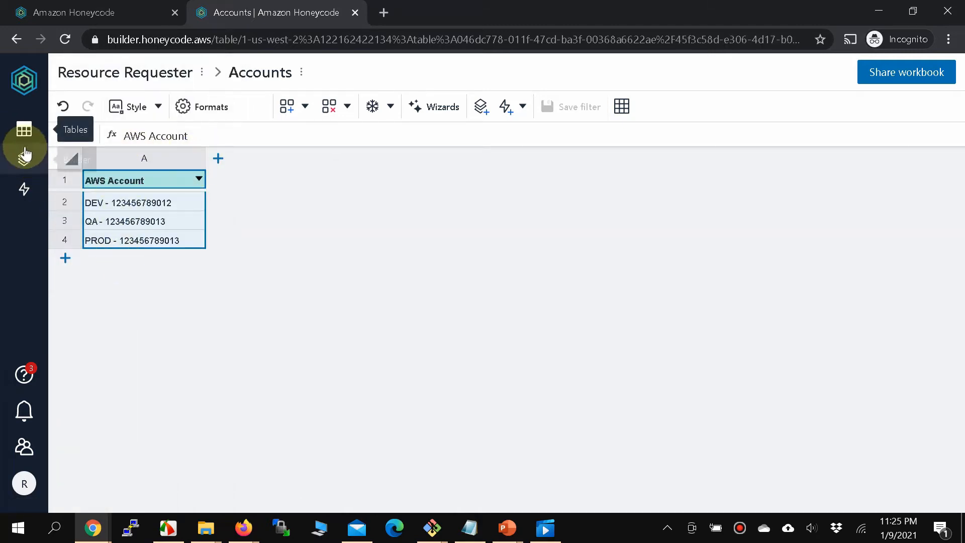
left_click(25, 129)
left_click(123, 202)
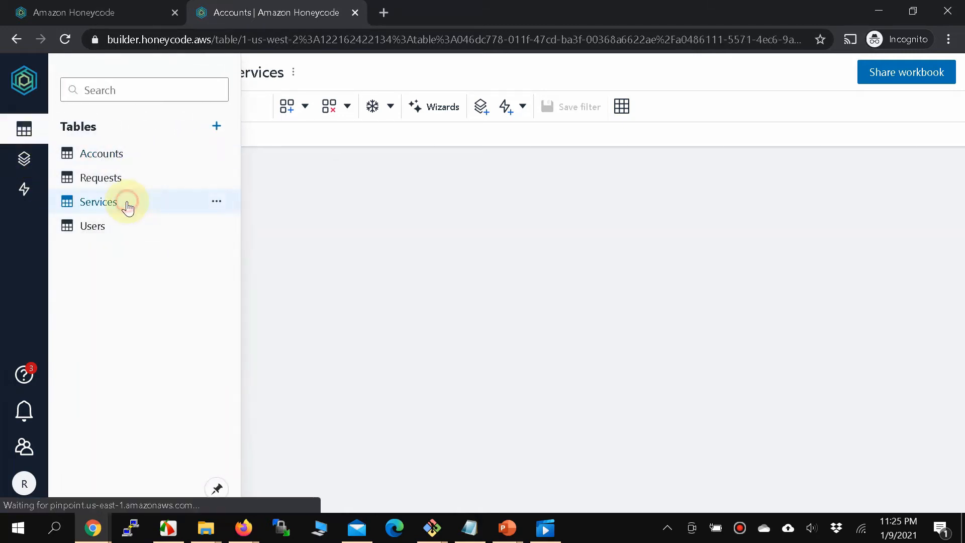
Open the Requests table and check its Created On and Last Updated On cells.
left_click(24, 129)
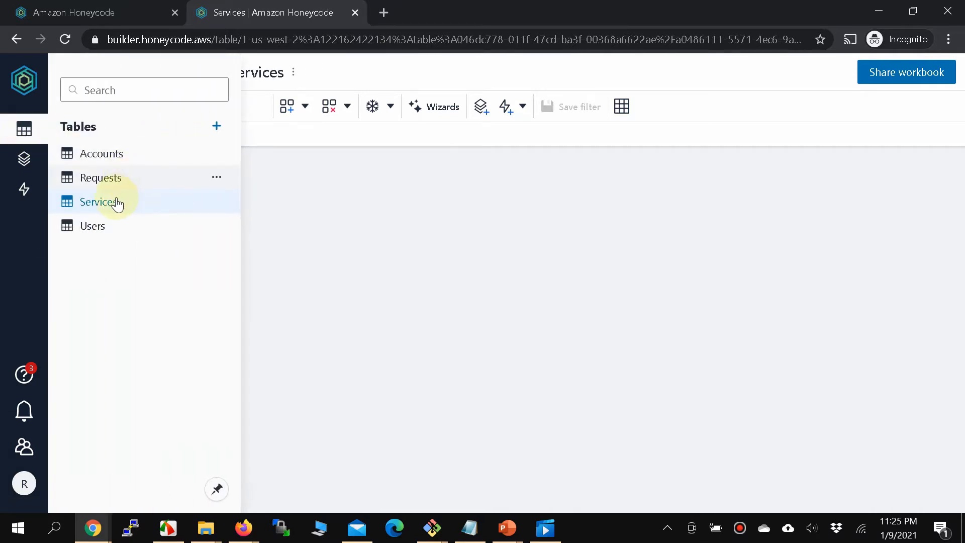
left_click(113, 182)
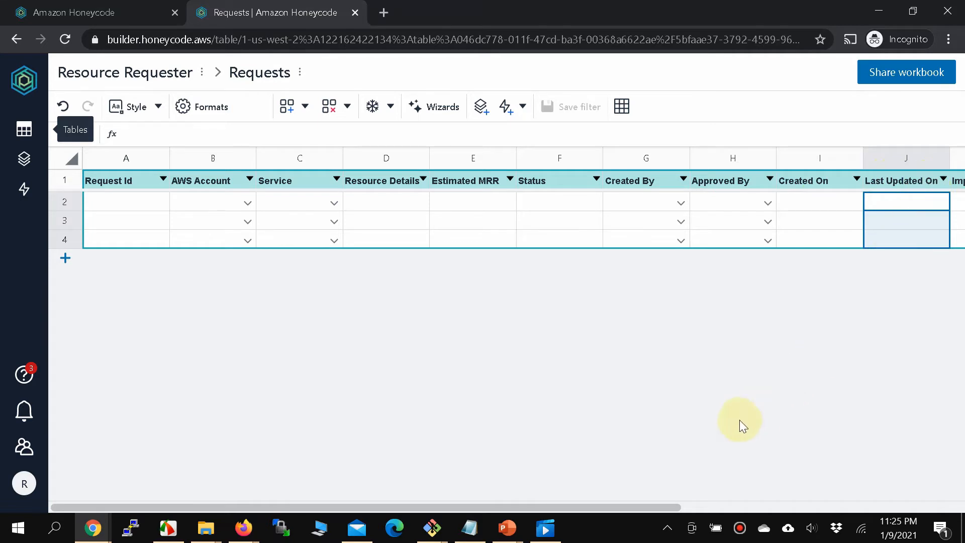
left_click_drag(519, 501, 642, 495)
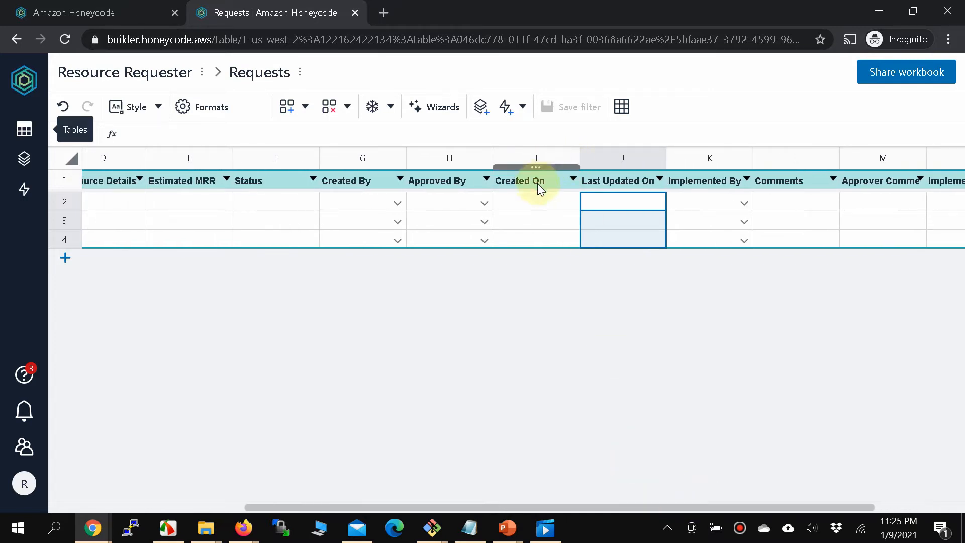
left_click(536, 200)
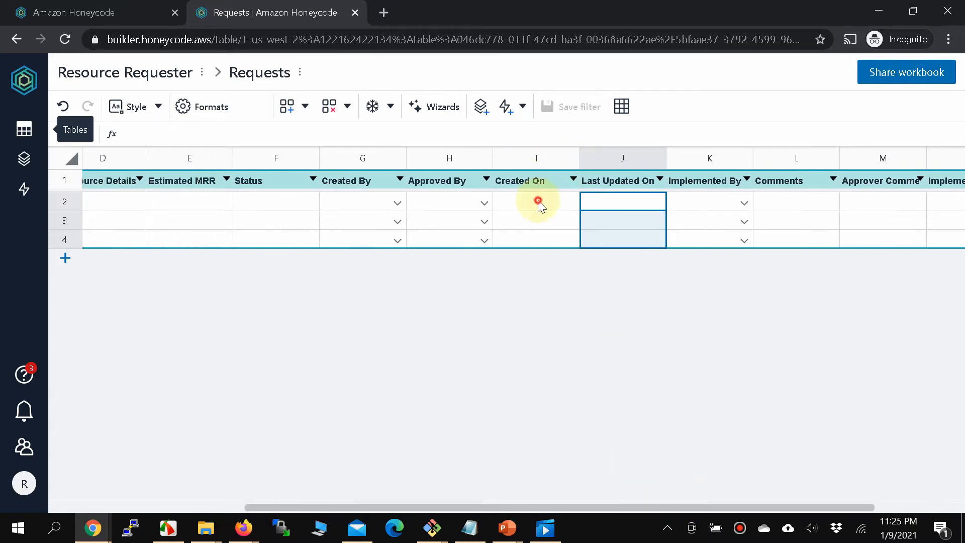
left_click(633, 202)
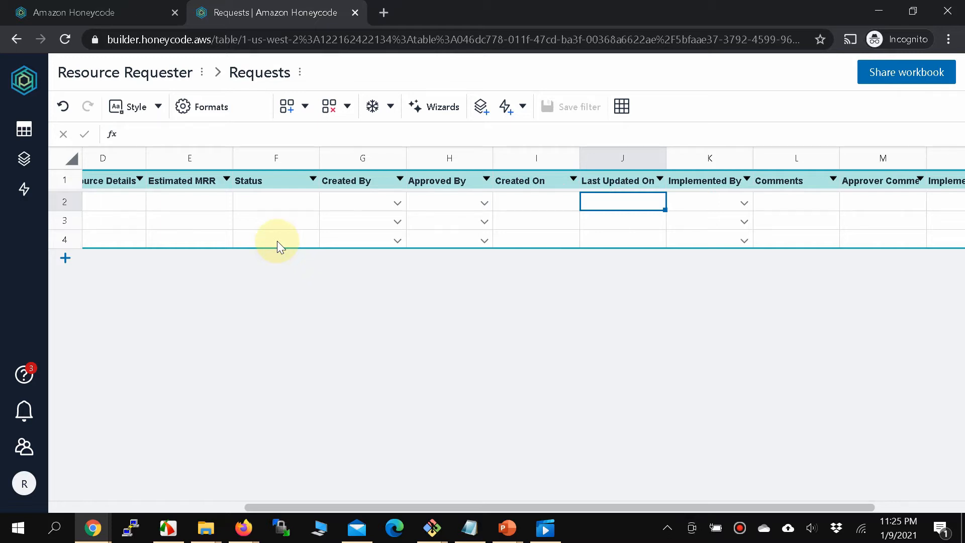
Create a new app, App1, from scratch and skip the builder introduction.
left_click(25, 161)
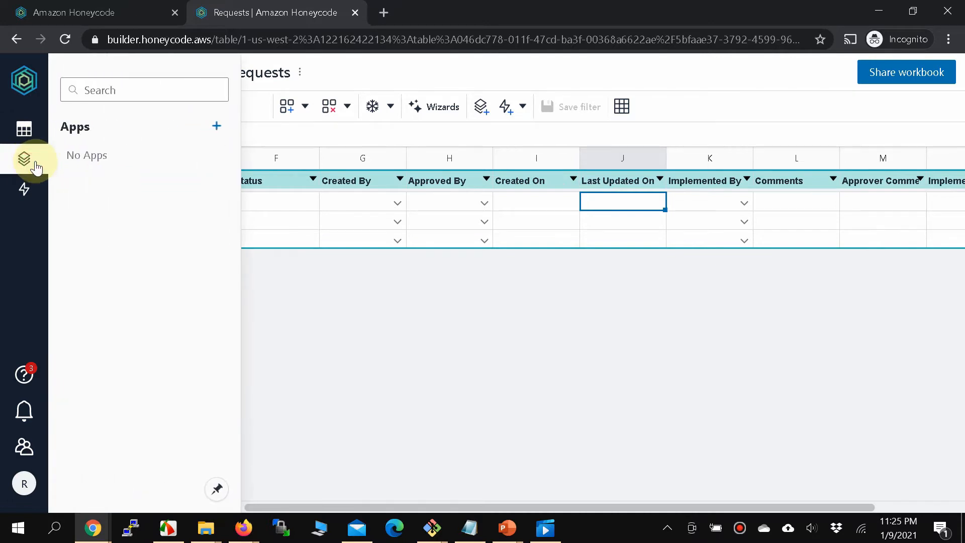
left_click(217, 127)
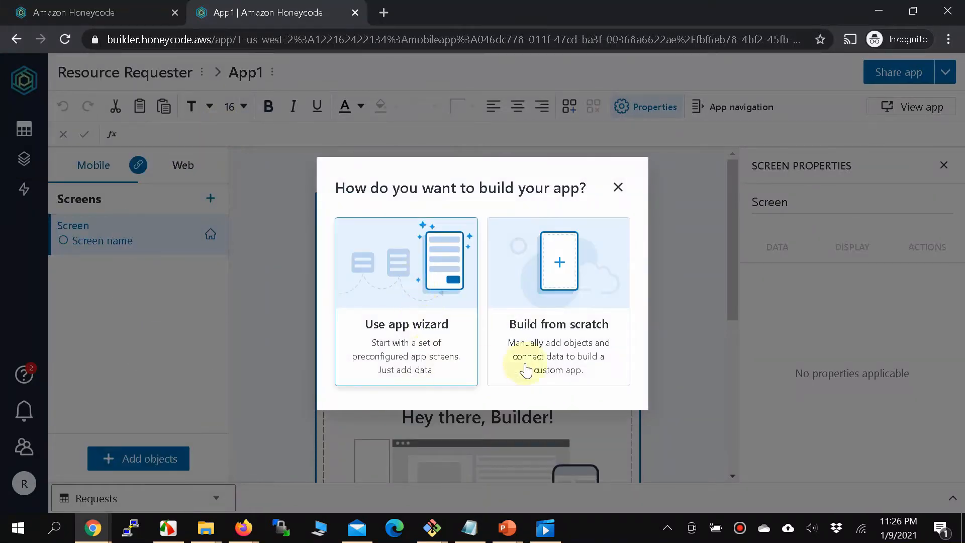
left_click(534, 324)
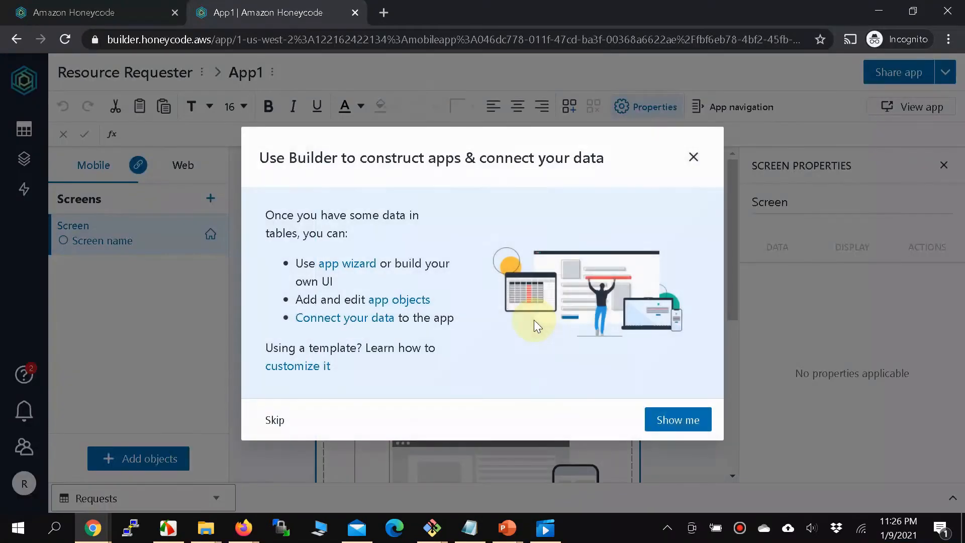
left_click(253, 421)
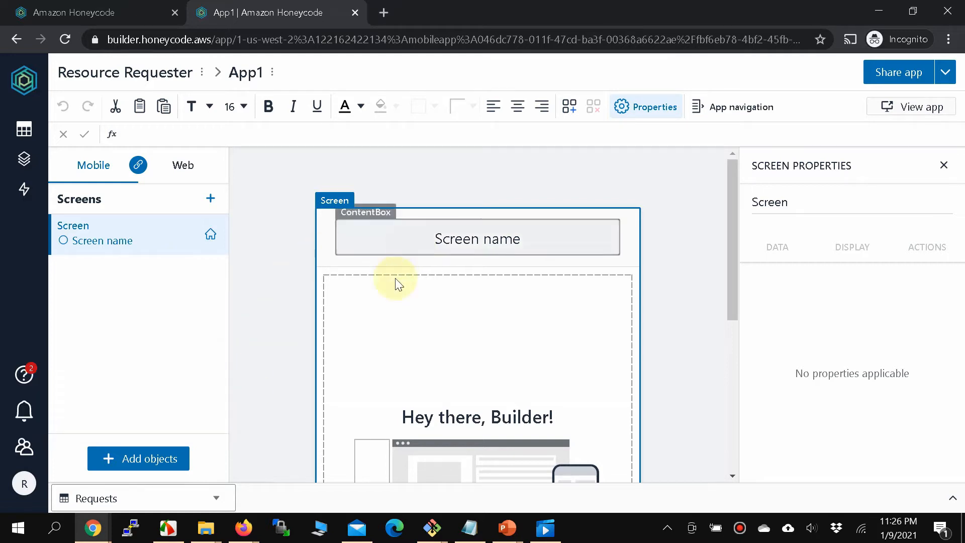
Change the screen title from 'Screen name' to 'AWS Resource Requester'.
left_click(452, 243)
left_click_drag(522, 239, 332, 246)
left_click(332, 246)
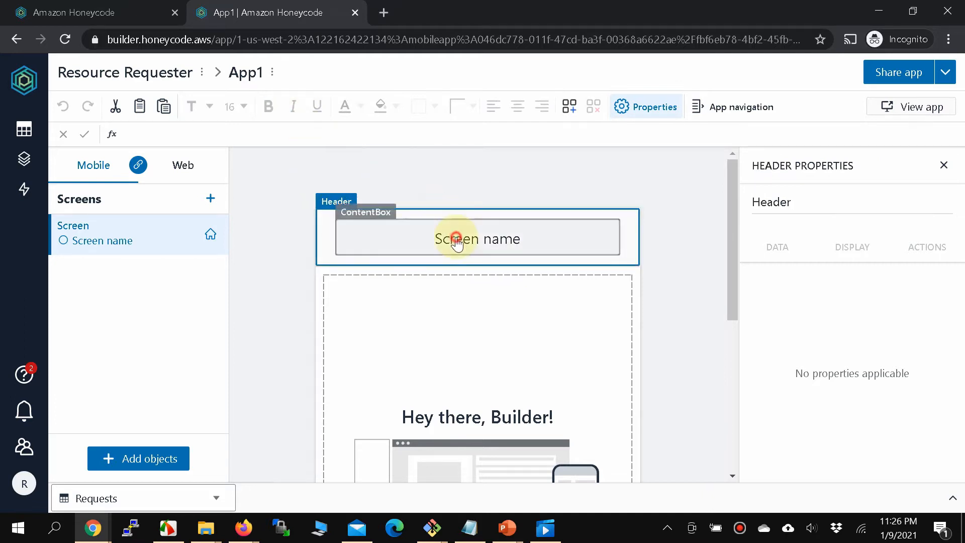
left_click(493, 239)
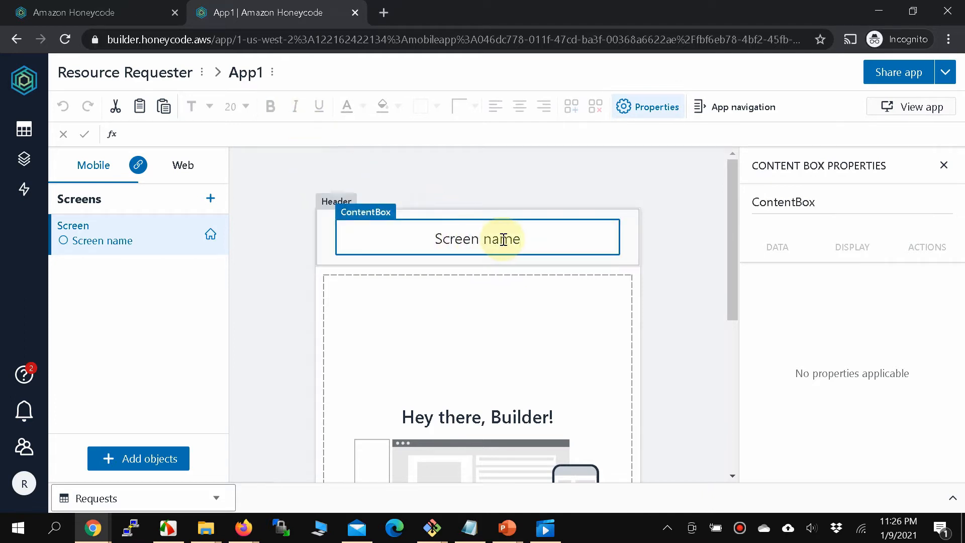
key("ctrl+a")
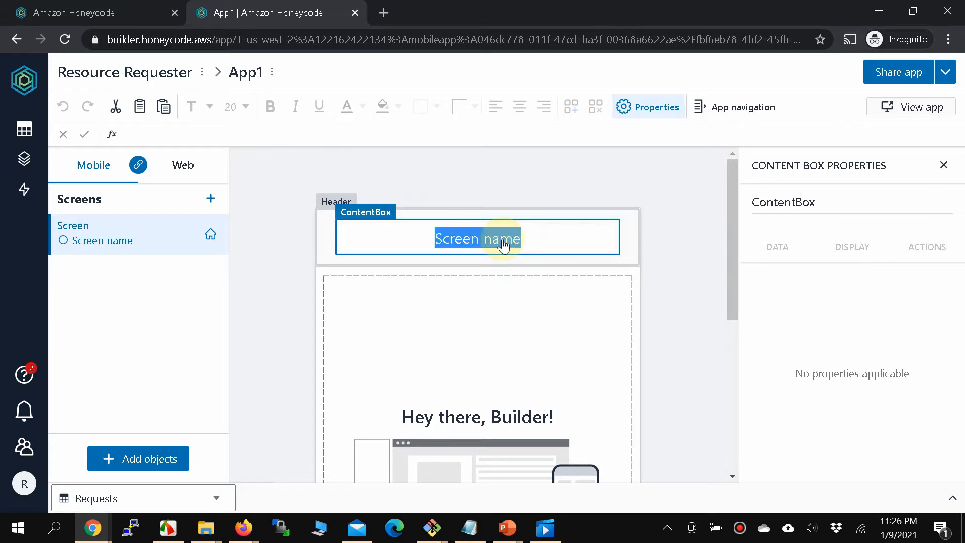
type("AWS Re")
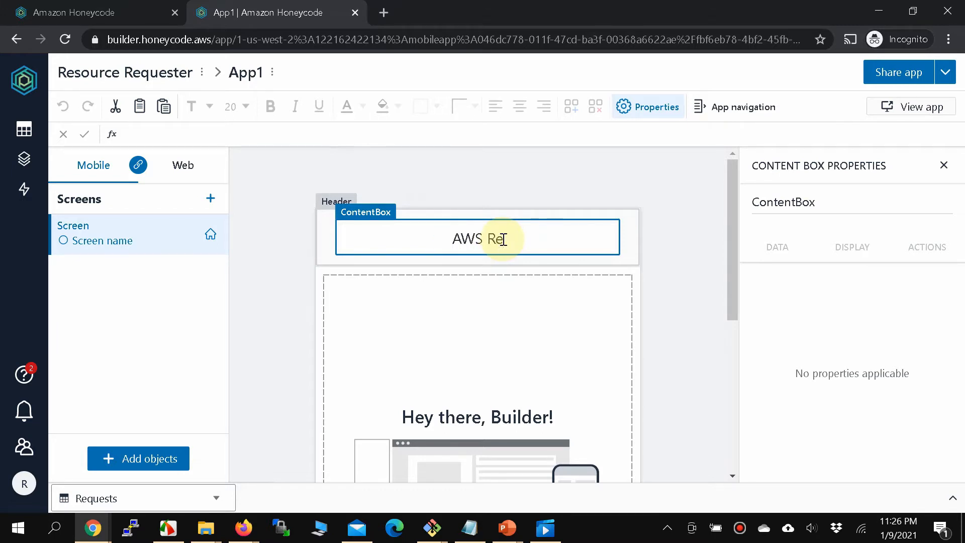
type("source Requester")
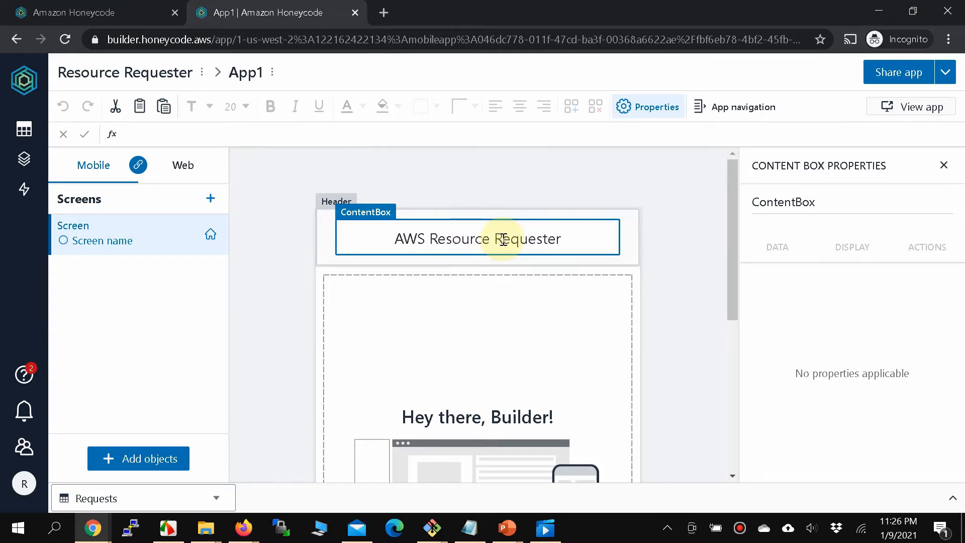
Rename the app from App1 to 'Resource Requester', fixing a mistyped capital E.
double_click(240, 74)
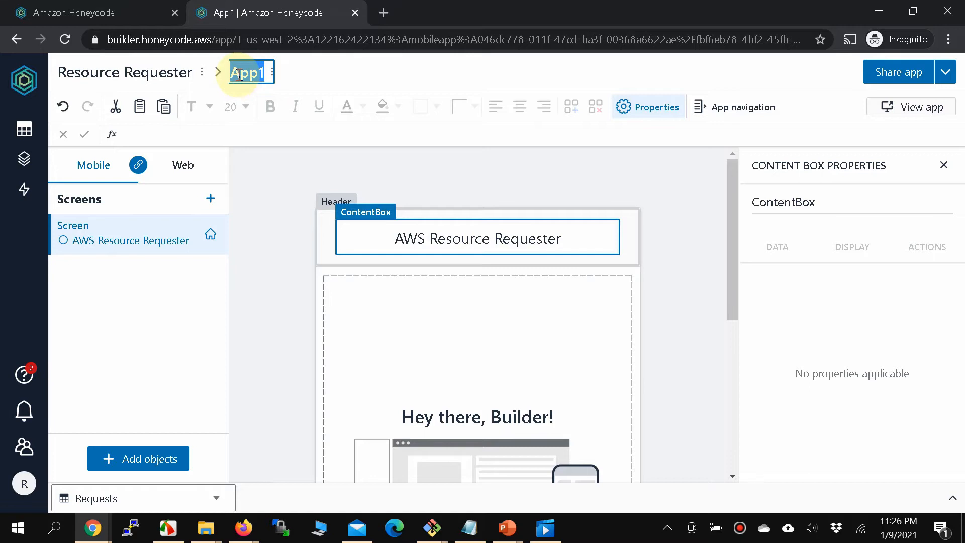
type("Resource RE")
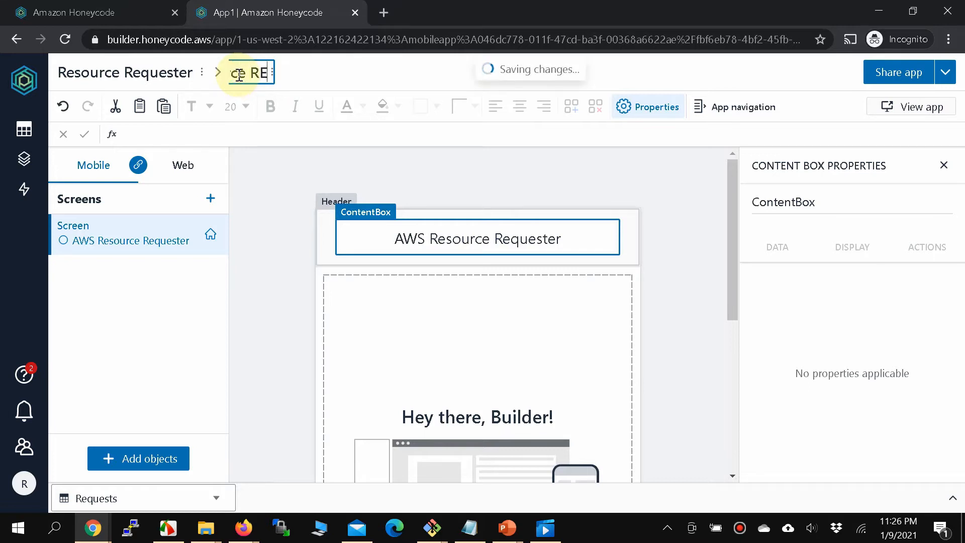
type("quester")
key("Return")
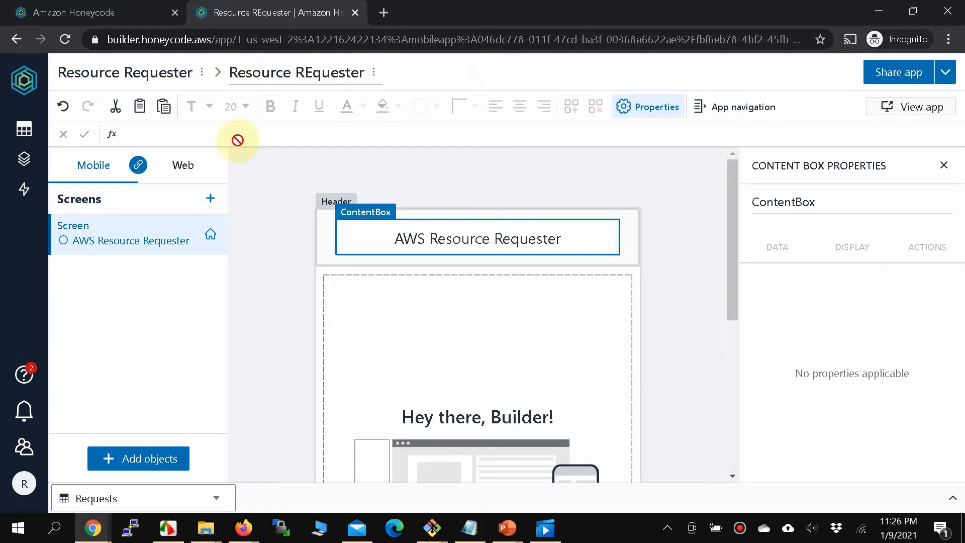
double_click(315, 74)
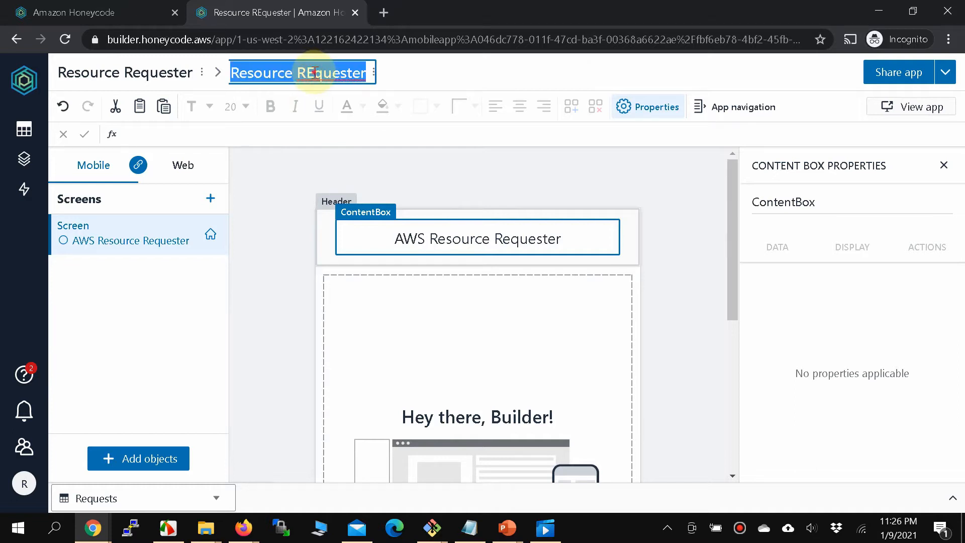
left_click(315, 73)
key("BackSpace")
type("e")
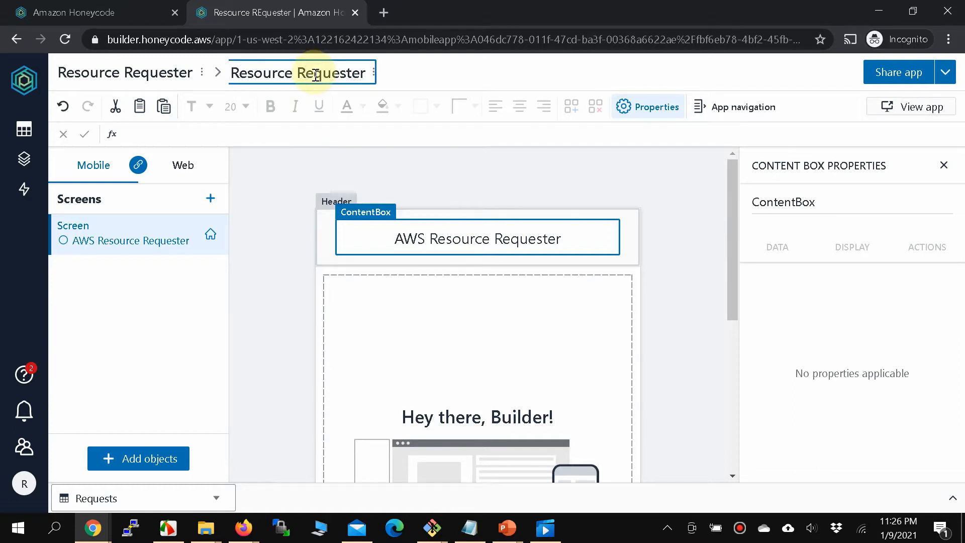
left_click(274, 301)
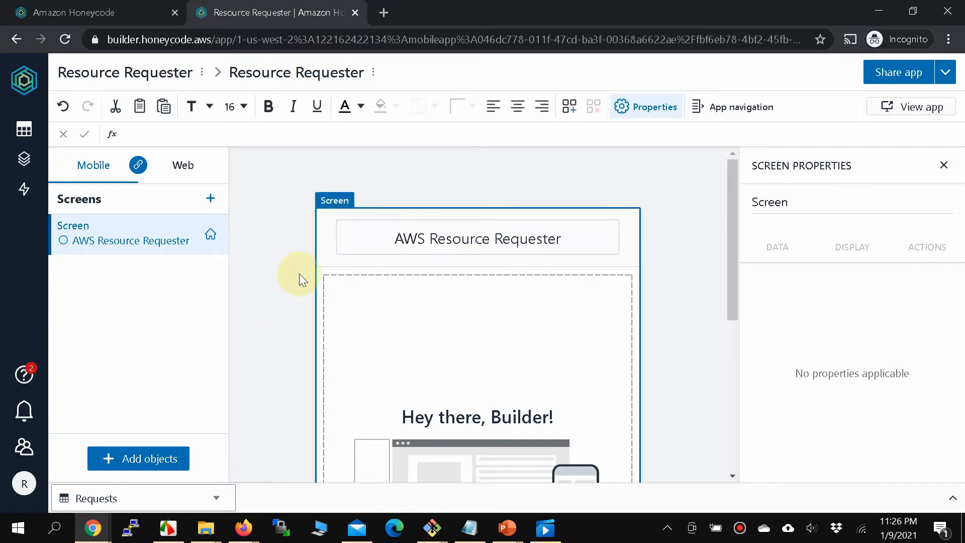
scroll(286, 352, "down", 1)
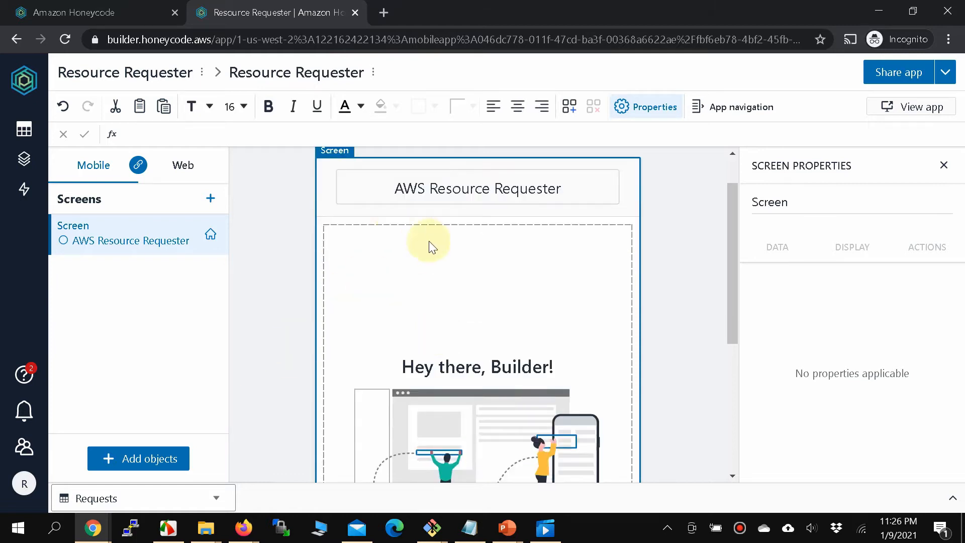
scroll(429, 242, "down", 4)
scroll(435, 209, "up", 5)
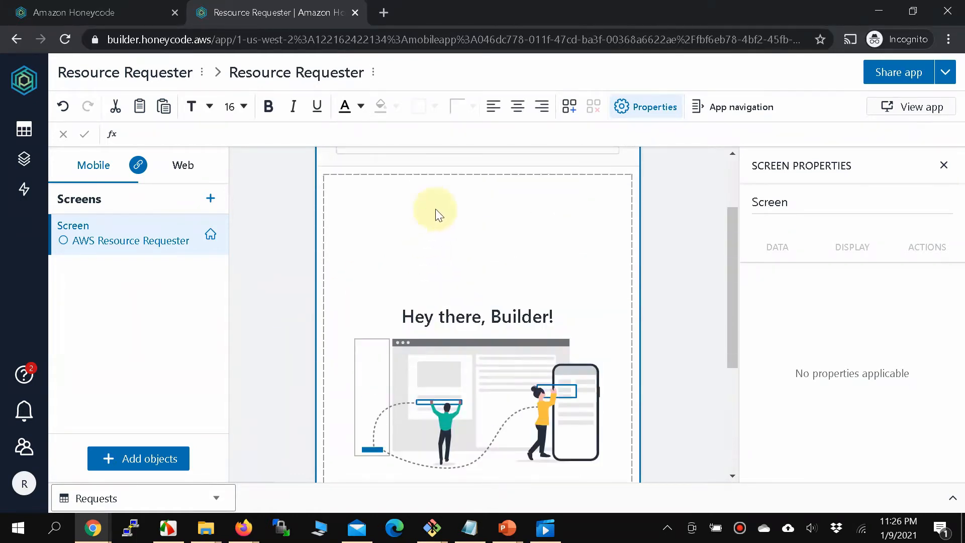
scroll(425, 294, "down", 3)
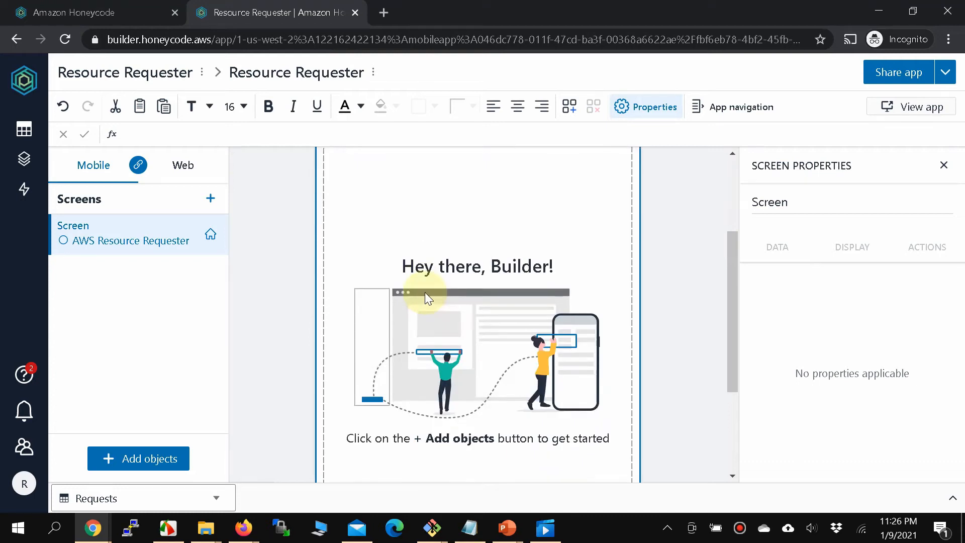
scroll(417, 293, "up", 1)
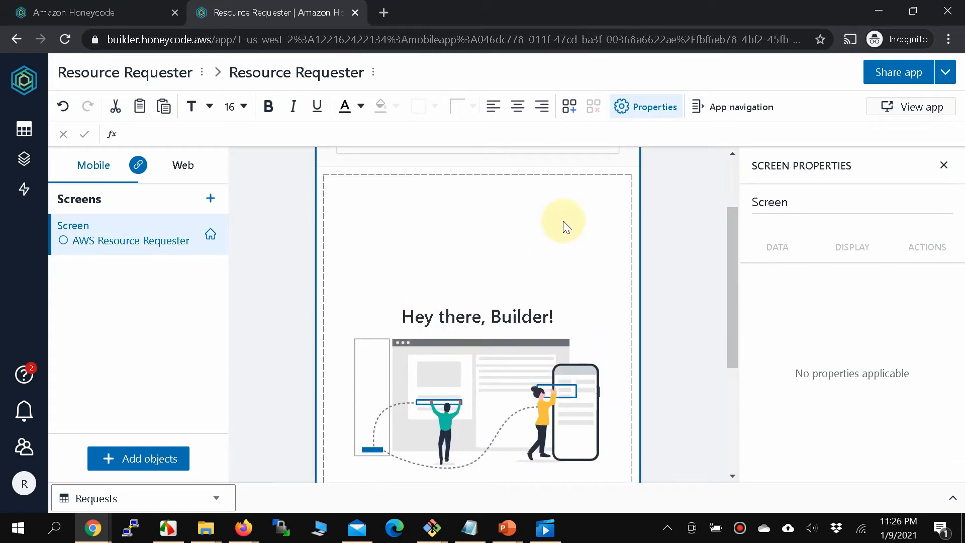
Insert a form storing data in the Requests table, dropping the Request Id field.
left_click(128, 458)
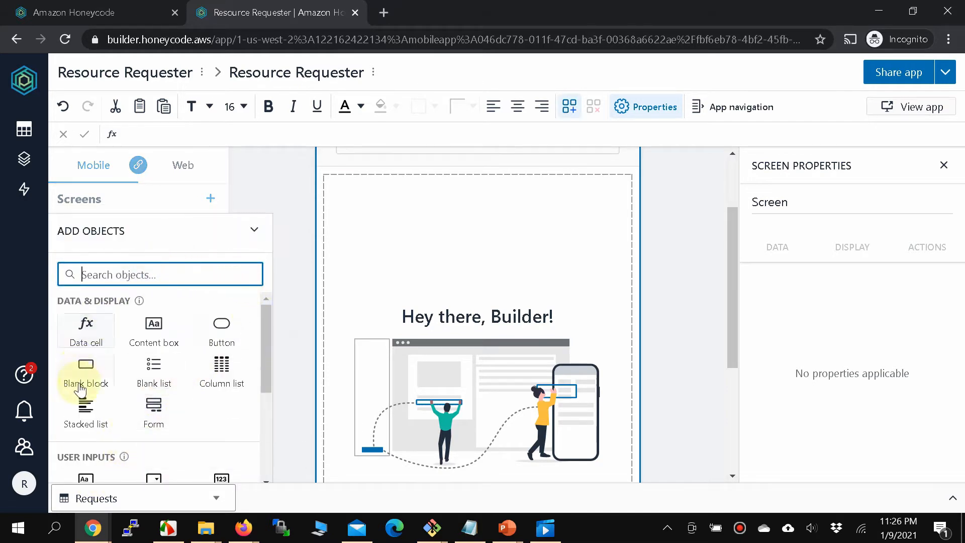
left_click(164, 421)
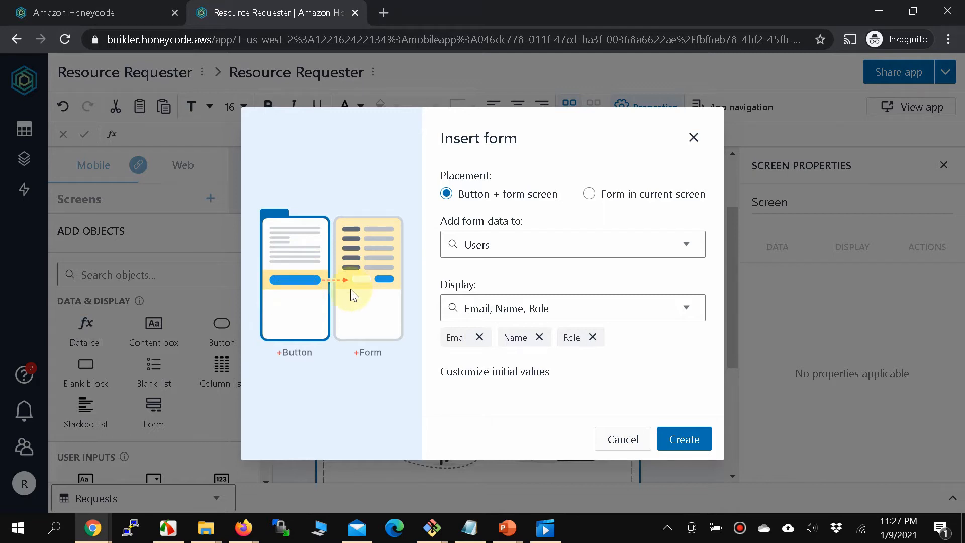
left_click(657, 243)
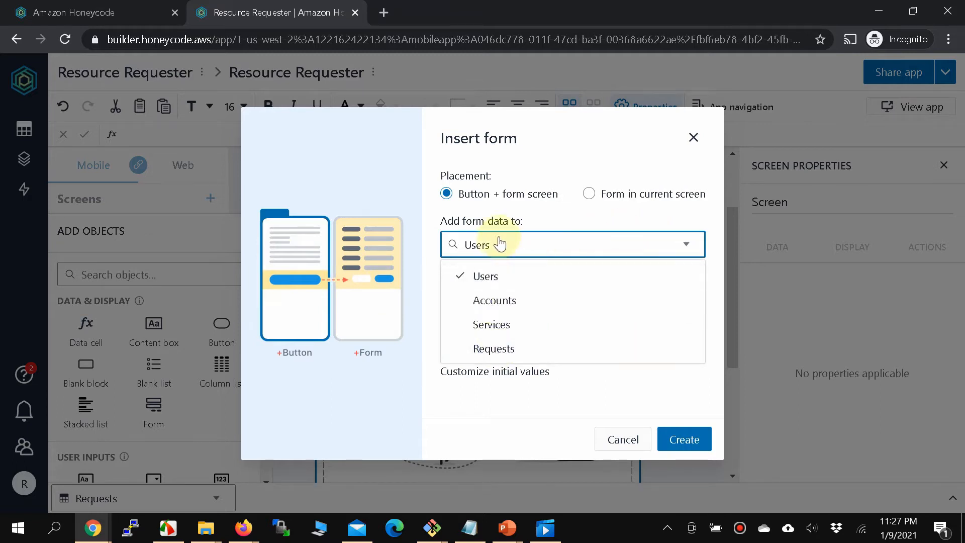
left_click(504, 352)
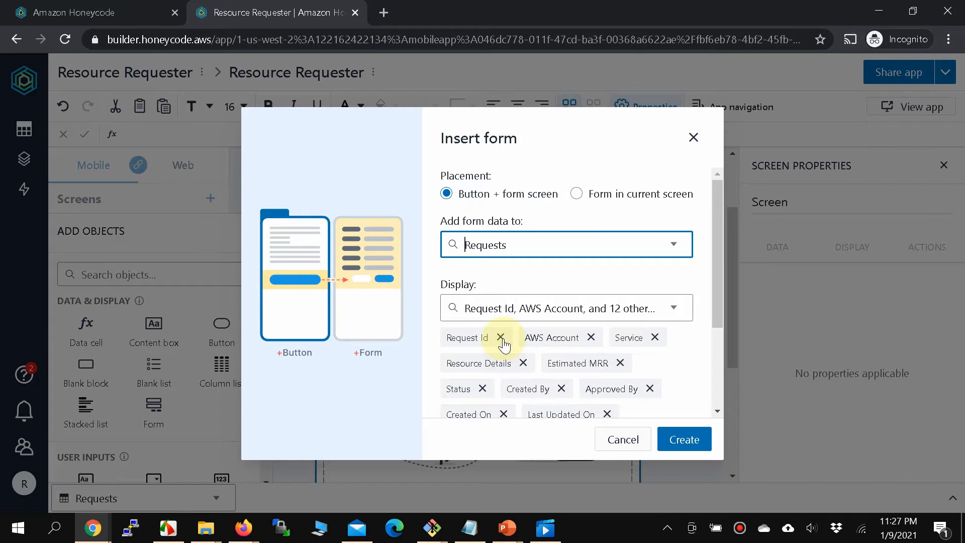
left_click(502, 337)
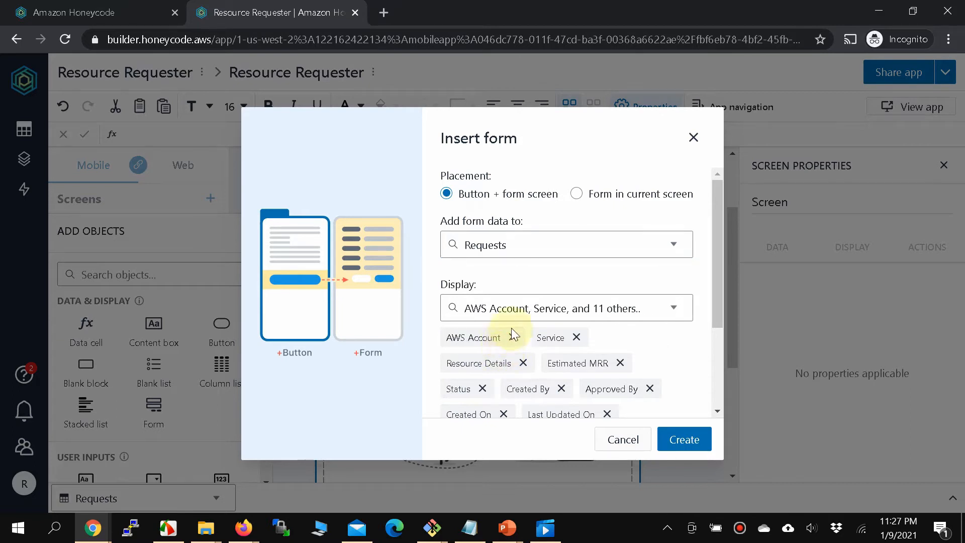
Remove Status, Created By, Approved By, Created On, Last Updated On, Implemented By, Approver and Implementer Comments fields.
scroll(578, 337, "down", 1)
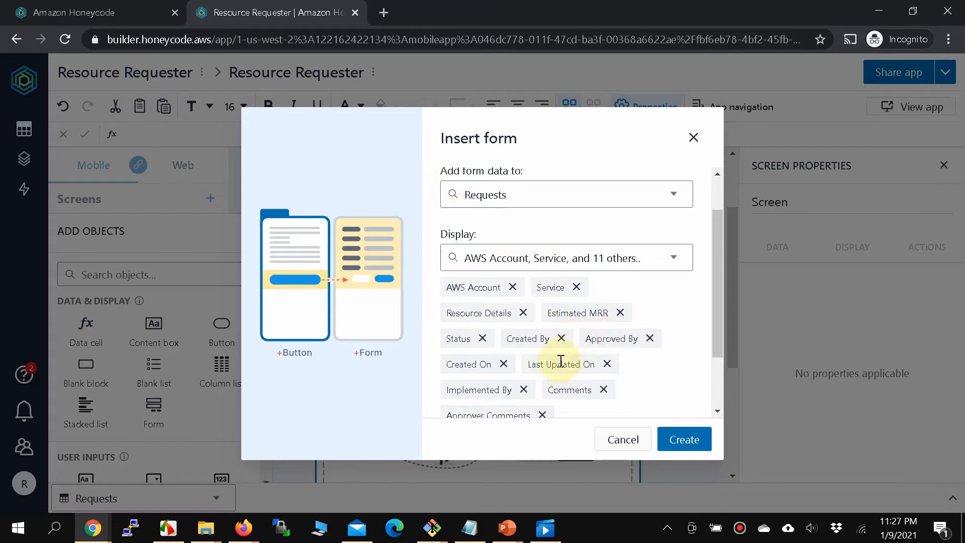
scroll(530, 346, "down", 1)
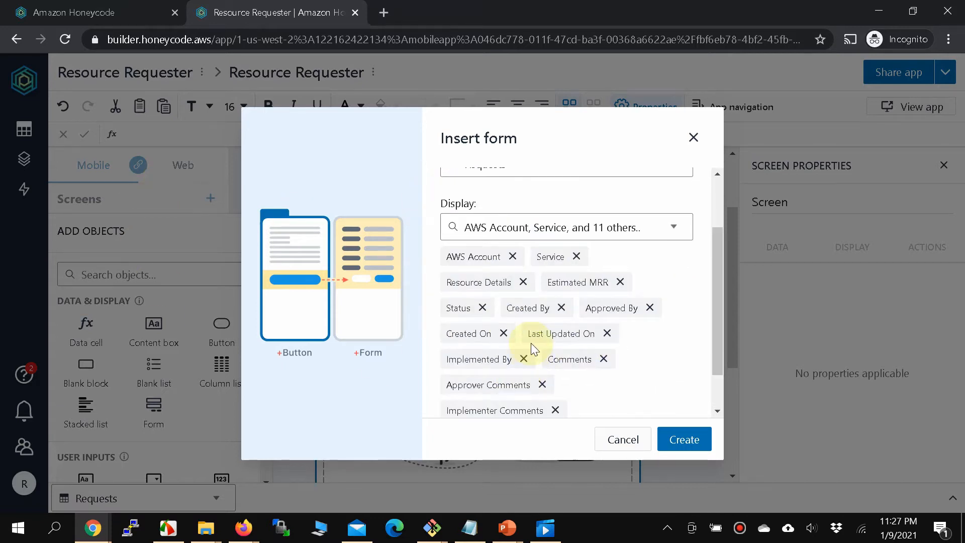
scroll(535, 317, "up", 2)
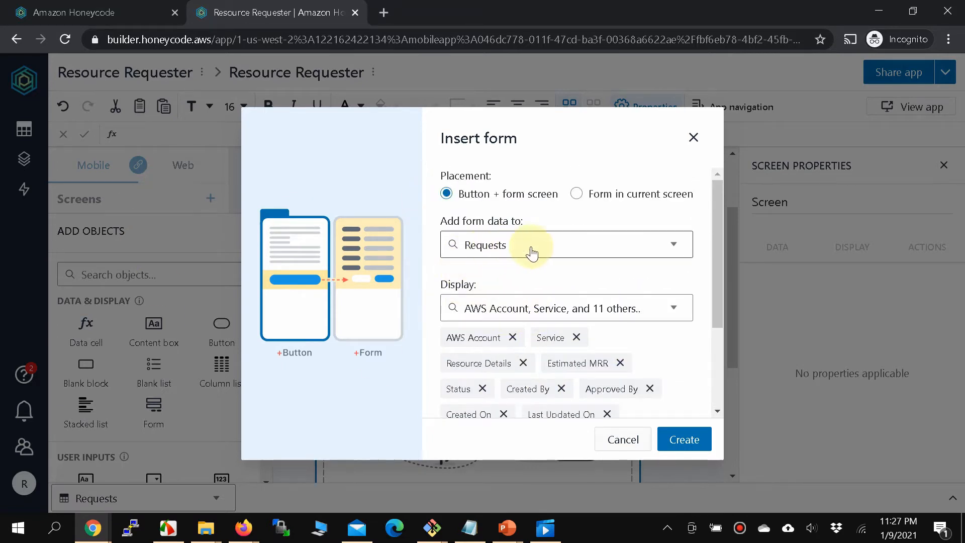
scroll(531, 254, "down", 3)
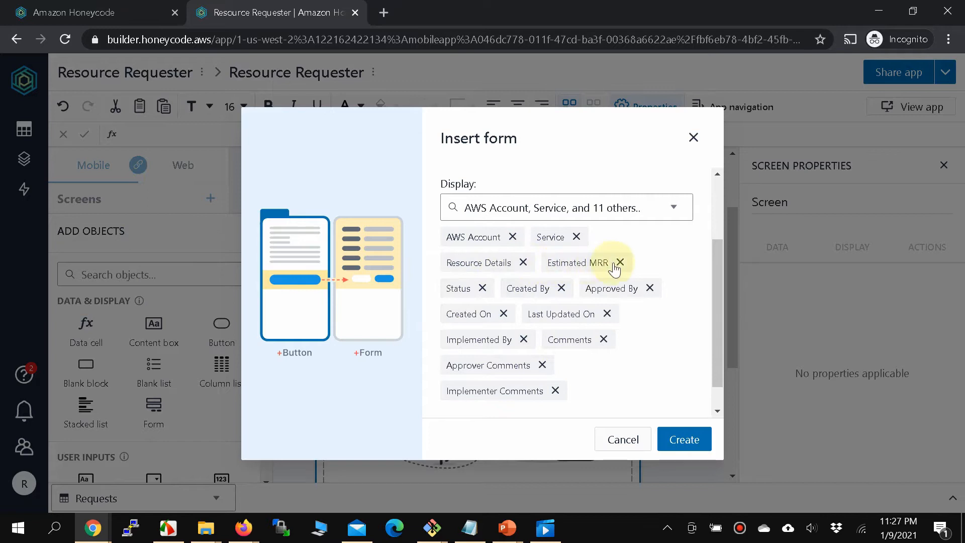
left_click(484, 287)
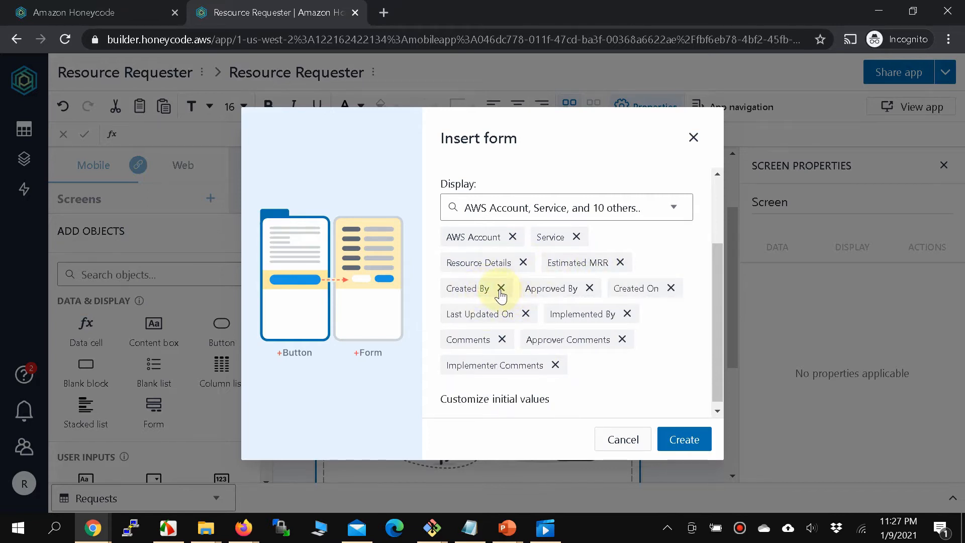
left_click(501, 288)
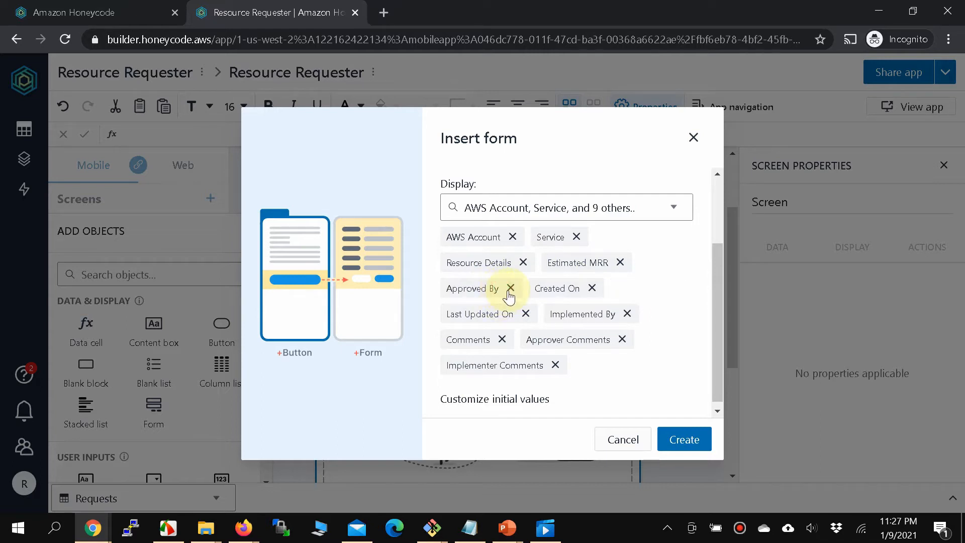
left_click(509, 291)
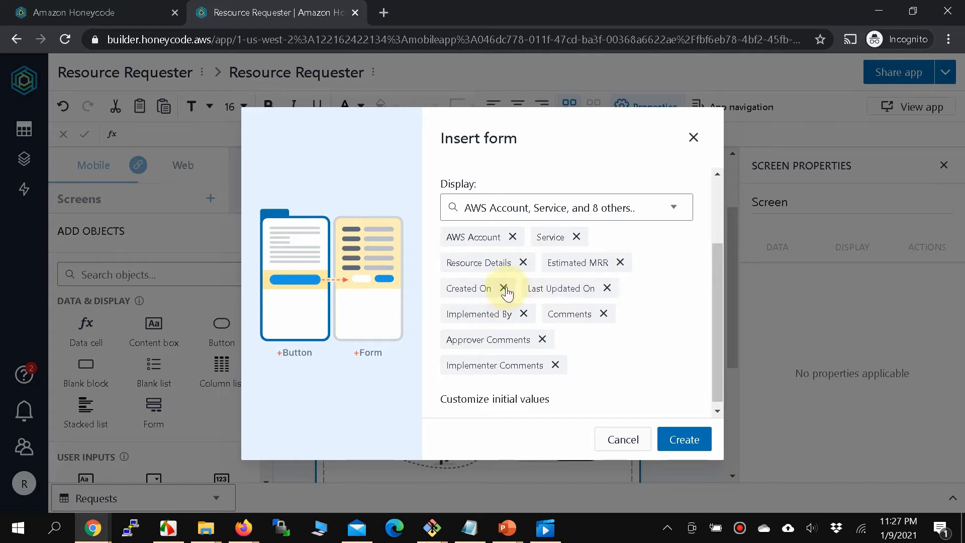
left_click(504, 290)
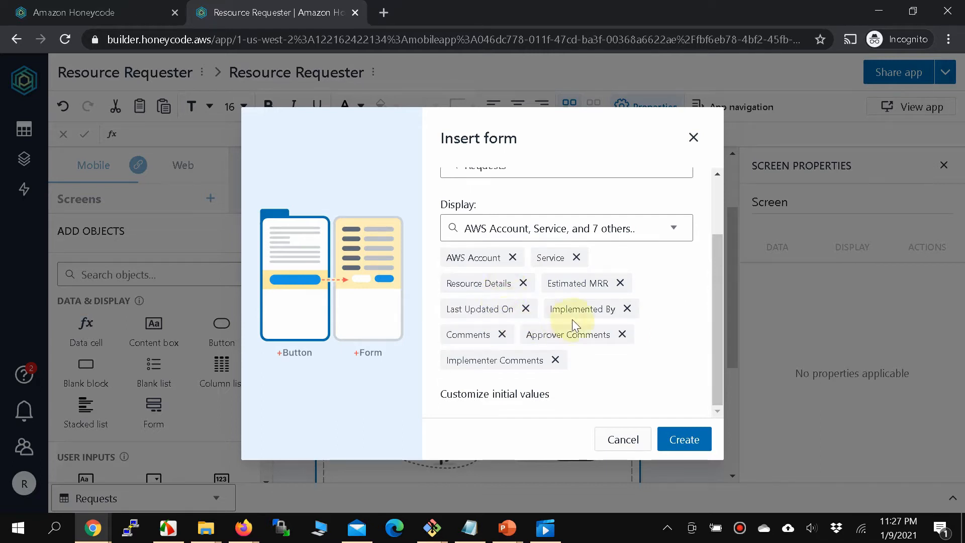
left_click(525, 308)
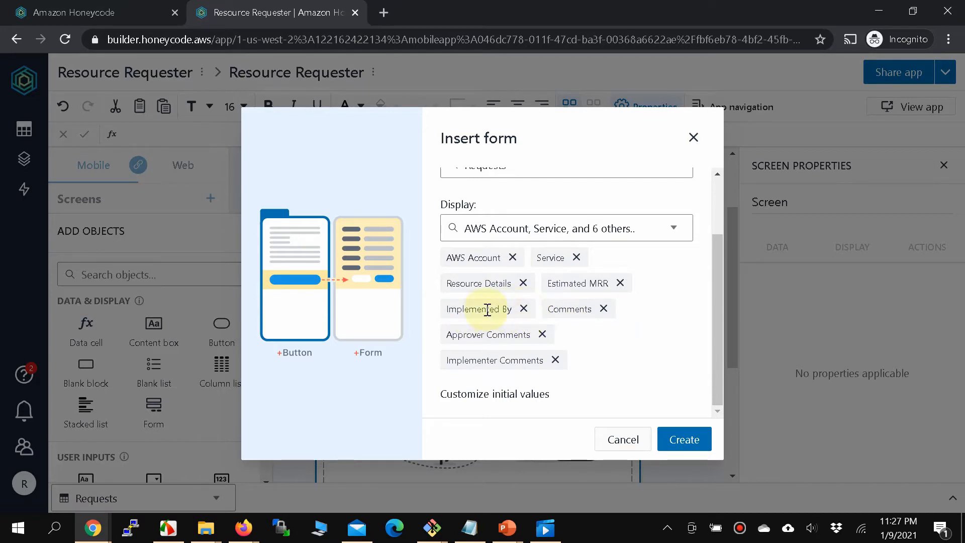
left_click(523, 308)
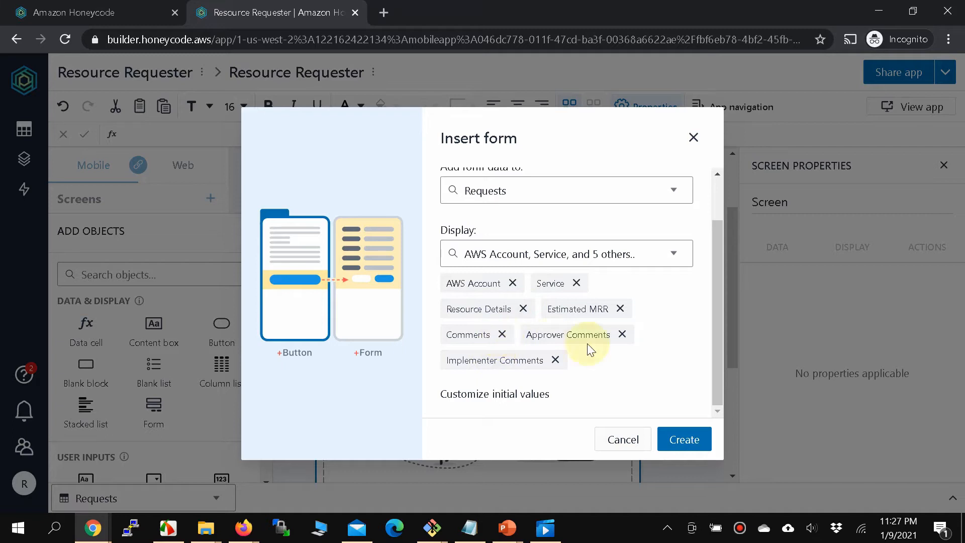
left_click(621, 334)
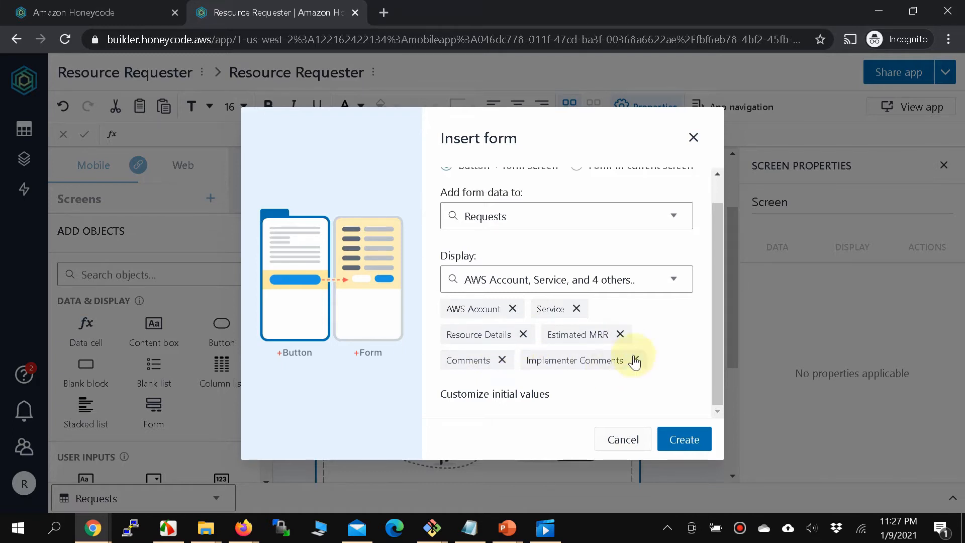
left_click(637, 359)
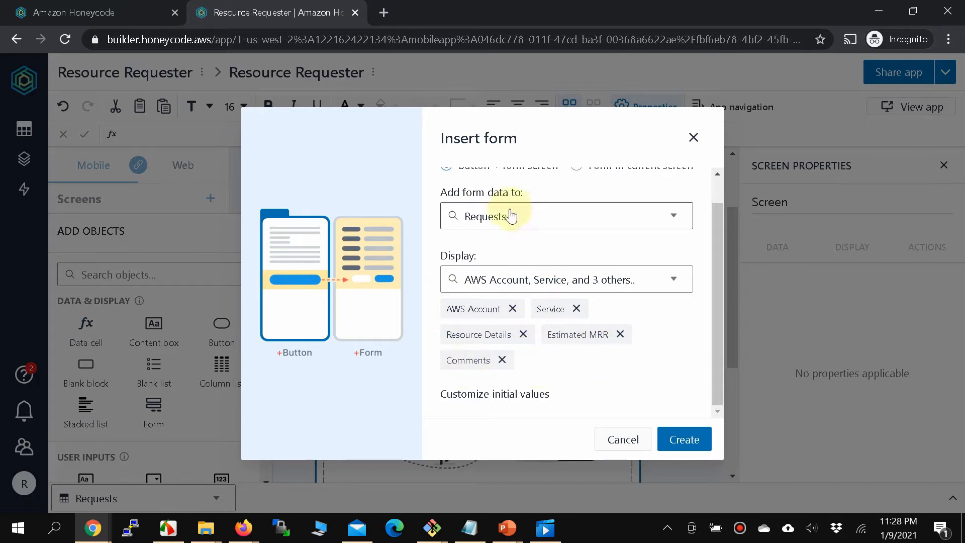
Create the form screen and its Add Requests row button.
scroll(569, 364, "up", 1)
scroll(581, 367, "down", 1)
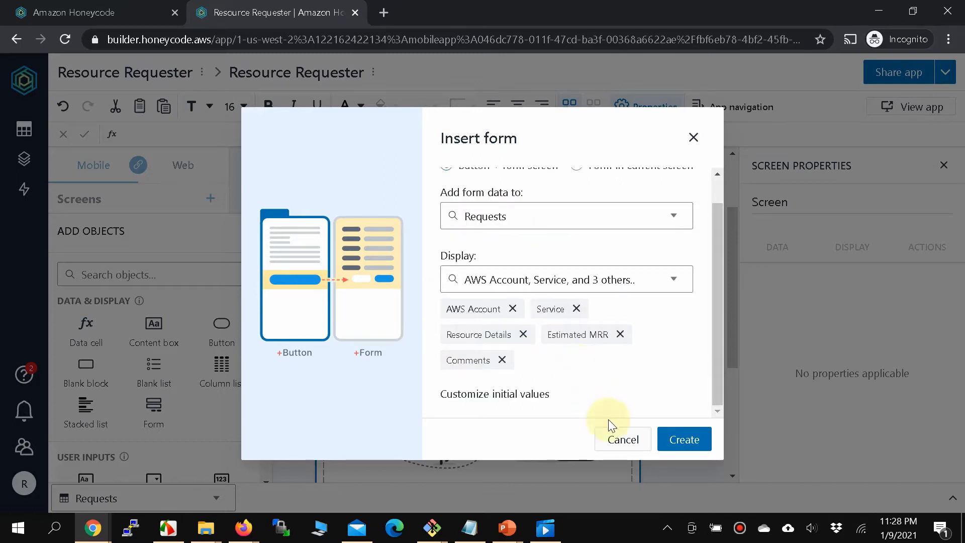
left_click(671, 437)
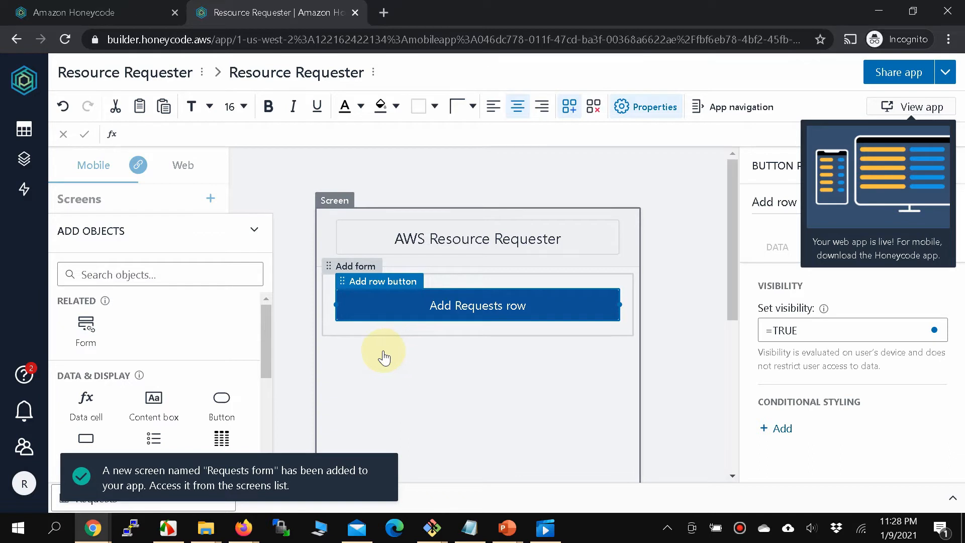
Change the button label from 'Add Requests row' to 'Create Request'.
left_click(478, 303)
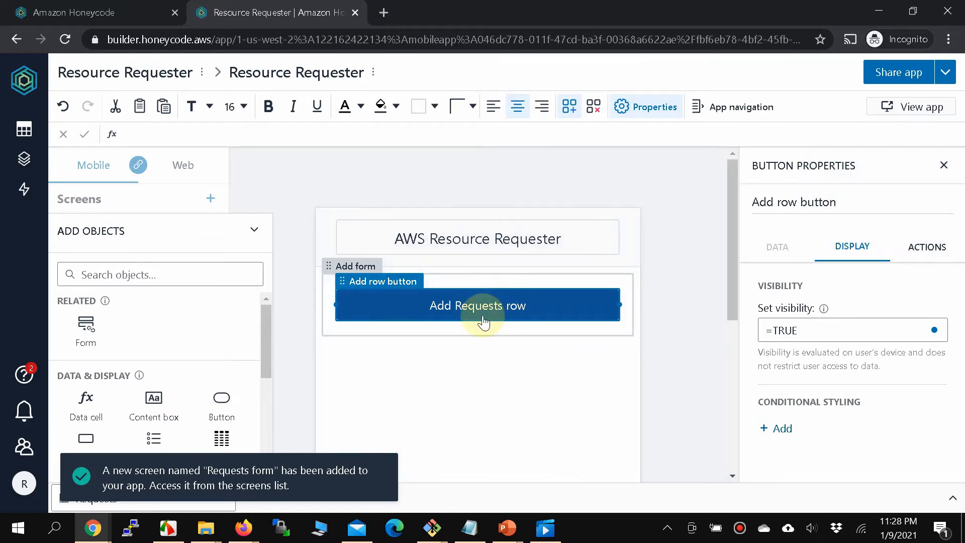
left_click(479, 305)
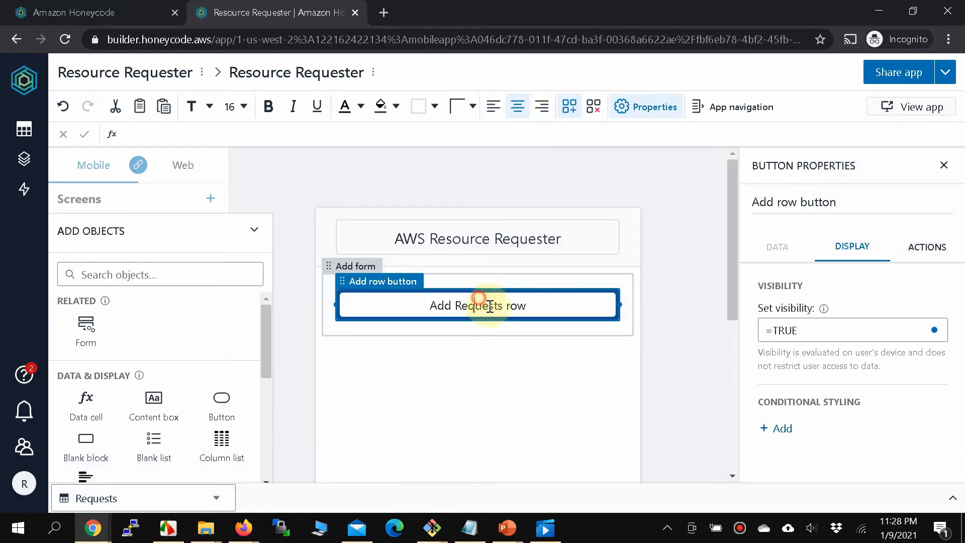
double_click(513, 304)
key("BackSpace")
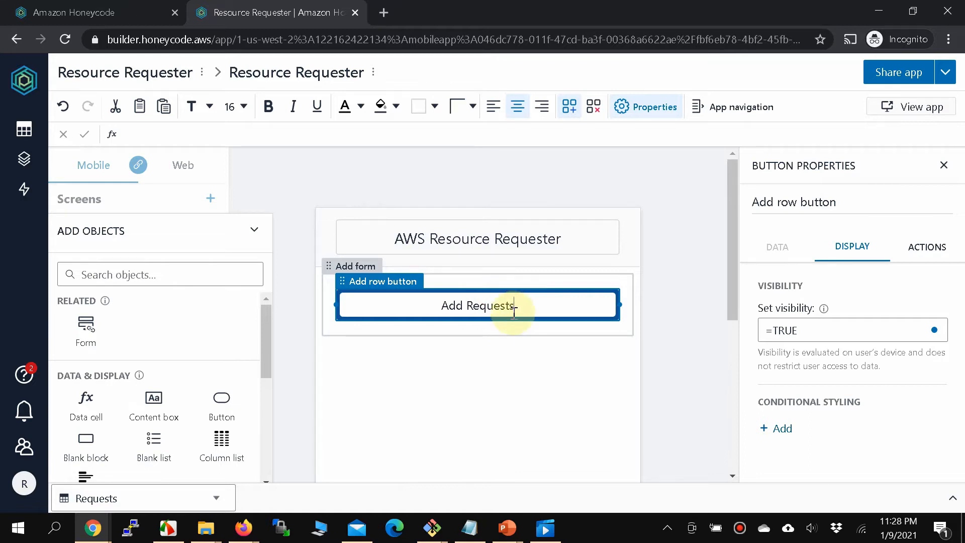
double_click(451, 305)
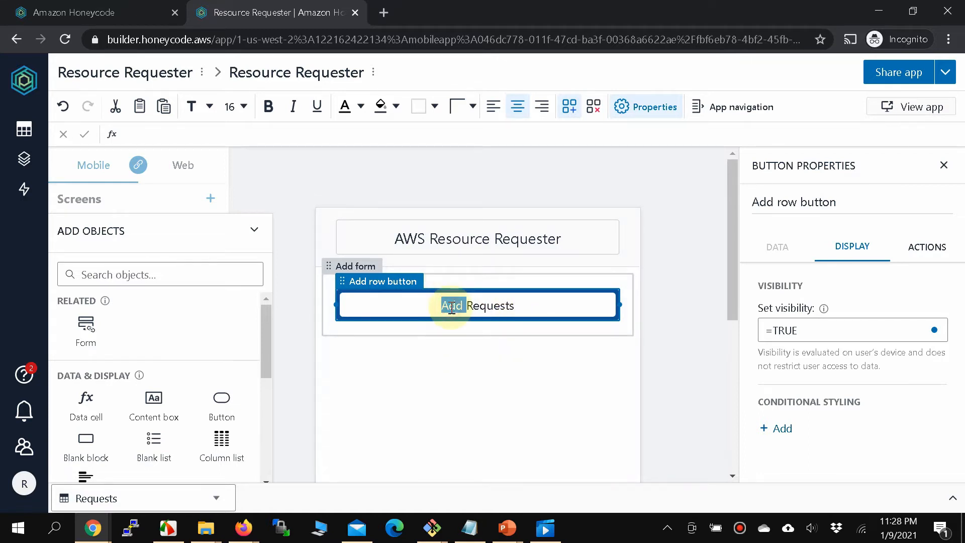
type("Create")
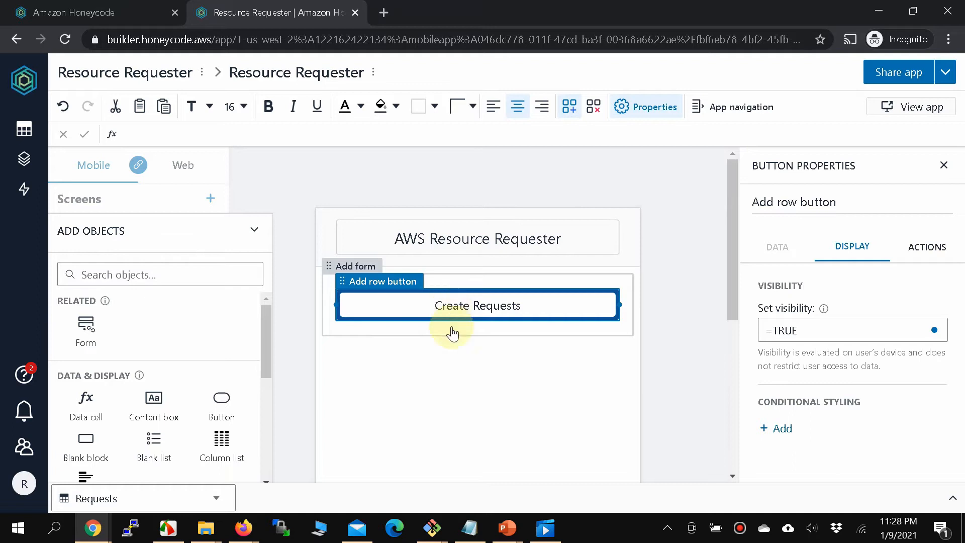
key("BackSpace")
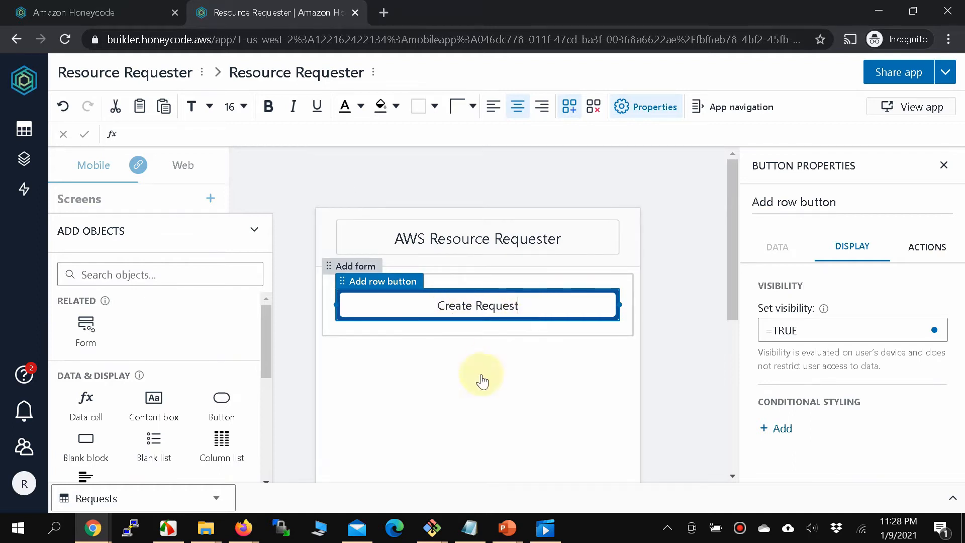
left_click(477, 383)
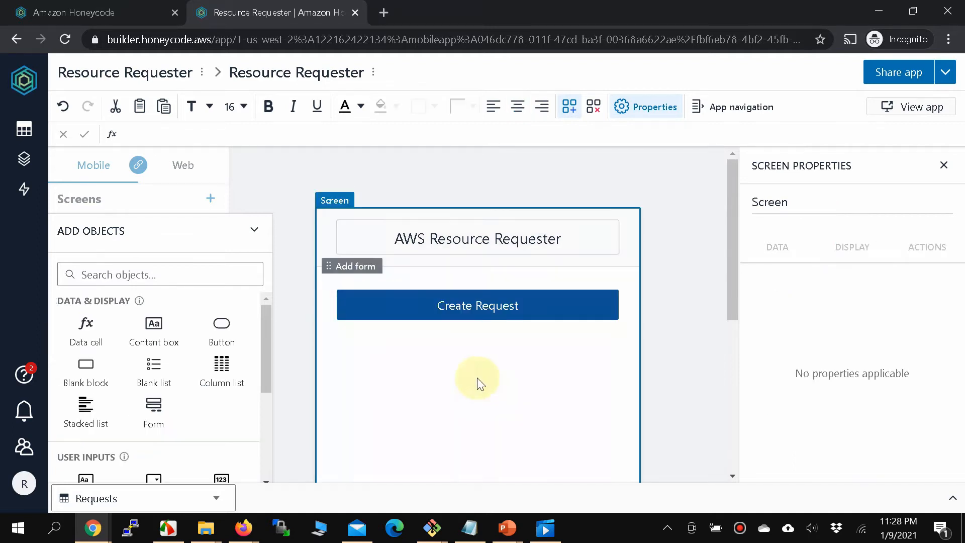
Insert 'A' so the label reads 'Create A Request', then open the live app.
left_click(475, 305)
left_click(478, 306)
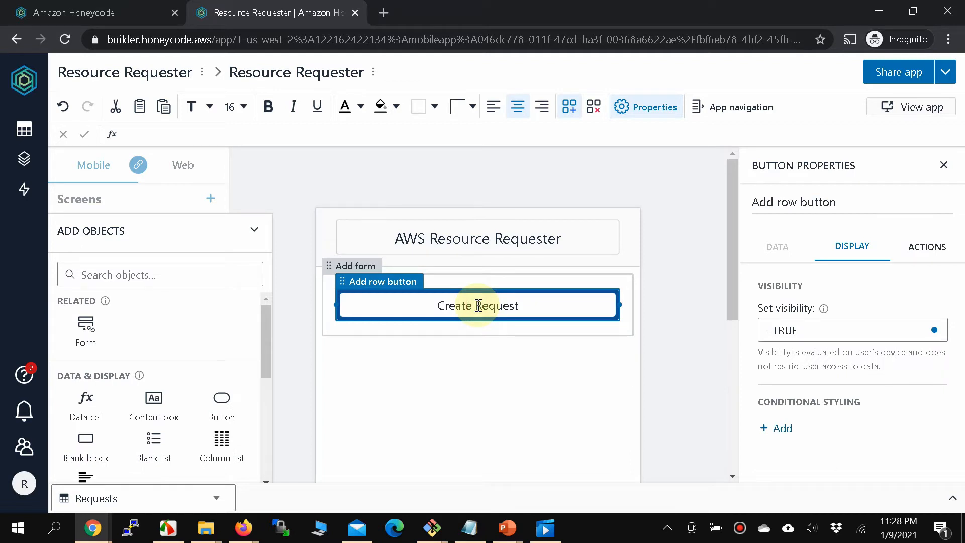
type("A")
left_click(458, 404)
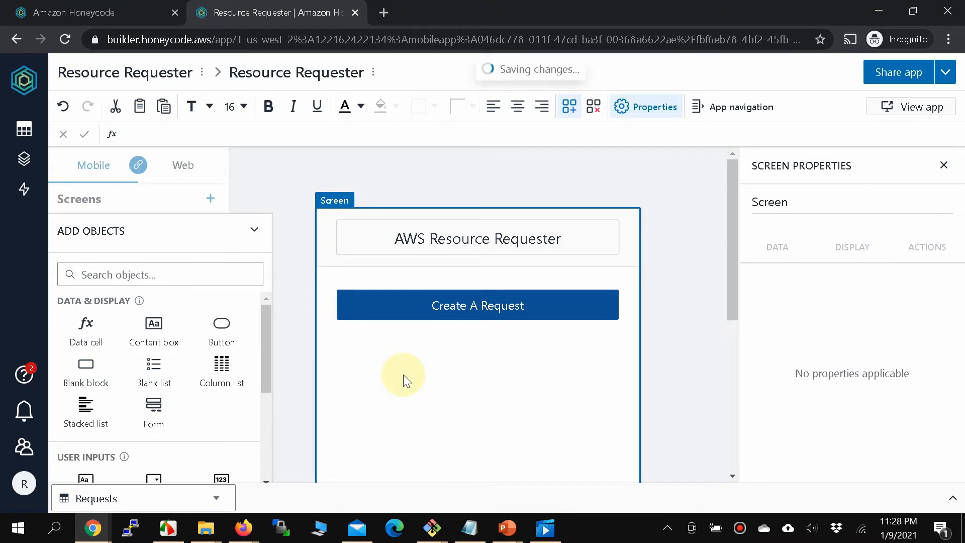
left_click(900, 114)
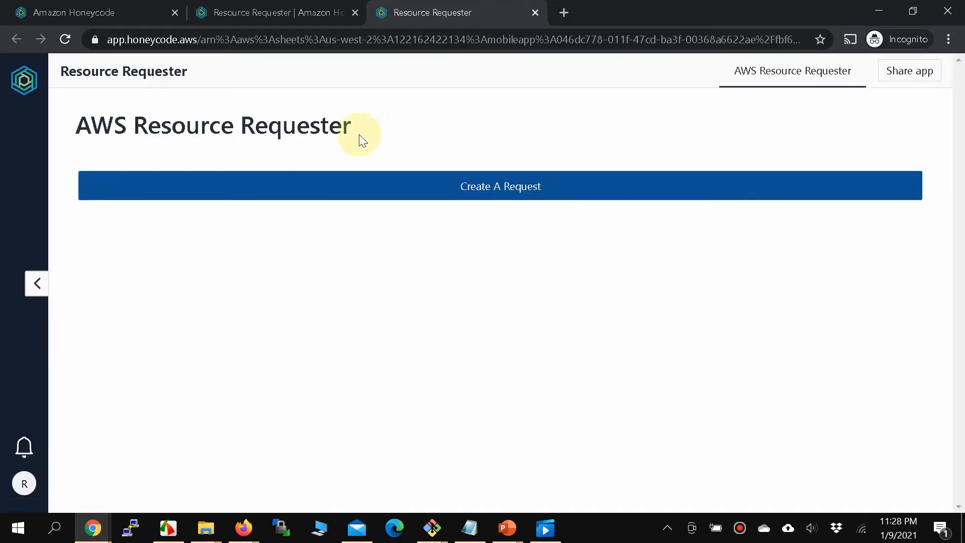
Open the live app's Requests form and choose the DEV account and EC2 service.
left_click(488, 186)
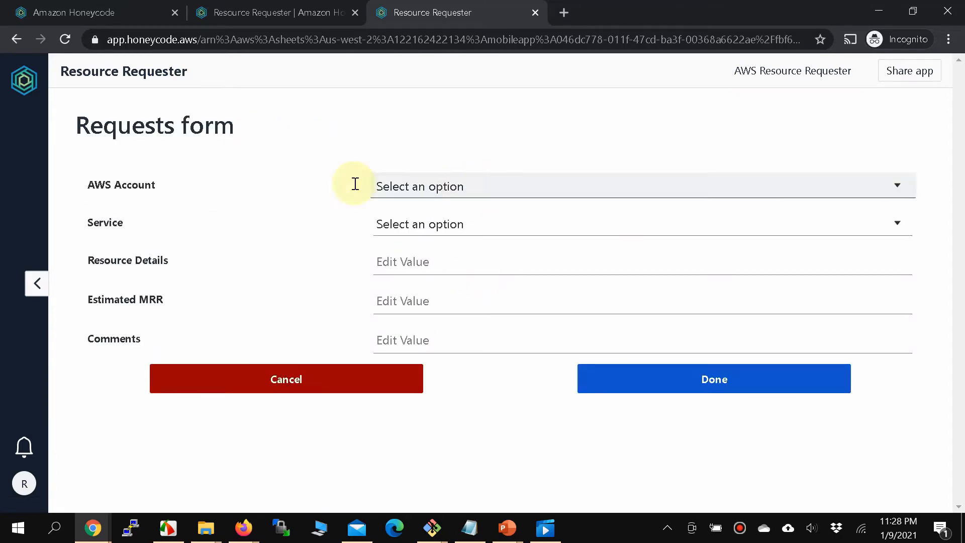
left_click(530, 192)
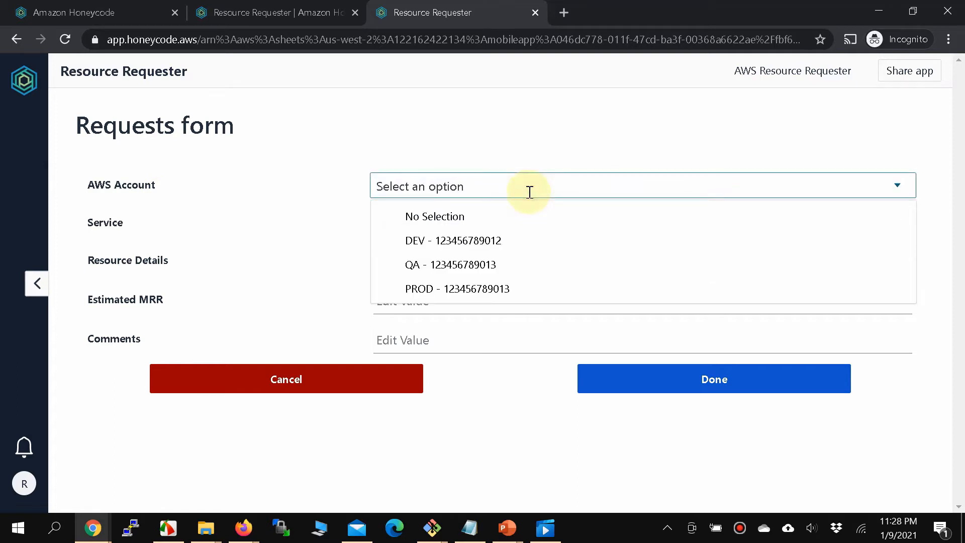
left_click(431, 243)
left_click(449, 230)
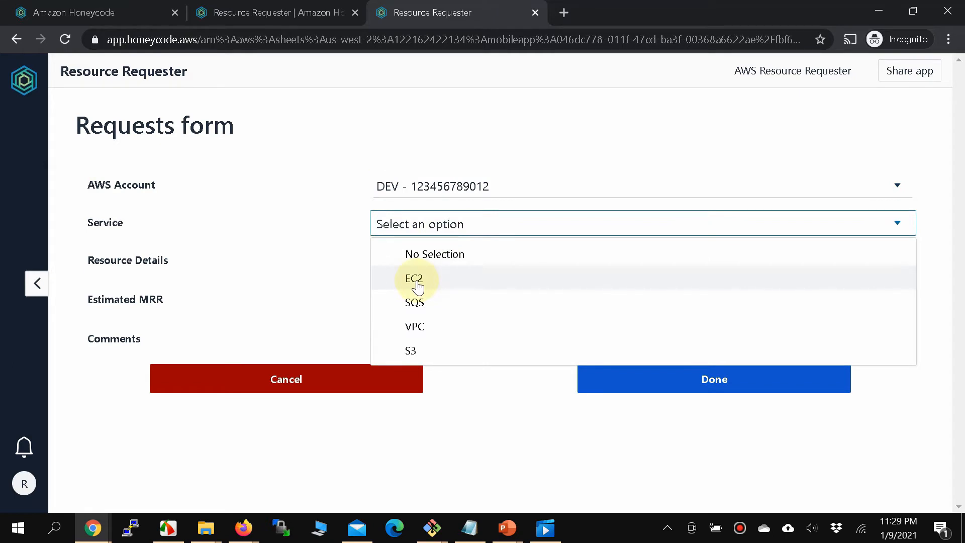
left_click(416, 283)
Enter resource details 1, Estimated MRR 8 and an approval comment, then submit the request.
left_click(432, 260)
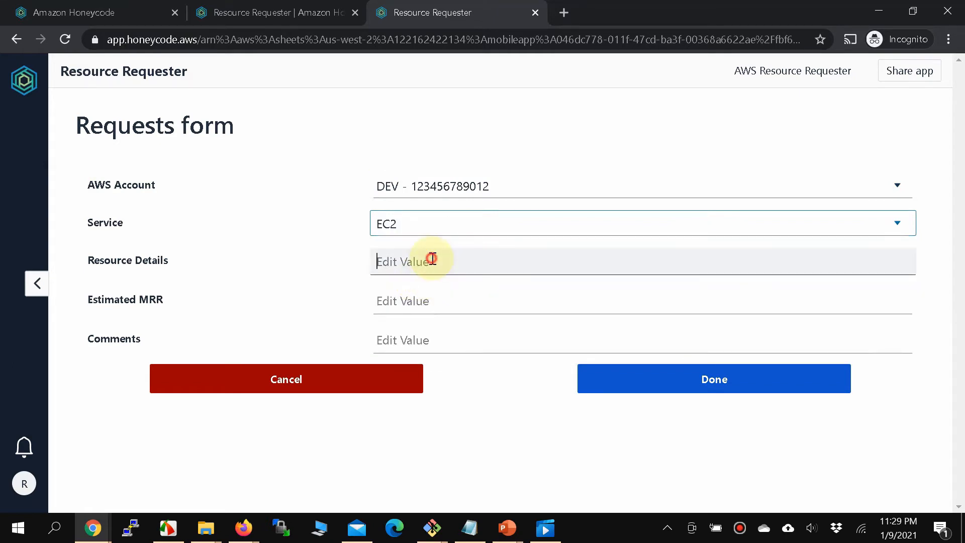
type("1 T2 Micro Instance")
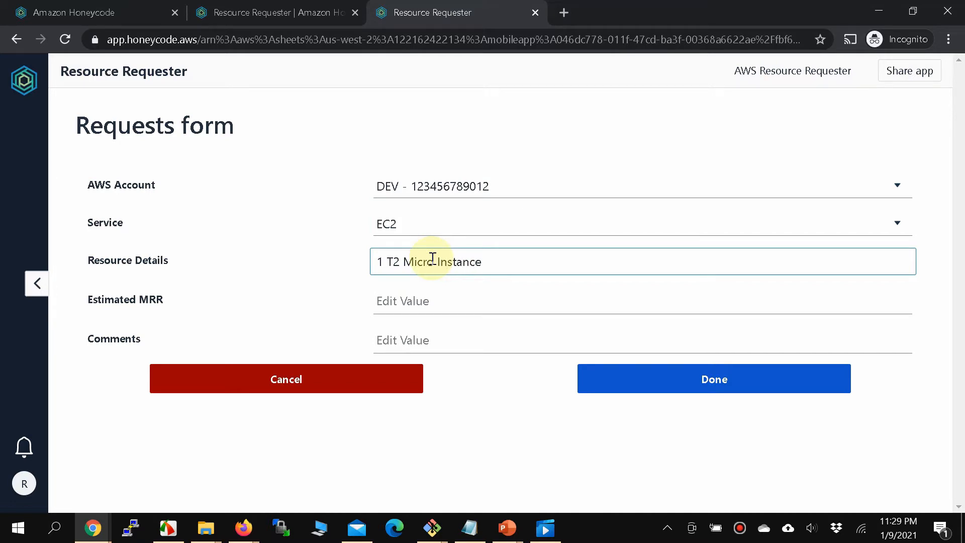
left_click(455, 303)
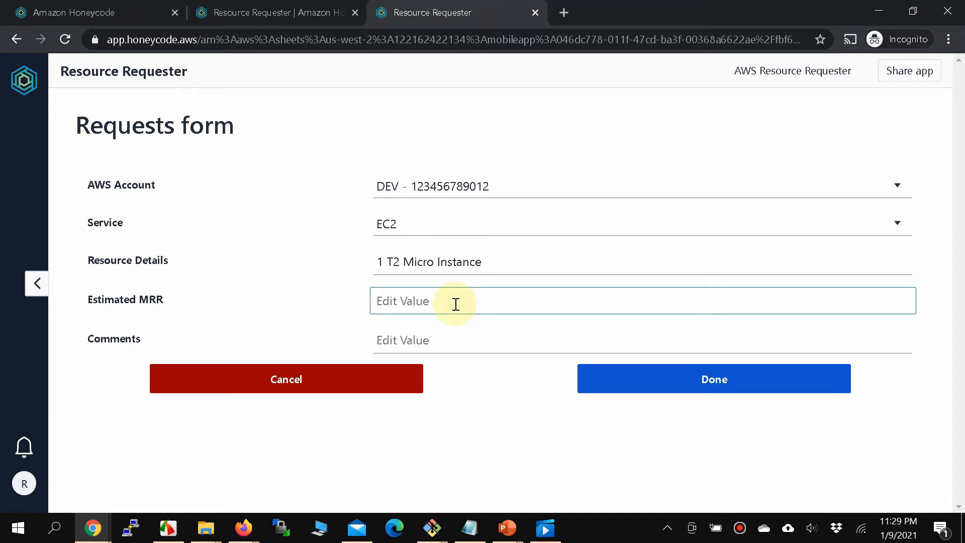
type("8")
left_click(429, 343)
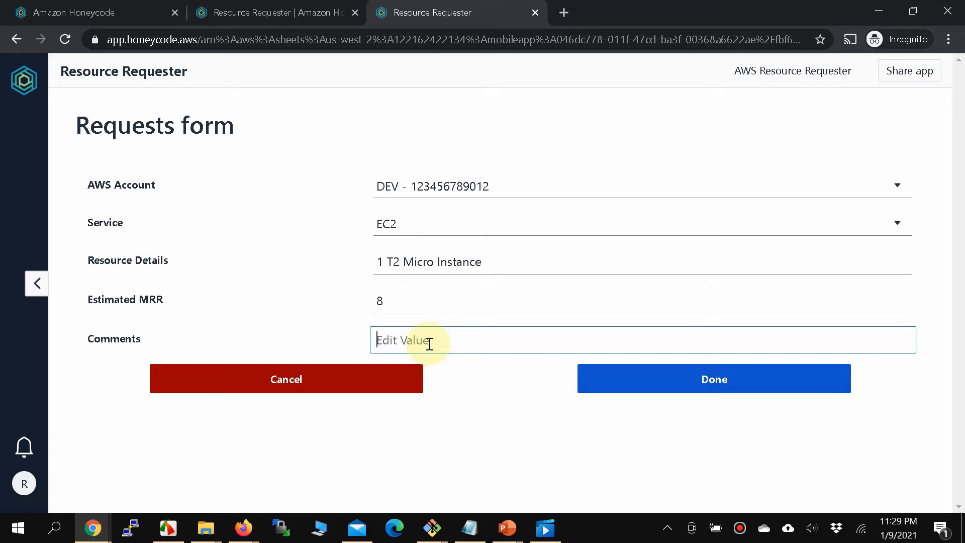
type("Please approve !")
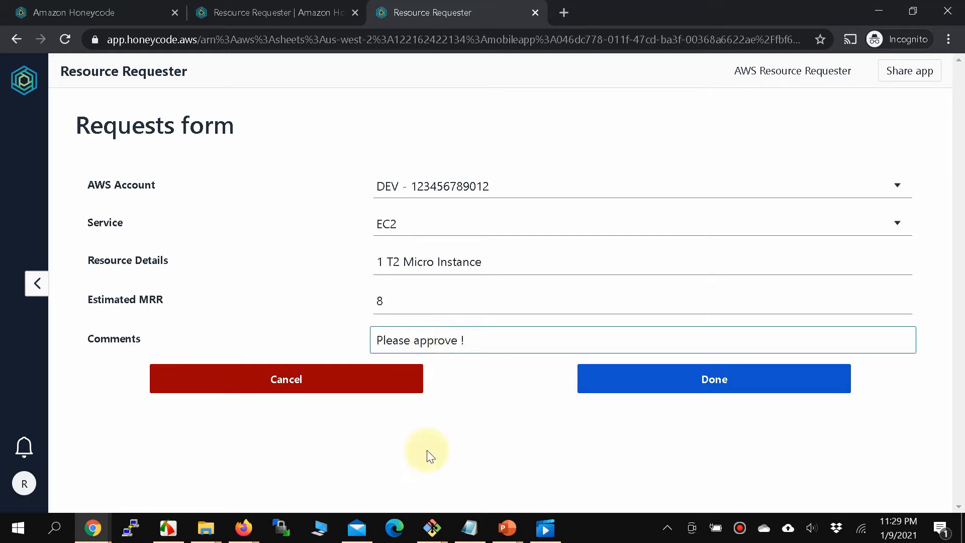
left_click(696, 387)
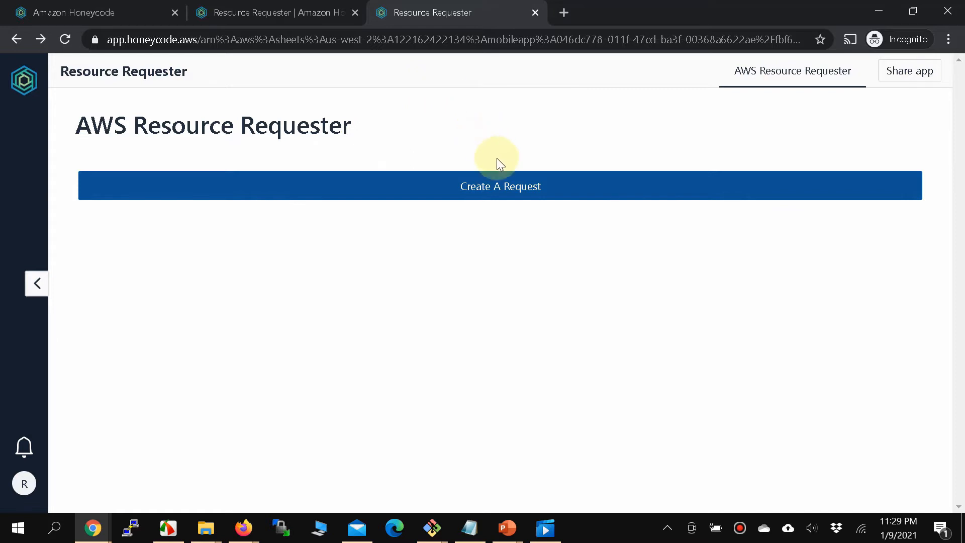
From the app builder, open the Requests table in a new browser tab.
left_click(271, 11)
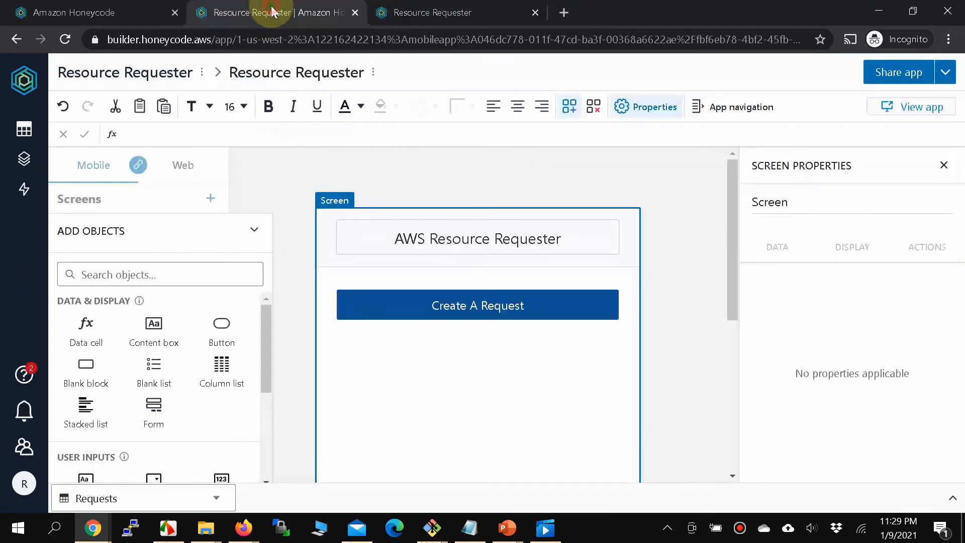
left_click(27, 129)
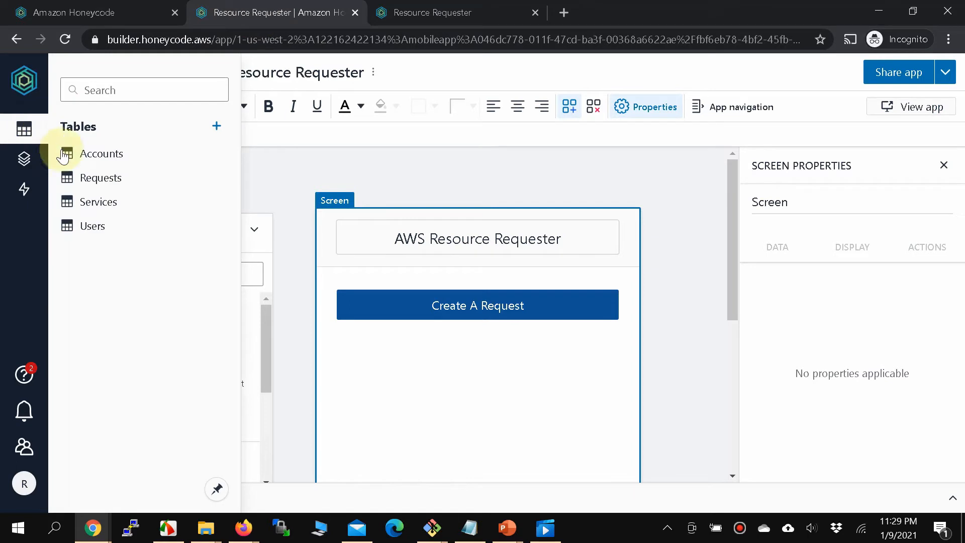
right_click(114, 182)
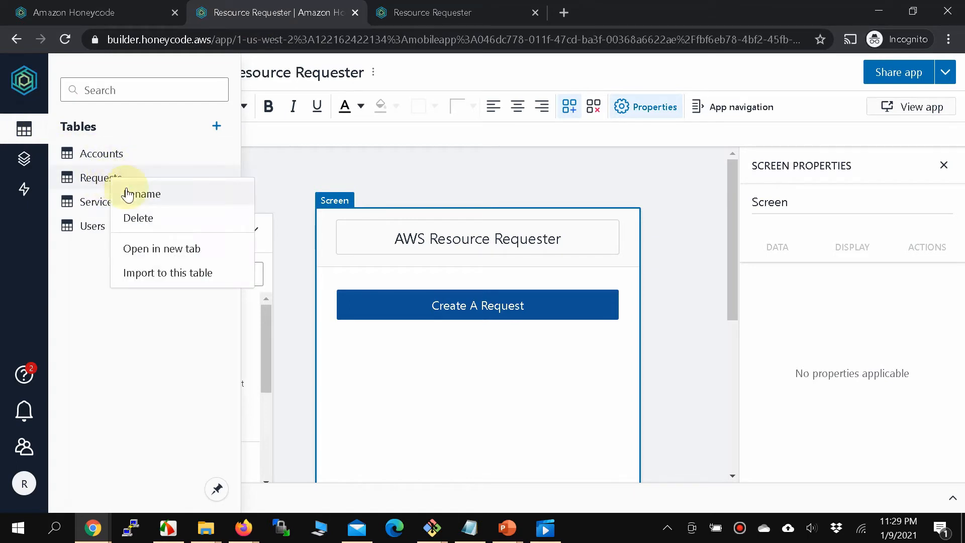
left_click(146, 247)
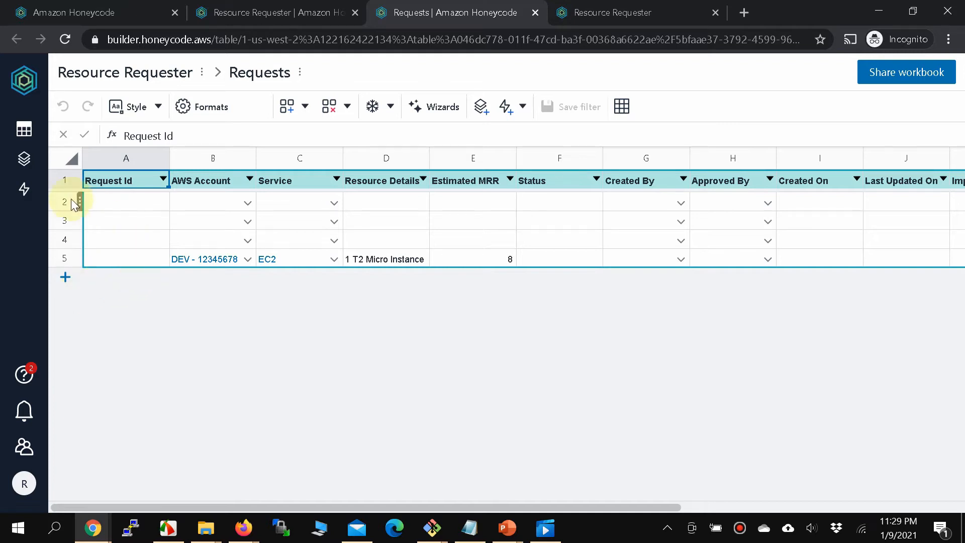
Delete the three empty rows 2–4 above the EC2 request in Requests.
left_click_drag(73, 204, 59, 240)
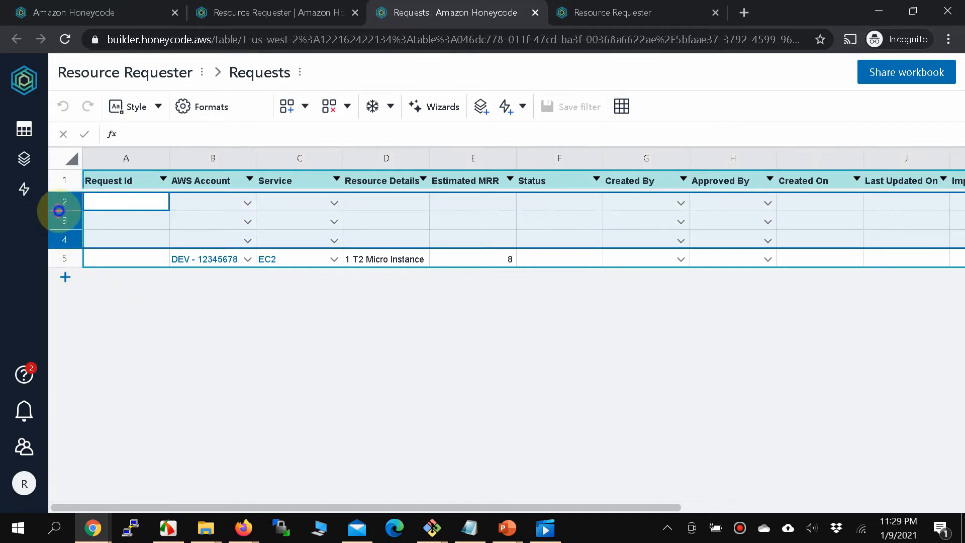
right_click(60, 212)
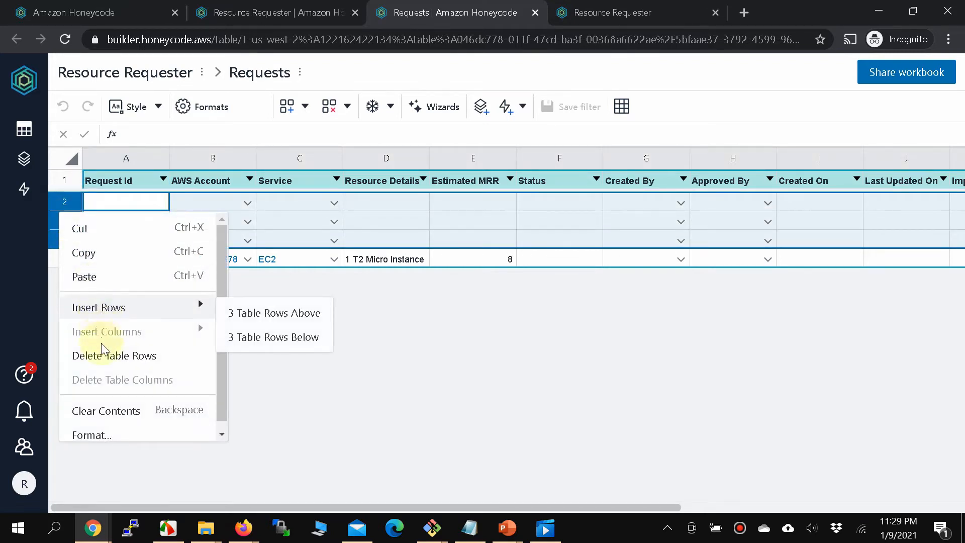
left_click(103, 362)
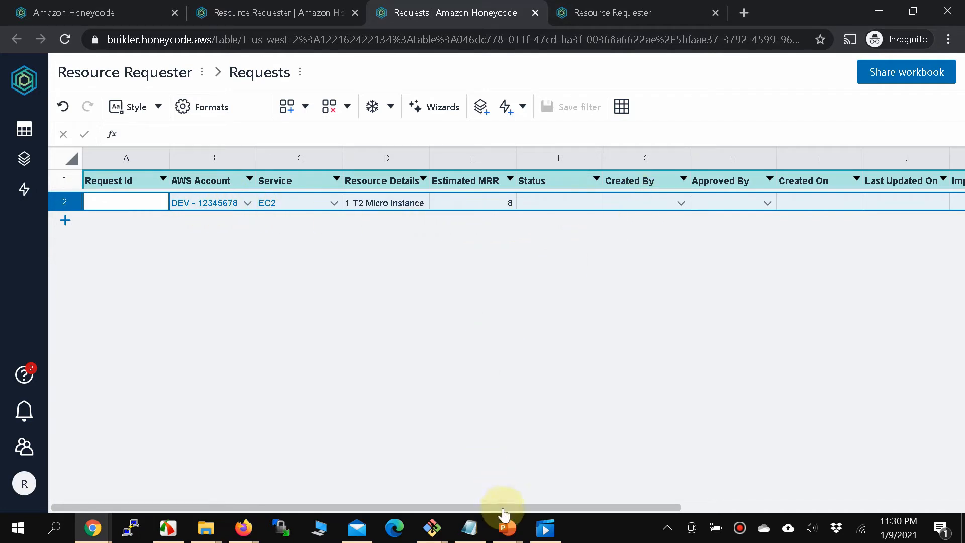
left_click_drag(514, 508, 728, 515)
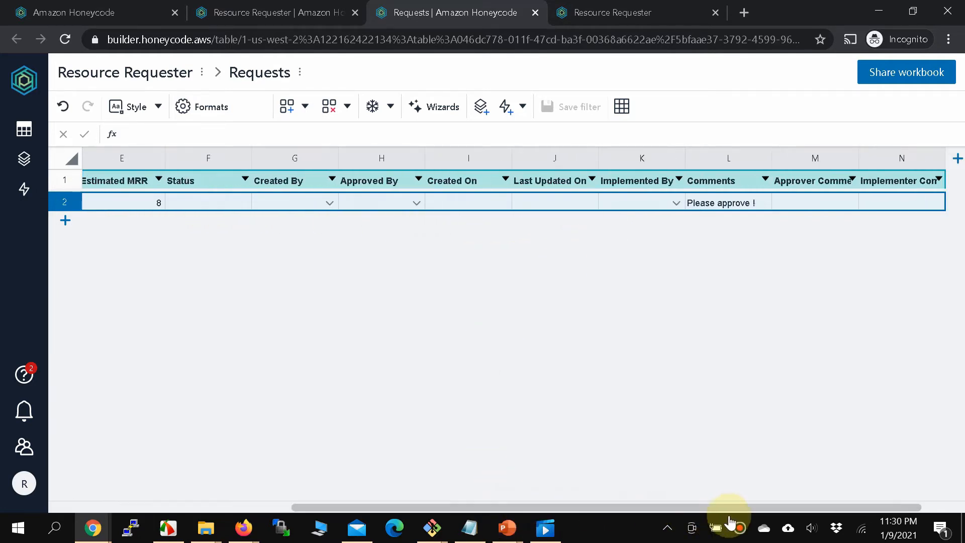
scroll(726, 243, "left", 3)
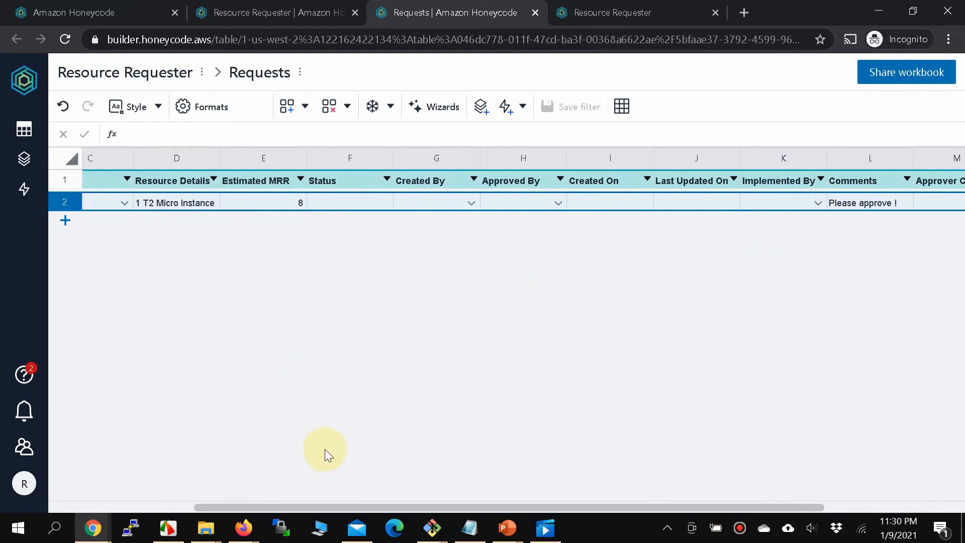
left_click_drag(327, 507, 176, 506)
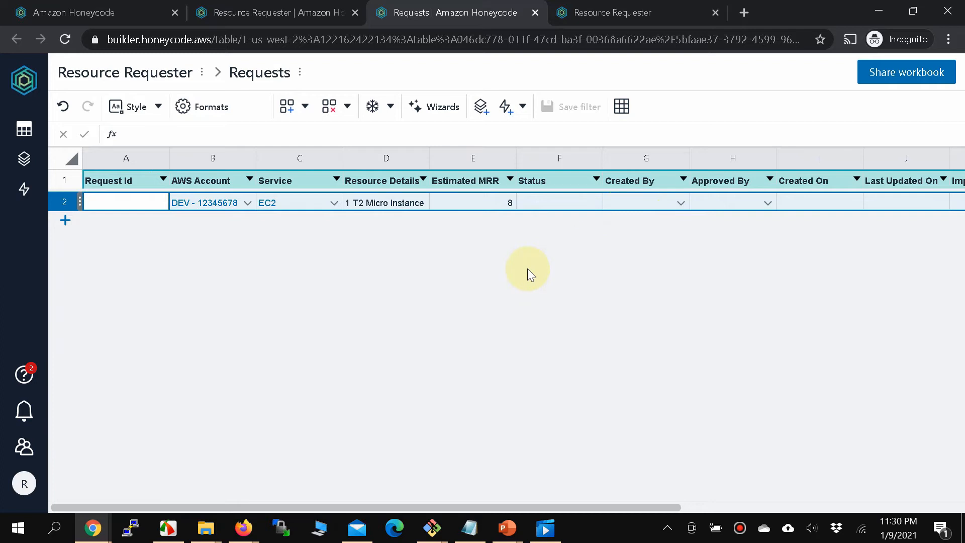
Format the Estimated MRR column as Currency with 2 decimal places.
left_click(486, 182)
left_click(485, 157)
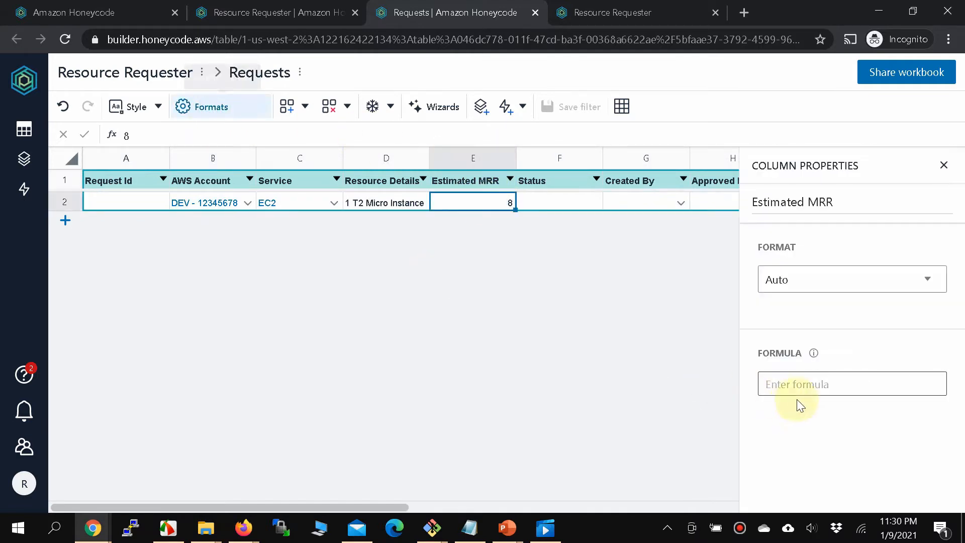
left_click(882, 281)
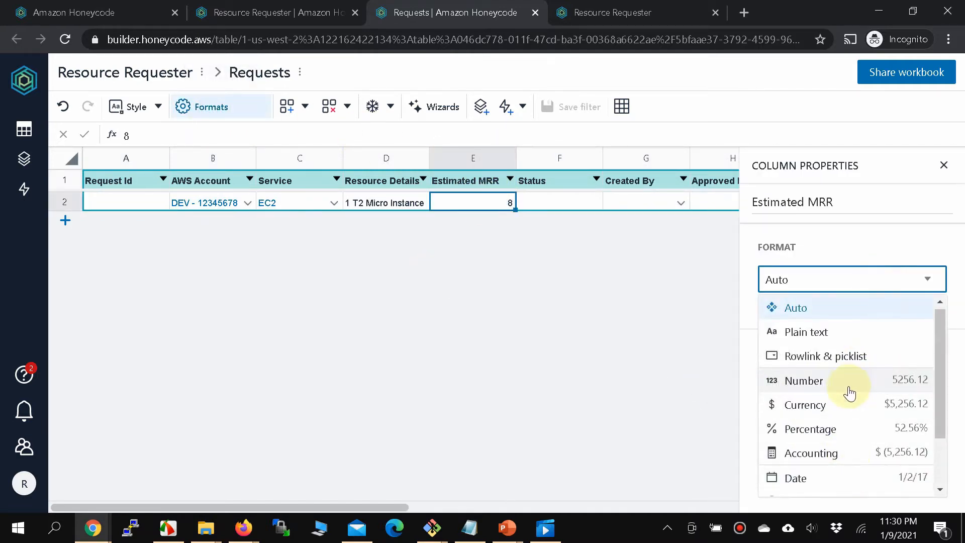
left_click(832, 402)
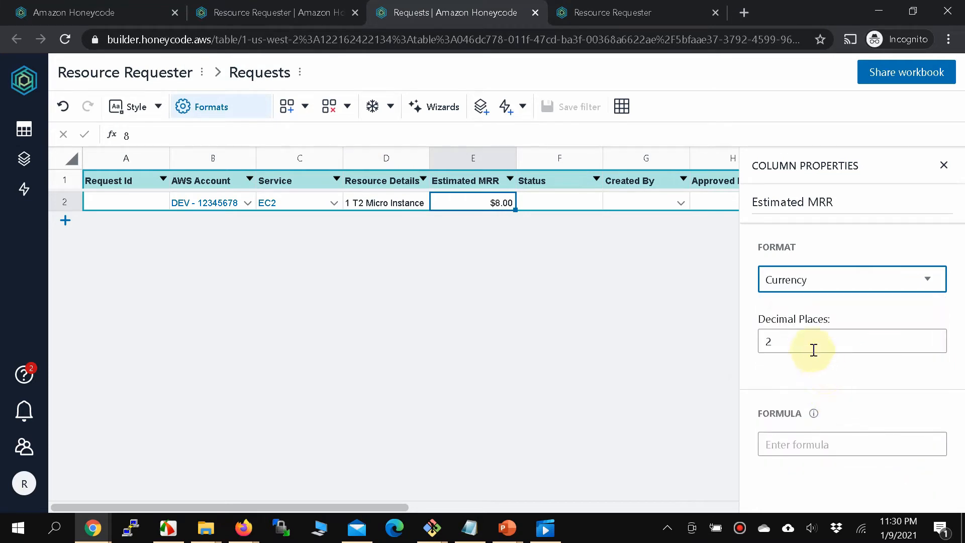
left_click_drag(803, 341, 754, 347)
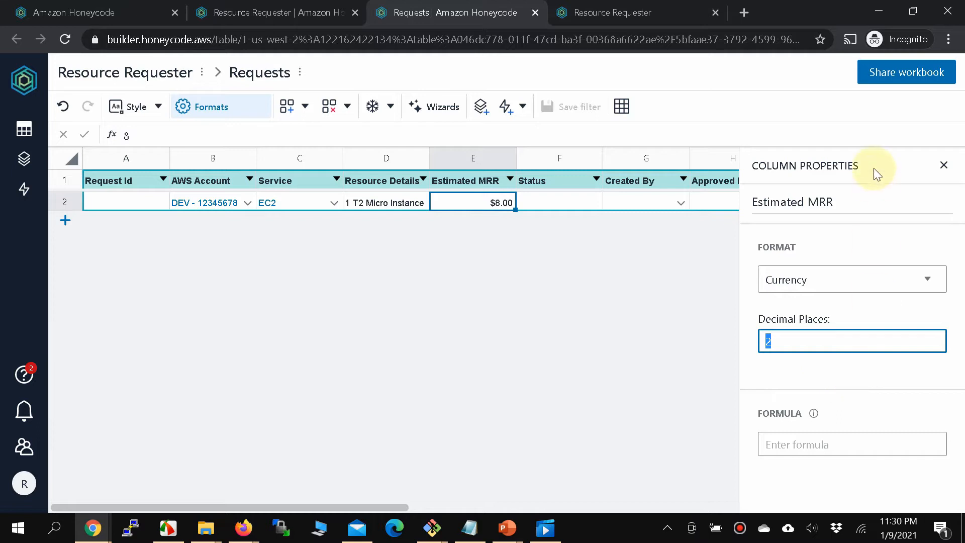
left_click(540, 182)
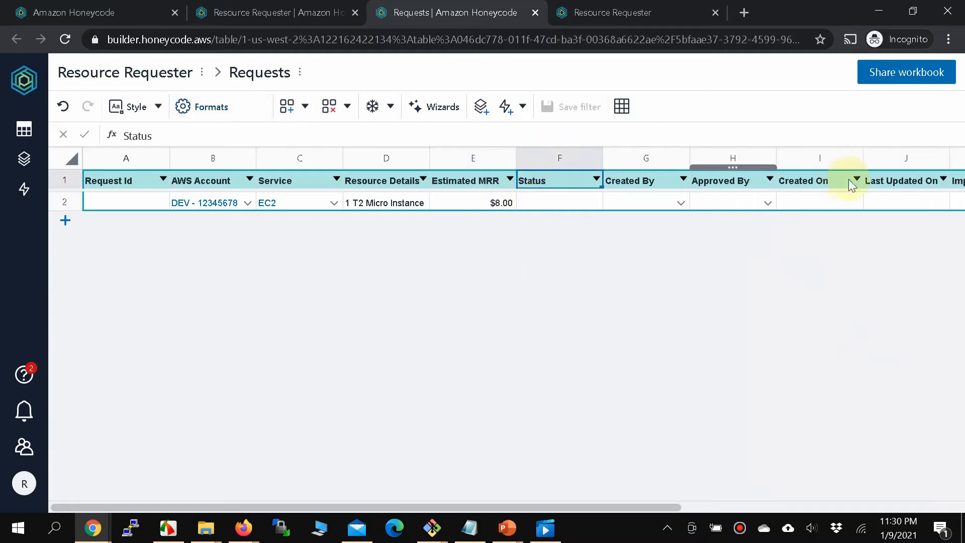
Enter 1 as the EC2 request's Request Id in cell A2.
left_click(561, 200)
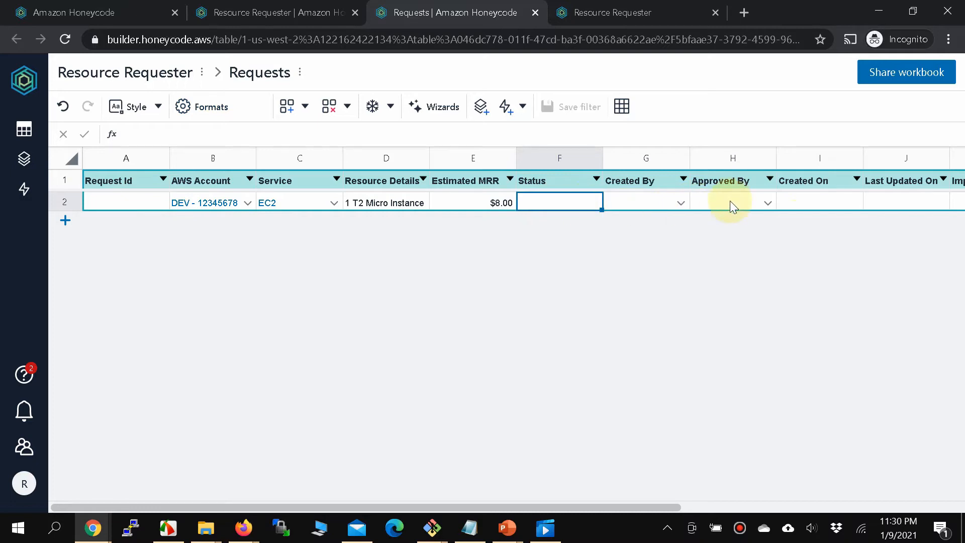
left_click(120, 206)
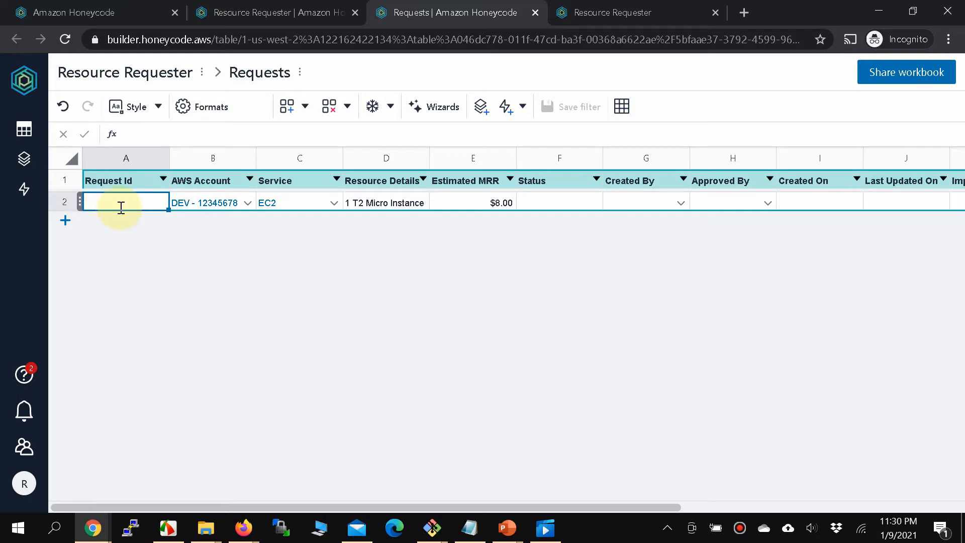
type("1")
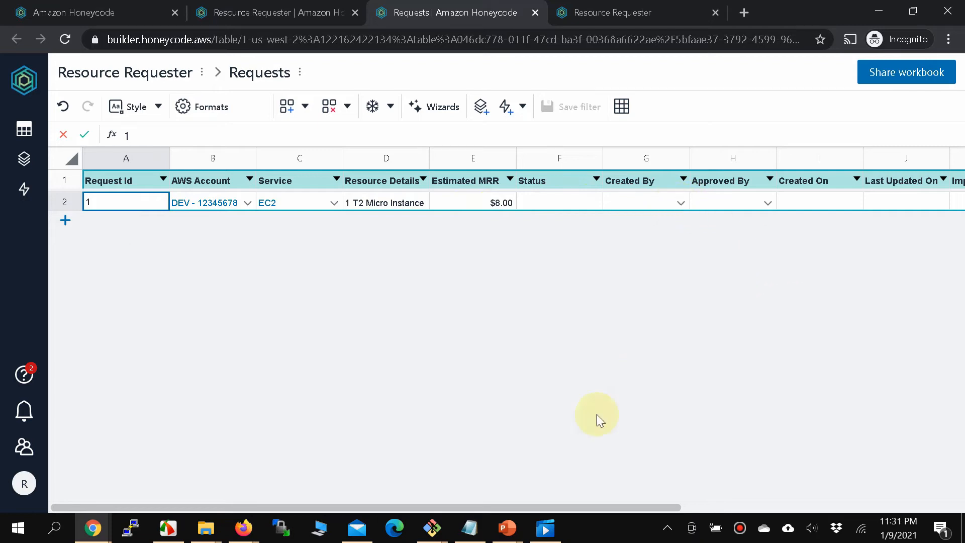
Leave the Requests table and switch back to the Resource Requester app builder tab.
left_click_drag(535, 503, 704, 517)
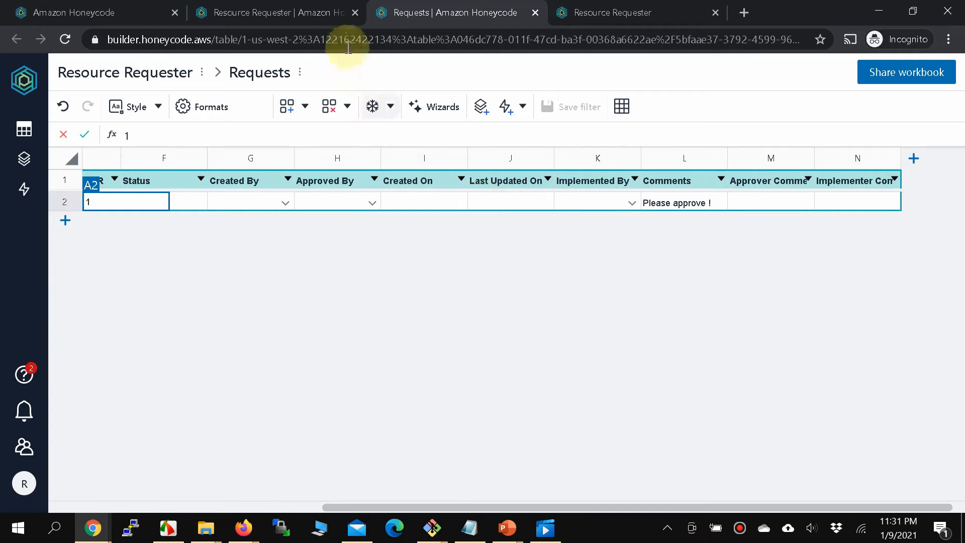
left_click(320, 14)
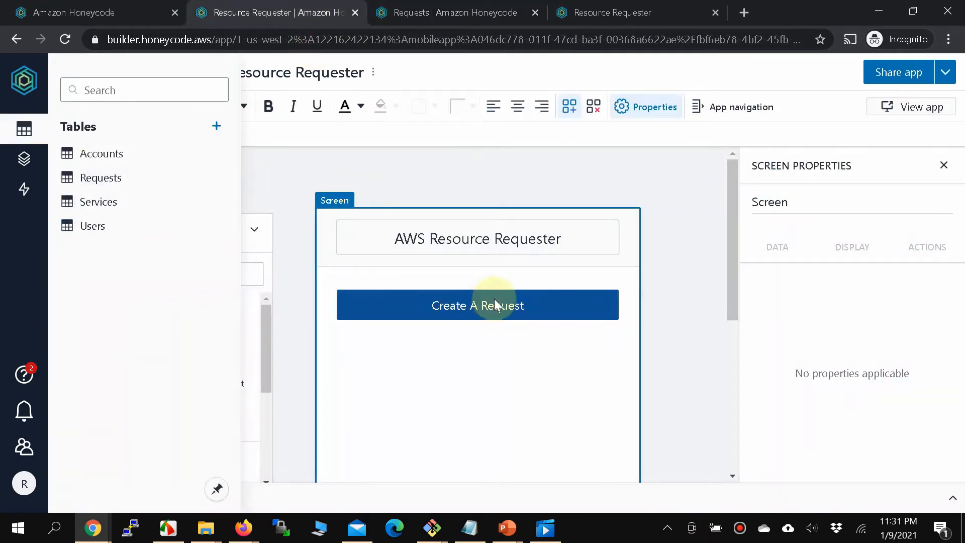
Close the Tables list, collapse Add Objects, and show the Requests form screen down to Done.
left_click(494, 314)
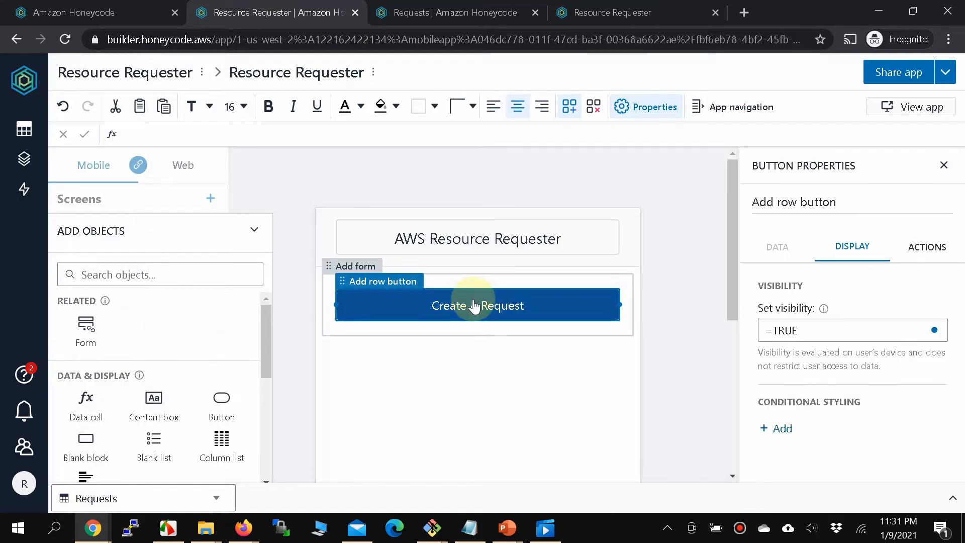
left_click(256, 233)
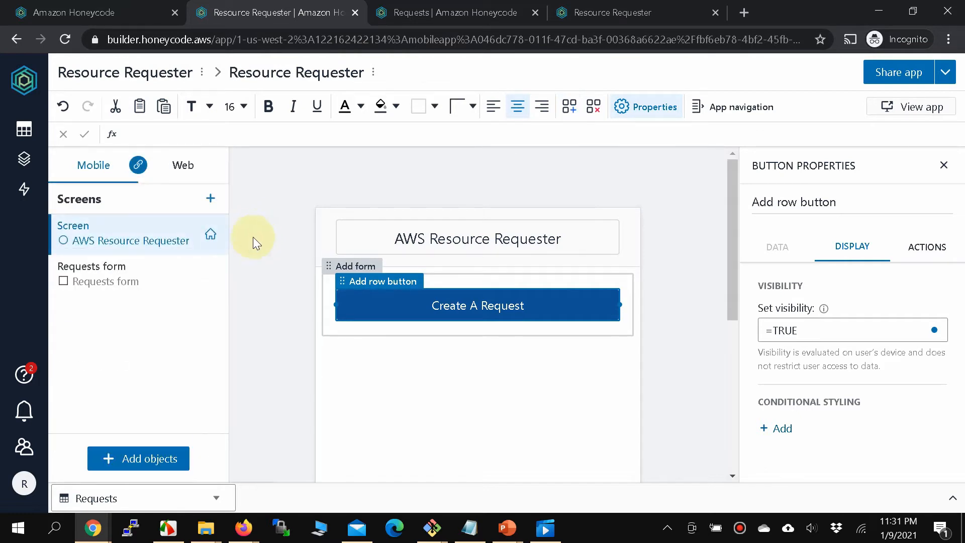
left_click(102, 289)
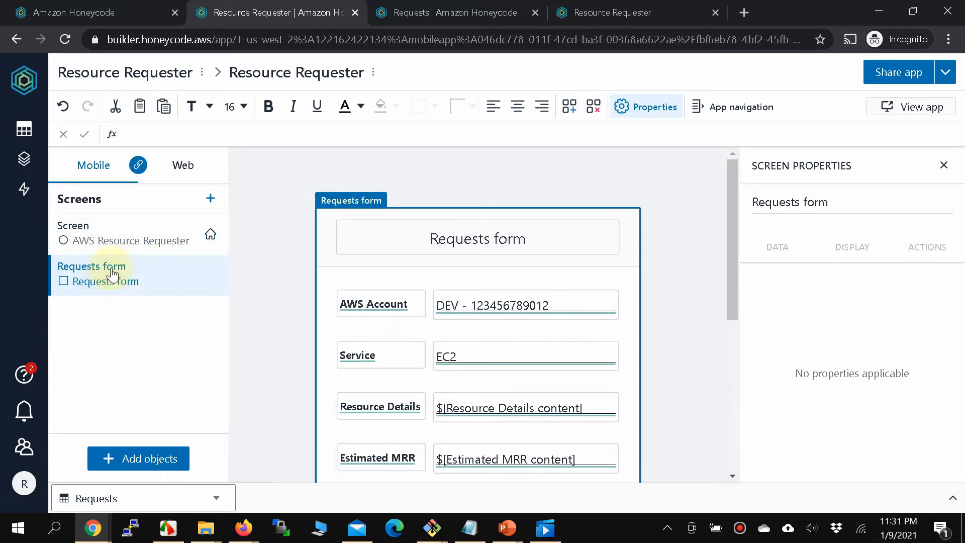
left_click(115, 243)
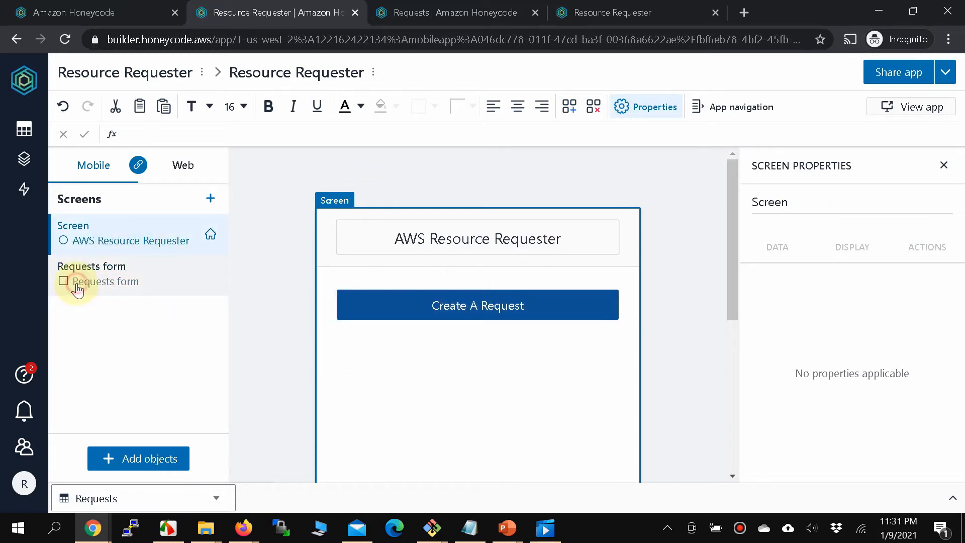
left_click(122, 287)
scroll(468, 366, "down", 3)
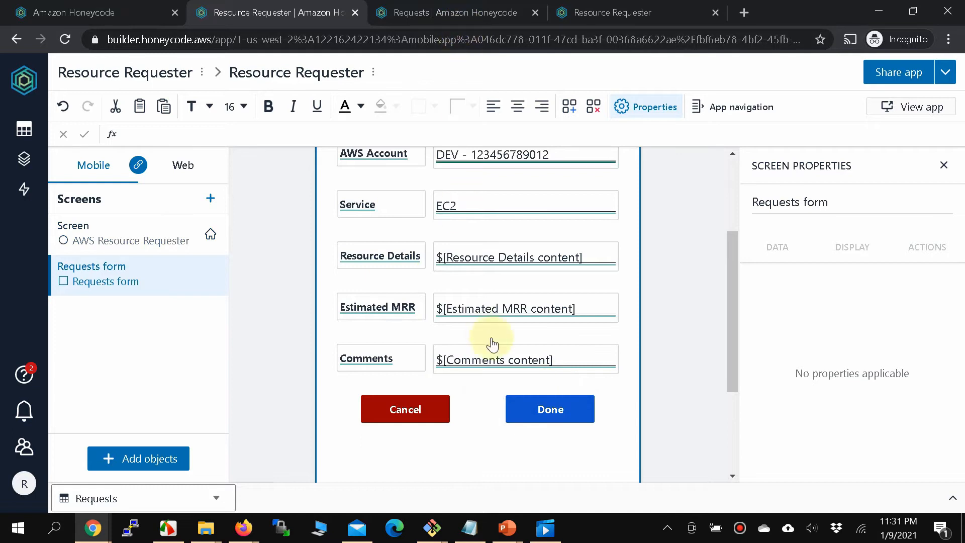
Select the Requests form's Done button.
left_click(551, 406)
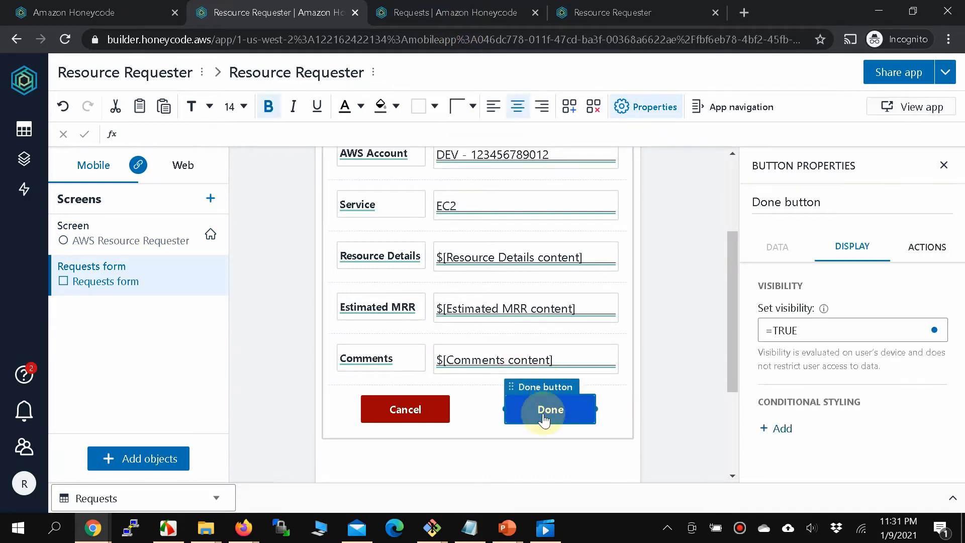
scroll(498, 320, "up", 3)
scroll(447, 259, "down", 2)
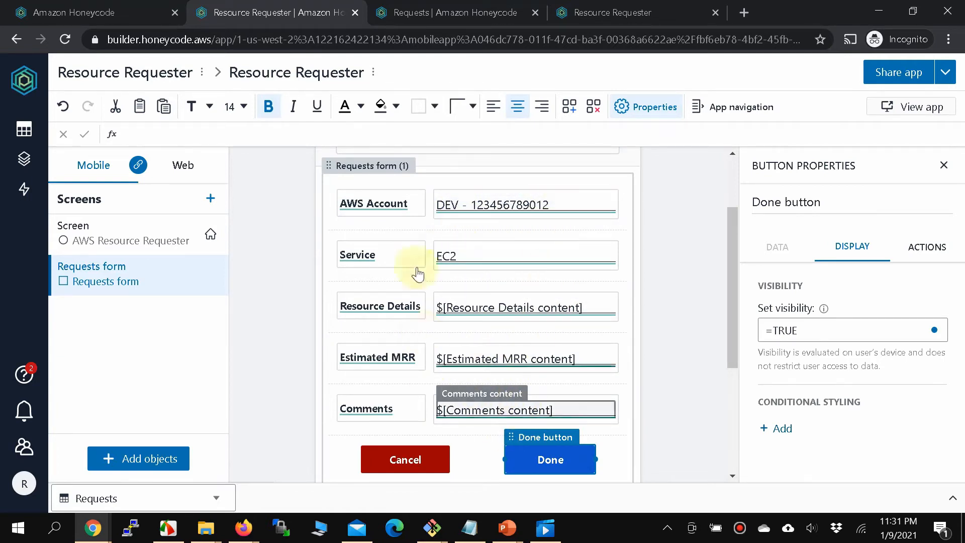
Check the Request Id value in Requests cell A2, then return to the builder.
left_click(476, 15)
double_click(125, 200)
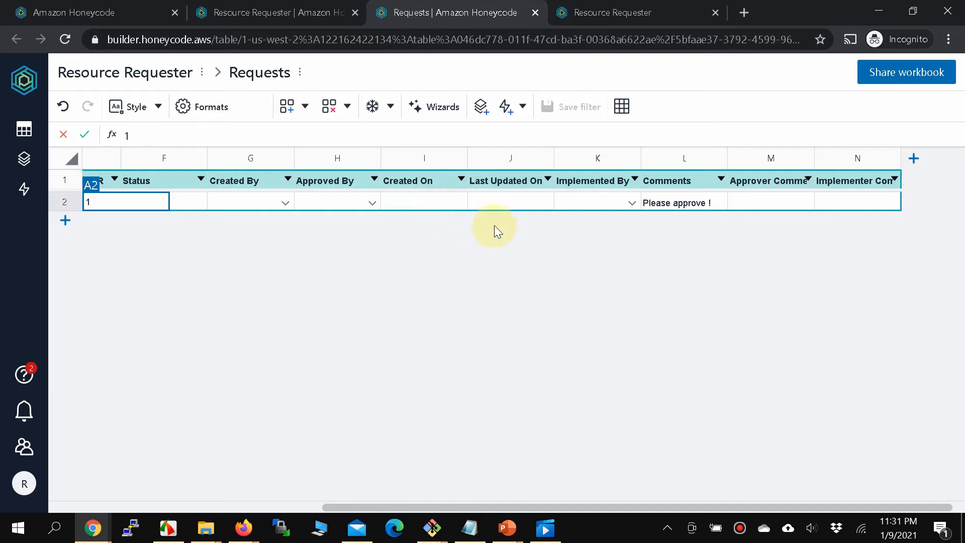
left_click(265, 15)
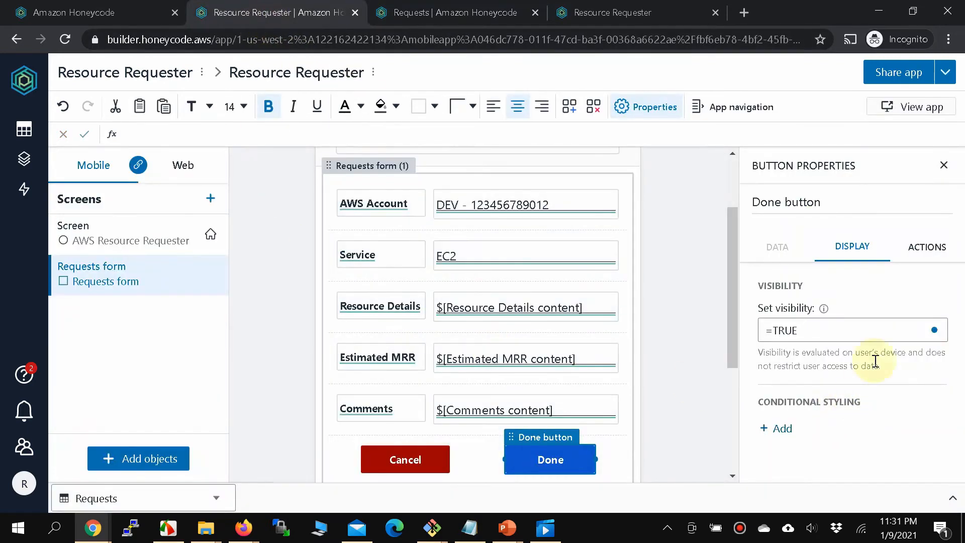
Review the Done button's on-click automation, then view its display settings showing visibility =TRUE.
left_click(921, 265)
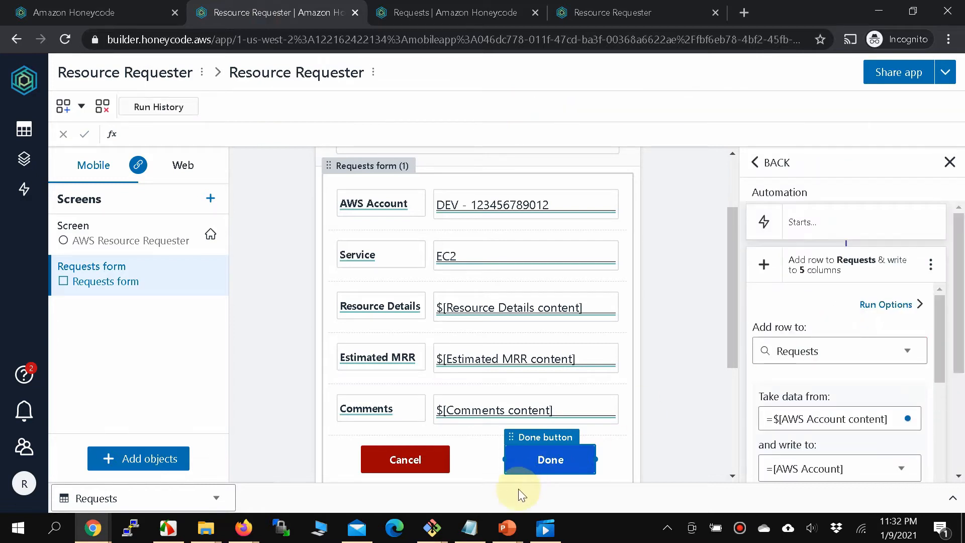
left_click(551, 459)
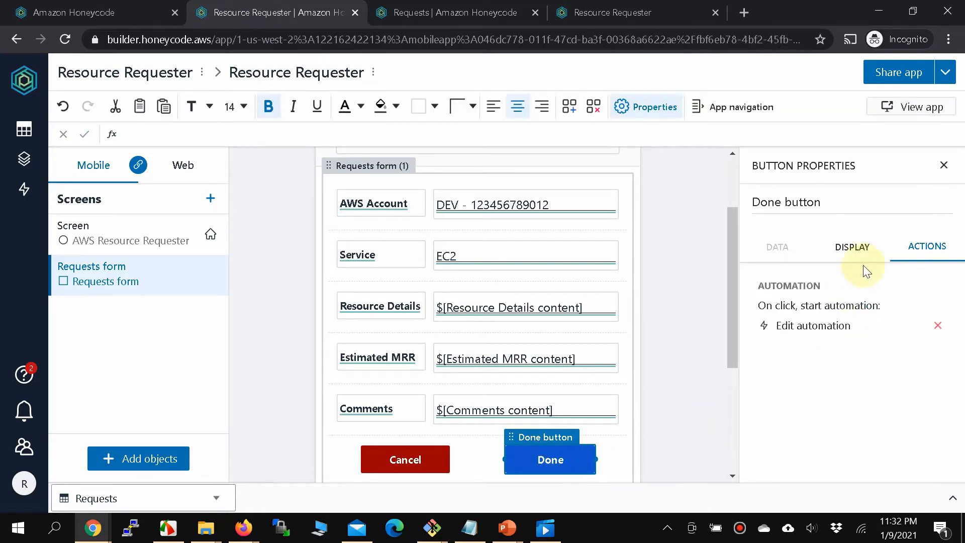
left_click(854, 250)
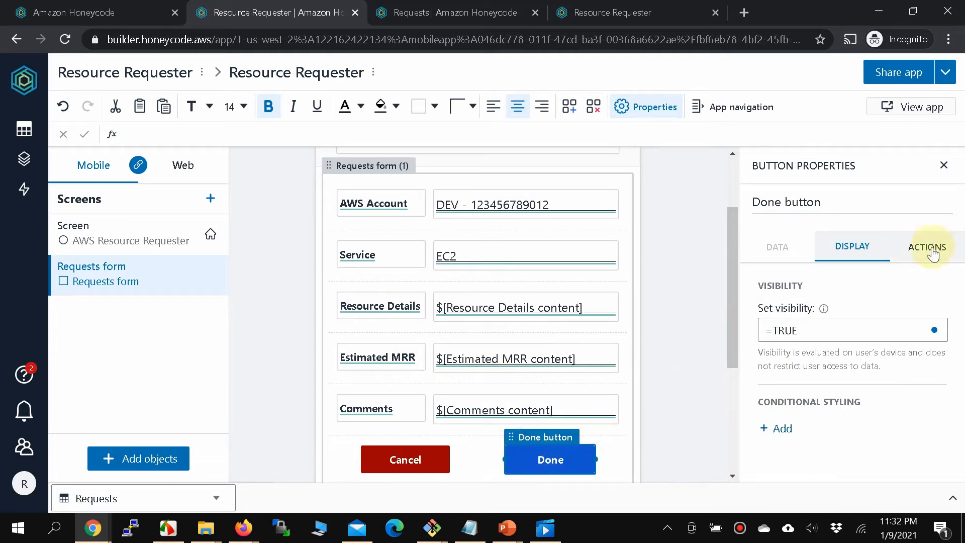
Relabel the Done button 'Create Request' and open its on-click automation for editing.
left_click(546, 463)
double_click(548, 462)
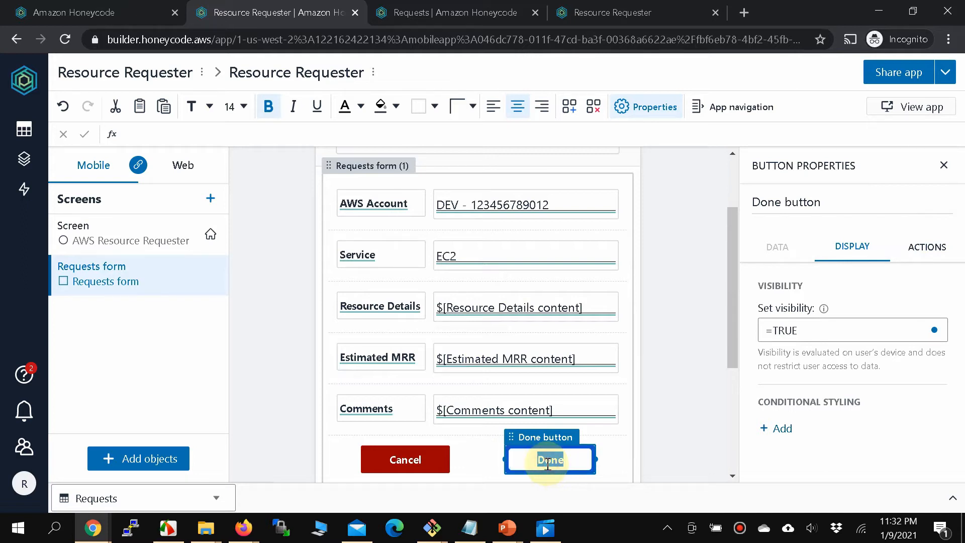
type("Create Request")
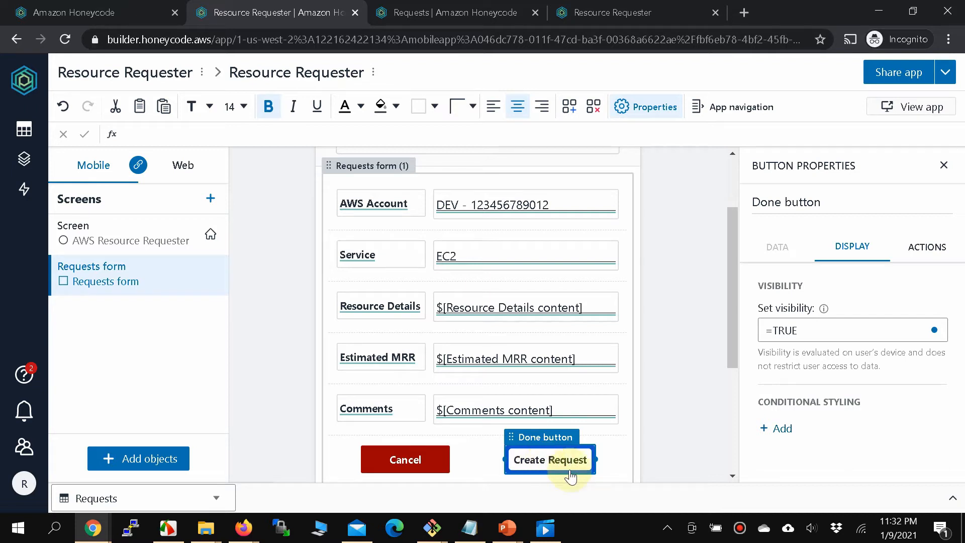
left_click(553, 472)
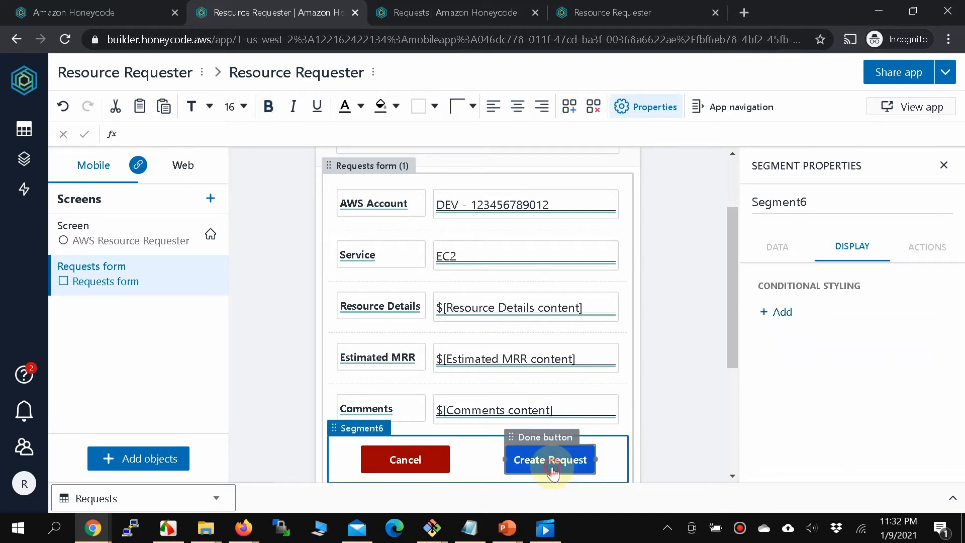
left_click(552, 473)
left_click(929, 248)
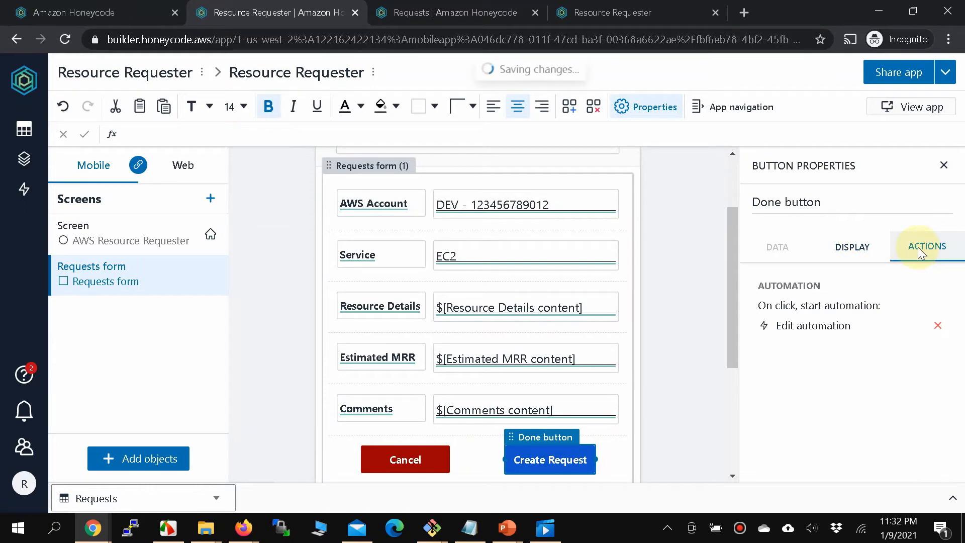
left_click(797, 331)
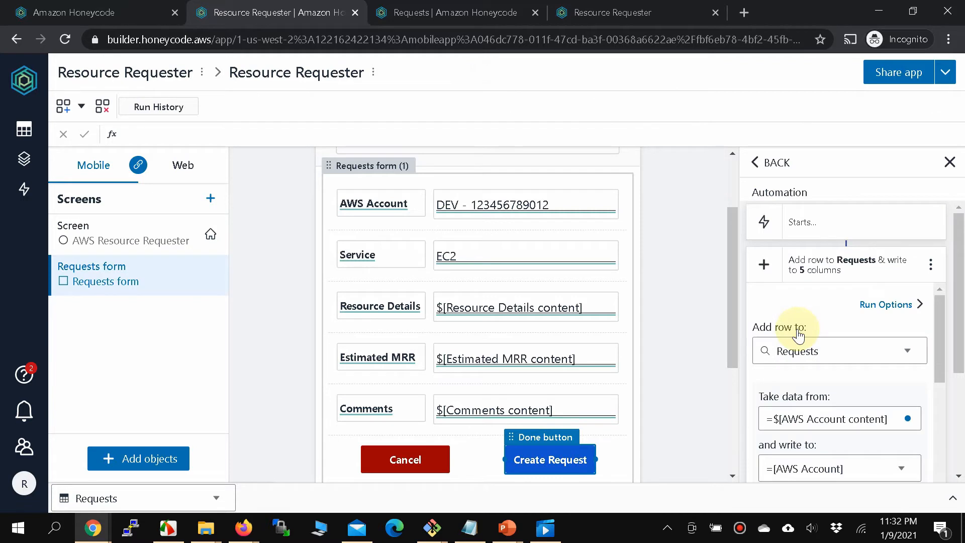
Confirm which Requests column the AWS Account field is written to, leaving it unchanged.
scroll(798, 330, "down", 2)
scroll(798, 329, "up", 2)
scroll(798, 335, "down", 3)
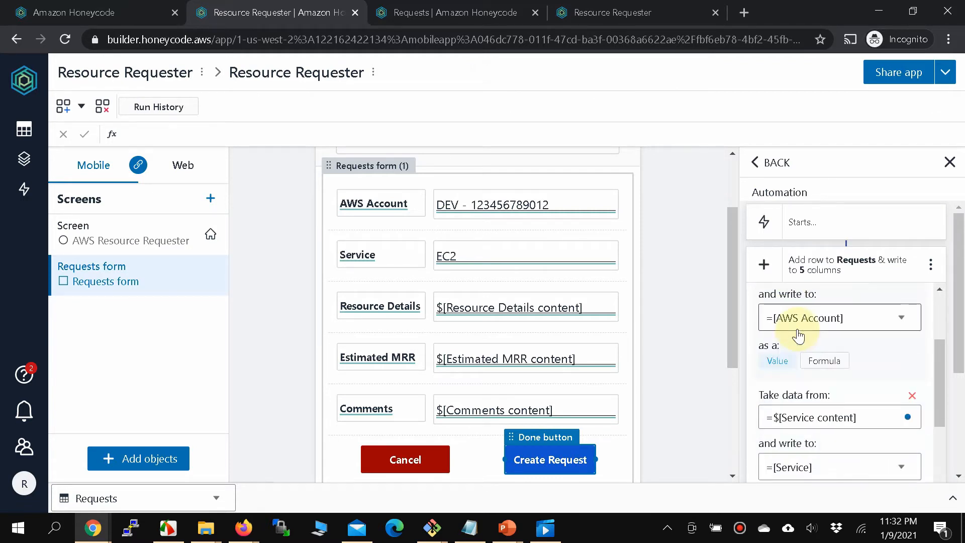
scroll(798, 336, "up", 2)
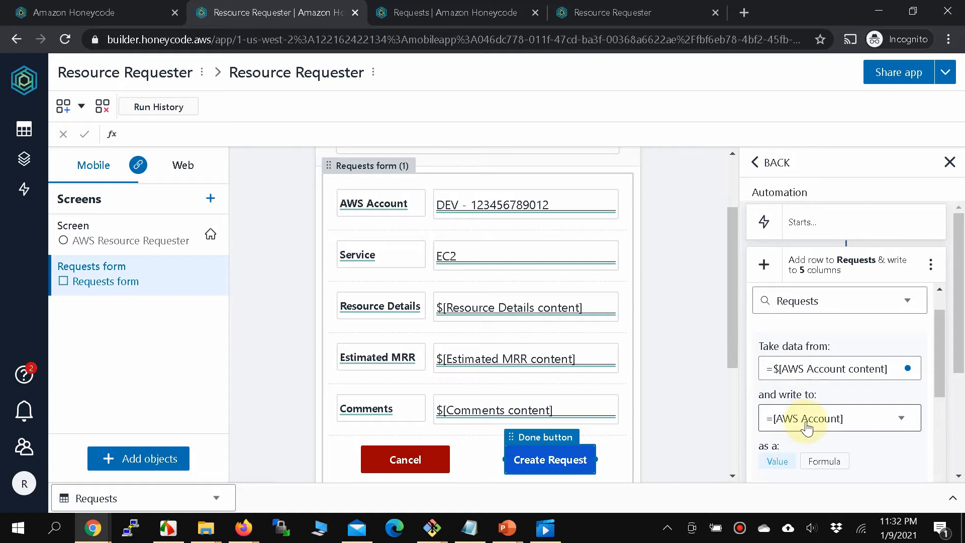
left_click(876, 428)
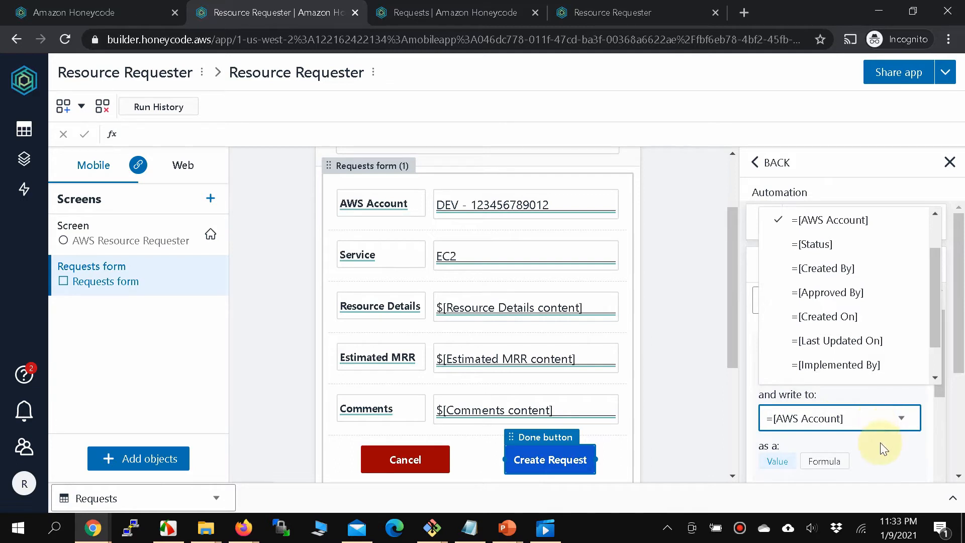
left_click(880, 446)
Review the remaining Add row to Requests mappings, then switch to the Requests table.
scroll(881, 446, "down", 3)
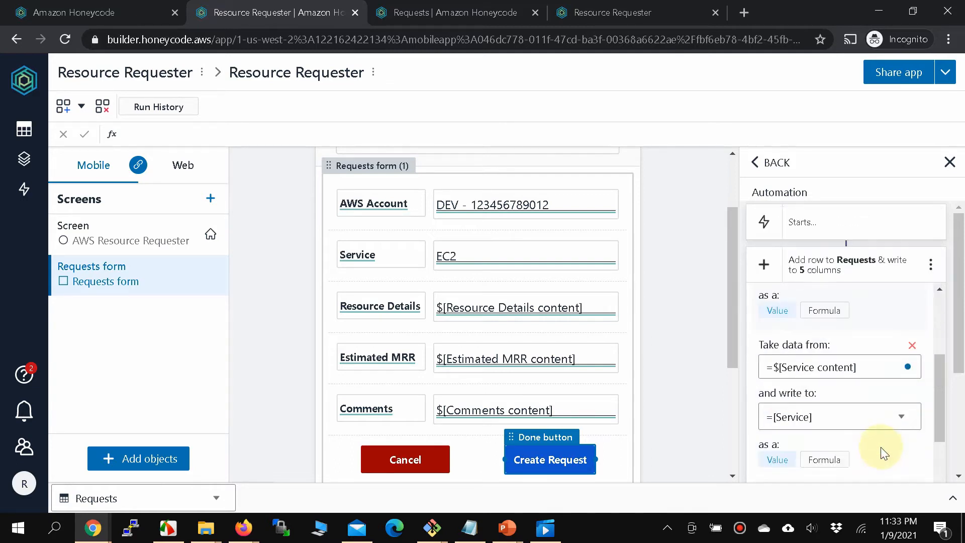
scroll(842, 439, "down", 3)
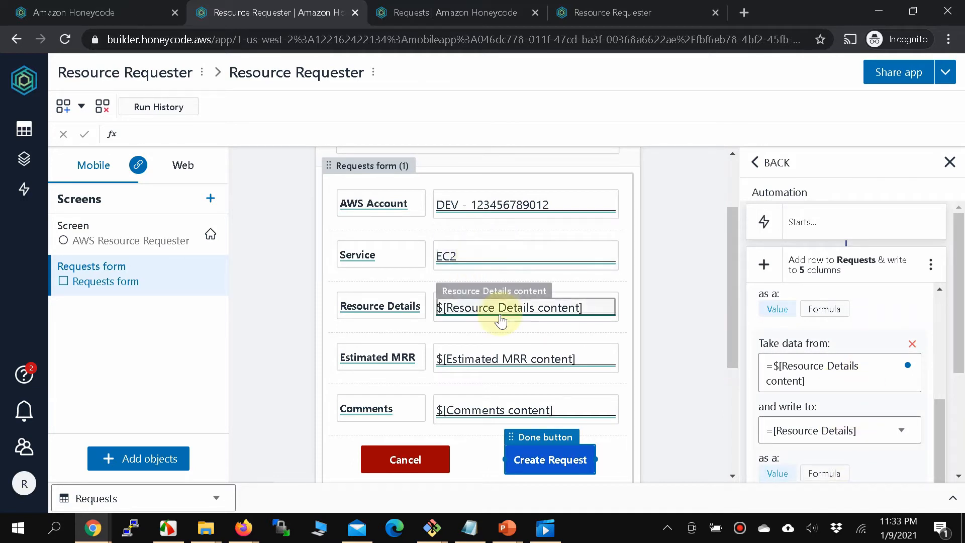
scroll(820, 393, "down", 3)
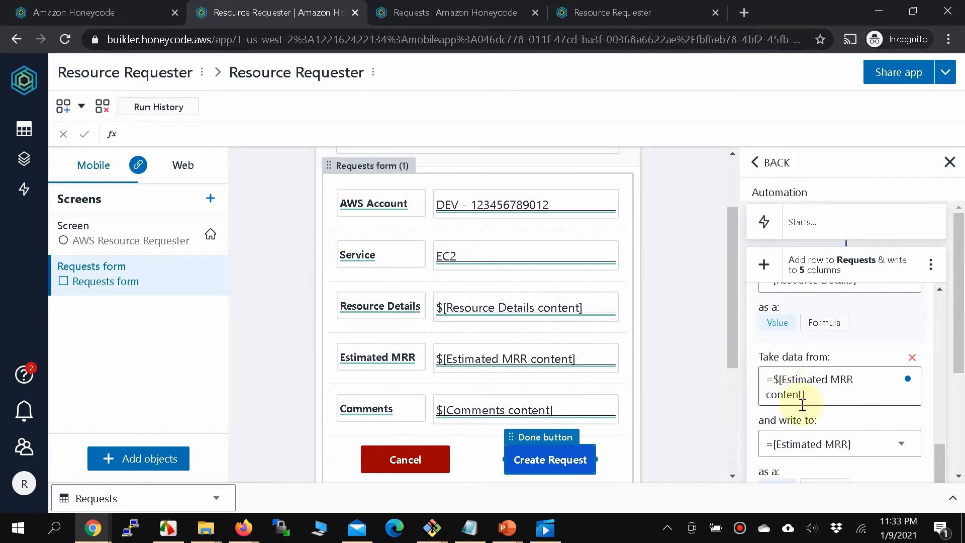
scroll(806, 386, "down", 1)
scroll(806, 386, "down", 1)
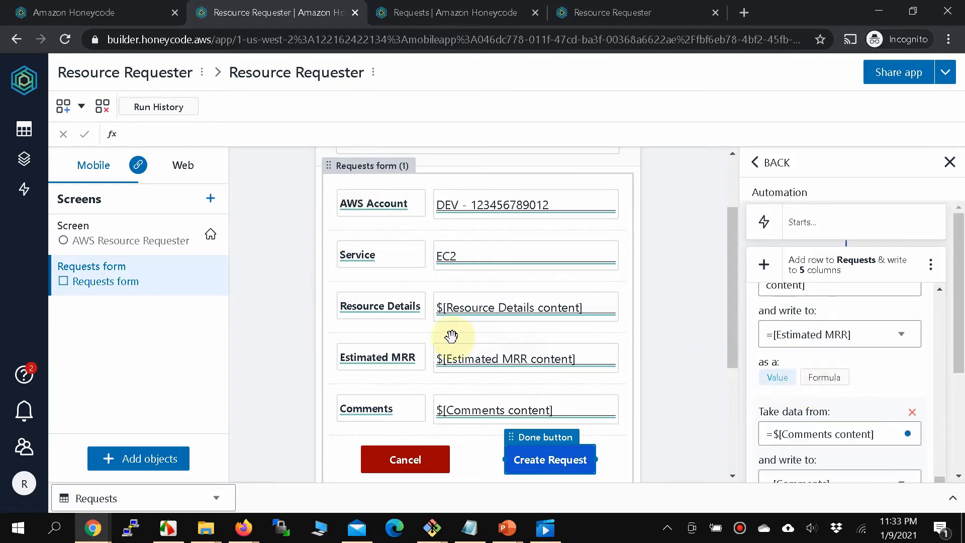
left_click(457, 13)
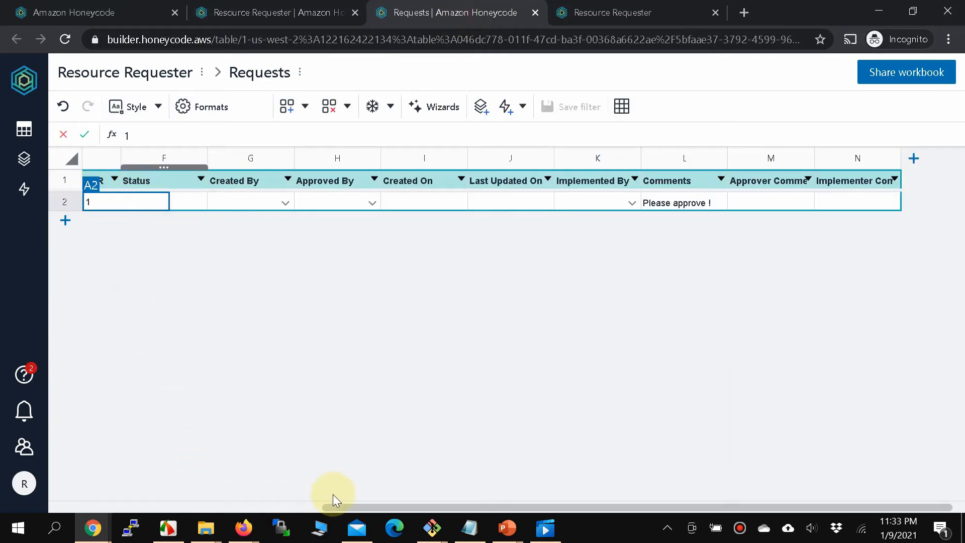
Inspect the Request Id in cell A2, then add another data mapping to the Create Request automation.
left_click_drag(337, 507, 65, 506)
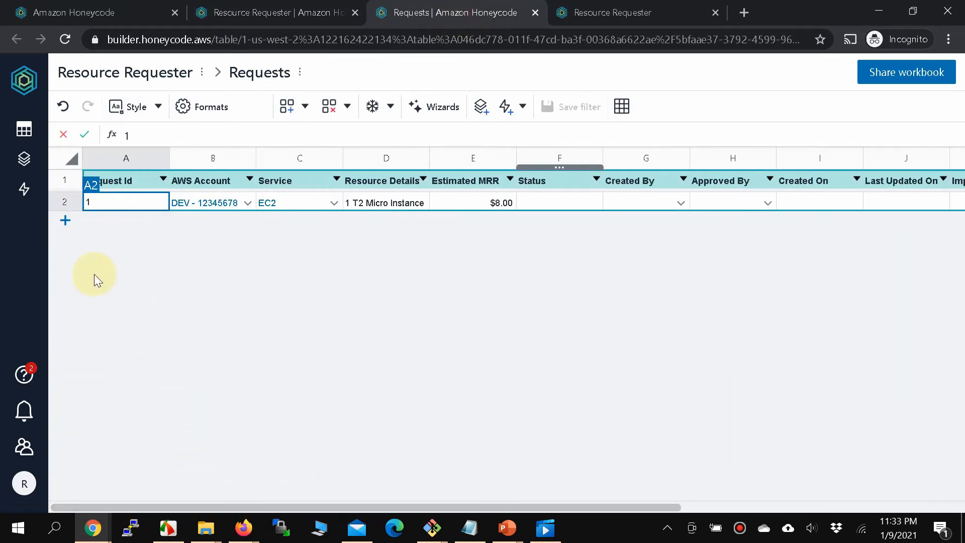
double_click(117, 202)
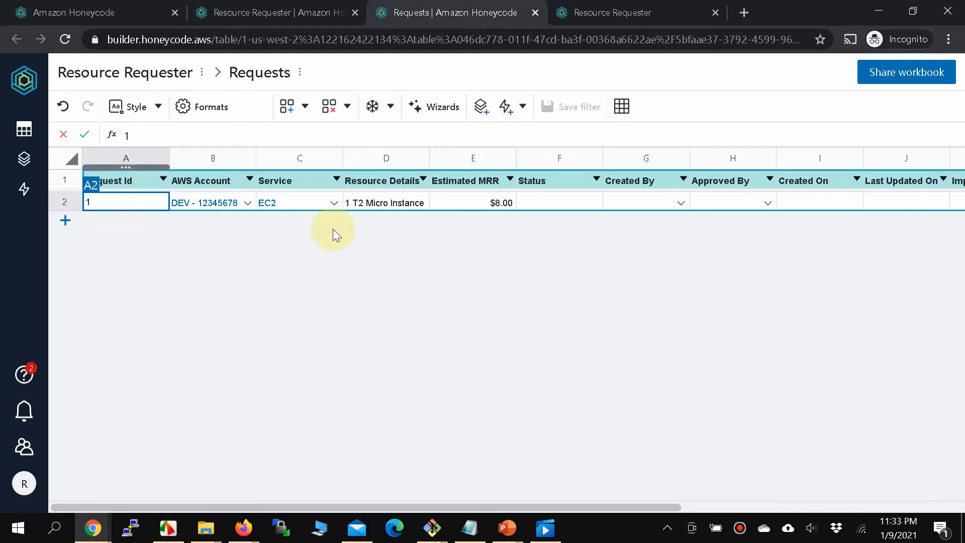
left_click(272, 15)
left_click_drag(956, 344, 958, 452)
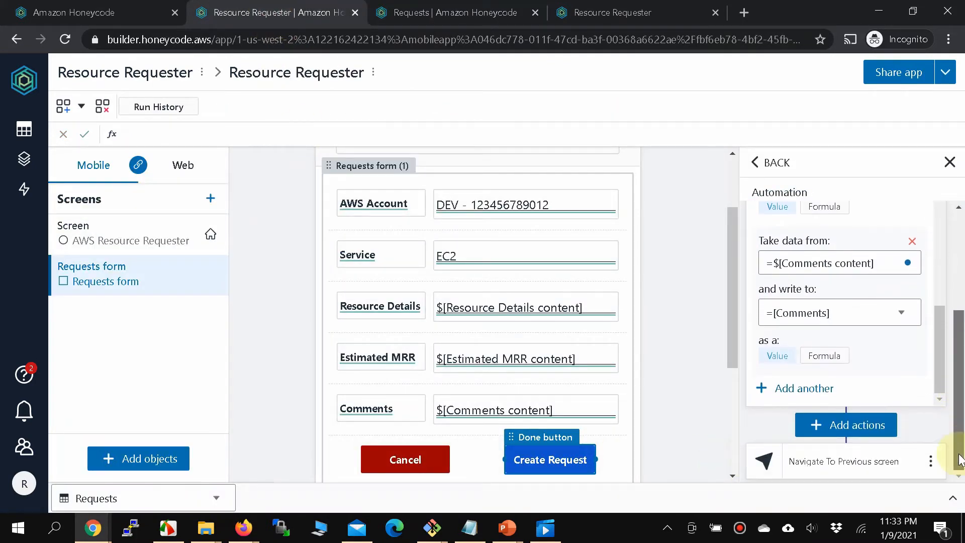
left_click(782, 394)
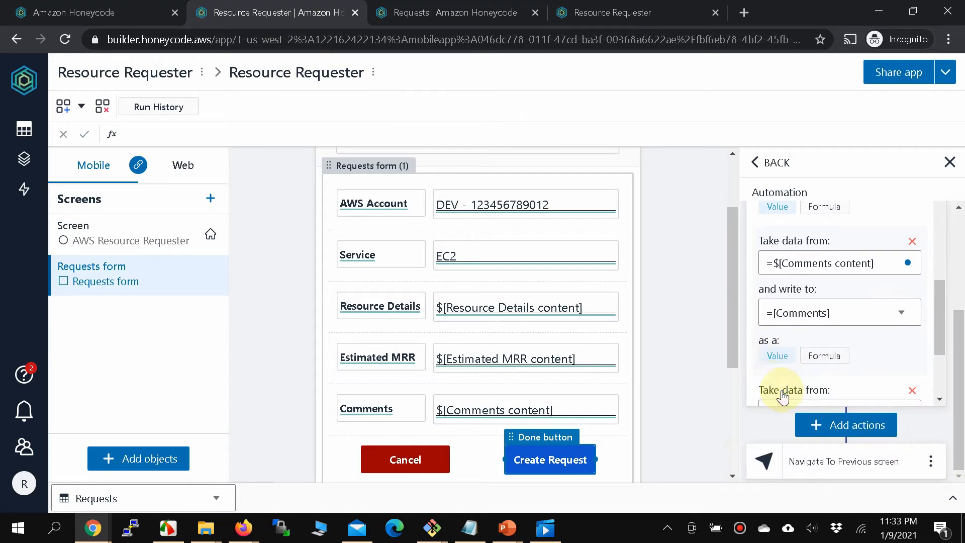
Enter =SUM(MAX(Requests[Request Id]),1) as the new mapping's Take data from formula.
scroll(792, 374, "down", 2)
left_click(793, 311)
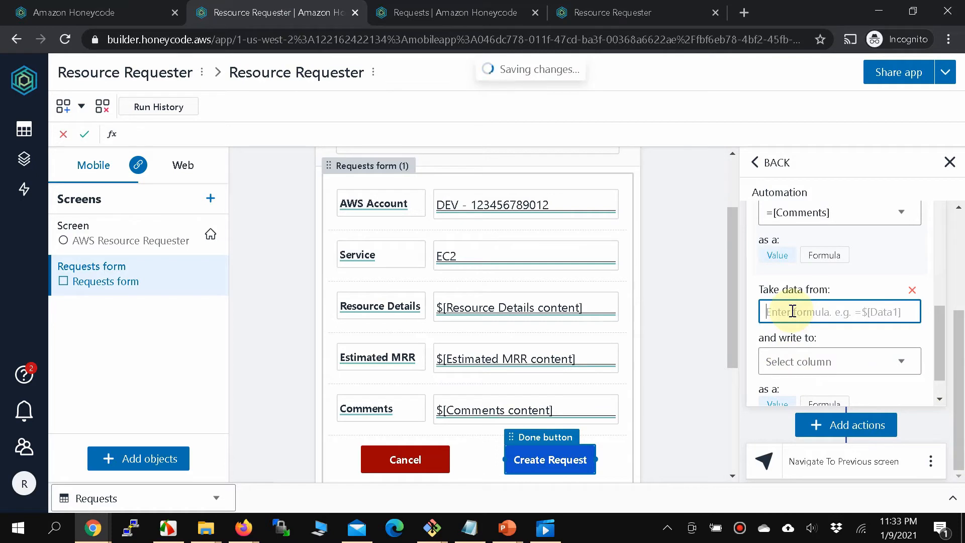
type("=")
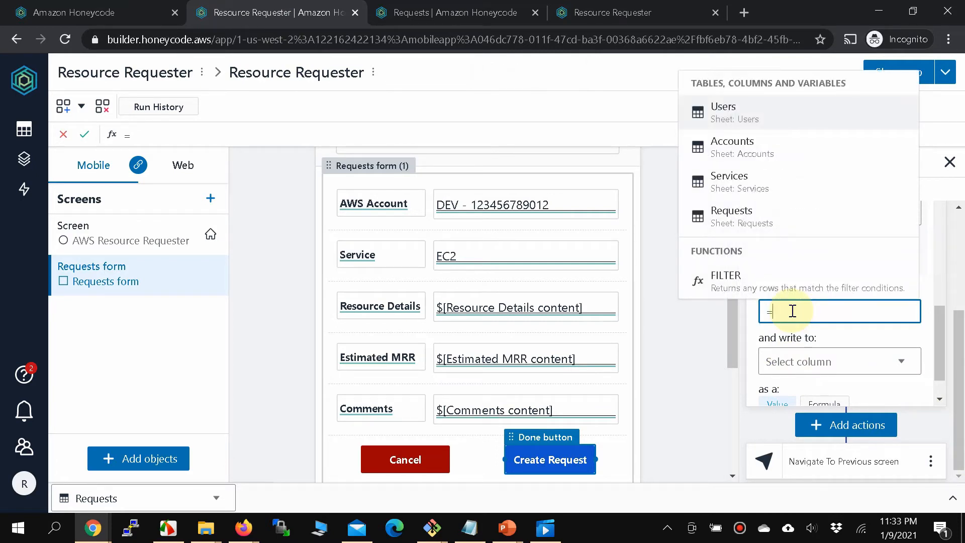
type("SUM")
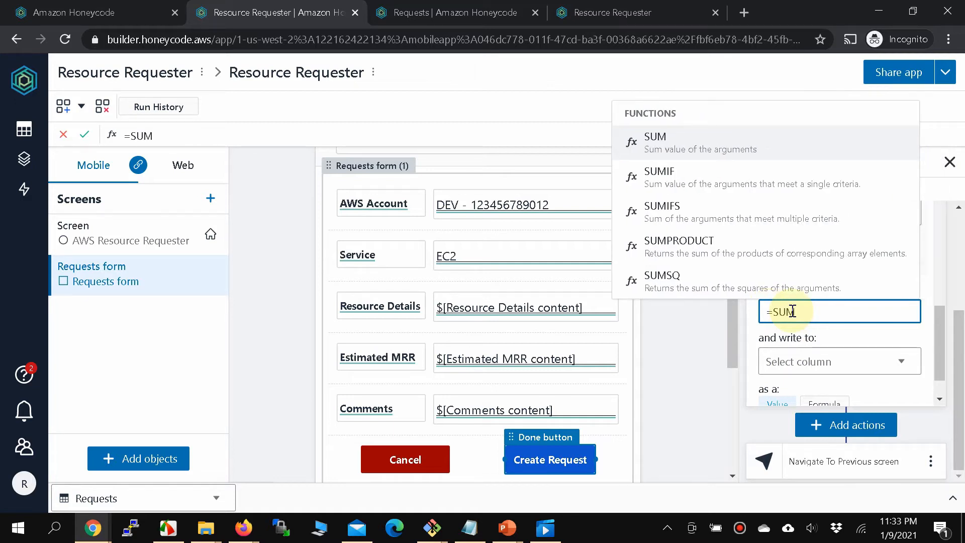
type("(")
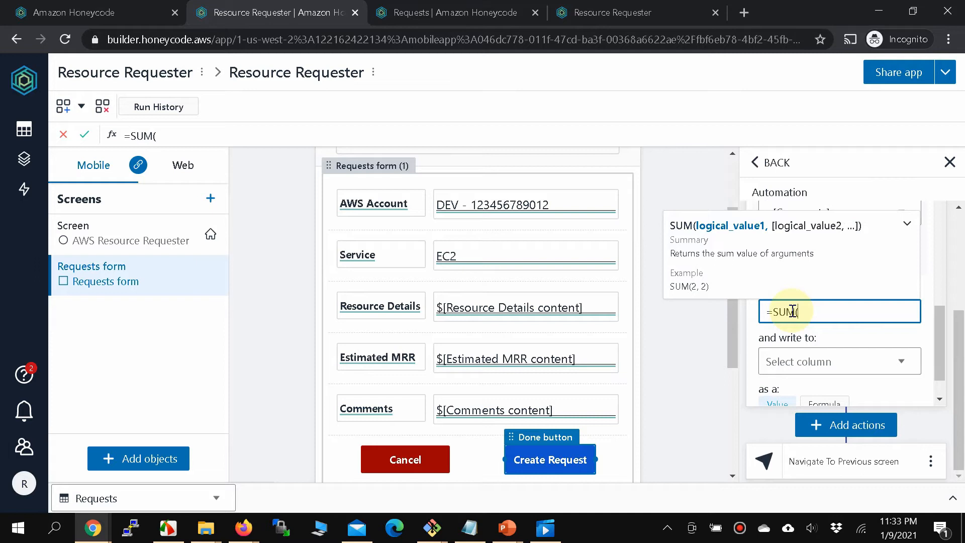
type("MAX(")
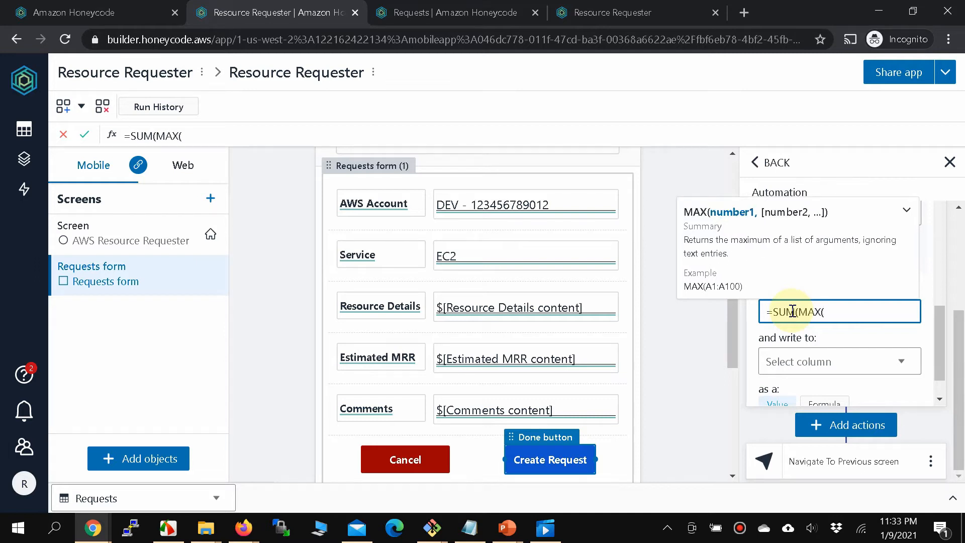
type("R")
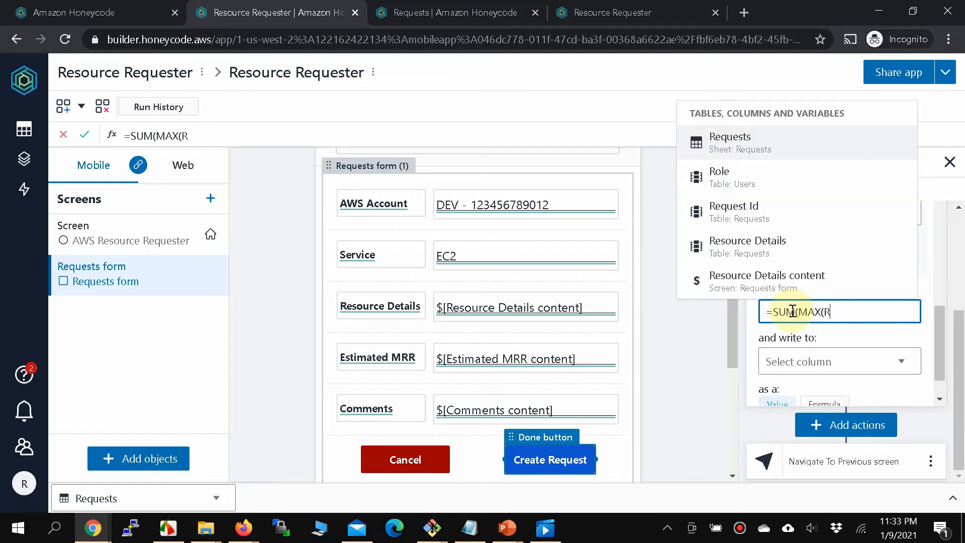
type("e")
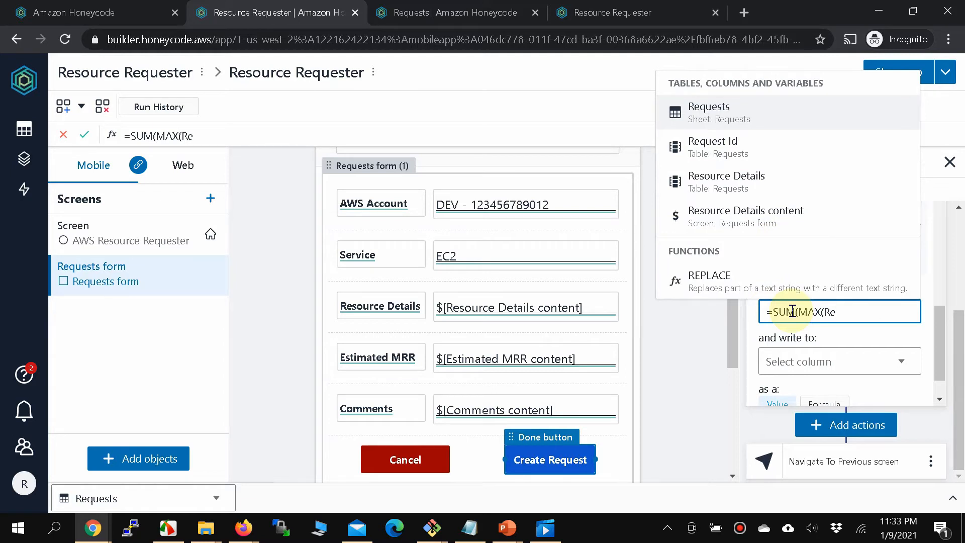
key("Return")
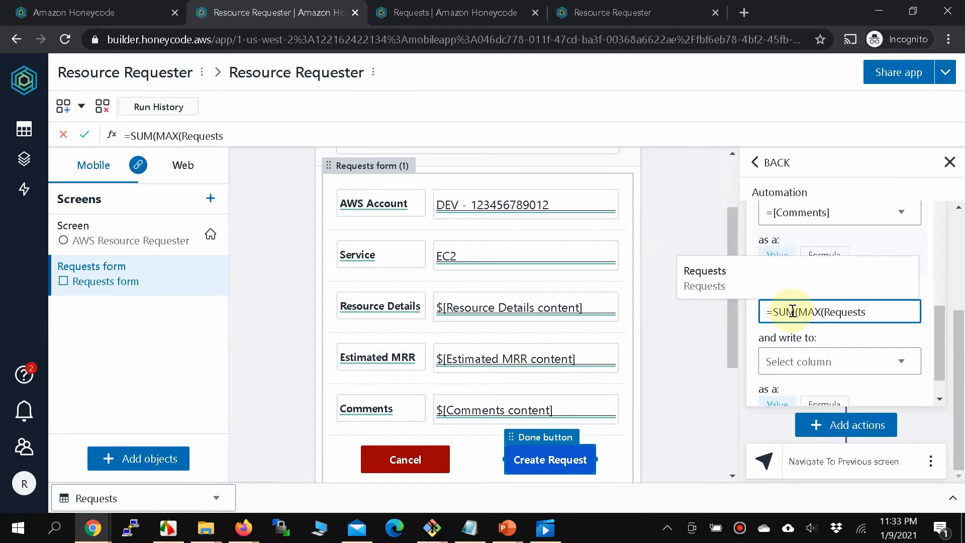
type("[")
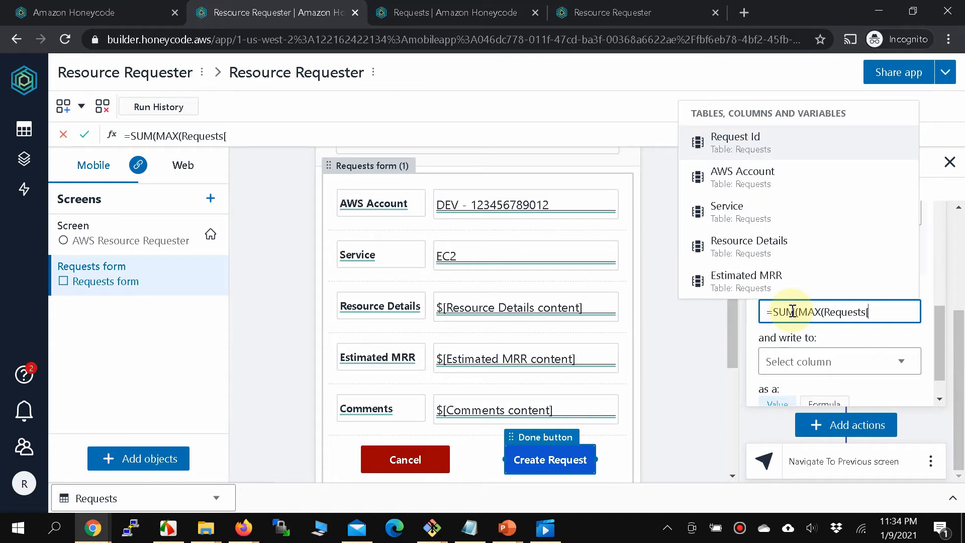
key("Return")
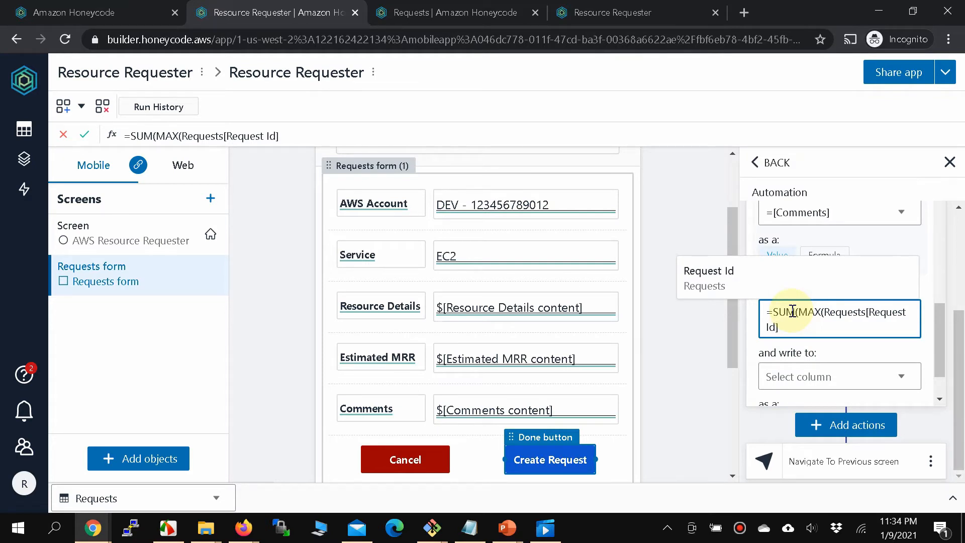
type(")")
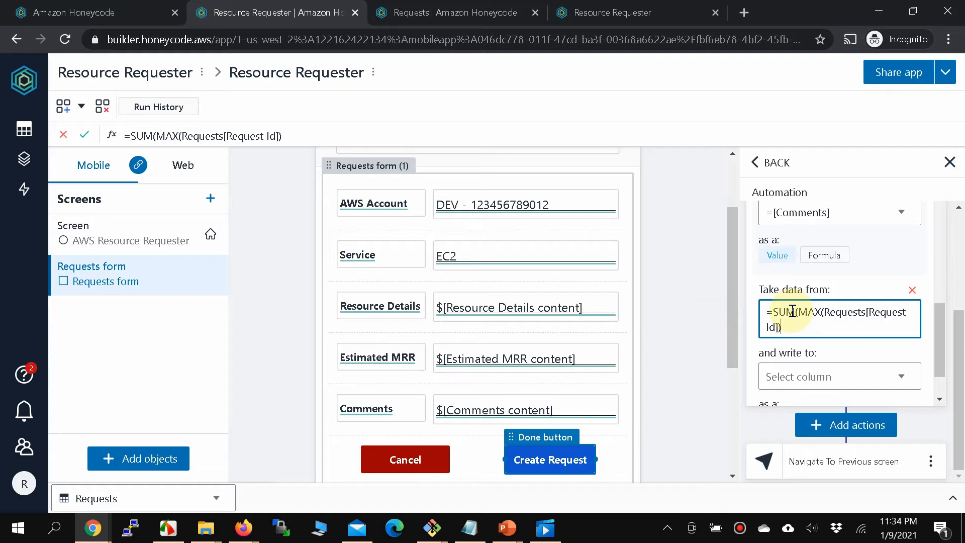
type(",1")
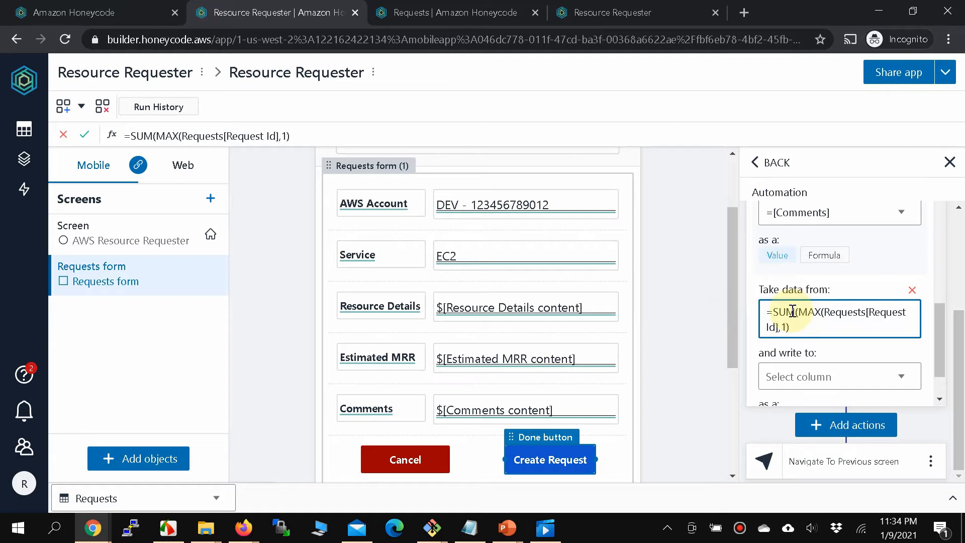
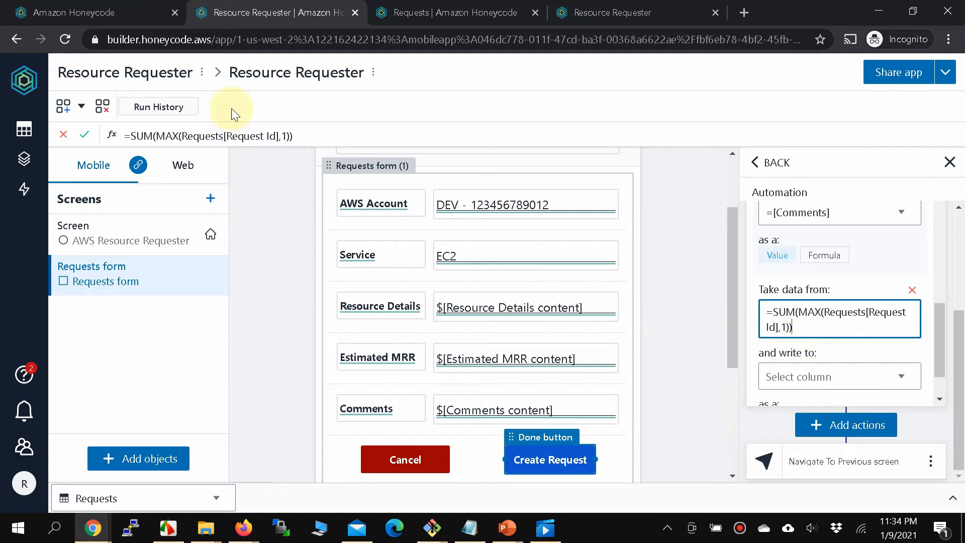
Map the formula result into the Request Id column and add the closing ')' to the formula.
left_click(430, 20)
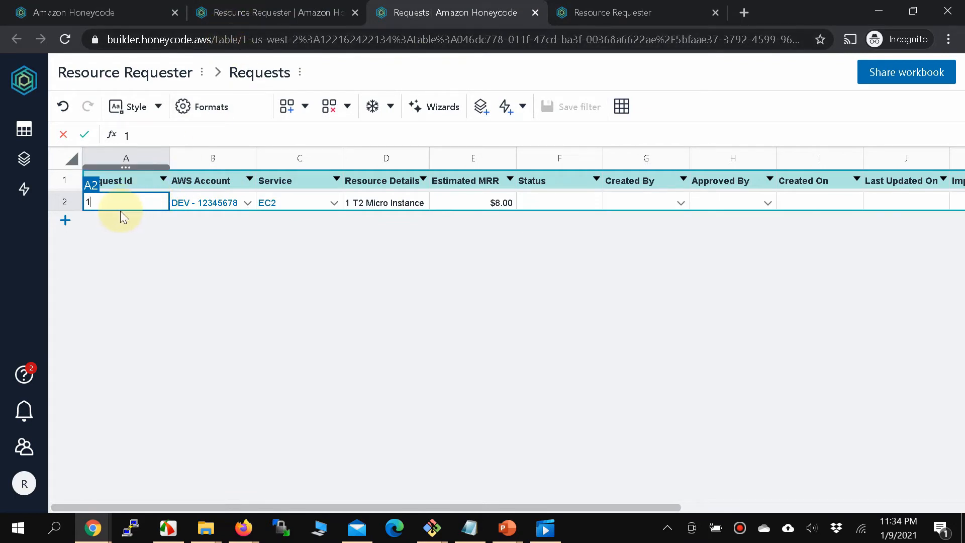
left_click(248, 17)
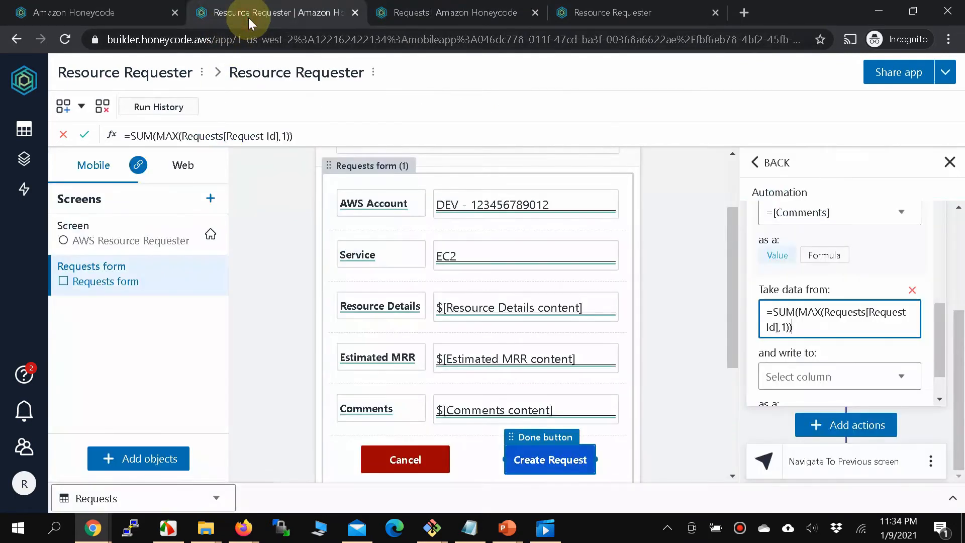
left_click(897, 381)
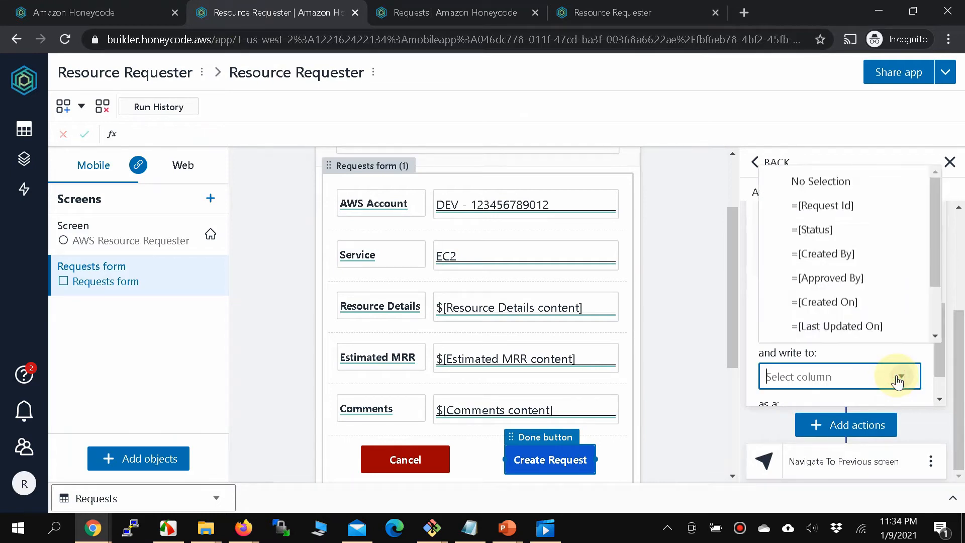
left_click(825, 213)
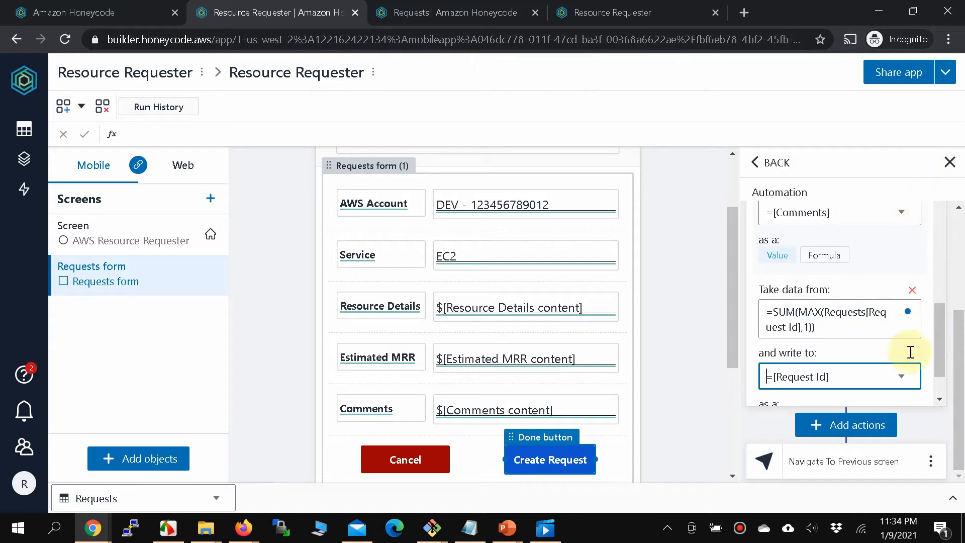
scroll(939, 364, "down", 2)
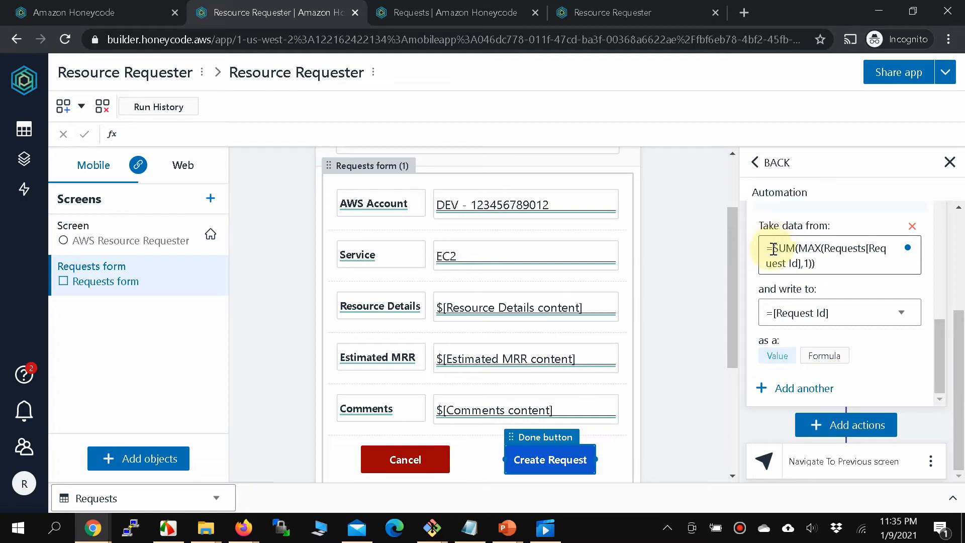
type(")")
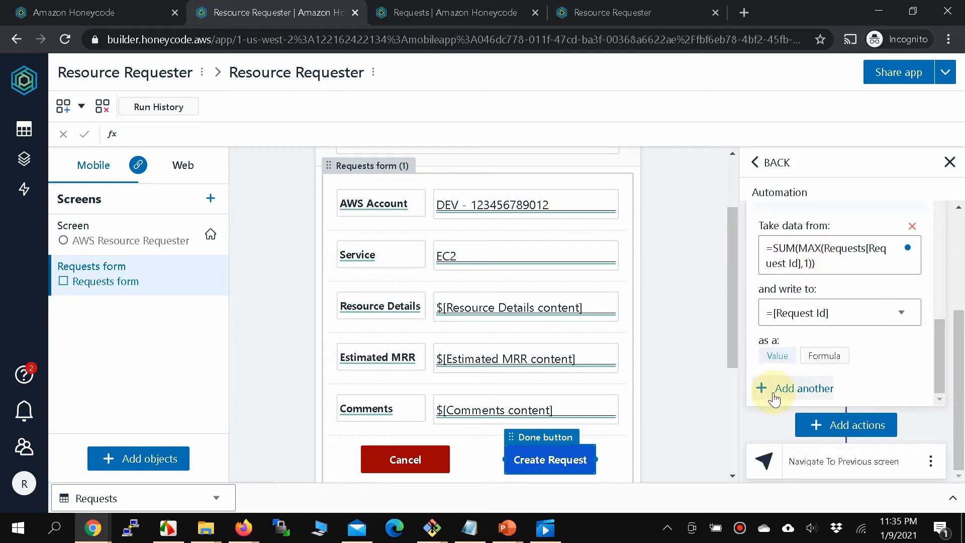
Add a mapping that writes =TODAY() into the Created On column.
left_click(442, 14)
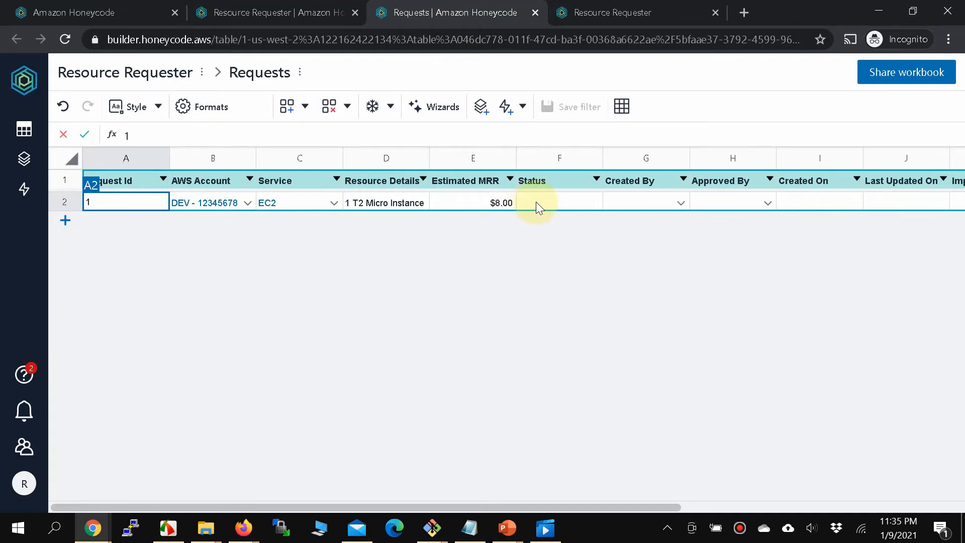
left_click(239, 15)
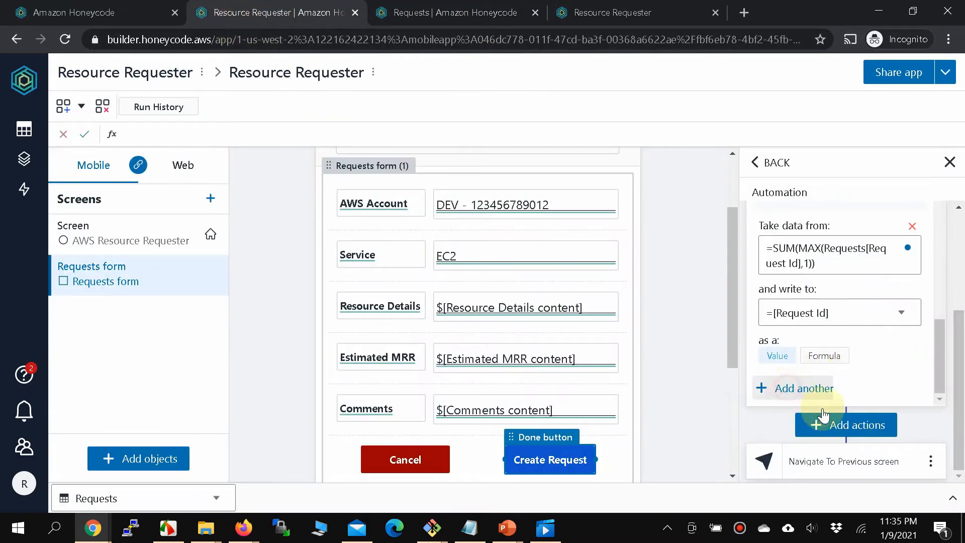
scroll(837, 382, "down", 2)
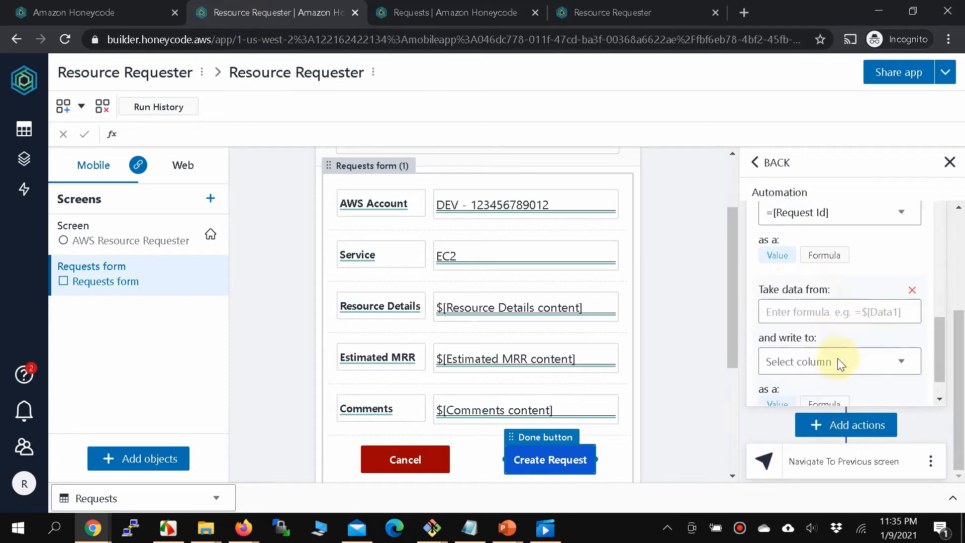
left_click(813, 317)
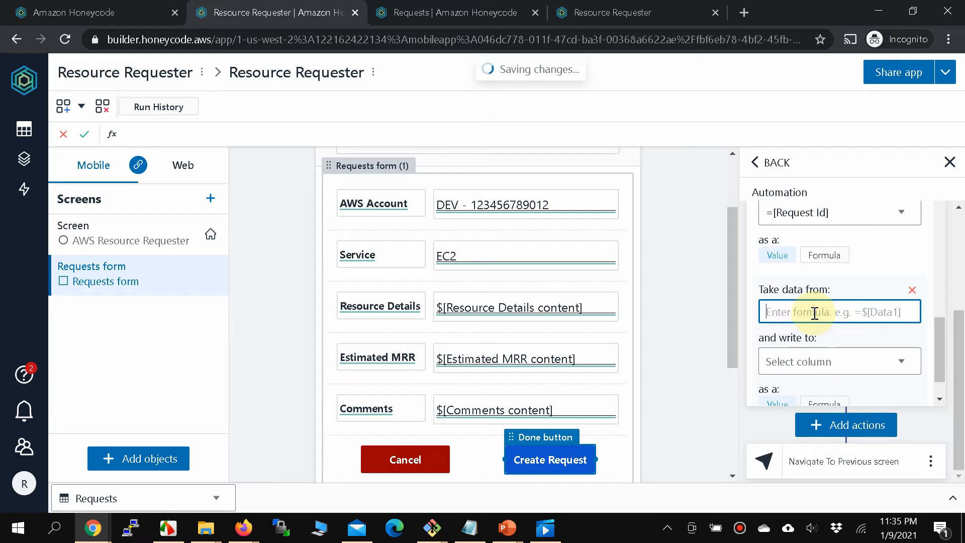
type("=")
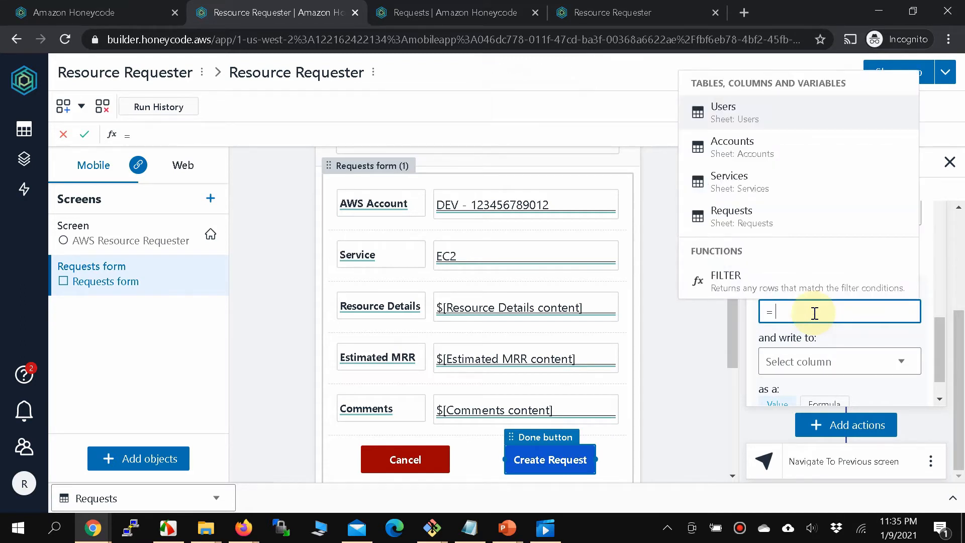
type("TODAU")
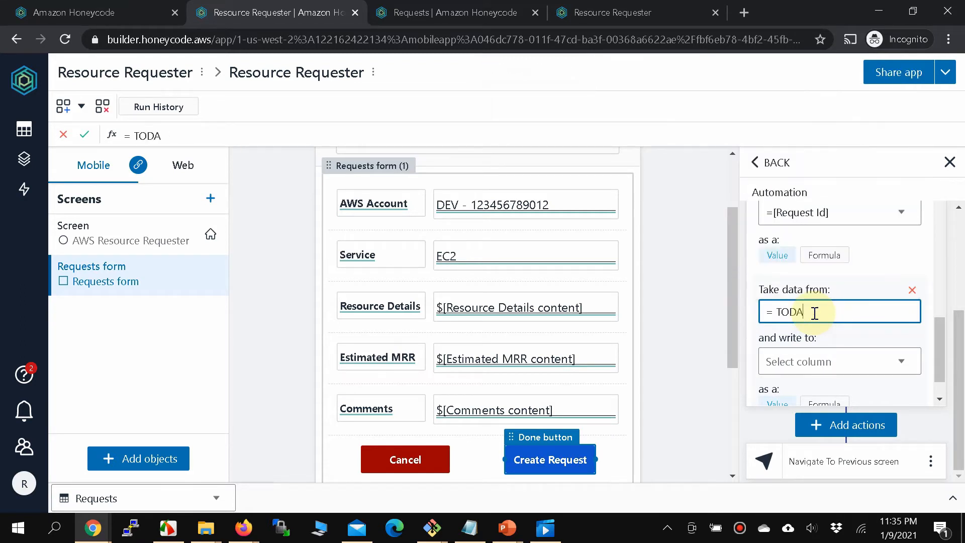
key("BackSpace")
type("Y()")
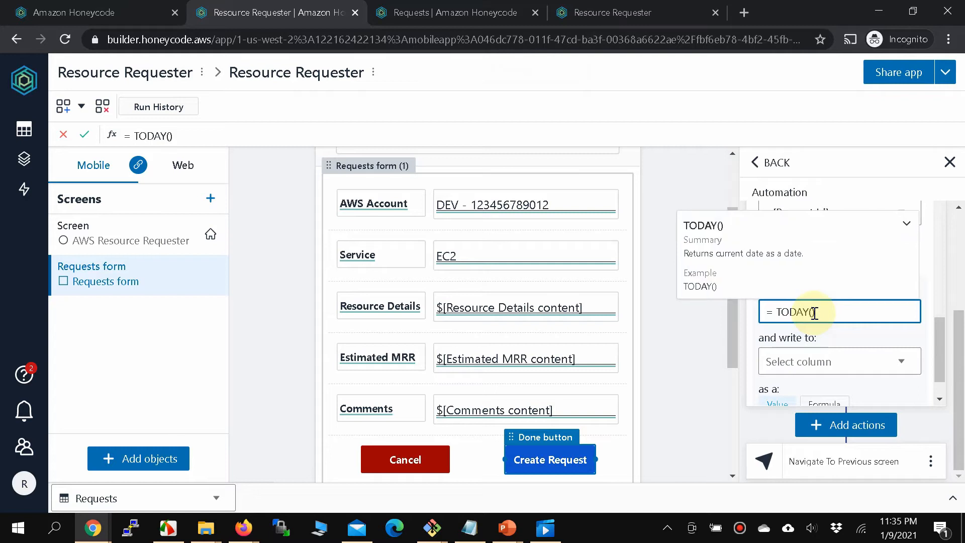
left_click(848, 372)
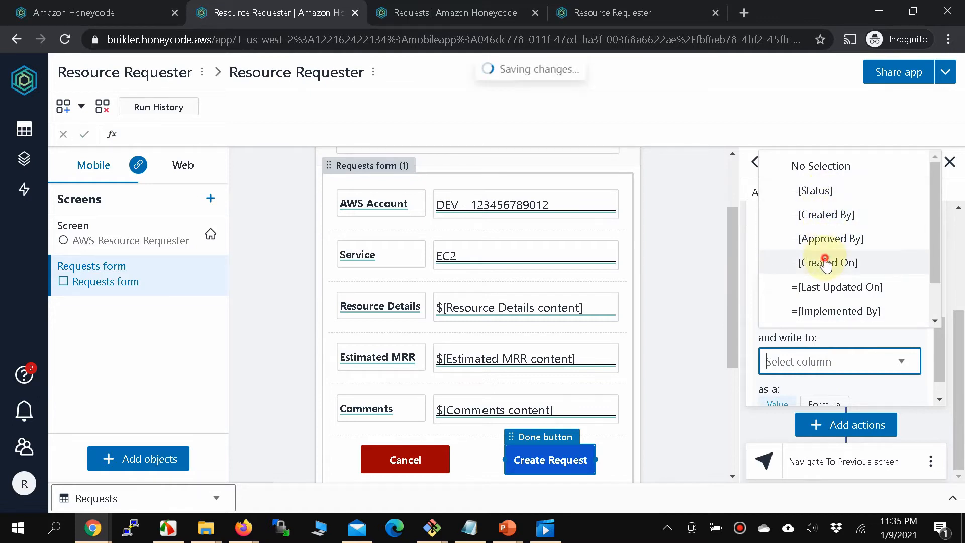
left_click(827, 263)
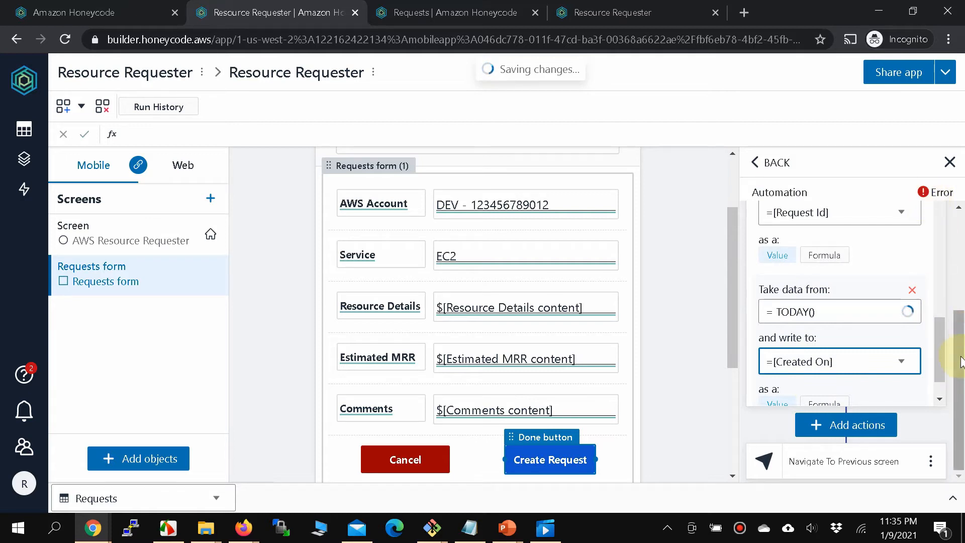
left_click_drag(943, 346, 941, 360)
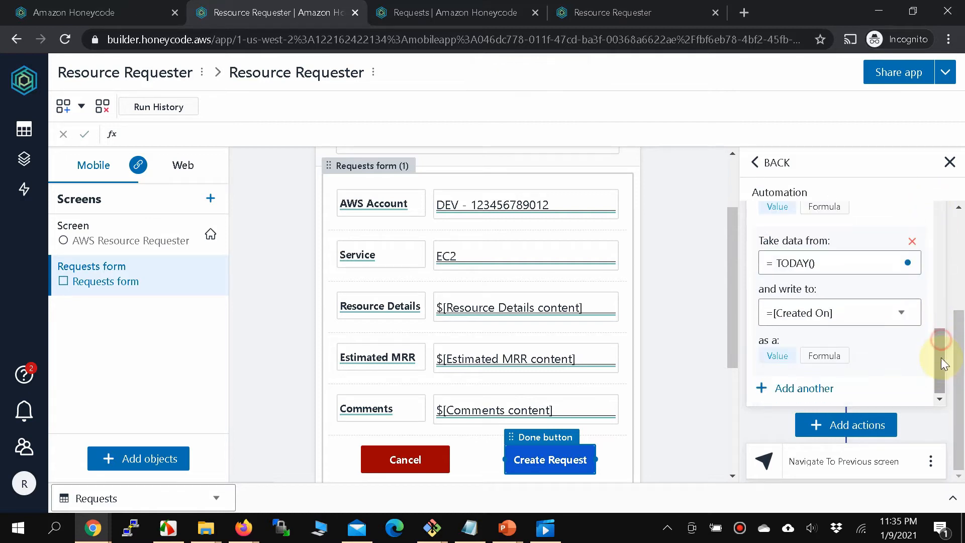
Add a mapping that writes =$[SYS_USER][Email] into the Created By column.
left_click(792, 390)
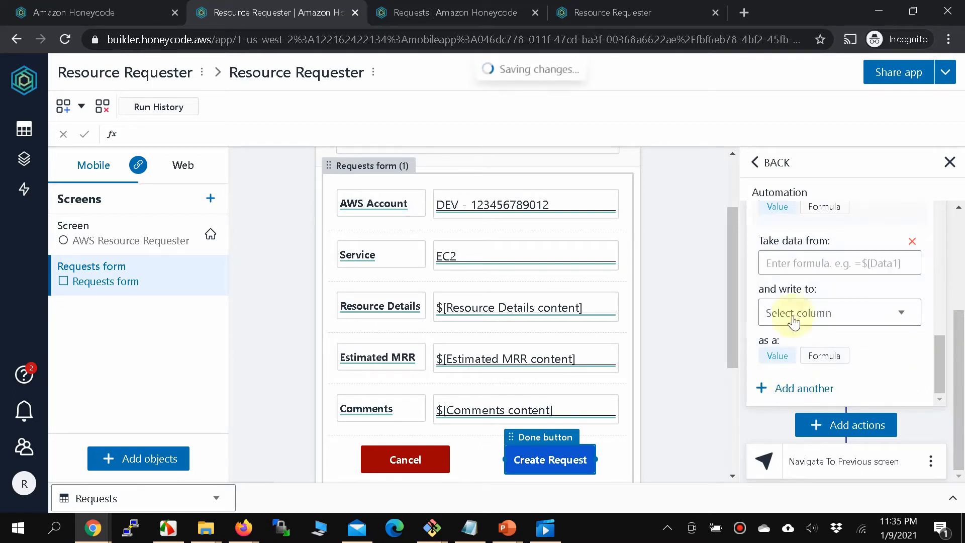
left_click(796, 266)
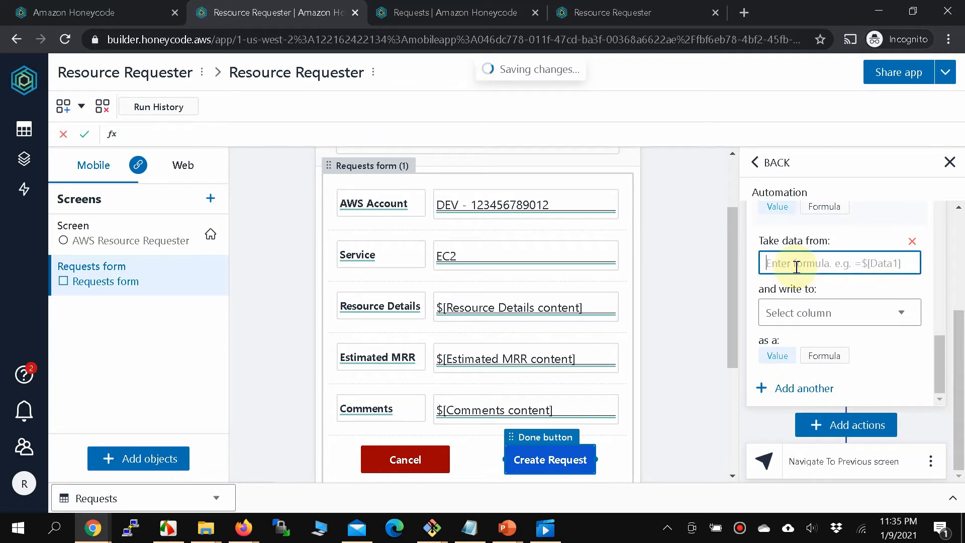
type("=")
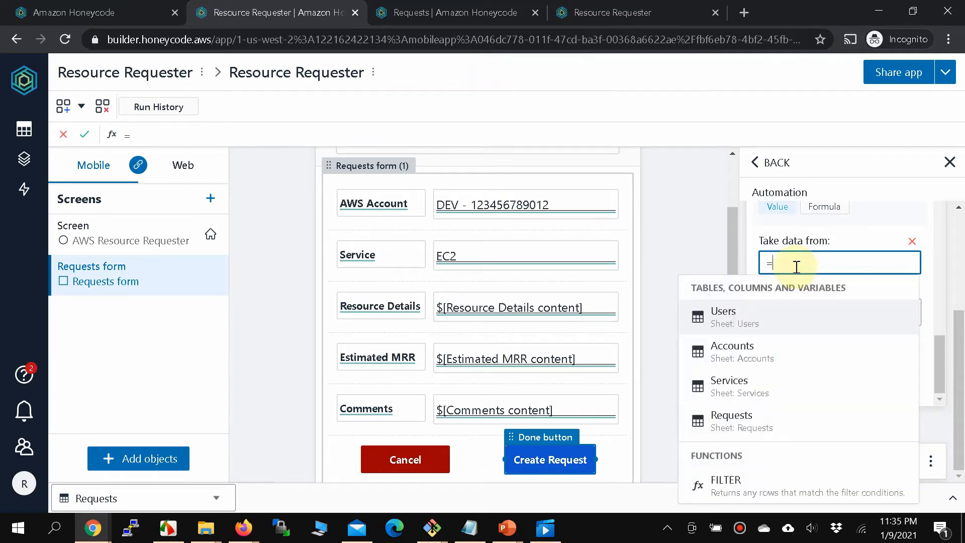
type("$")
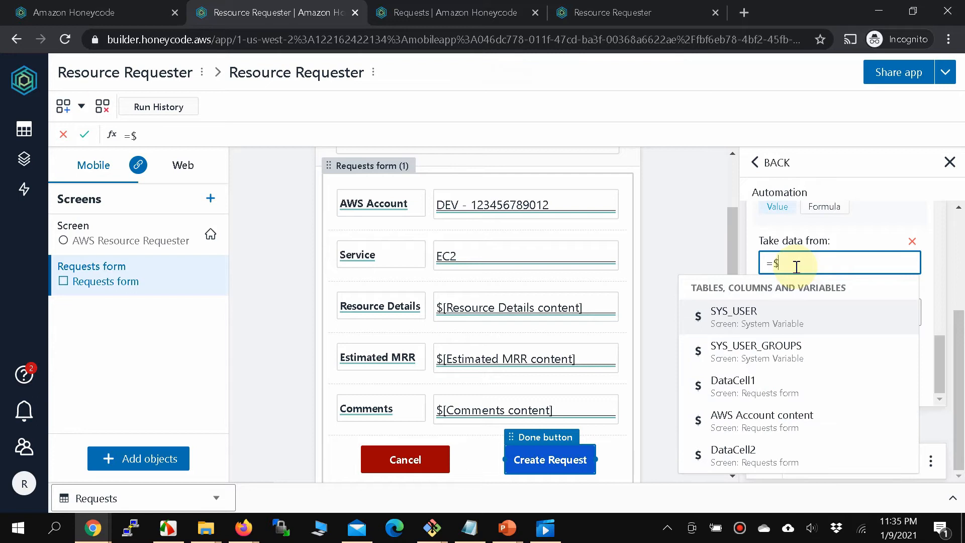
left_click(733, 316)
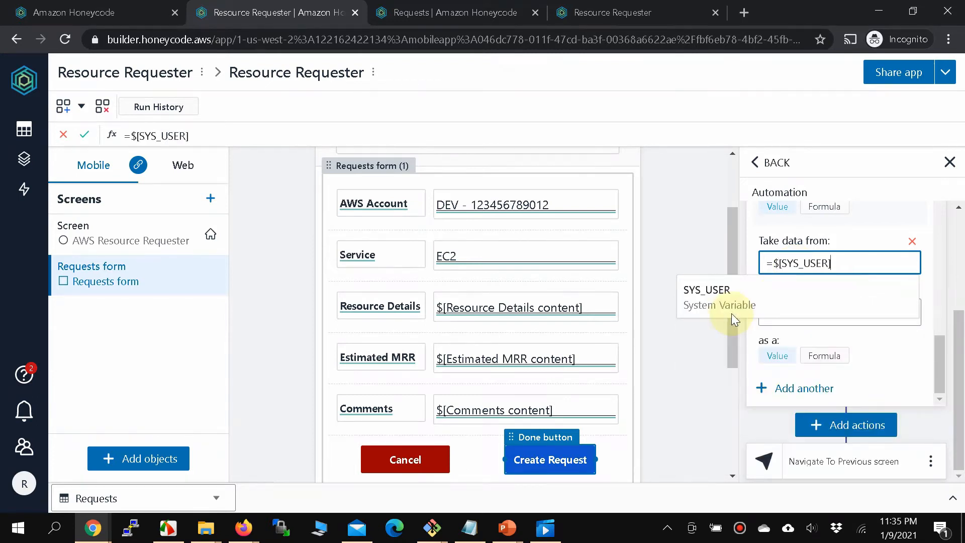
type("[E")
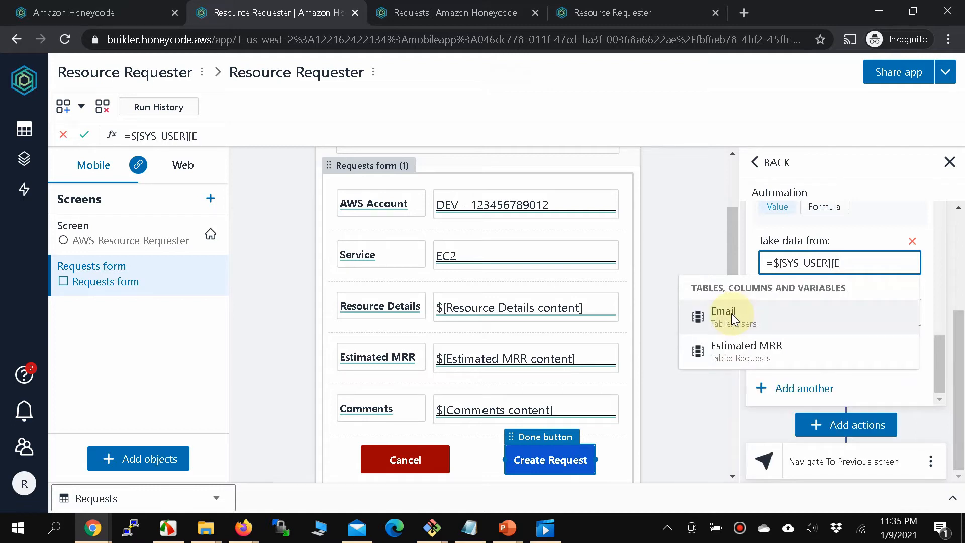
left_click(732, 313)
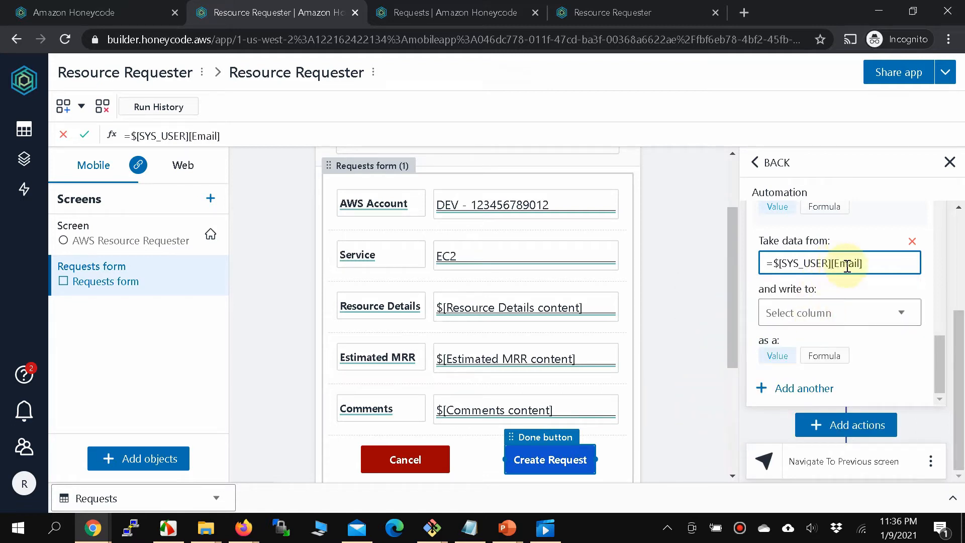
left_click(864, 314)
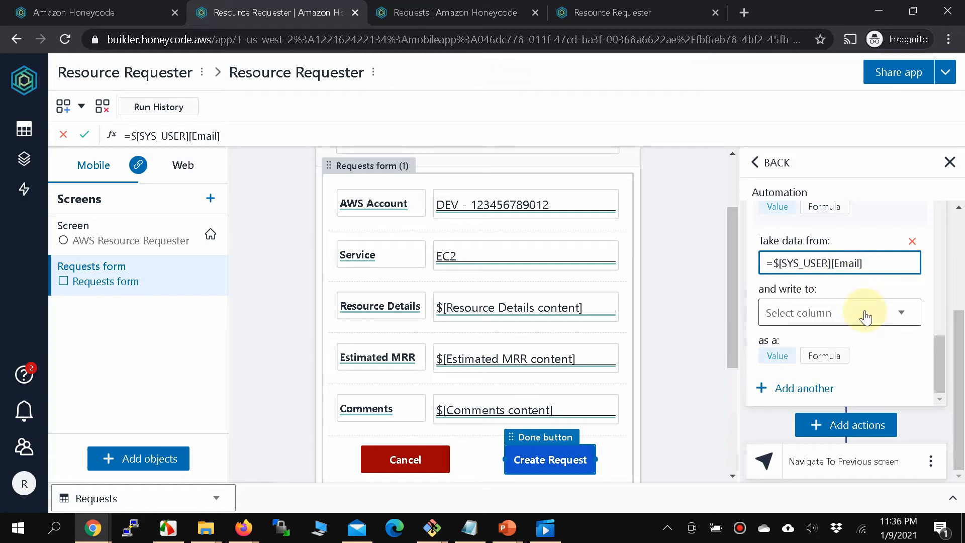
left_click(864, 316)
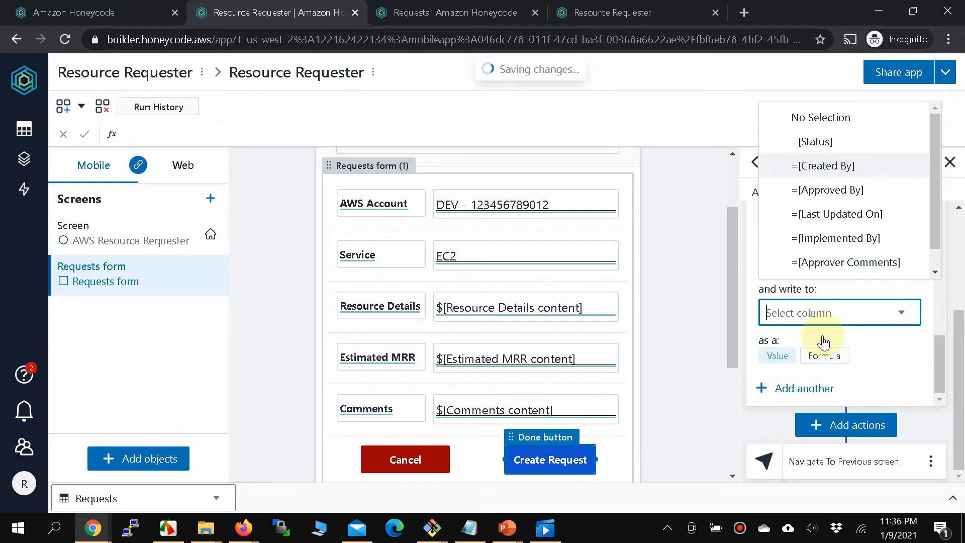
key("Return")
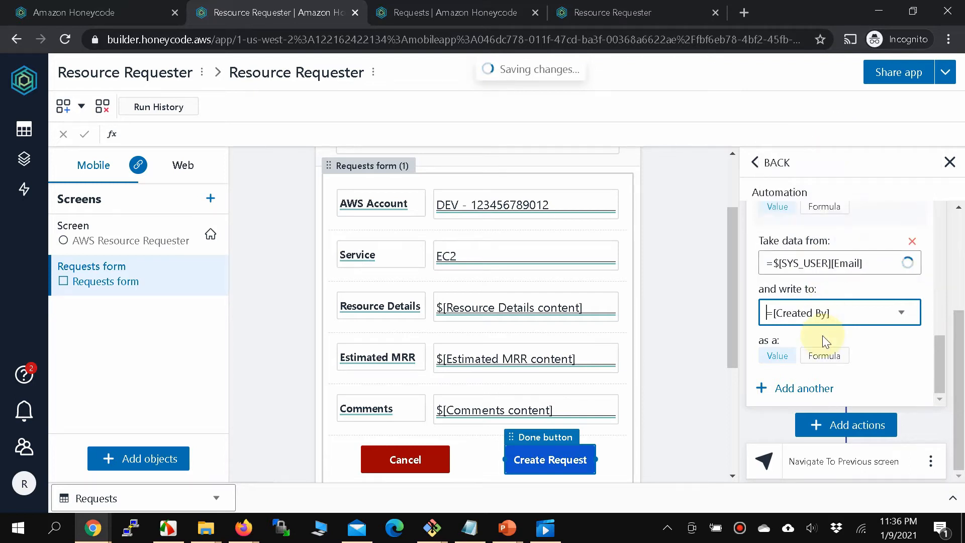
scroll(822, 336, "up", 3)
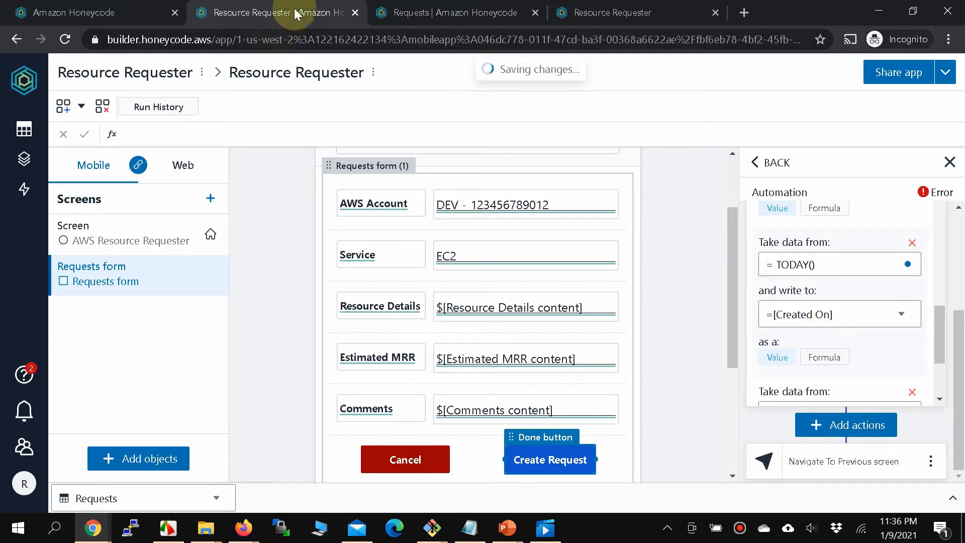
Add a mapping that writes the value Pending into the Status column.
left_click(478, 11)
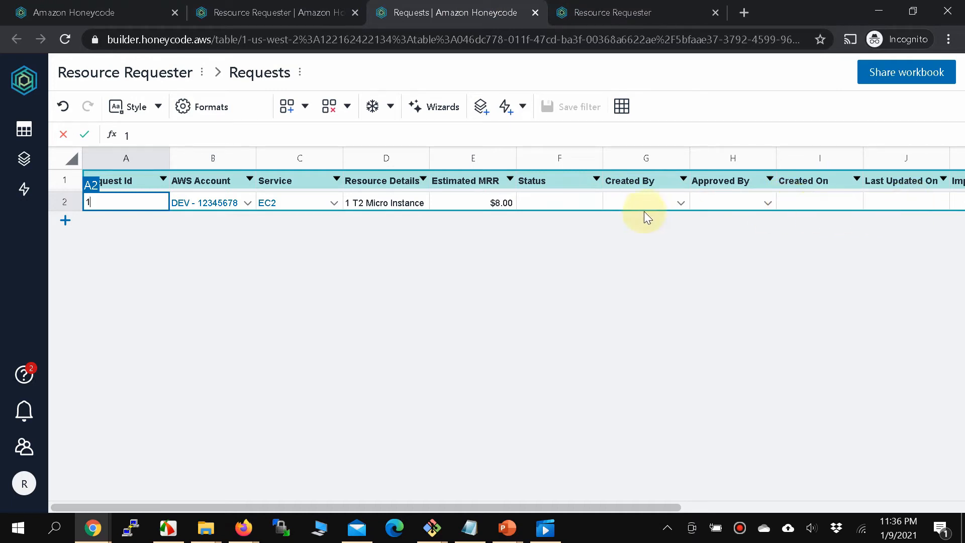
left_click(267, 12)
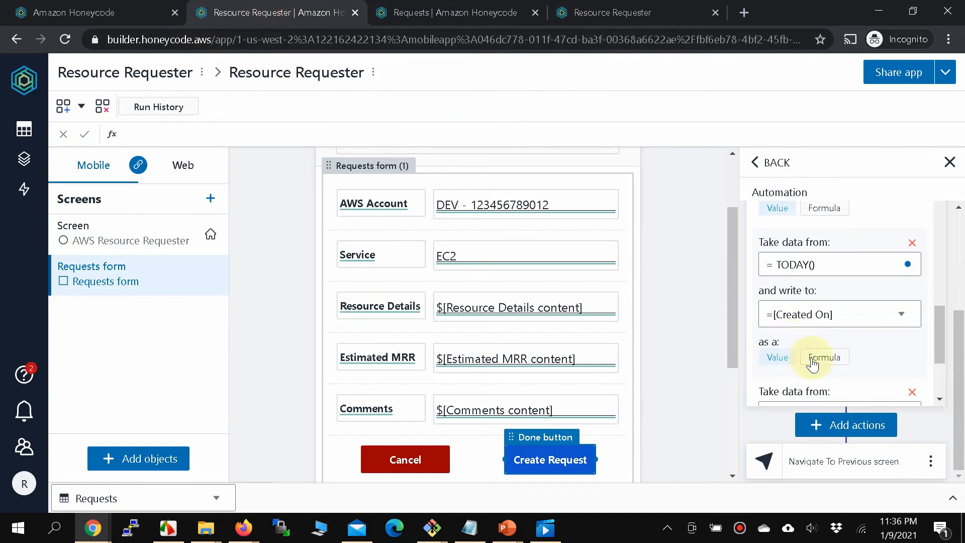
scroll(813, 363, "down", 3)
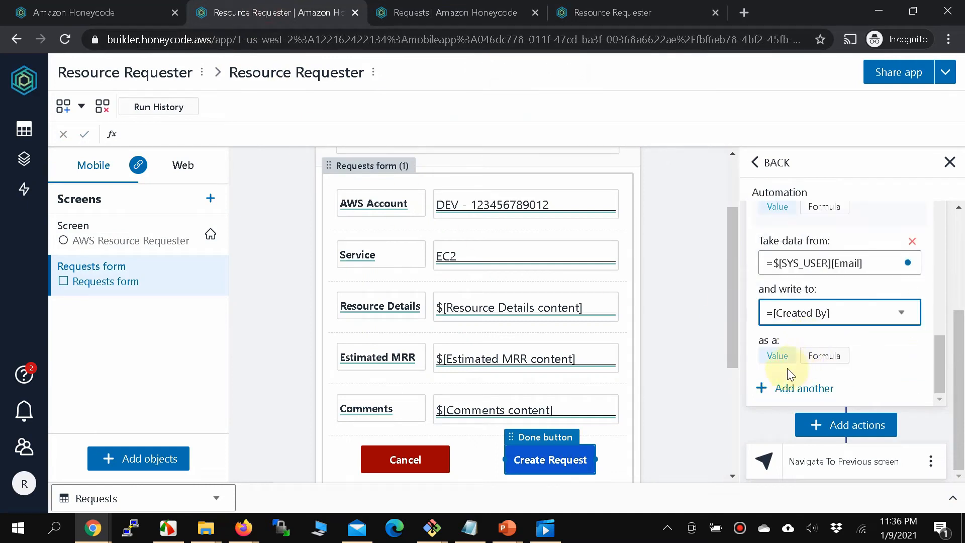
left_click(787, 388)
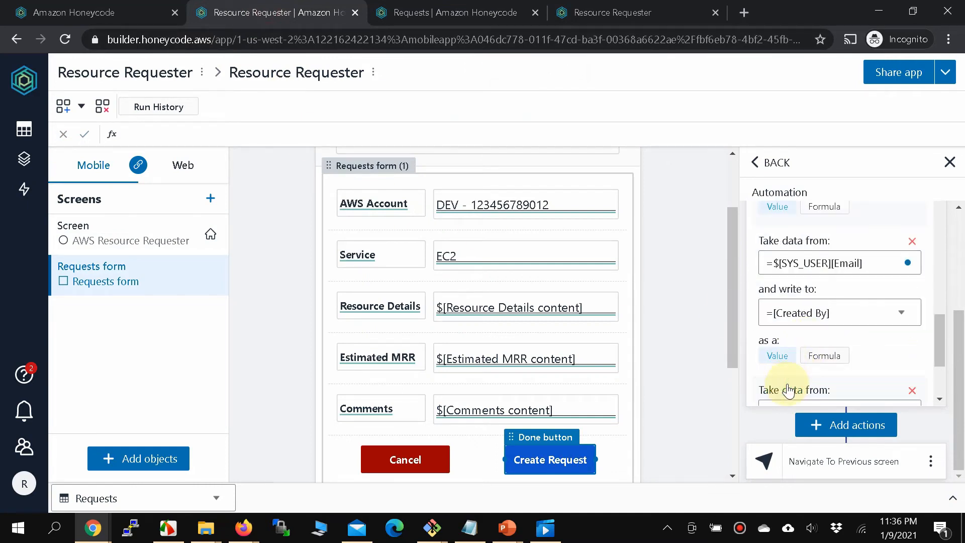
scroll(788, 390, "down", 3)
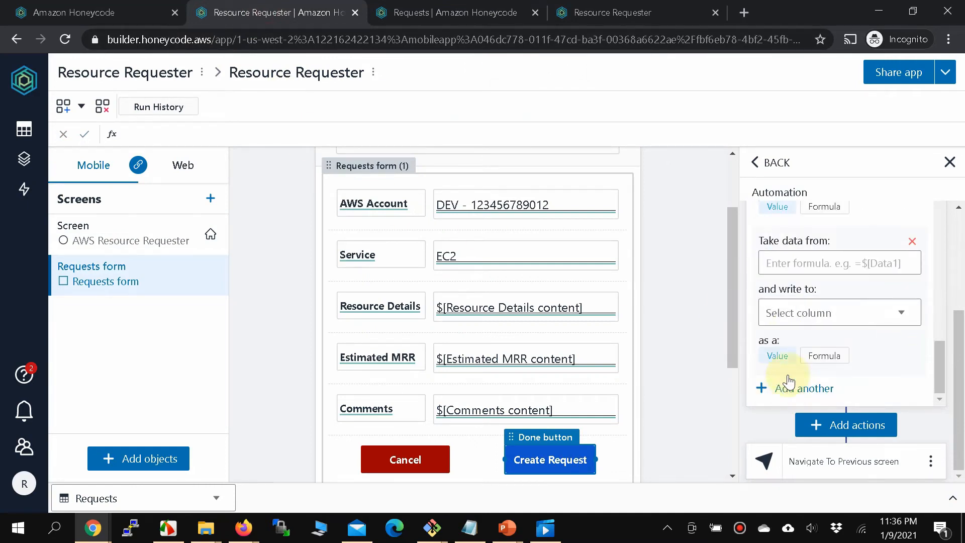
left_click(797, 268)
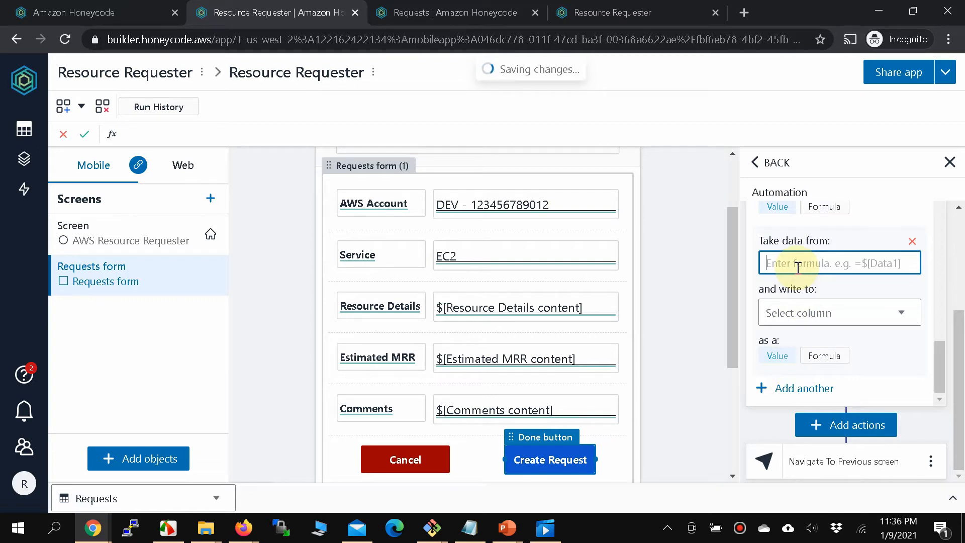
type("Pending")
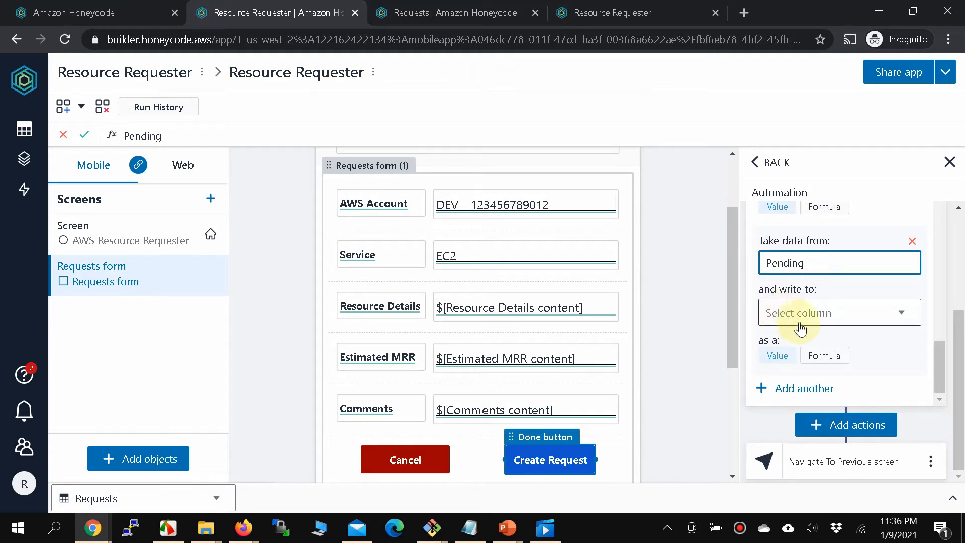
left_click(782, 315)
left_click(822, 383)
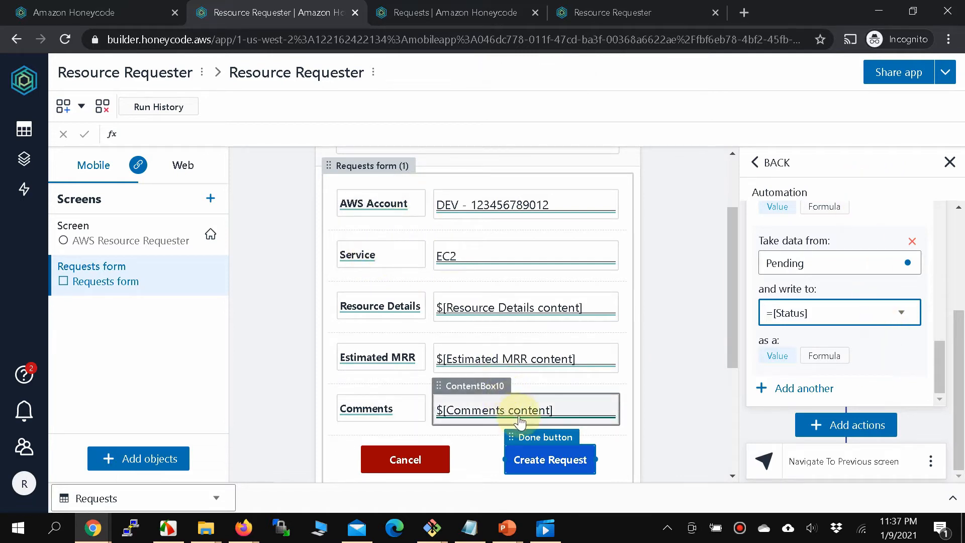
Scroll through the Create Request automation to review all its column mappings.
left_click_drag(959, 323, 960, 354)
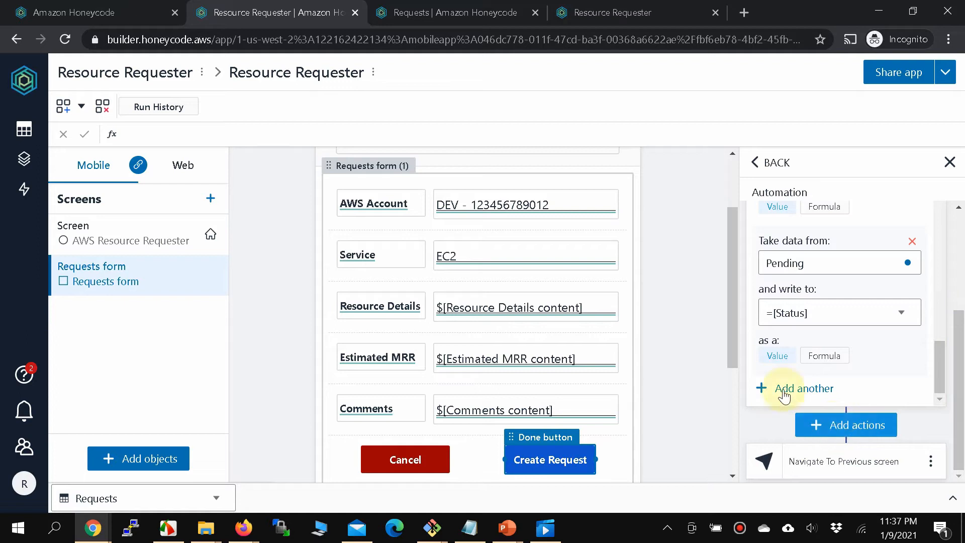
scroll(784, 392, "up", 1)
scroll(784, 392, "up", 20)
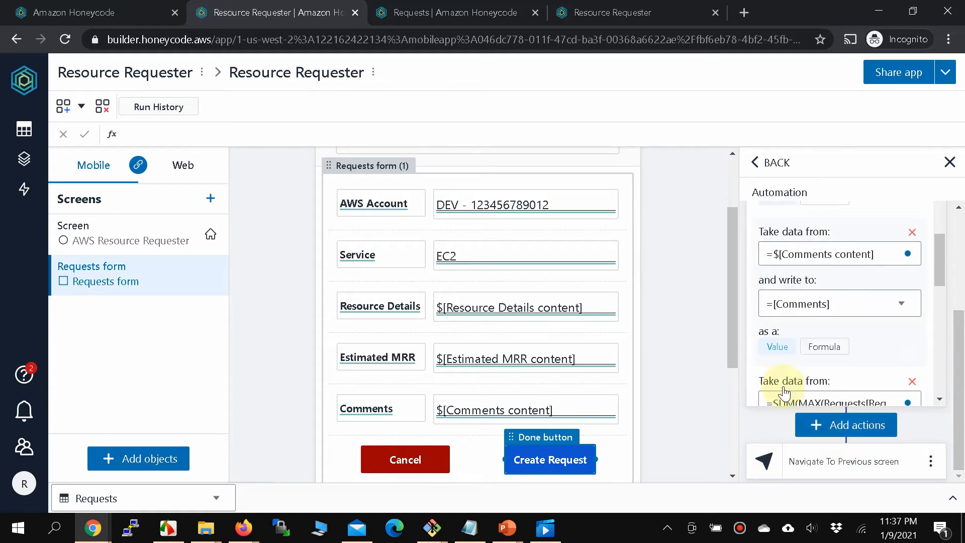
scroll(784, 387, "down", 10)
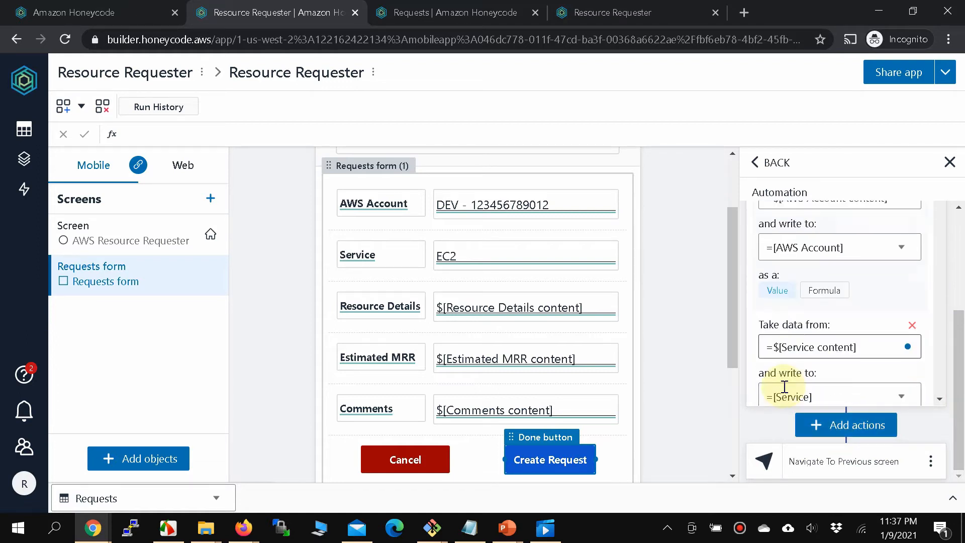
scroll(783, 387, "down", 2)
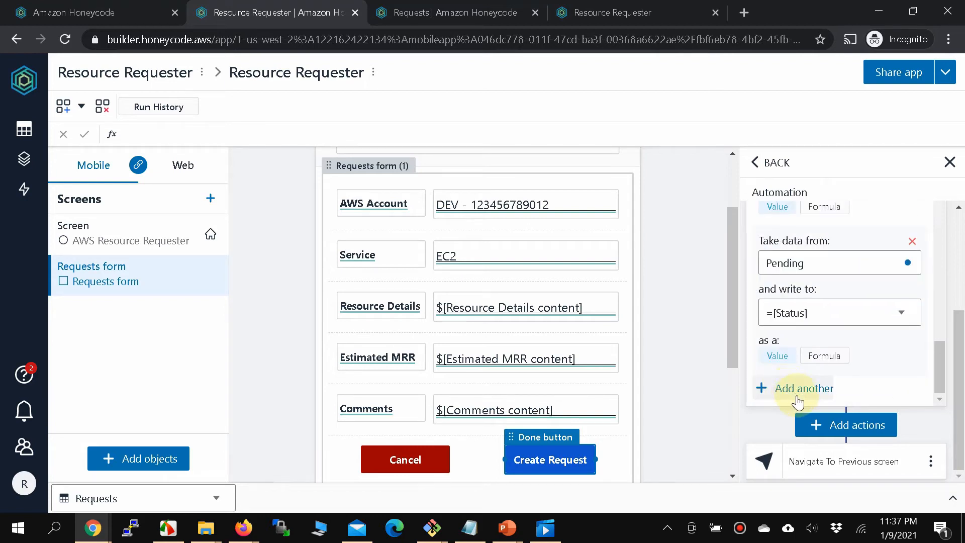
Add a Notify step and paste the approver's e-mail address as its recipient.
left_click(830, 426)
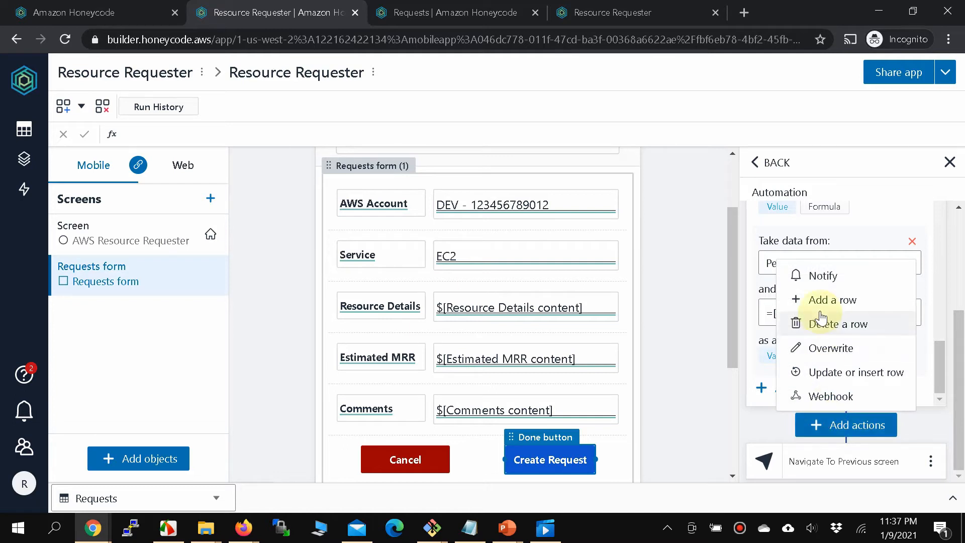
left_click(823, 275)
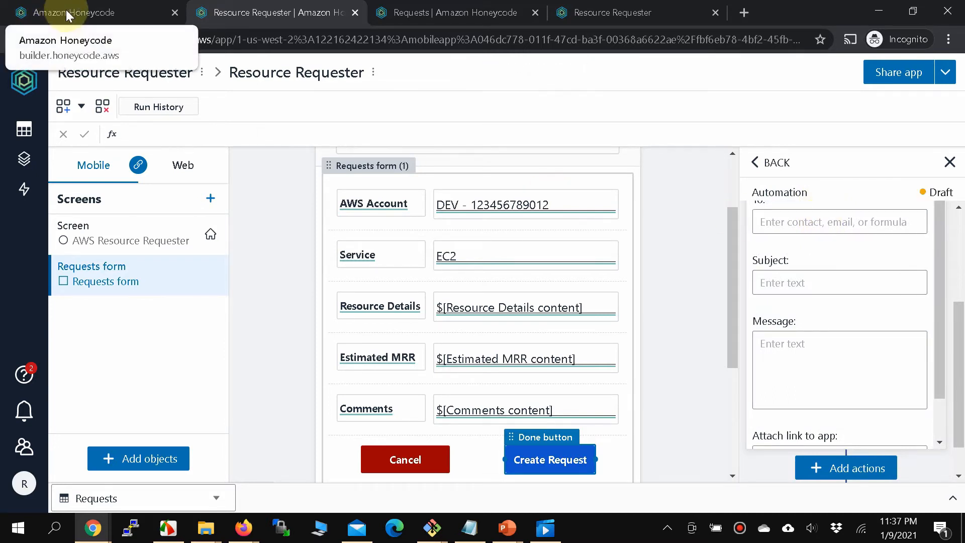
right_click(23, 134)
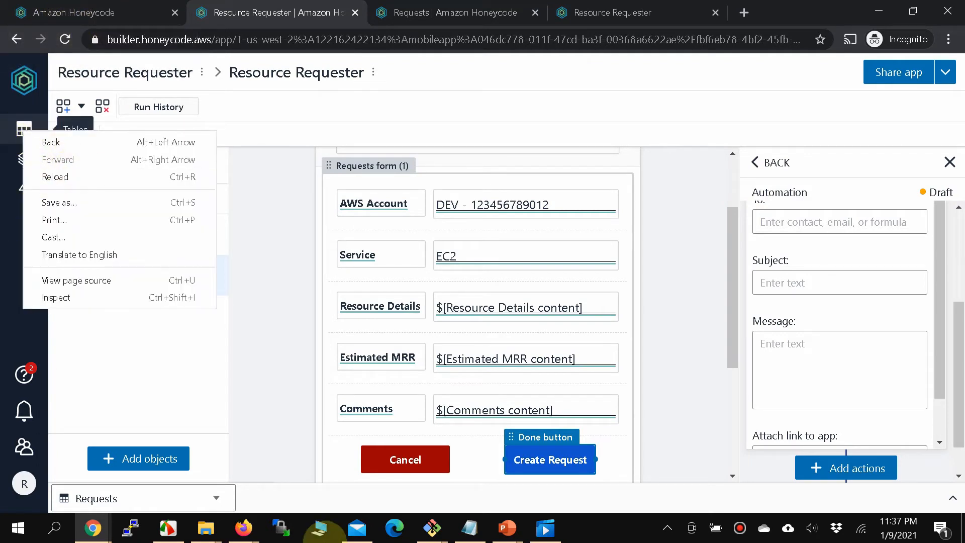
left_click(468, 527)
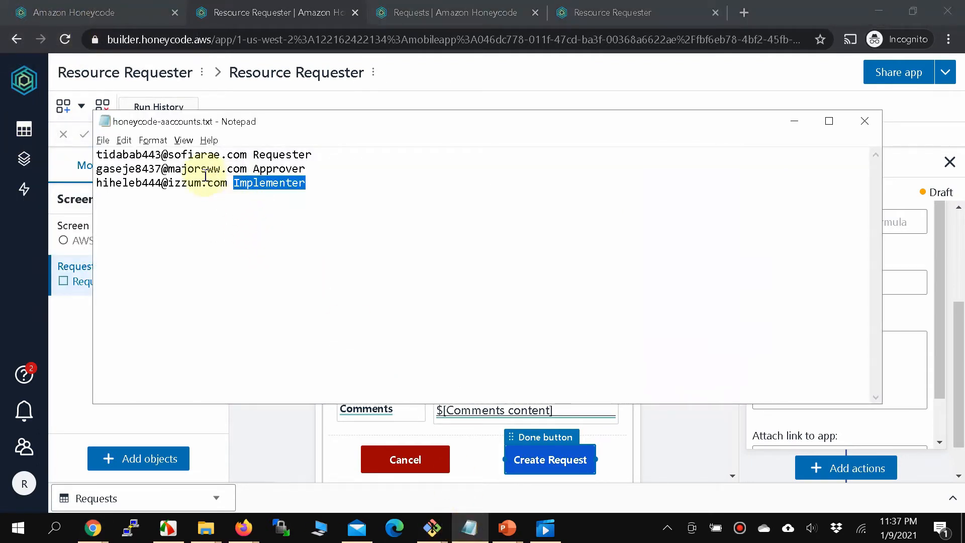
left_click_drag(246, 169, 94, 166)
key("ctrl+c")
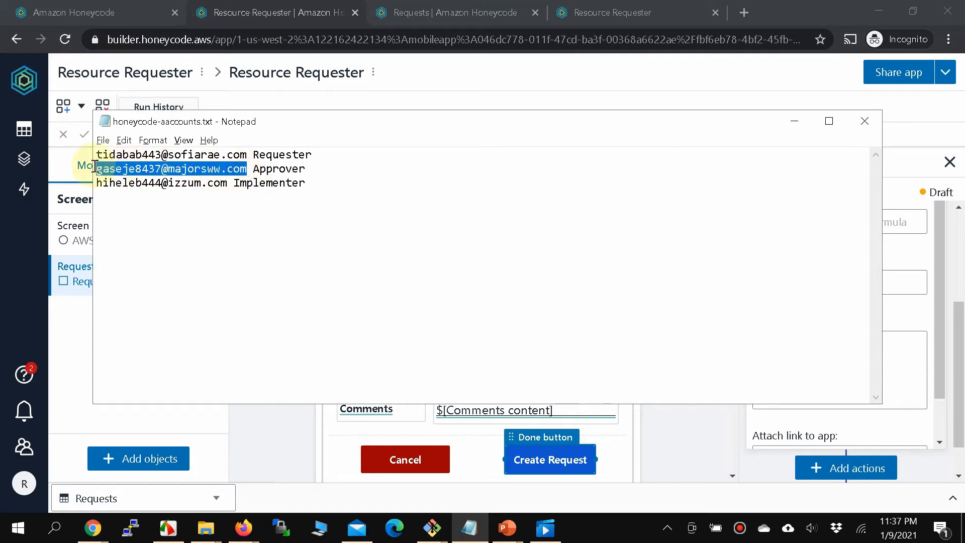
left_click(918, 250)
left_click(878, 221)
key("ctrl+v")
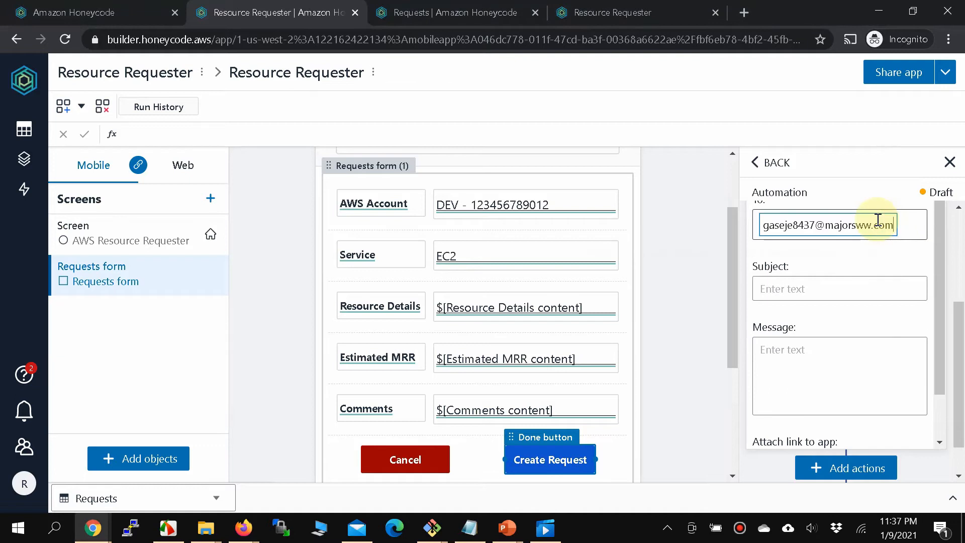
left_click(847, 295)
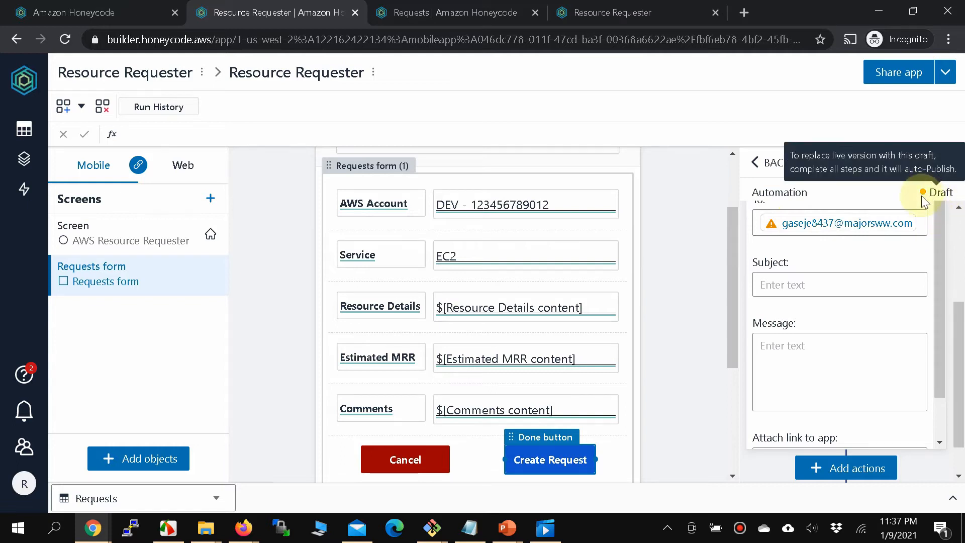
Set the notification subject to 'A Request To Be Approved' and attach a link to Resource Requester.
left_click(812, 280)
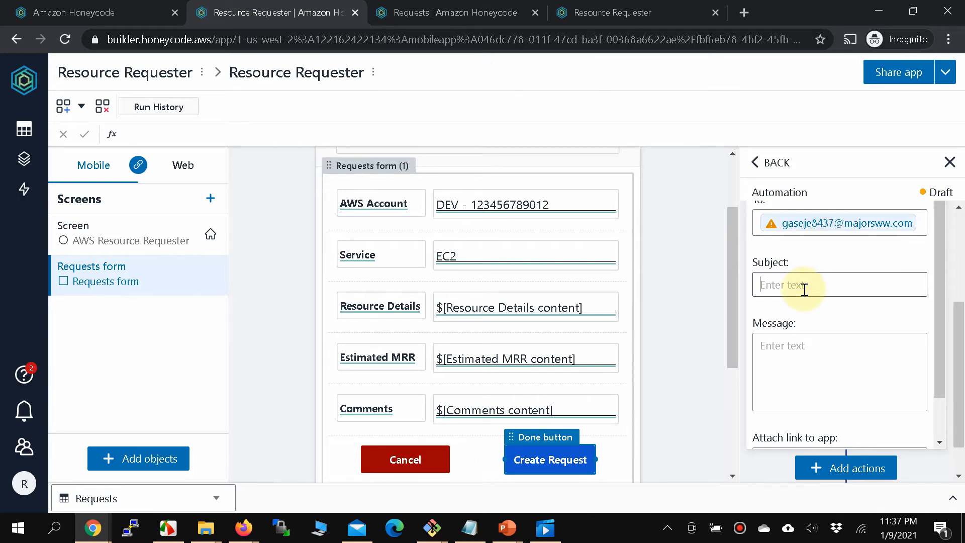
type("A Request To Be Approved")
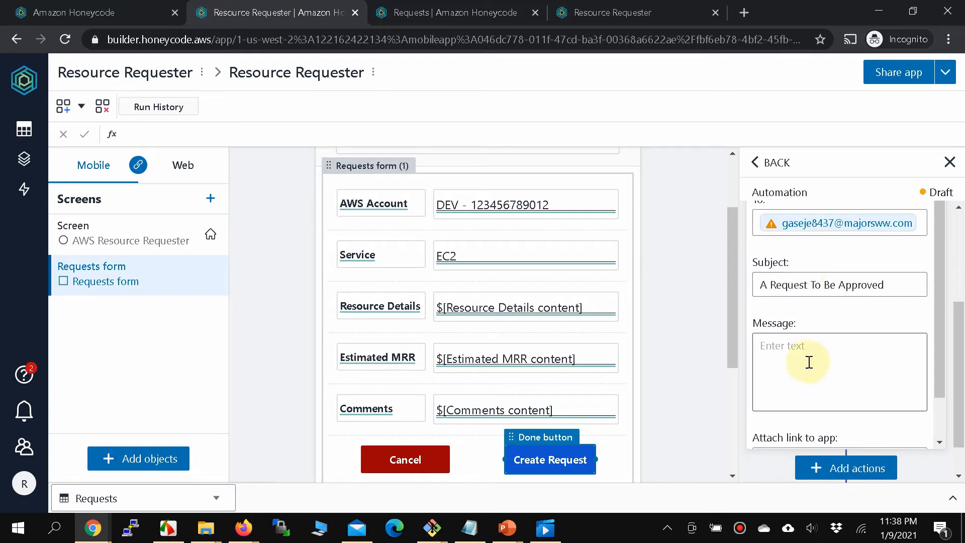
scroll(806, 363, "down", 1)
left_click(804, 410)
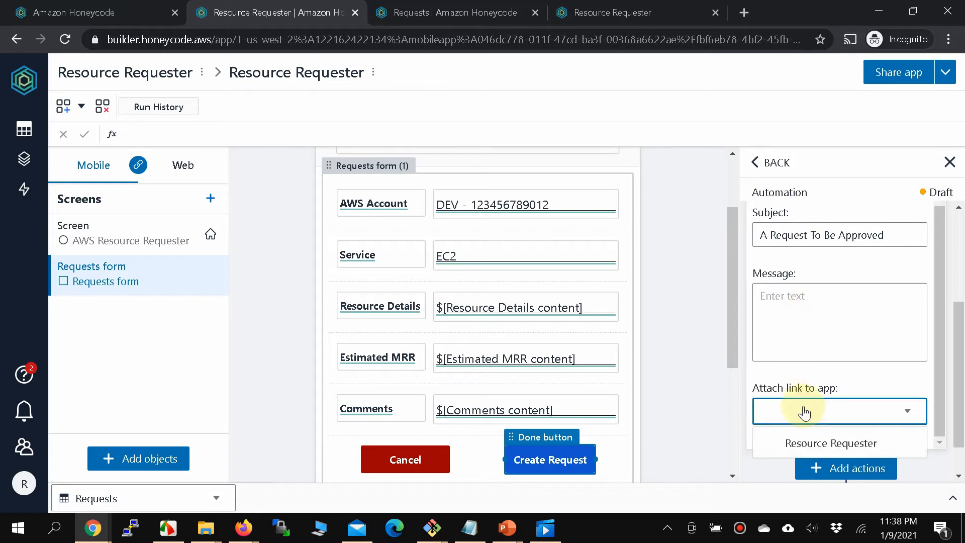
left_click(808, 442)
scroll(821, 388, "down", 1)
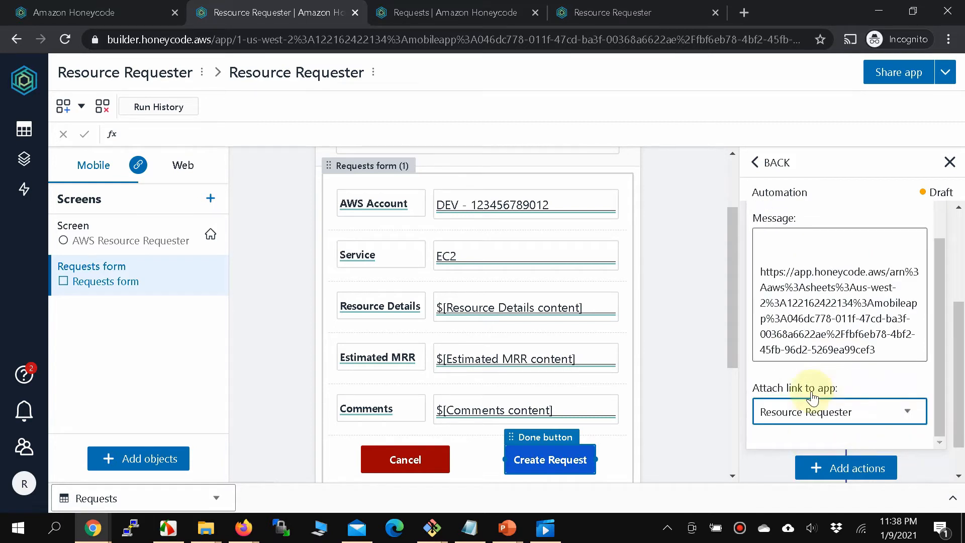
scroll(841, 330, "up", 2)
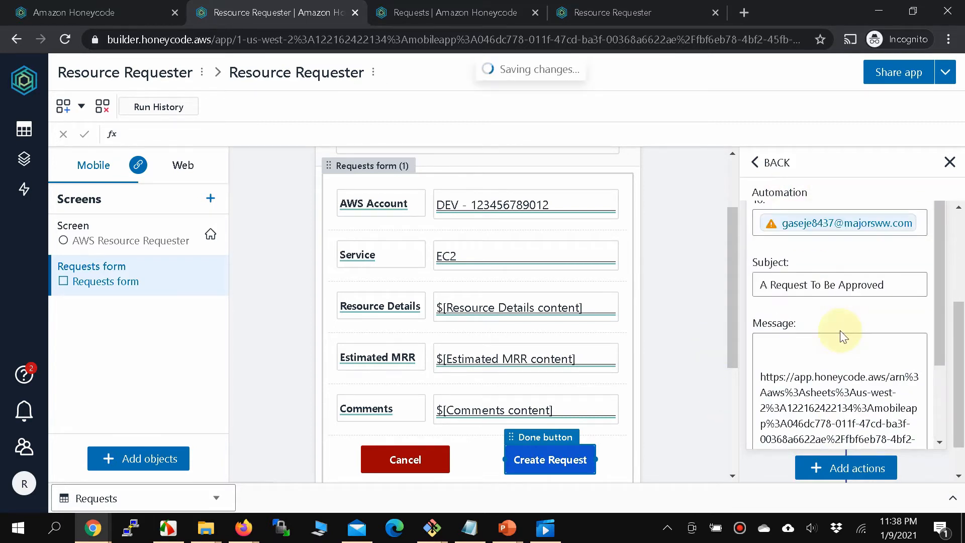
scroll(840, 331, "up", 3)
scroll(834, 338, "up", 2)
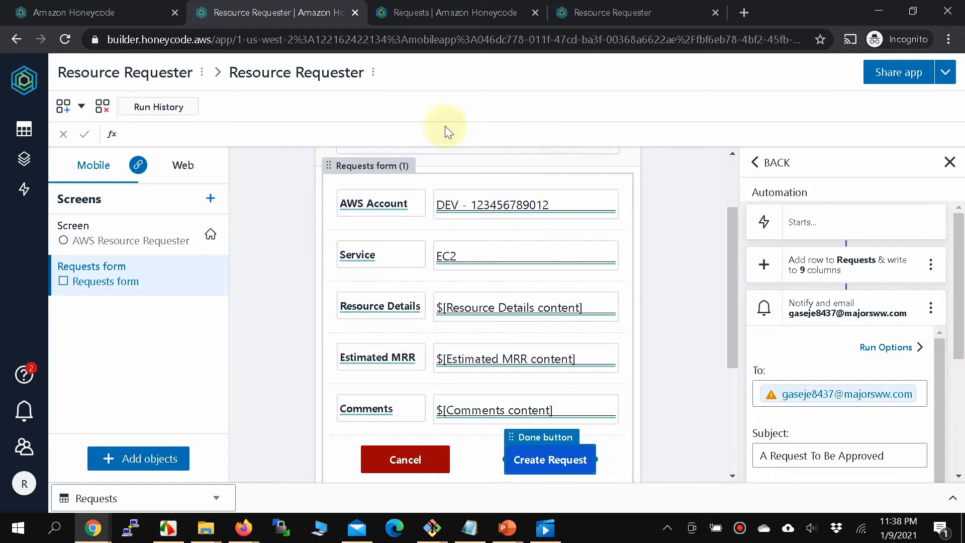
Reload the running Resource Requester app so it picks up the automation changes.
left_click(422, 11)
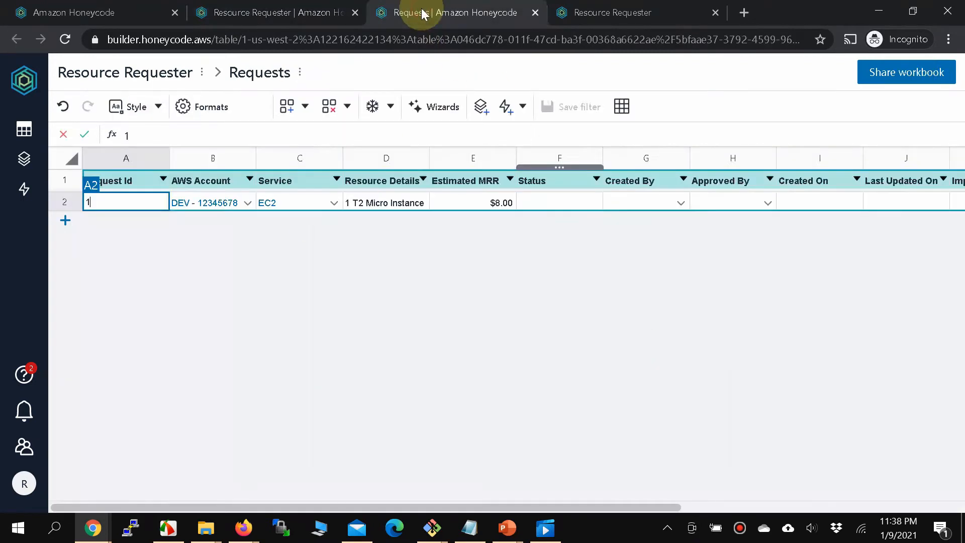
left_click(636, 20)
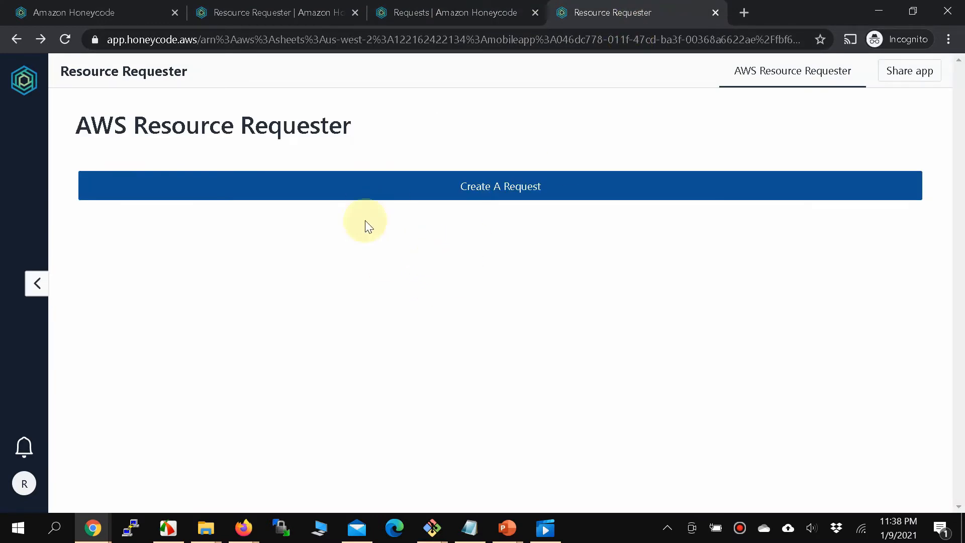
left_click(60, 42)
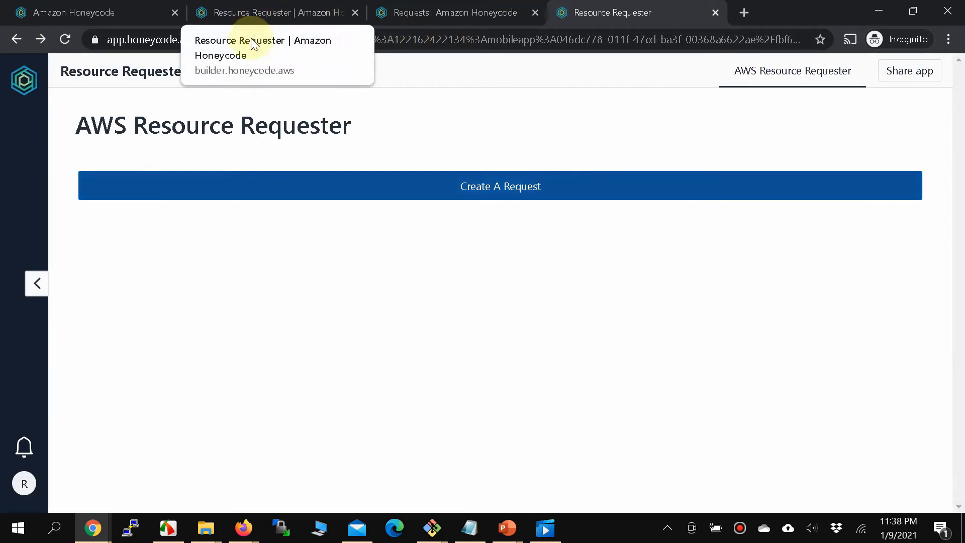
left_click(276, 16)
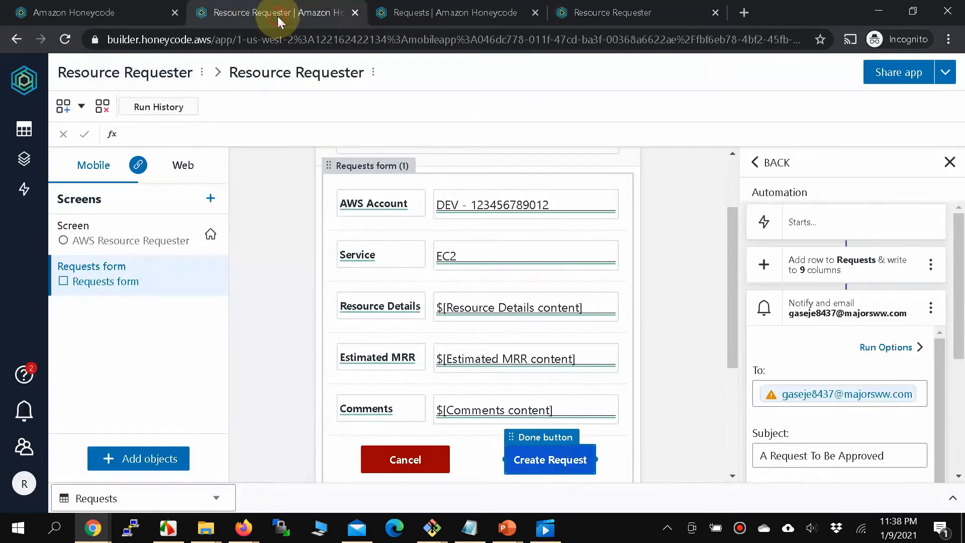
left_click(384, 19)
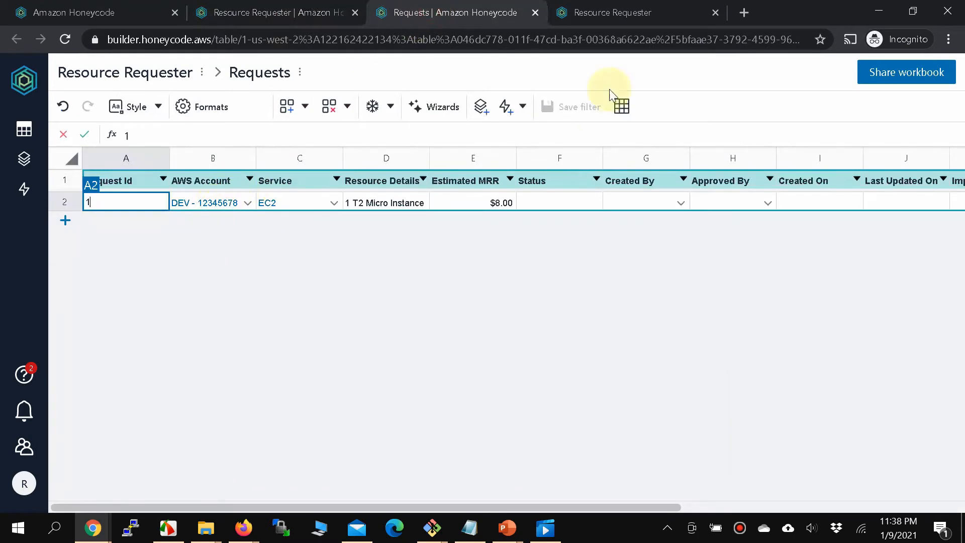
left_click(631, 11)
Submit a DEV EC2 request for '1 T2 Medium Instance', MRR 12, comment 'Will shut it down when not need'.
left_click(518, 180)
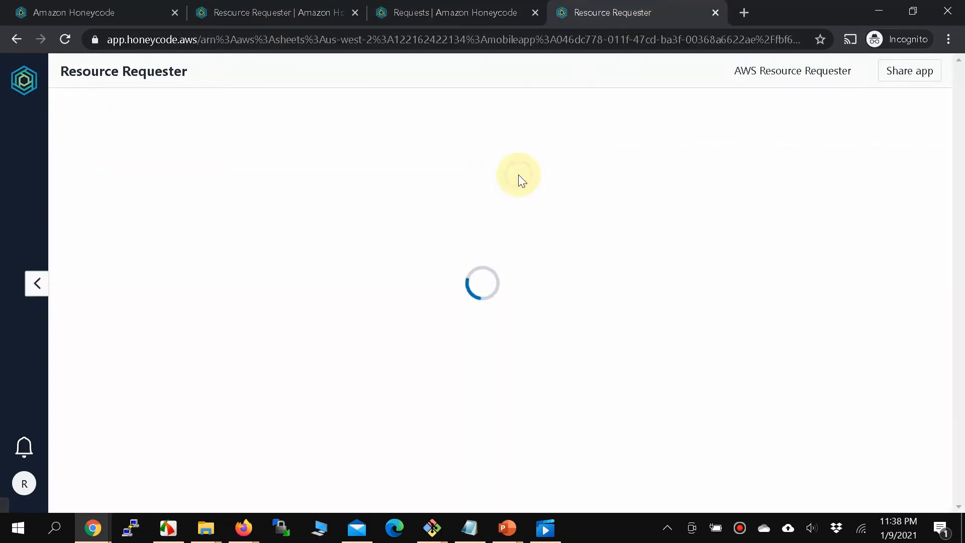
left_click(502, 187)
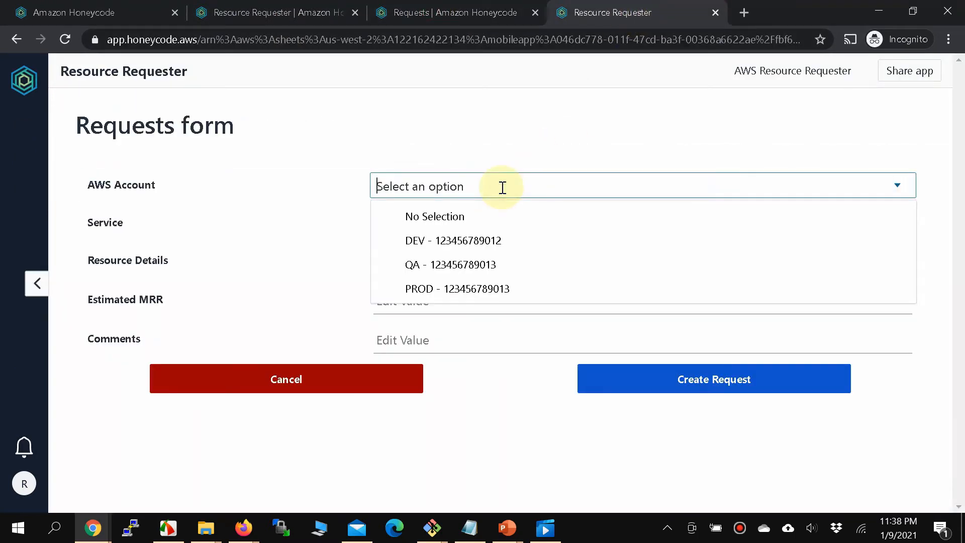
left_click(414, 241)
left_click(395, 223)
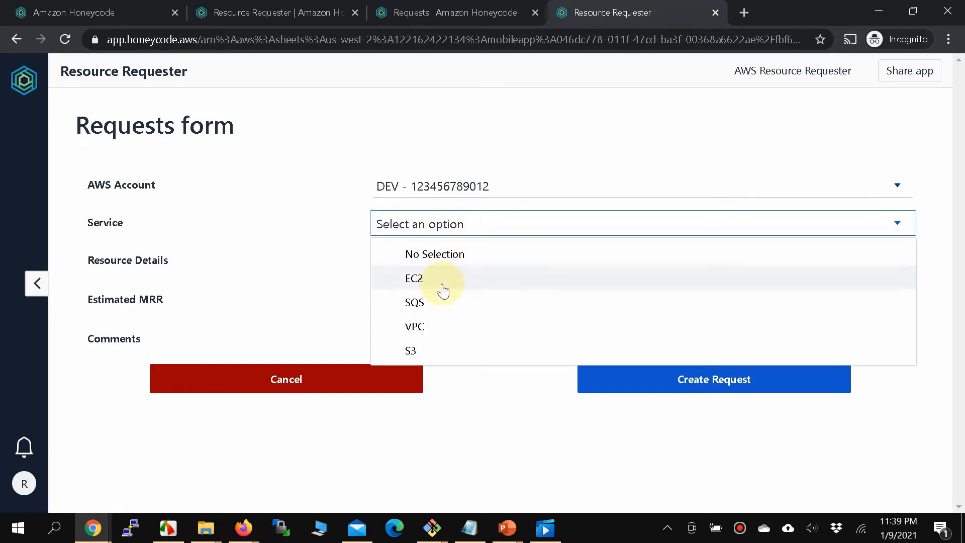
left_click(442, 283)
left_click(445, 266)
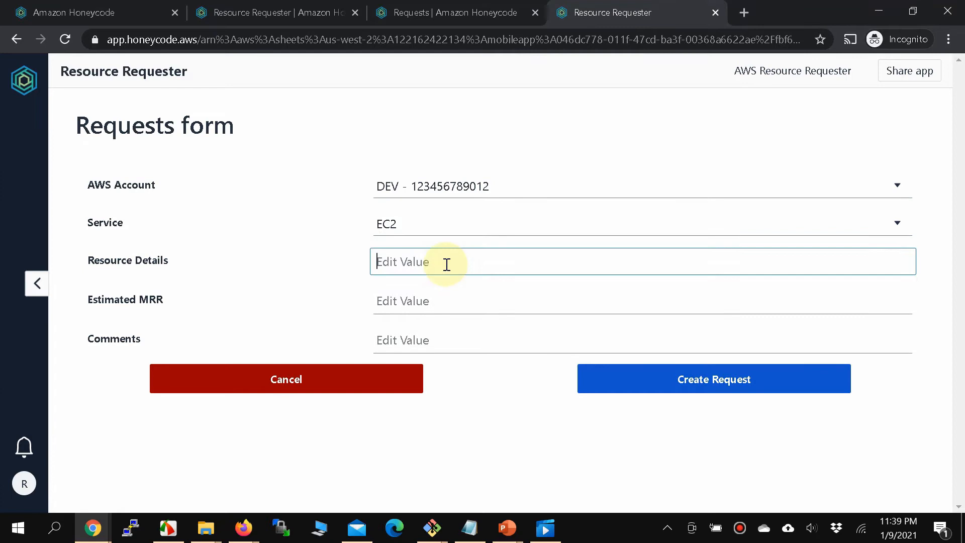
type("1 T2 Medium Instance")
key("Tab")
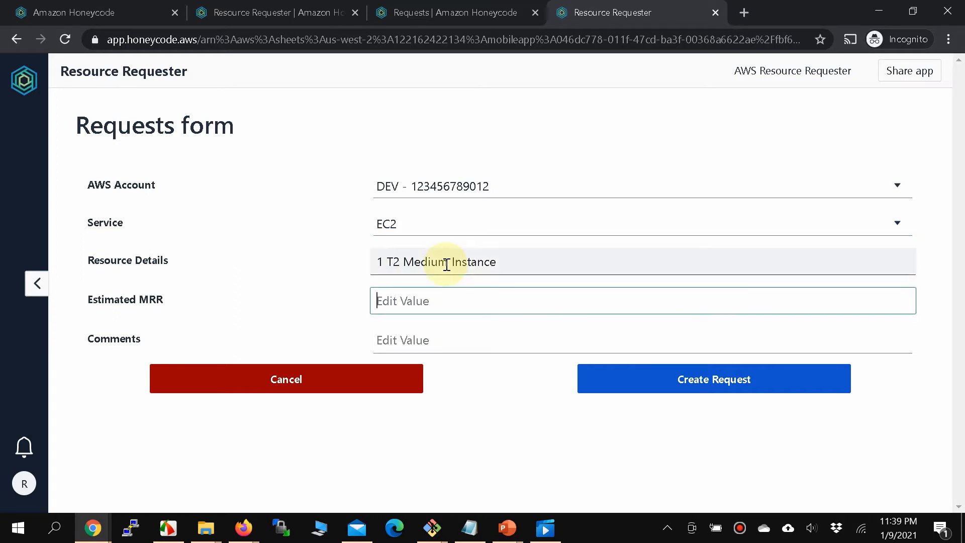
type("12")
key("Tab")
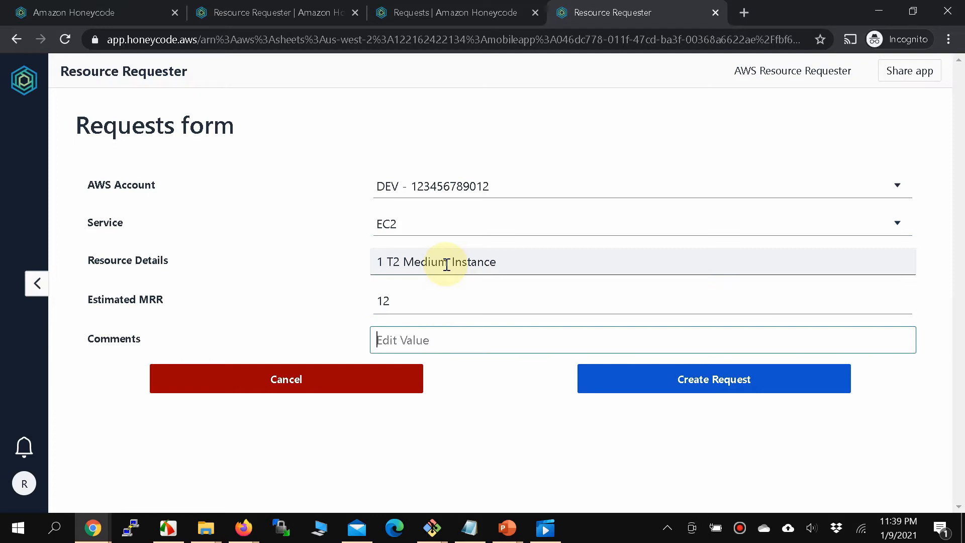
type("Will shut it down wh")
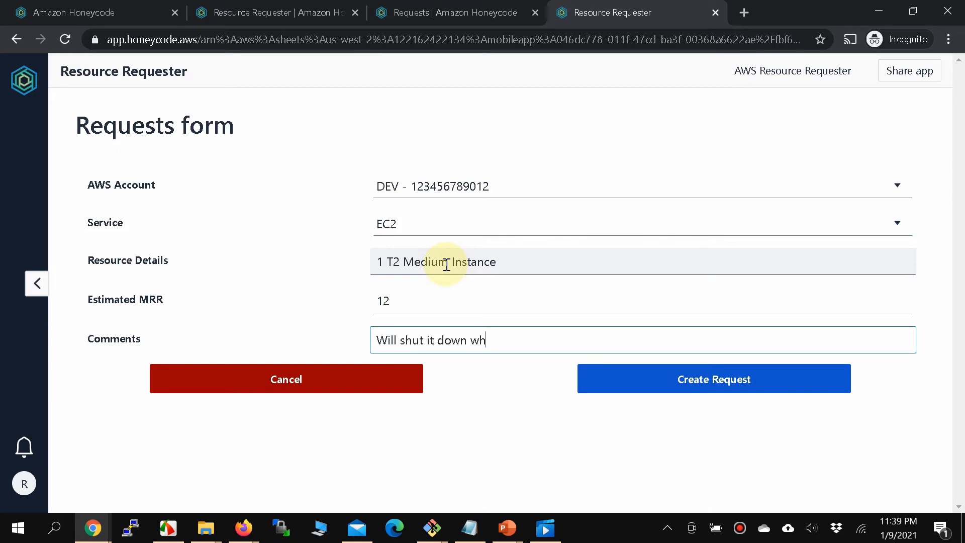
type("en not needed")
left_click(695, 380)
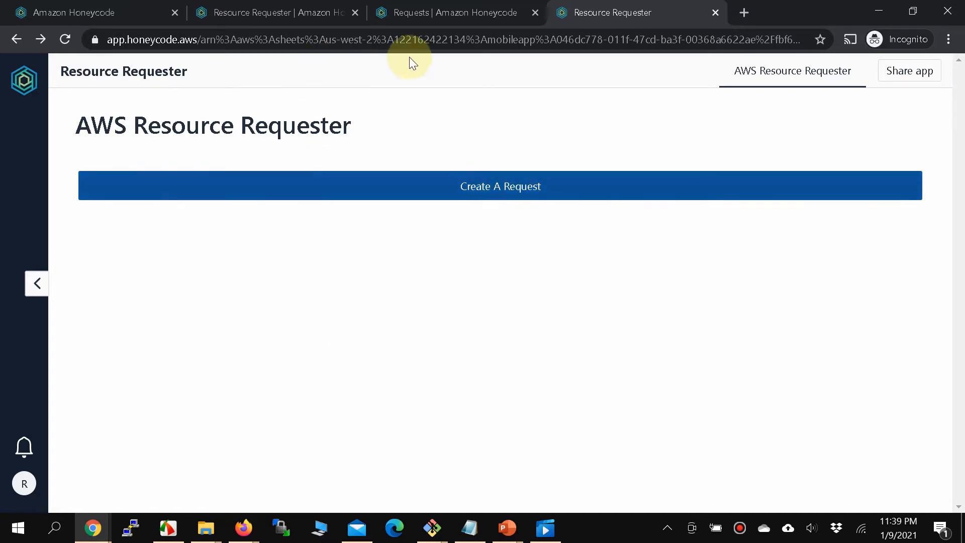
Review Request Id 1's Pending row in the Requests table, widening the Created By column.
left_click(408, 15)
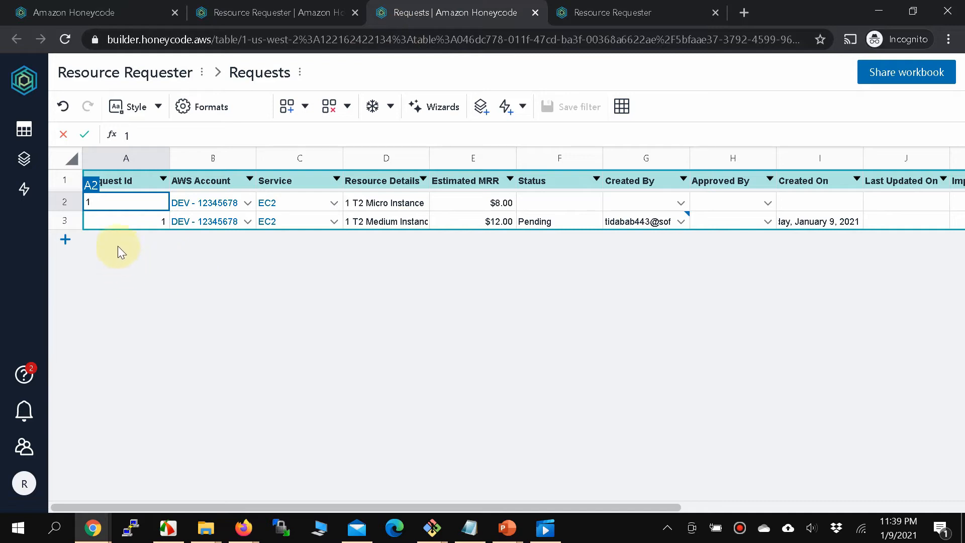
left_click(118, 225)
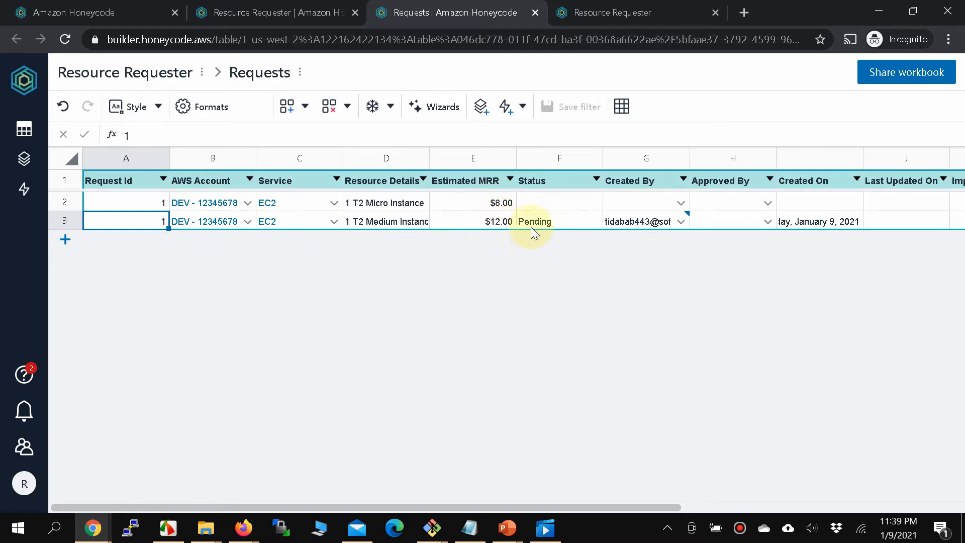
left_click_drag(523, 506, 666, 508)
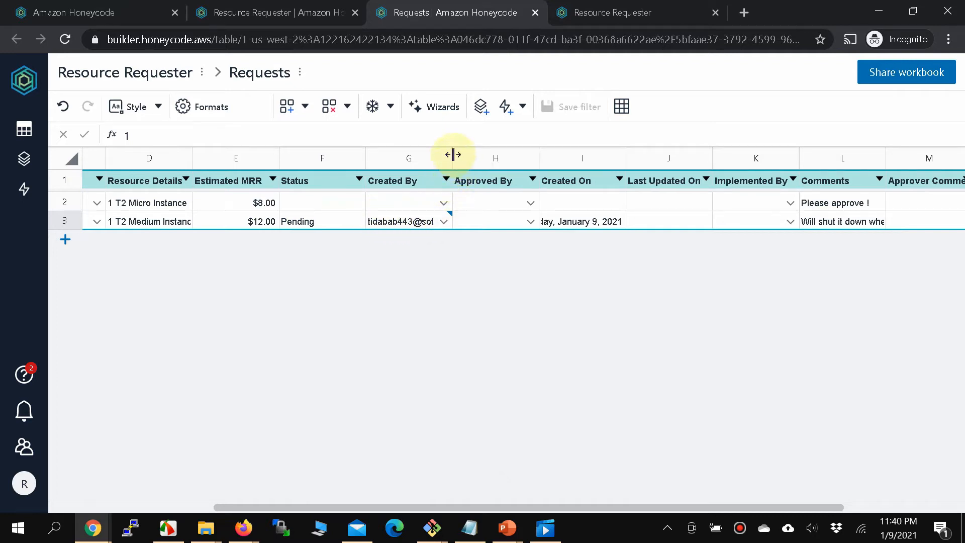
left_click_drag(452, 154, 481, 155)
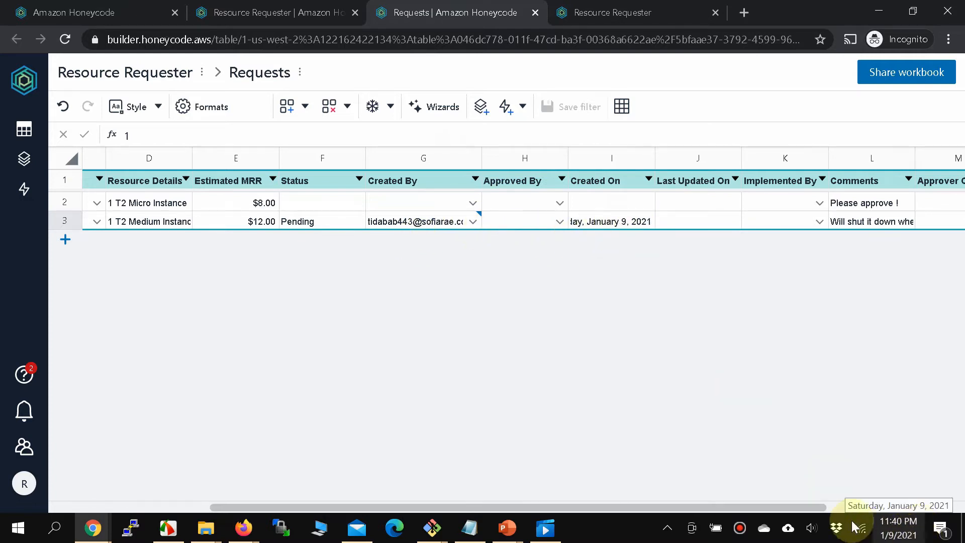
left_click(846, 223)
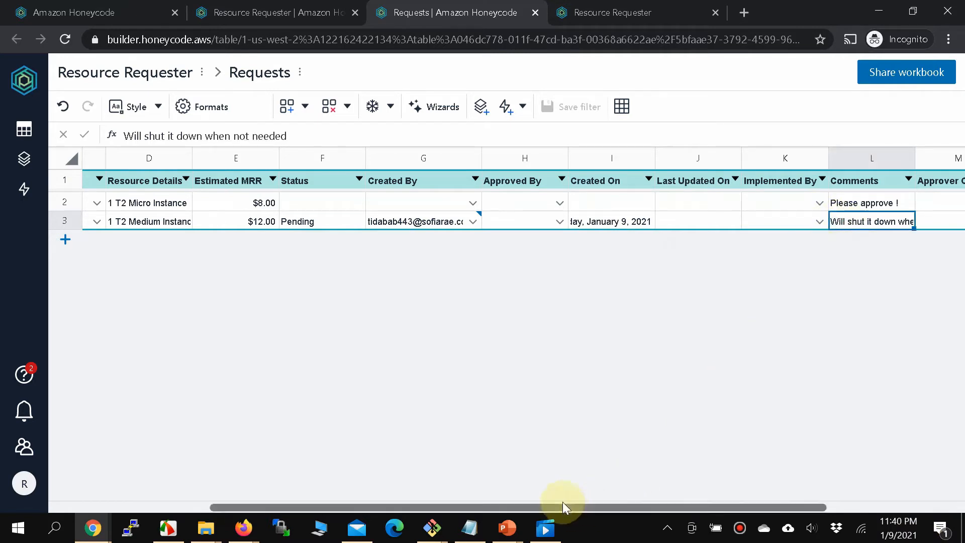
left_click_drag(564, 509, 350, 489)
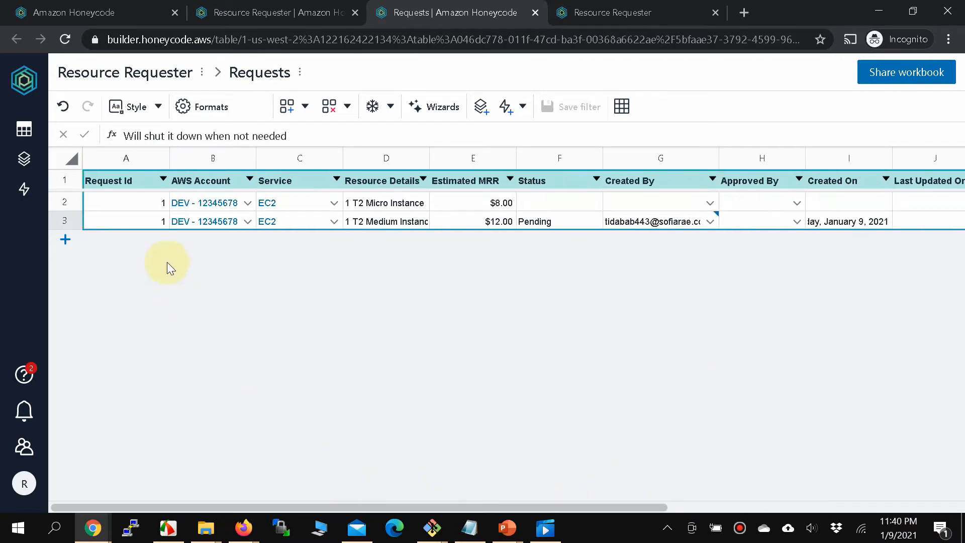
left_click(158, 222)
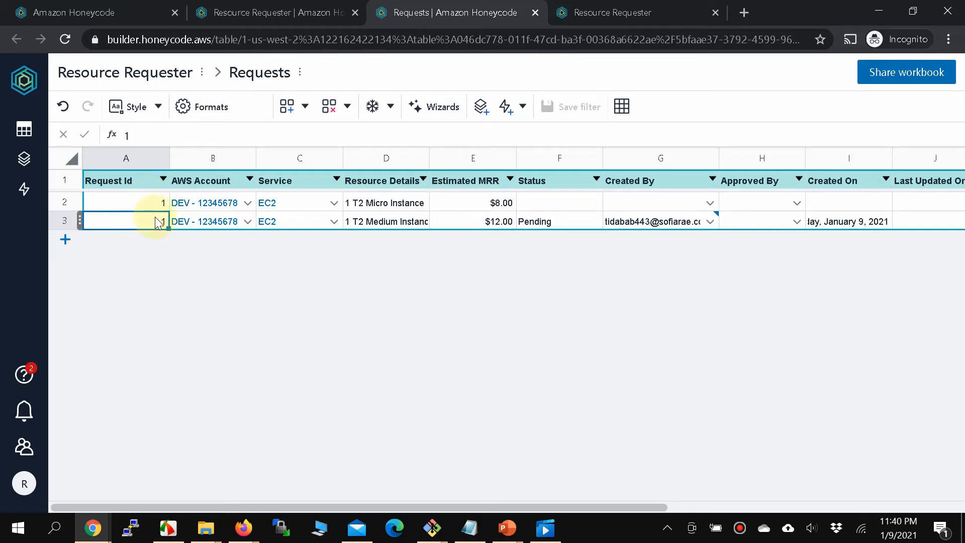
Start another request choosing the QA account and the SQS service.
left_click(589, 15)
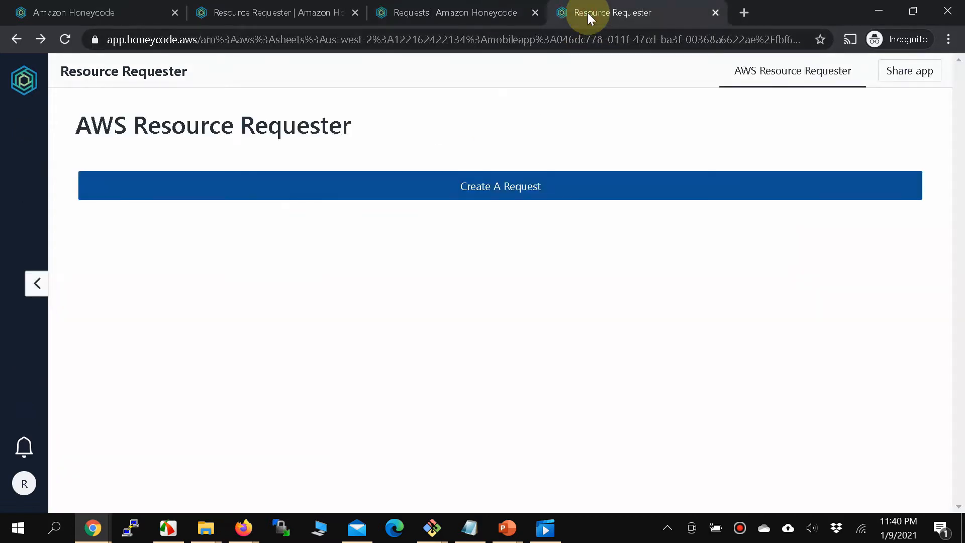
left_click(471, 194)
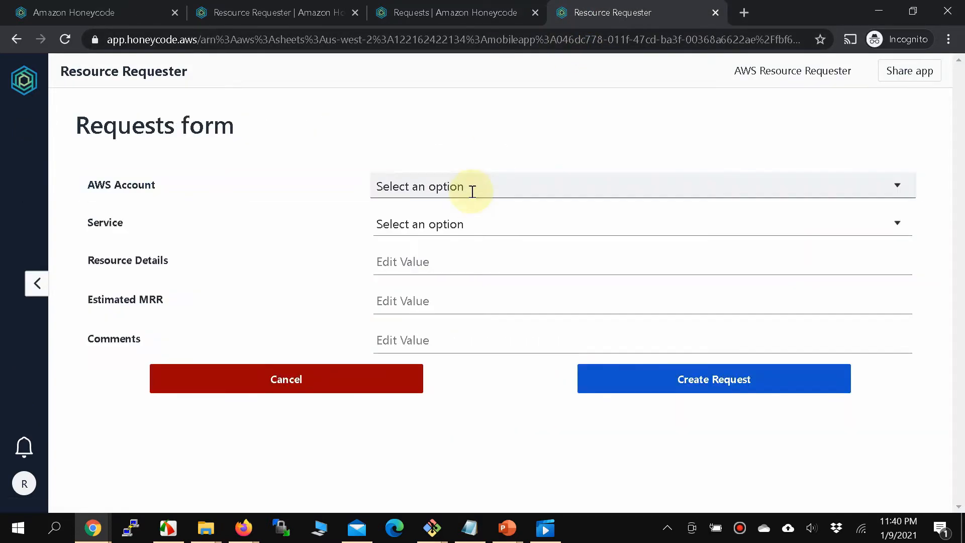
left_click(474, 186)
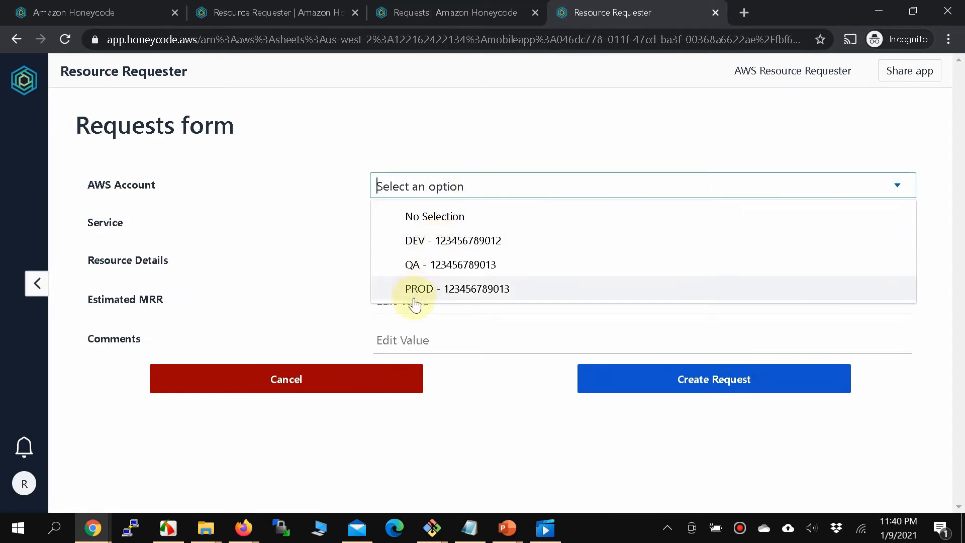
left_click(433, 266)
left_click(443, 251)
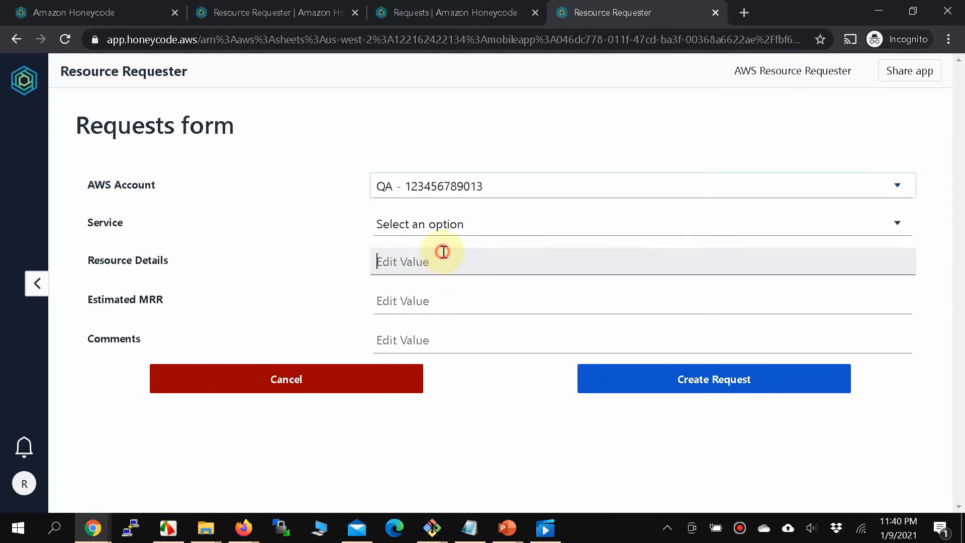
left_click(457, 222)
left_click(411, 302)
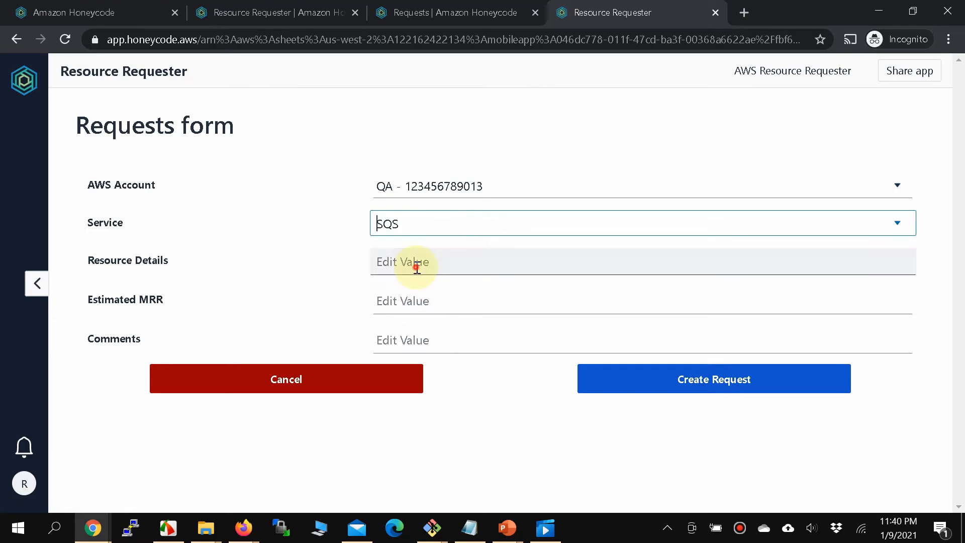
Enter INPUT_QUEUE, Estimated MRR 5 and comment 'For 5 million requests', then submit.
left_click(416, 267)
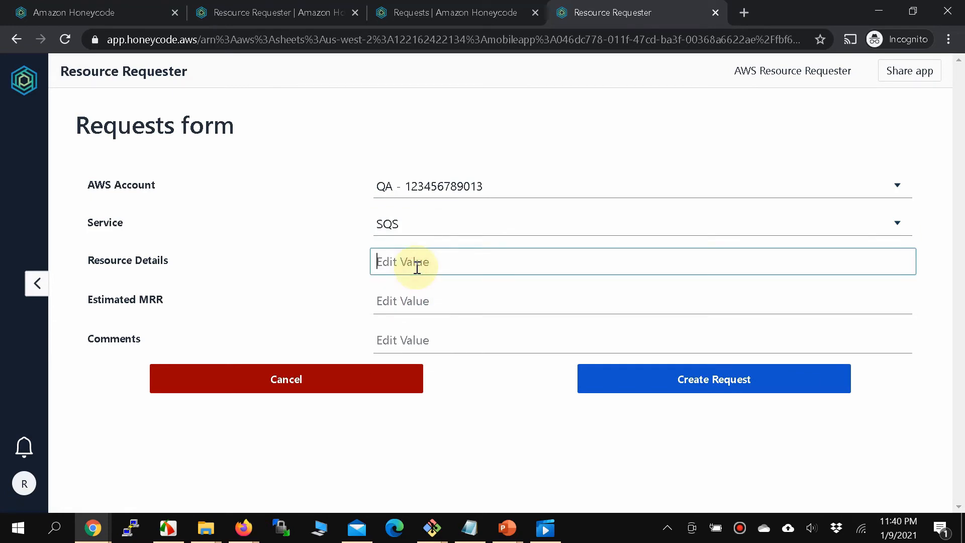
type("INPUT_QUEUE")
key("shift+Tab")
key("Tab")
key("Tab")
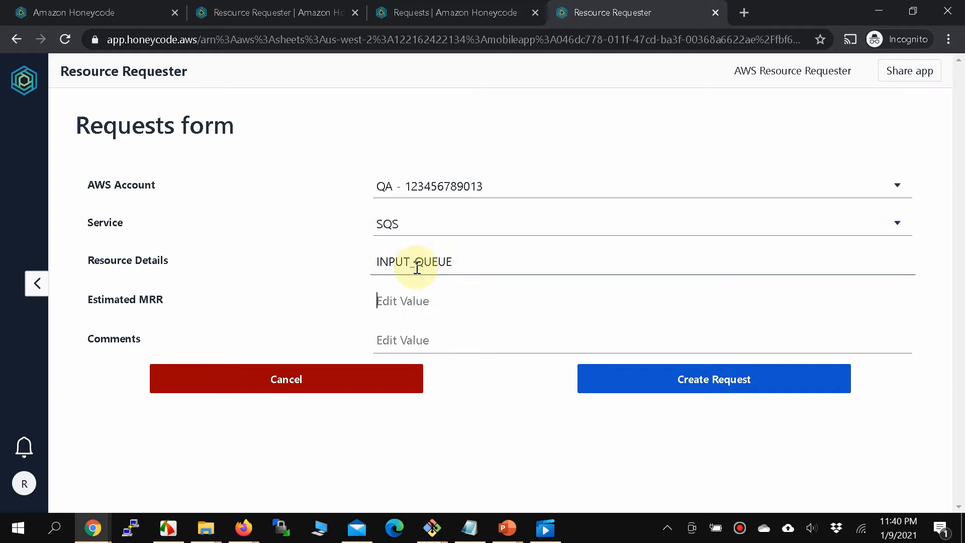
type("5")
key("Tab")
type("F")
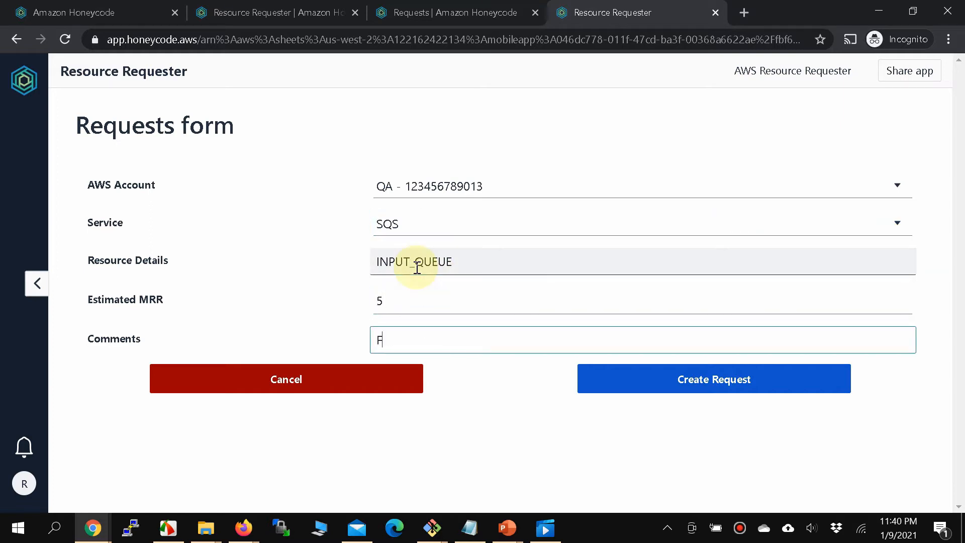
type("or 5 million requests")
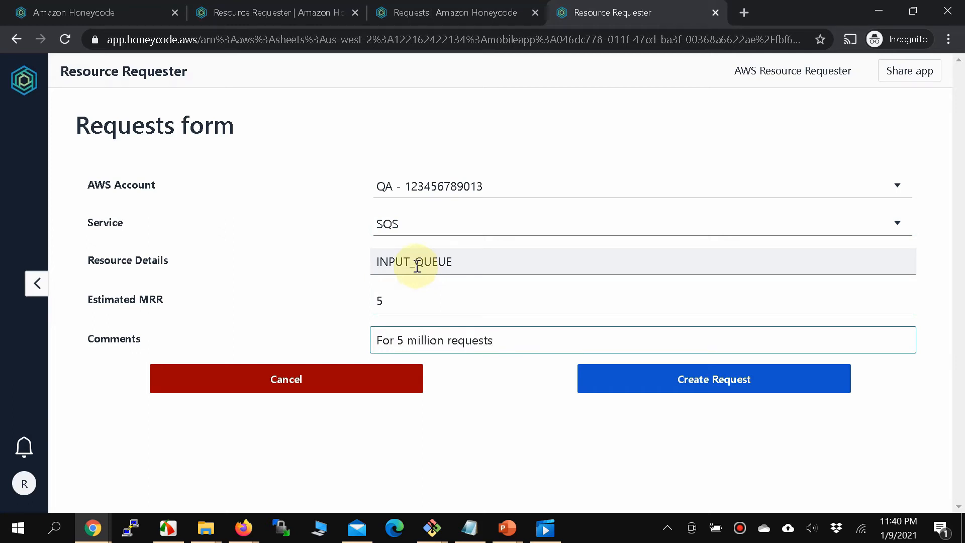
left_click(693, 382)
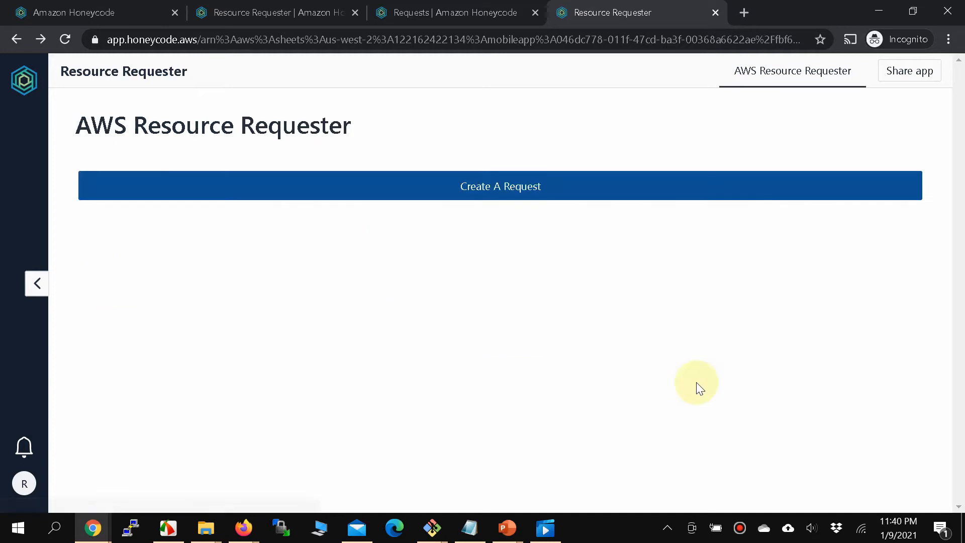
Inspect the new request's Request Id in row 4 of the Requests table.
left_click(414, 21)
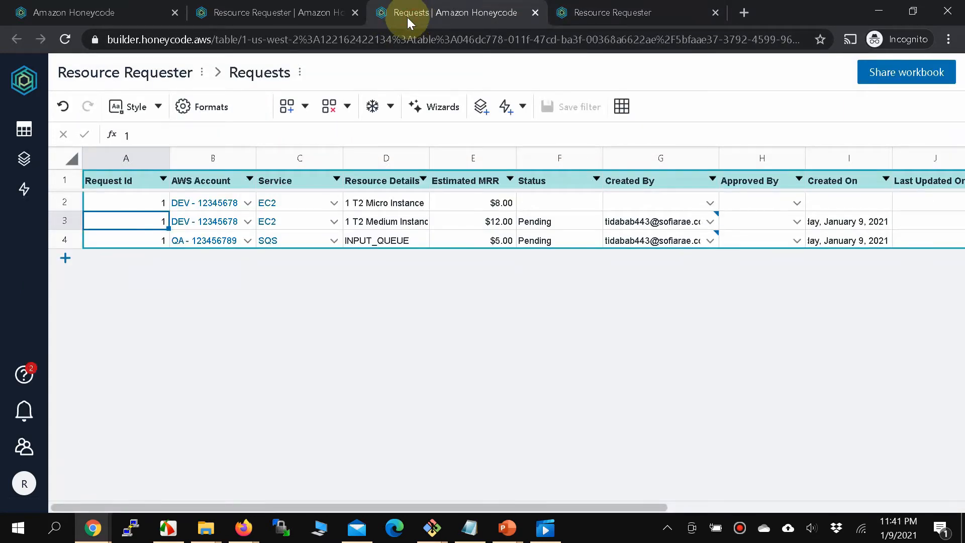
left_click(133, 242)
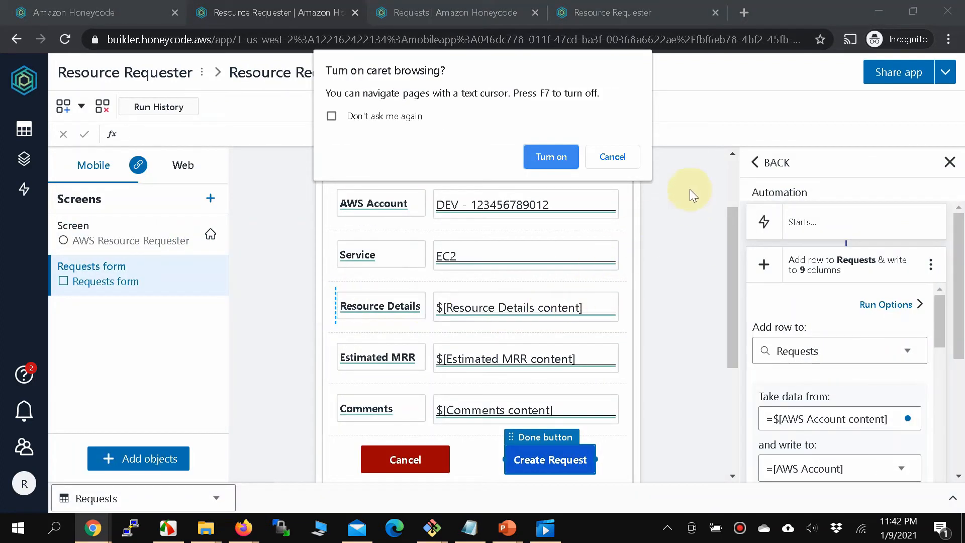
left_click(605, 157)
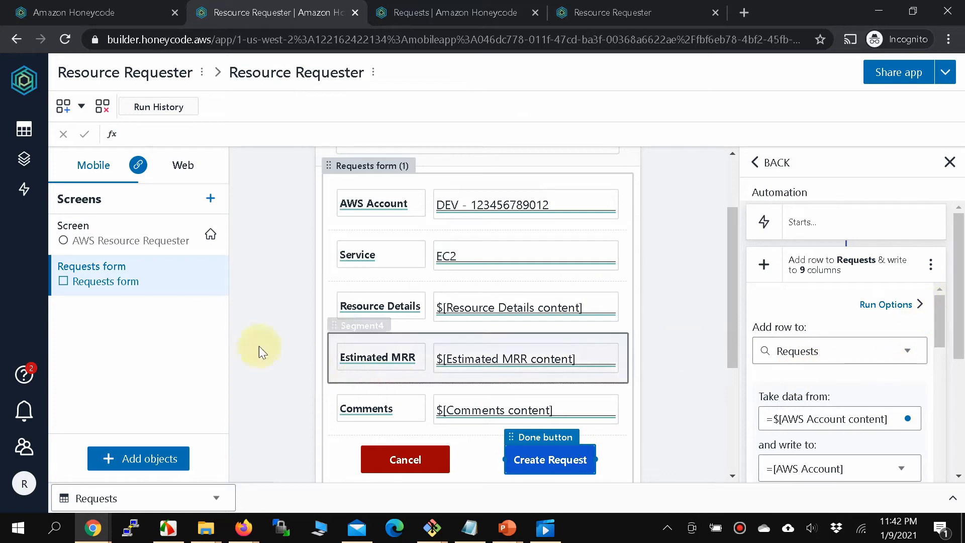
left_click(408, 21)
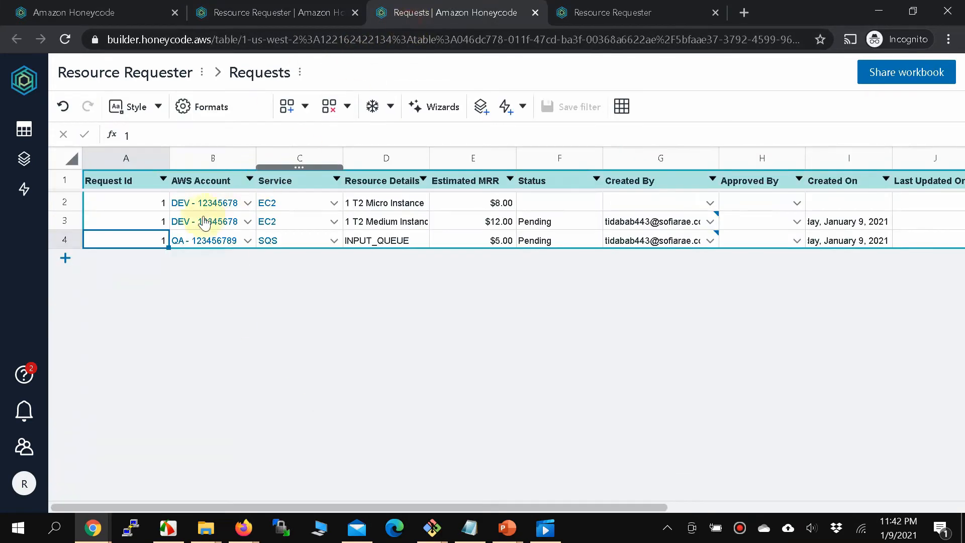
Move ',1' outside MAX so the Request Id formula reads =SUM(MAX(Requests[Request Id]),1).
left_click(240, 9)
scroll(923, 394, "down", 2)
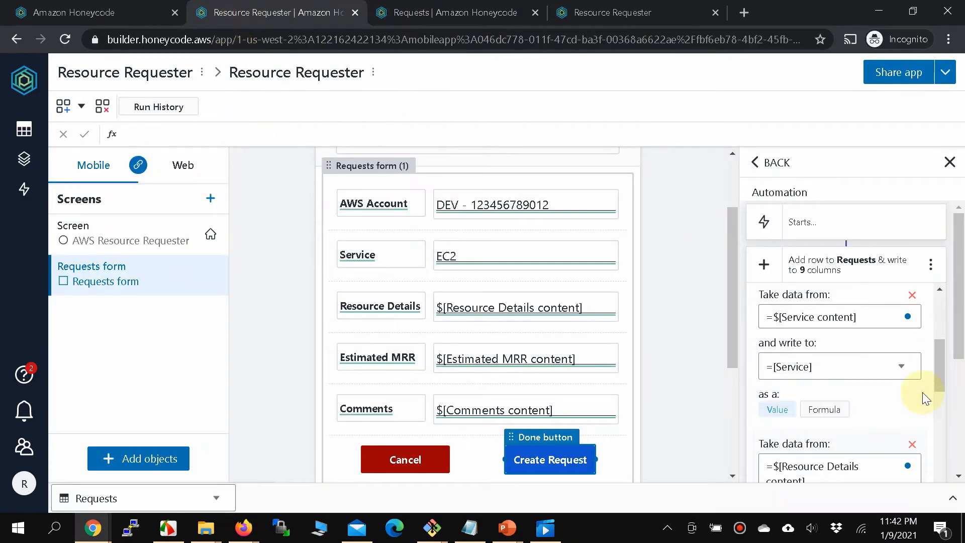
scroll(922, 392, "down", 12)
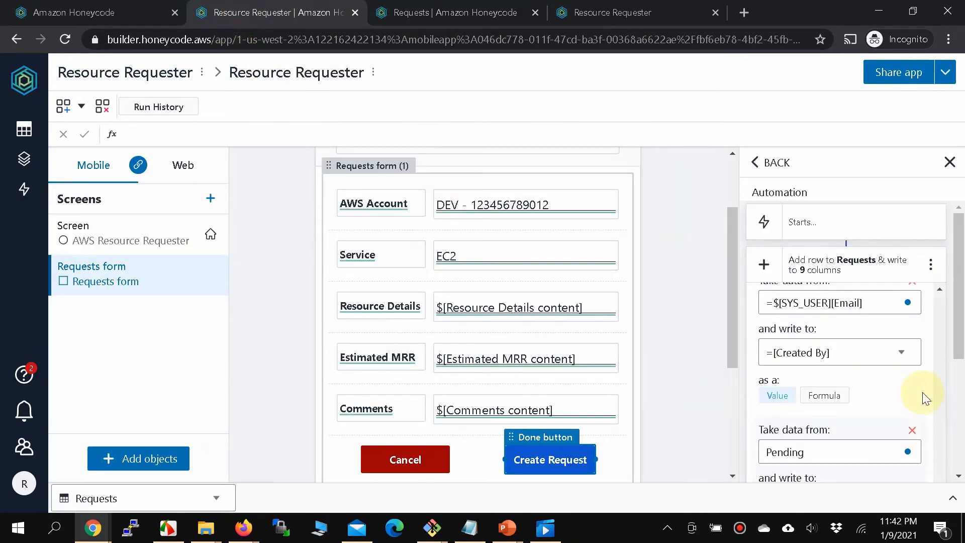
scroll(922, 392, "down", 2)
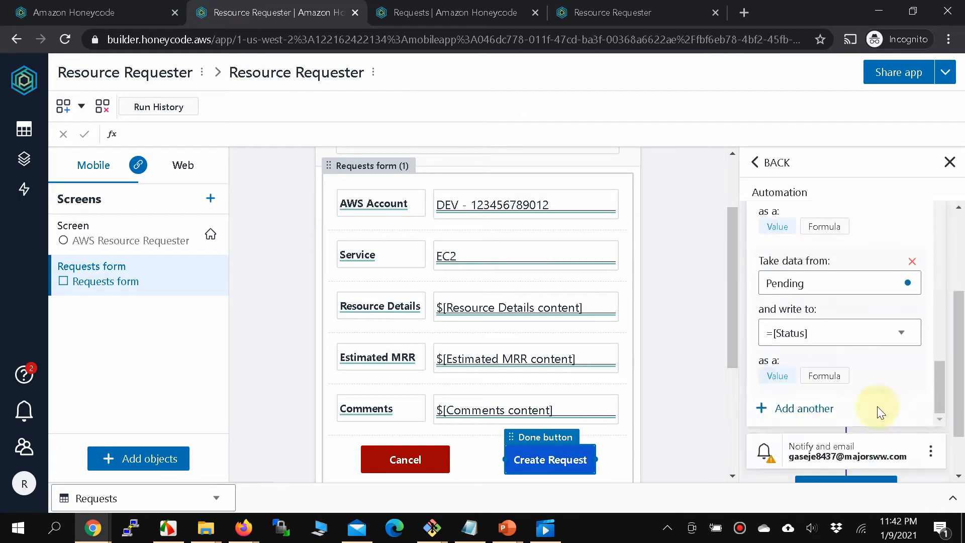
scroll(872, 382, "up", 6)
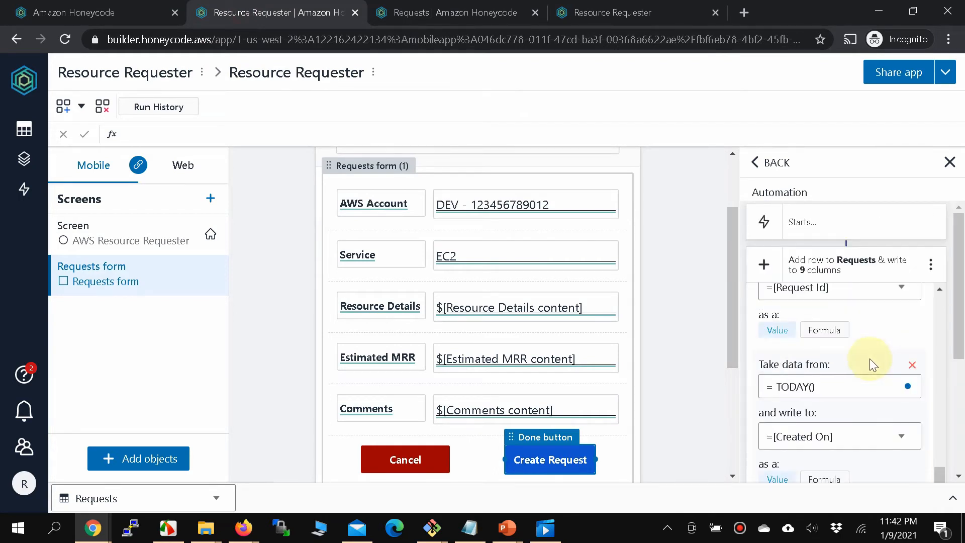
left_click(806, 391)
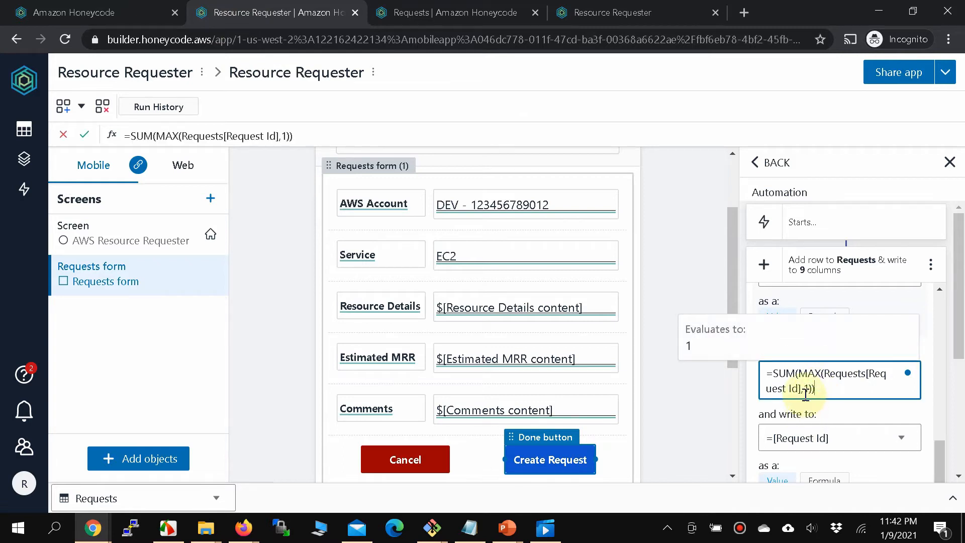
double_click(784, 372)
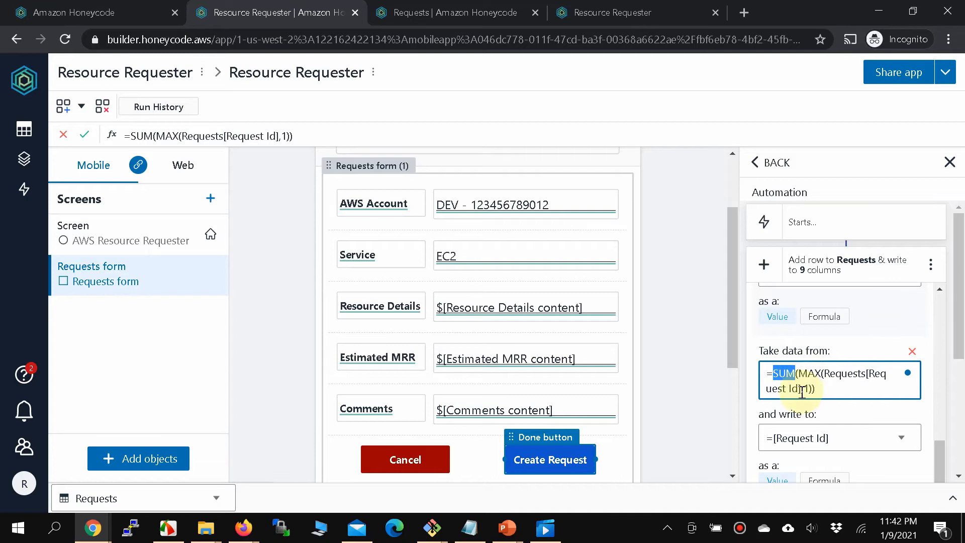
left_click(799, 389)
left_click_drag(801, 389, 809, 390)
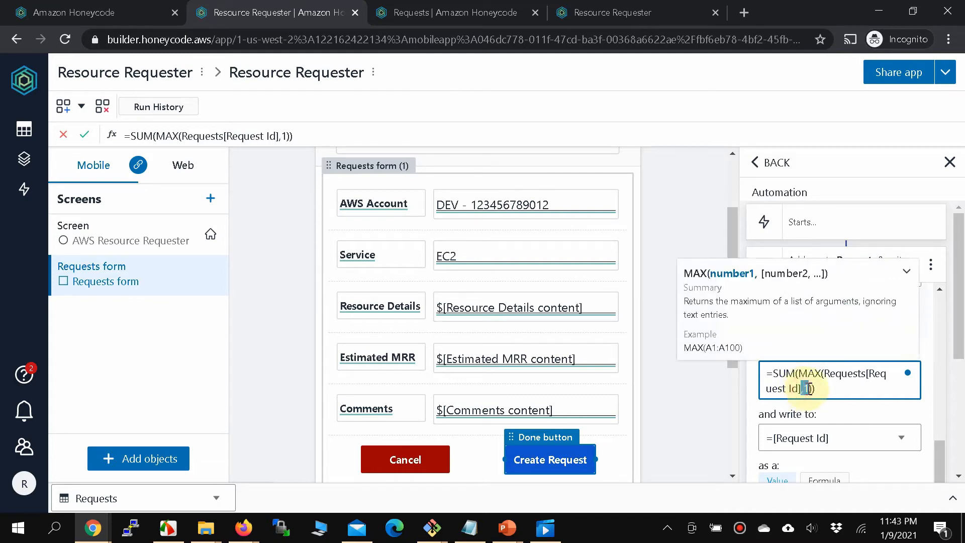
key("BackSpace")
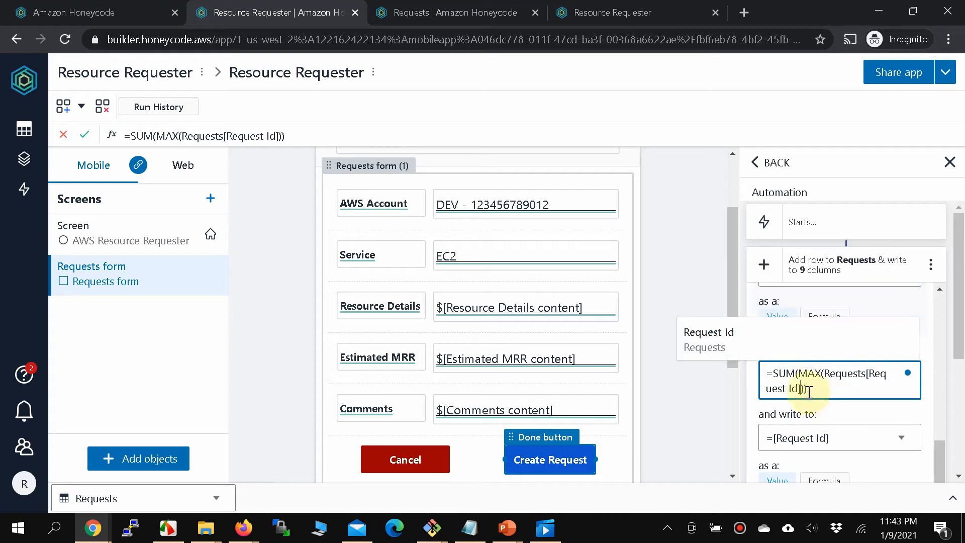
type(",1")
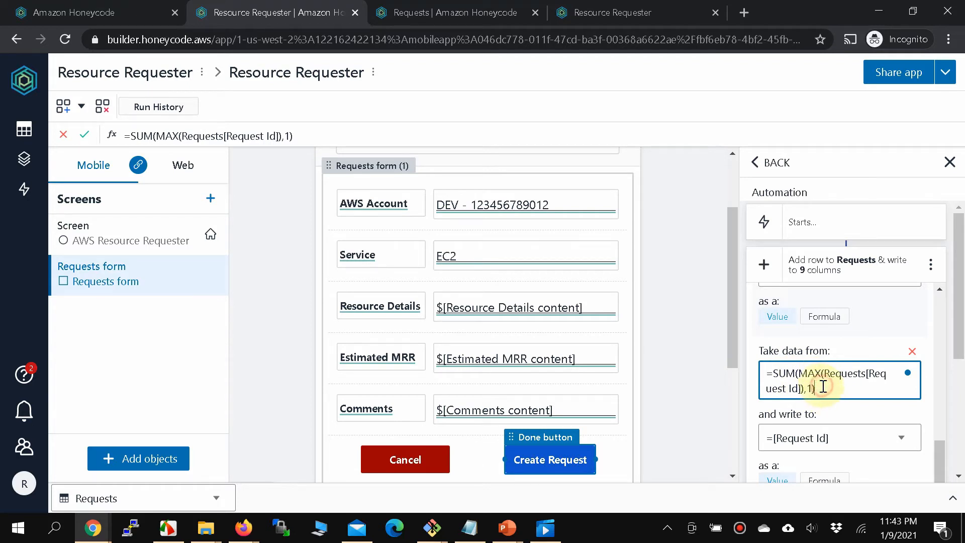
left_click(670, 380)
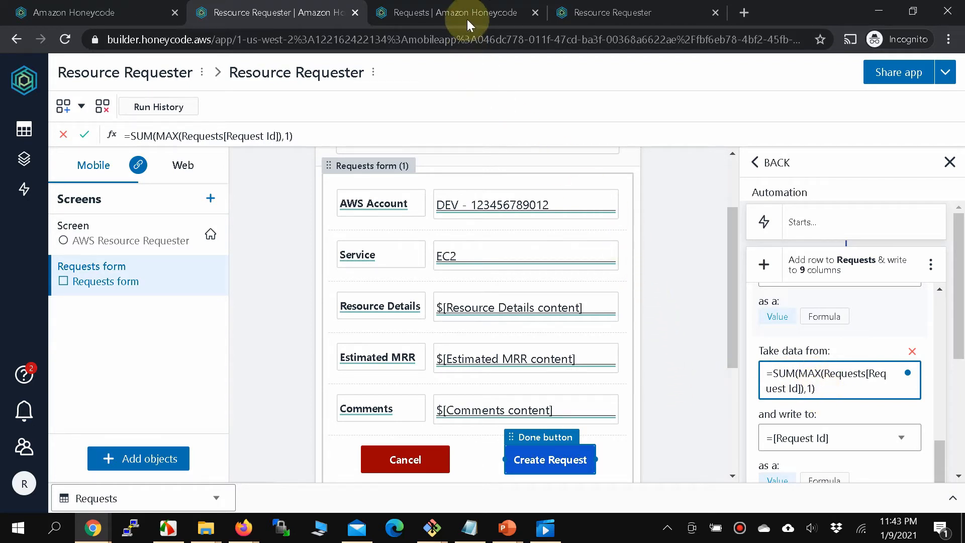
left_click(574, 17)
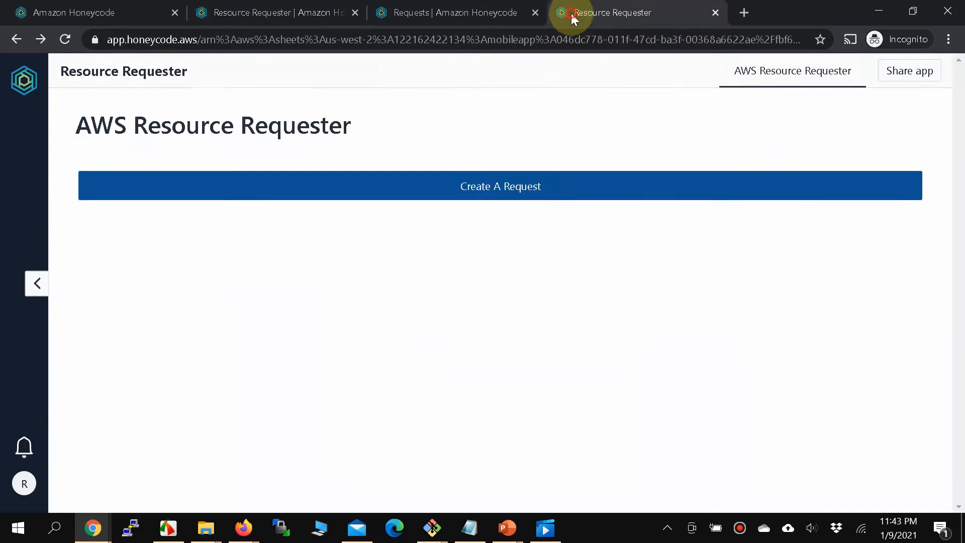
Start a PROD S3 request with Resource Details 'S3 Bucket abc1234-datetime'.
left_click(508, 185)
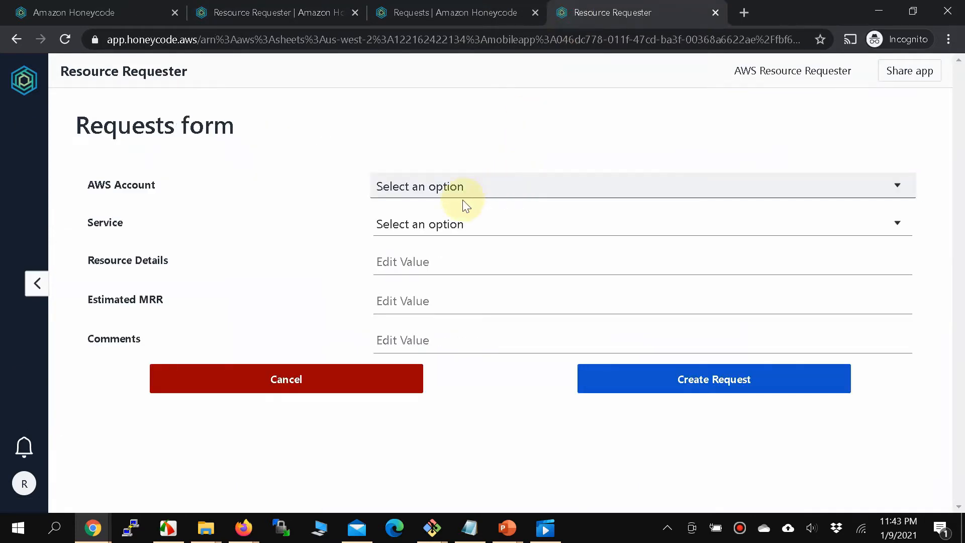
left_click(454, 183)
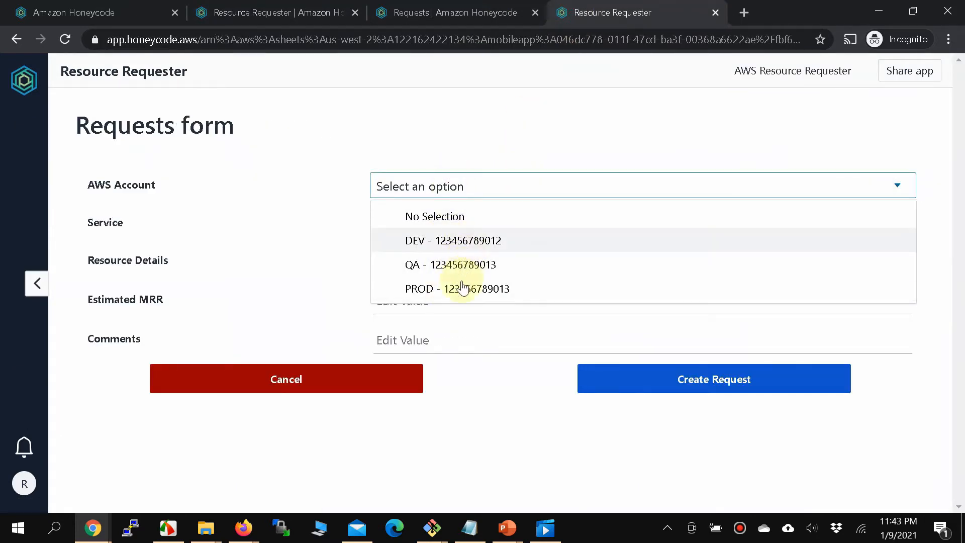
left_click(459, 284)
left_click(484, 222)
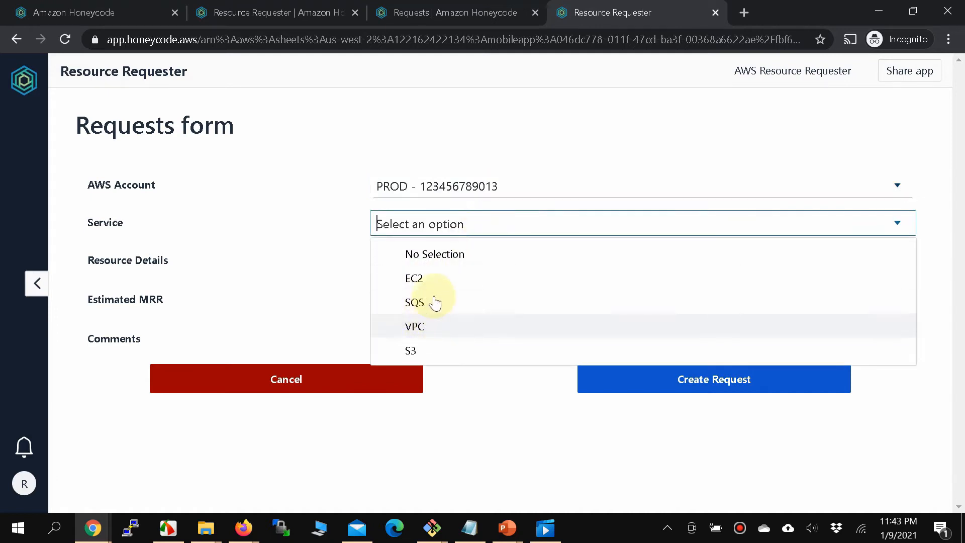
left_click(436, 354)
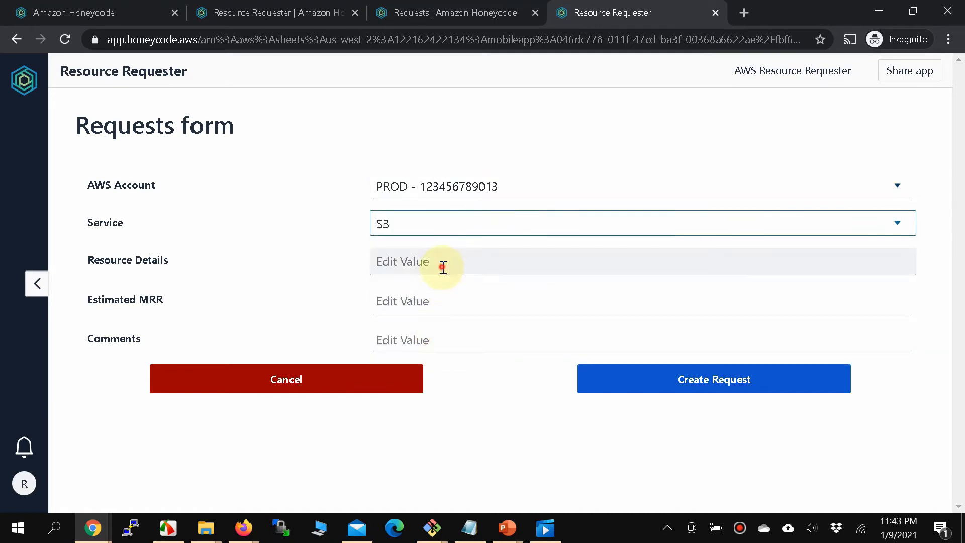
left_click(443, 268)
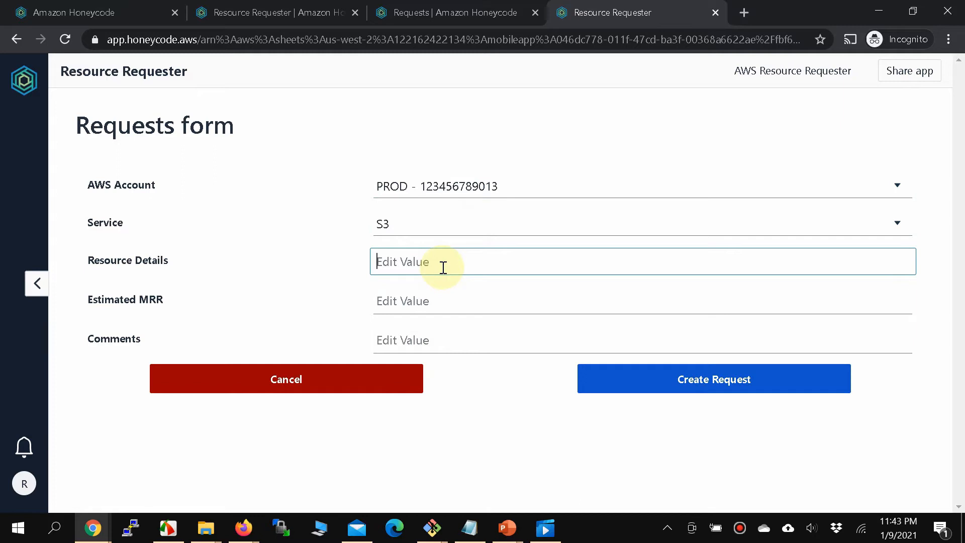
type("S3 Bucket abc12340")
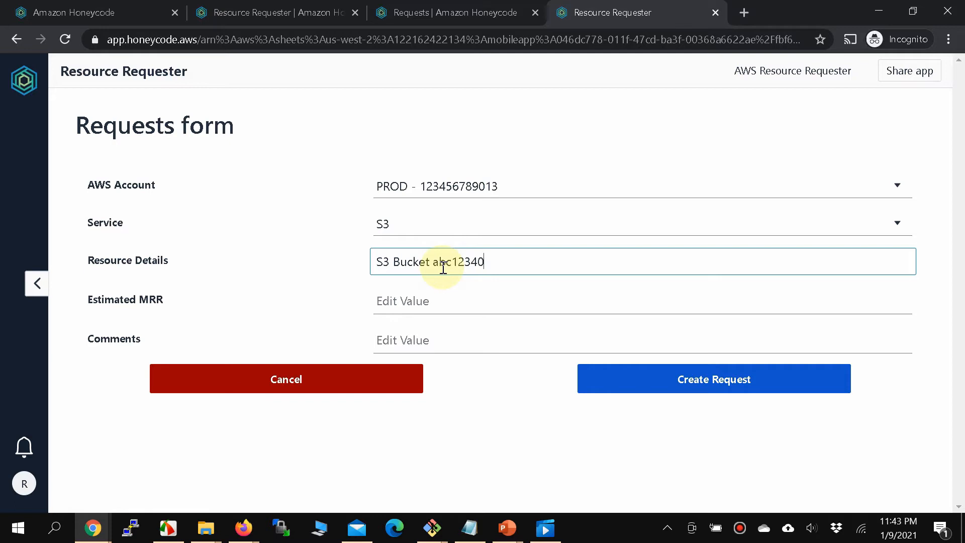
key("BackSpace")
type("-datetime")
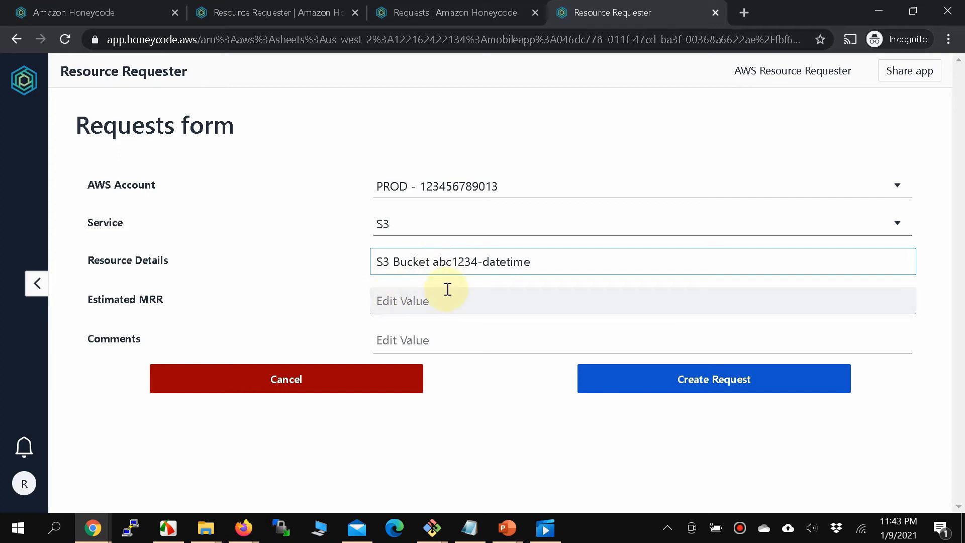
Enter Estimated MRR 1 and comment 'Please create this bucket', then submit the request.
left_click(448, 307)
type("1")
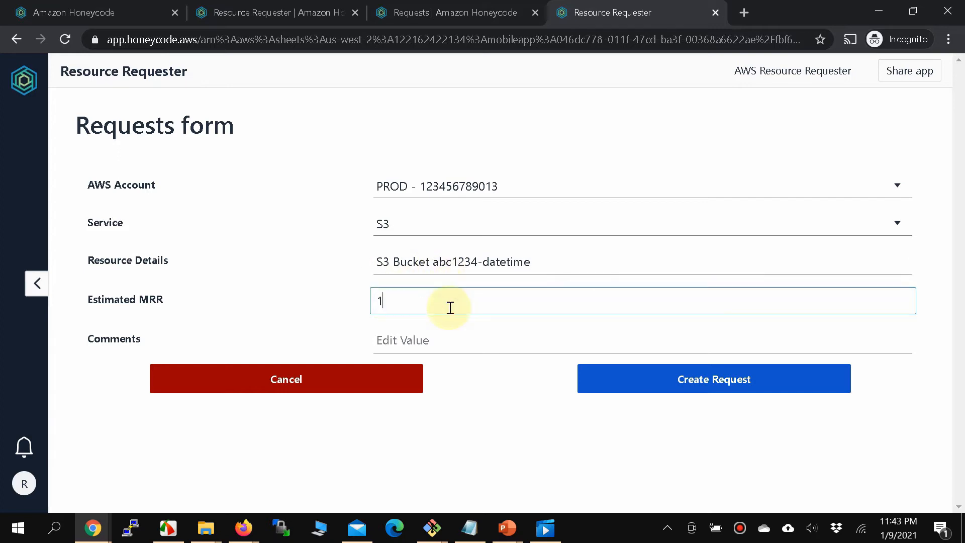
left_click(432, 342)
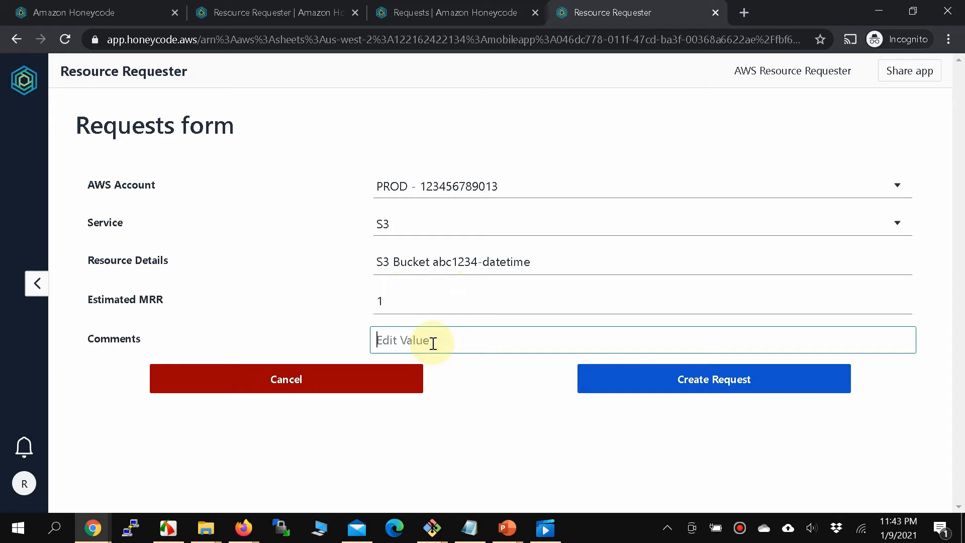
type("Please d")
type("reate n")
key("BackSpace")
type("this bucket")
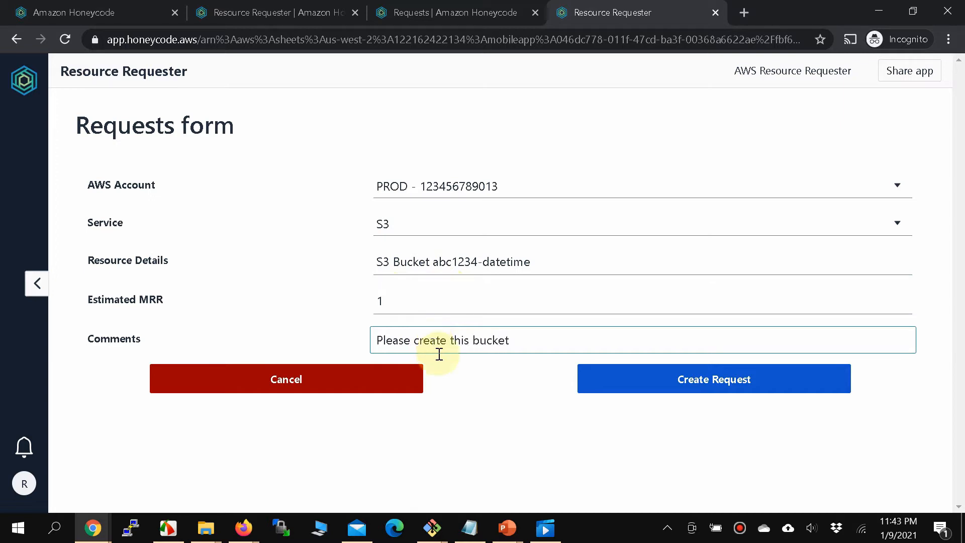
left_click(705, 378)
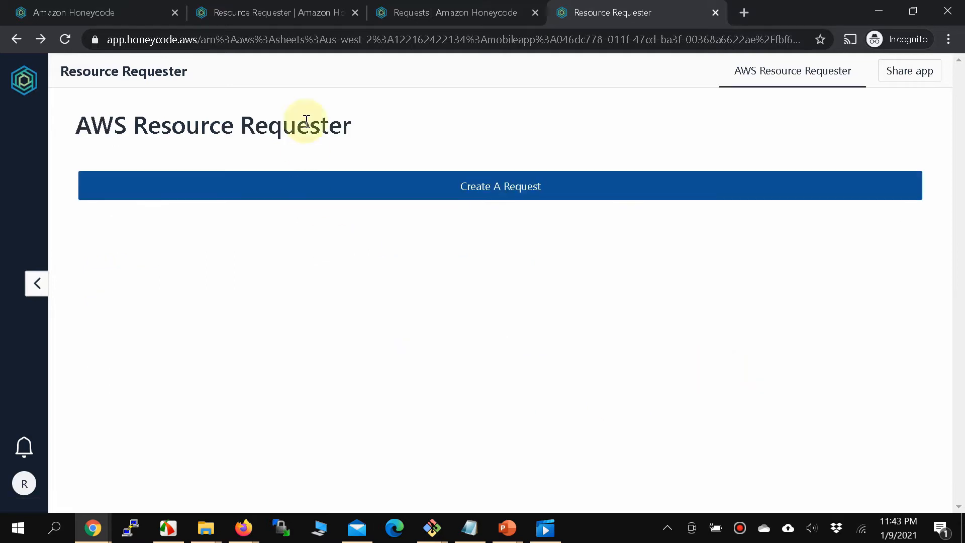
Delete the two EC2 rows from the Requests table, leaving SQS and S3 as Ids 1 and 2.
left_click(425, 21)
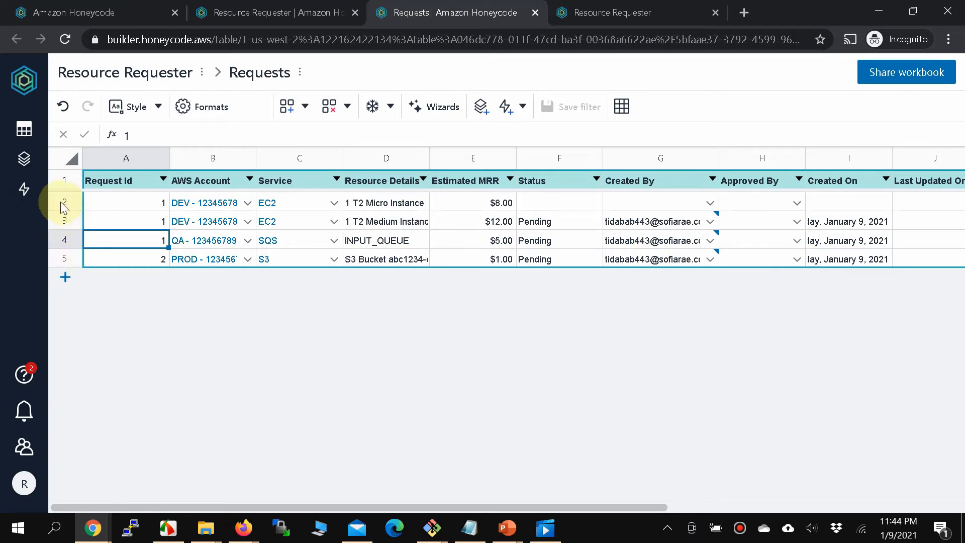
left_click_drag(61, 202, 60, 221)
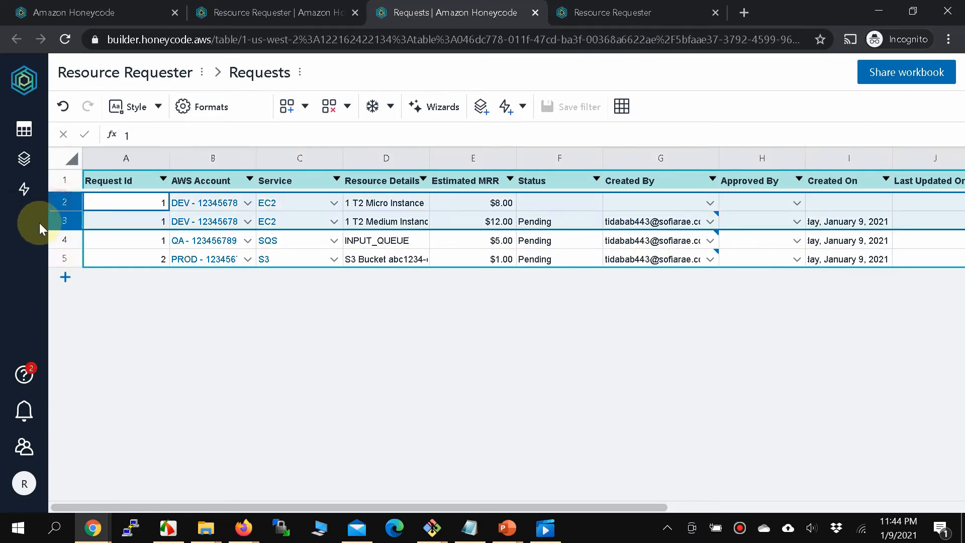
right_click(65, 200)
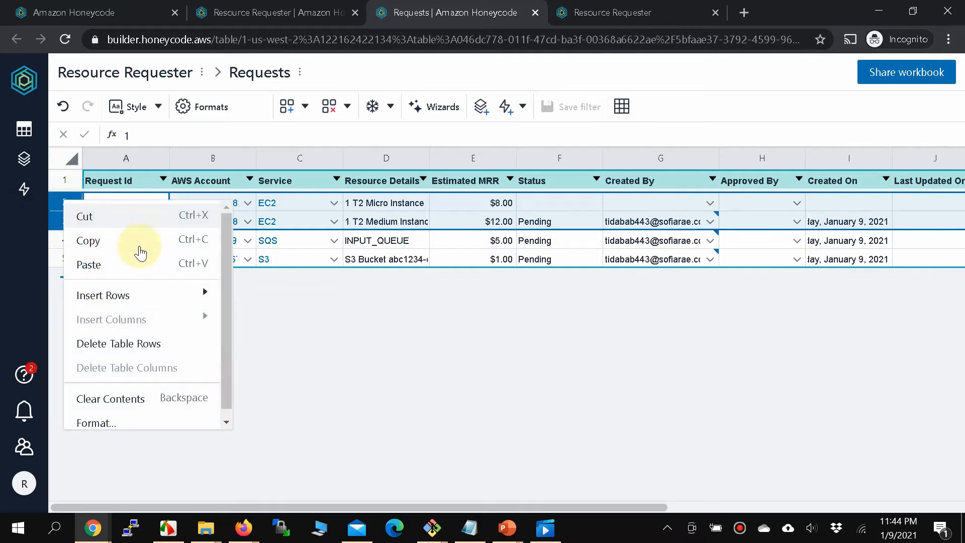
left_click(133, 343)
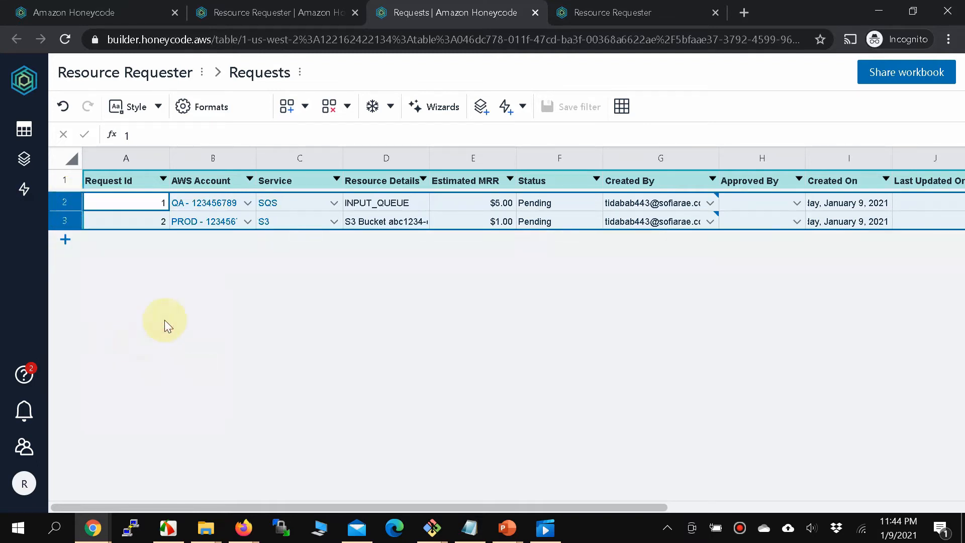
left_click(150, 222)
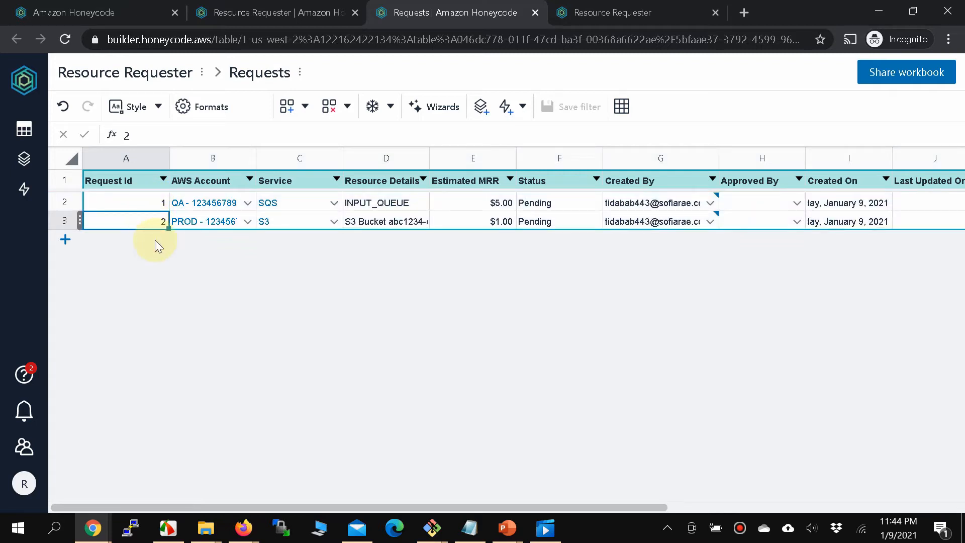
left_click(158, 207)
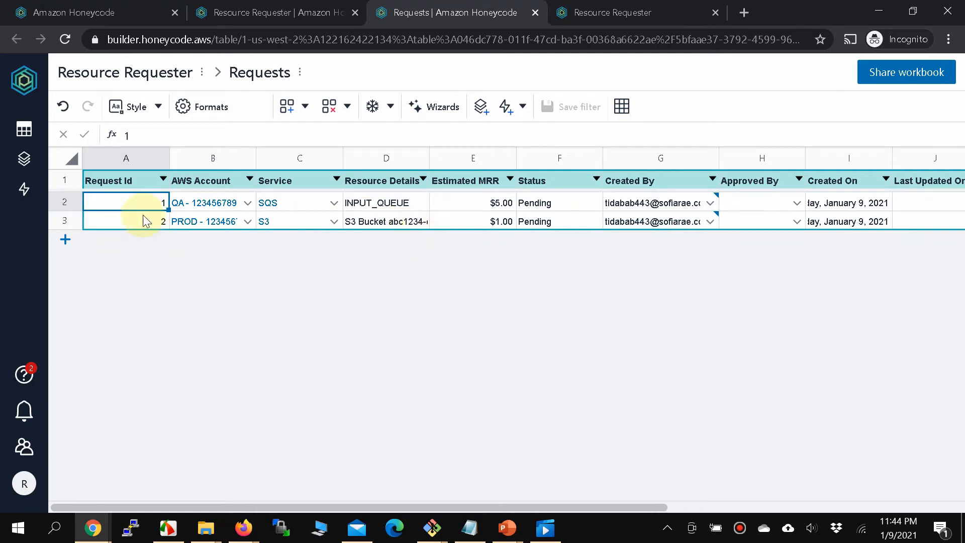
left_click(242, 20)
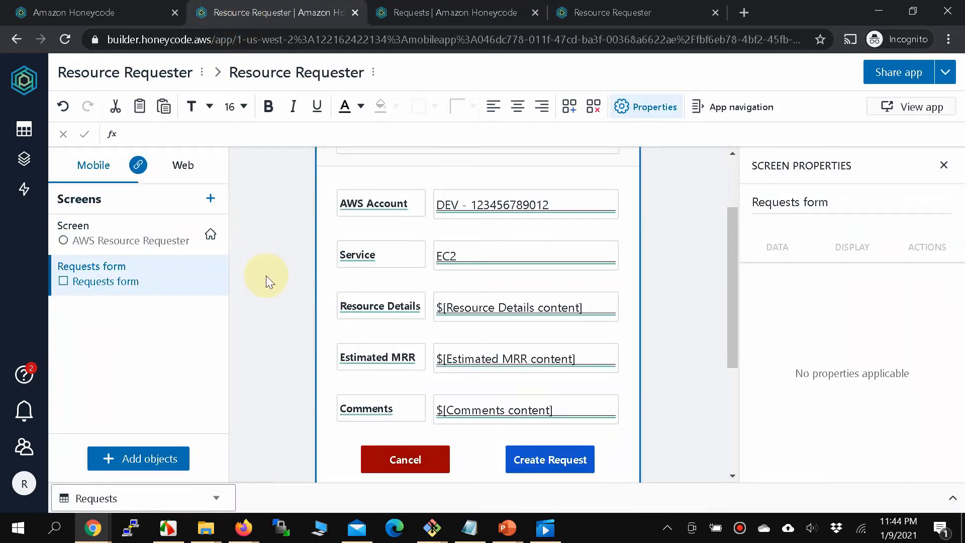
Add a blank Screen1 to the app after the Requests form screen.
scroll(299, 288, "up", 2)
scroll(298, 288, "down", 3)
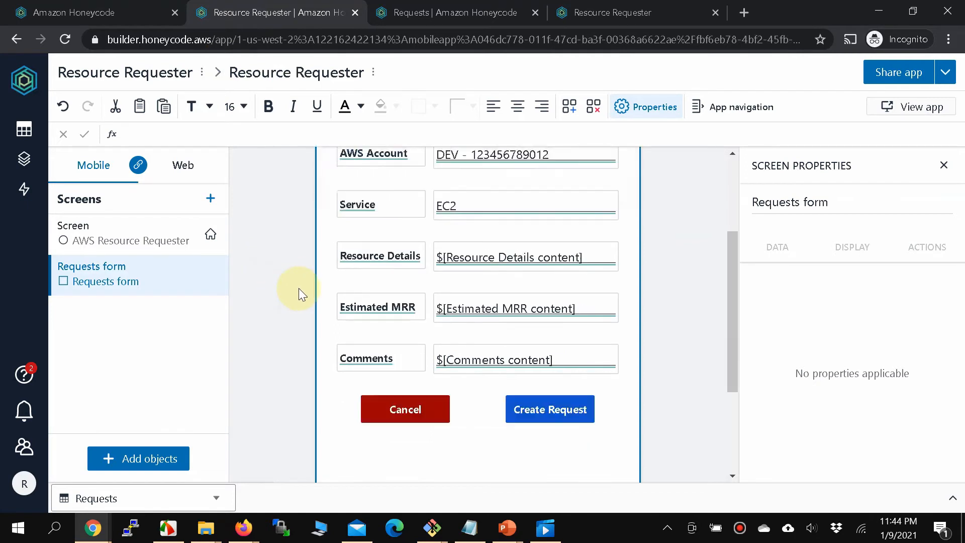
scroll(299, 293, "up", 2)
left_click(98, 248)
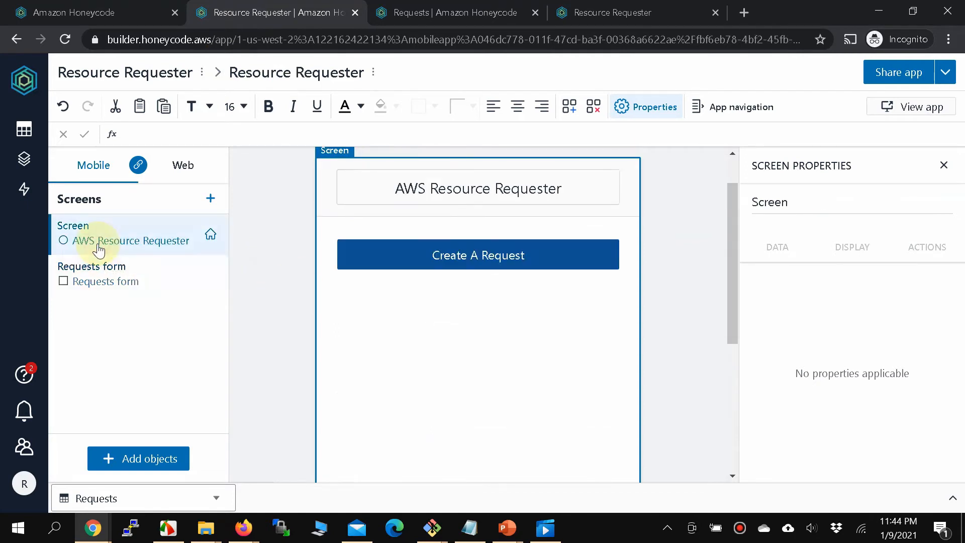
left_click(119, 280)
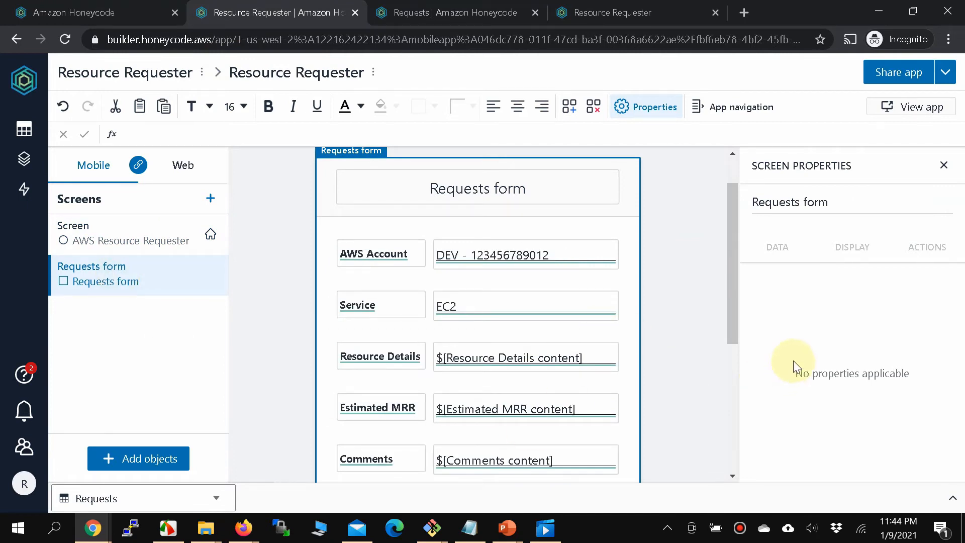
left_click_drag(728, 274, 731, 336)
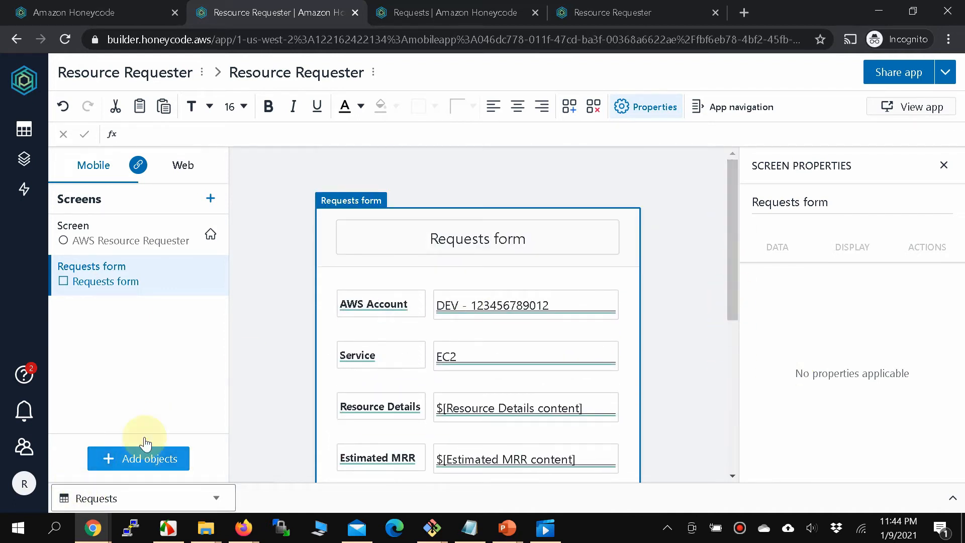
left_click(210, 201)
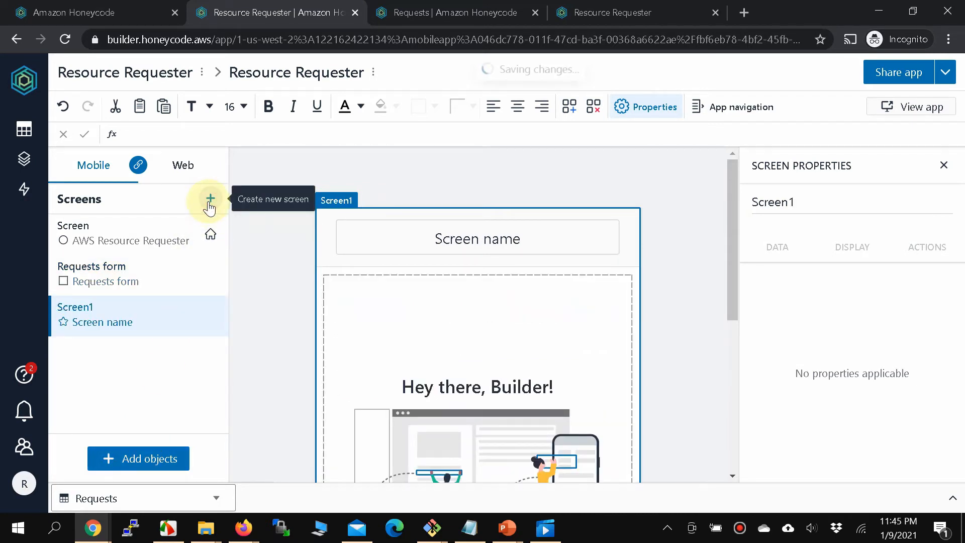
Insert a column list sourced from the Requests table on Screen1, with a generated detail screen.
left_click(119, 325)
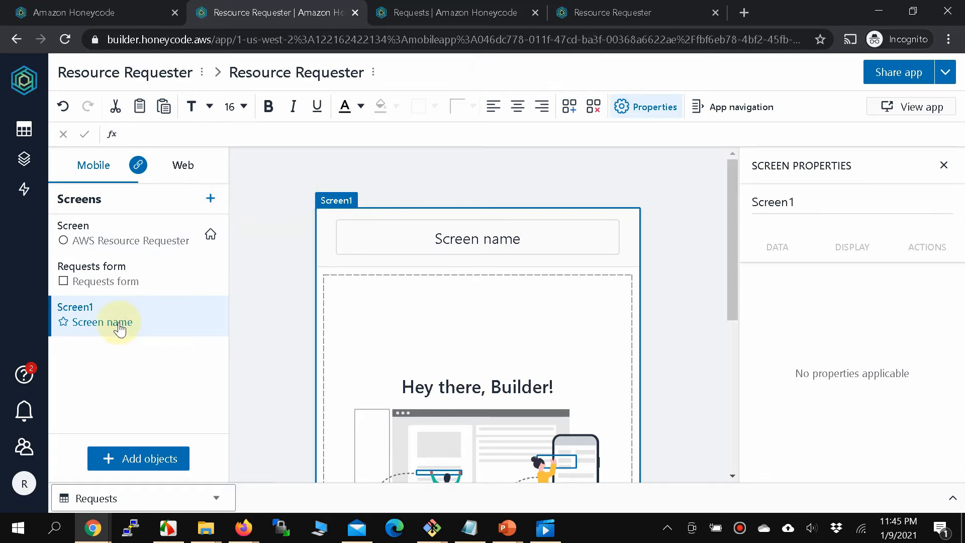
left_click(110, 457)
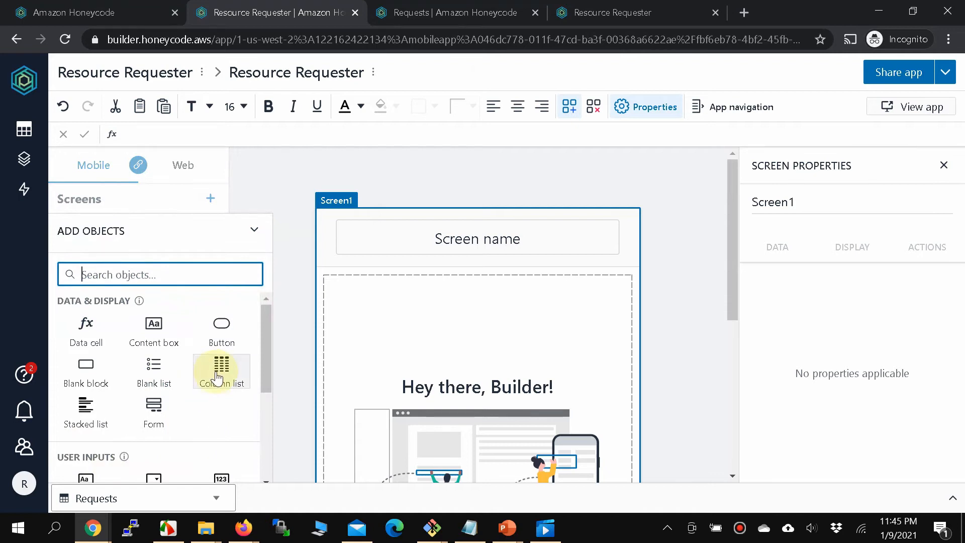
left_click(216, 374)
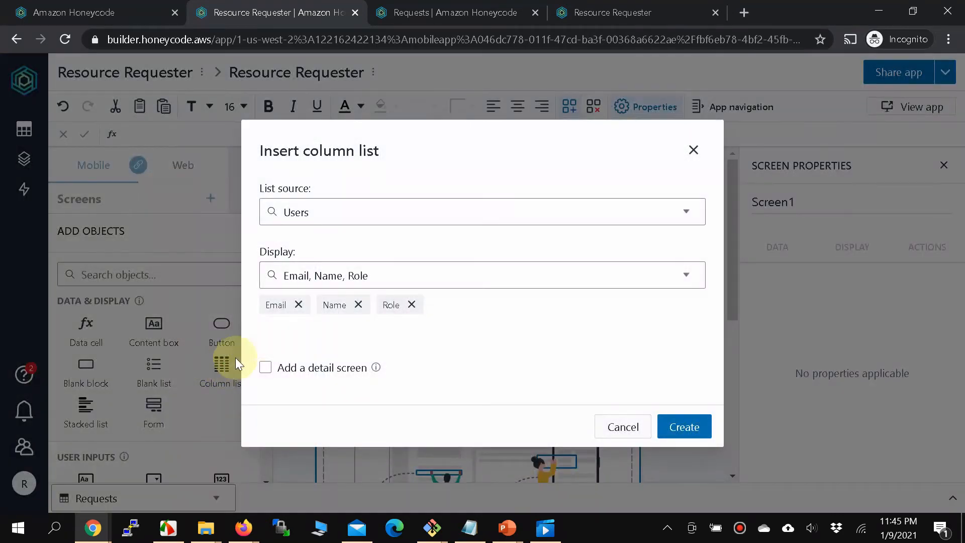
left_click(639, 212)
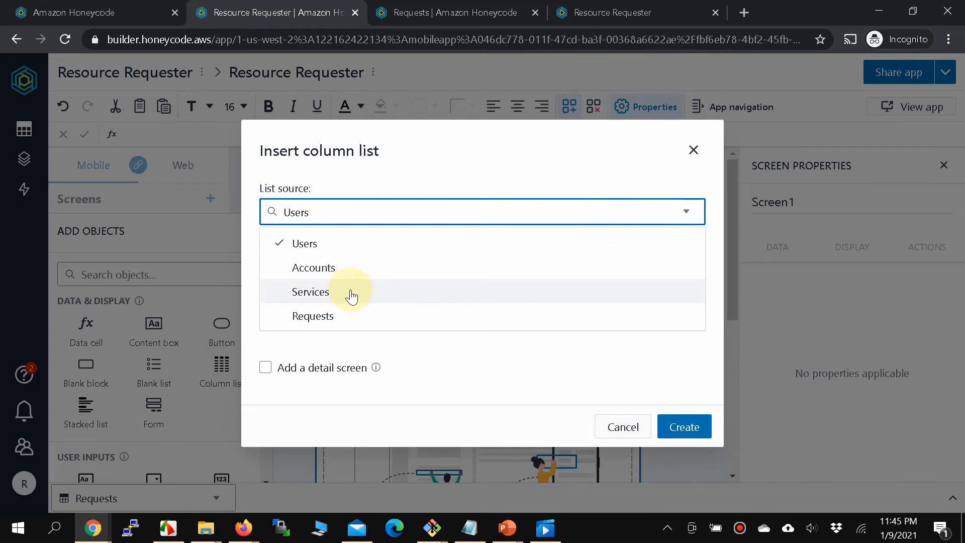
left_click(345, 319)
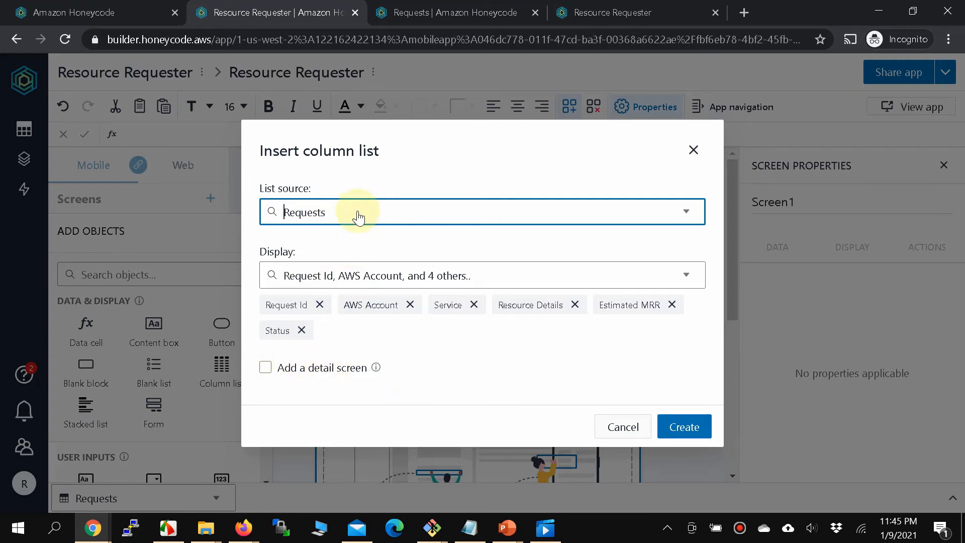
left_click(266, 368)
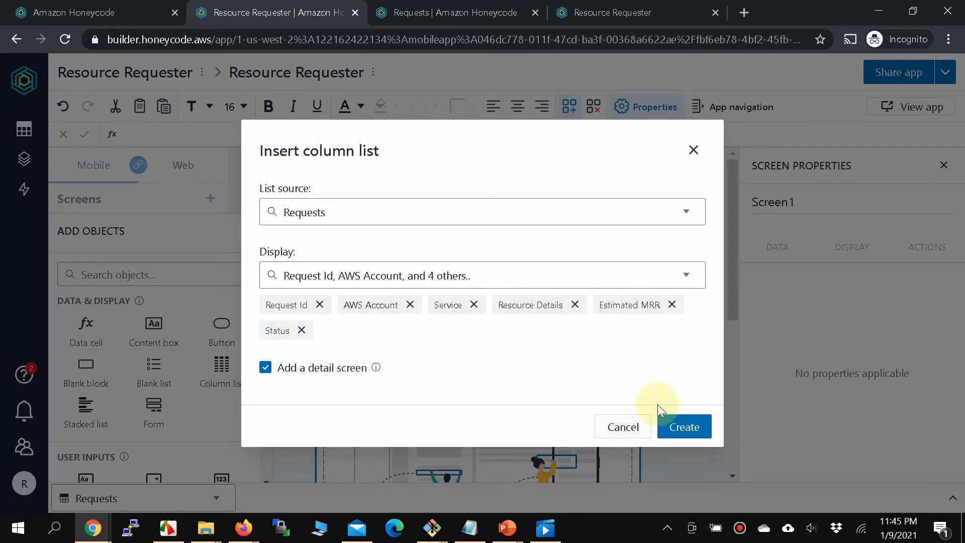
left_click(680, 427)
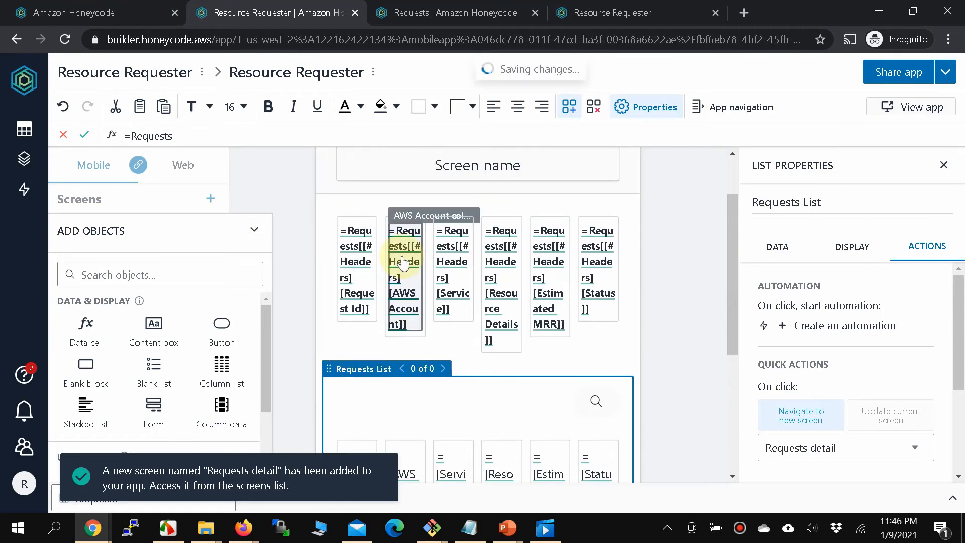
Put Screen1's title text into edit mode.
scroll(474, 173, "up", 2)
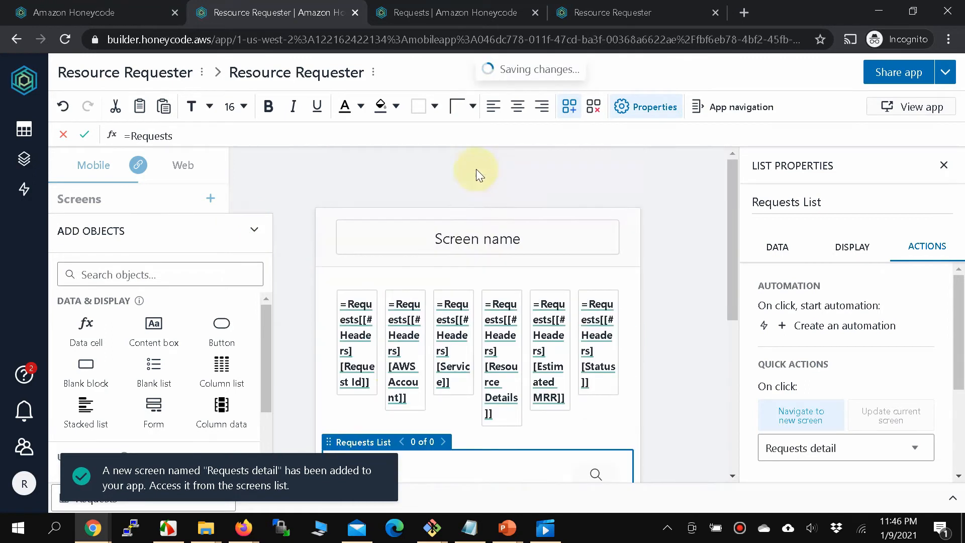
left_click(473, 241)
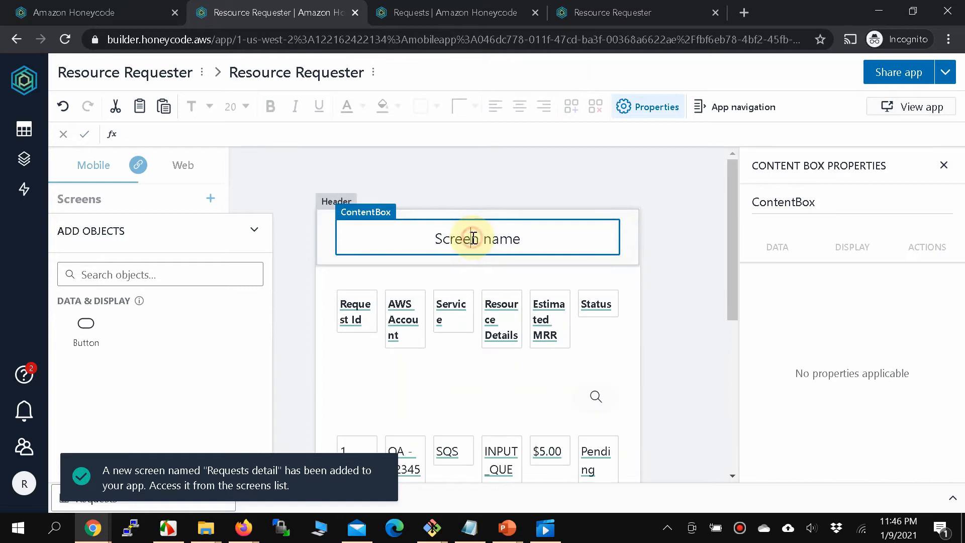
double_click(473, 238)
left_click(473, 239)
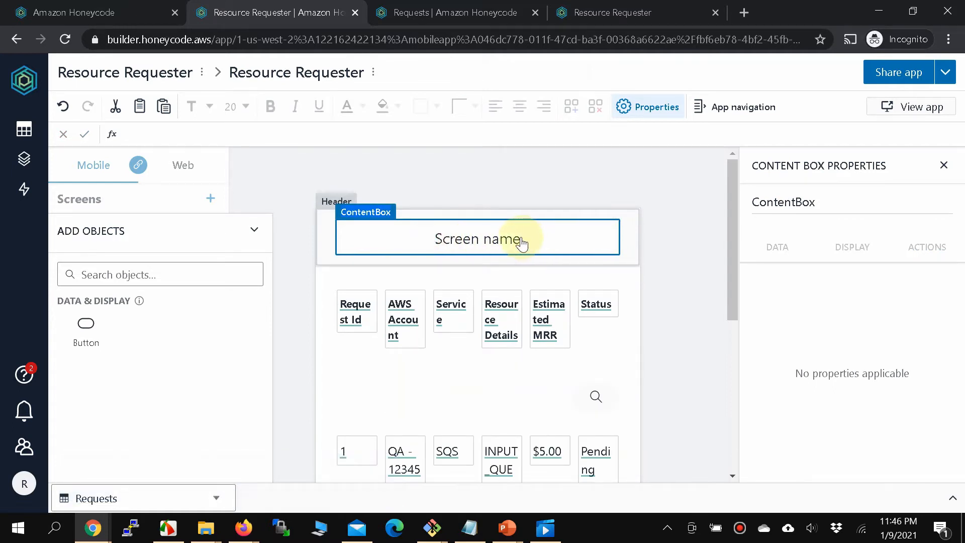
Retitle Screen1 as 'All Requests' and return to the AWS Resource Requester home screen.
left_click_drag(521, 238, 428, 235)
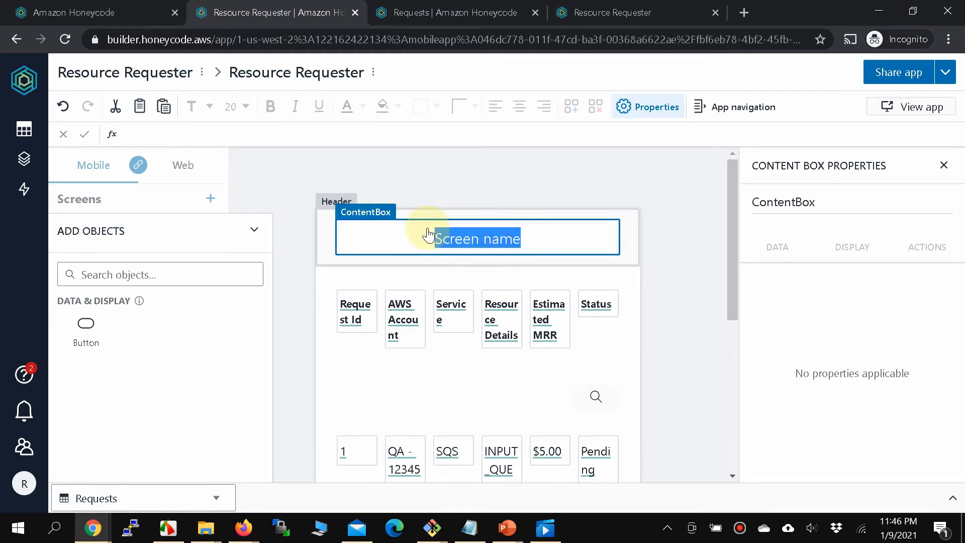
type("All Requests")
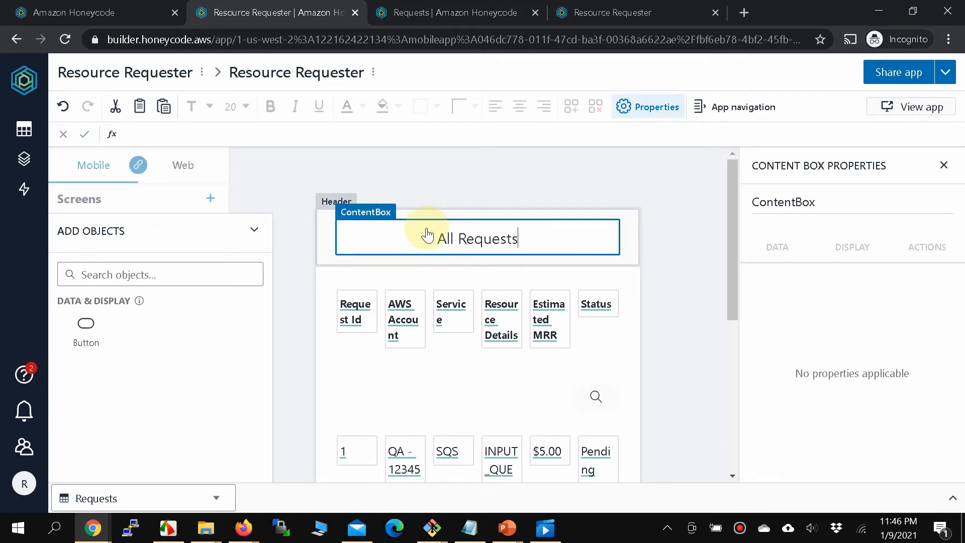
left_click(253, 230)
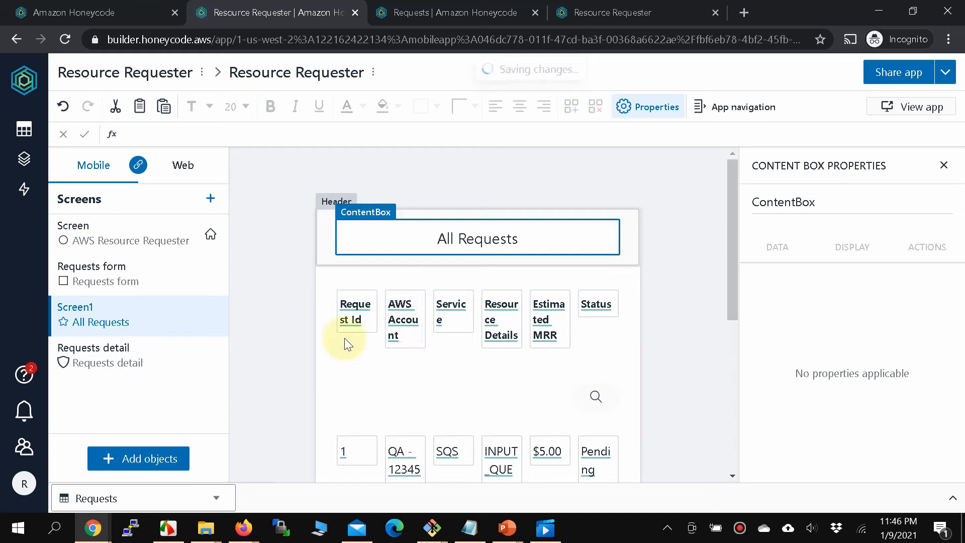
scroll(481, 350, "down", 4)
scroll(481, 350, "up", 4)
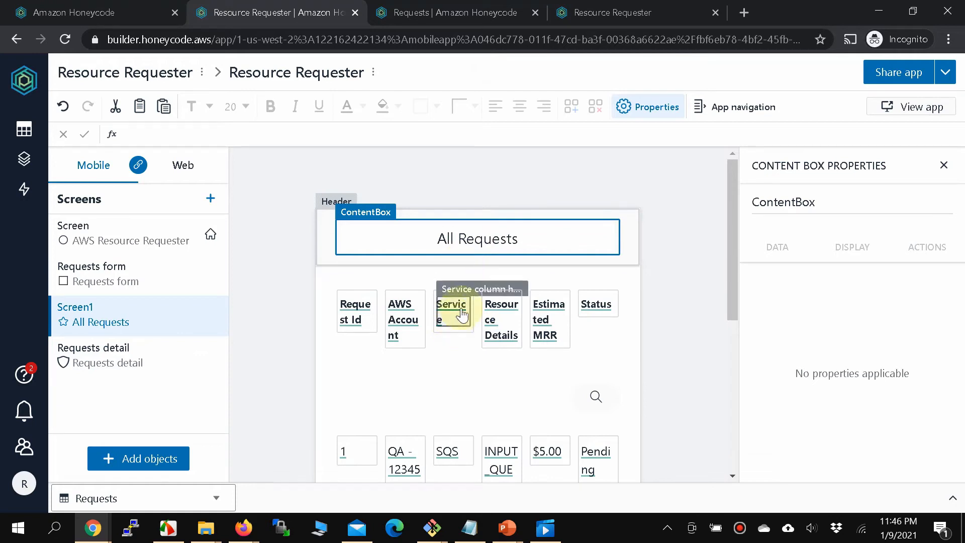
left_click(144, 234)
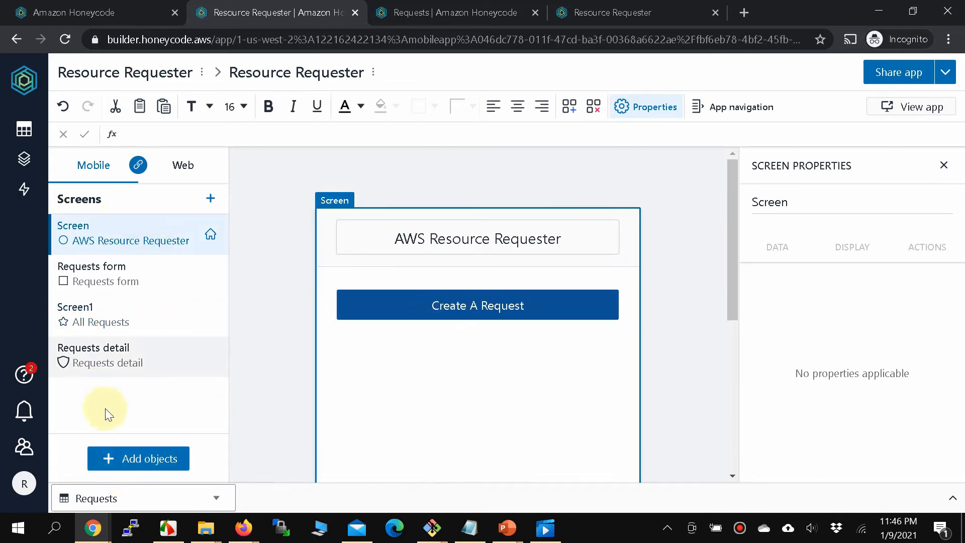
Add a 'View All Requests' button below Create A Request that navigates to Screen1.
left_click(120, 457)
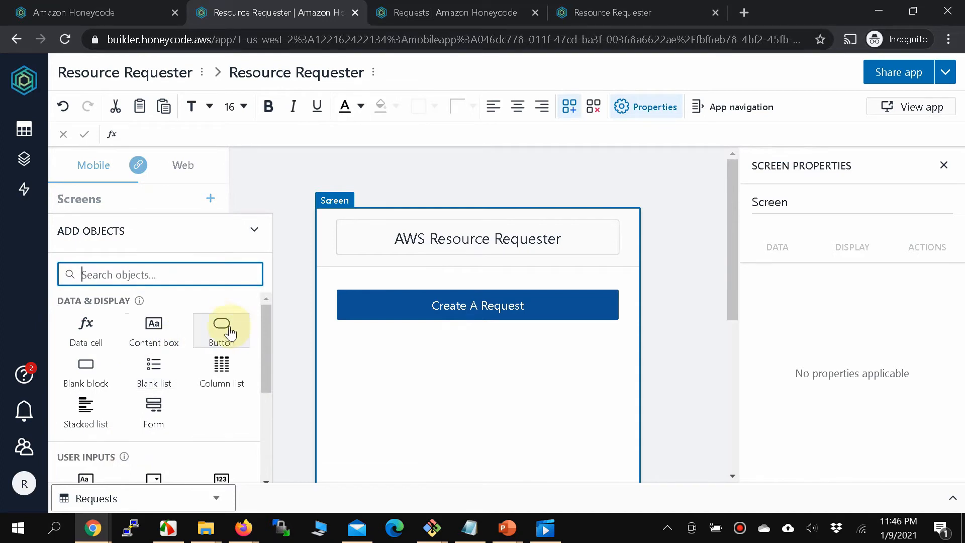
left_click_drag(223, 327, 338, 354)
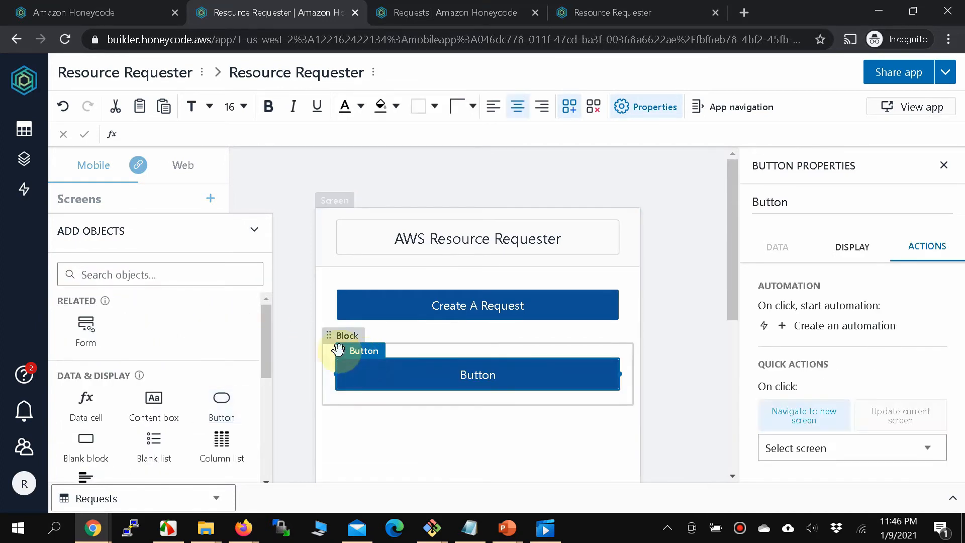
double_click(478, 382)
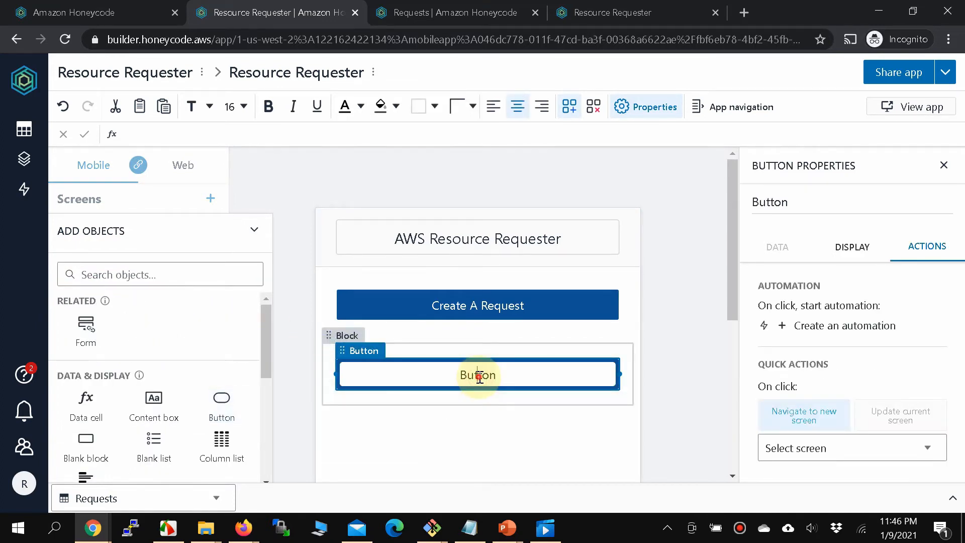
double_click(479, 375)
type("View Al")
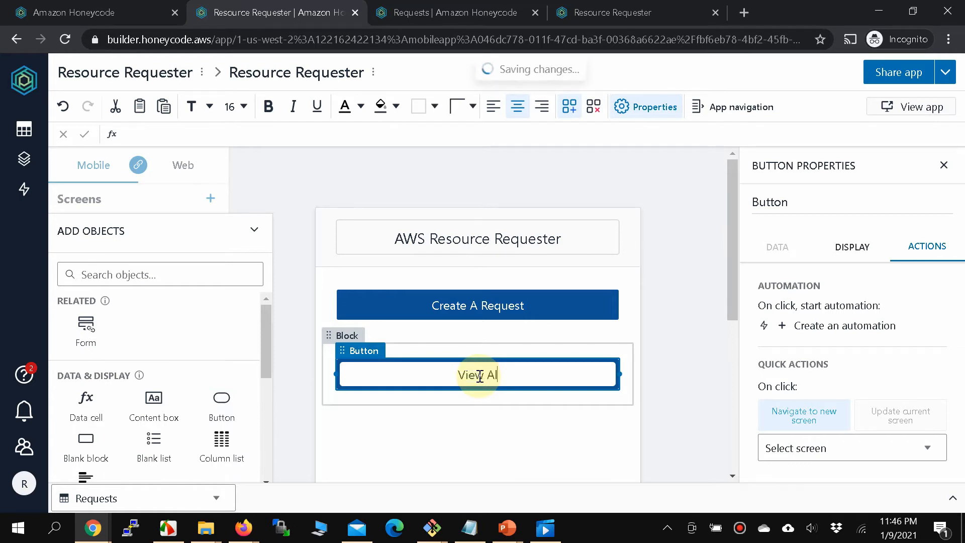
type("l Requests")
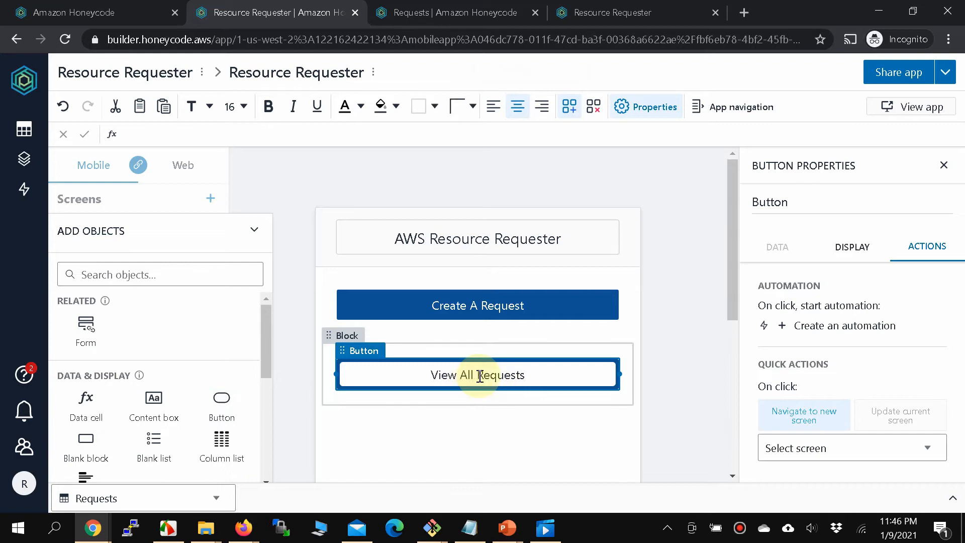
left_click(474, 434)
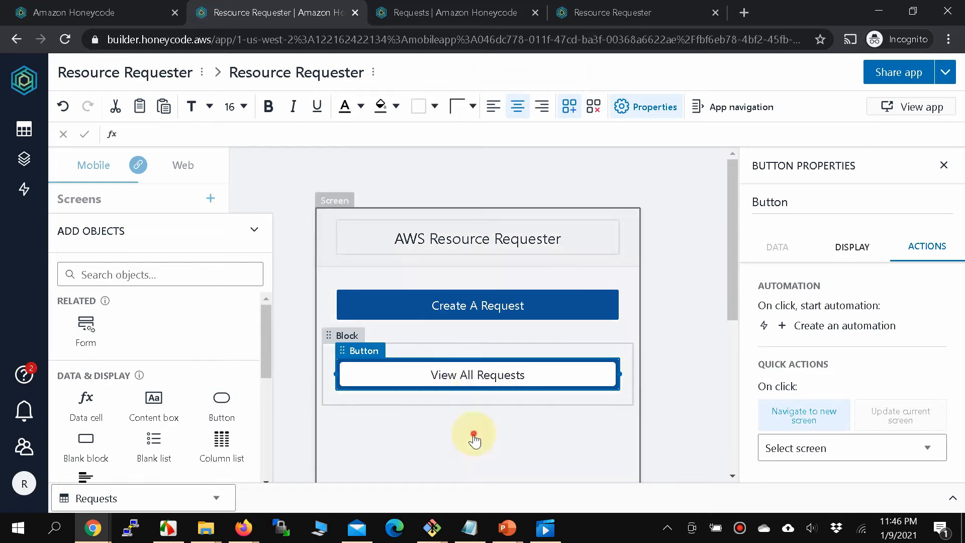
left_click(523, 378)
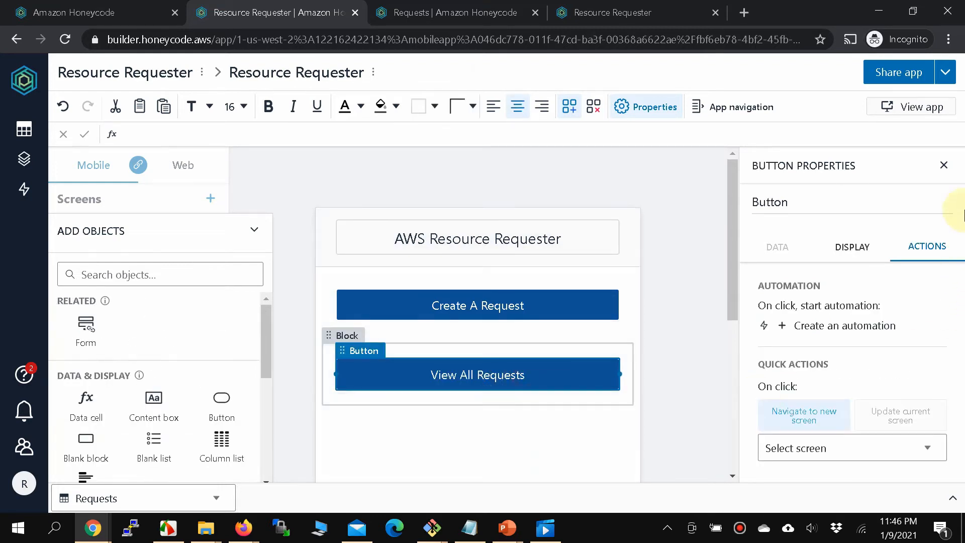
left_click(875, 449)
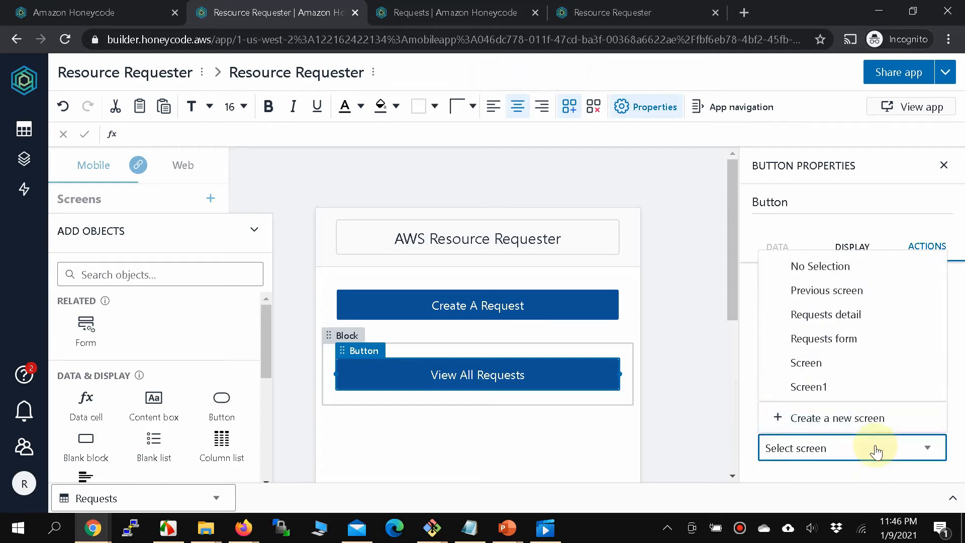
left_click(855, 385)
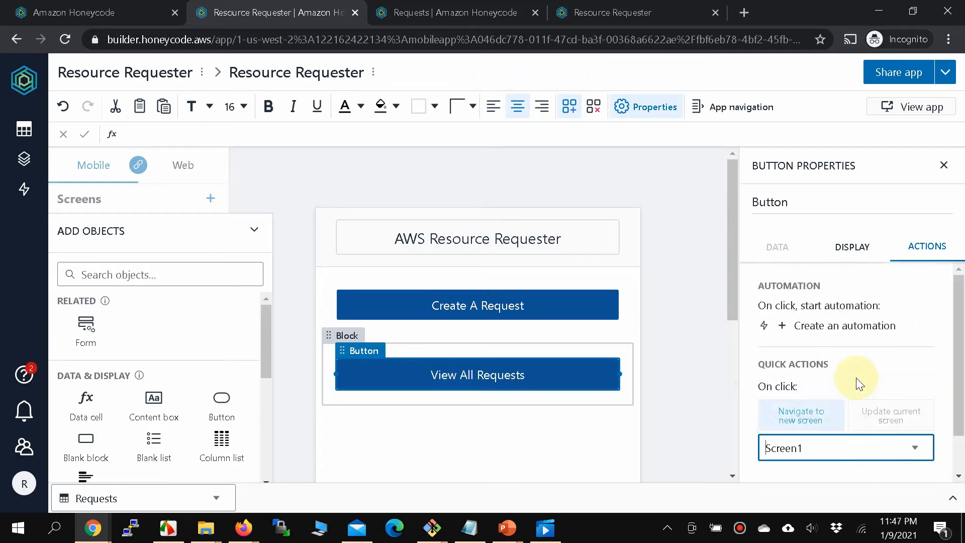
Fill the View All Requests button with green.
left_click(254, 232)
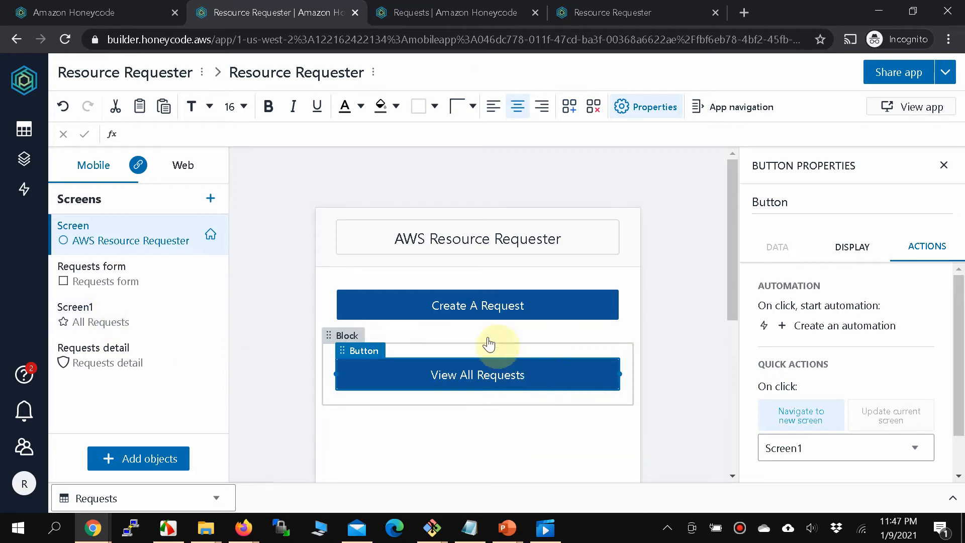
left_click(396, 106)
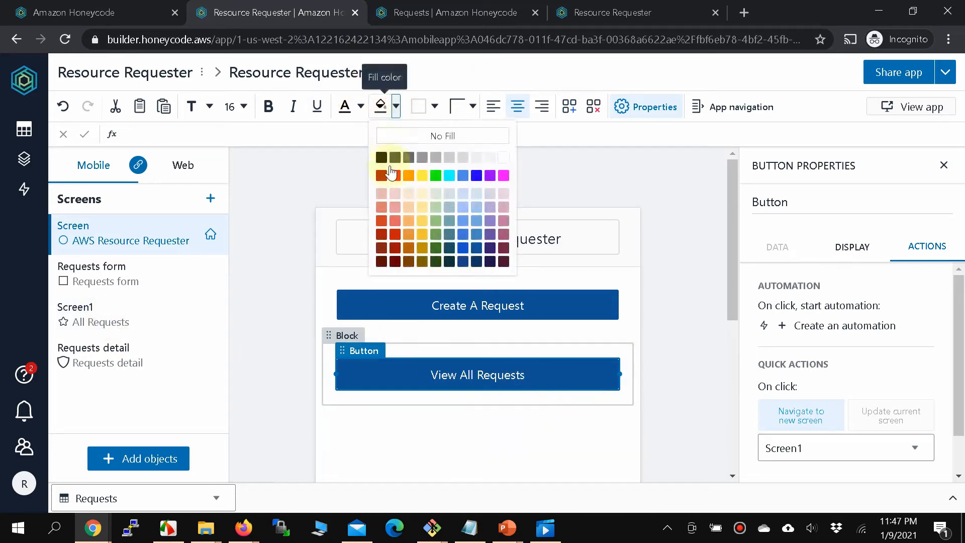
left_click(436, 176)
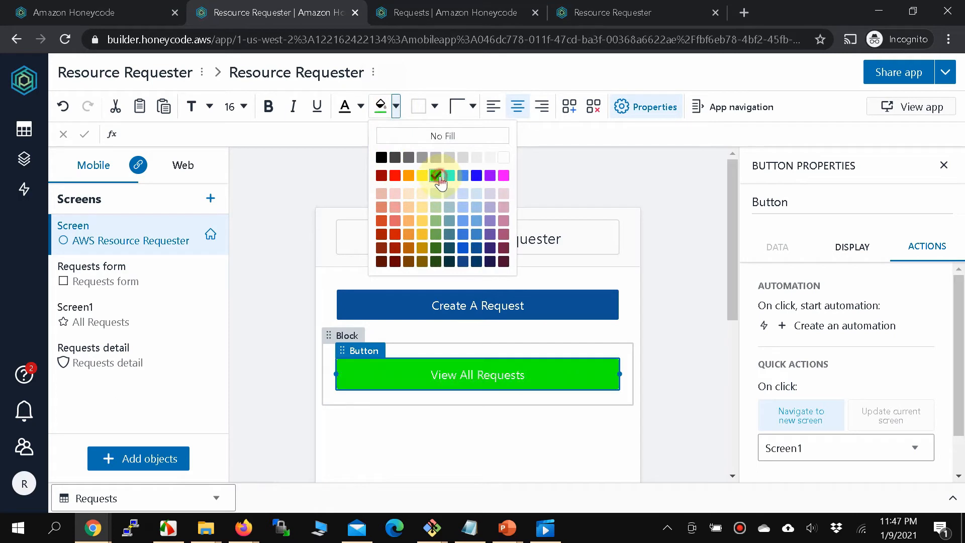
left_click(412, 437)
left_click(252, 375)
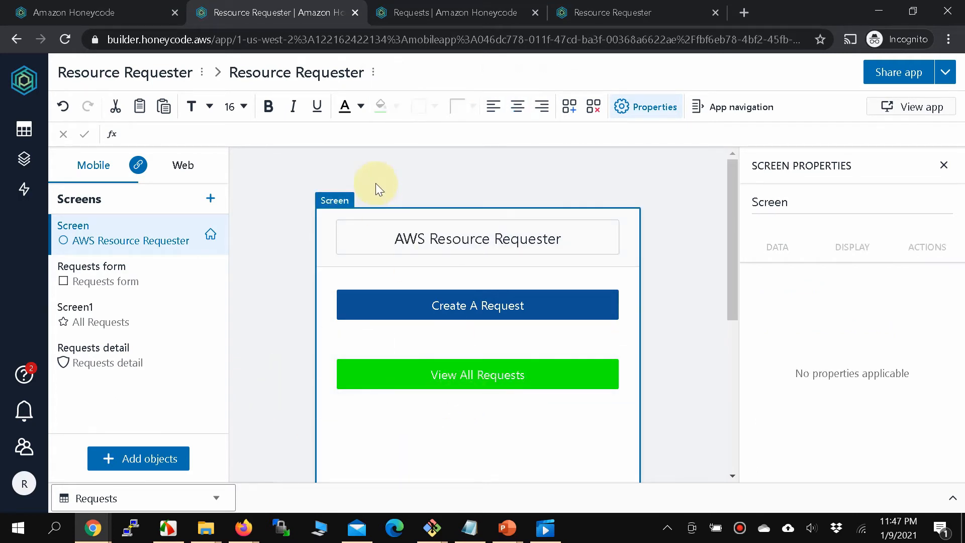
left_click(607, 12)
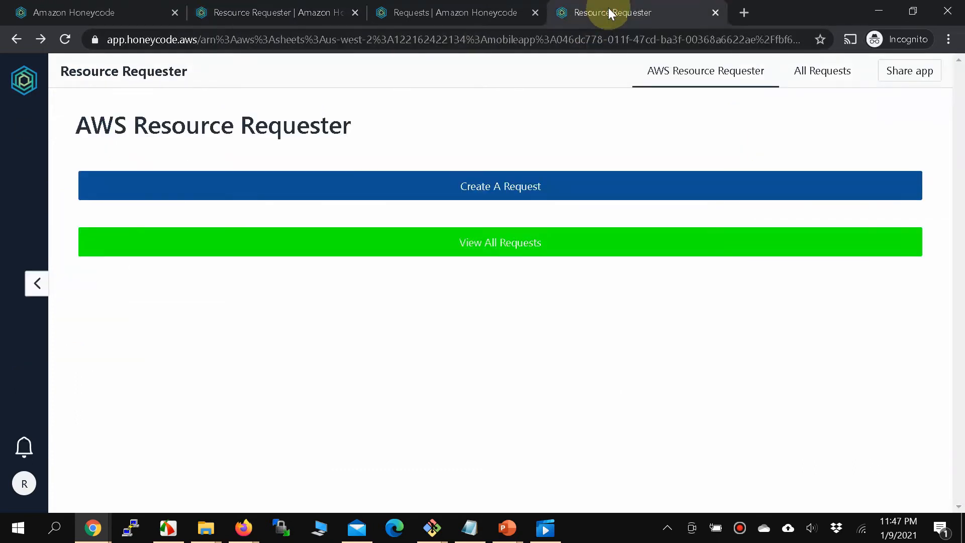
left_click(526, 254)
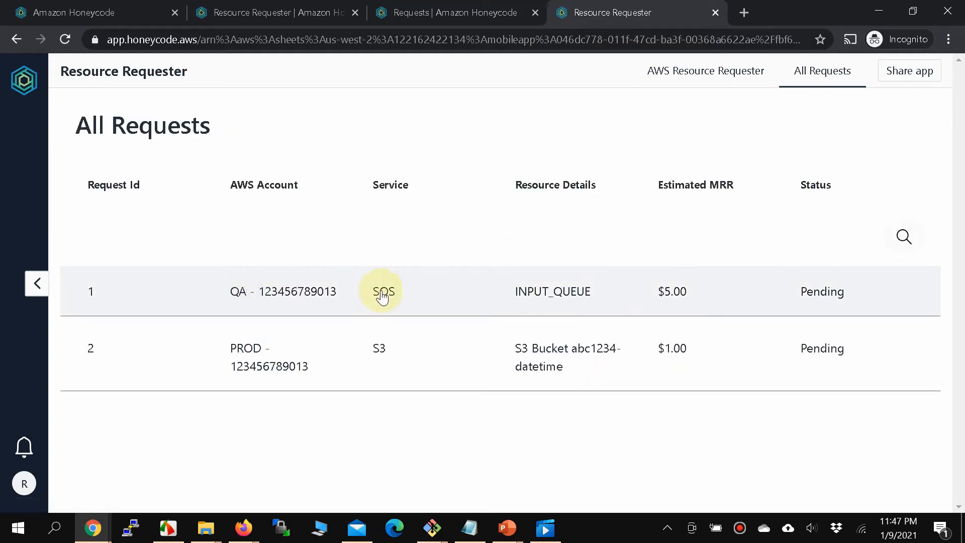
left_click(658, 73)
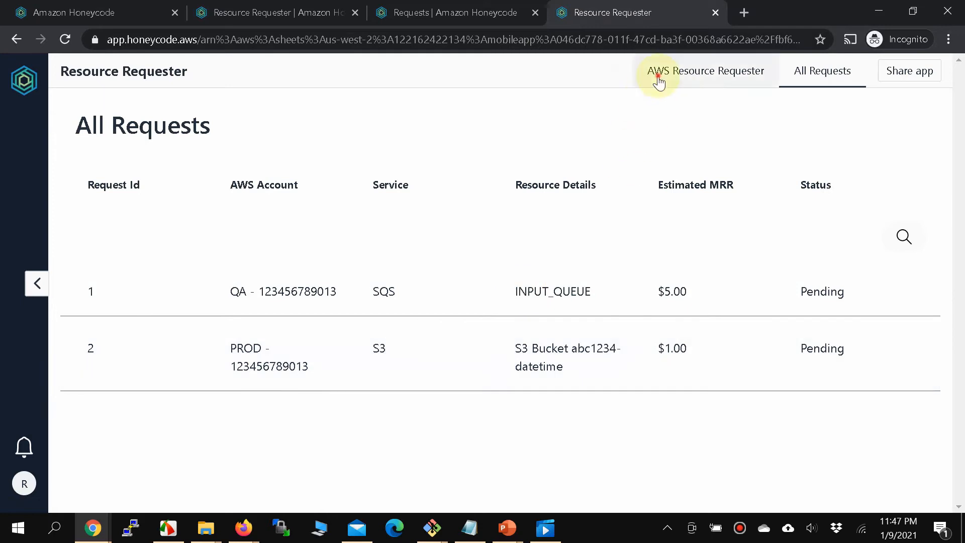
left_click(473, 185)
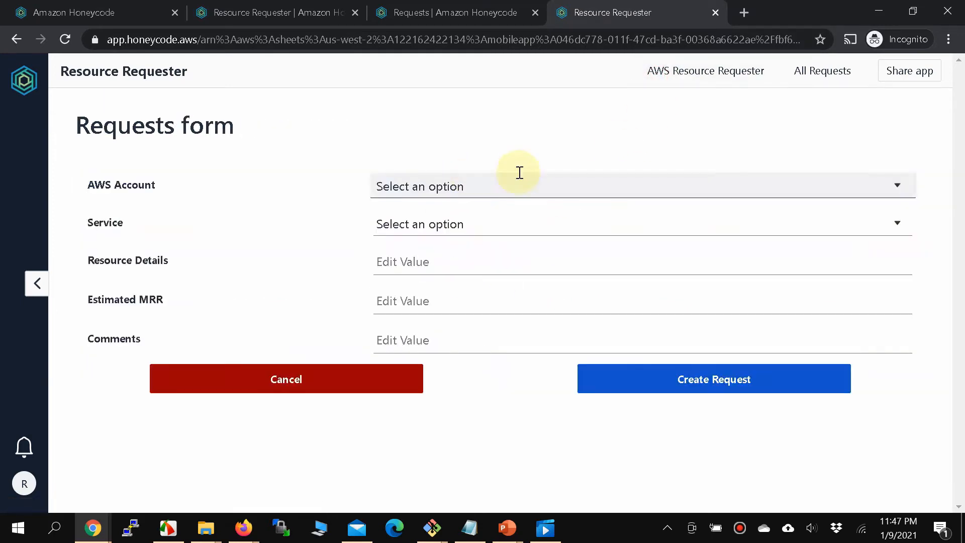
left_click(739, 85)
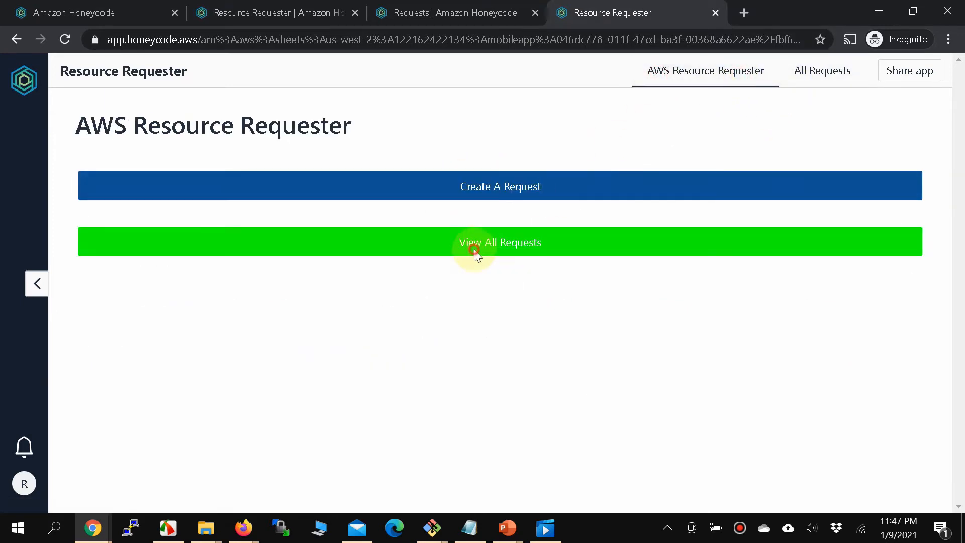
left_click(474, 248)
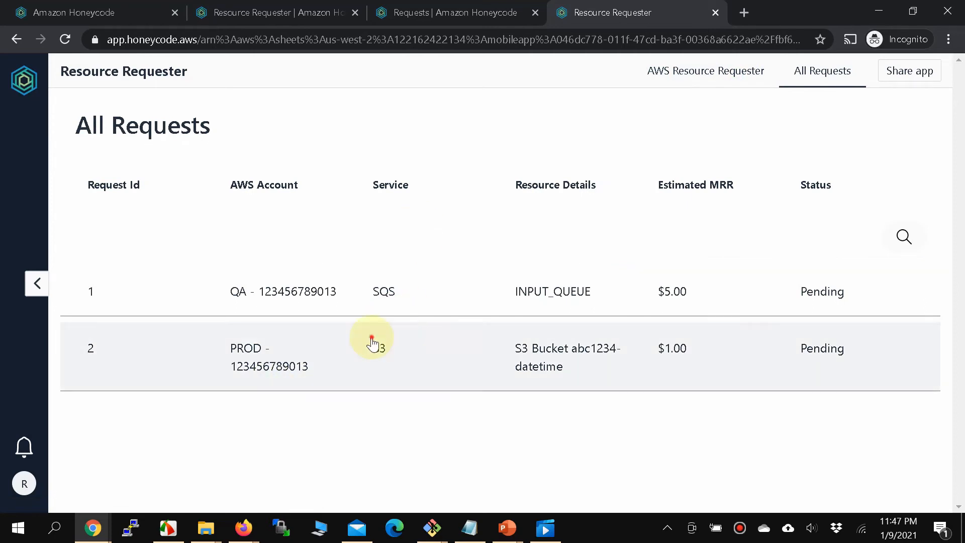
left_click(374, 339)
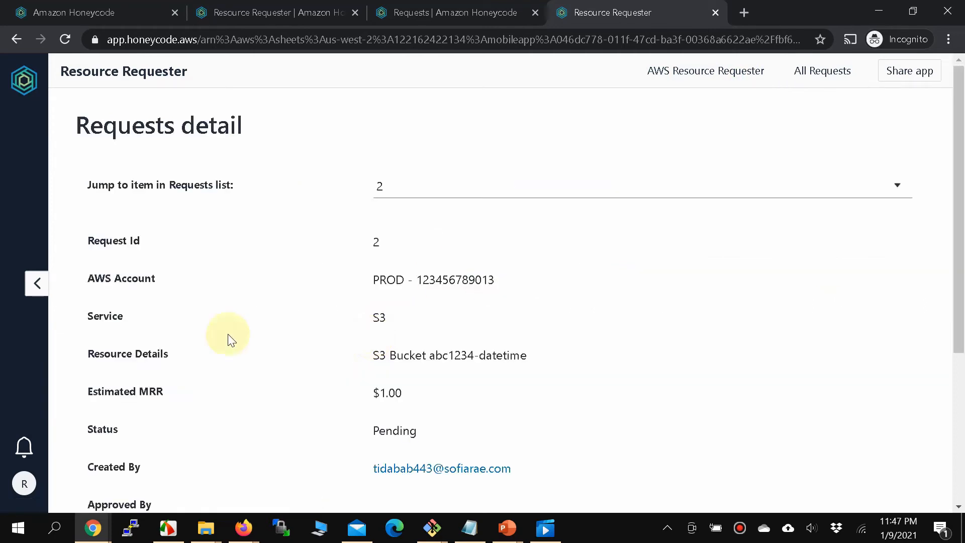
scroll(338, 322, "down", 4)
scroll(340, 324, "up", 4)
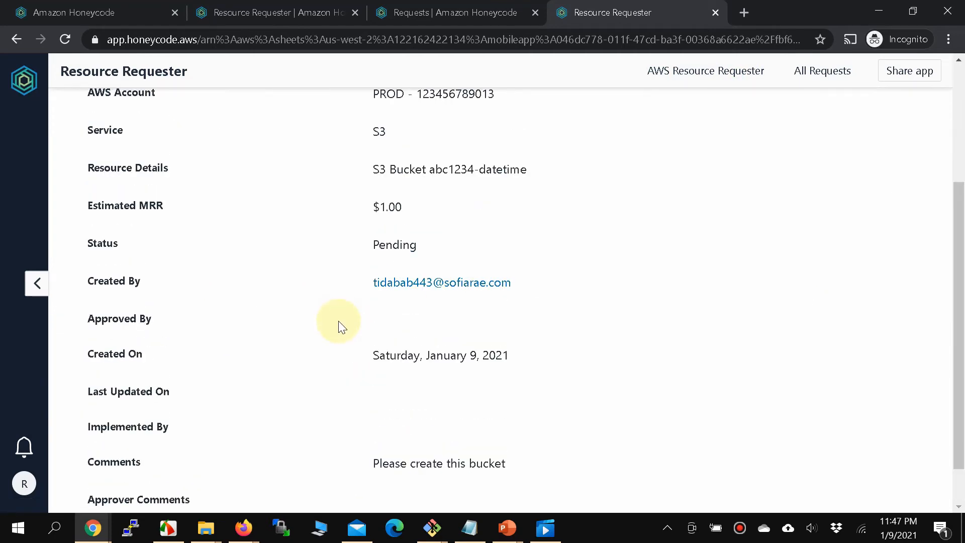
left_click(798, 71)
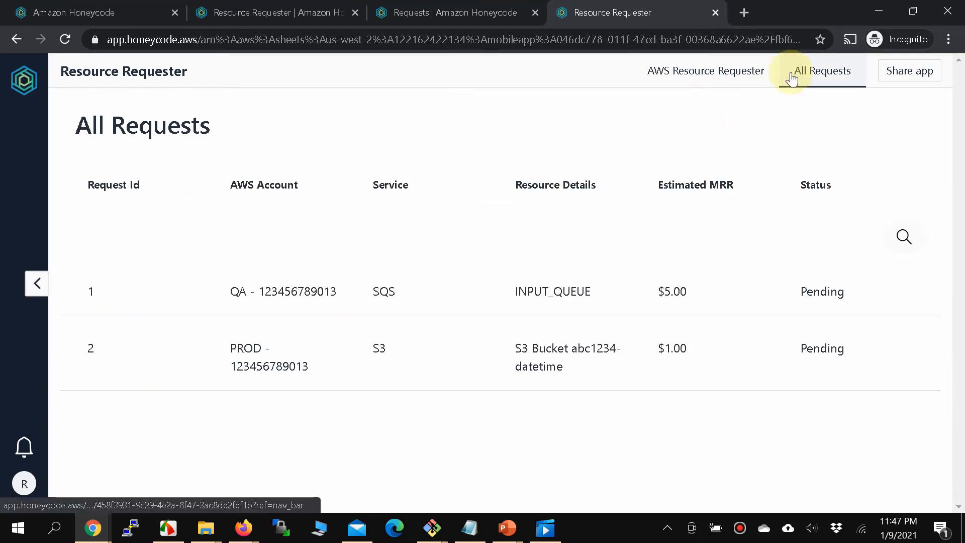
left_click(904, 238)
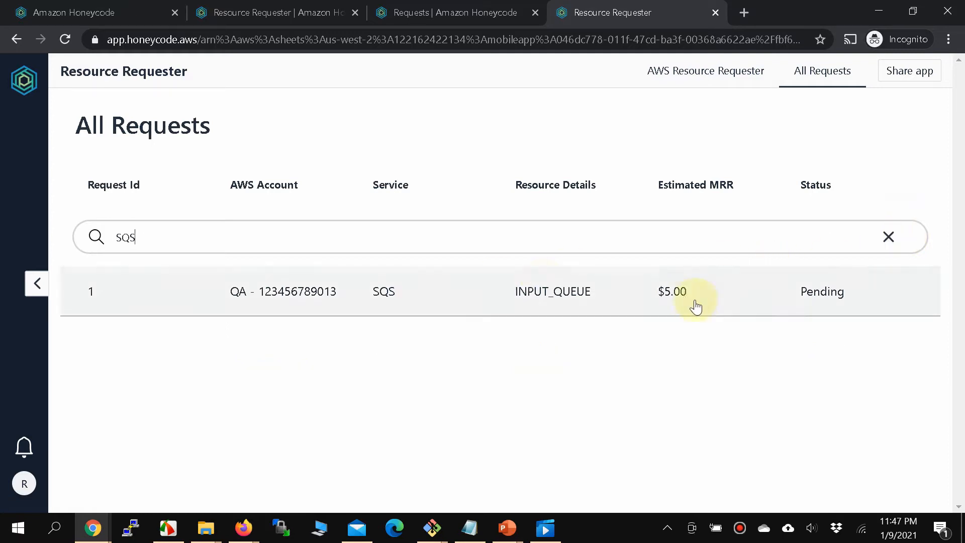
left_click(895, 239)
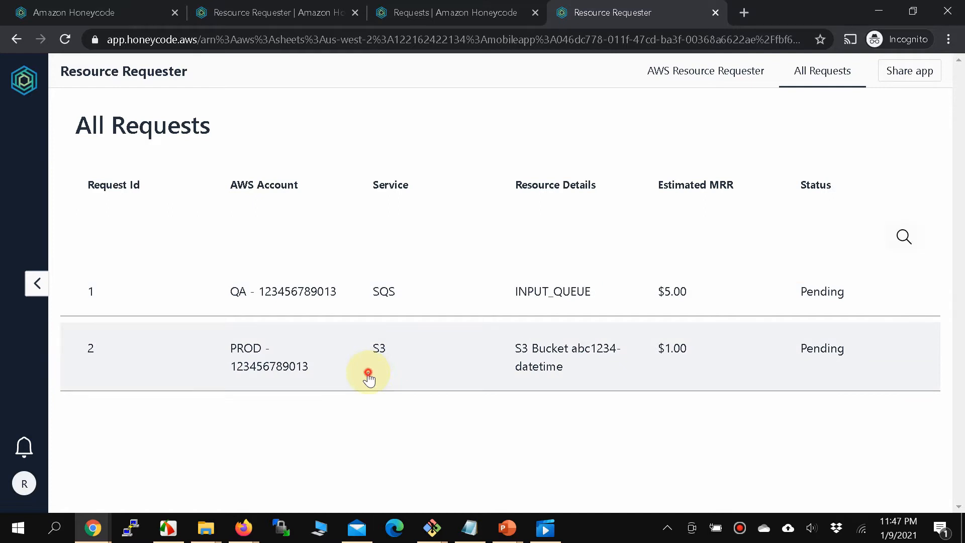
left_click(369, 374)
scroll(369, 375, "down", 5)
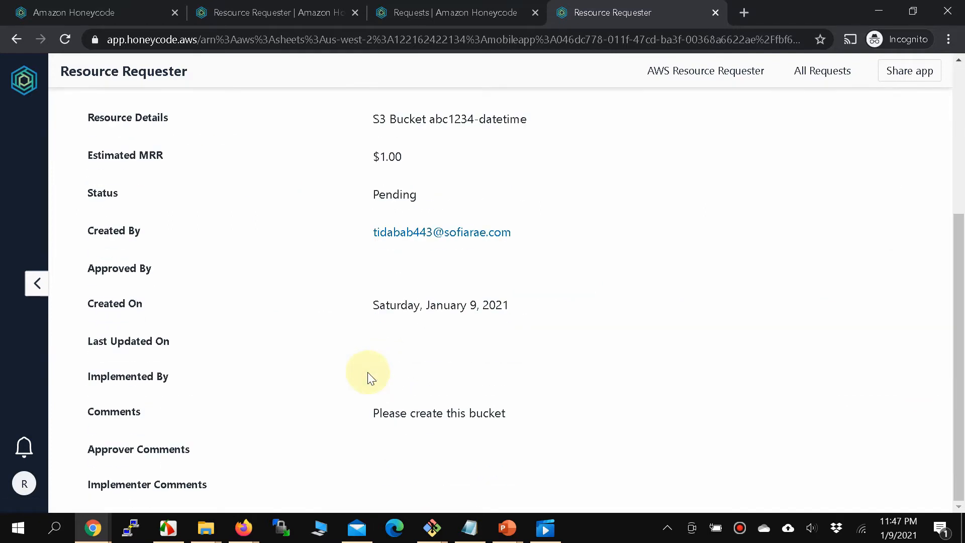
scroll(368, 374, "up", 3)
scroll(368, 375, "down", 2)
scroll(367, 372, "up", 3)
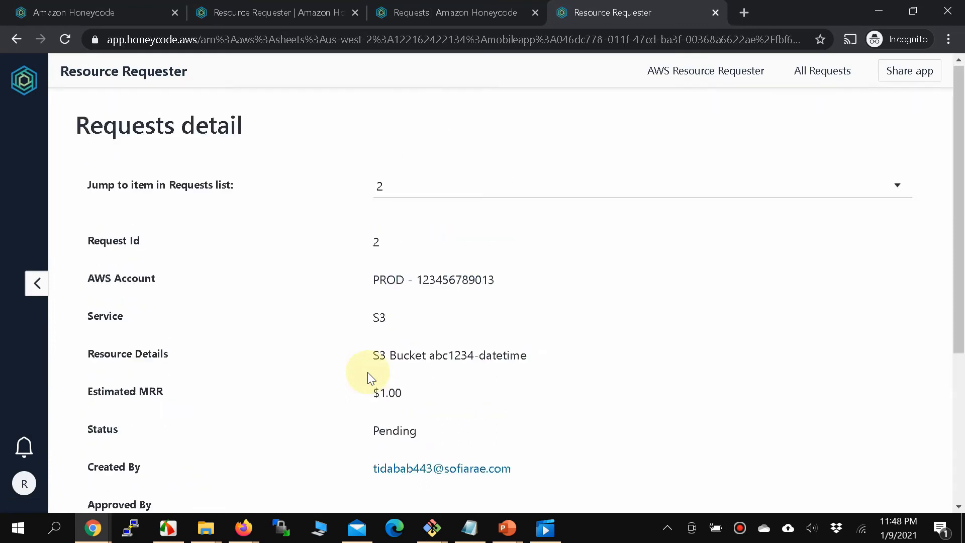
scroll(367, 372, "down", 3)
scroll(367, 372, "up", 3)
scroll(367, 372, "down", 4)
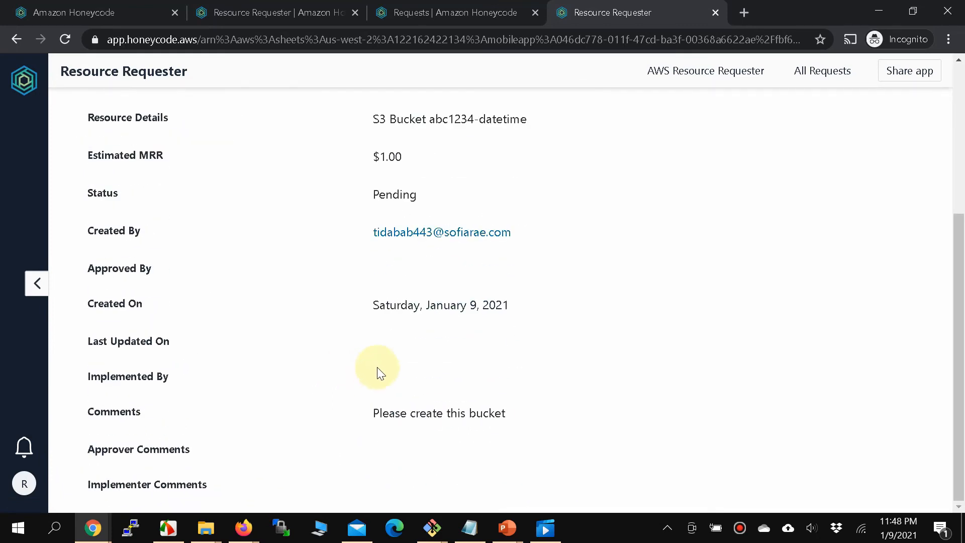
scroll(372, 372, "up", 5)
scroll(496, 456, "down", 5)
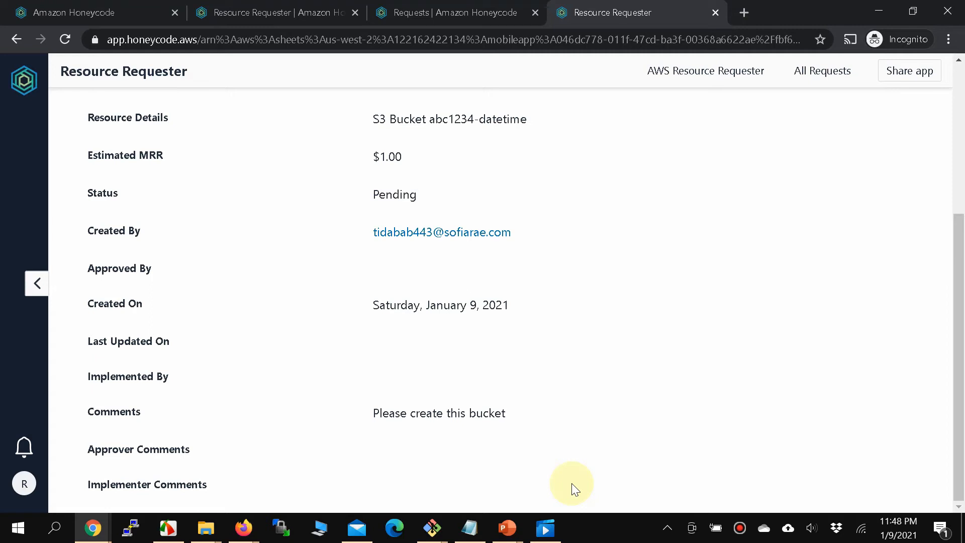
scroll(572, 483, "up", 2)
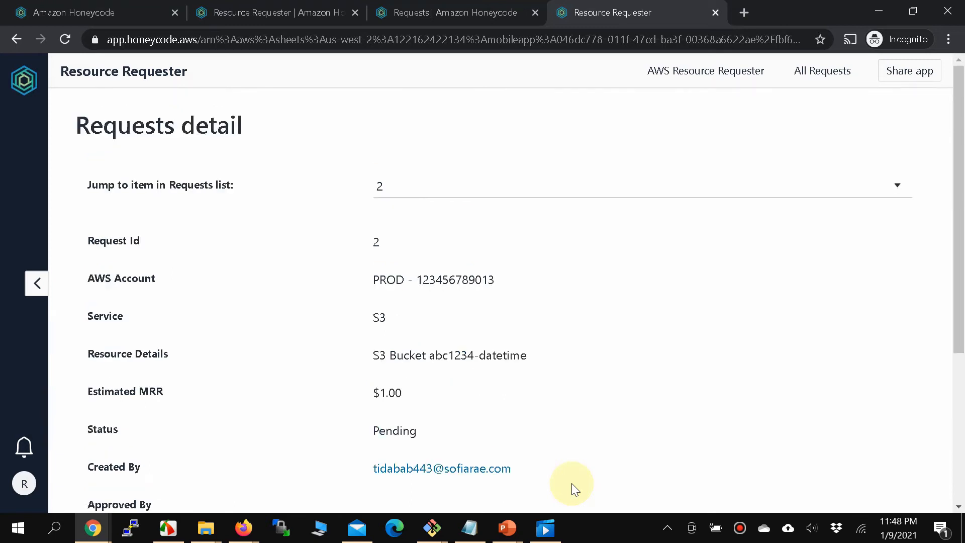
scroll(571, 483, "down", 4)
scroll(571, 484, "down", 1)
scroll(571, 484, "up", 2)
scroll(572, 483, "up", 3)
scroll(571, 483, "down", 3)
scroll(572, 483, "up", 3)
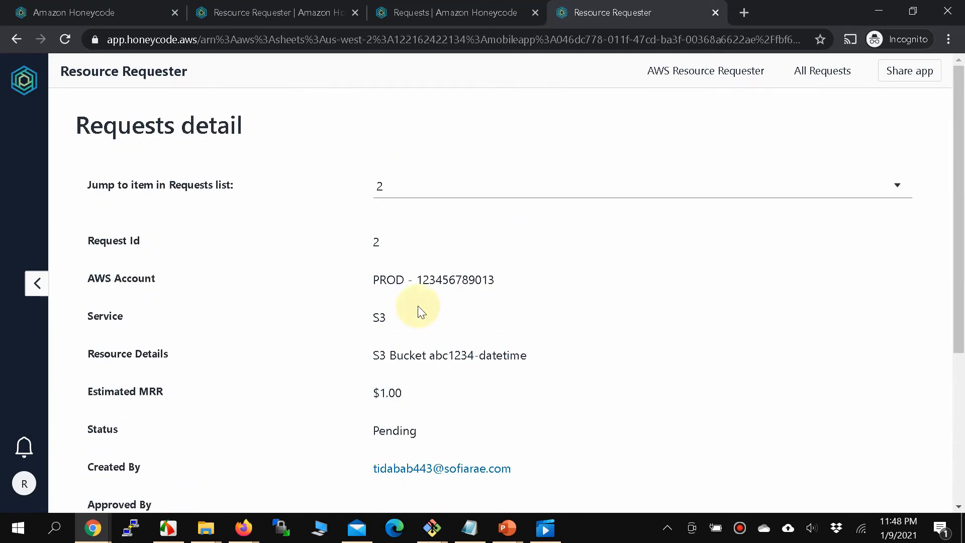
left_click(282, 20)
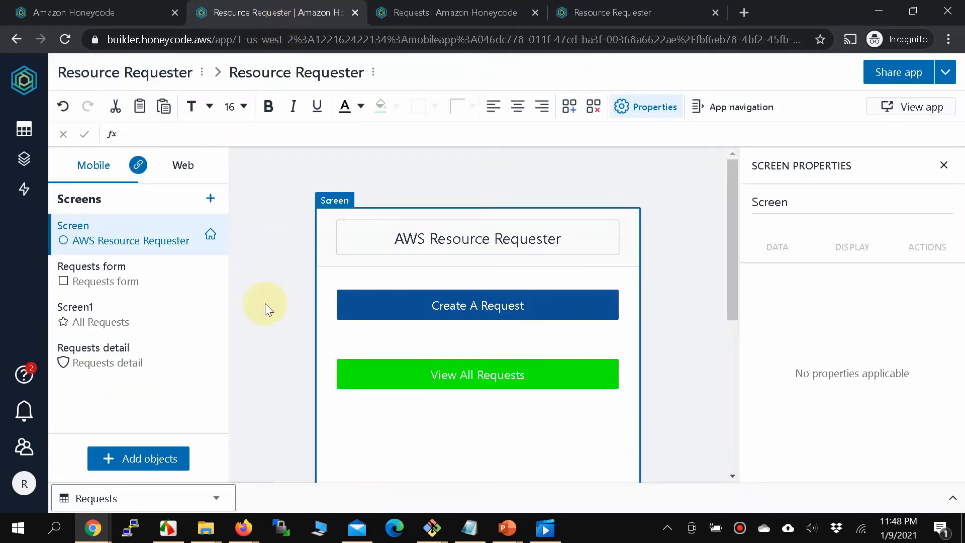
Add a single button to the Requests detail screen, deleting the extra Button1.
left_click(81, 371)
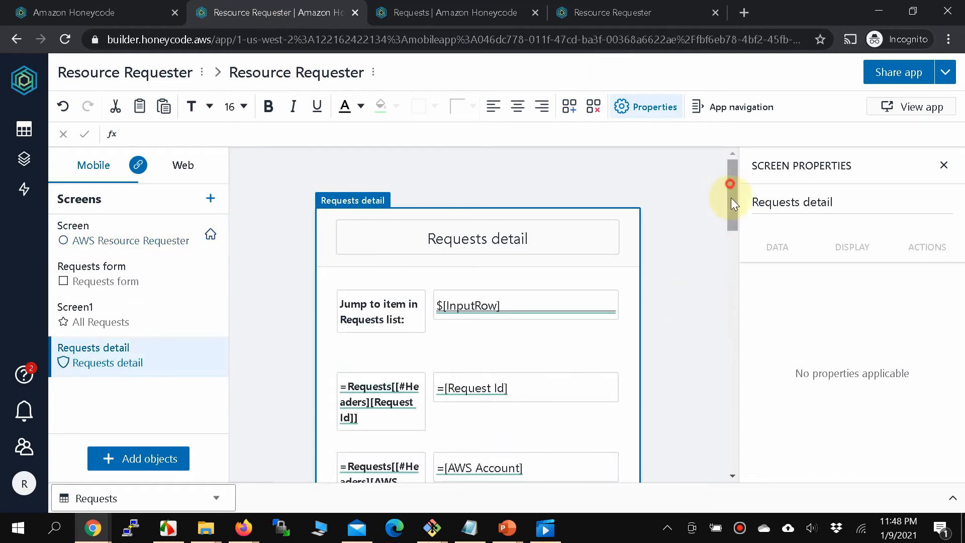
left_click_drag(730, 198, 726, 421)
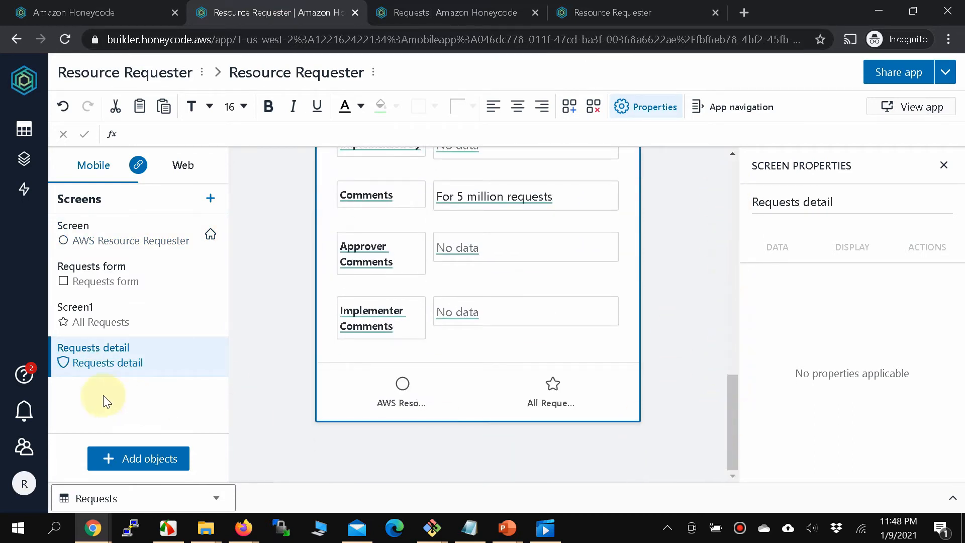
left_click(136, 459)
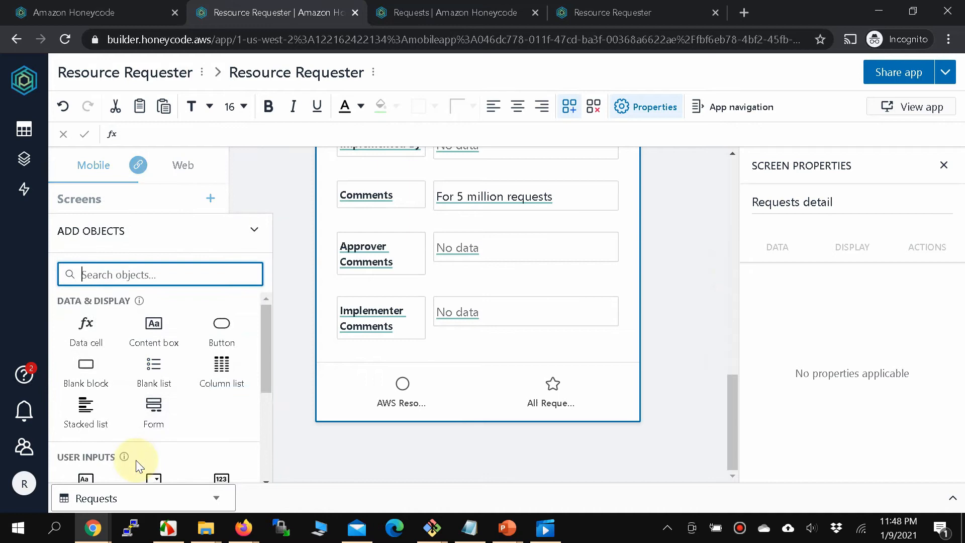
left_click(212, 324)
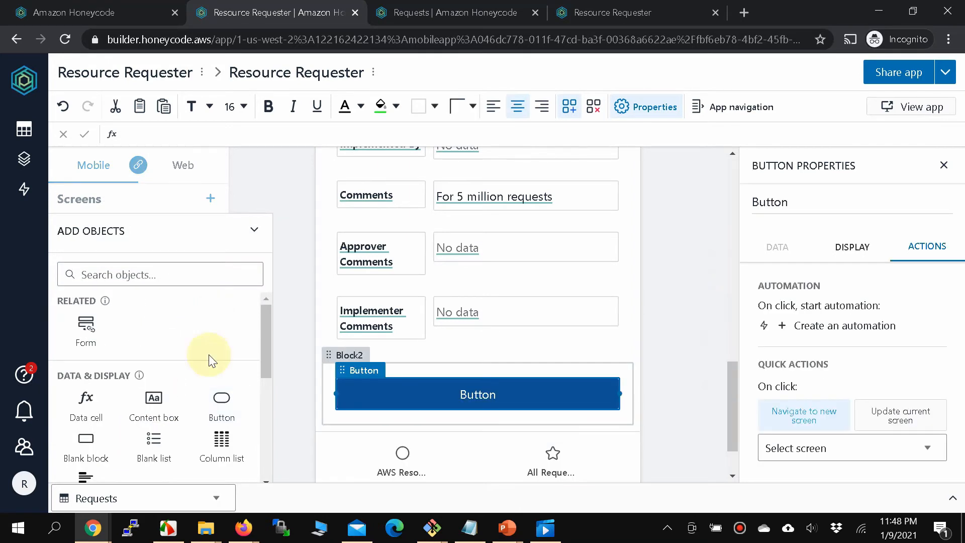
left_click(213, 412)
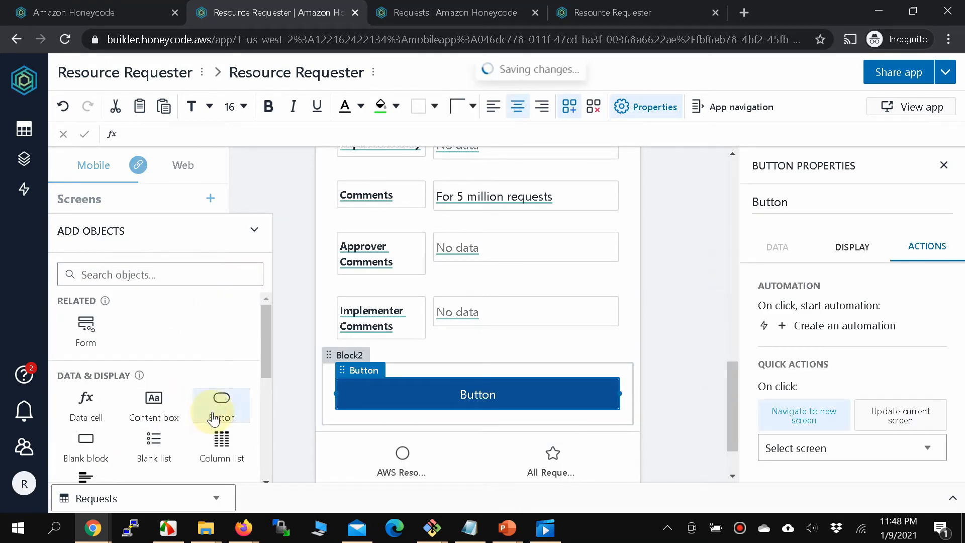
left_click(446, 432)
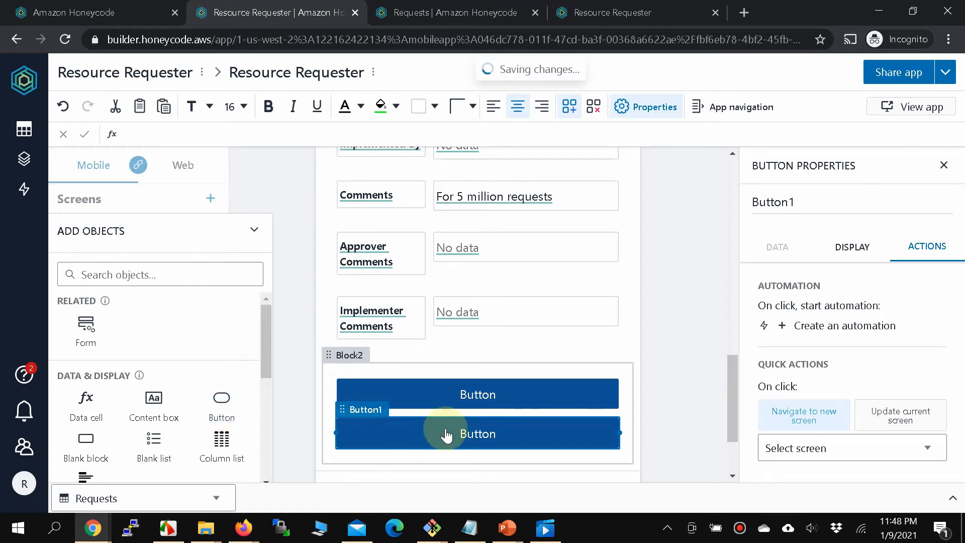
key("Delete")
left_click(451, 396)
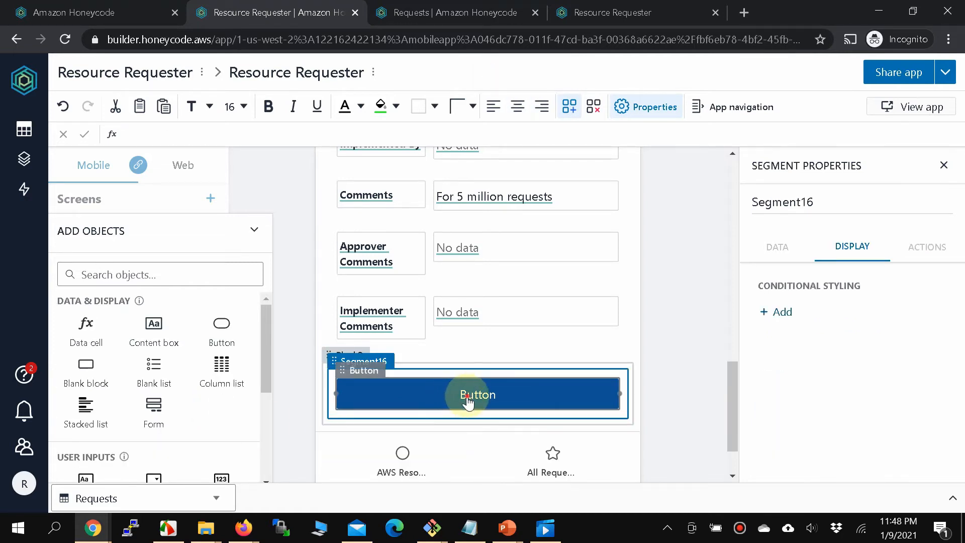
Relabel the new button as 'Approve'.
left_click(467, 397)
left_click(467, 396)
double_click(468, 397)
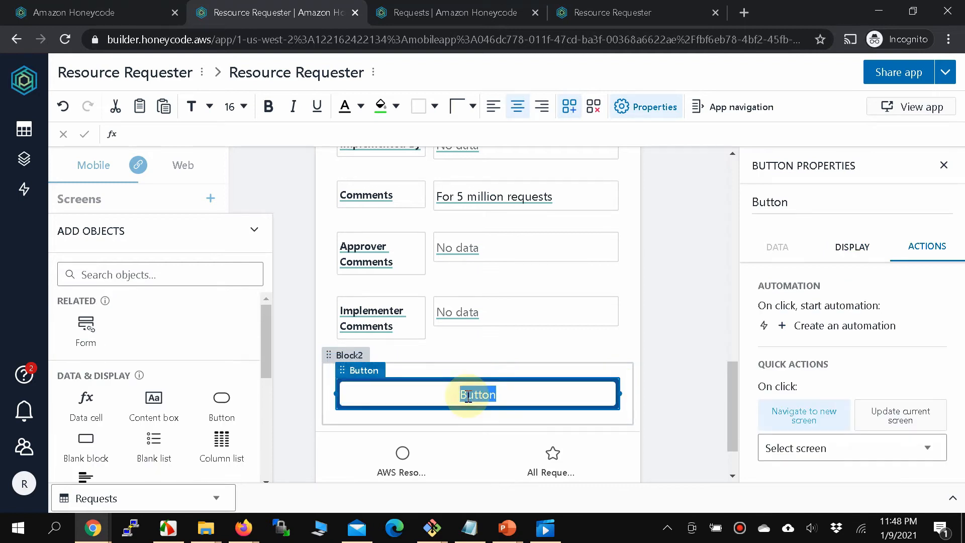
type("Approve")
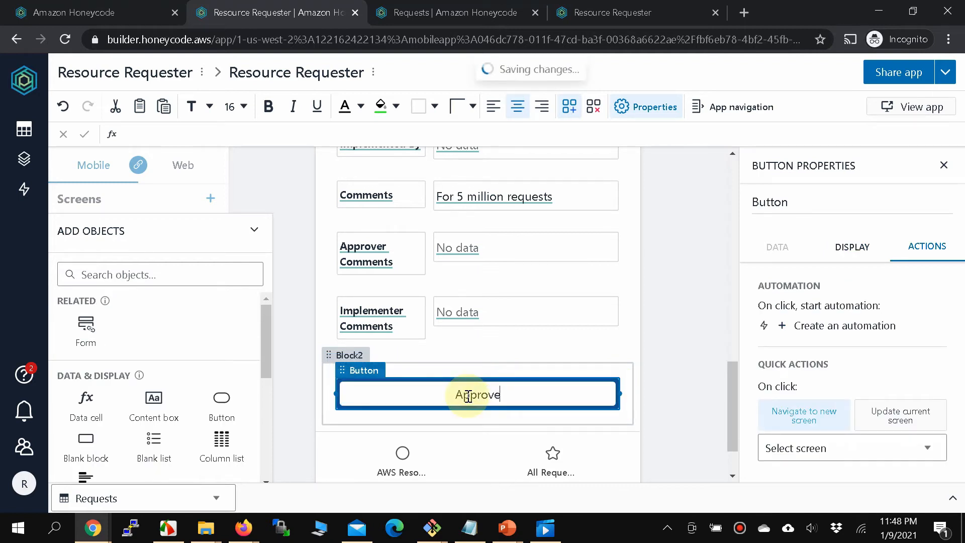
left_click(605, 426)
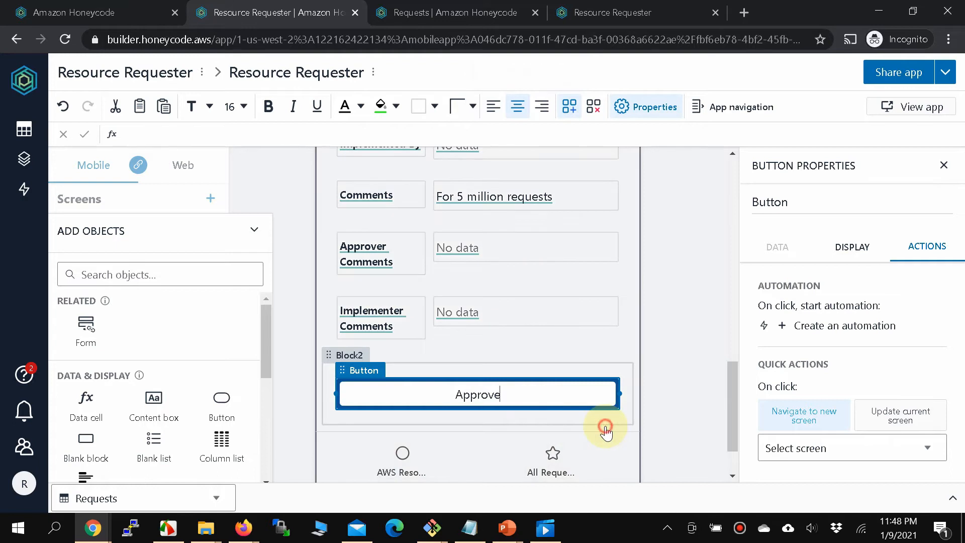
left_click(593, 392)
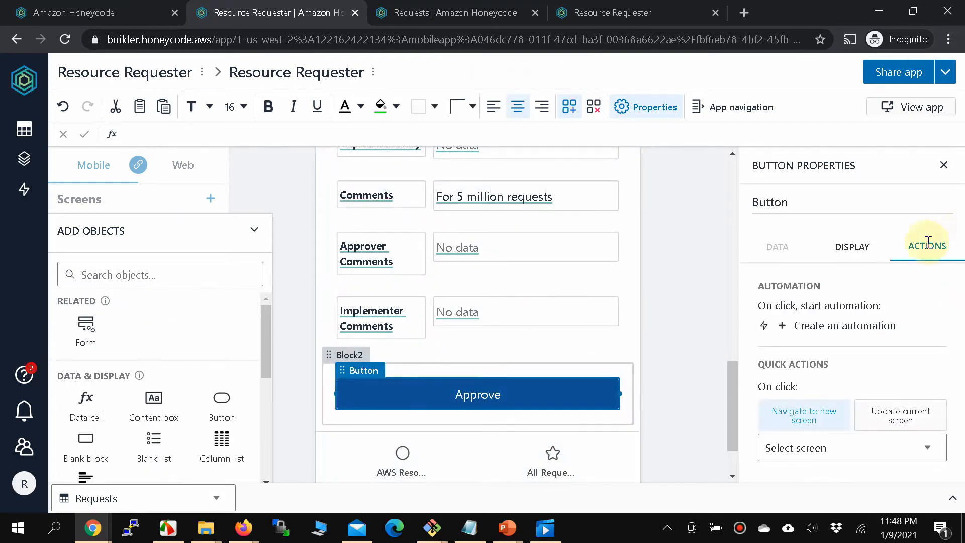
left_click(926, 244)
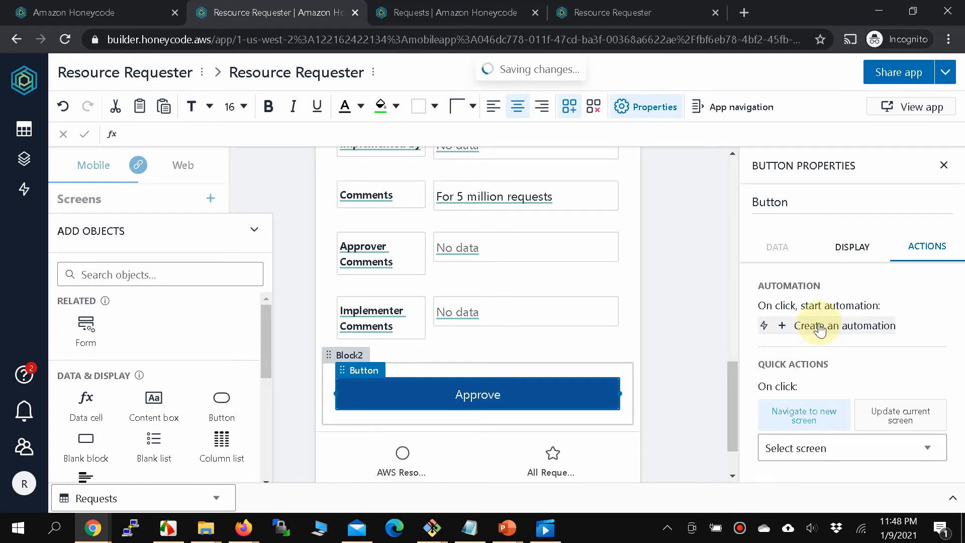
Create an automation for the Approve button containing an Update or insert row action.
left_click(820, 327)
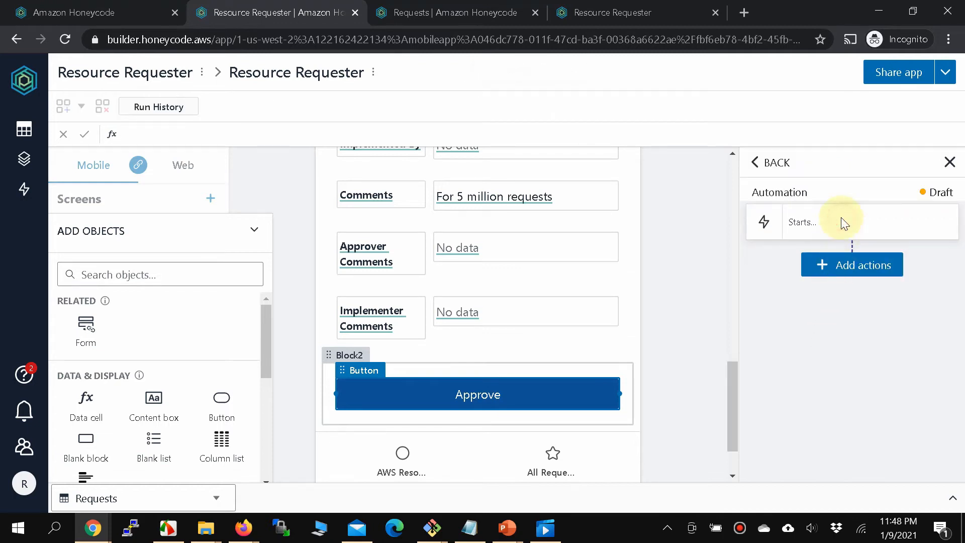
left_click(850, 276)
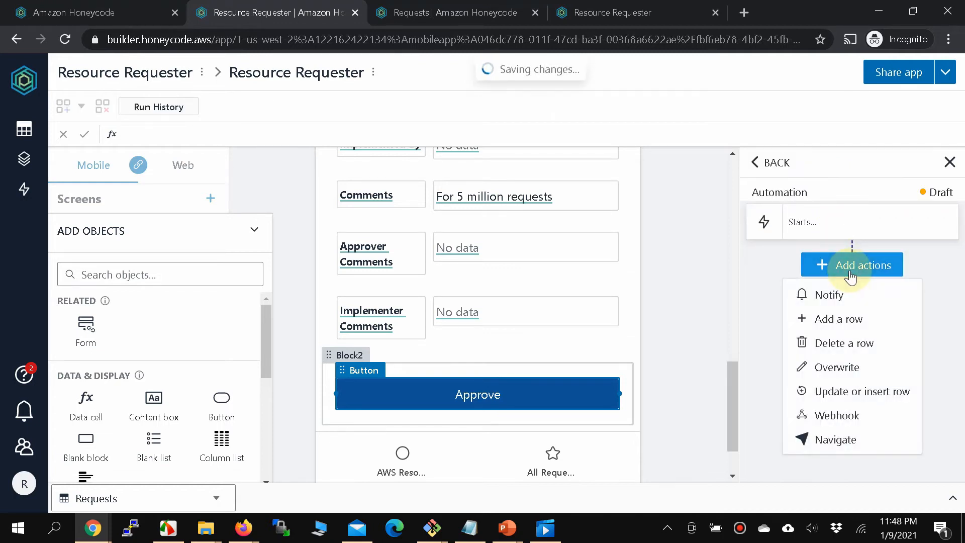
left_click(838, 397)
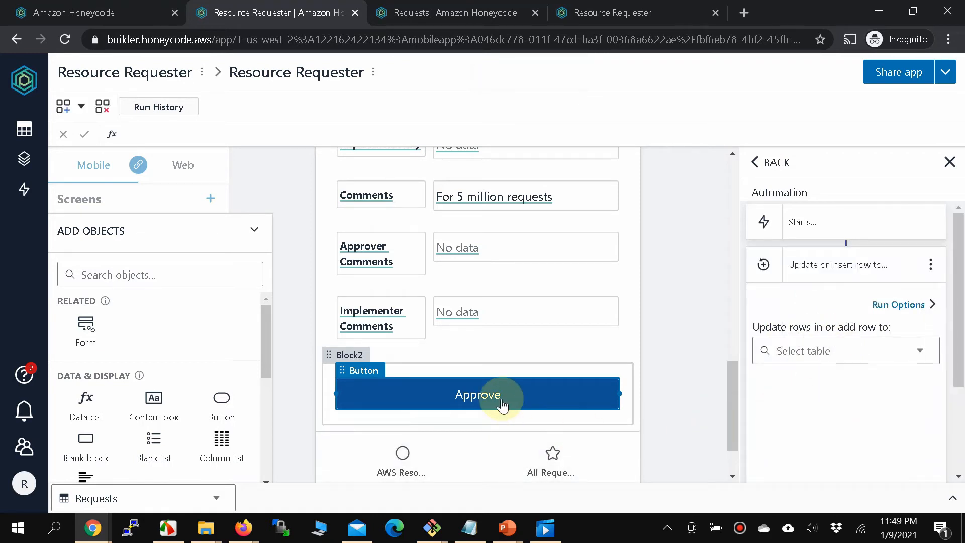
left_click(456, 12)
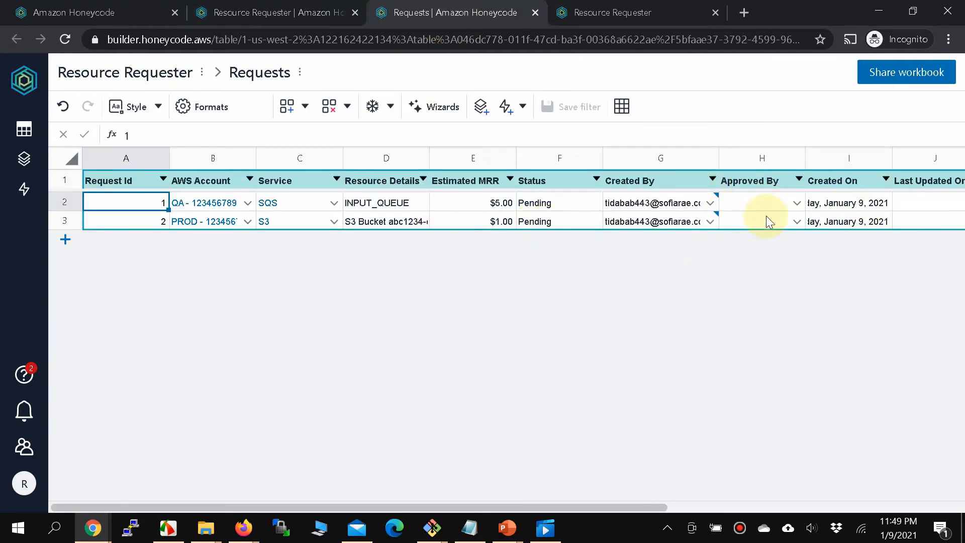
left_click(263, 9)
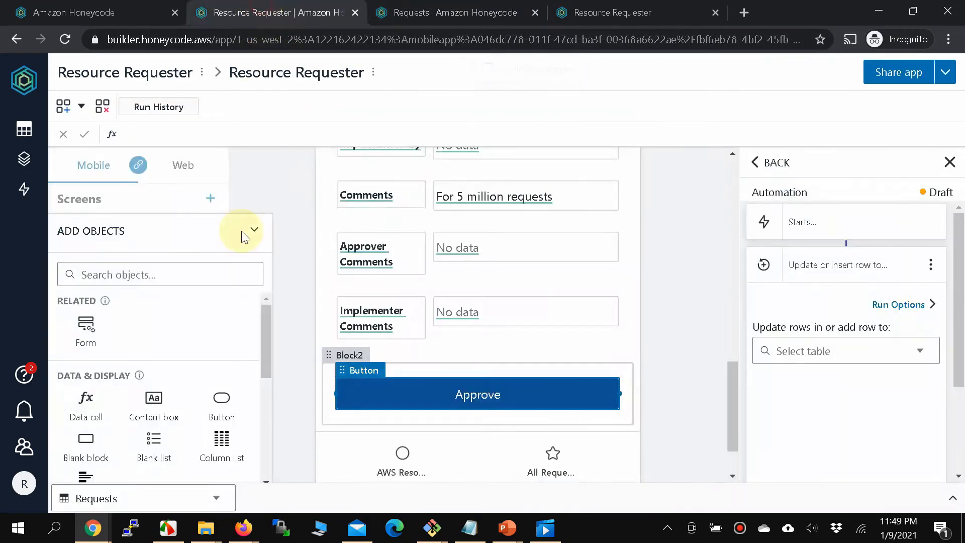
left_click(928, 350)
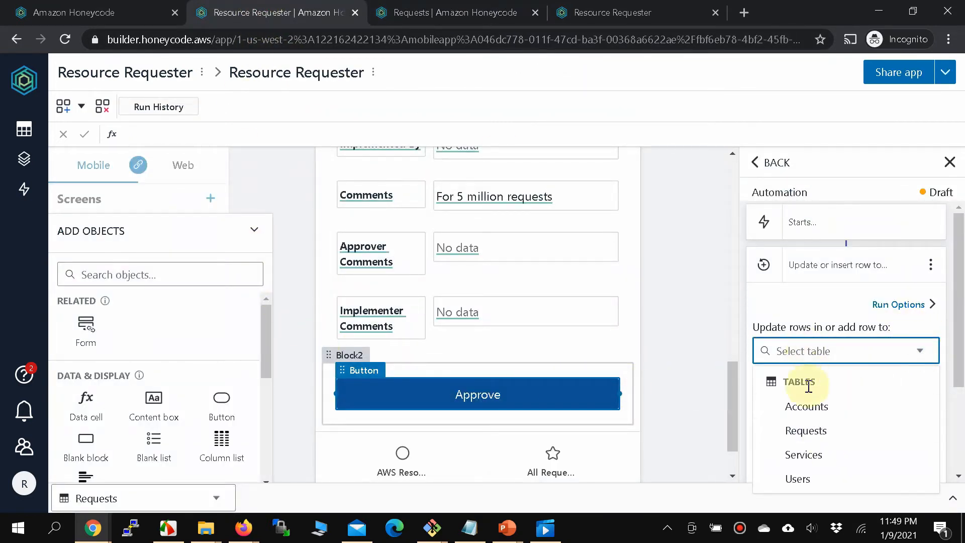
Point the update-or-insert step at the Requests table and review its match and write fields.
left_click(807, 434)
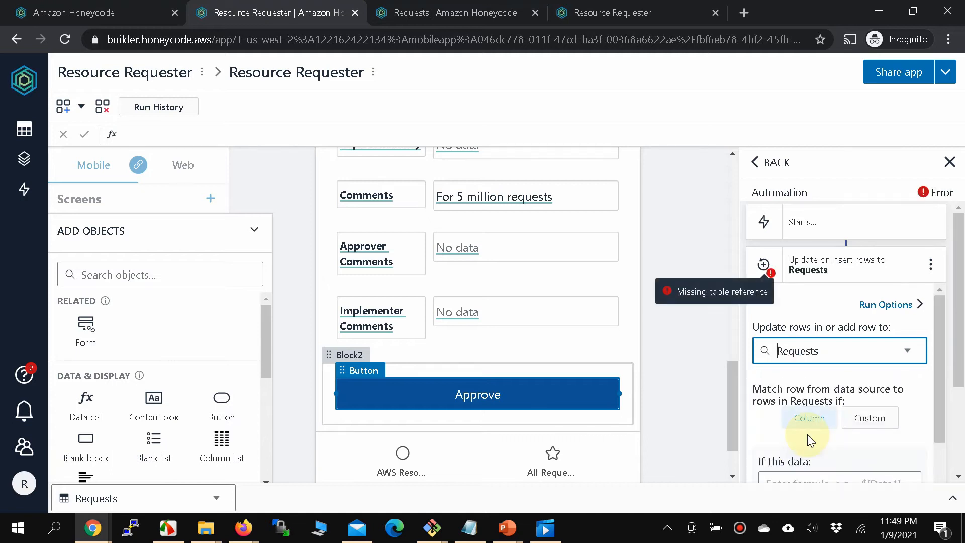
left_click_drag(955, 301, 958, 369)
scroll(819, 362, "down", 1)
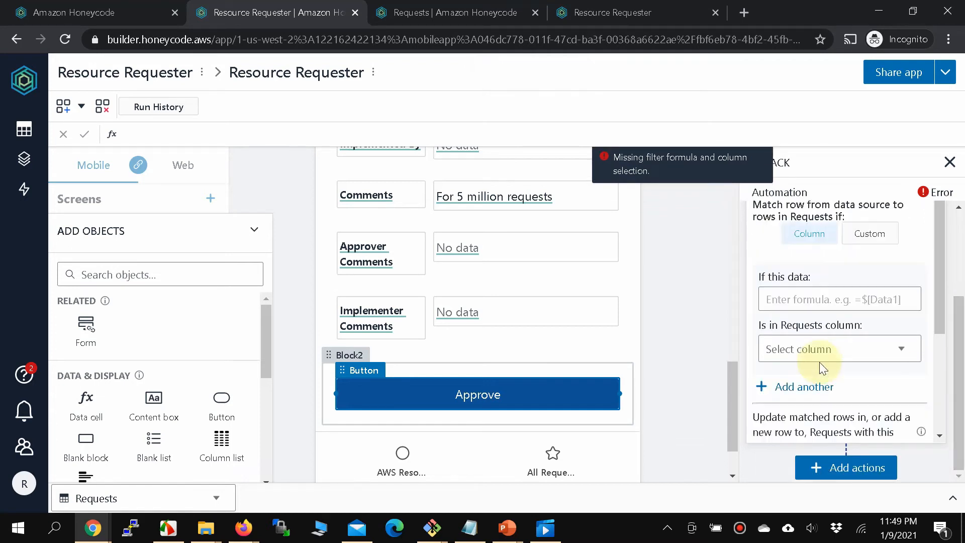
scroll(819, 362, "down", 3)
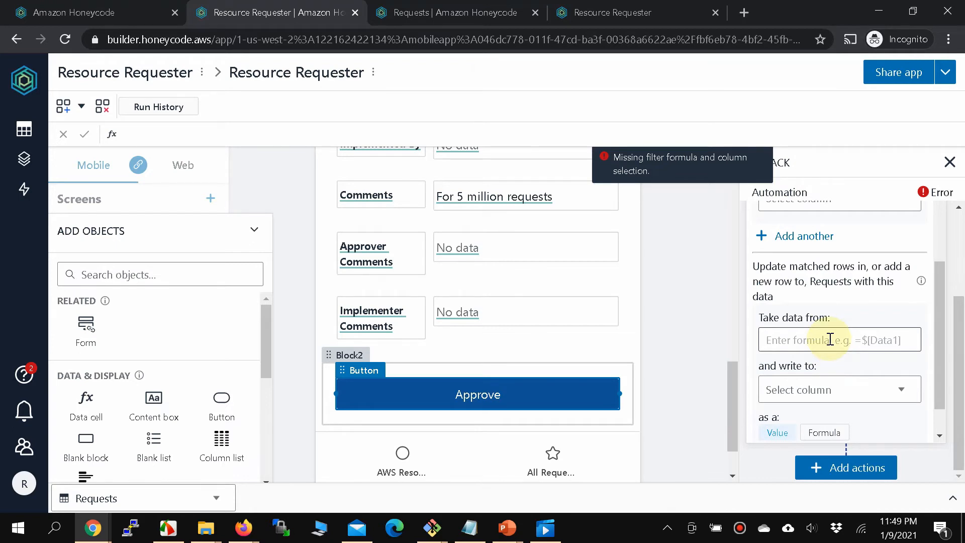
scroll(829, 339, "up", 4)
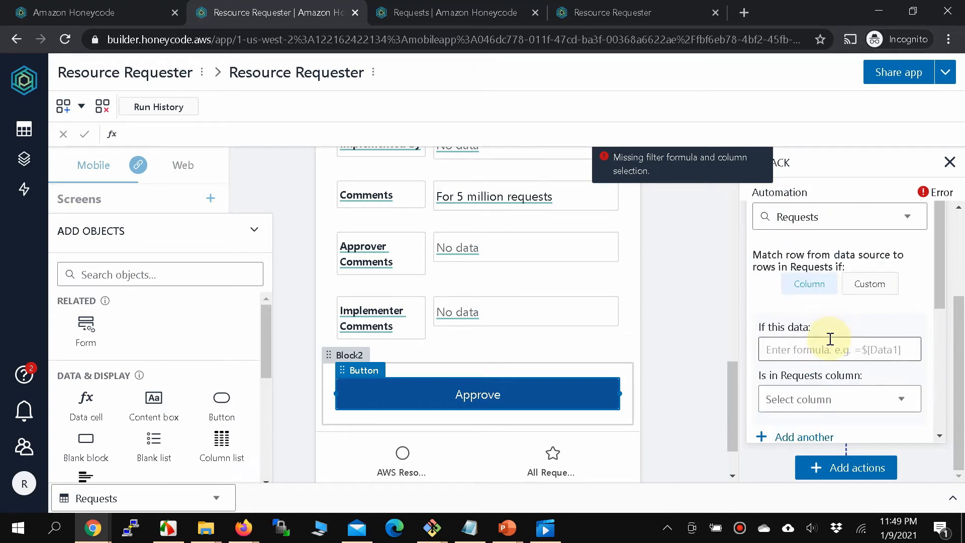
scroll(829, 339, "down", 1)
scroll(829, 339, "down", 3)
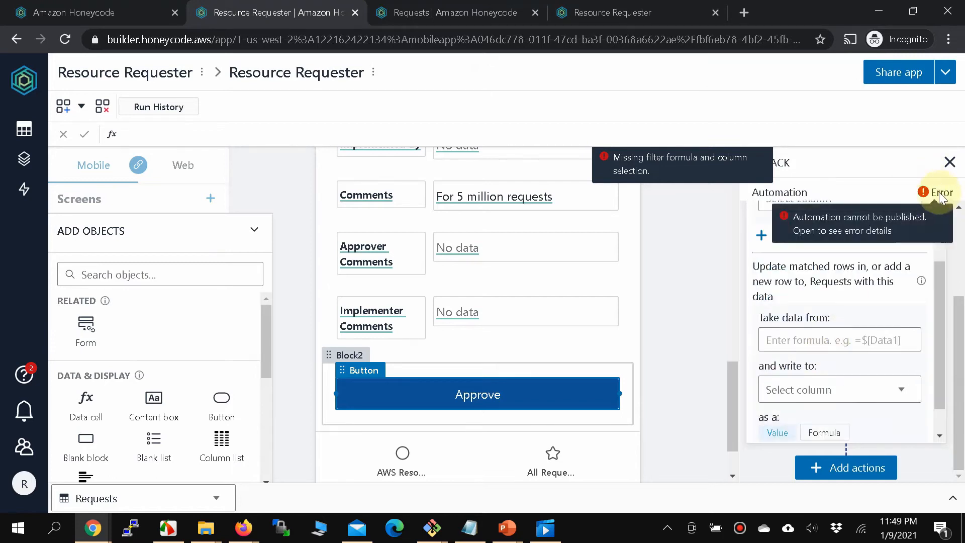
scroll(788, 371, "down", 1)
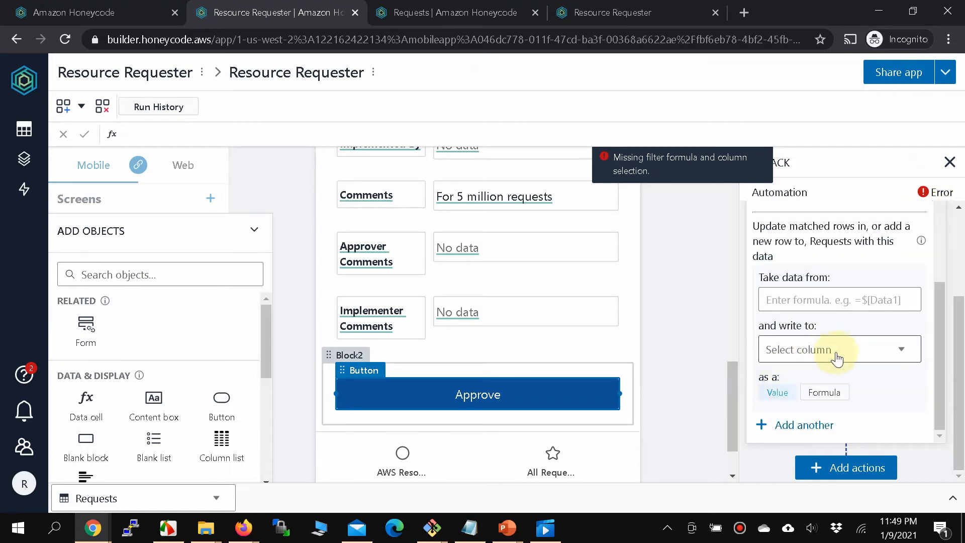
scroll(853, 323, "up", 1)
scroll(850, 320, "up", 5)
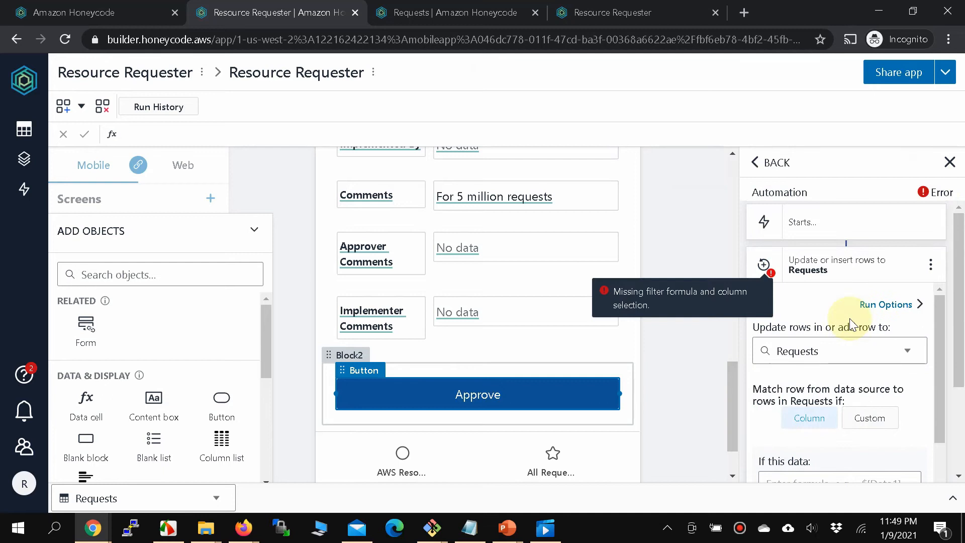
scroll(850, 320, "down", 3)
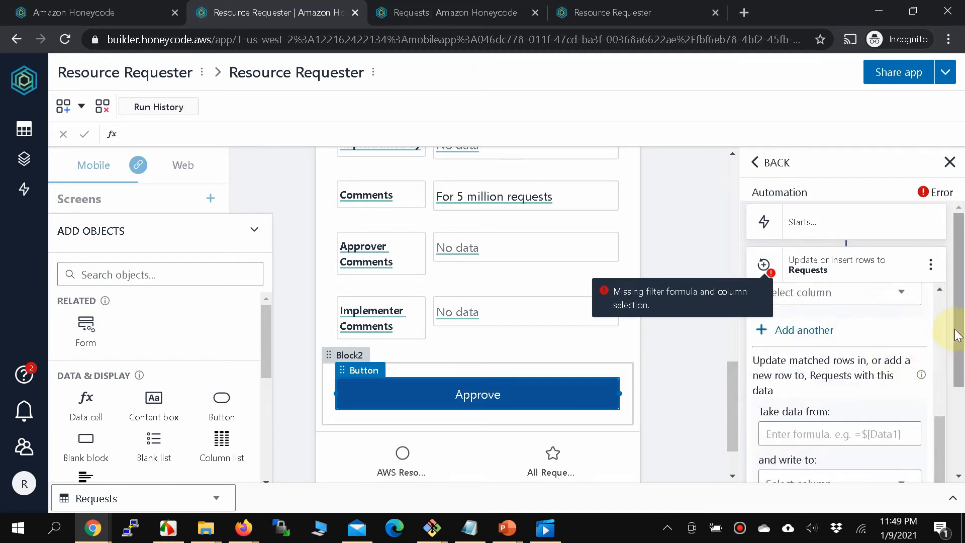
left_click_drag(957, 322, 962, 386)
Map the value 'Approved' to the Status column of Requests.
left_click(789, 365)
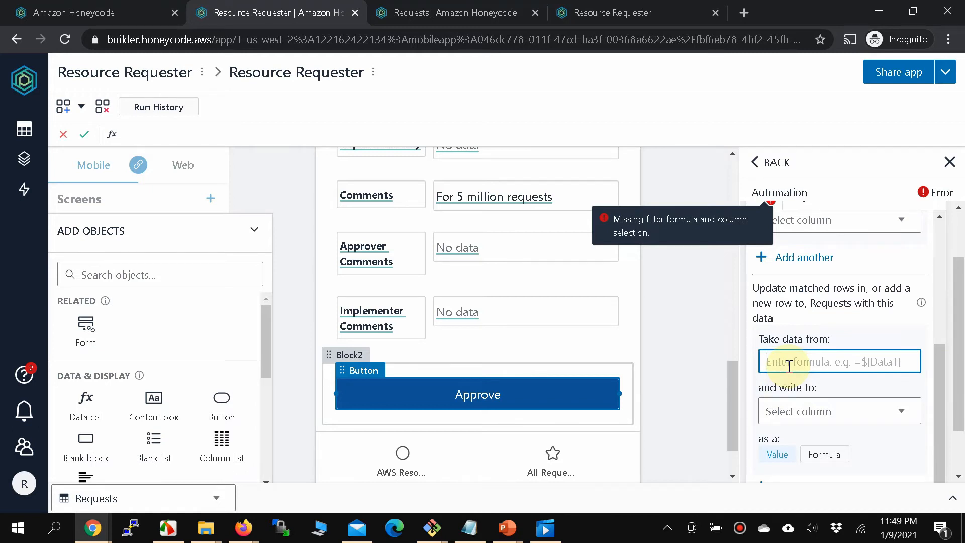
type("Approved")
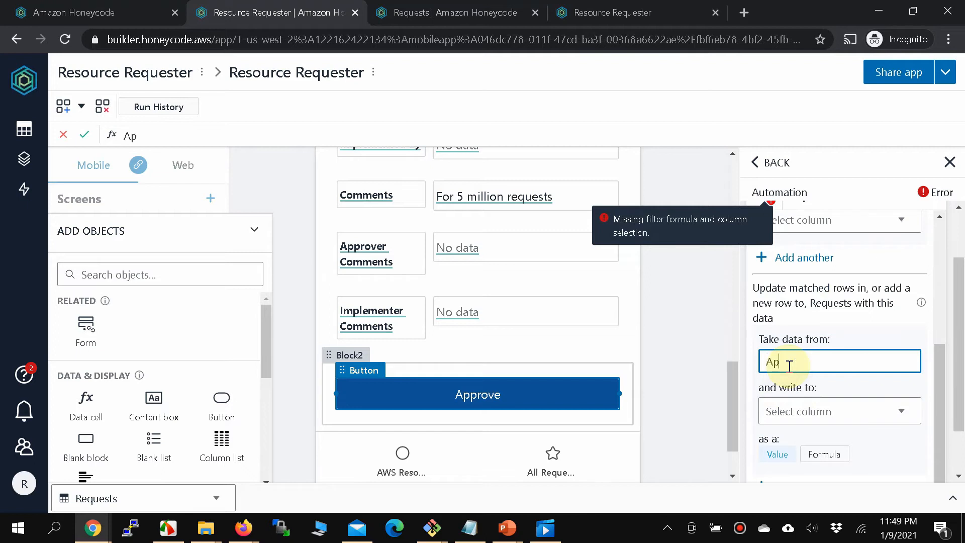
key("Tab")
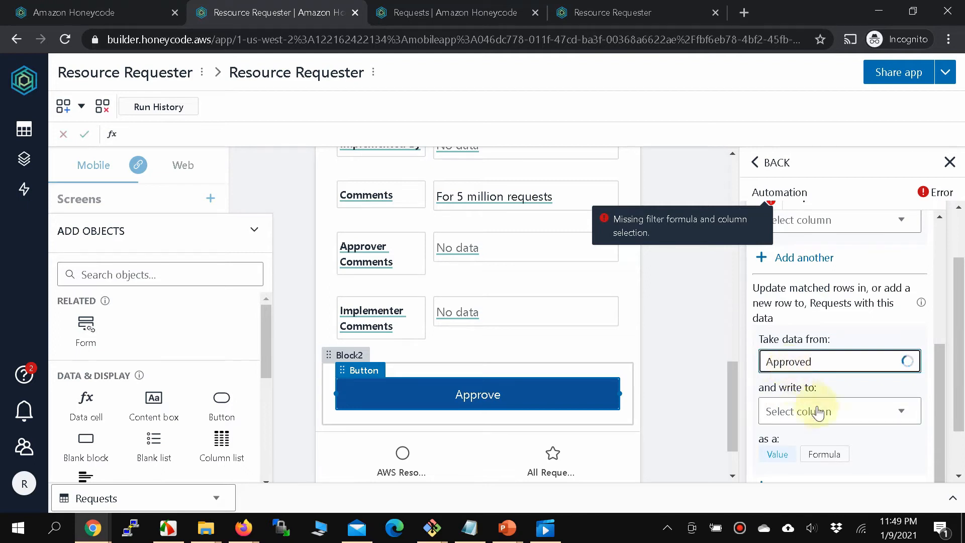
left_click(899, 417)
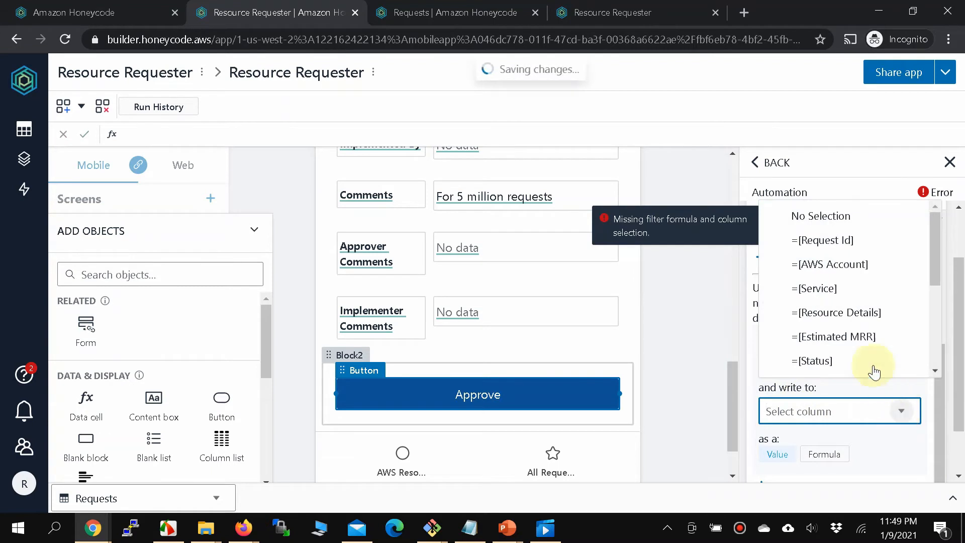
left_click(833, 362)
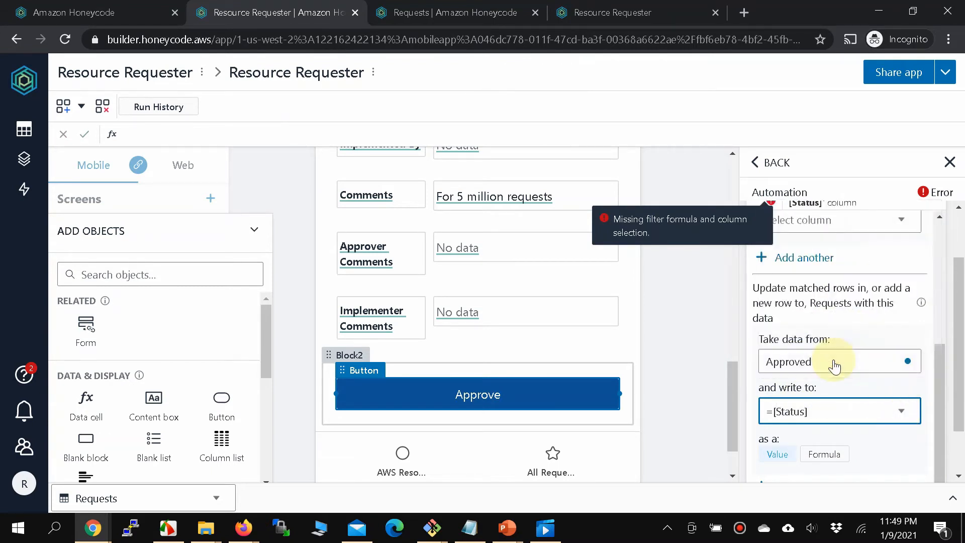
scroll(957, 324, "down", 2)
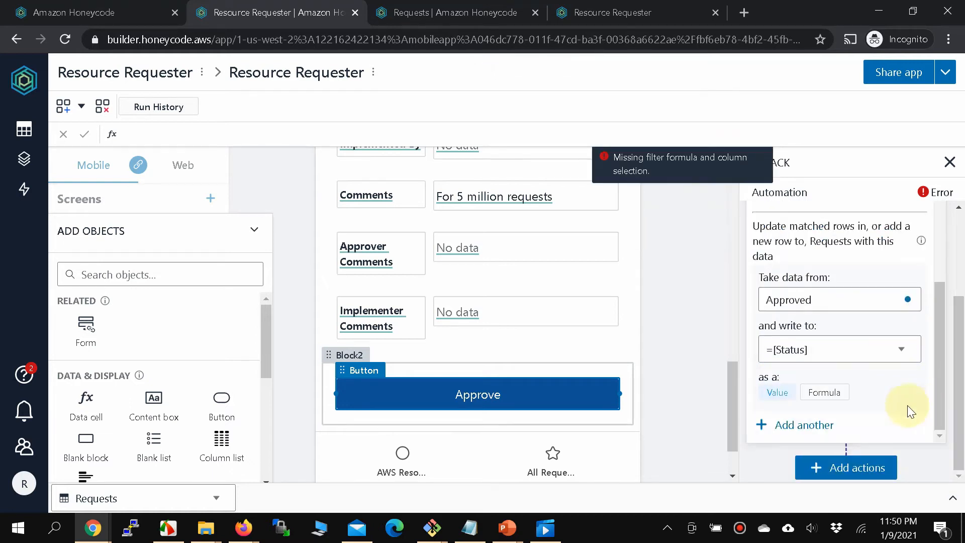
Add a second mapping that writes =TODAY() into the Last Updated On column.
left_click(793, 426)
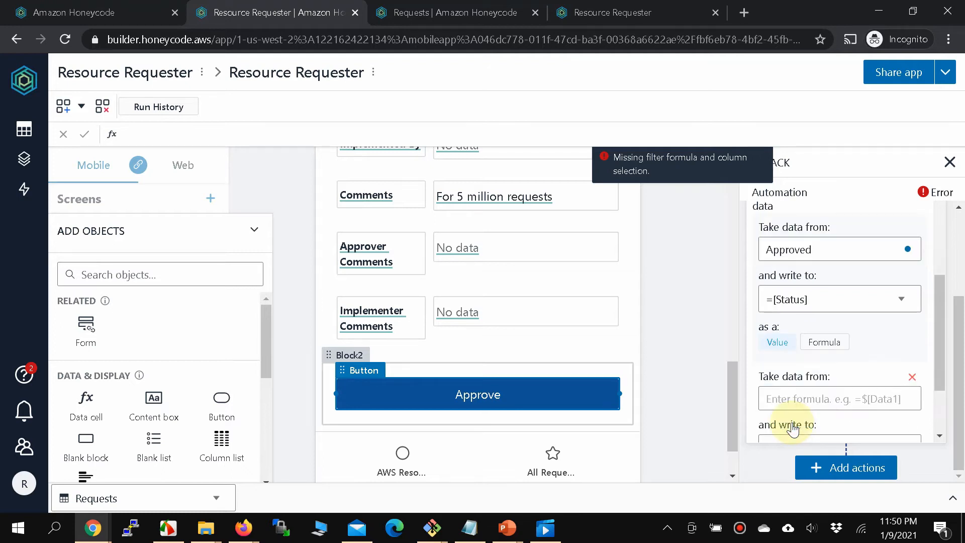
left_click(834, 301)
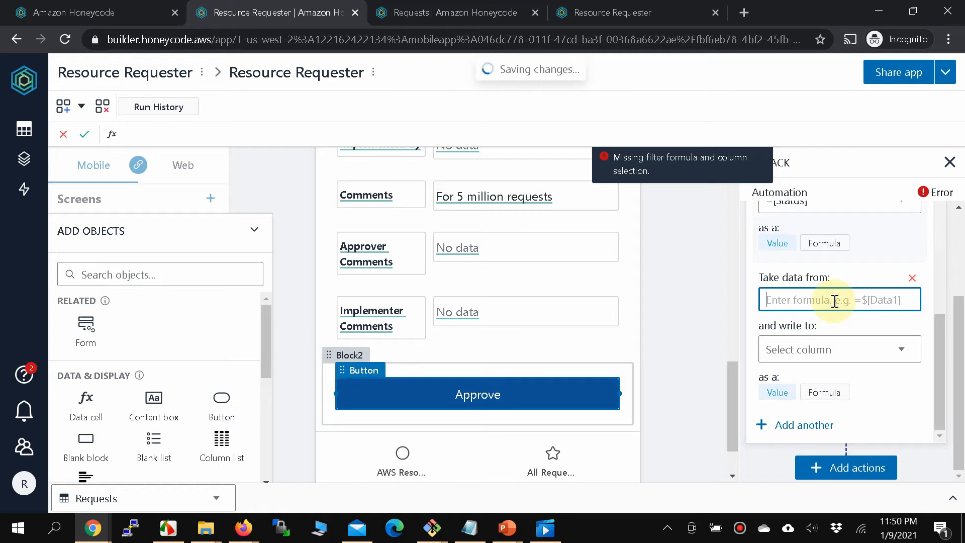
type("=toda")
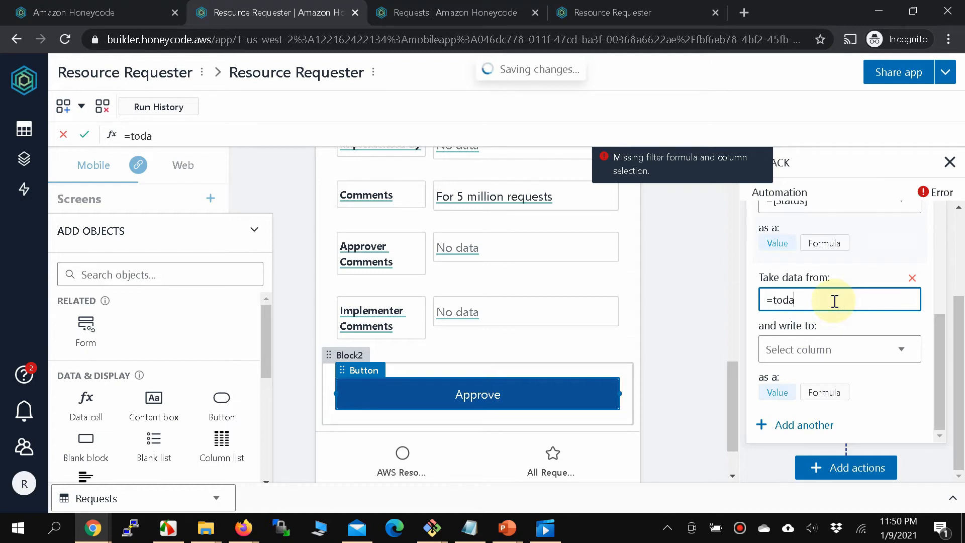
left_click(789, 274)
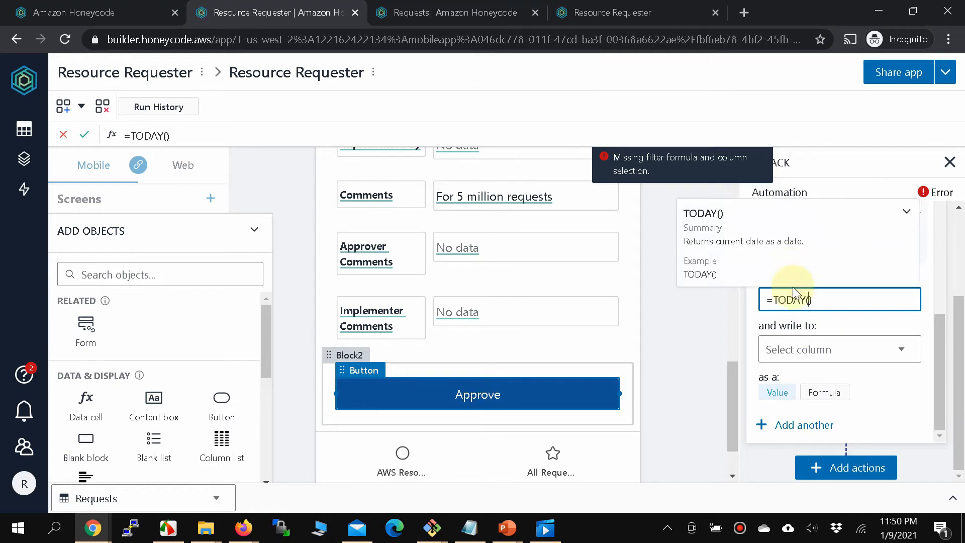
left_click(890, 352)
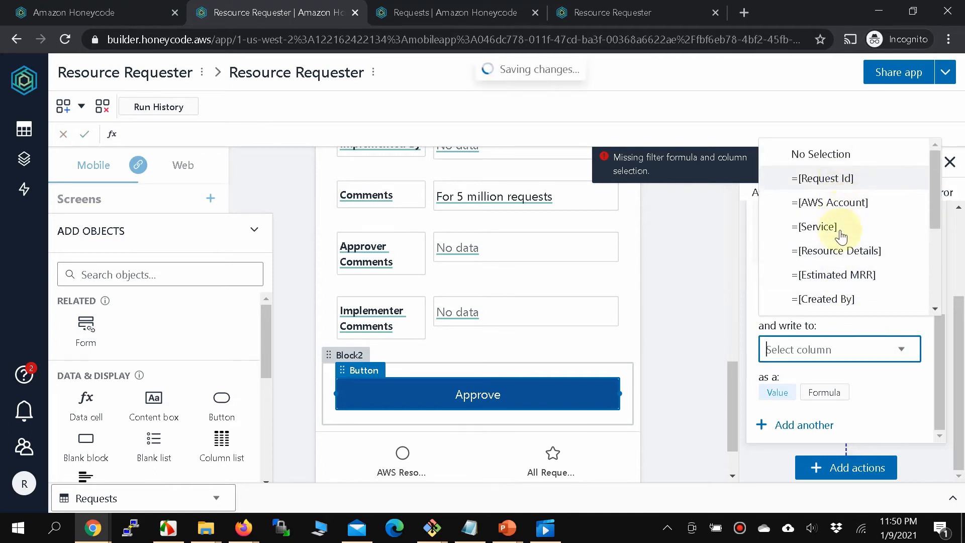
scroll(841, 278, "down", 1)
scroll(841, 279, "down", 2)
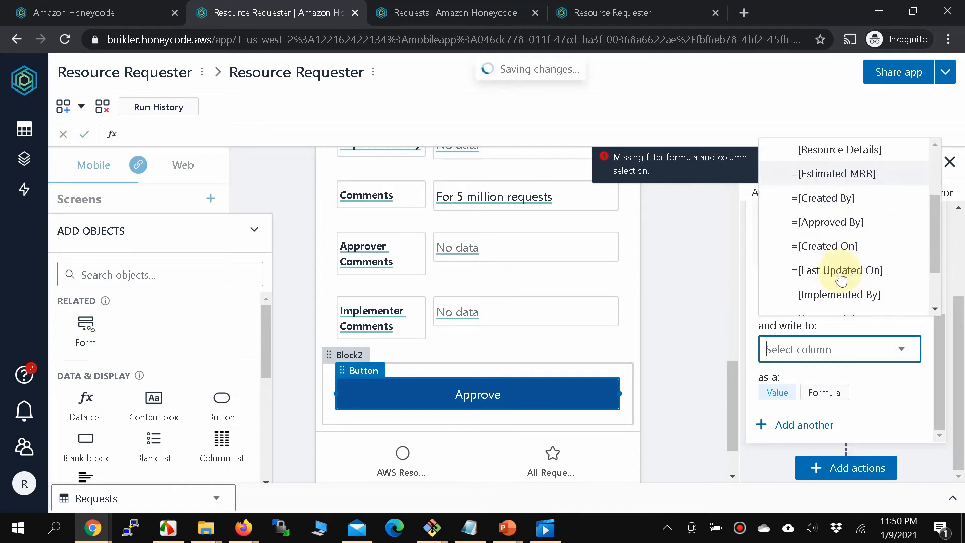
left_click(841, 226)
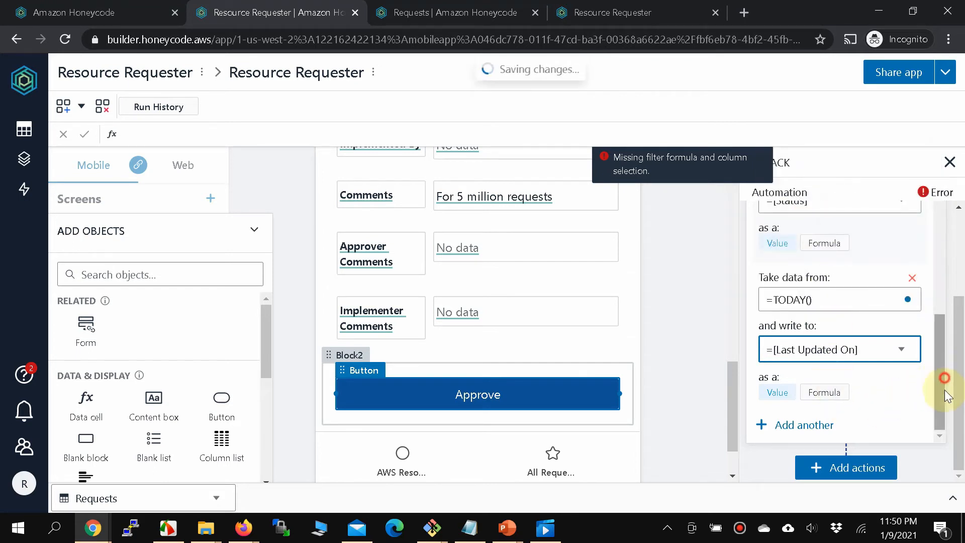
Add a third Approve mapping that writes =$[SYS_USER][Email] into the Approved By column.
left_click(792, 426)
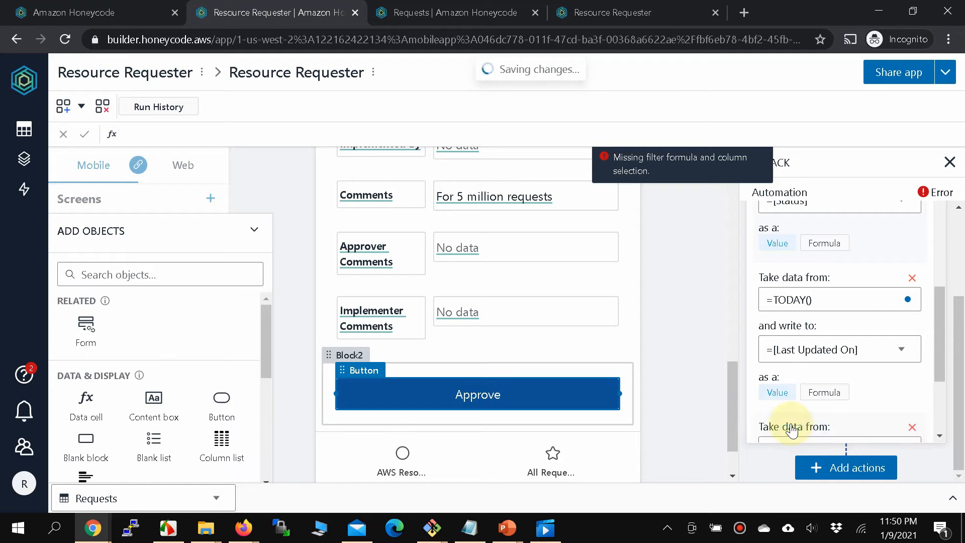
left_click(814, 297)
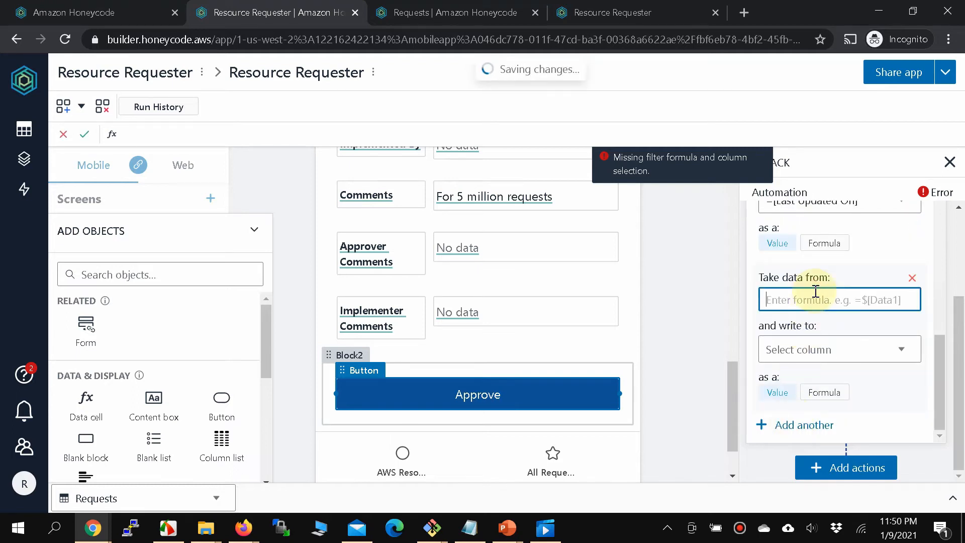
type("=$")
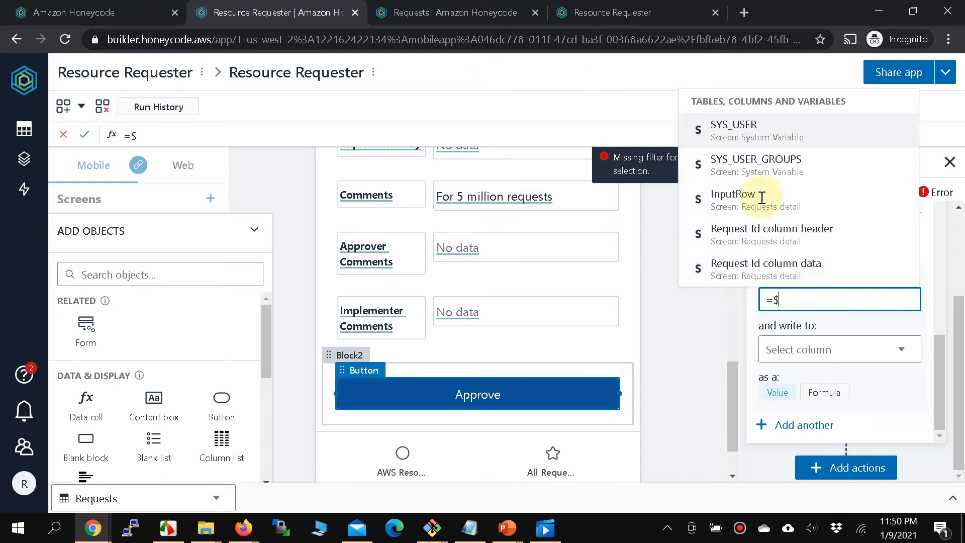
left_click(744, 135)
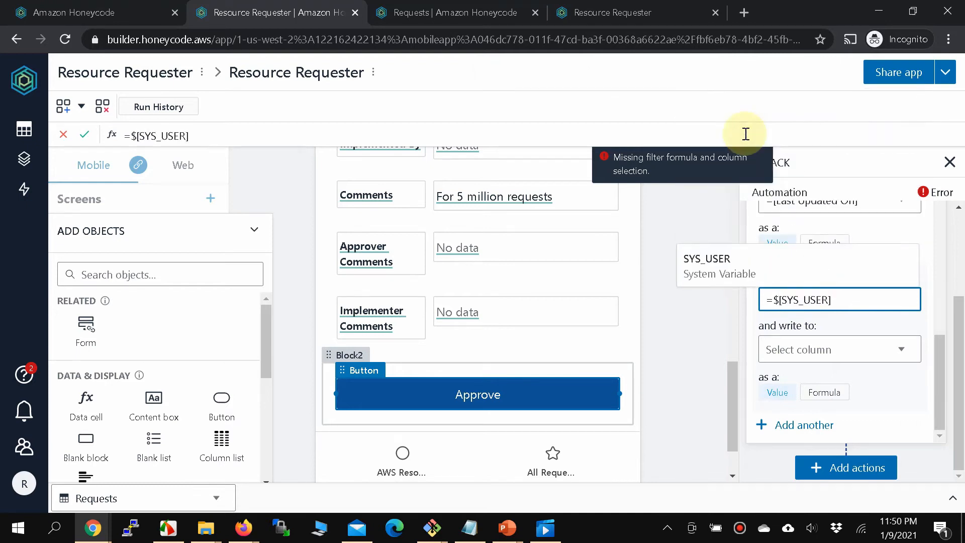
type("[")
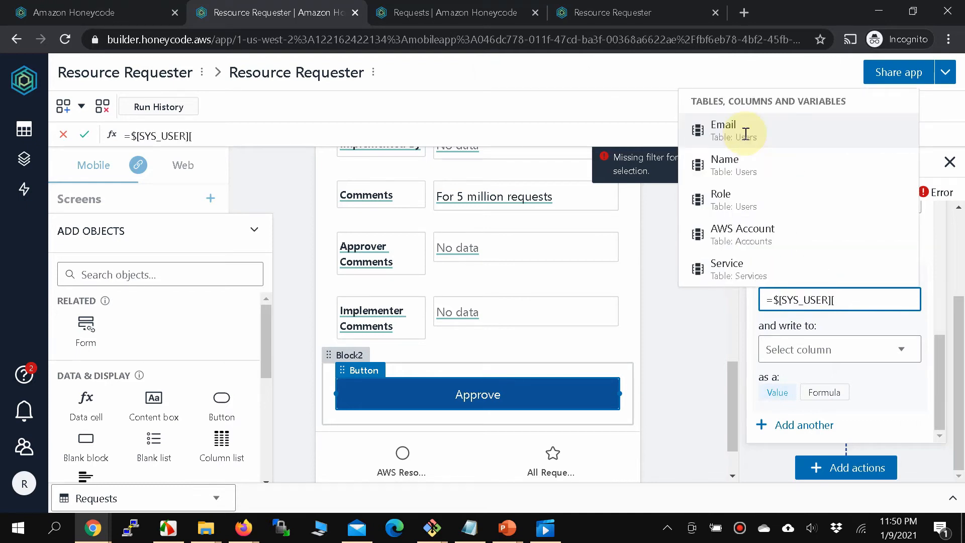
left_click(746, 134)
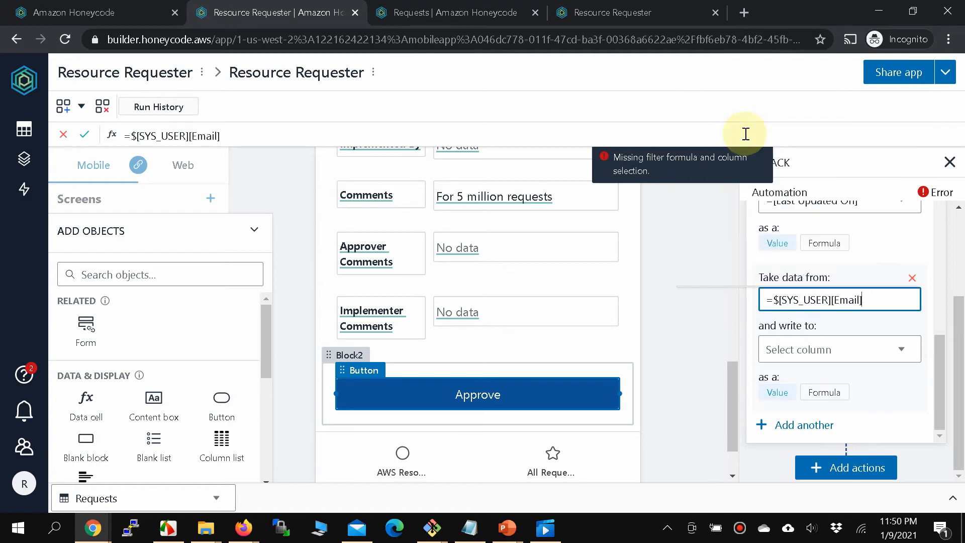
left_click(874, 355)
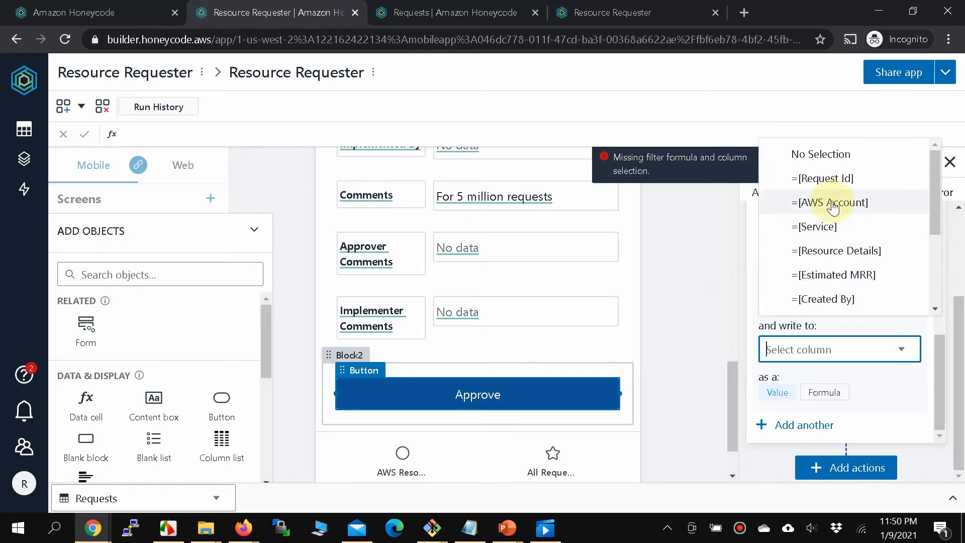
scroll(834, 231, "down", 2)
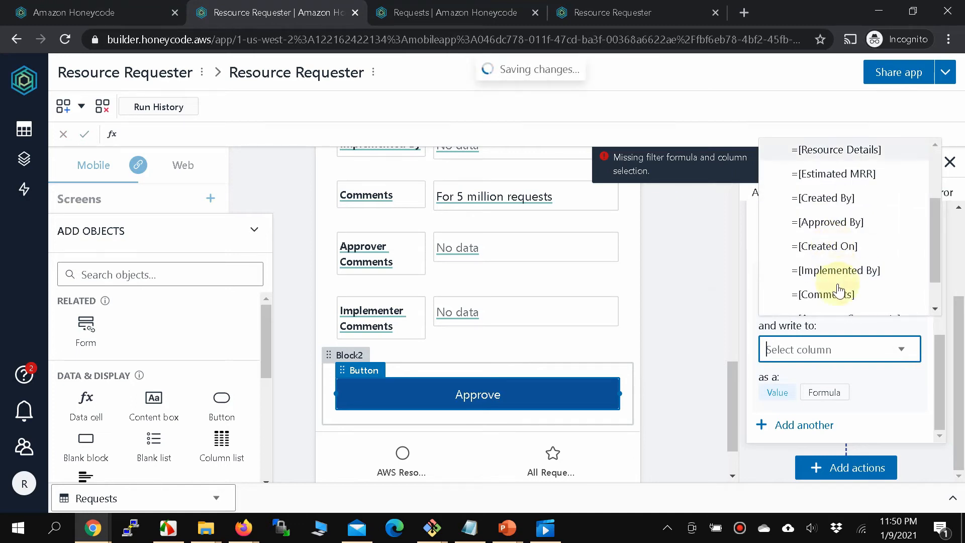
left_click(832, 221)
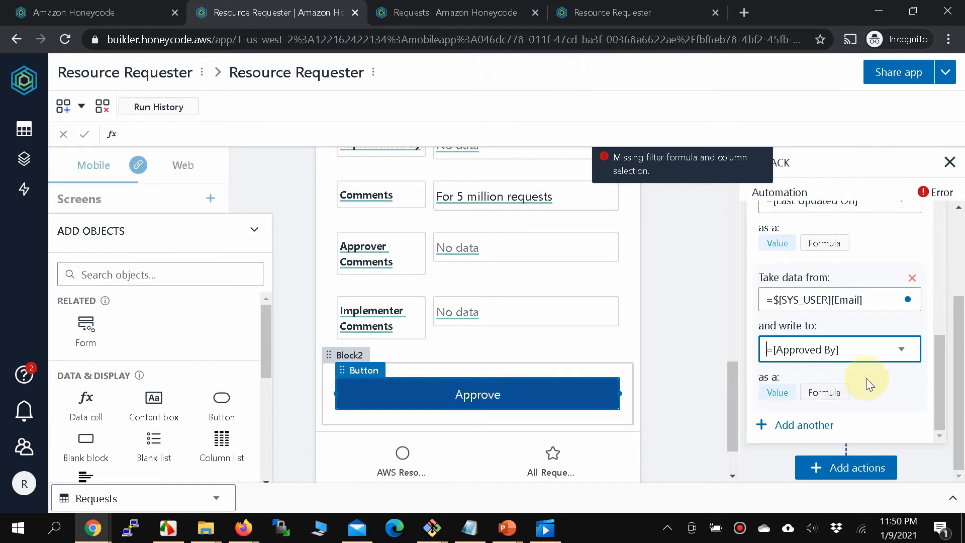
scroll(866, 378, "up", 5)
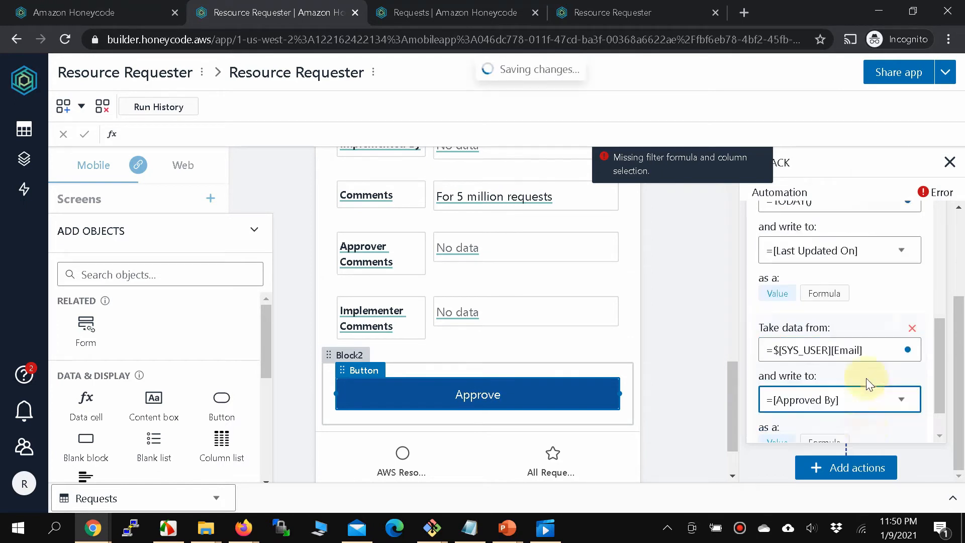
scroll(867, 378, "up", 6)
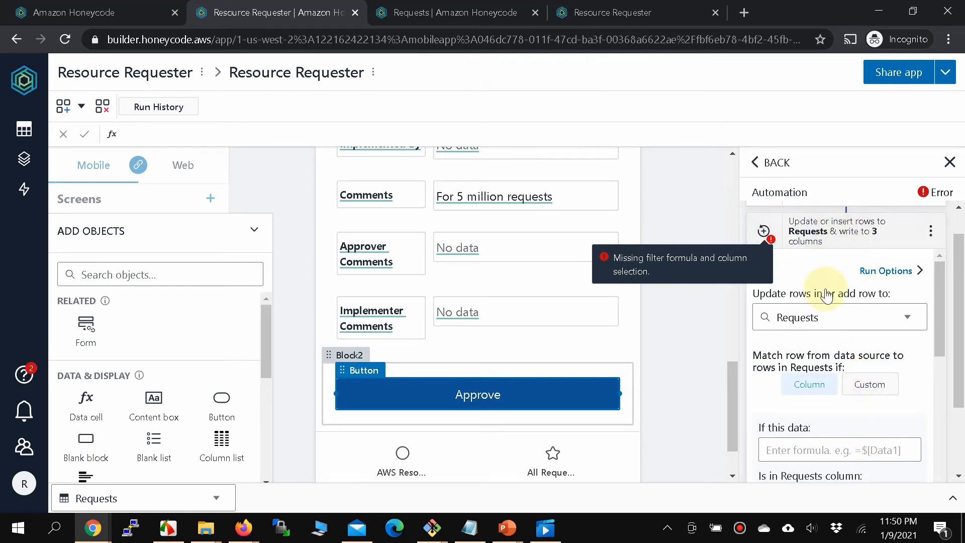
Set the Match row 'If this data' formula to =$[Request Id column data].
scroll(826, 296, "down", 1)
scroll(826, 295, "down", 1)
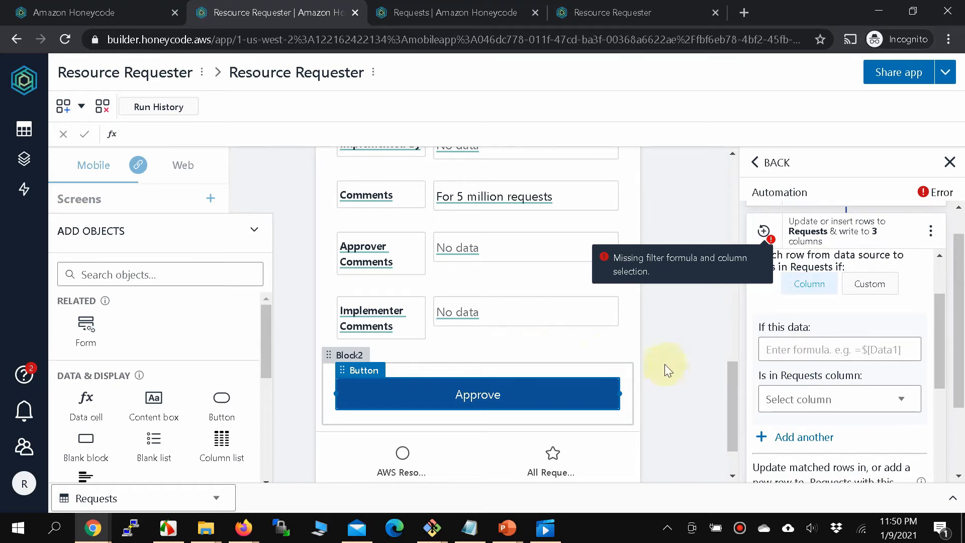
left_click(792, 344)
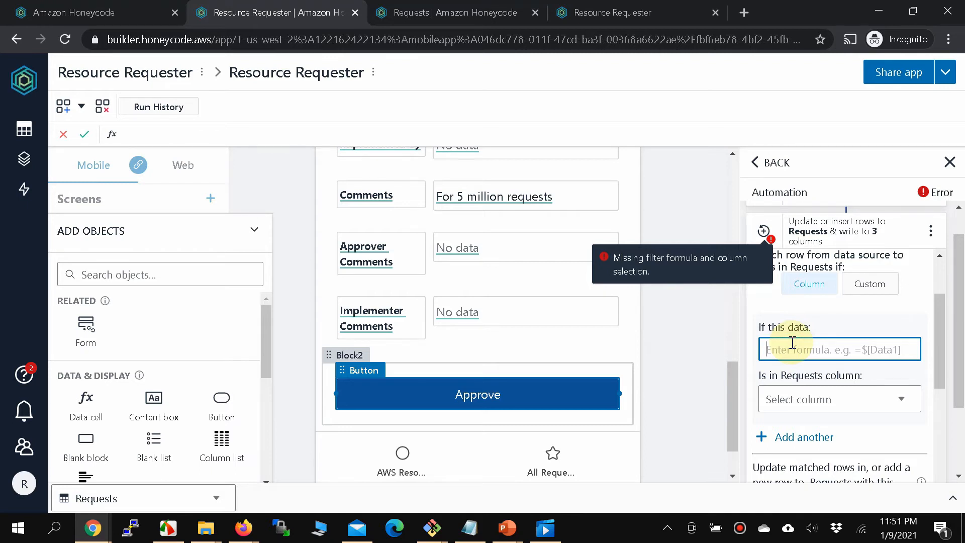
type("=")
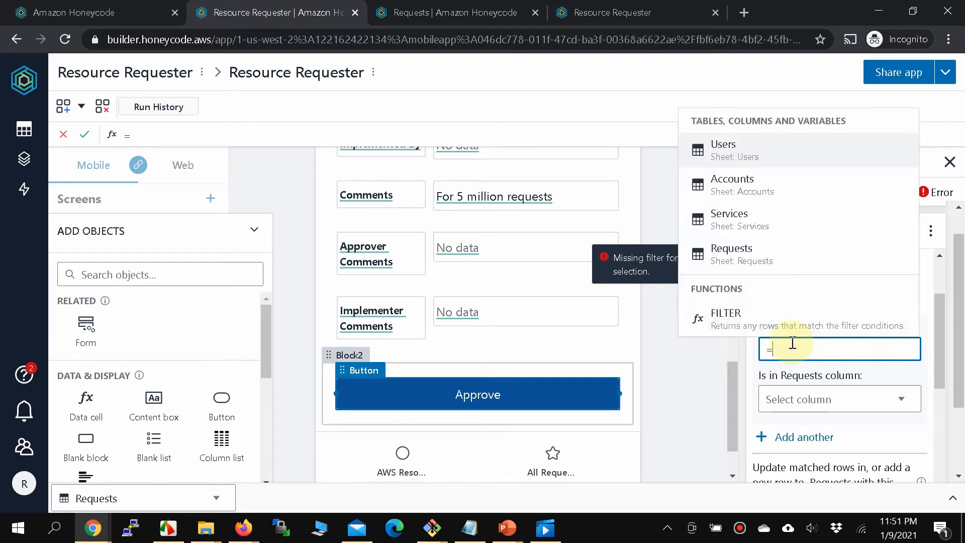
type("$")
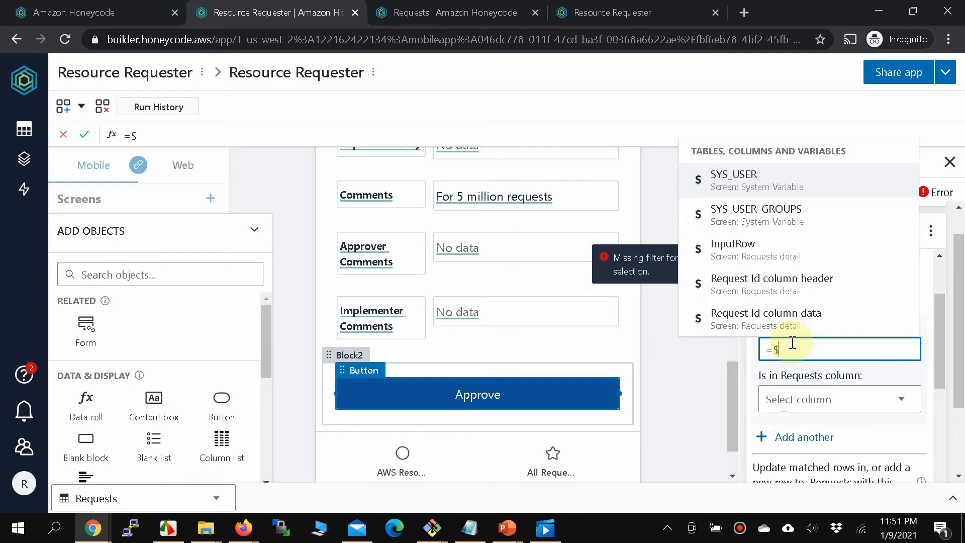
scroll(481, 289, "up", 10)
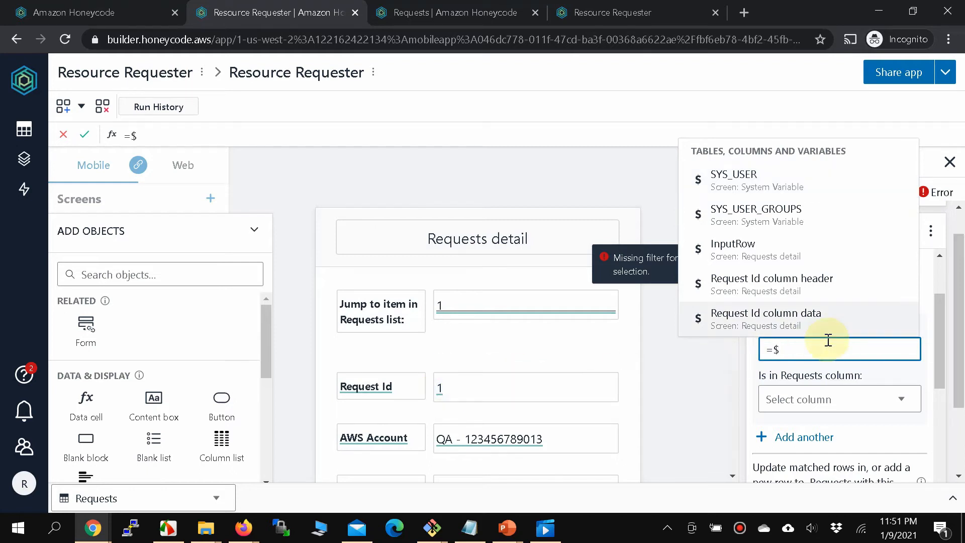
type("Req")
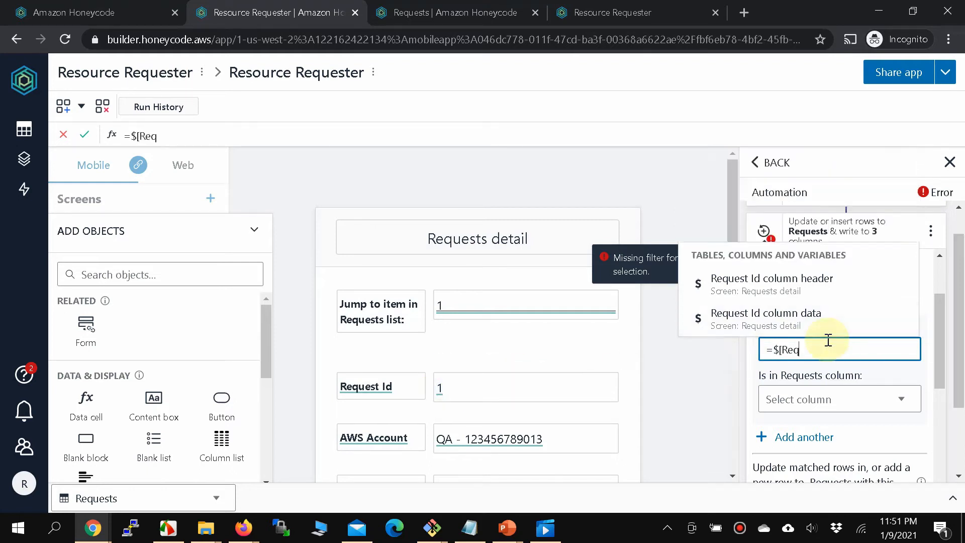
type("uest")
left_click(787, 315)
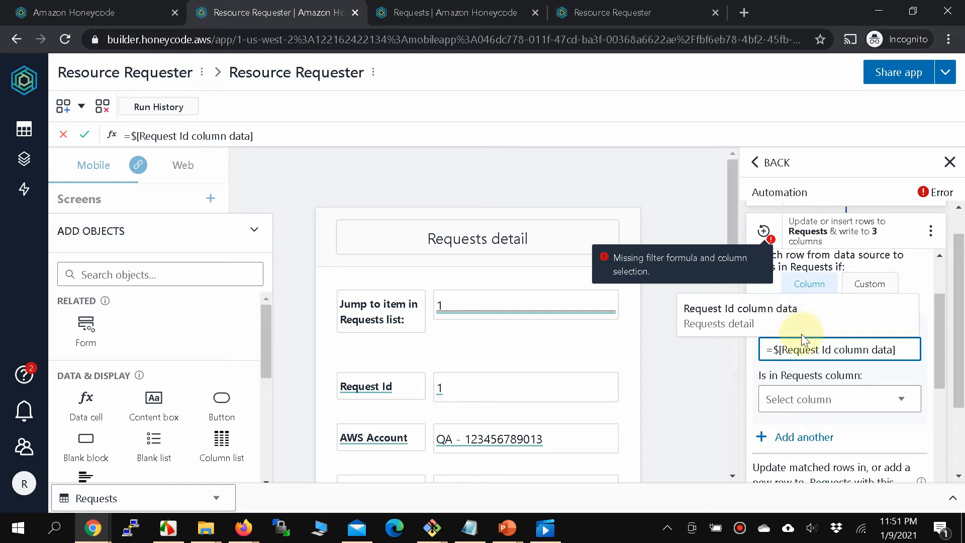
Match it against =Requests[Request Id] and review the three mappings.
left_click(813, 402)
left_click(813, 410)
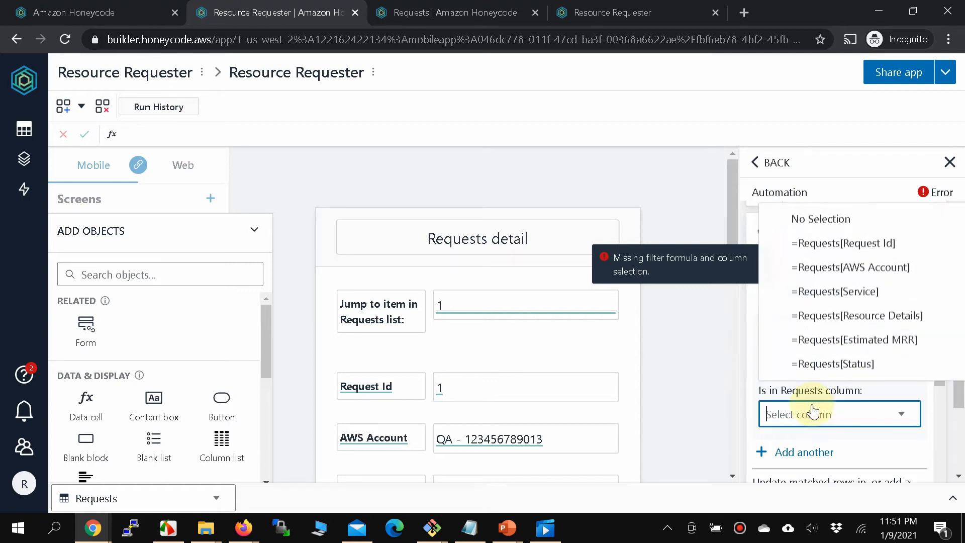
left_click(844, 252)
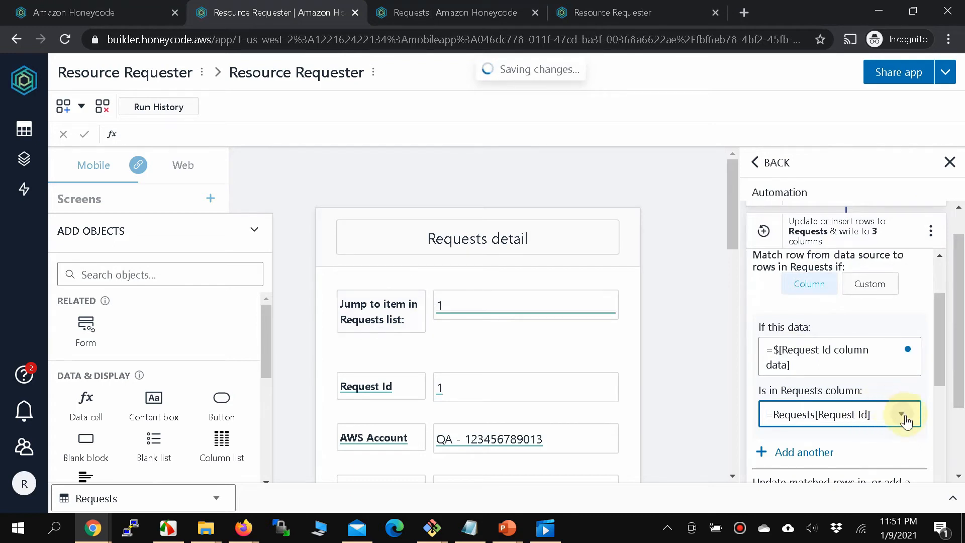
scroll(865, 396, "down", 4)
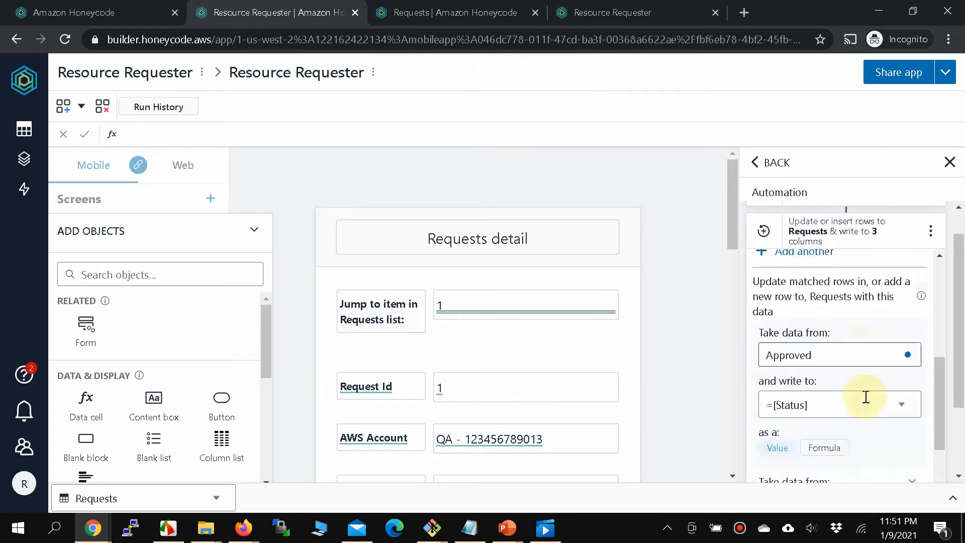
scroll(865, 397, "down", 1)
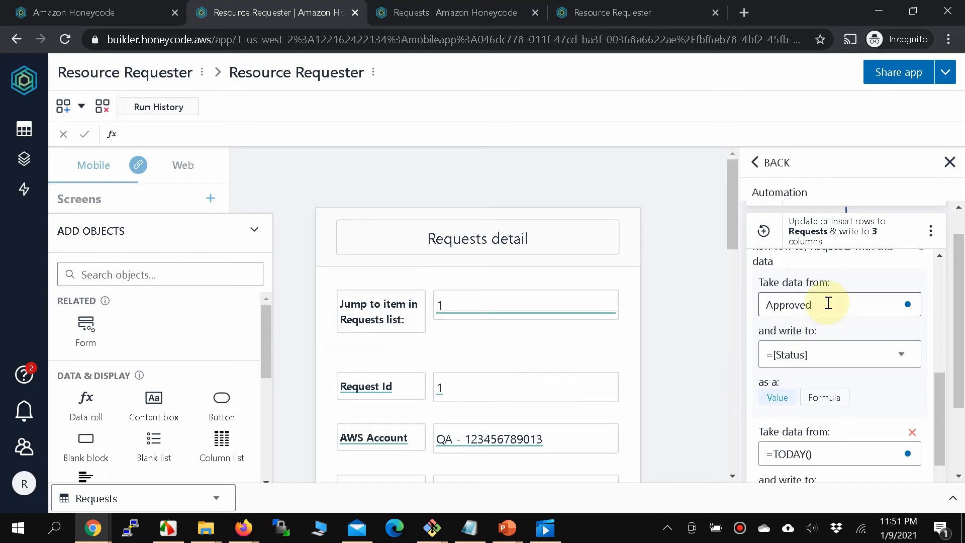
scroll(814, 341, "down", 2)
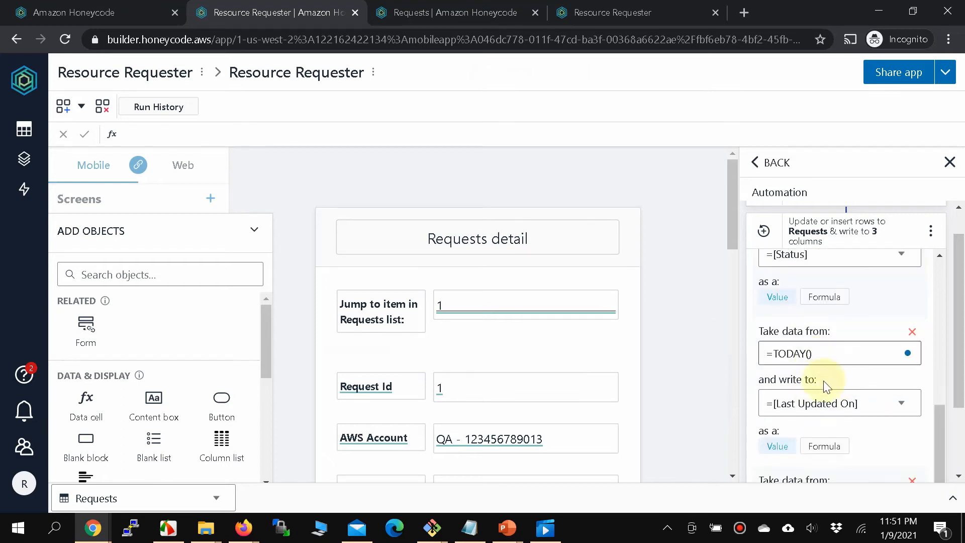
scroll(824, 409, "down", 2)
scroll(803, 412, "down", 2)
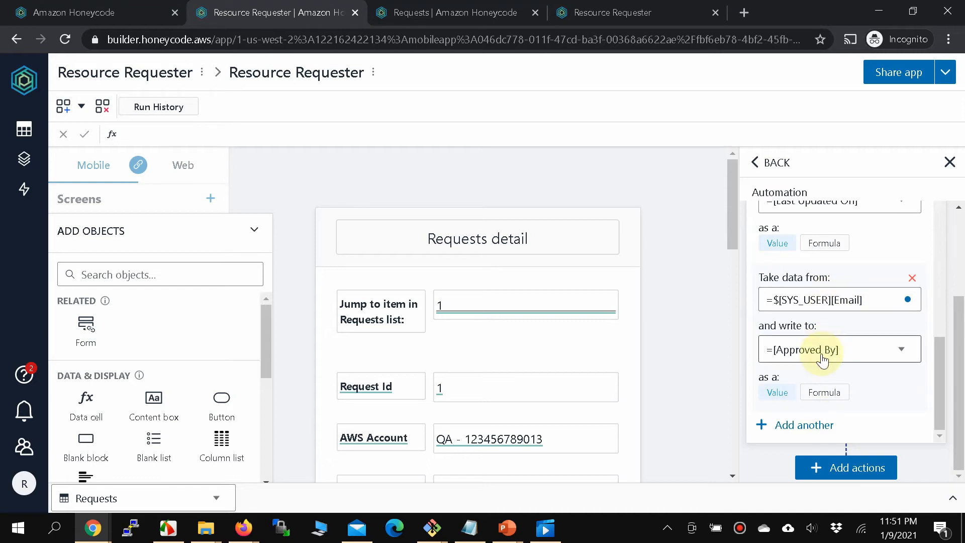
Add an email notification action, pasting the recipient's e-mail address copied from the notes.
left_click(850, 467)
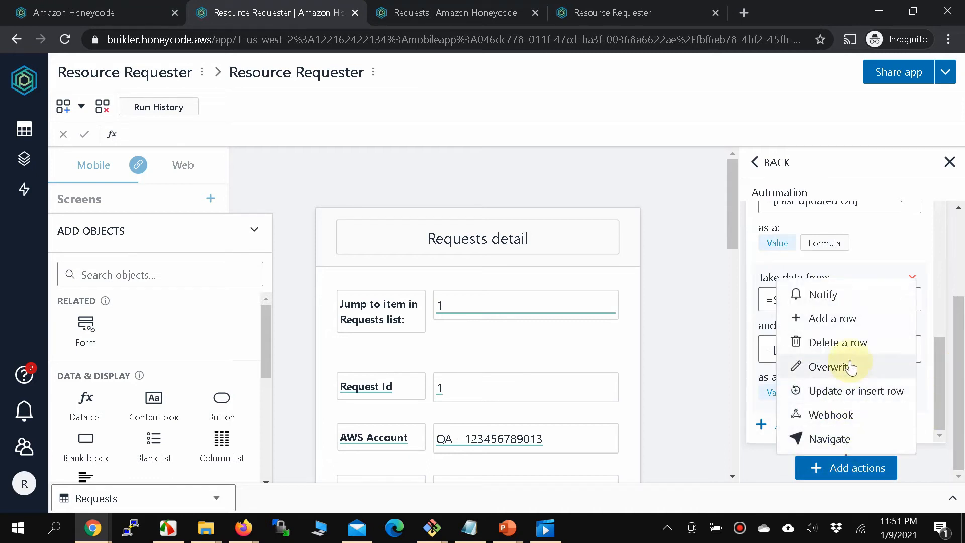
left_click(849, 297)
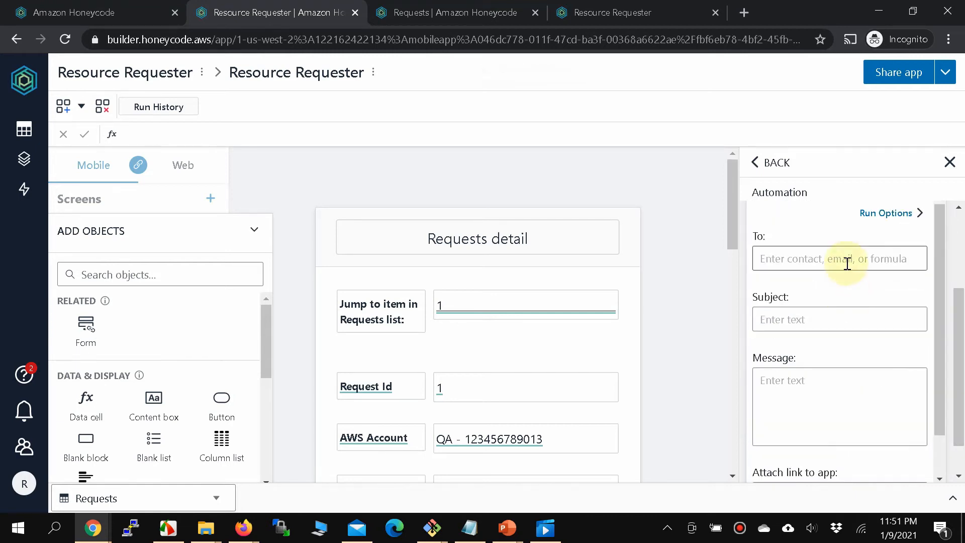
left_click(464, 536)
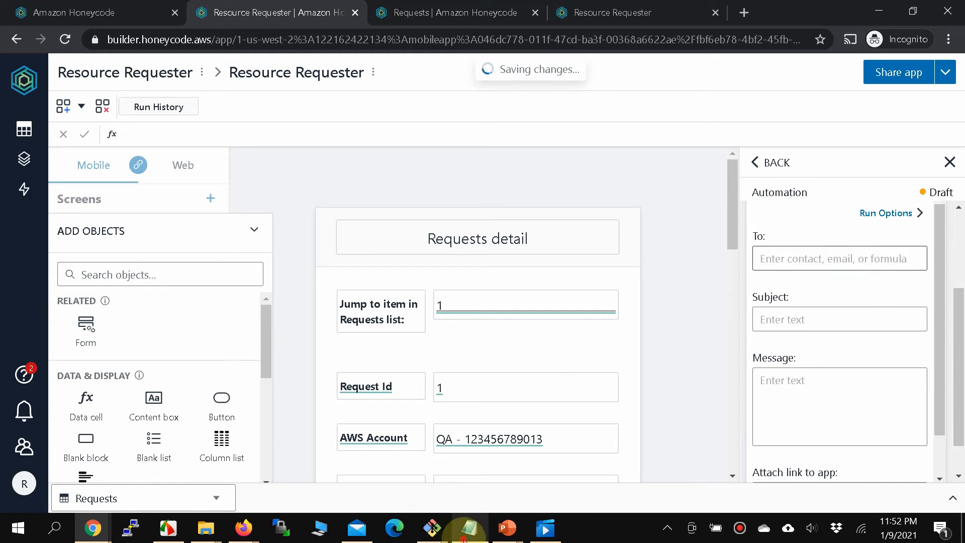
left_click_drag(227, 183, 89, 186)
key("ctrl+c")
left_click(793, 123)
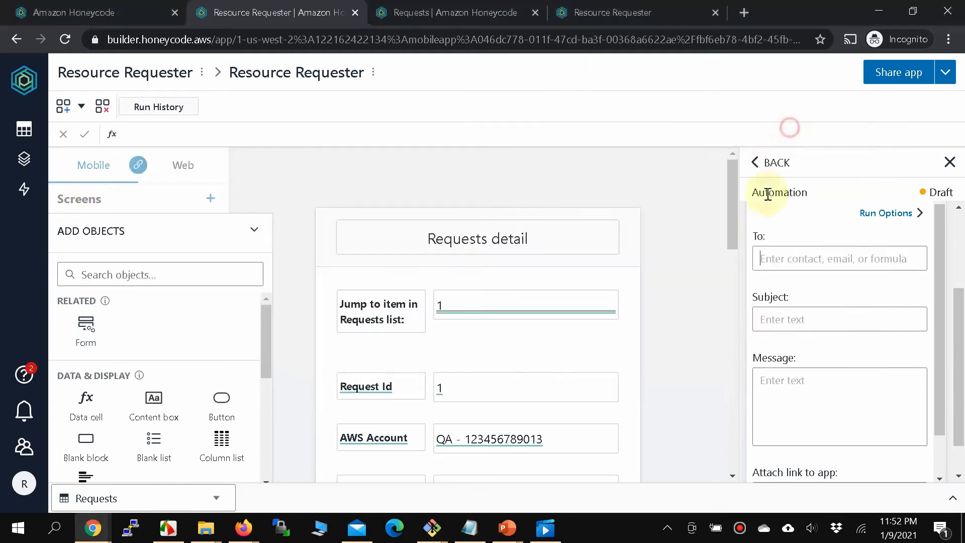
left_click(820, 258)
key("ctrl+v")
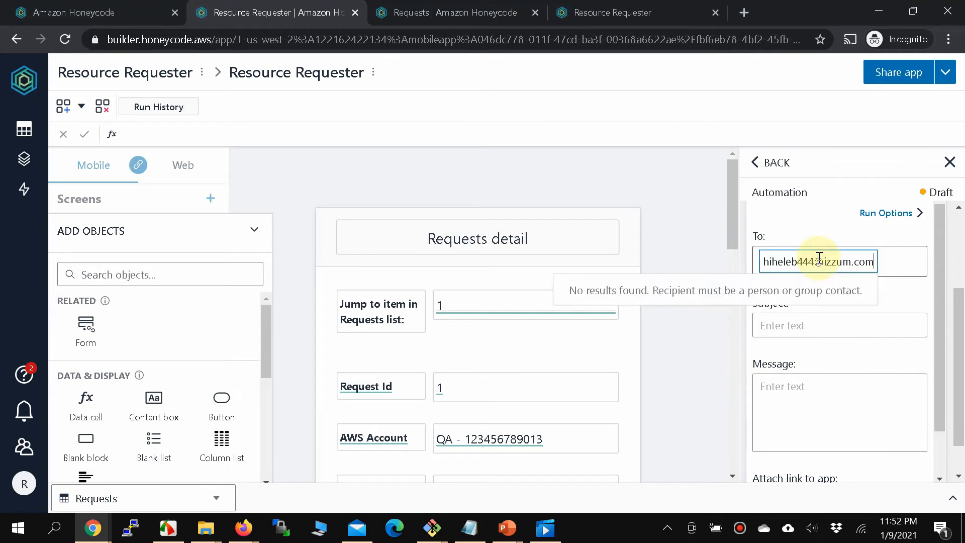
key("Return")
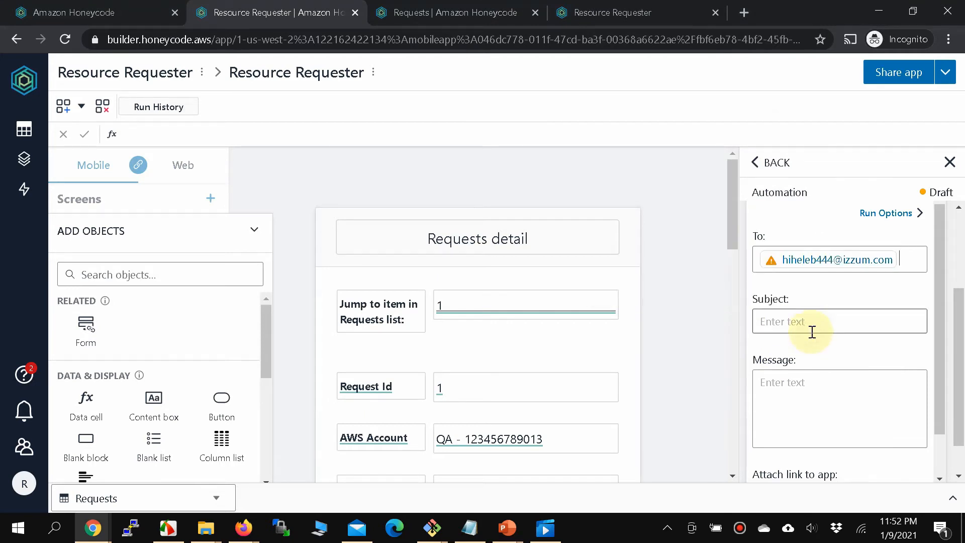
Set the email subject to 'Implementation Pending', correcting the typo.
left_click(812, 330)
type("Im")
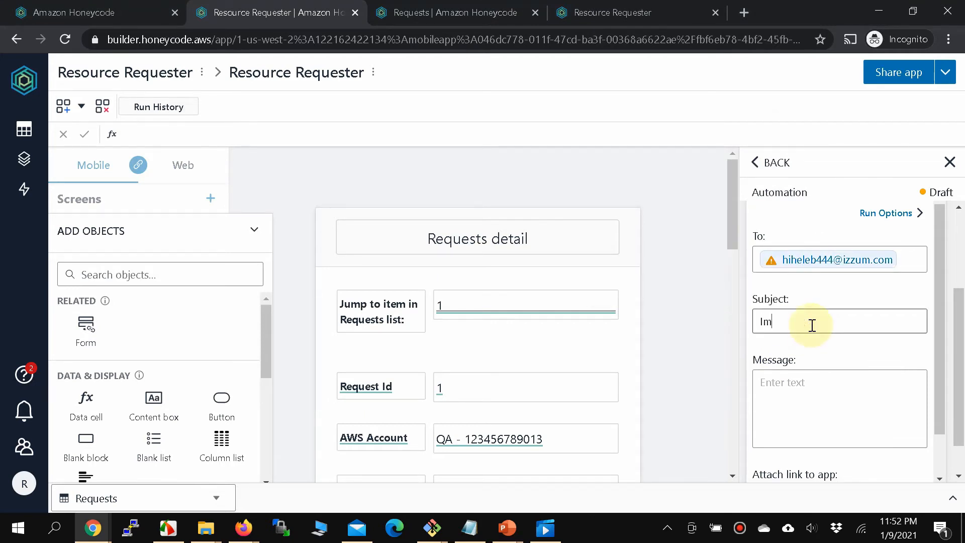
type("plementeatio")
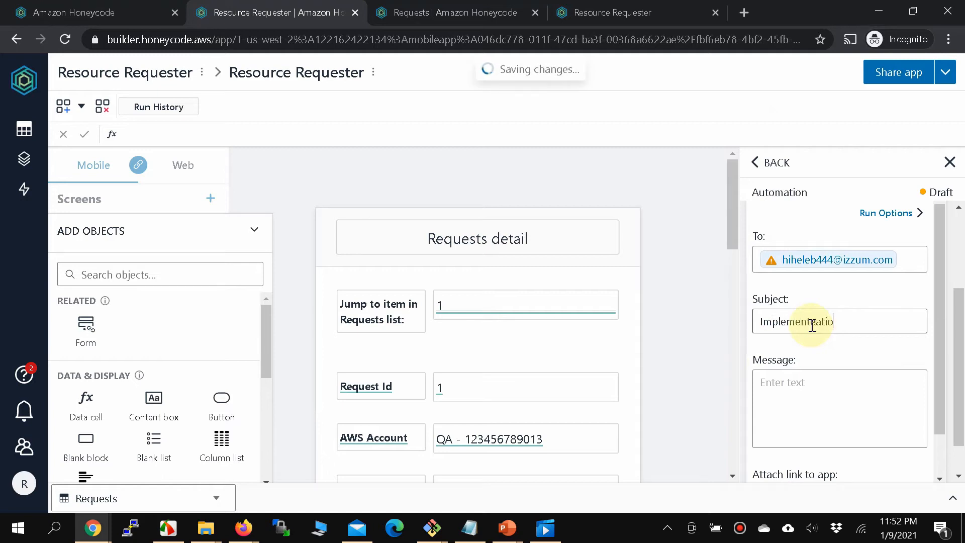
type("ntation Peding")
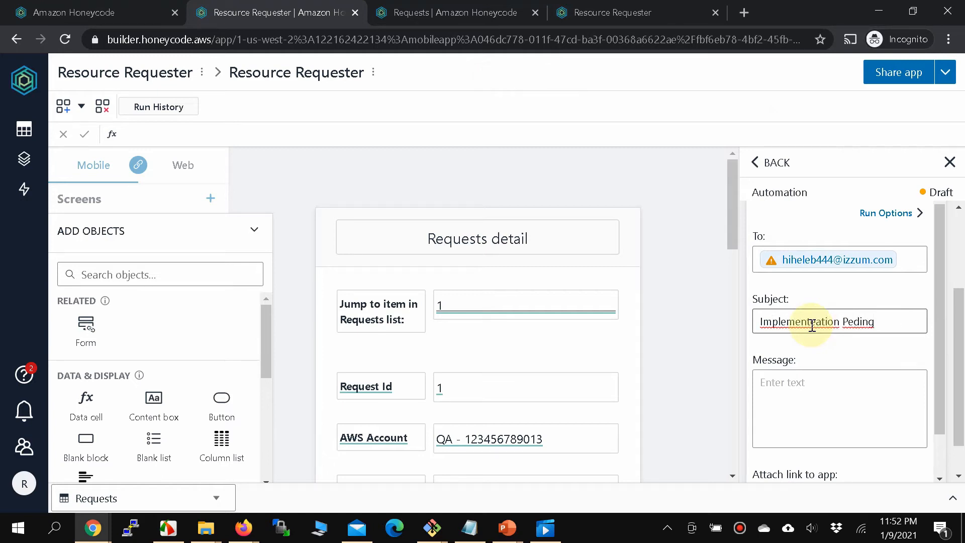
double_click(835, 322)
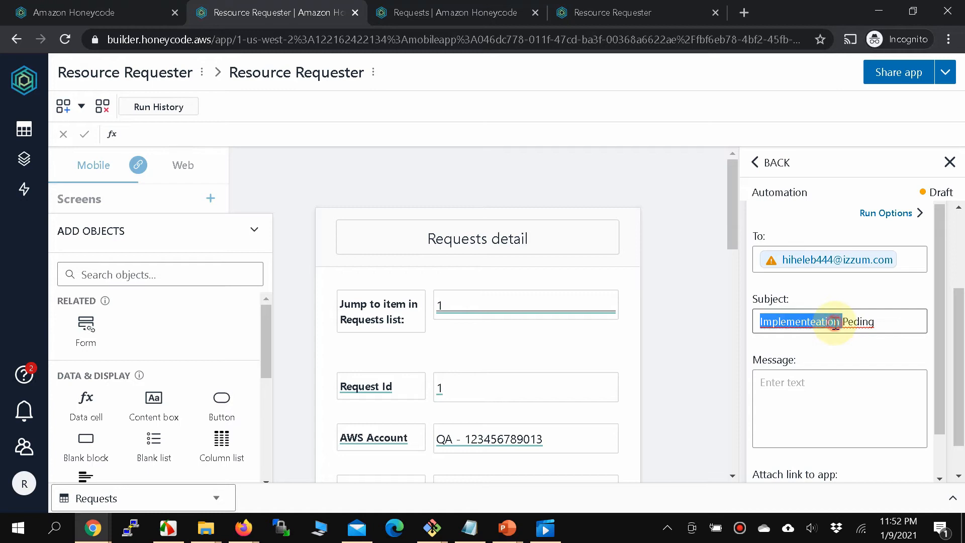
triple_click(834, 322)
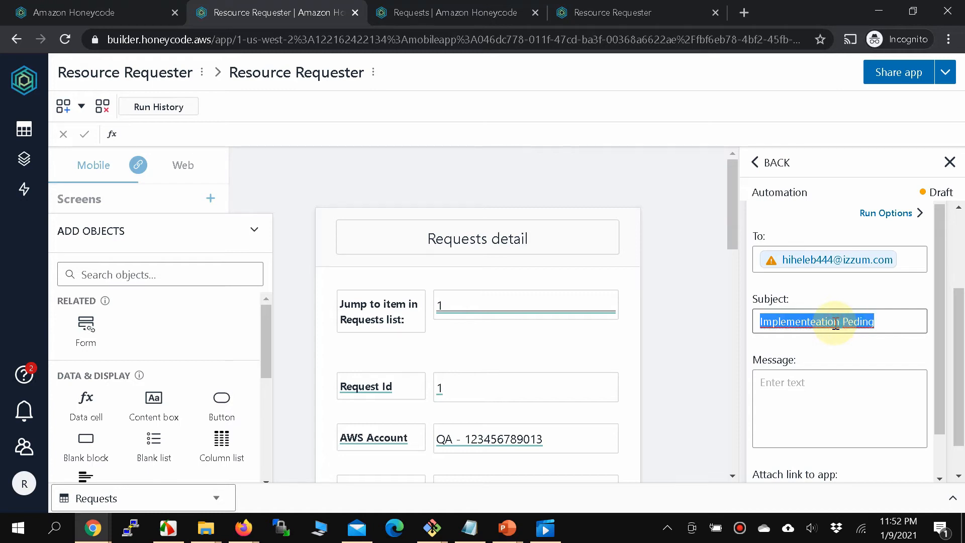
type("Im")
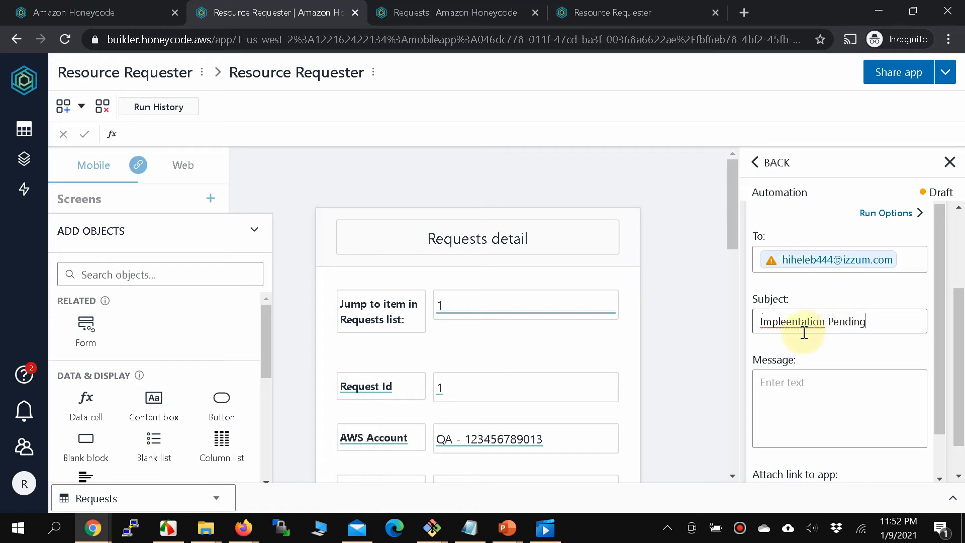
left_click(791, 321)
type("m")
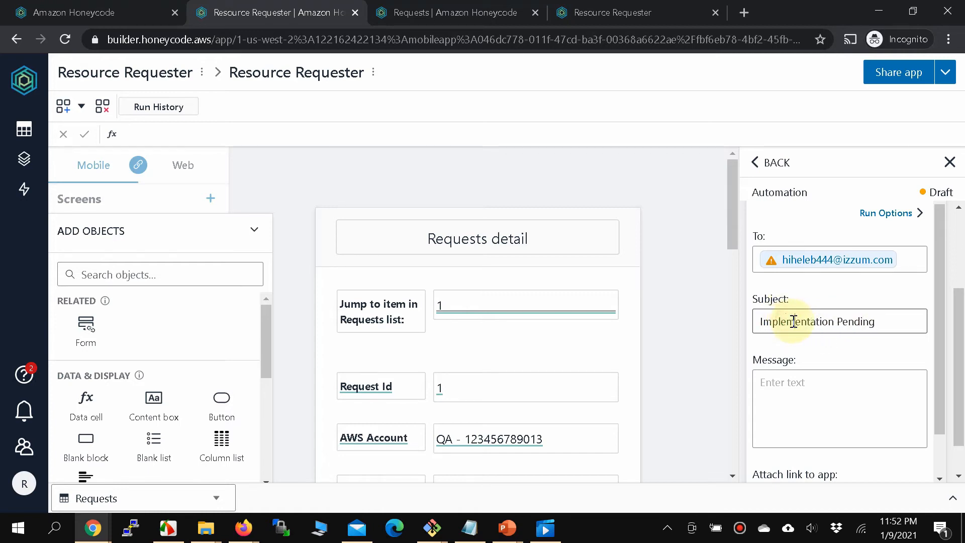
Attach a link to the Resource Requester app and close the automation editor.
left_click(796, 407)
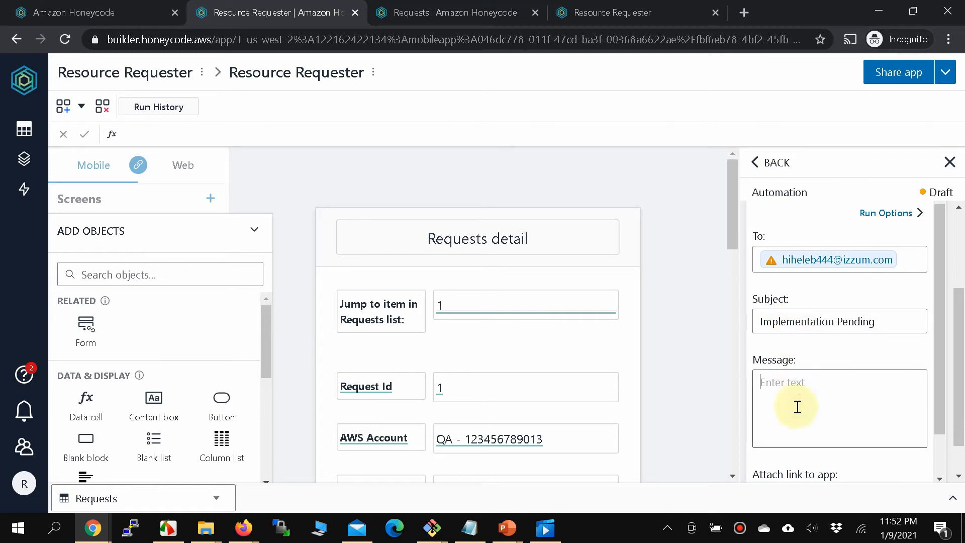
scroll(798, 407, "down", 1)
left_click(865, 450)
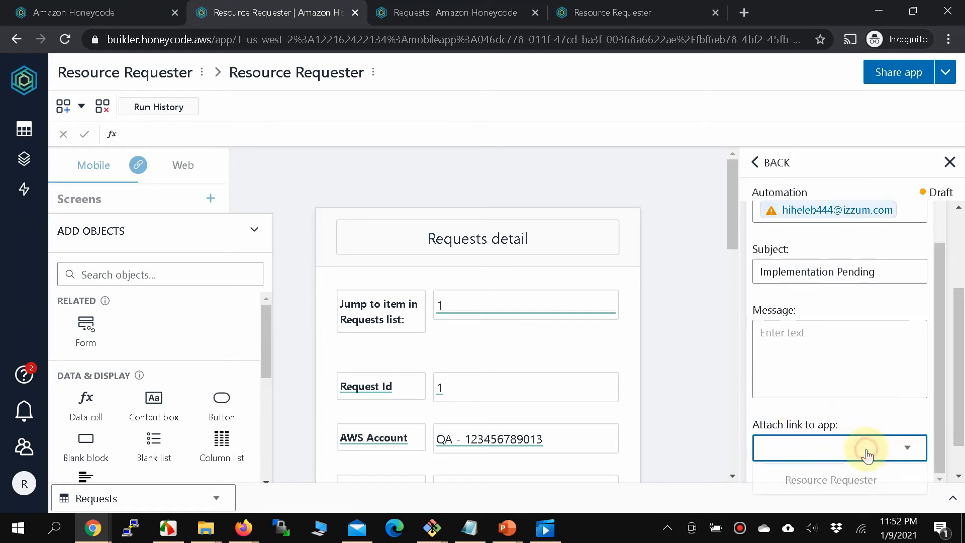
left_click(853, 475)
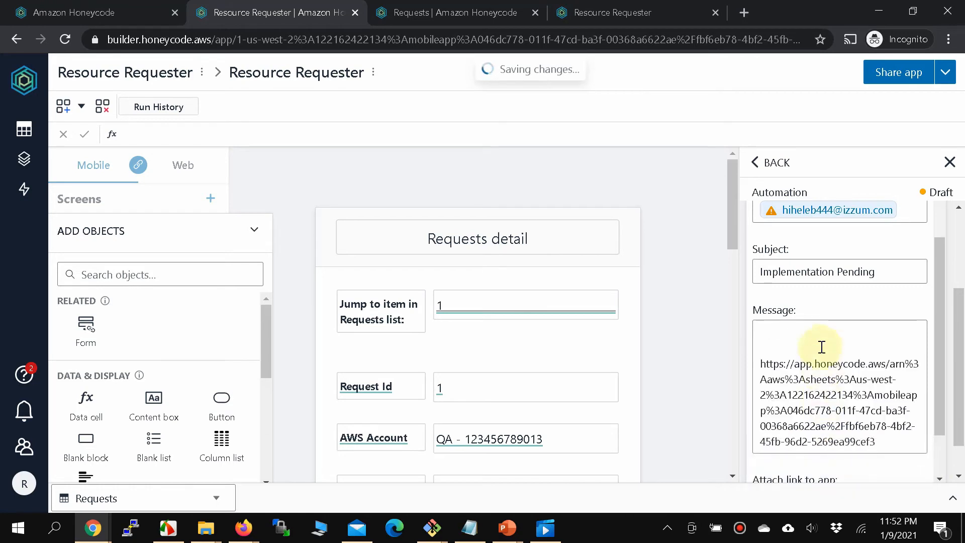
scroll(819, 327, "down", 2)
scroll(820, 327, "up", 1)
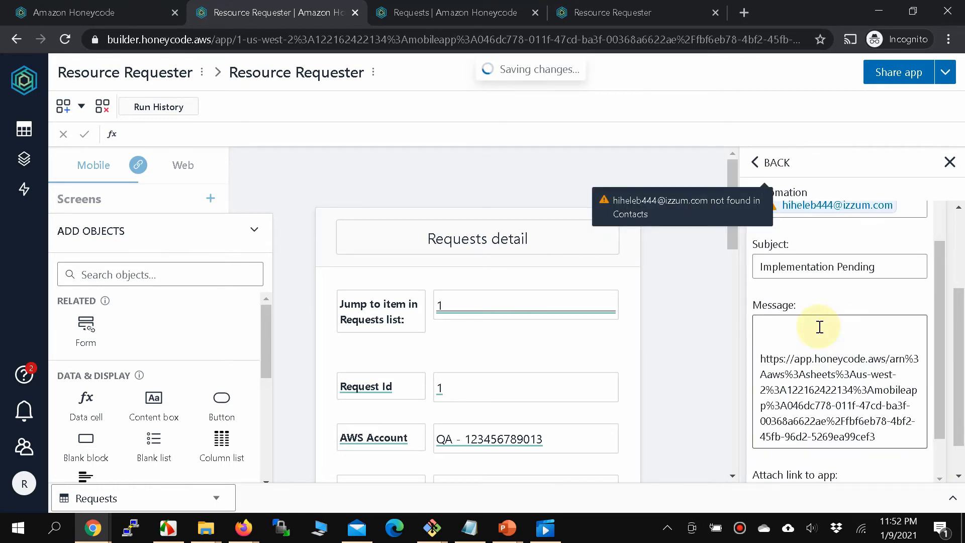
scroll(820, 327, "up", 1)
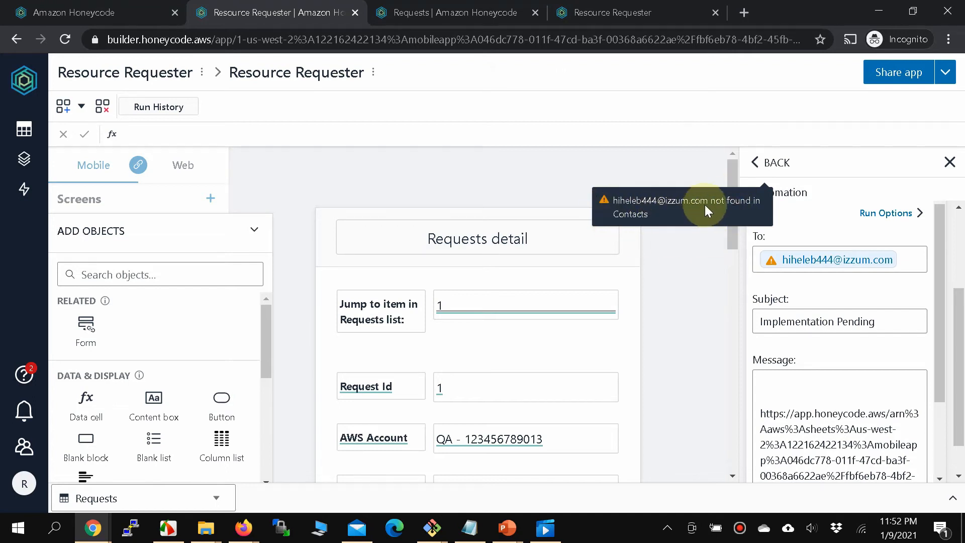
left_click(707, 275)
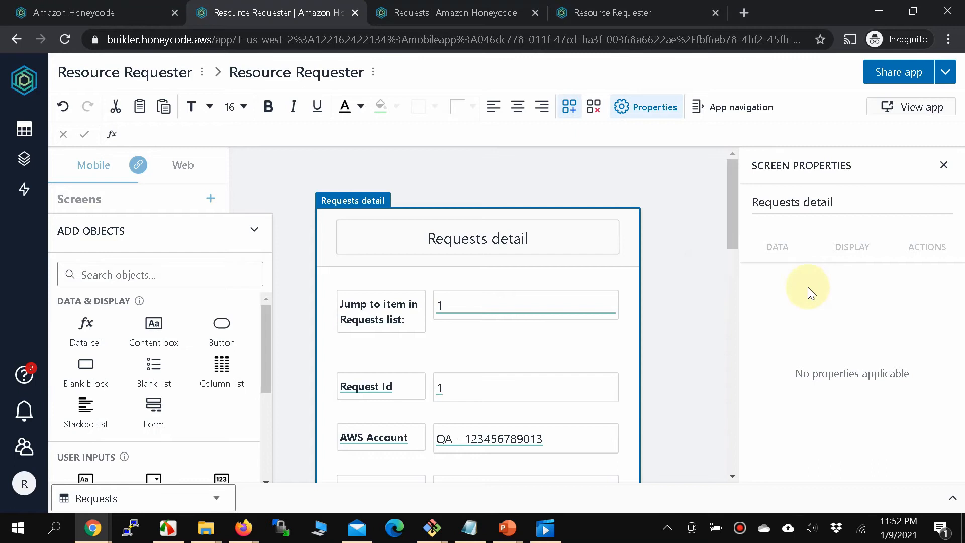
In the running Resource Requester app, open the first request from View All Requests.
scroll(603, 308, "down", 10)
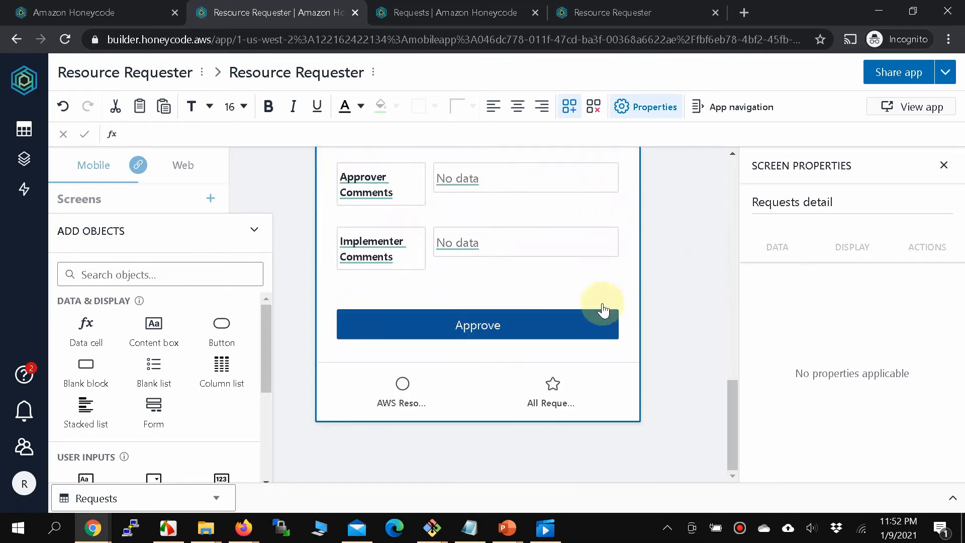
left_click(535, 326)
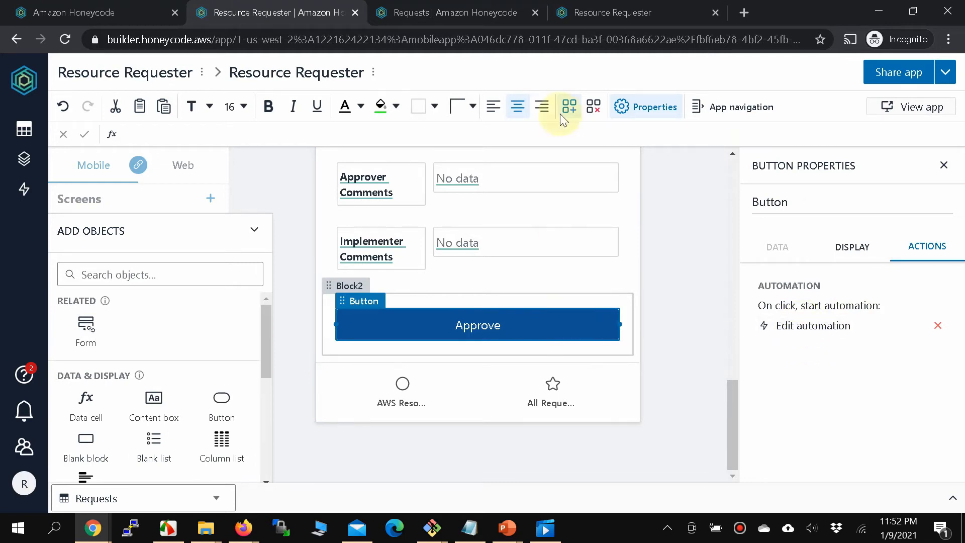
left_click(613, 13)
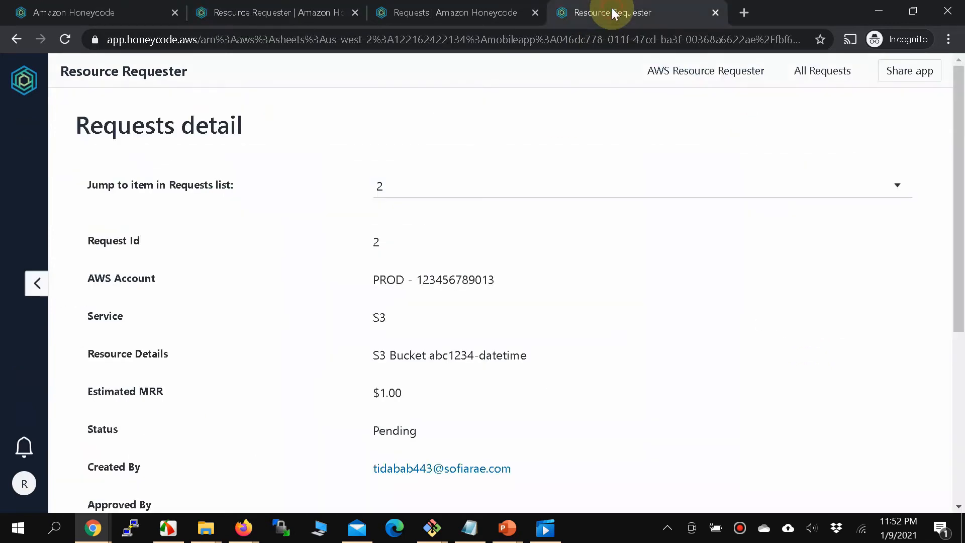
left_click(681, 79)
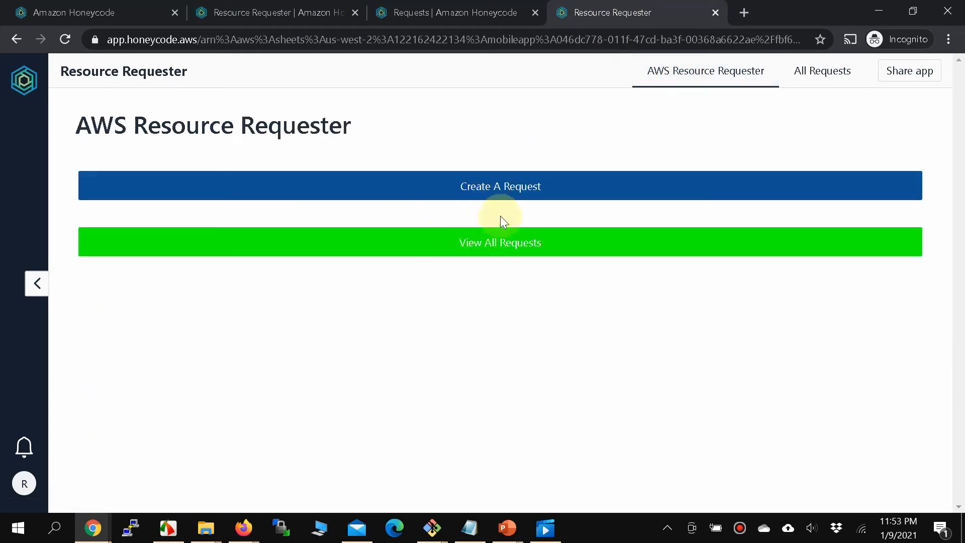
left_click(501, 237)
left_click(421, 288)
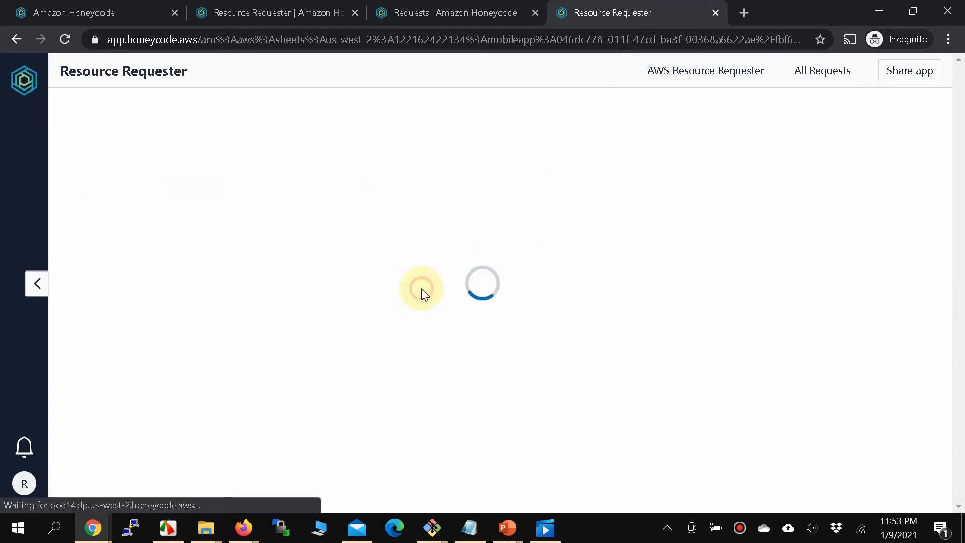
Approve the SQS INPUT_QUEUE request, filling Status, Approved By and Last Updated On.
scroll(421, 288, "down", 5)
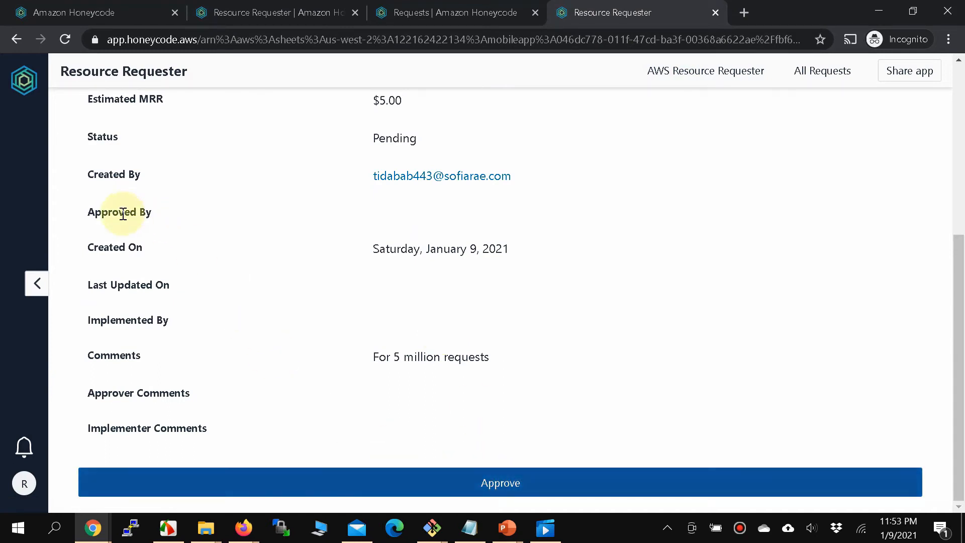
left_click_drag(89, 212, 383, 221)
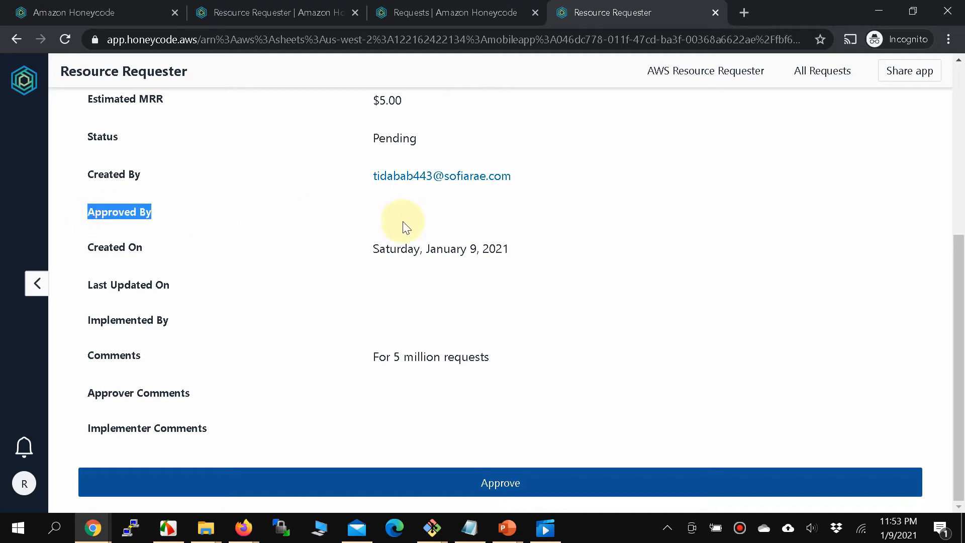
scroll(220, 316, "up", 2)
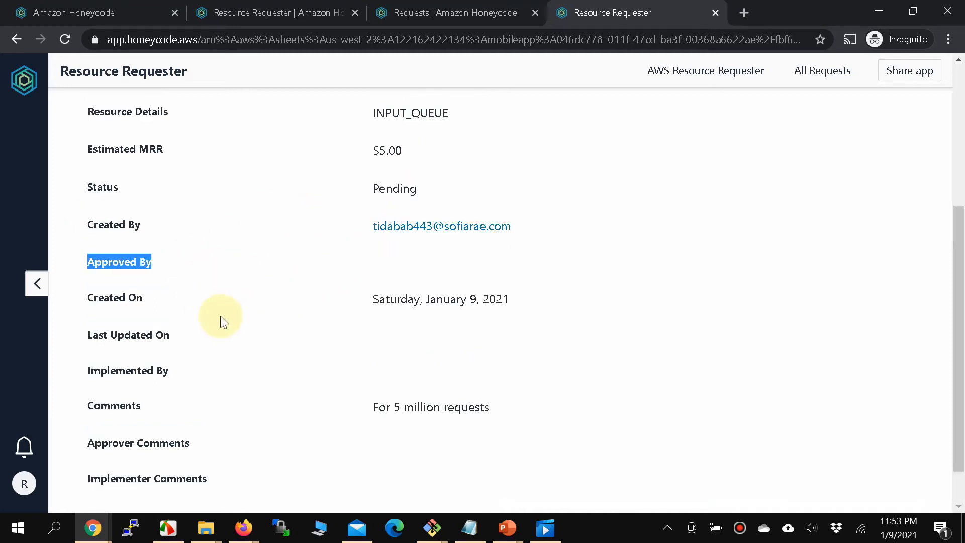
scroll(189, 314, "down", 2)
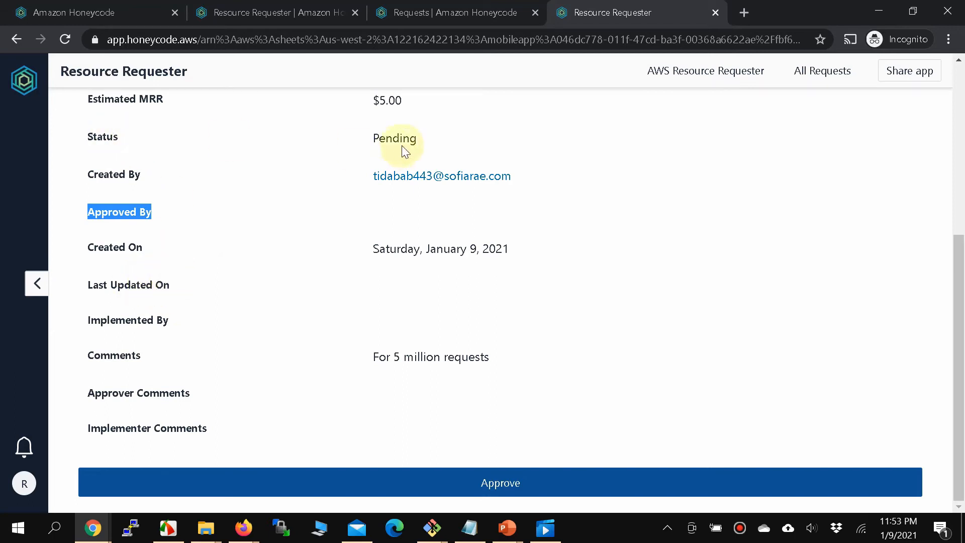
left_click(496, 482)
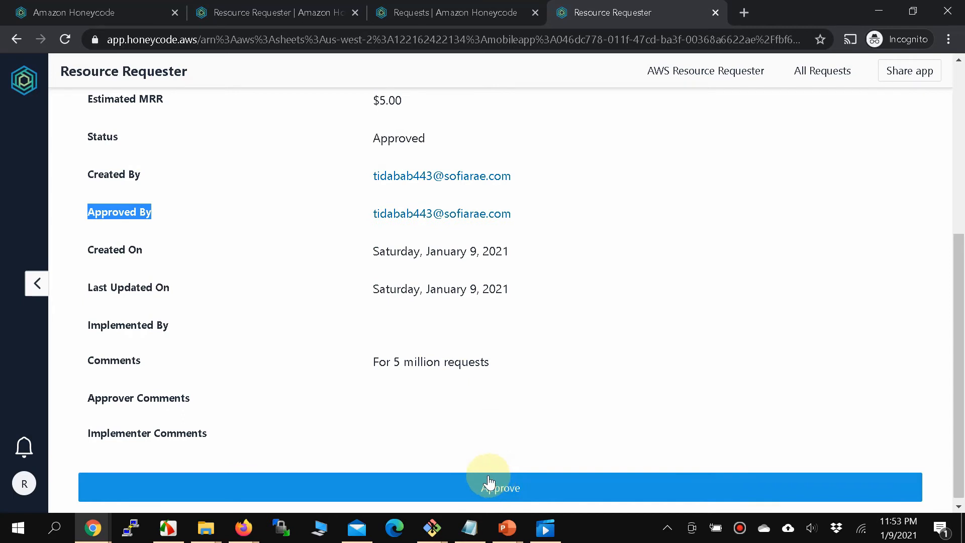
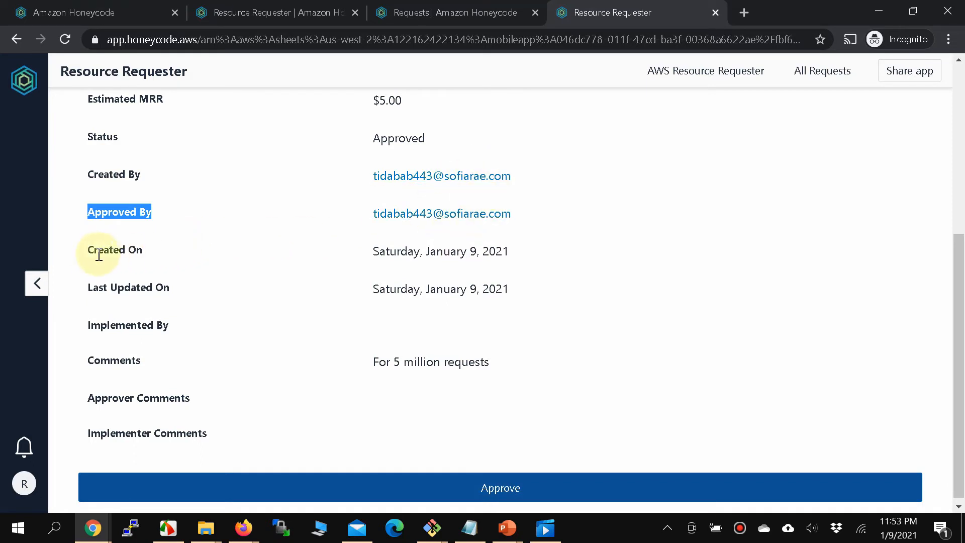
Review the Implemented By and Approver Comments fields on the running app's request screen.
left_click_drag(373, 252, 544, 309)
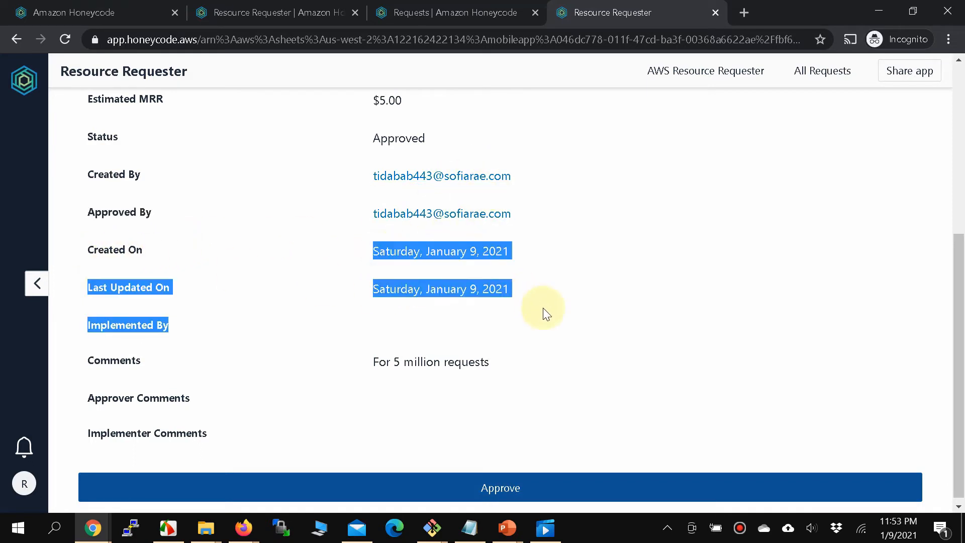
left_click(544, 297)
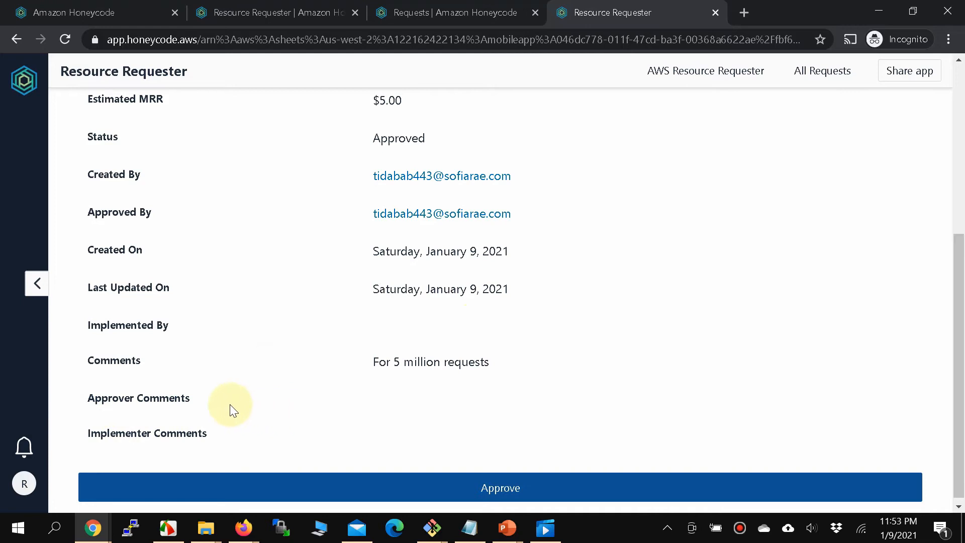
triple_click(191, 401)
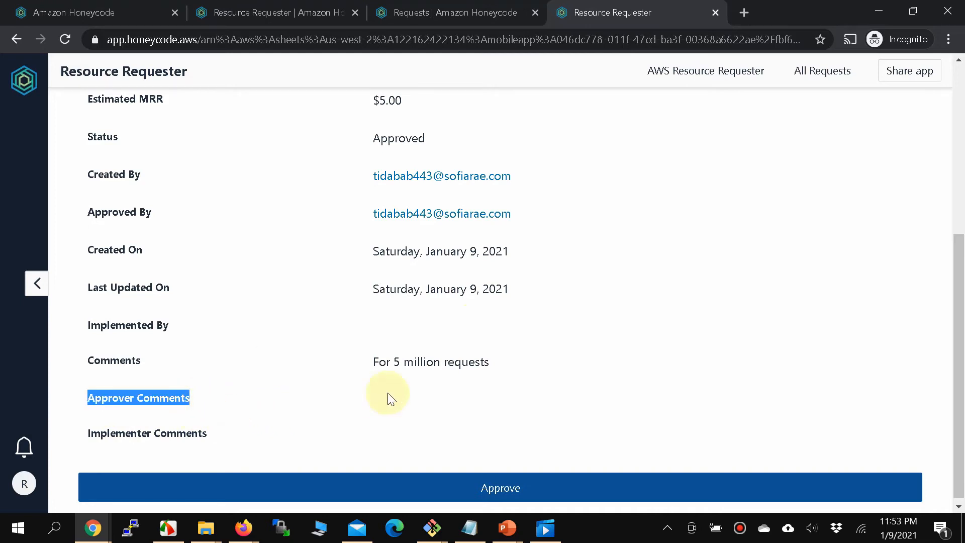
left_click(460, 406)
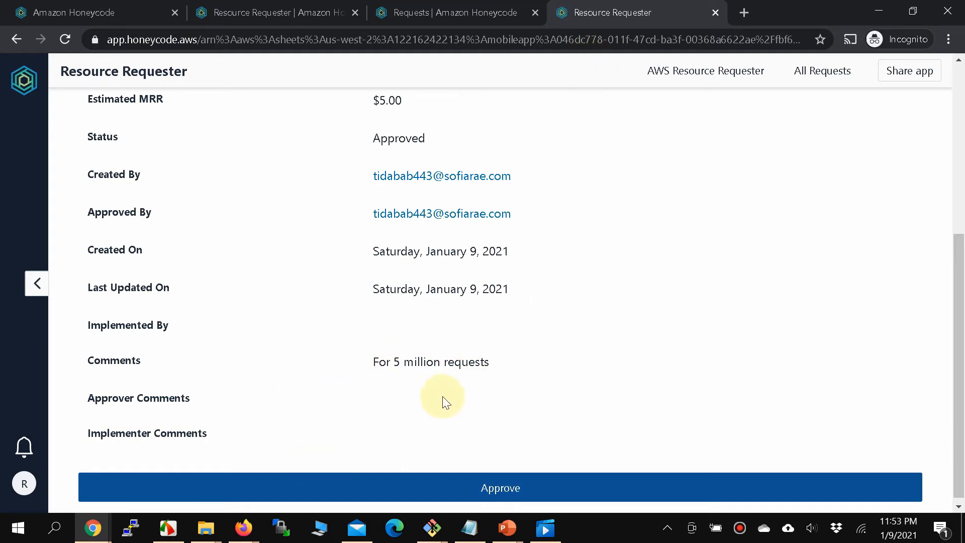
In the builder, make the Approver Comments data cell on the request detail screen editable.
left_click(294, 12)
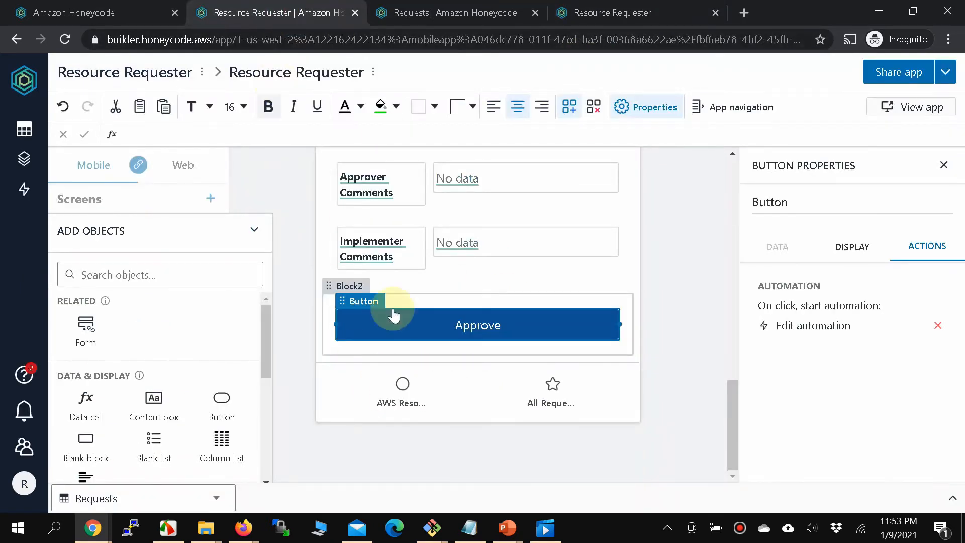
scroll(520, 285, "up", 2)
left_click(500, 288)
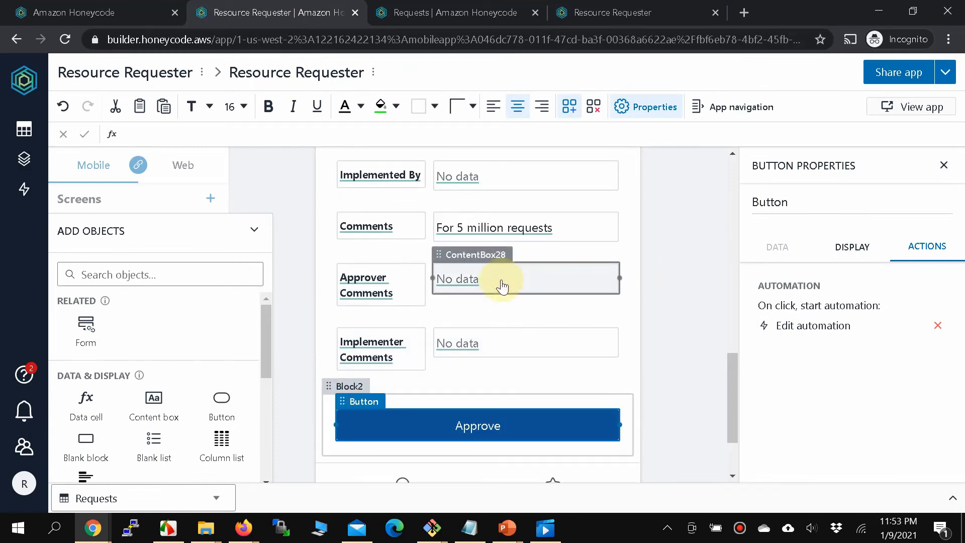
left_click(502, 286)
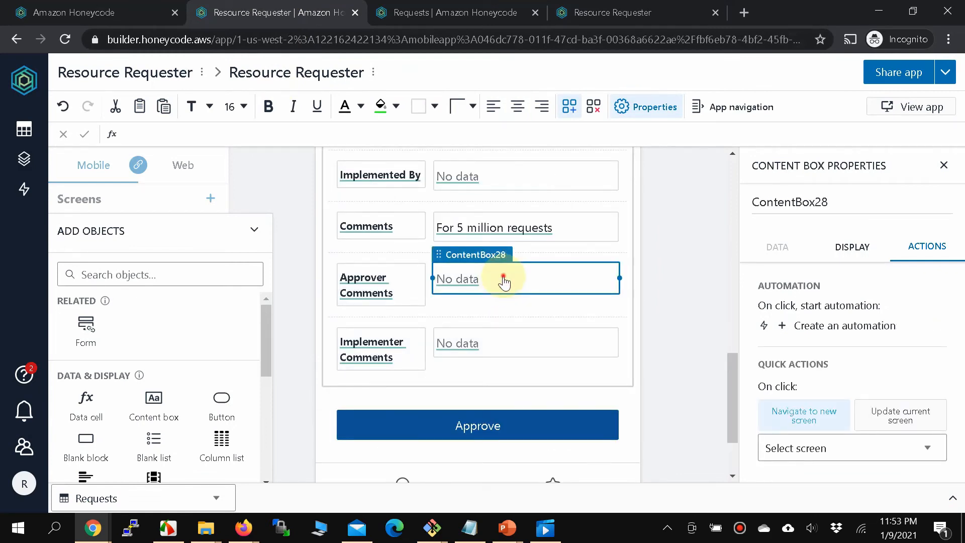
left_click(455, 283)
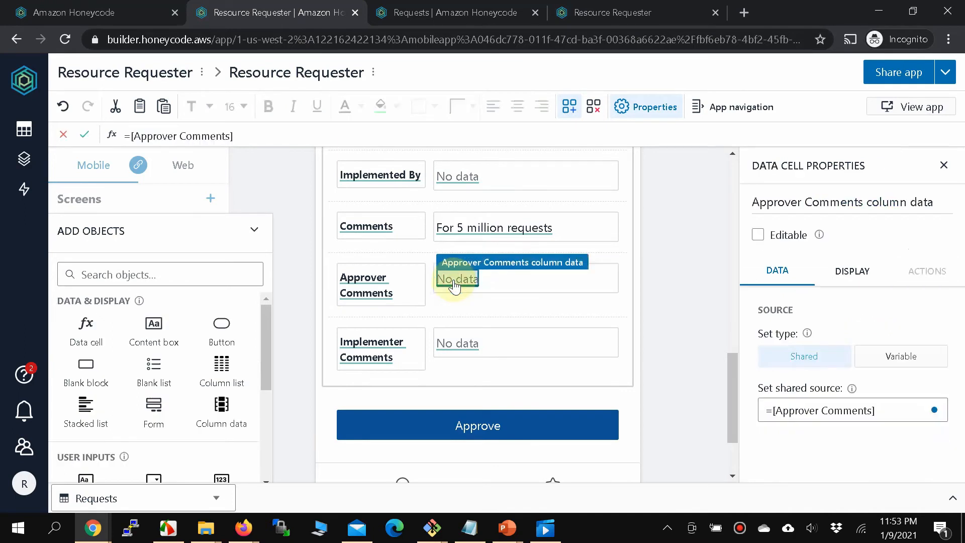
left_click(759, 236)
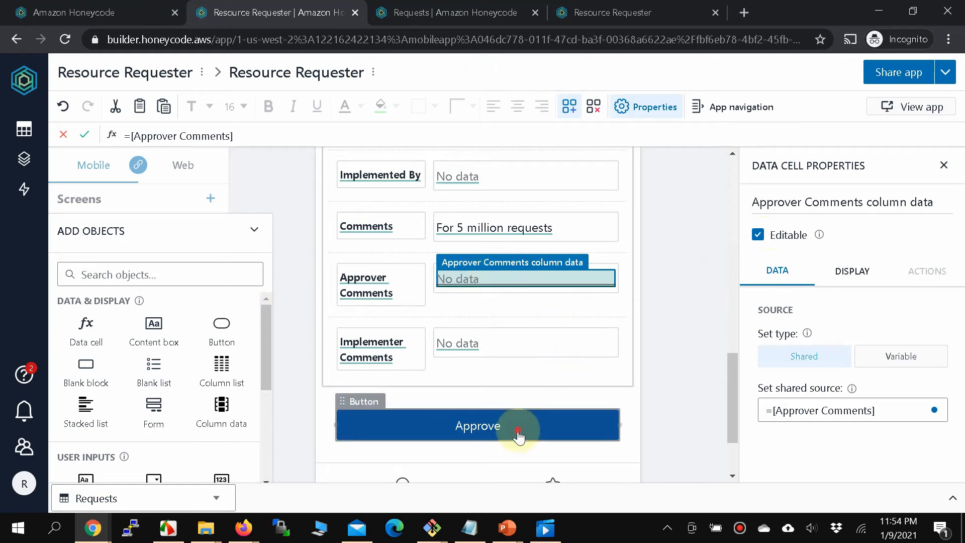
left_click(484, 425)
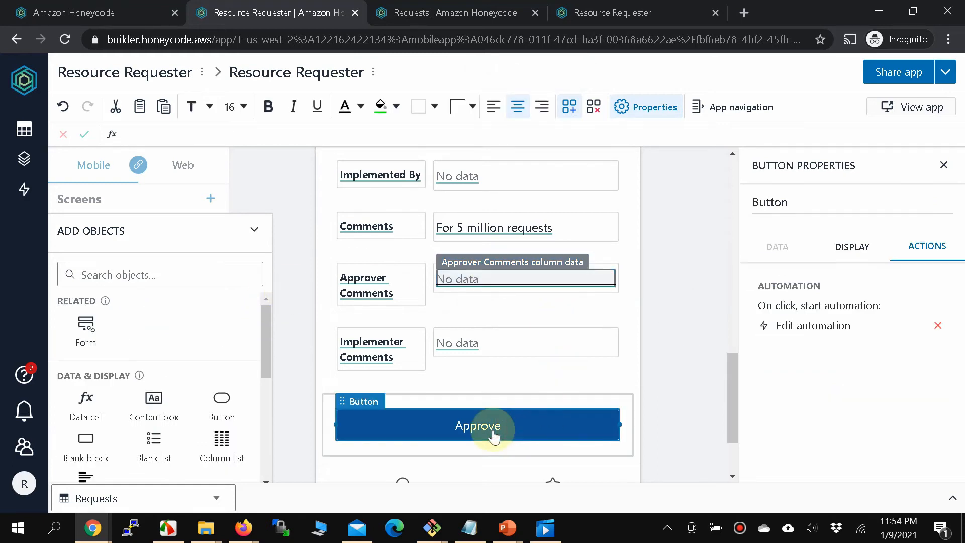
Add another, still empty data mapping to the Approve automation's row update step.
left_click(779, 326)
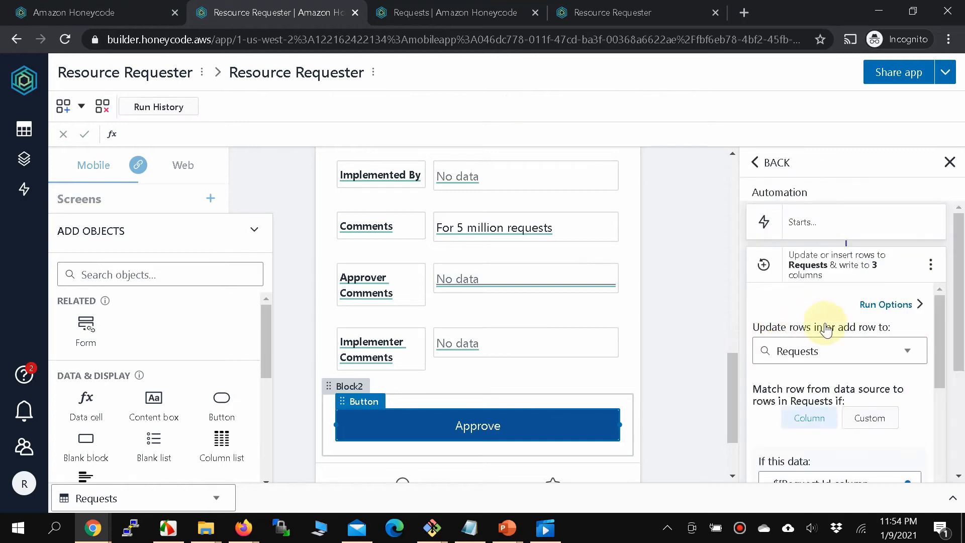
scroll(874, 361, "down", 10)
scroll(877, 357, "down", 5)
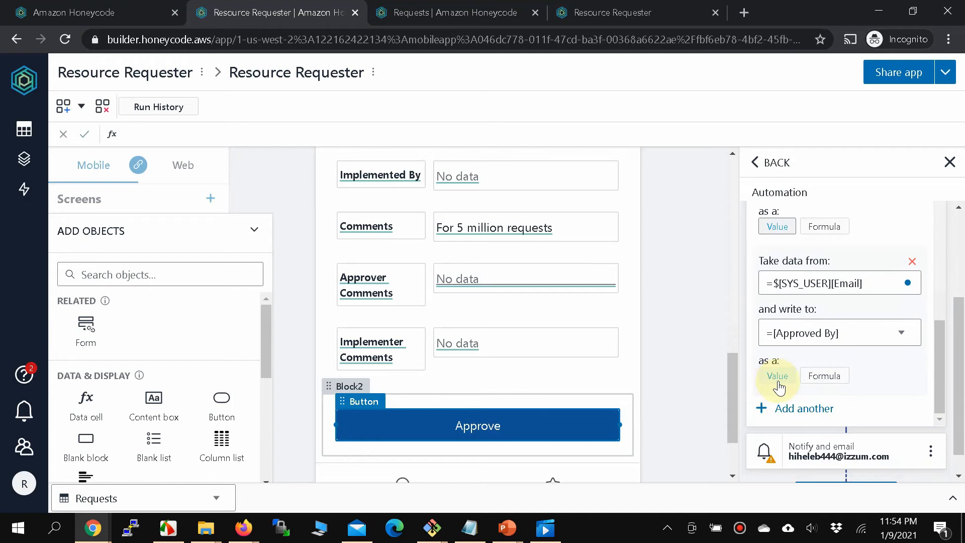
left_click(779, 409)
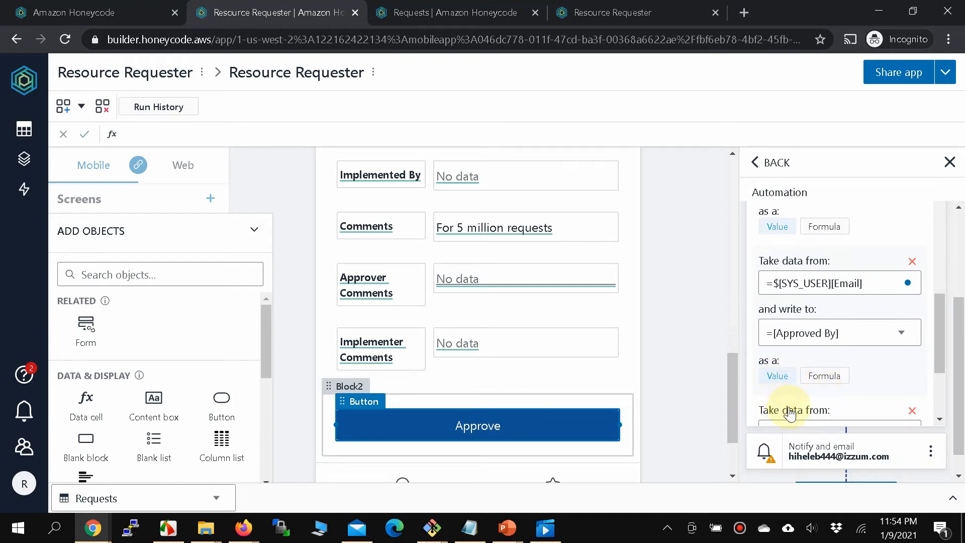
scroll(819, 422, "down", 3)
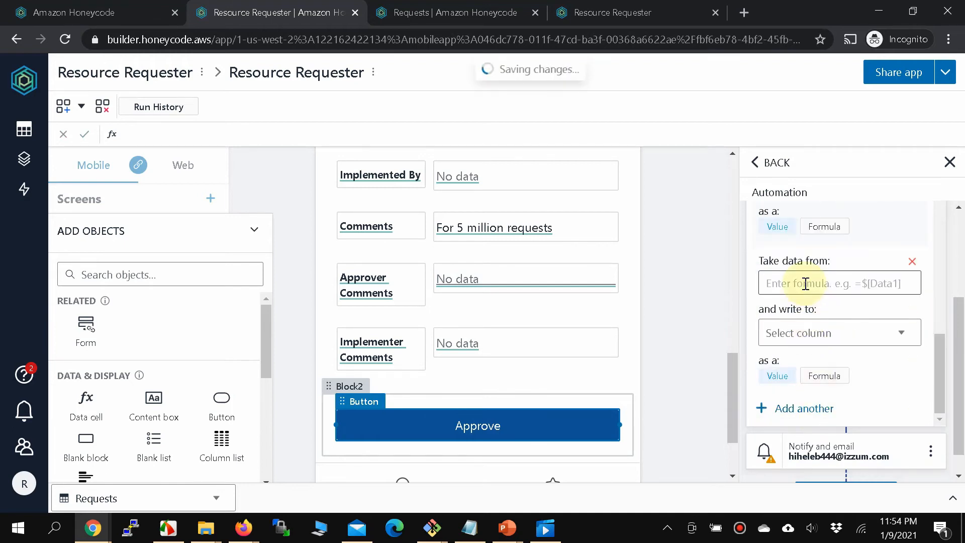
left_click(805, 283)
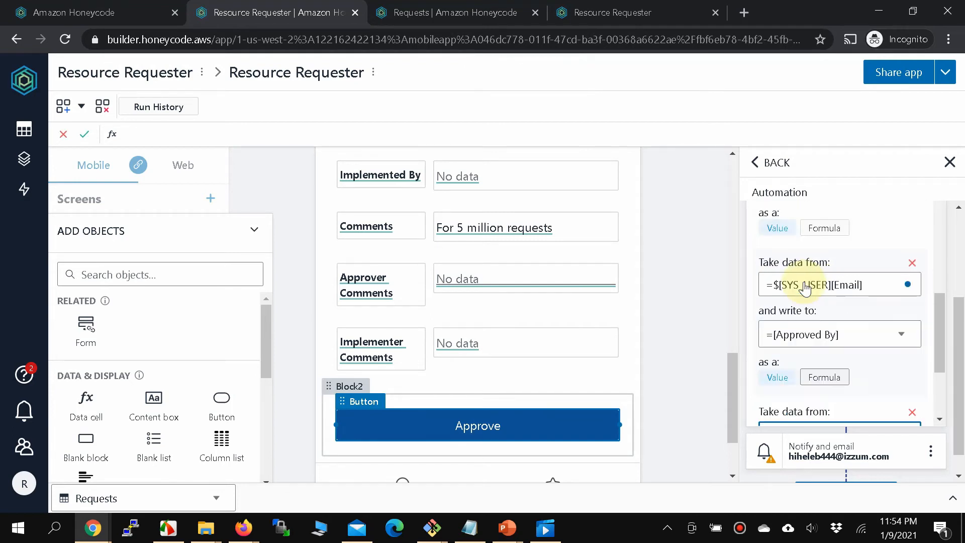
scroll(801, 281, "up", 2)
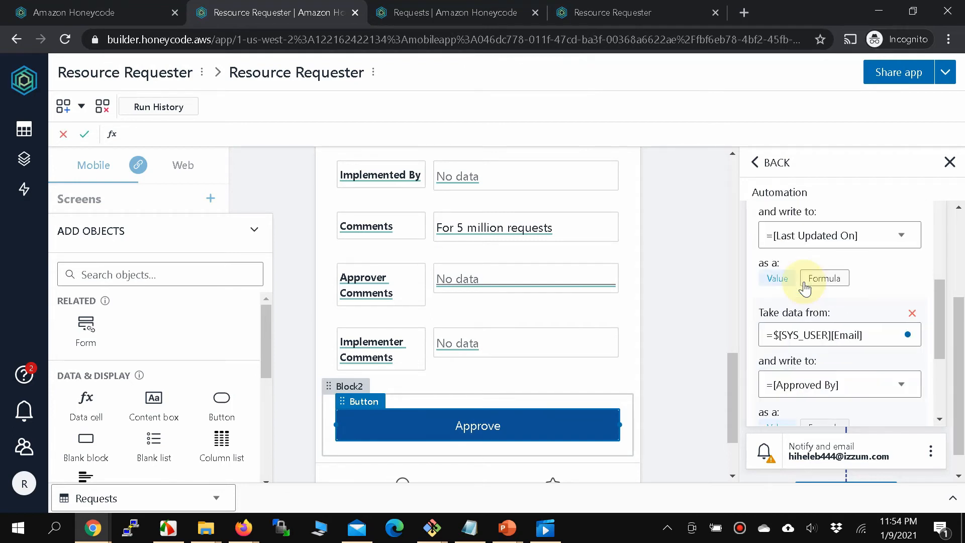
scroll(814, 352, "up", 1)
scroll(816, 300, "up", 4)
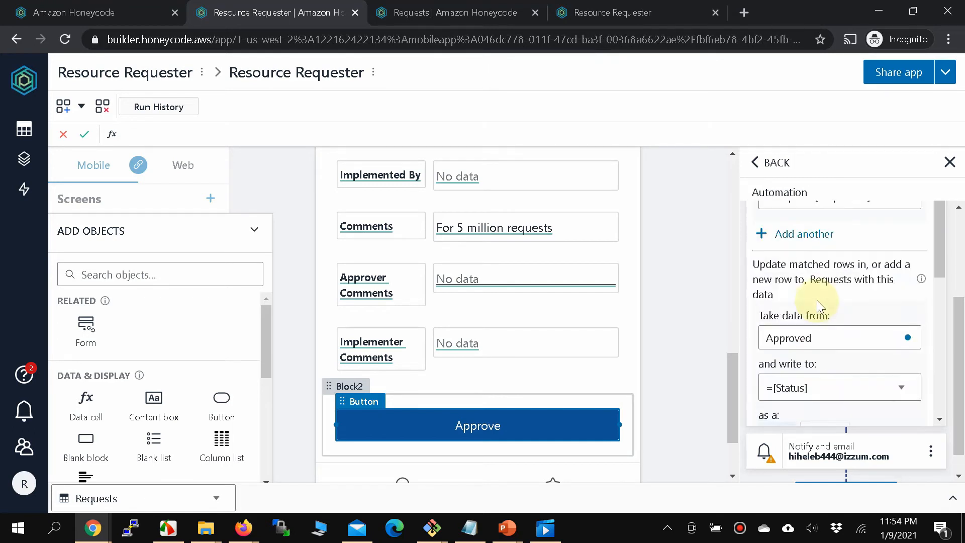
scroll(817, 302, "down", 2)
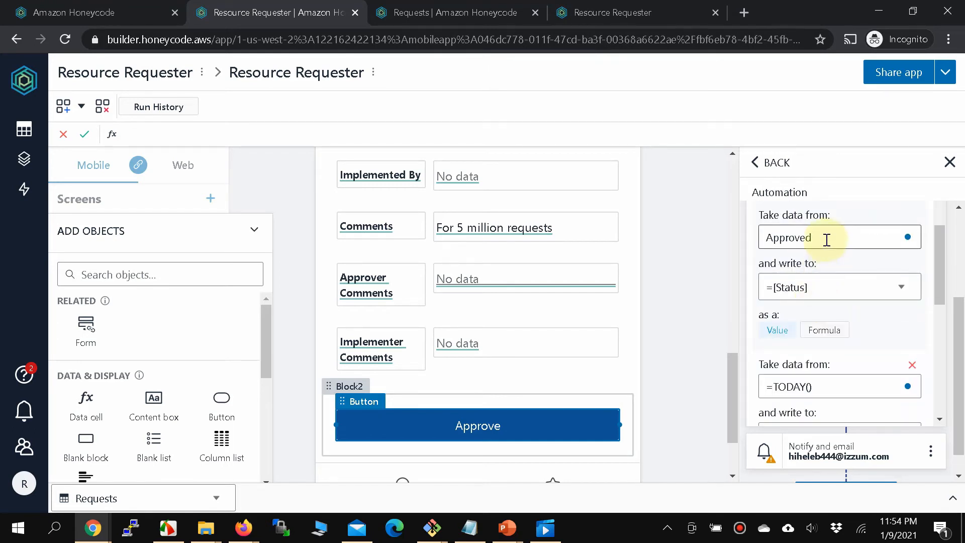
scroll(799, 290, "down", 6)
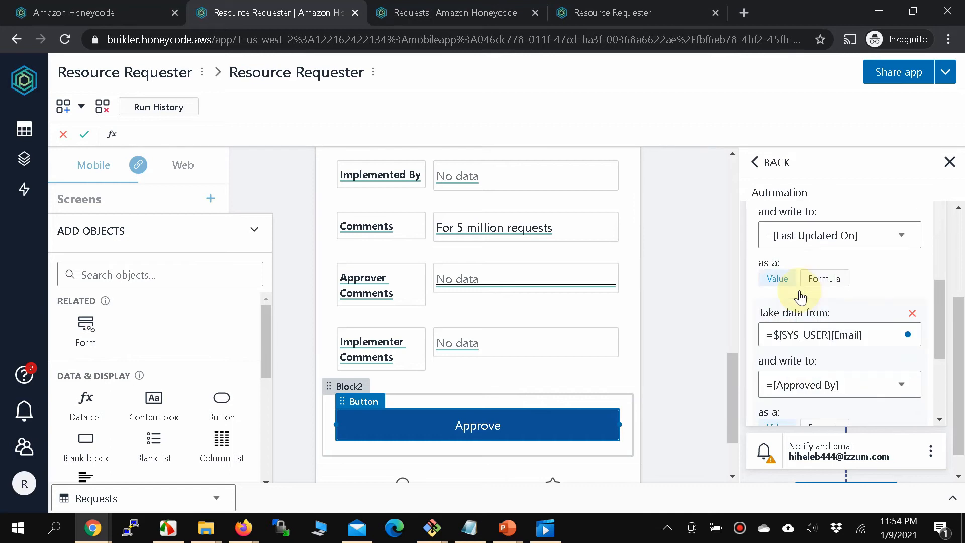
scroll(799, 290, "down", 2)
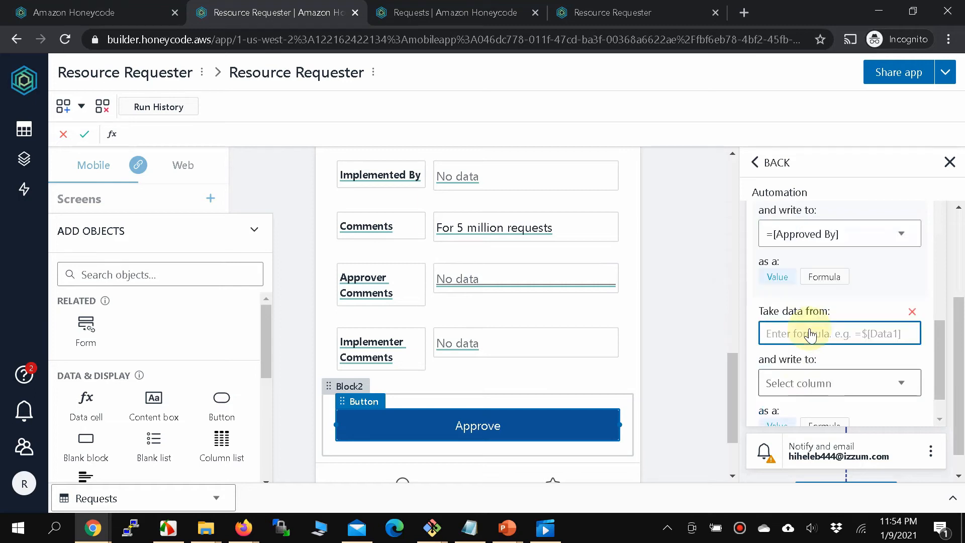
scroll(807, 332, "up", 1)
scroll(810, 334, "up", 1)
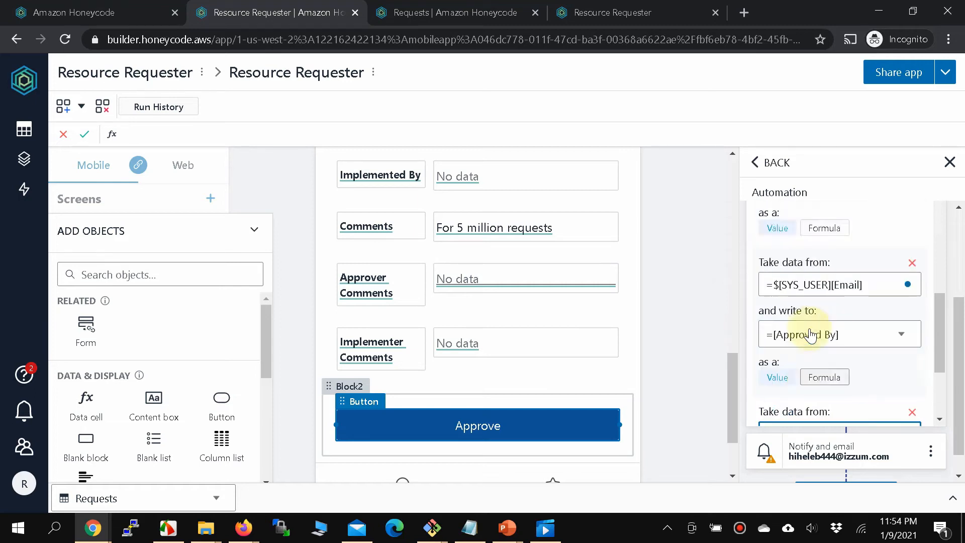
scroll(810, 335, "down", 3)
Map $[Approver Comments column data] into the Approver Comments column in the Approve automation.
left_click(810, 336)
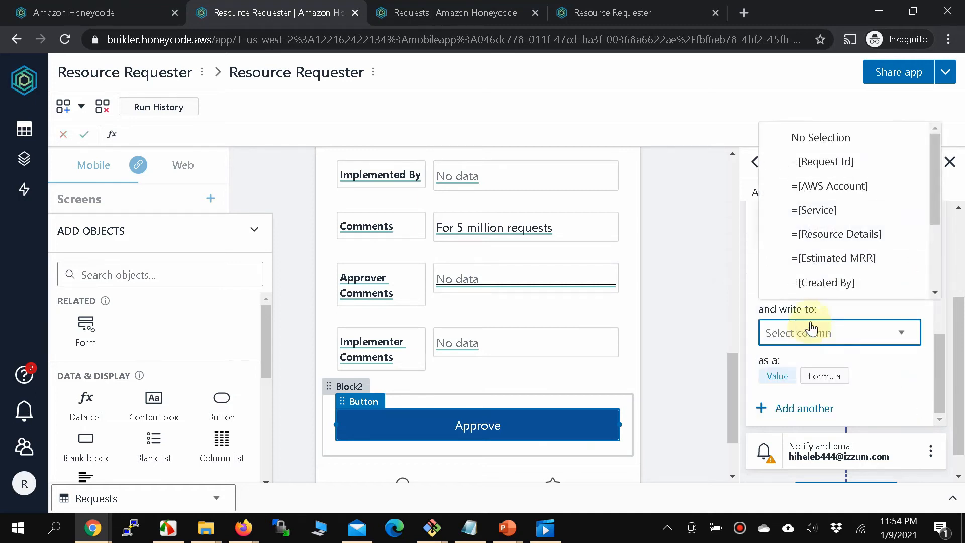
scroll(829, 271, "down", 3)
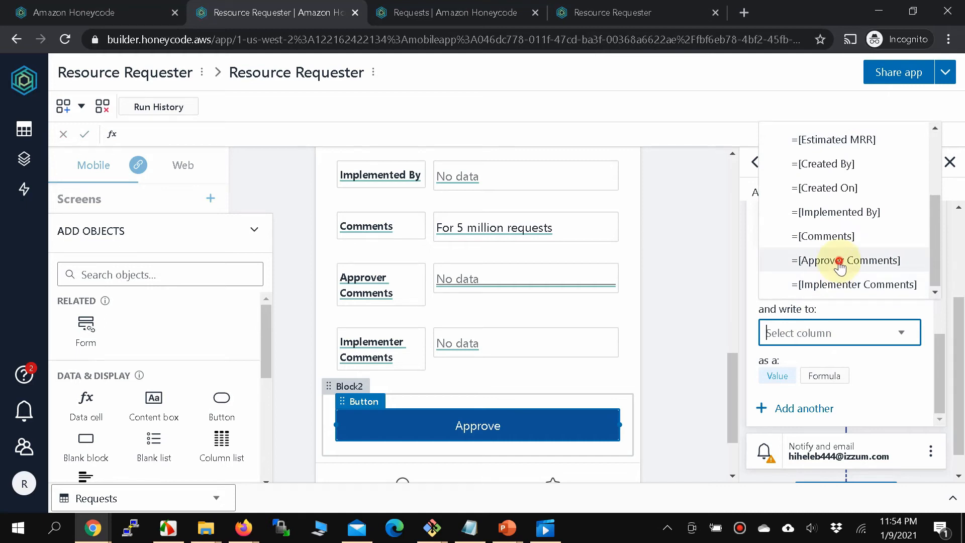
left_click(837, 260)
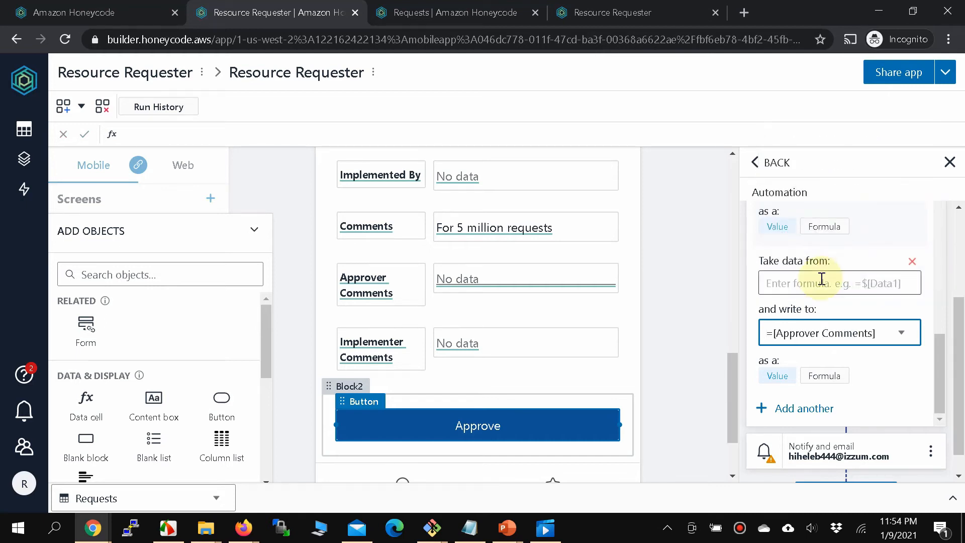
left_click(800, 283)
key("F7")
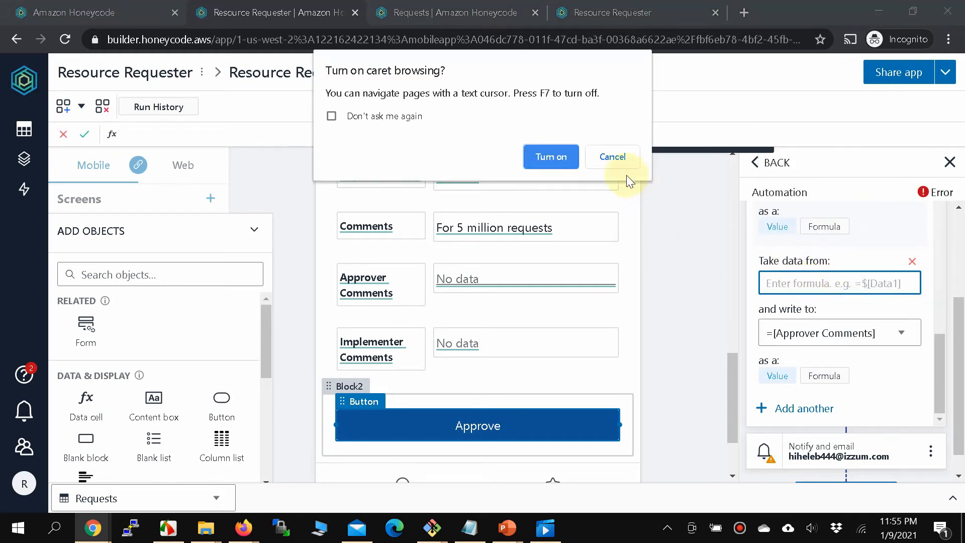
left_click(614, 157)
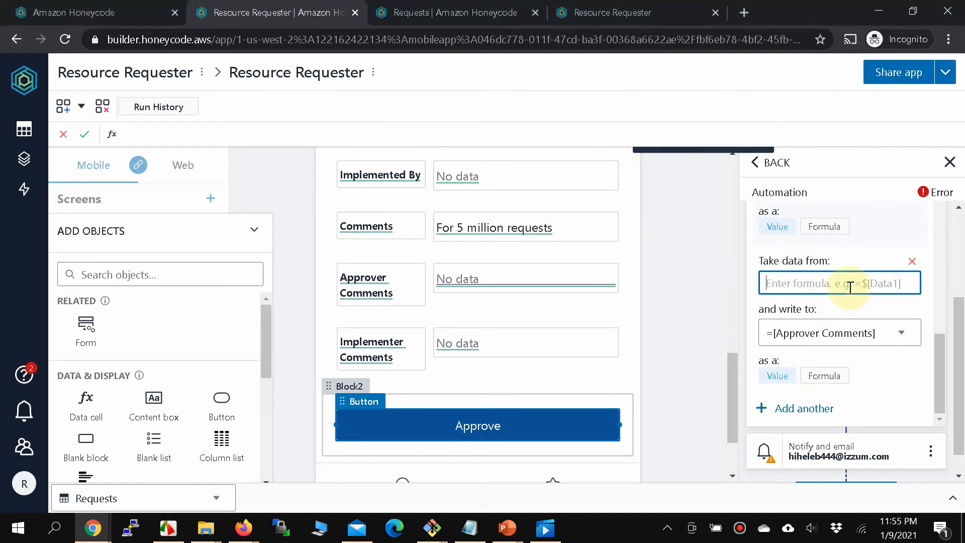
type("=$[")
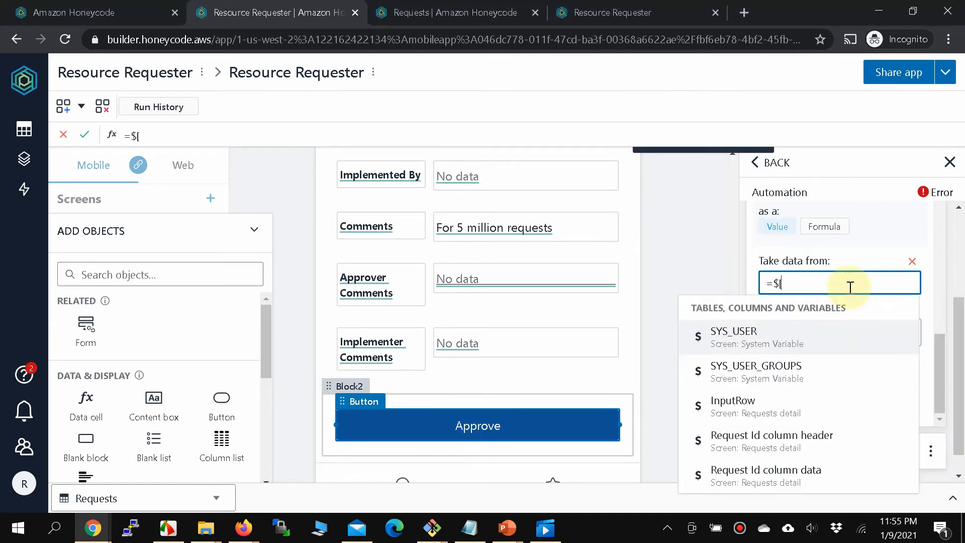
type("A")
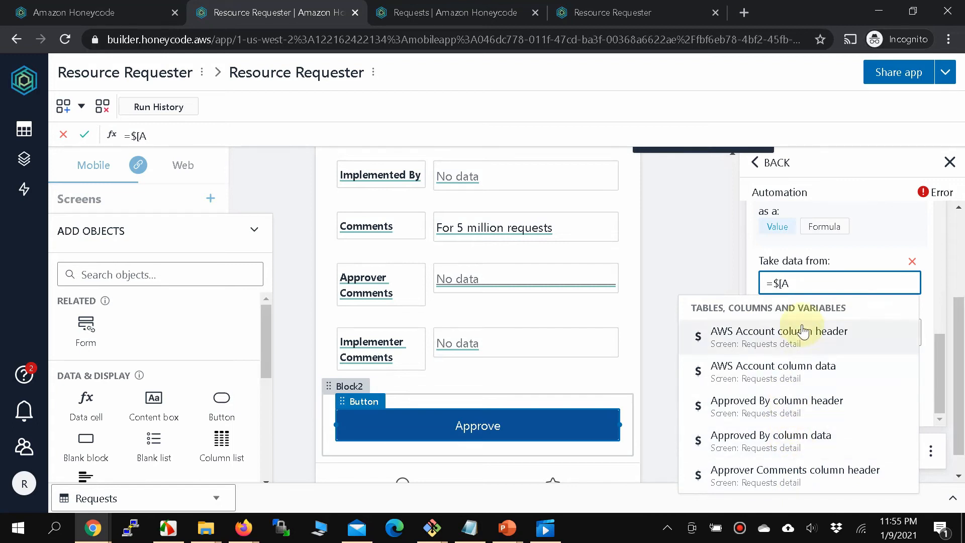
type("pprover")
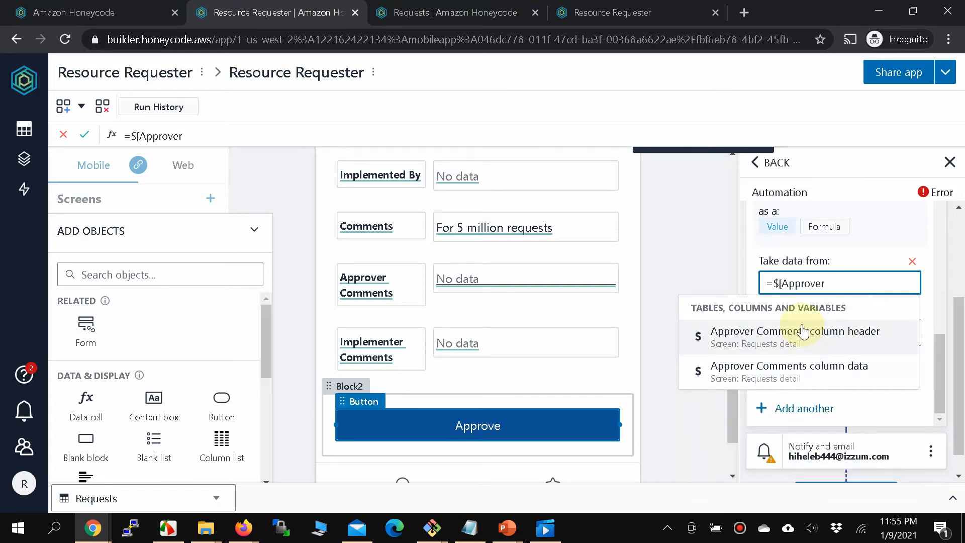
left_click(798, 378)
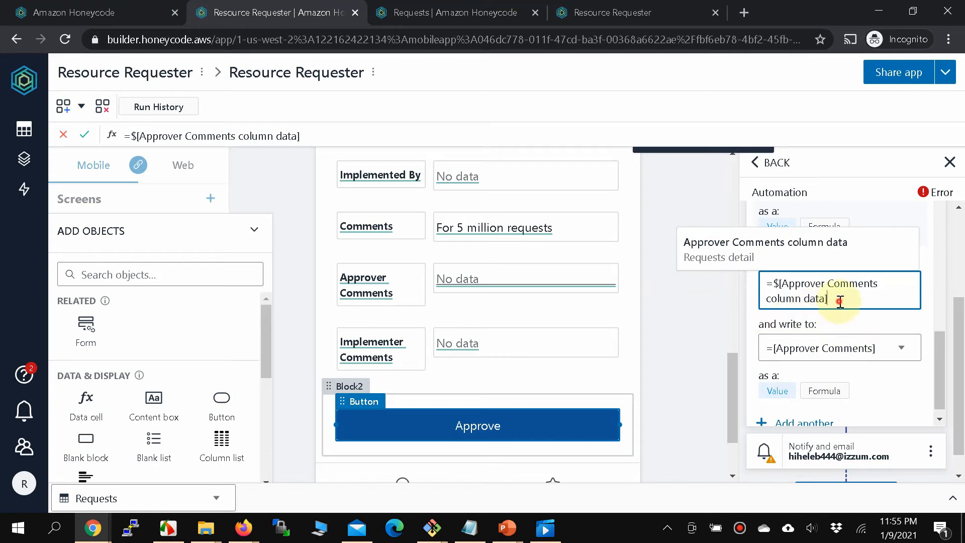
left_click(833, 324)
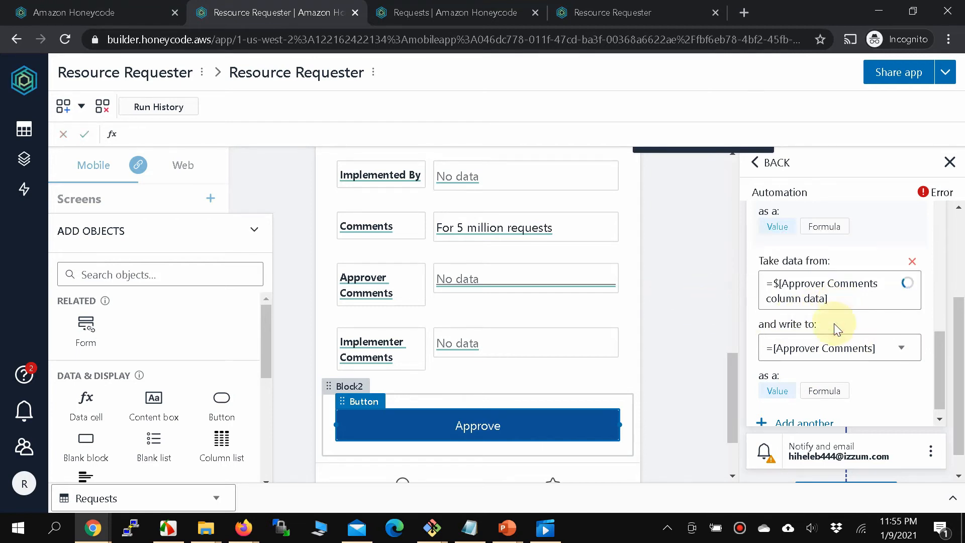
mouse_move(936, 197)
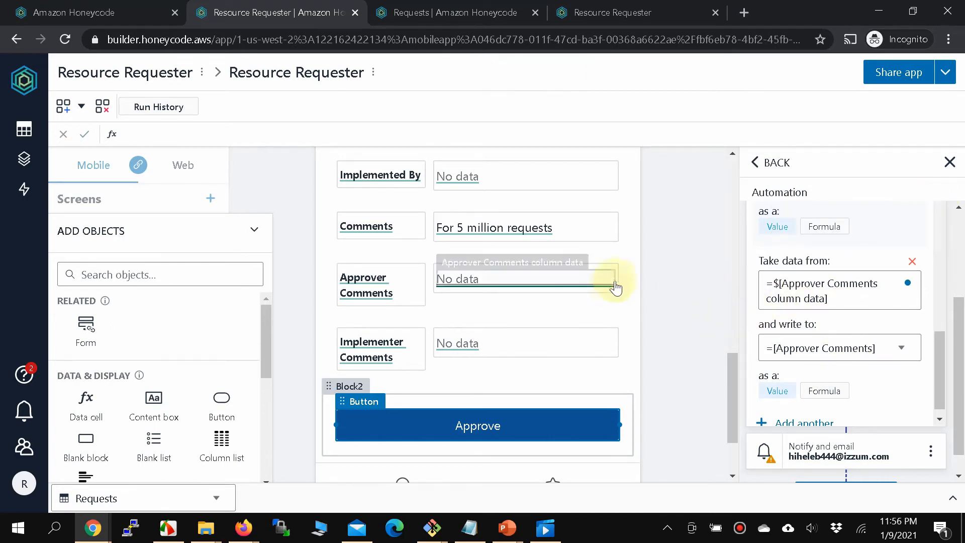
In the running app, open pending request 2 from All Requests.
left_click(497, 10)
left_click(603, 11)
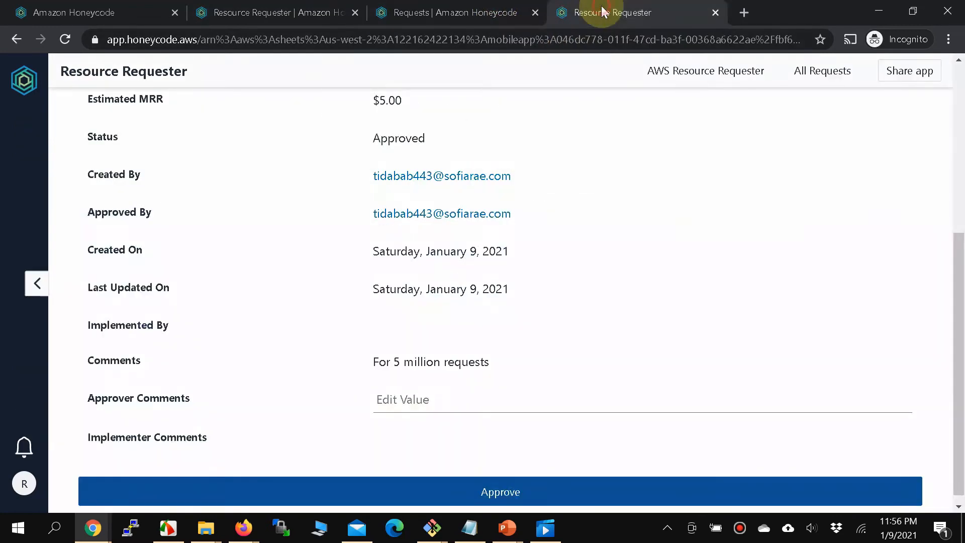
scroll(526, 327, "up", 6)
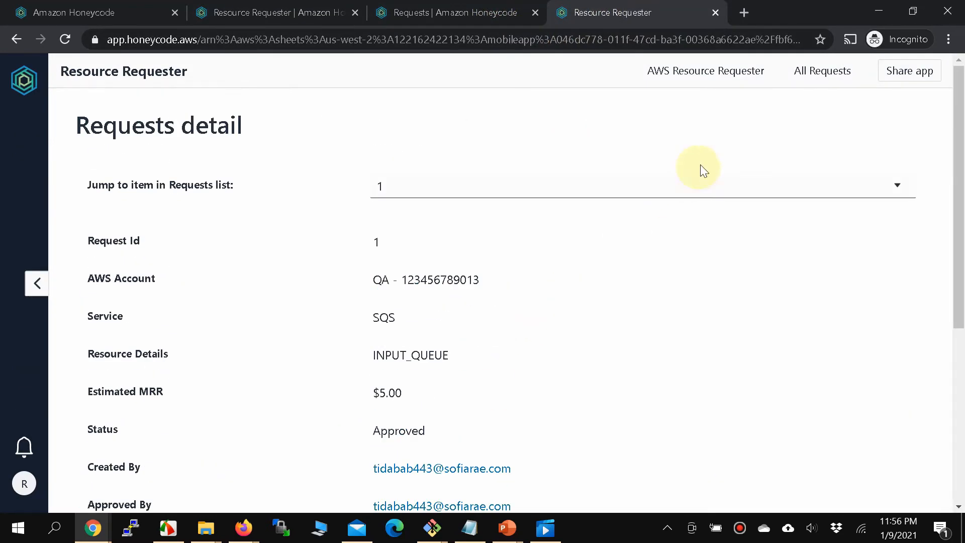
left_click(805, 75)
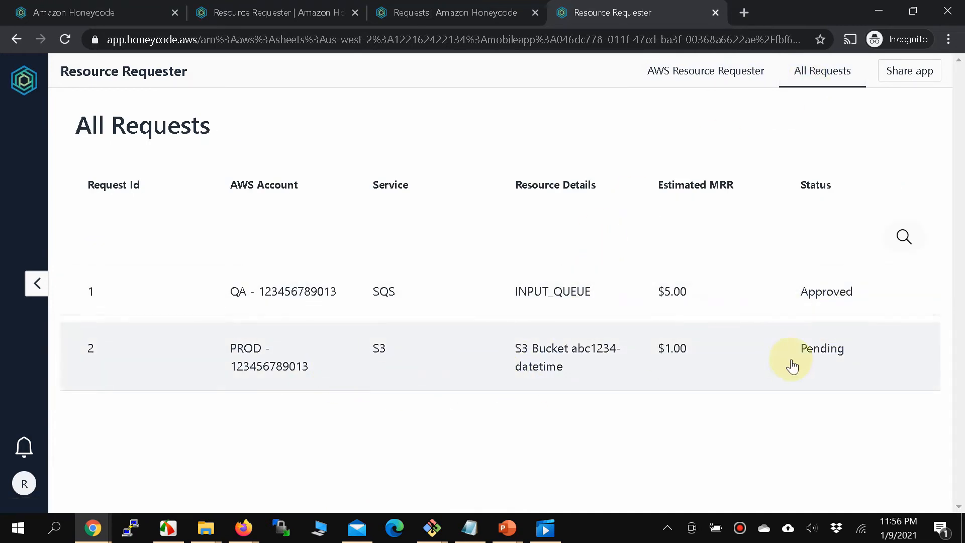
left_click(347, 369)
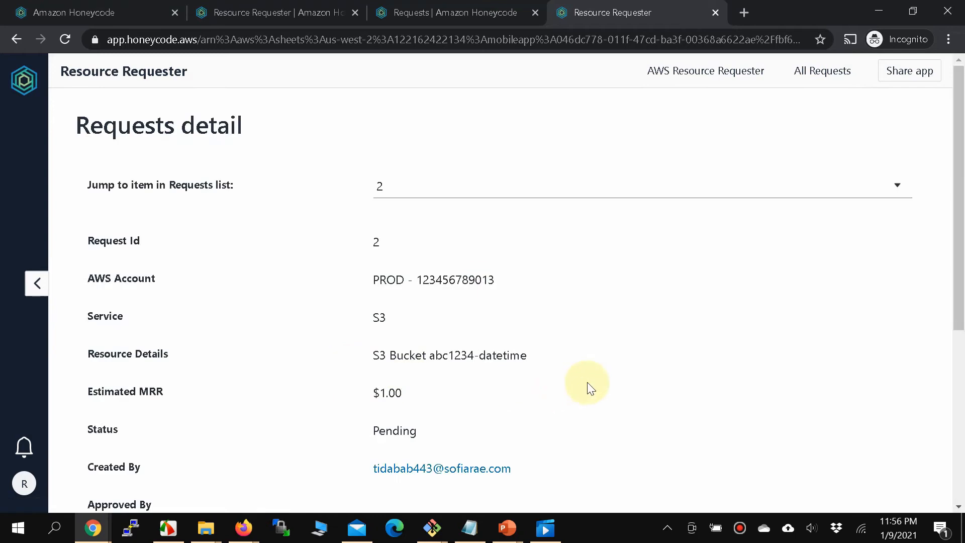
Comment 'Please be careful it is PROD' on request 2 and approve it.
scroll(588, 387, "down", 5)
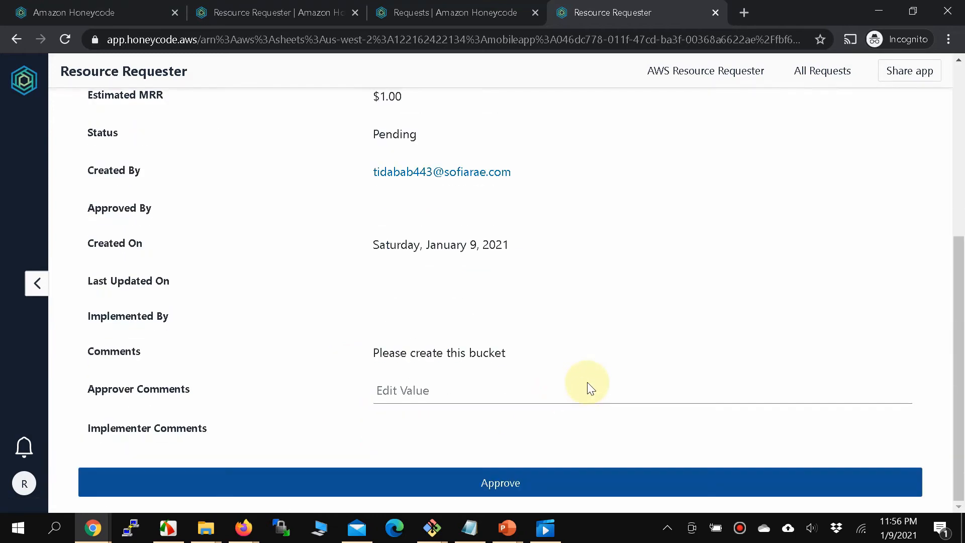
left_click(431, 390)
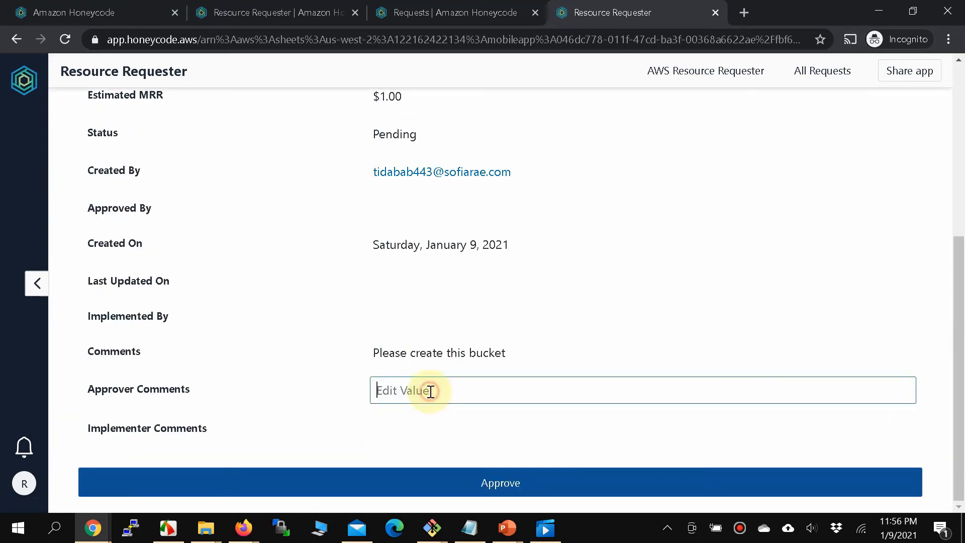
type("Please be careful")
scroll(430, 392, "up", 5)
scroll(430, 392, "down", 5)
type("it is PROD")
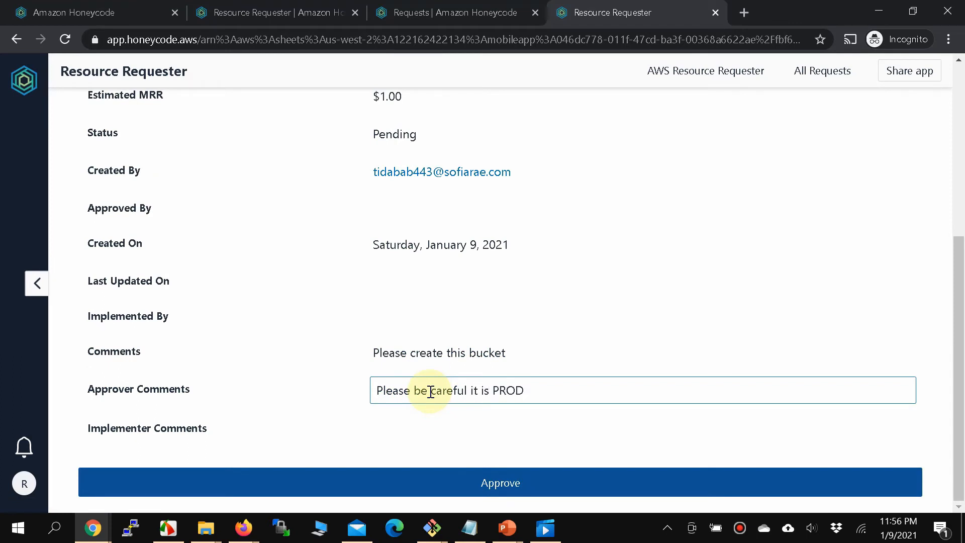
scroll(334, 302, "up", 5)
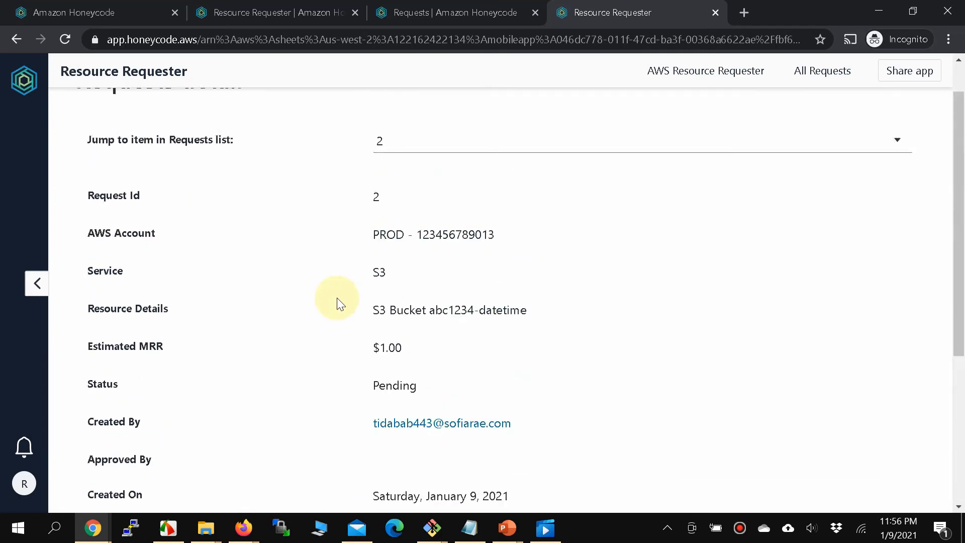
scroll(338, 301, "down", 5)
left_click(426, 475)
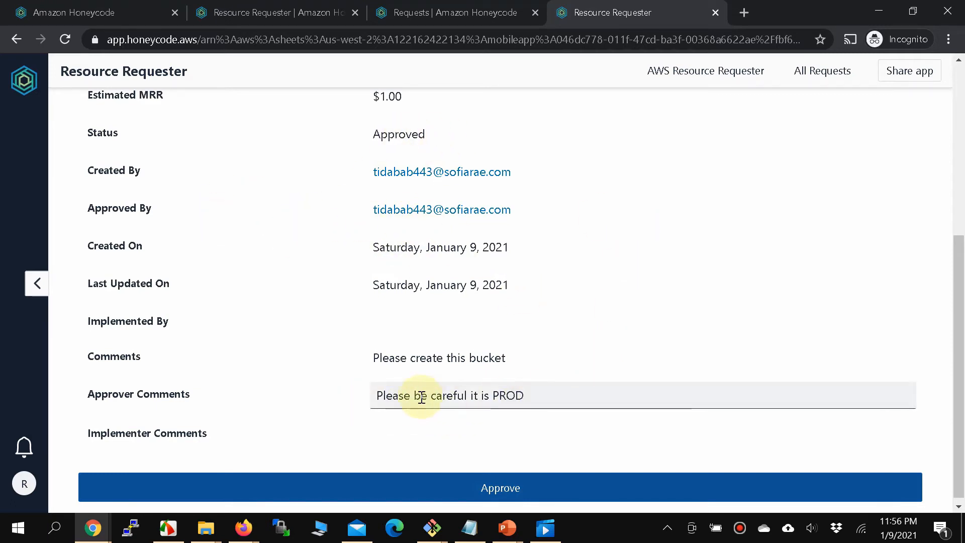
left_click(430, 12)
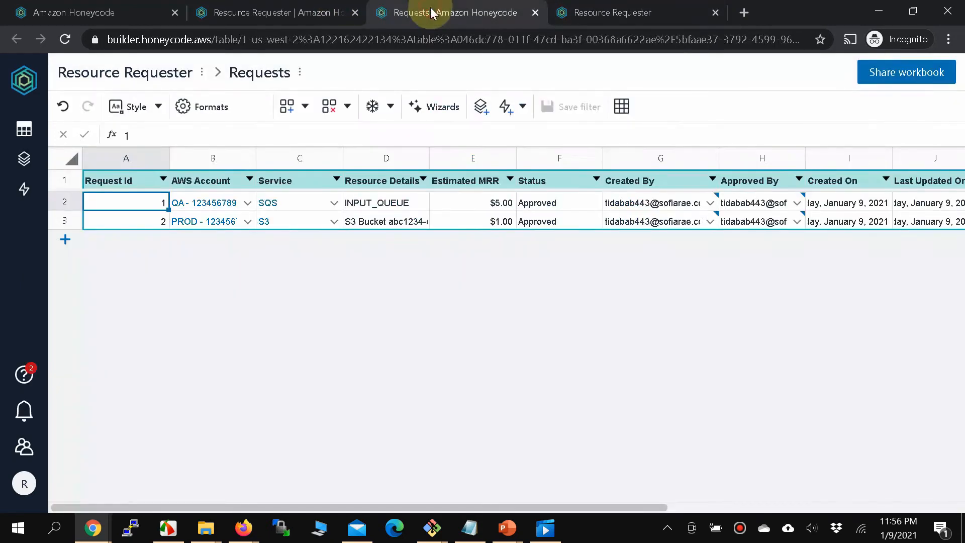
Check the saved approver comment in cell M3 of the Requests table.
left_click_drag(446, 510, 594, 518)
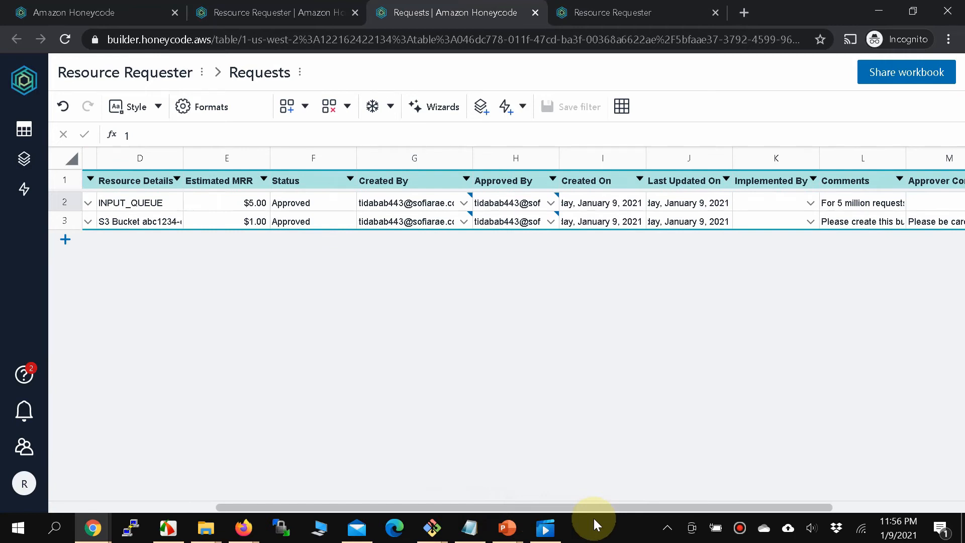
scroll(836, 231, "right", 4)
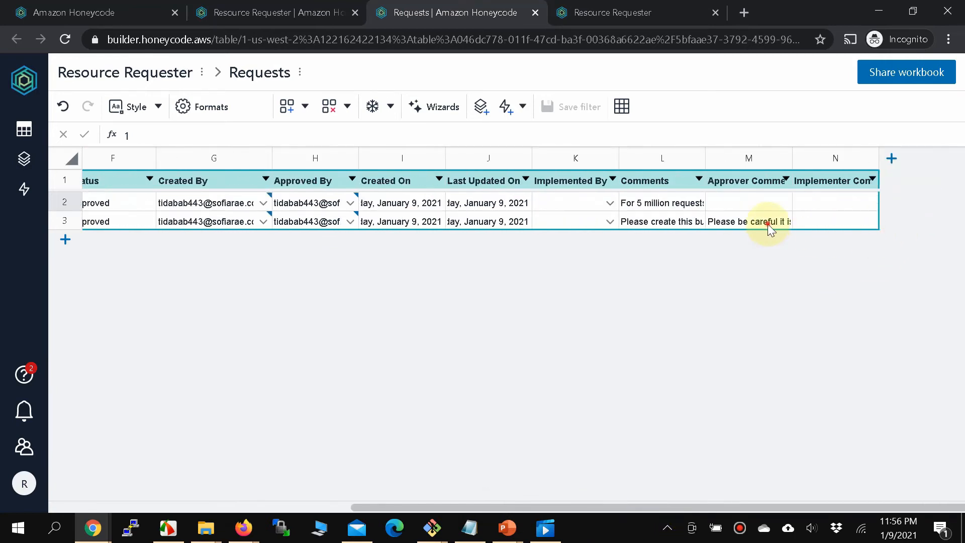
left_click(727, 225)
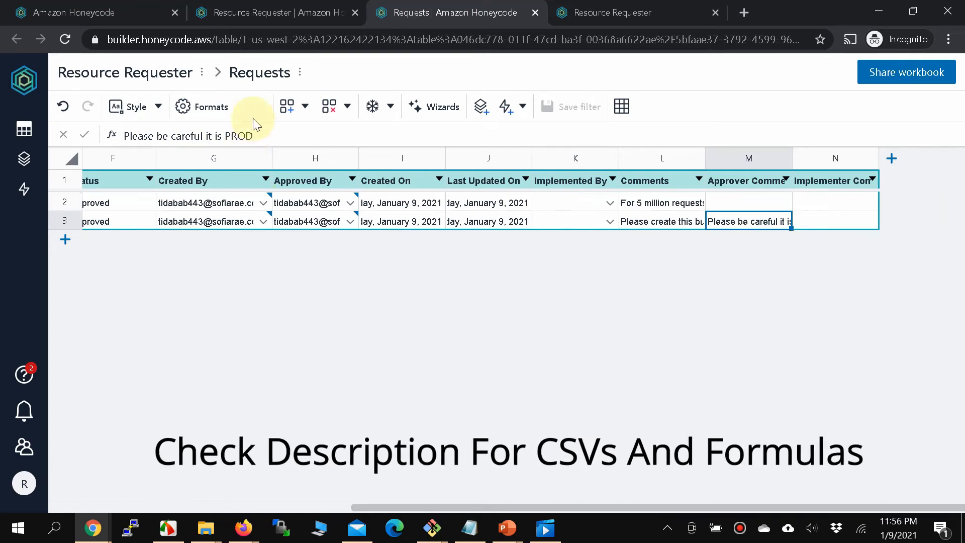
Back in the builder, collapse Add Objects to show the Requests detail screen.
left_click(277, 13)
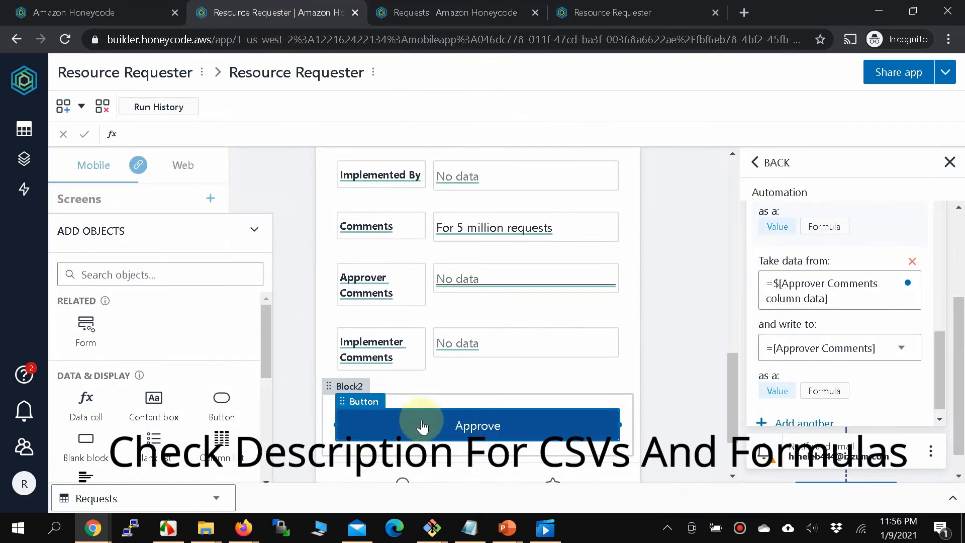
scroll(422, 425, "up", 10)
scroll(421, 425, "up", 1)
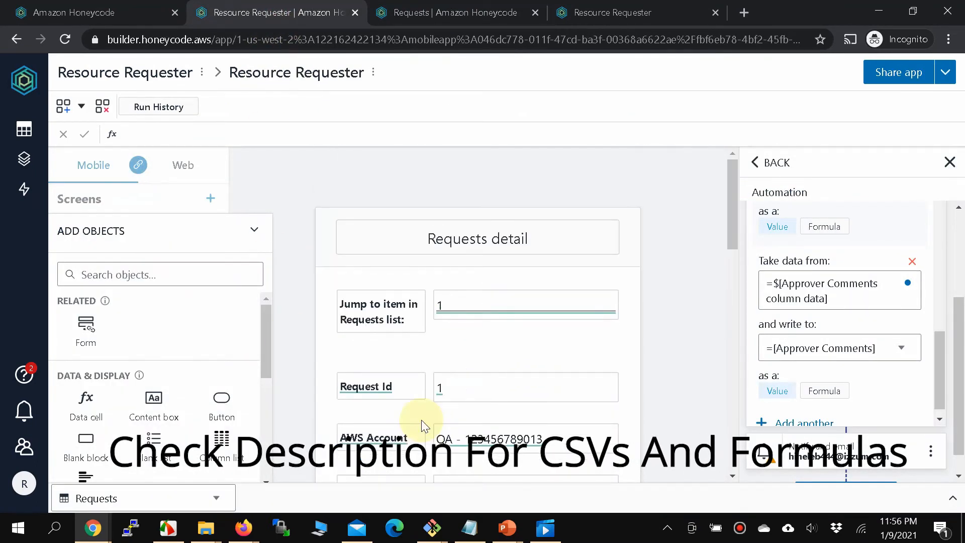
scroll(422, 425, "down", 5)
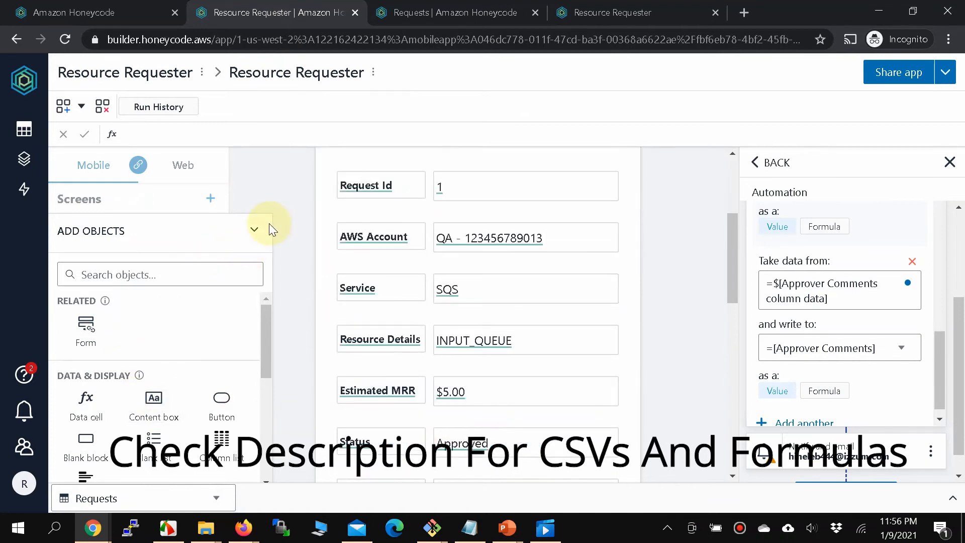
left_click(257, 231)
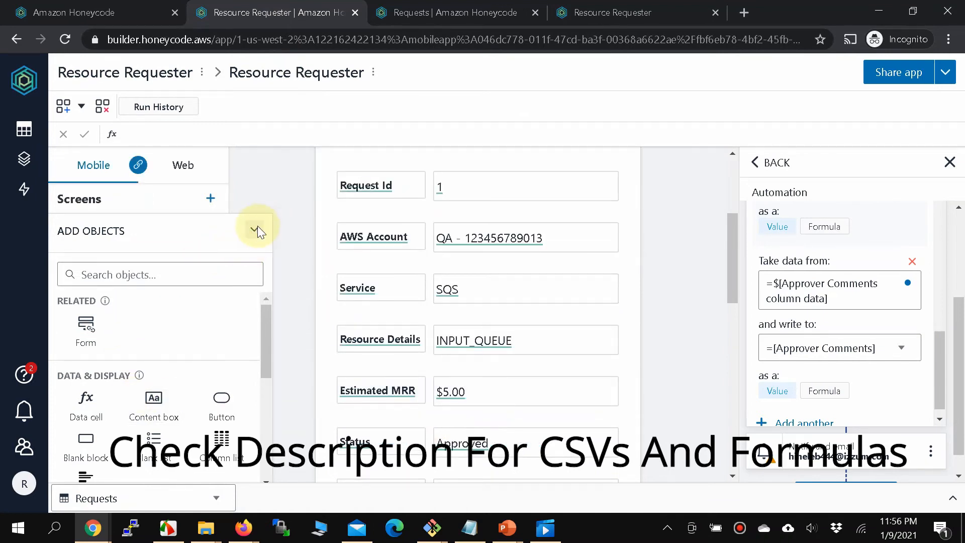
scroll(526, 321, "down", 10)
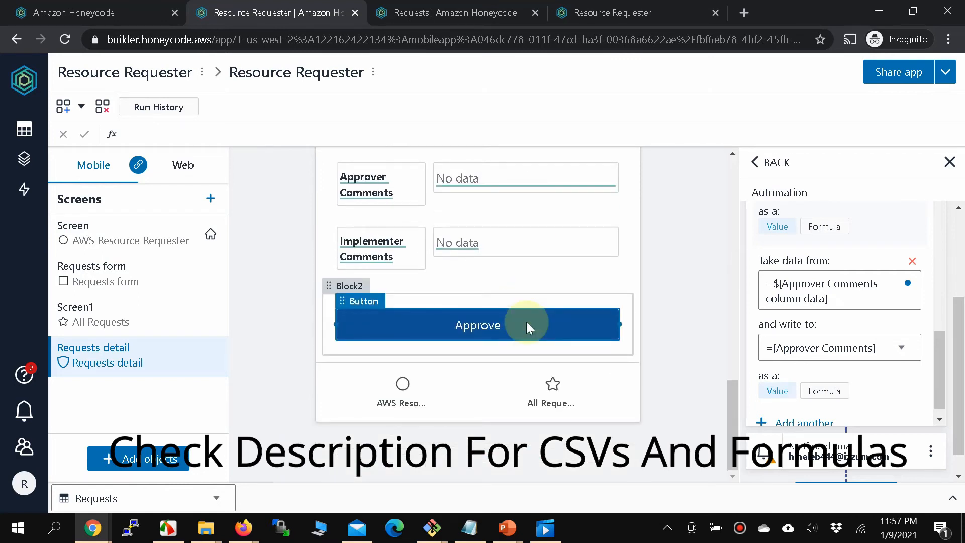
Duplicate the Approve block and relabel the copied button 'Implement'.
left_click(344, 291)
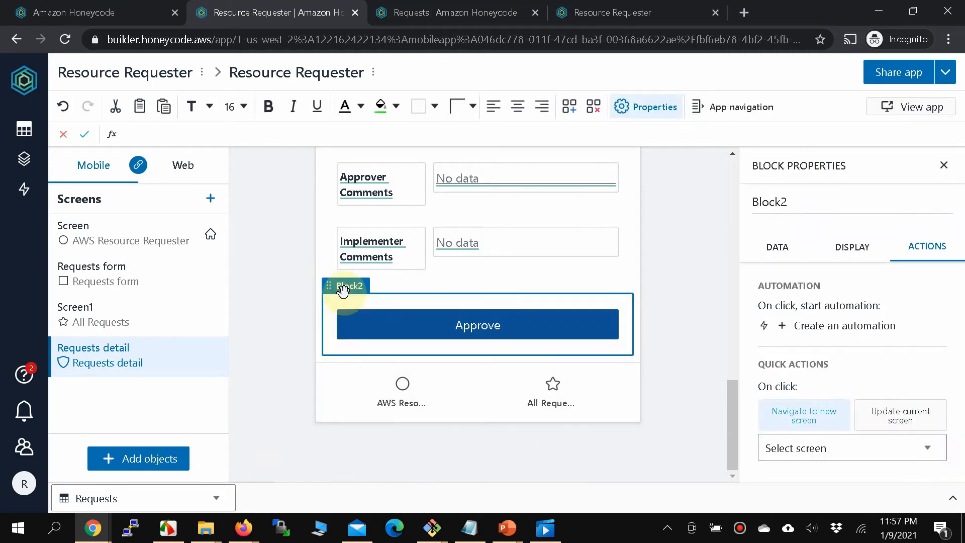
key("ctrl+v")
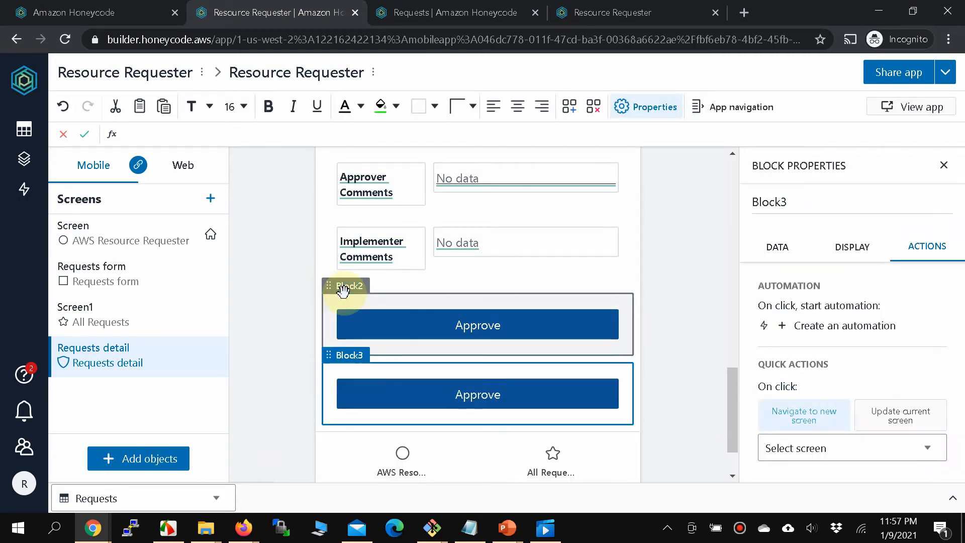
left_click(467, 396)
left_click(467, 396)
double_click(468, 394)
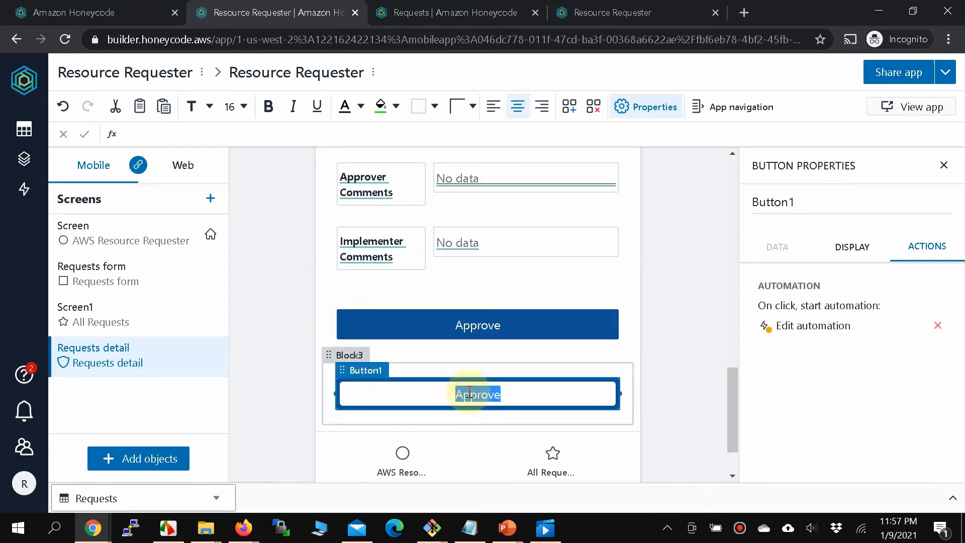
key("BackSpace")
type("Implement")
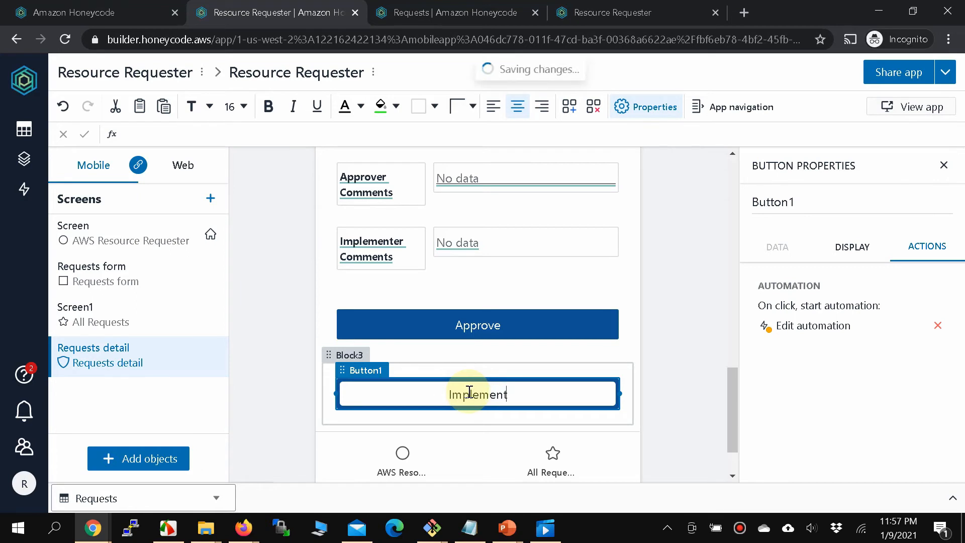
left_click(366, 427)
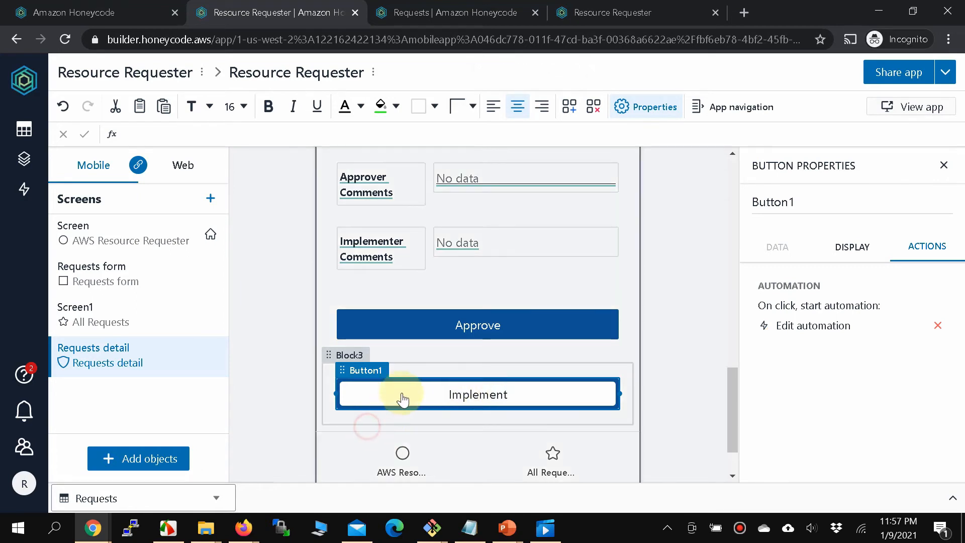
left_click(401, 393)
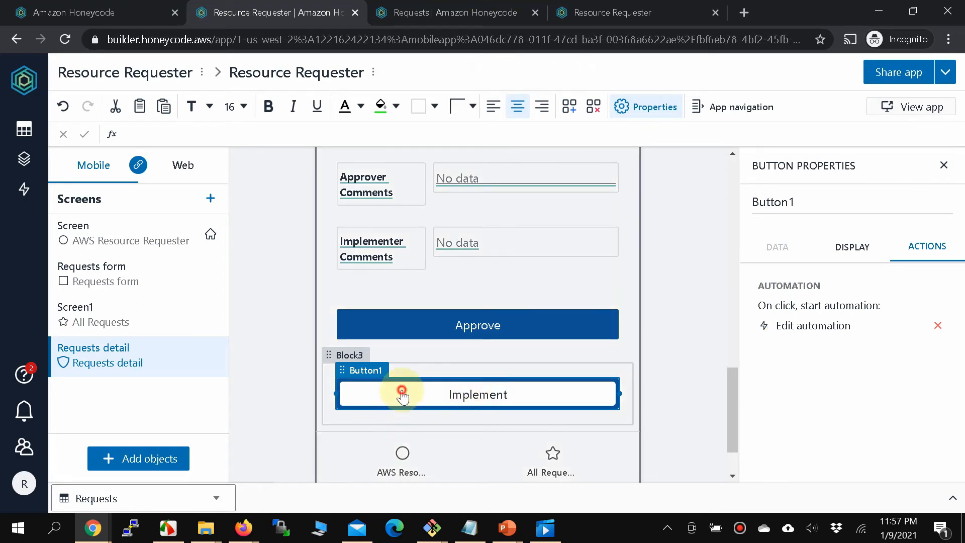
Fill the Implement button green.
left_click(380, 107)
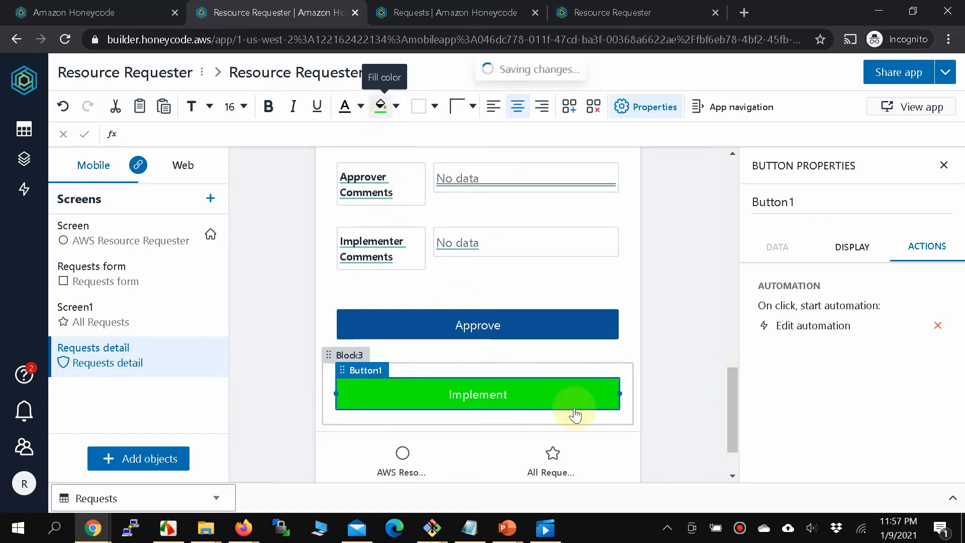
left_click(691, 366)
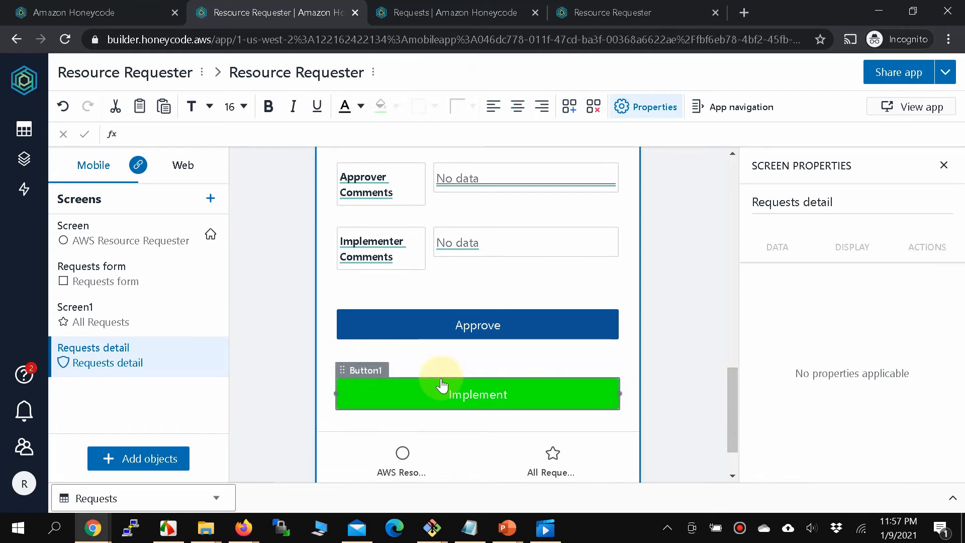
left_click(556, 384)
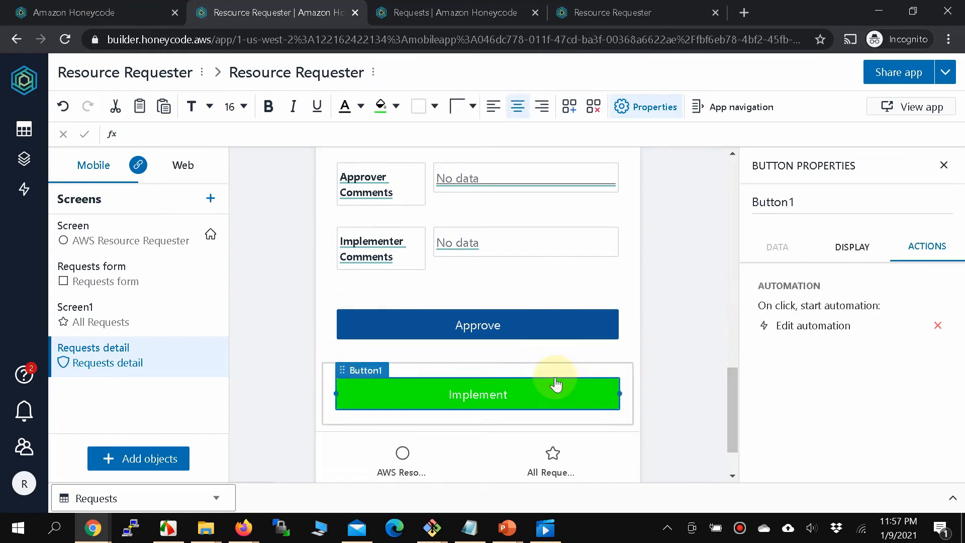
In the Implement automation, replace the Approved status value with Implemented.
left_click(830, 337)
scroll(829, 338, "down", 4)
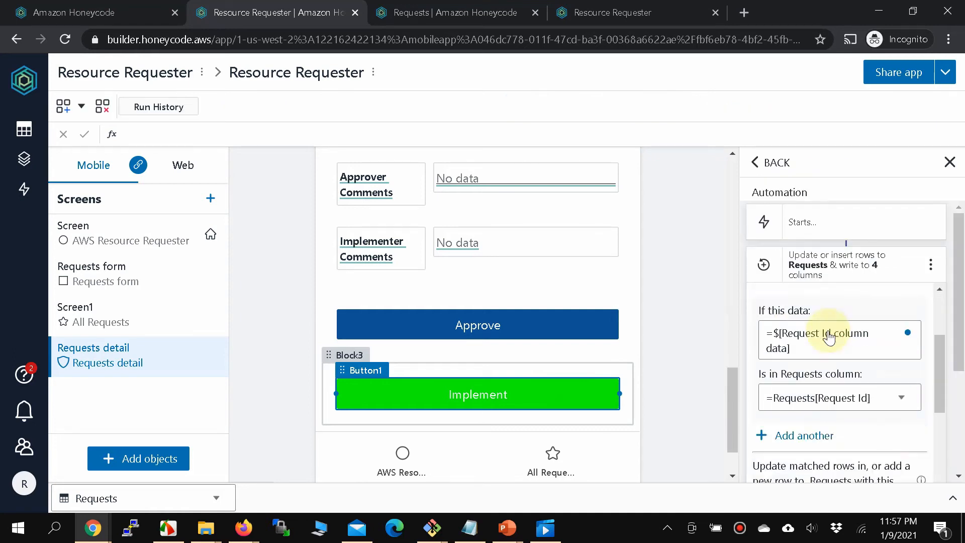
scroll(829, 335, "down", 4)
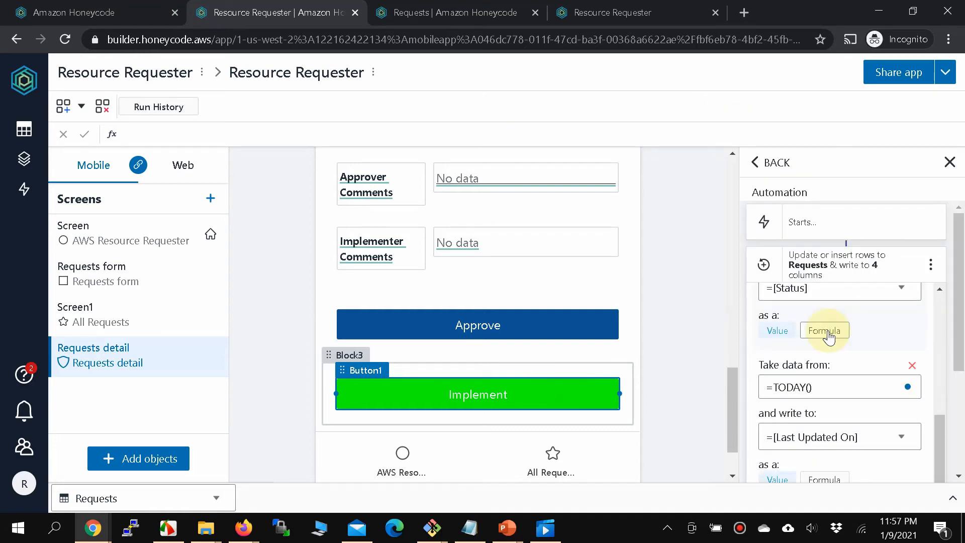
scroll(829, 336, "up", 4)
left_click(505, 335)
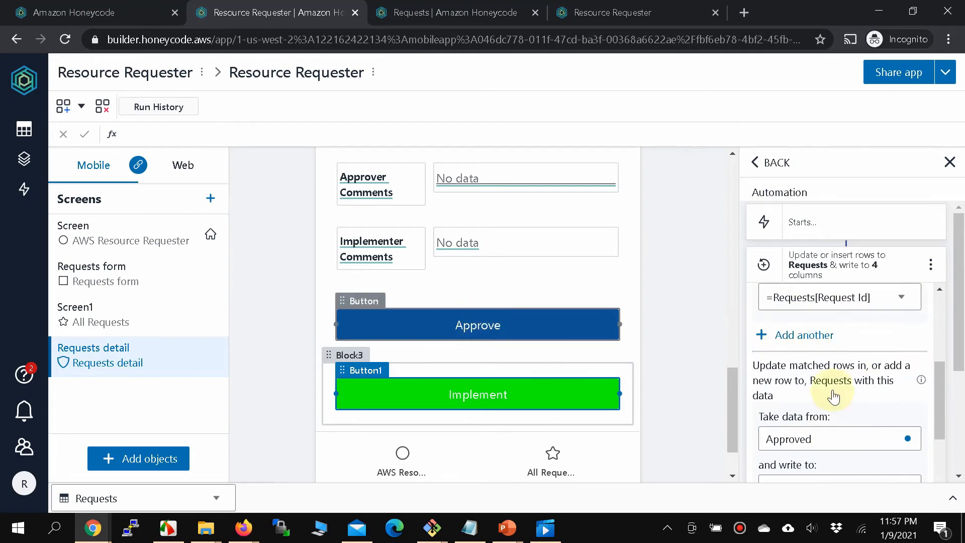
scroll(855, 317, "up", 3)
scroll(858, 317, "down", 2)
scroll(859, 319, "up", 1)
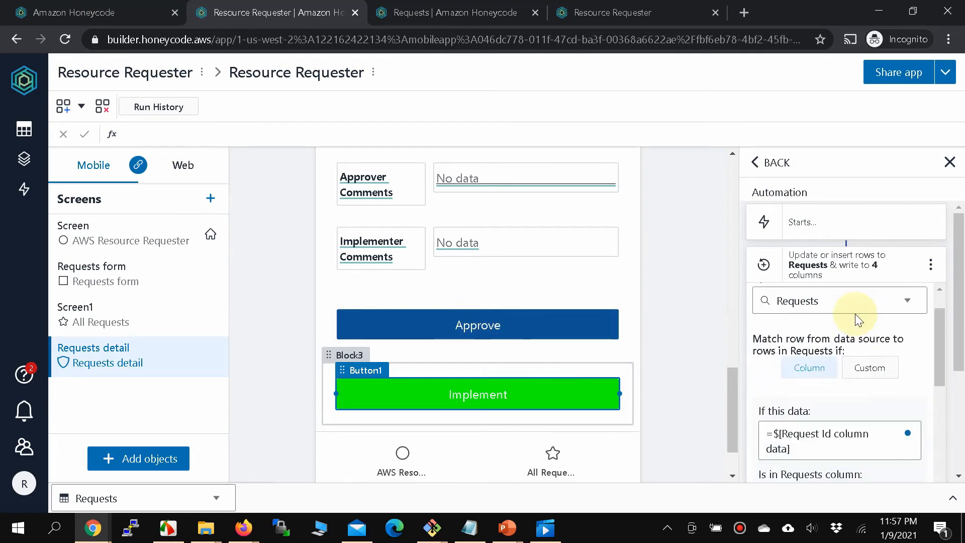
scroll(857, 319, "down", 5)
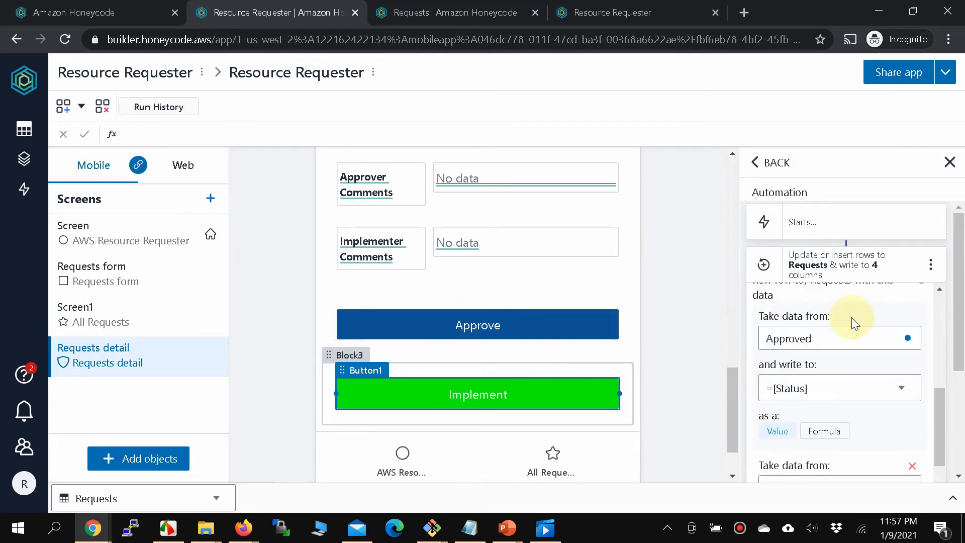
left_click(802, 342)
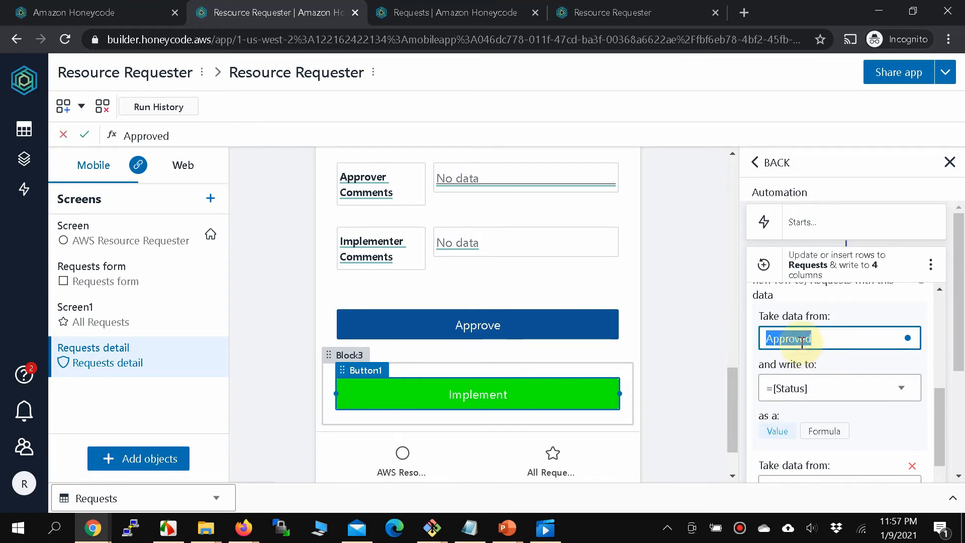
key("BackSpace")
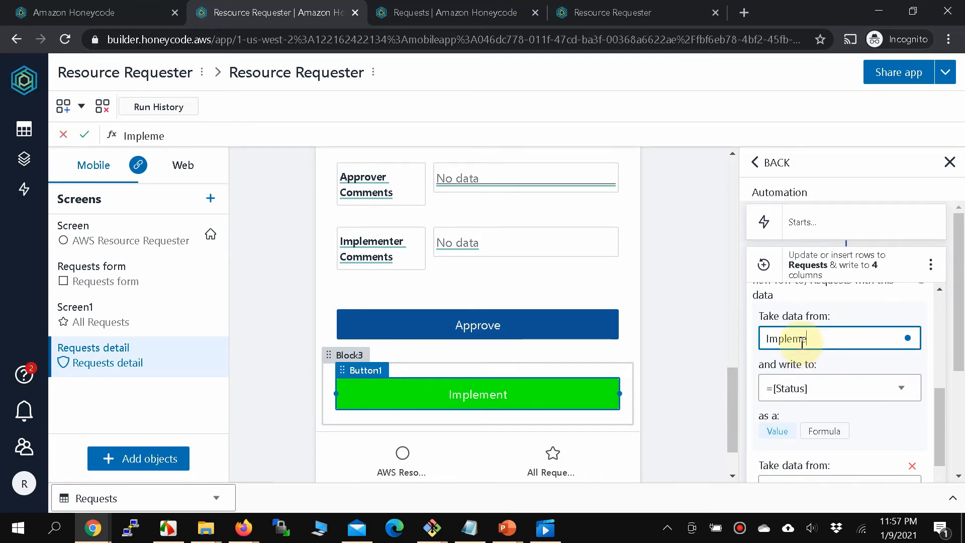
scroll(807, 377, "down", 5)
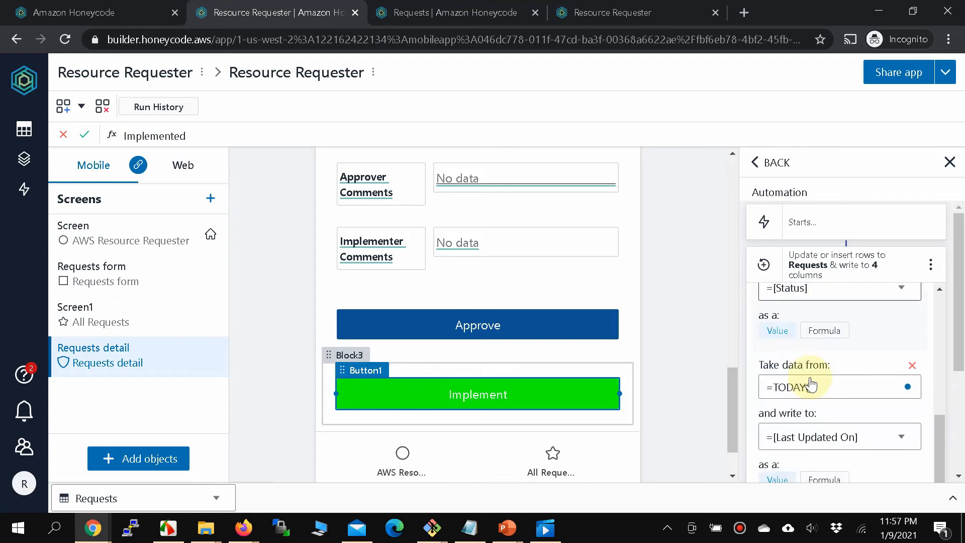
scroll(815, 395, "down", 2)
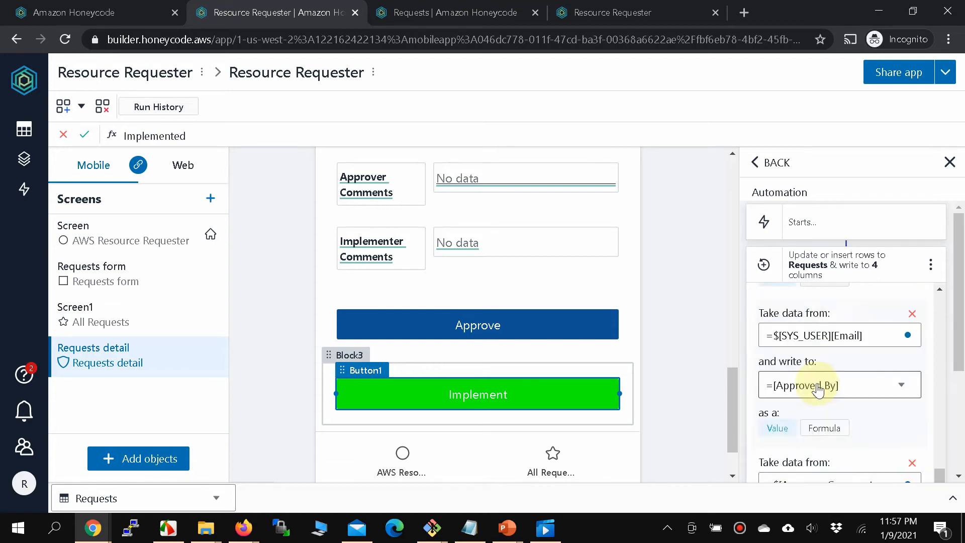
scroll(816, 392, "up", 1)
scroll(818, 390, "up", 2)
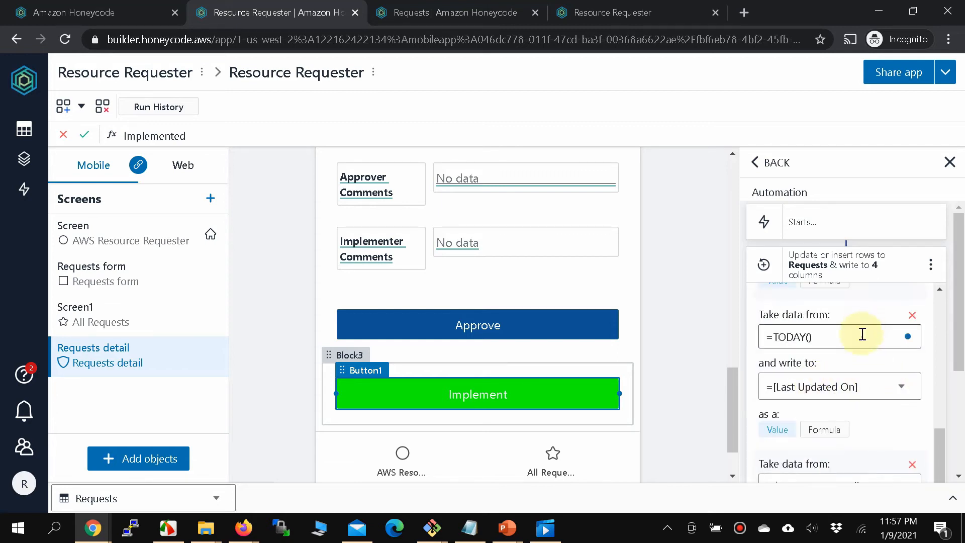
scroll(861, 352, "down", 2)
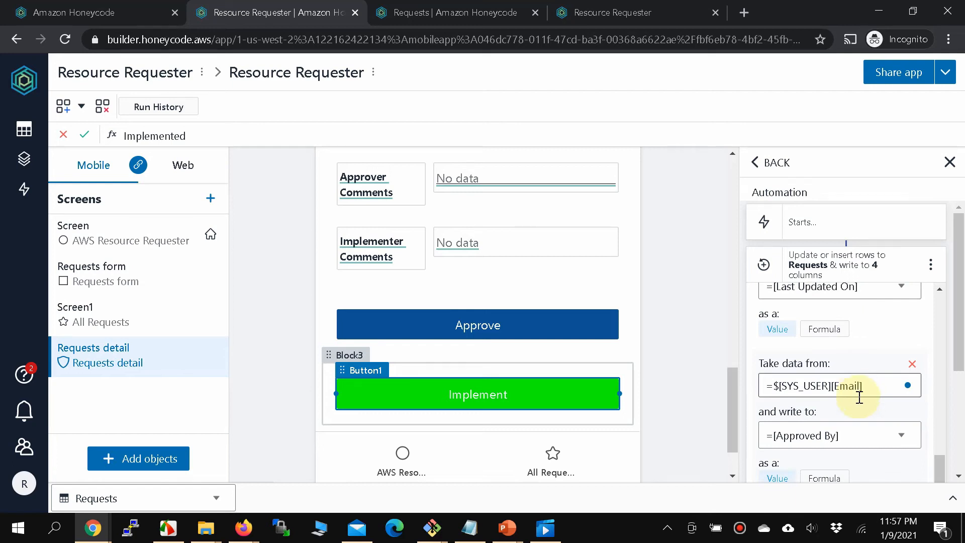
Write the user's email to the Implemented By column.
left_click(903, 438)
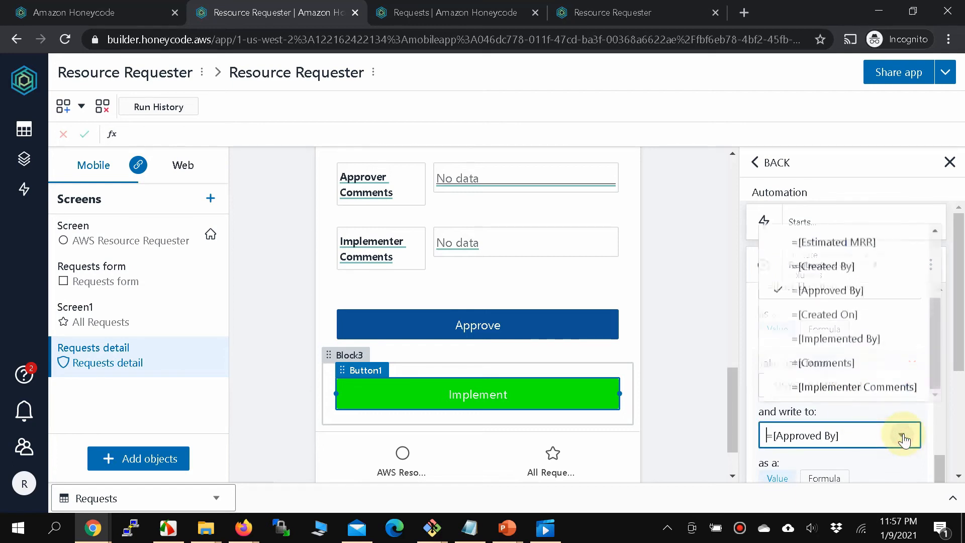
left_click(881, 344)
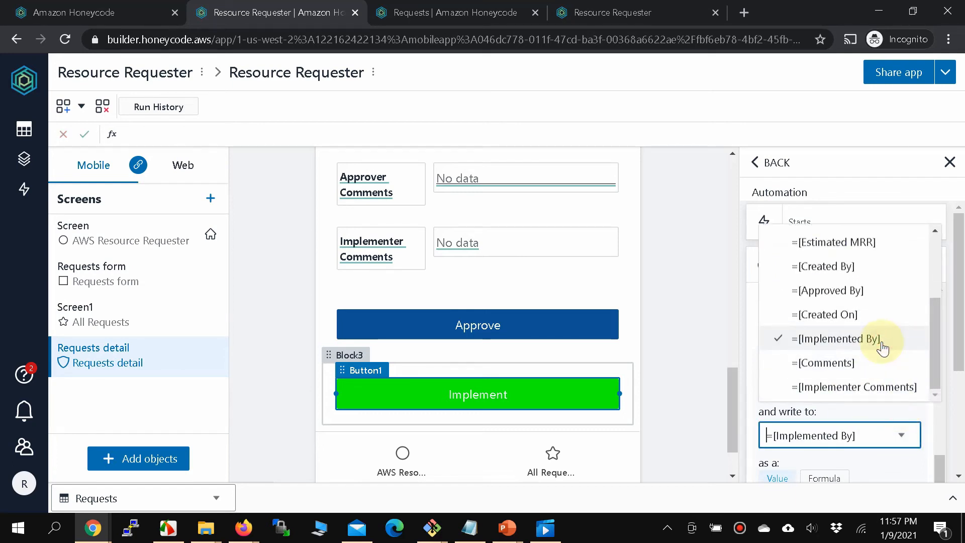
scroll(880, 394, "down", 2)
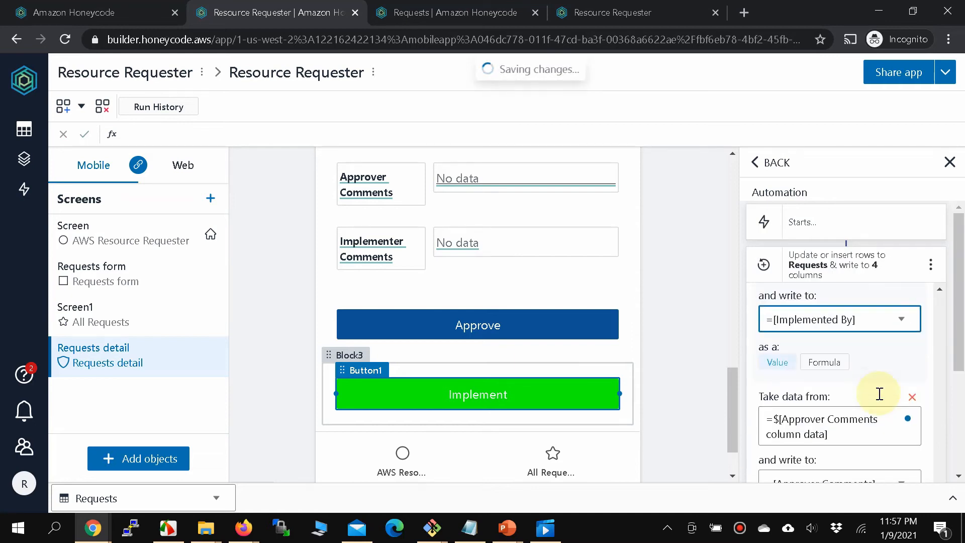
Write $[Implementer Comments column data] into the Implementer Comments column.
left_click(801, 422)
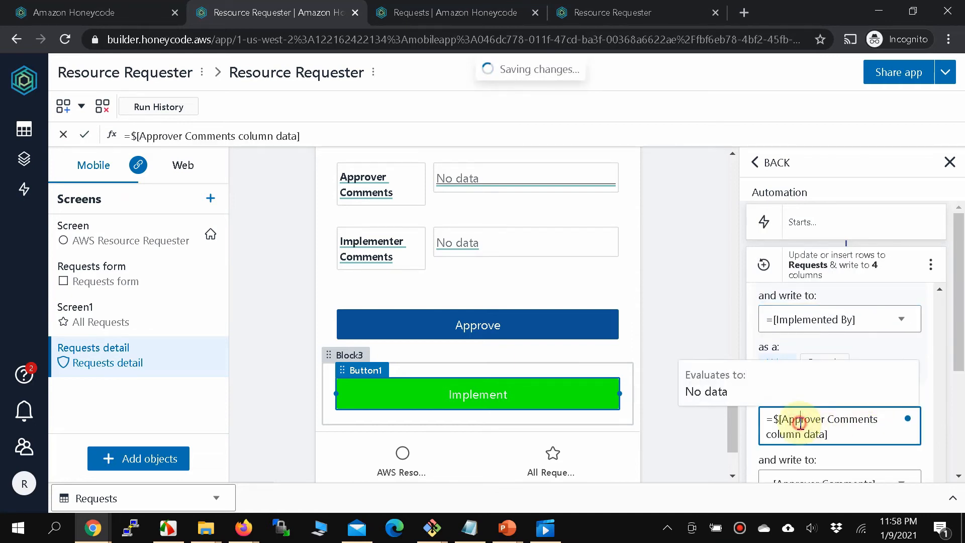
double_click(800, 420)
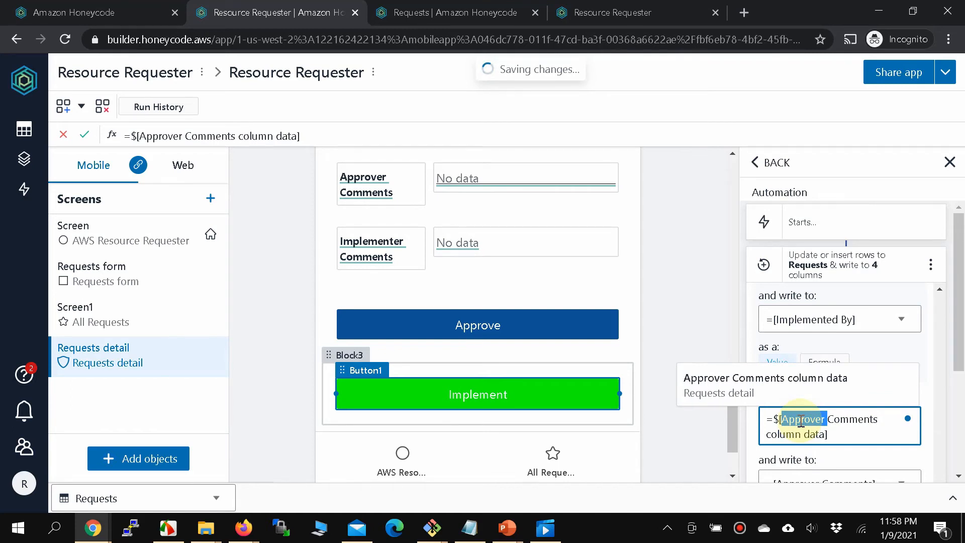
type("Implementer")
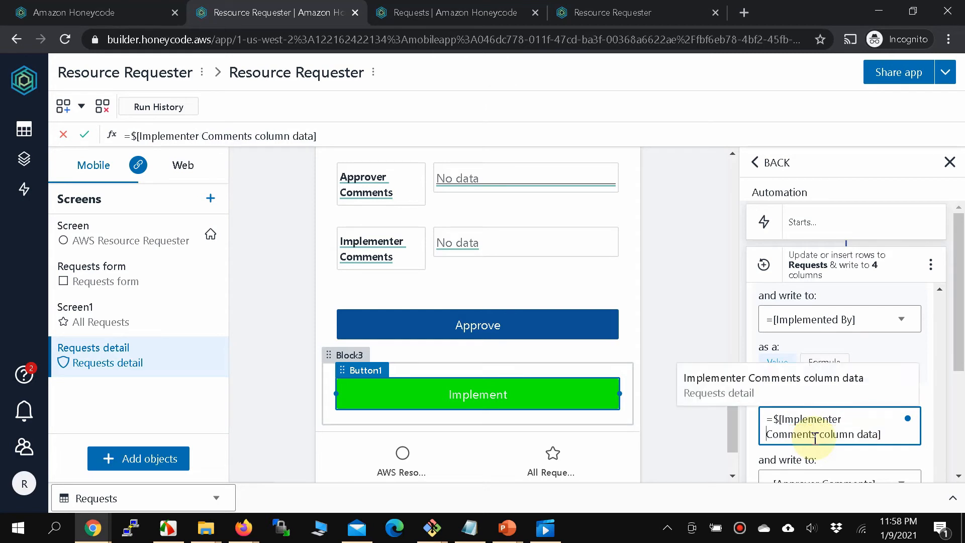
scroll(704, 414, "down", 3)
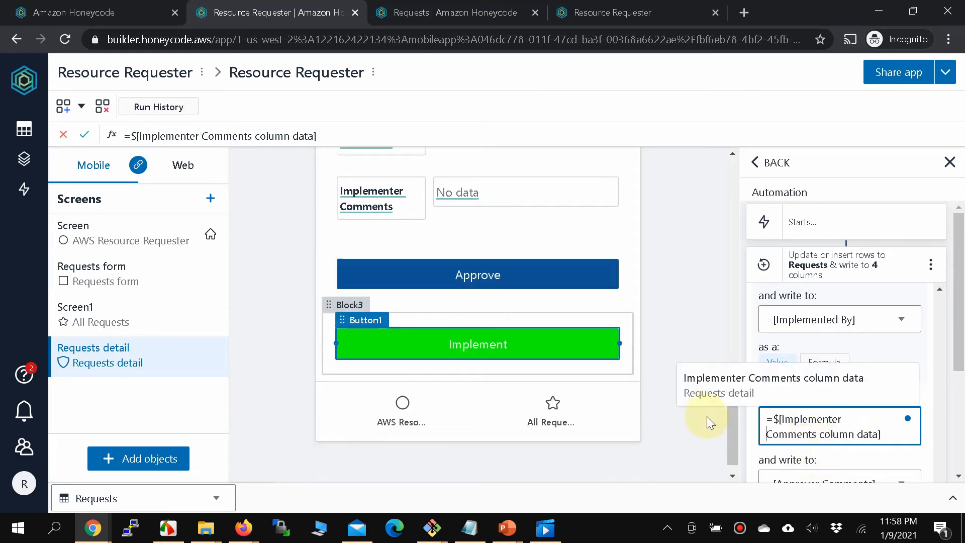
scroll(902, 424, "down", 2)
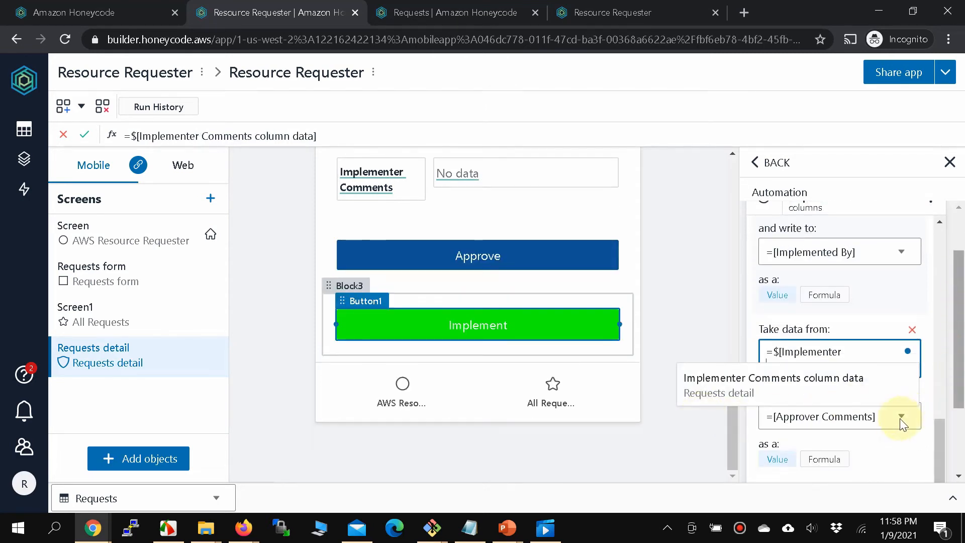
left_click(908, 416)
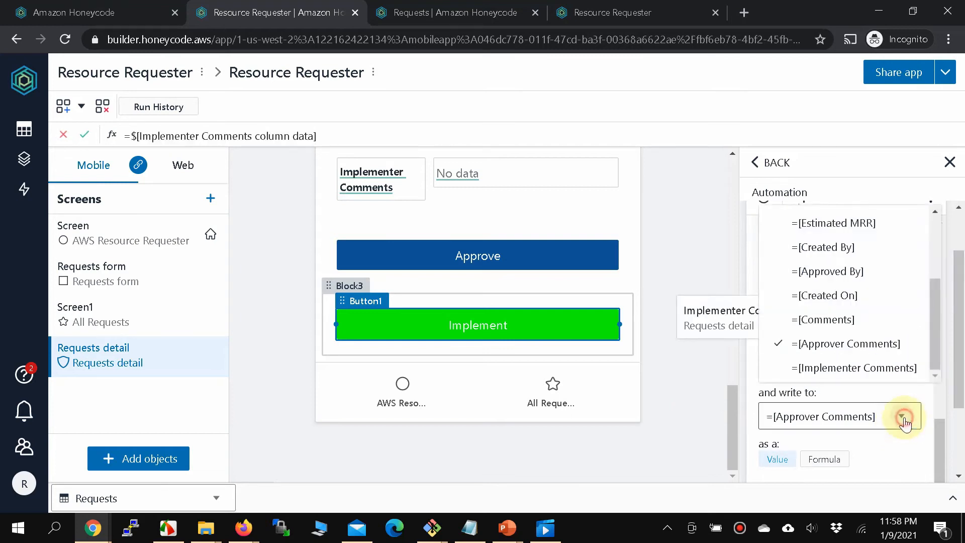
left_click(863, 406)
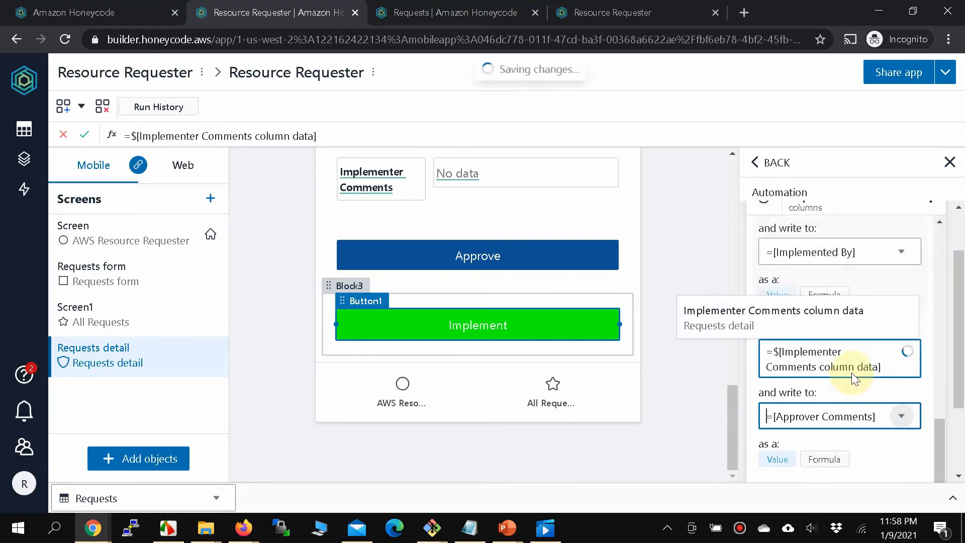
left_click(903, 420)
left_click(886, 370)
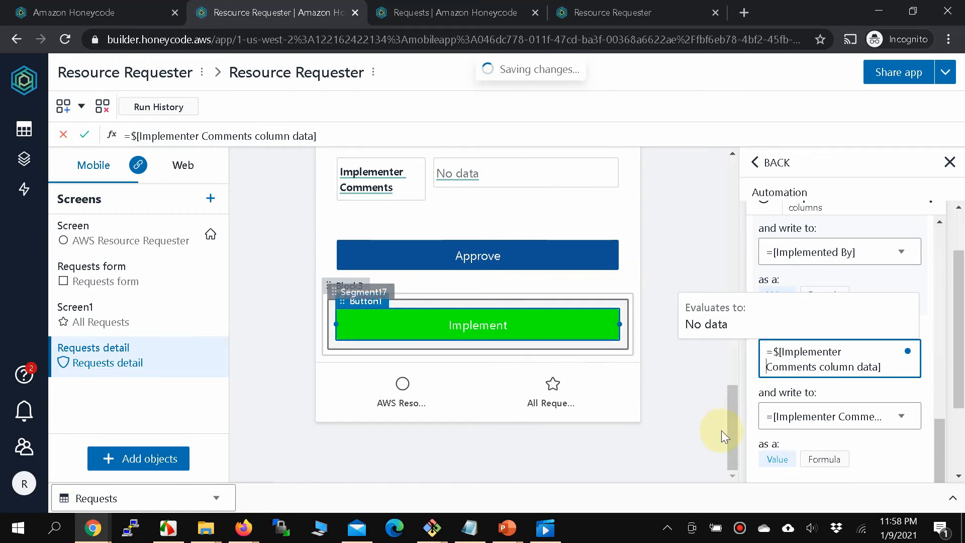
scroll(850, 385, "down", 2)
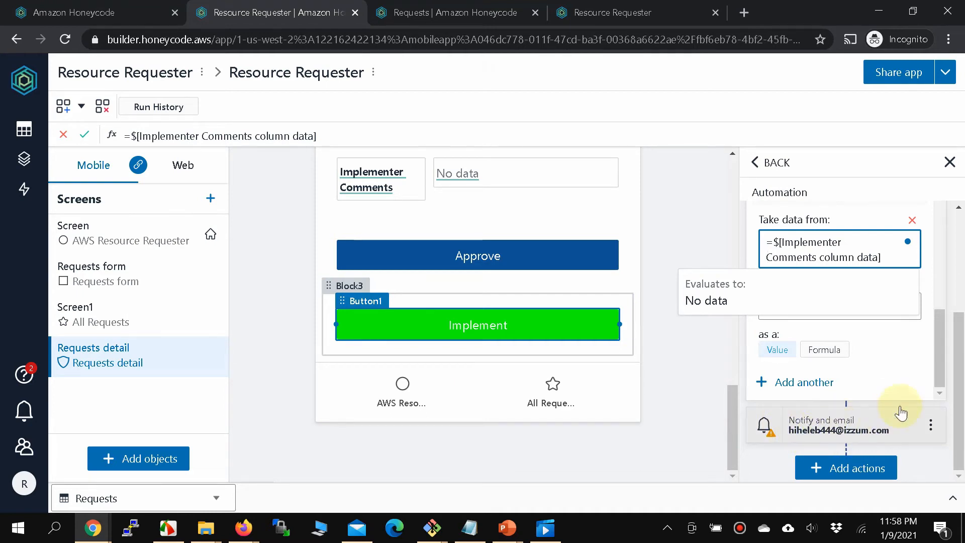
Address the Implement notification email to $[Created By column data] instead of the fixed recipient.
scroll(873, 361, "up", 5)
scroll(469, 263, "up", 4)
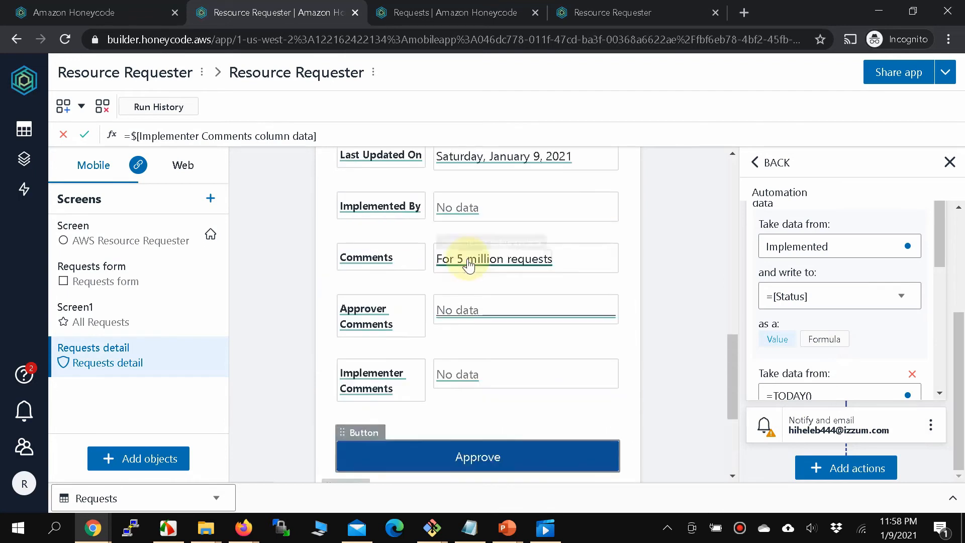
scroll(469, 262, "up", 5)
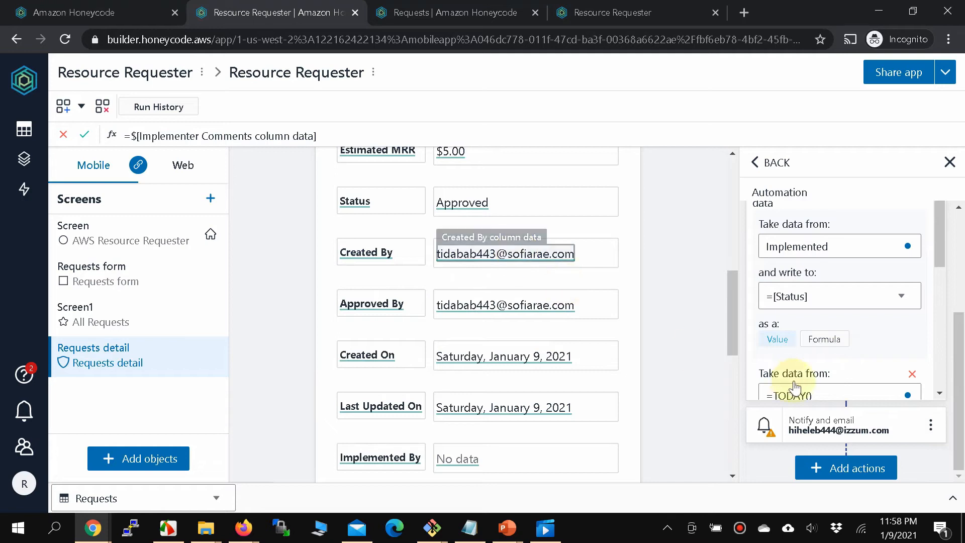
scroll(809, 402, "down", 3)
left_click(844, 439)
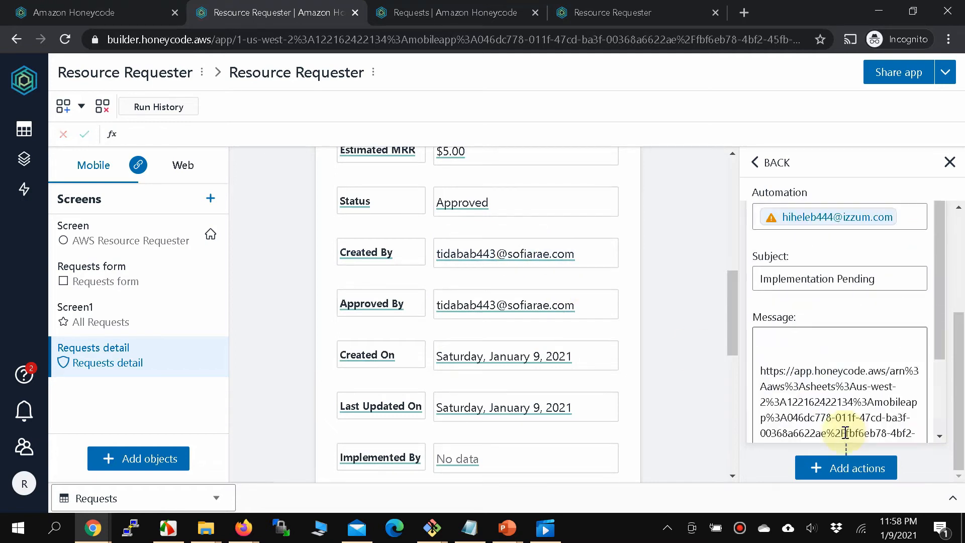
scroll(830, 272, "up", 1)
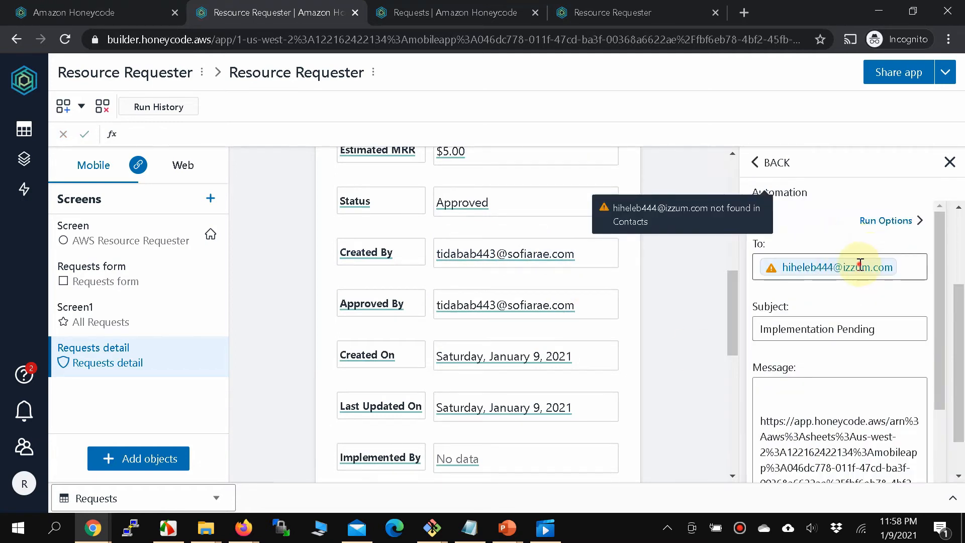
left_click(859, 265)
key("BackSpace")
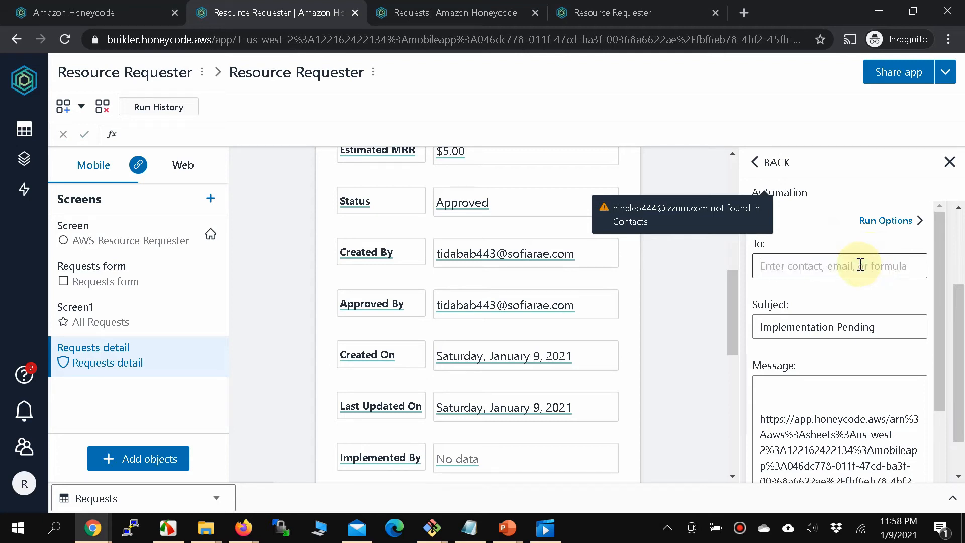
type("=")
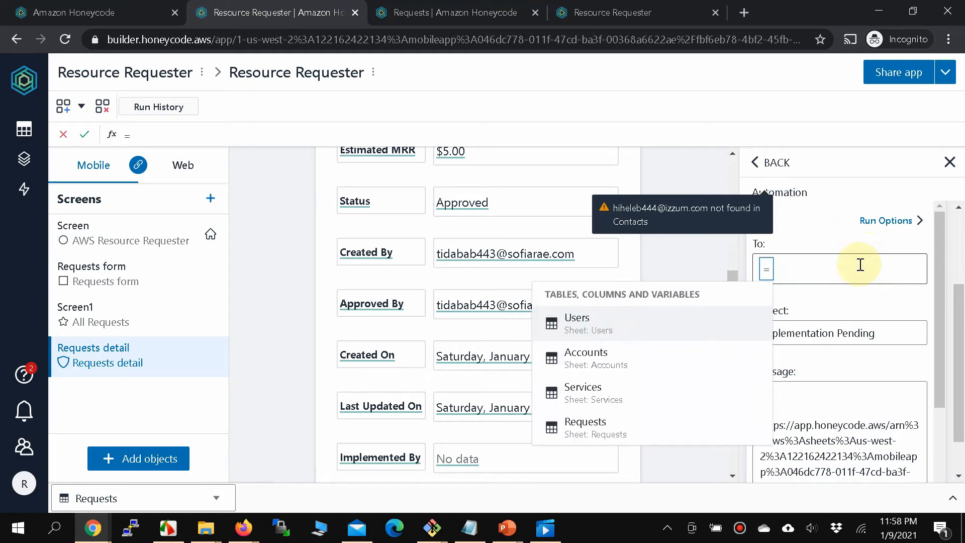
type("$[")
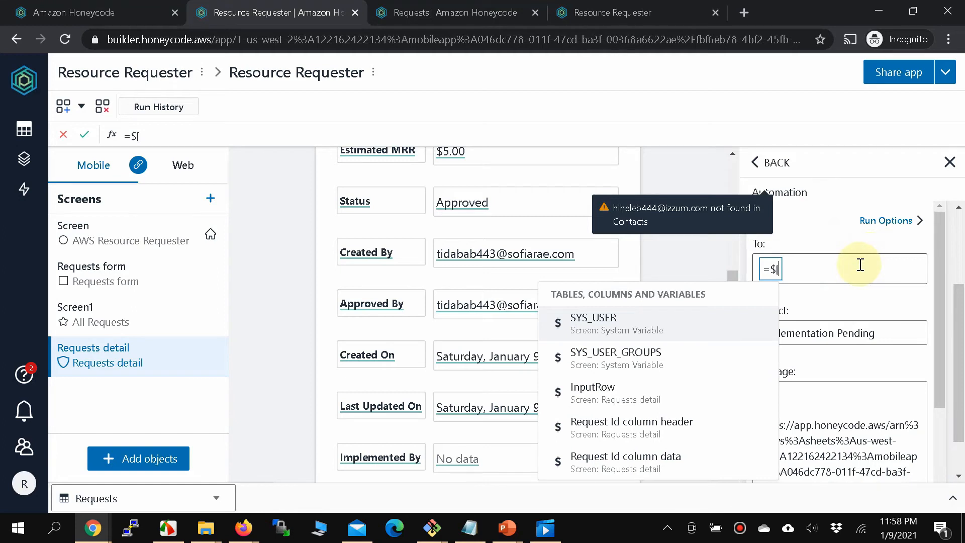
type("Creat")
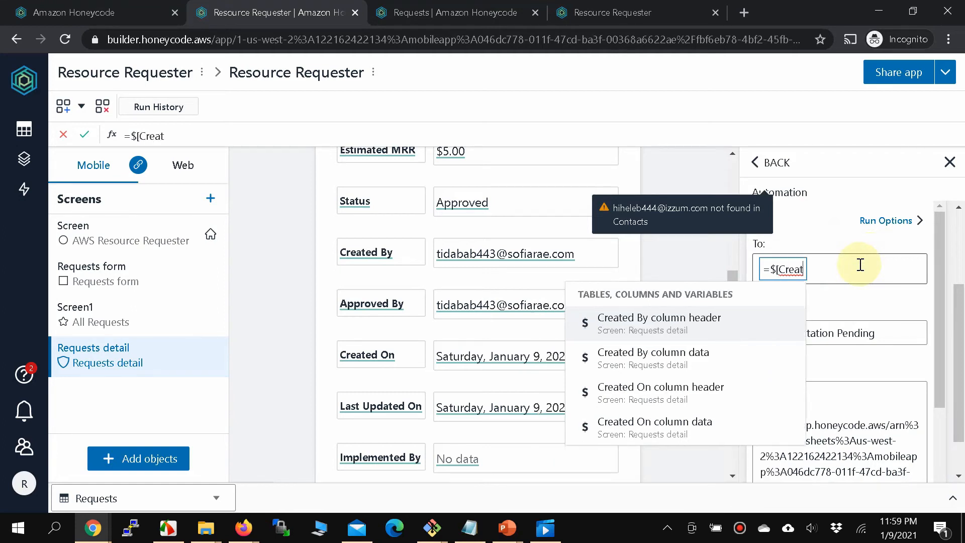
left_click(666, 360)
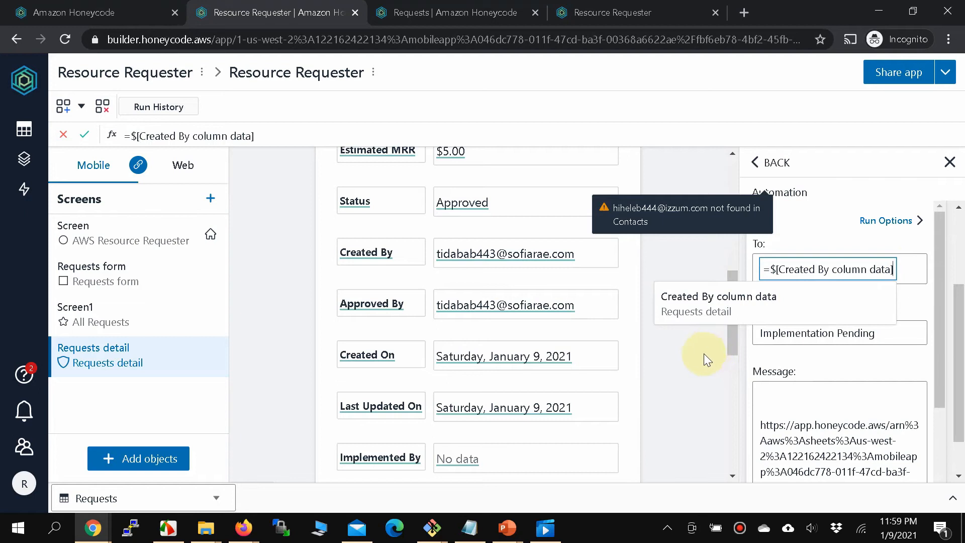
left_click(914, 297)
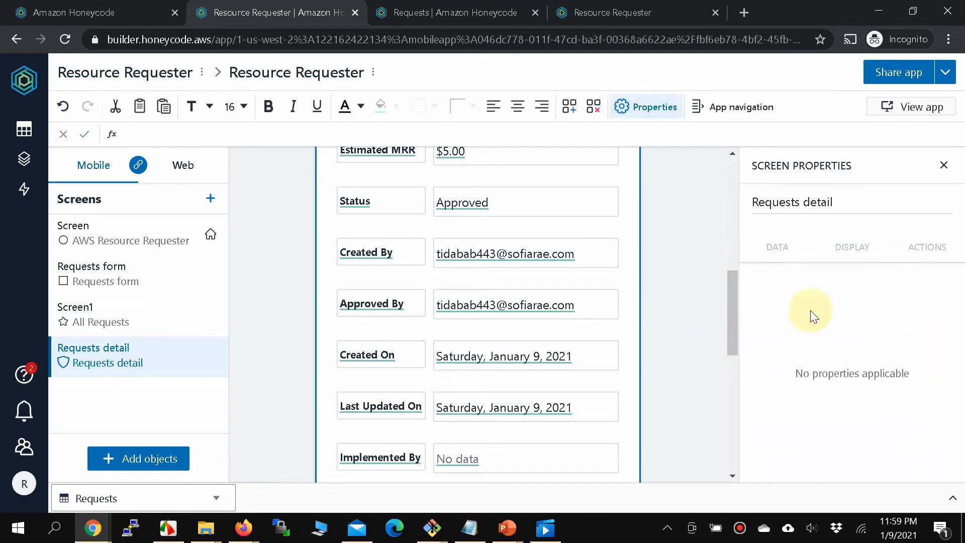
Reopen the Implement automation and reset the notification recipient to $[Created By column data].
scroll(506, 456, "down", 8)
left_click(524, 376)
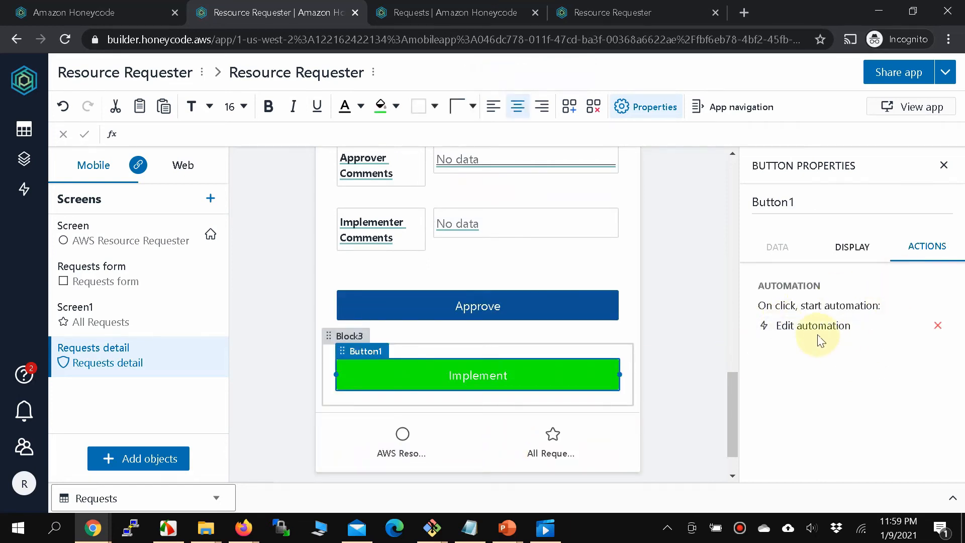
left_click(819, 332)
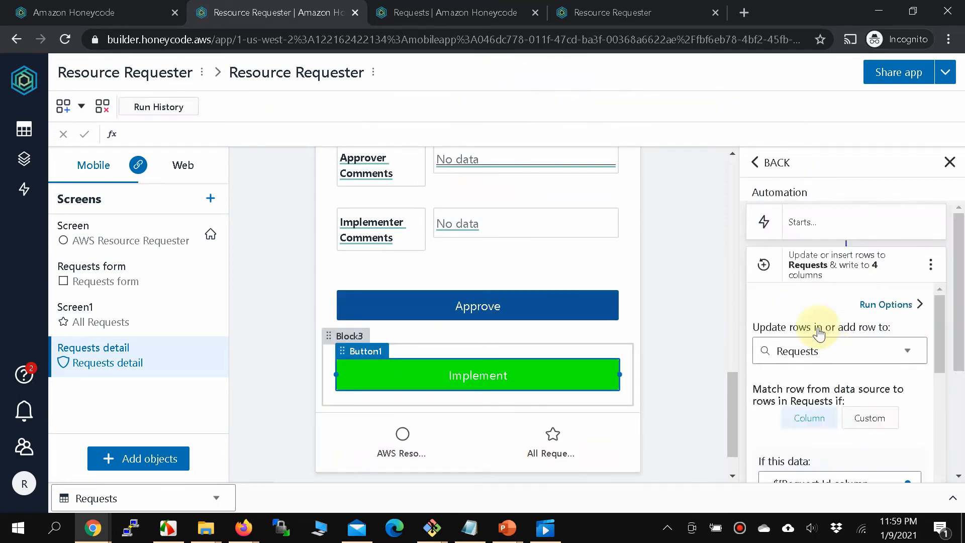
scroll(819, 332, "down", 5)
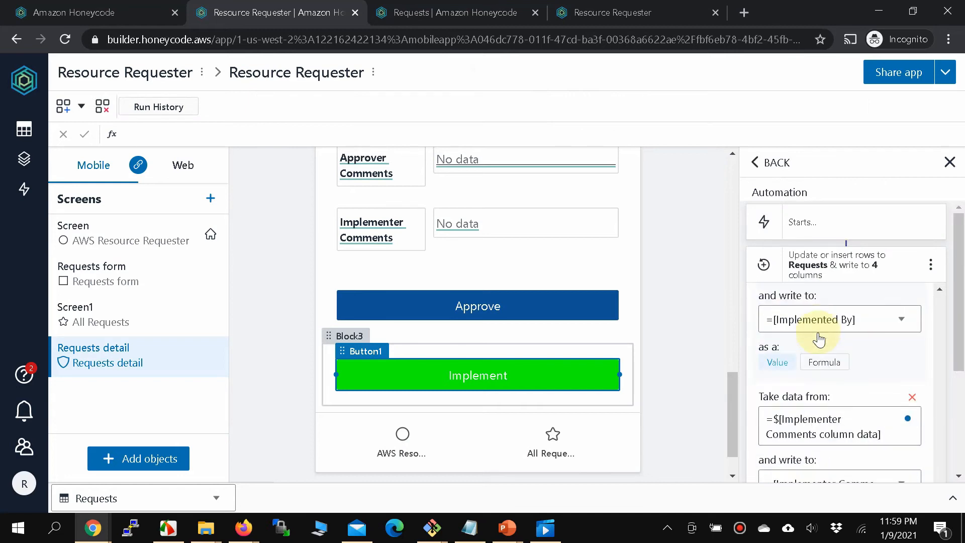
scroll(825, 384, "down", 3)
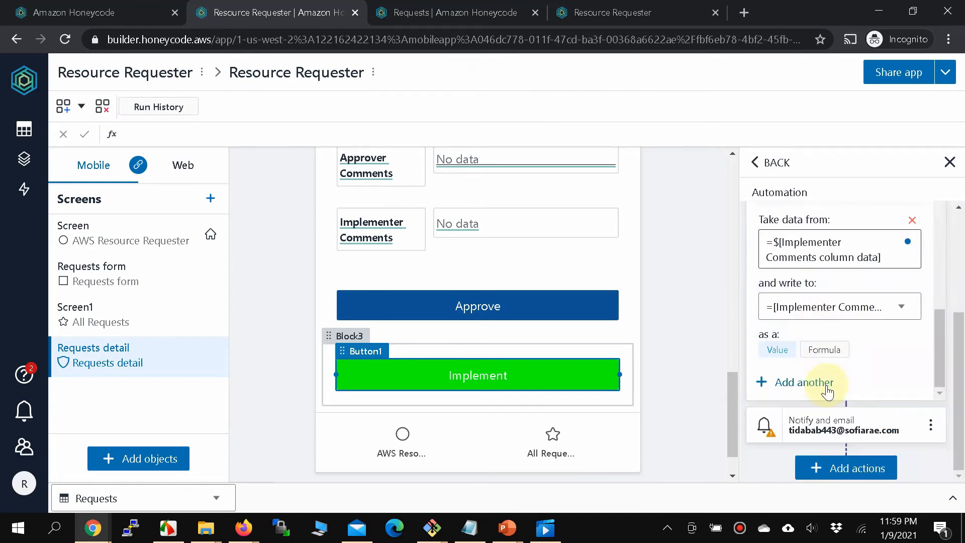
left_click(829, 444)
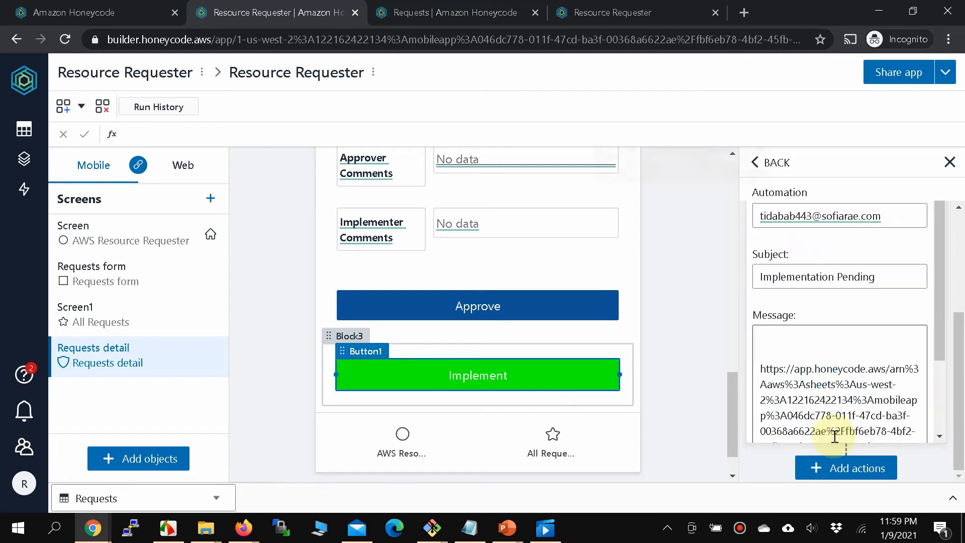
left_click(797, 220)
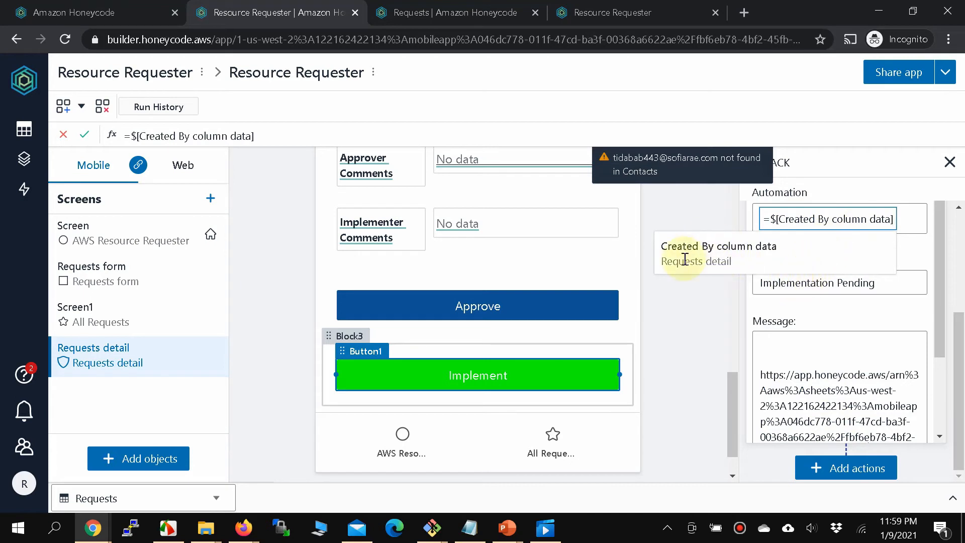
scroll(505, 243, "up", 5)
scroll(506, 243, "down", 2)
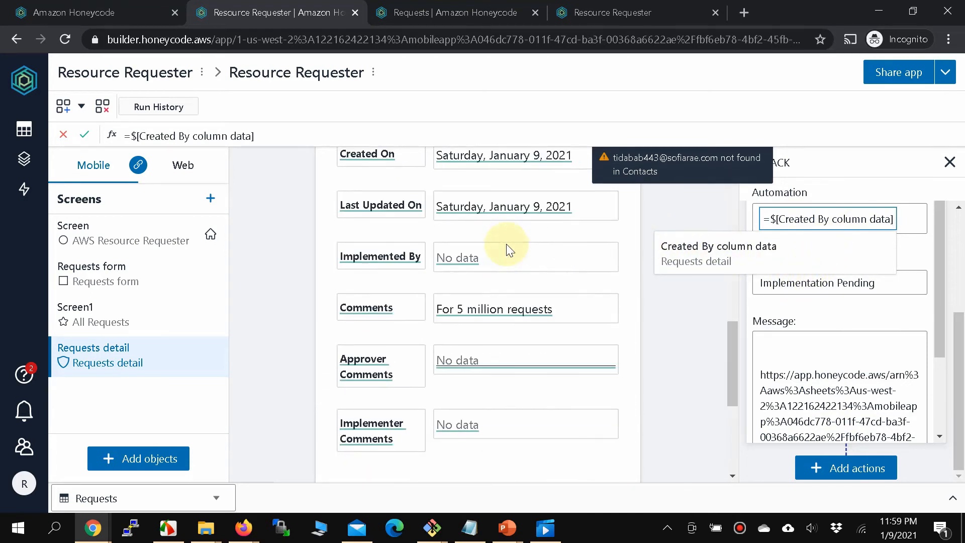
scroll(505, 244, "up", 2)
scroll(506, 243, "down", 4)
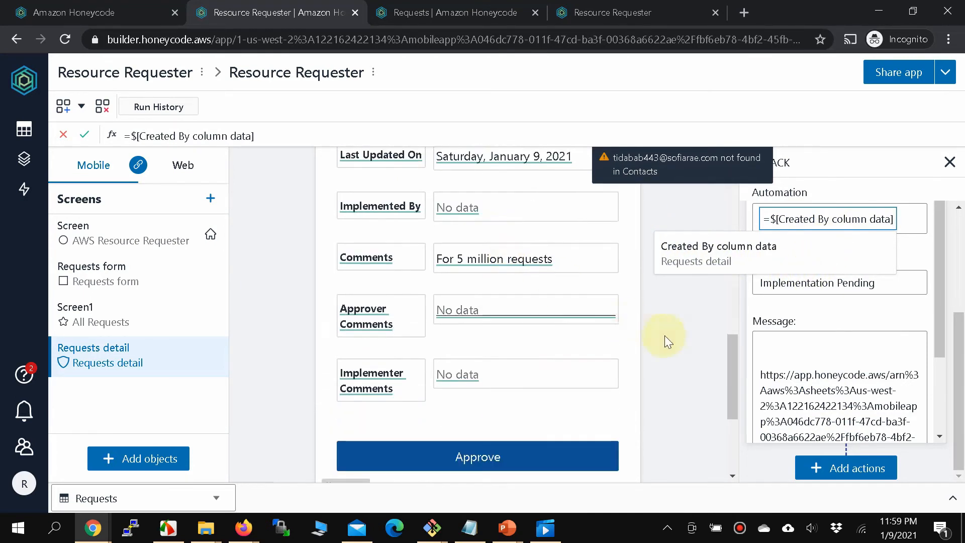
left_click(698, 369)
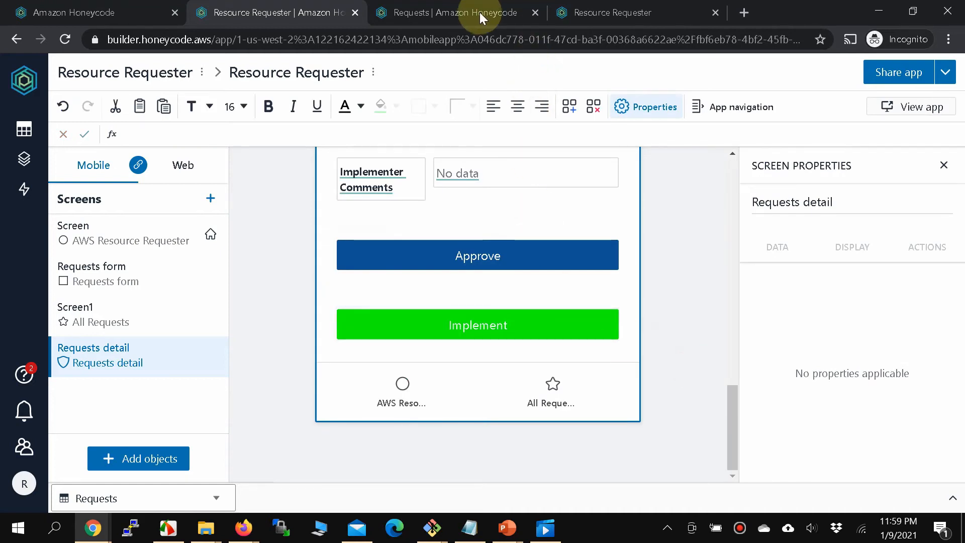
left_click(610, 14)
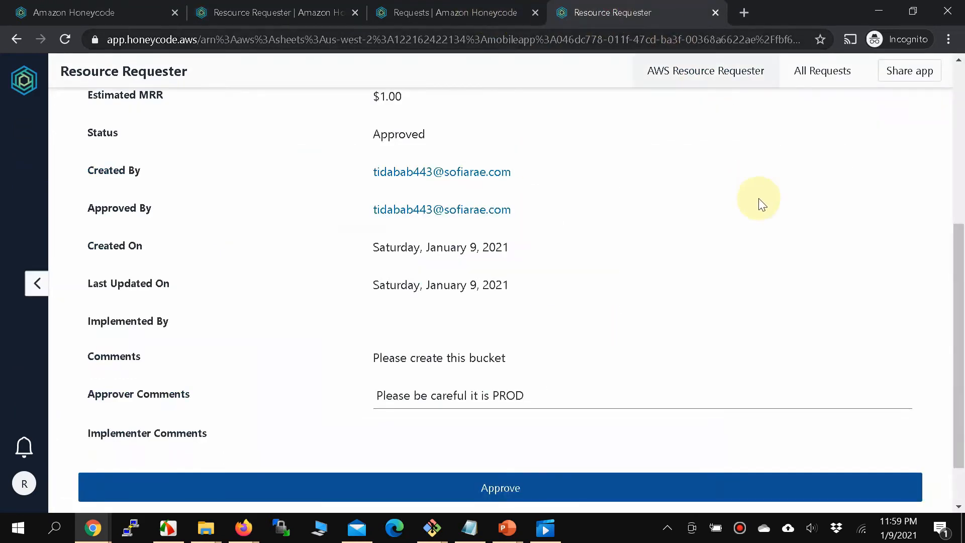
left_click(706, 75)
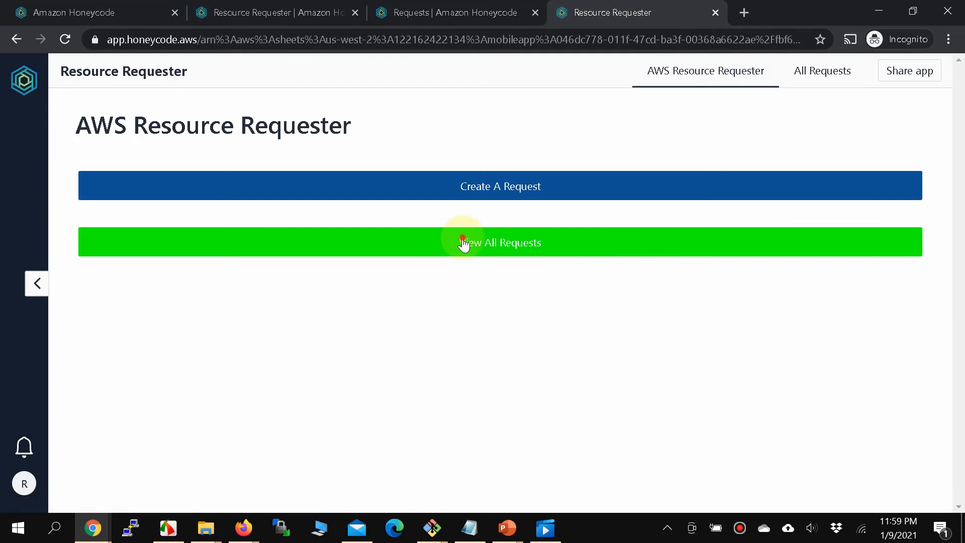
left_click(462, 239)
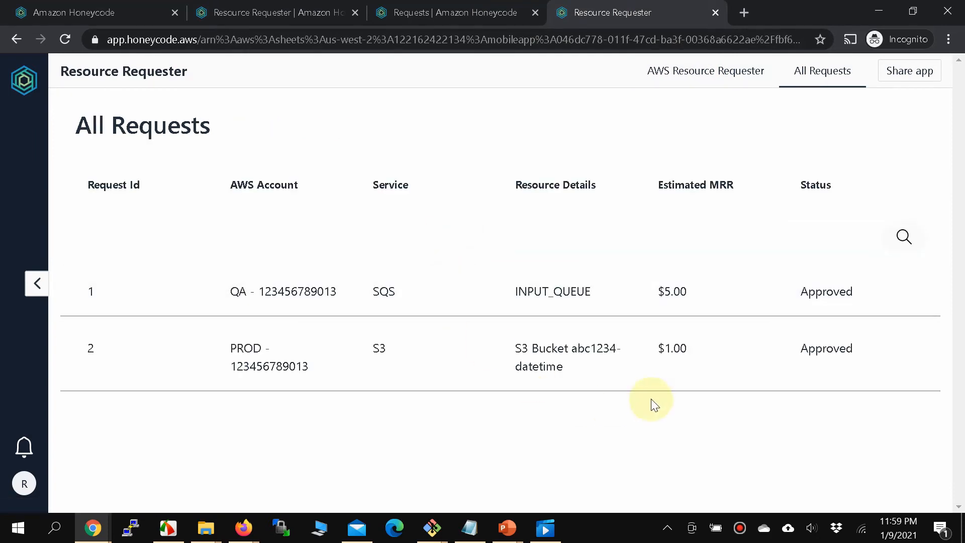
left_click(559, 289)
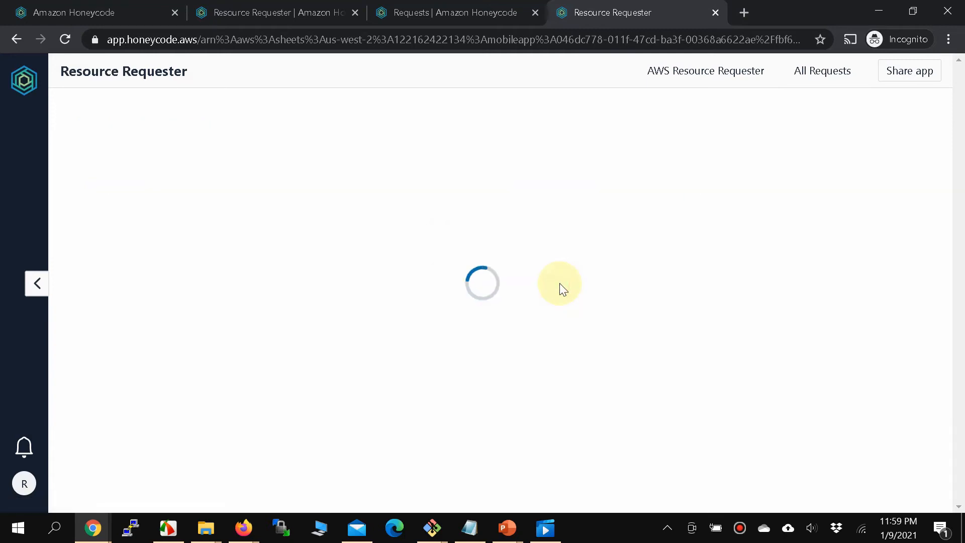
scroll(558, 287, "down", 6)
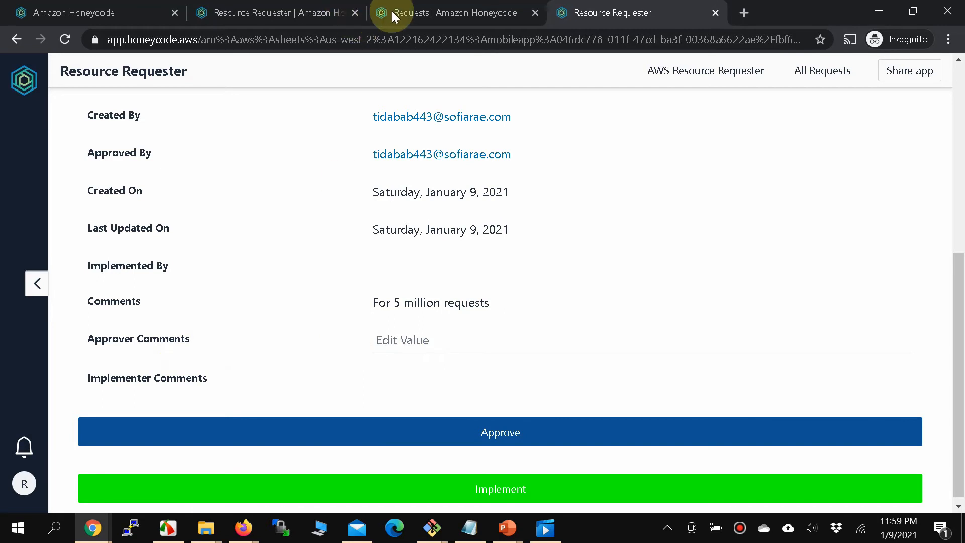
scroll(551, 95, "up", 6)
left_click(822, 71)
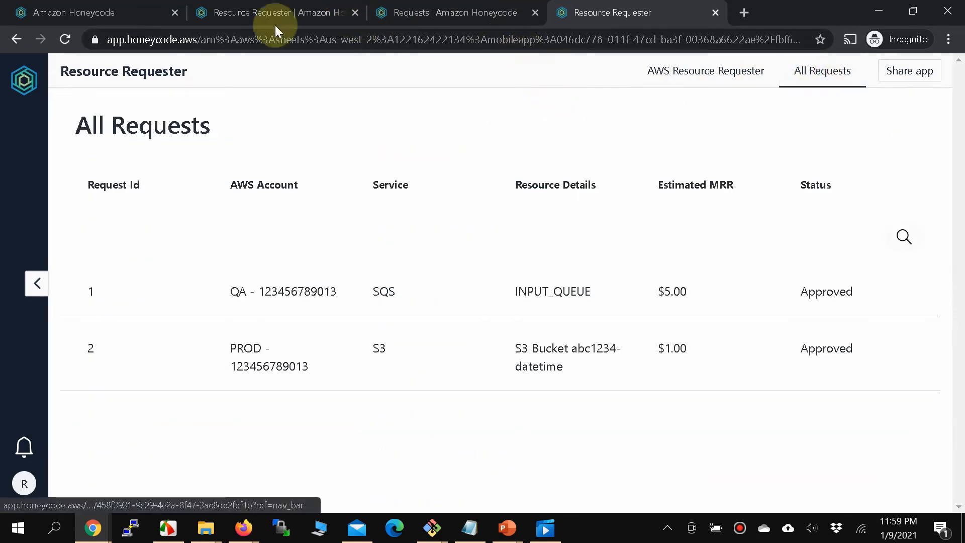
left_click(272, 16)
Make the Implementer Comments data cell on the Requests detail screen editable.
left_click(499, 329)
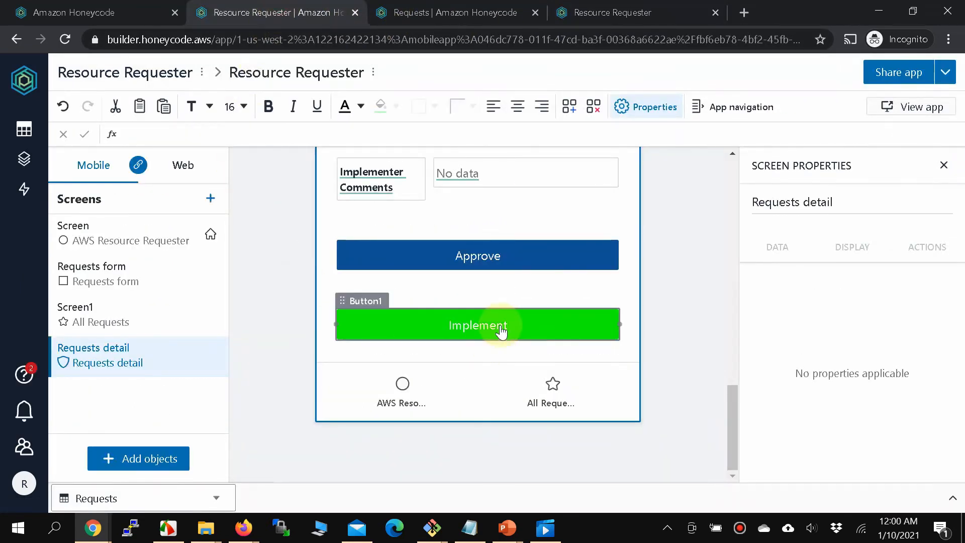
scroll(491, 297, "up", 2)
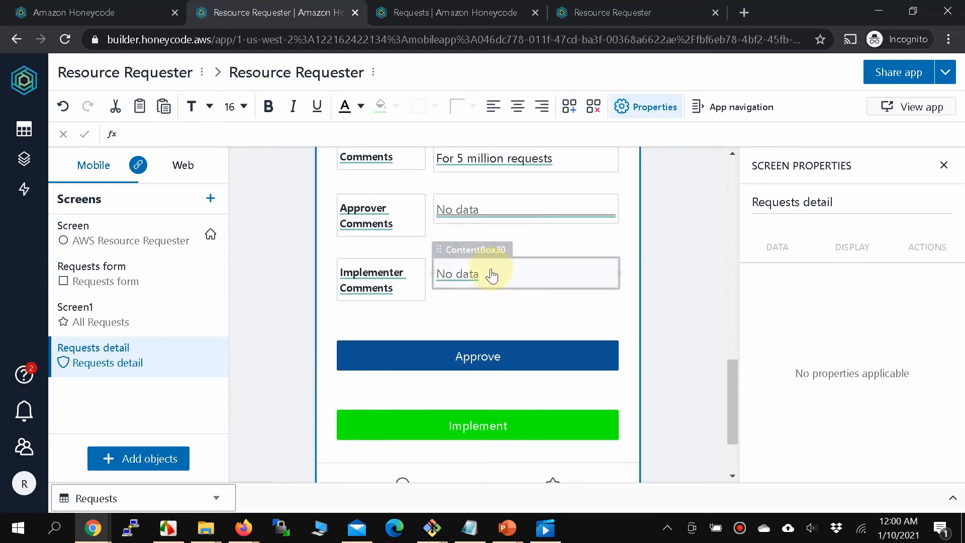
left_click(542, 304)
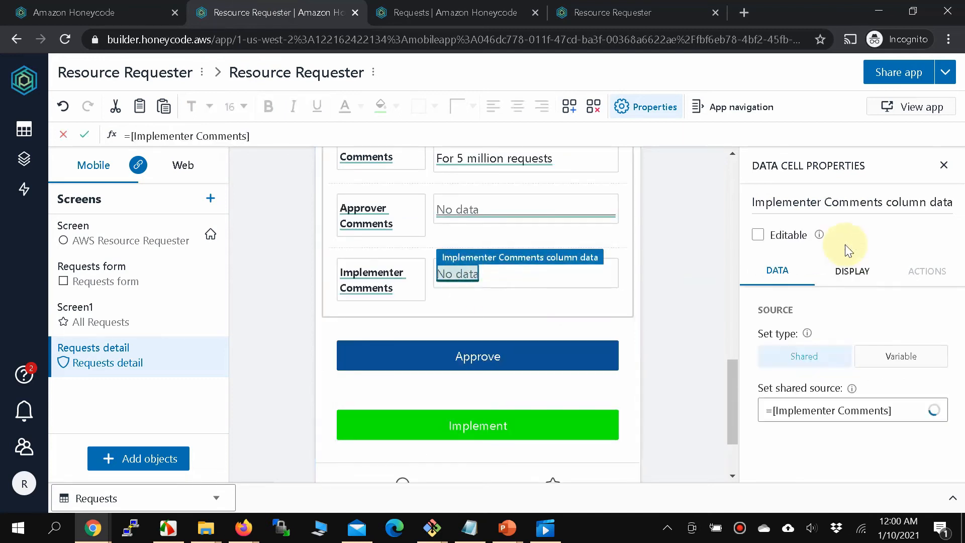
left_click(756, 235)
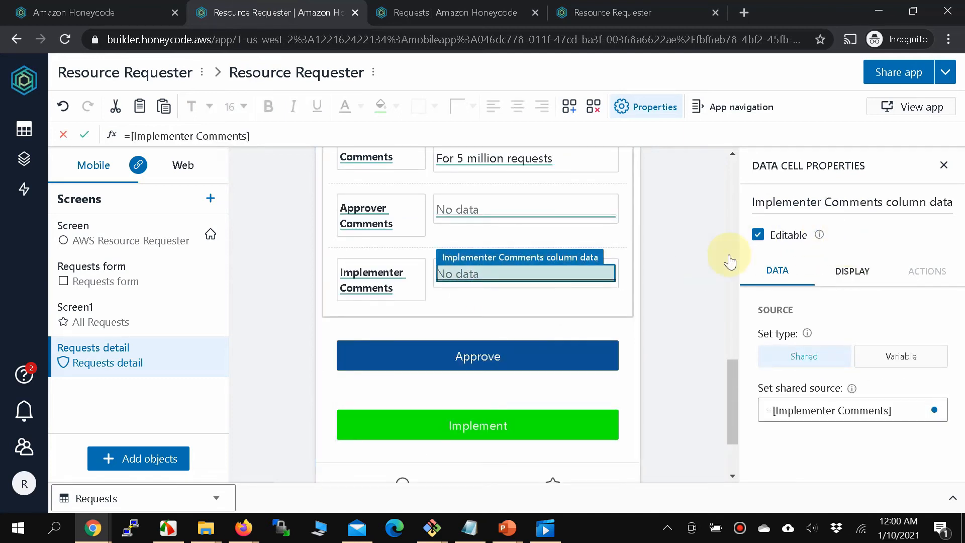
Return to the running app's All Requests list.
left_click(607, 11)
left_click(291, 11)
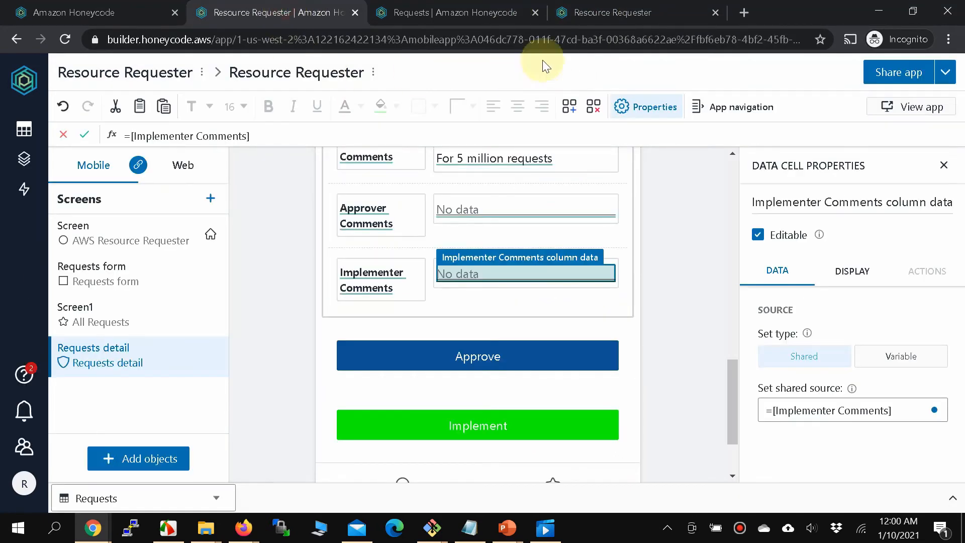
left_click(607, 7)
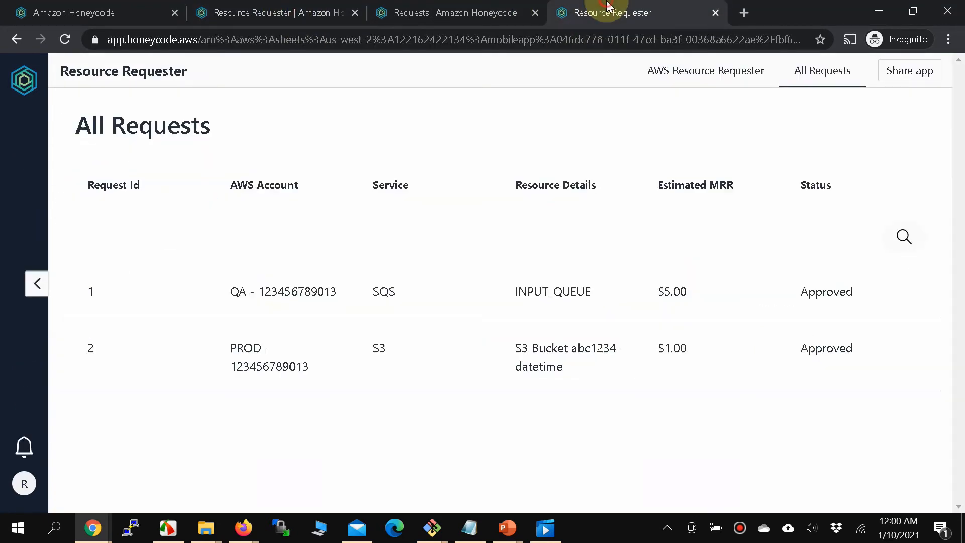
Open request 1 and scroll through it to confirm Implementer Comments is editable.
left_click(233, 293)
scroll(266, 306, "down", 6)
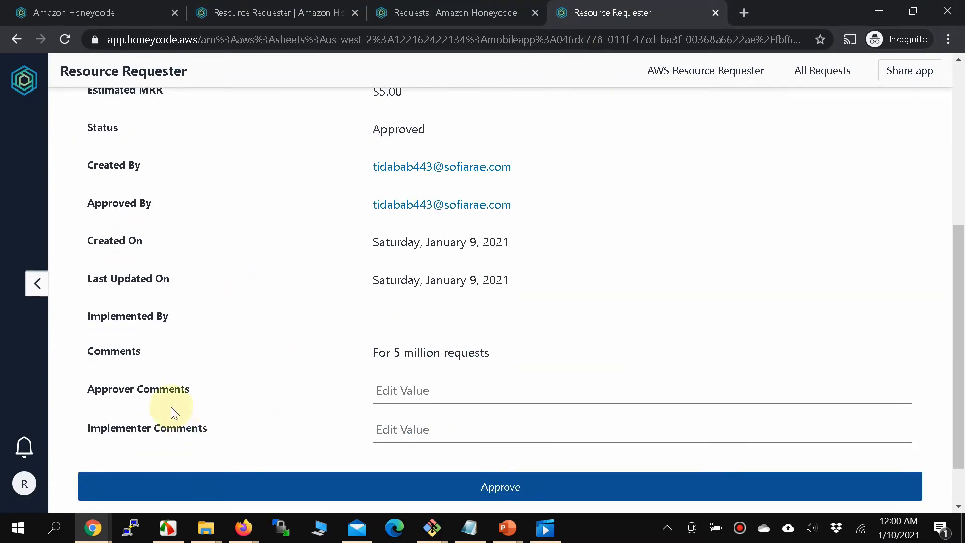
scroll(414, 429, "up", 6)
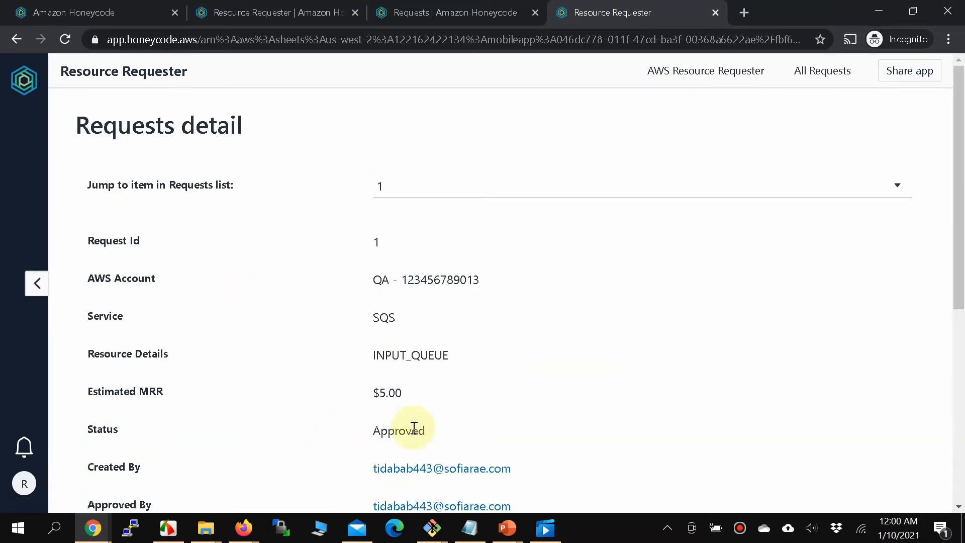
scroll(414, 428, "down", 6)
scroll(414, 429, "up", 6)
scroll(413, 429, "down", 6)
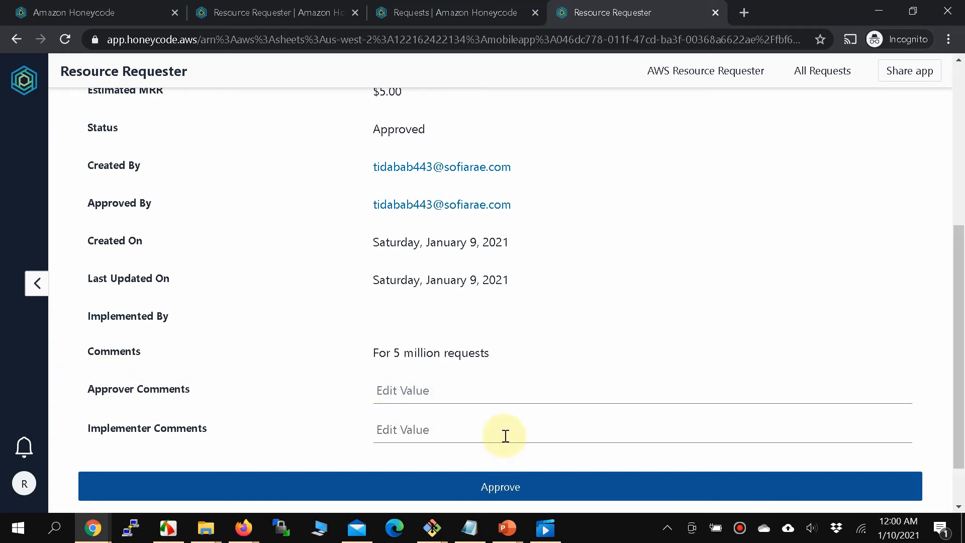
scroll(504, 435, "down", 1)
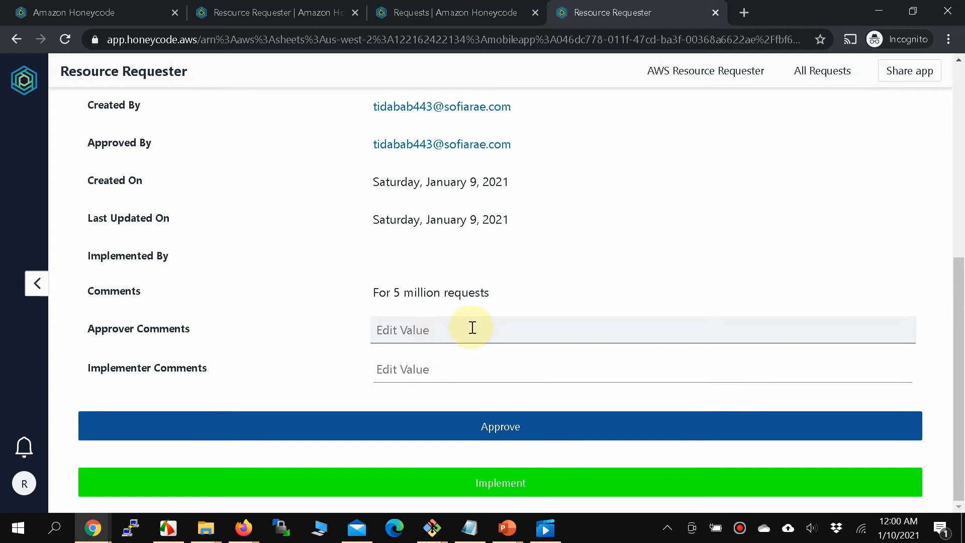
scroll(472, 327, "up", 6)
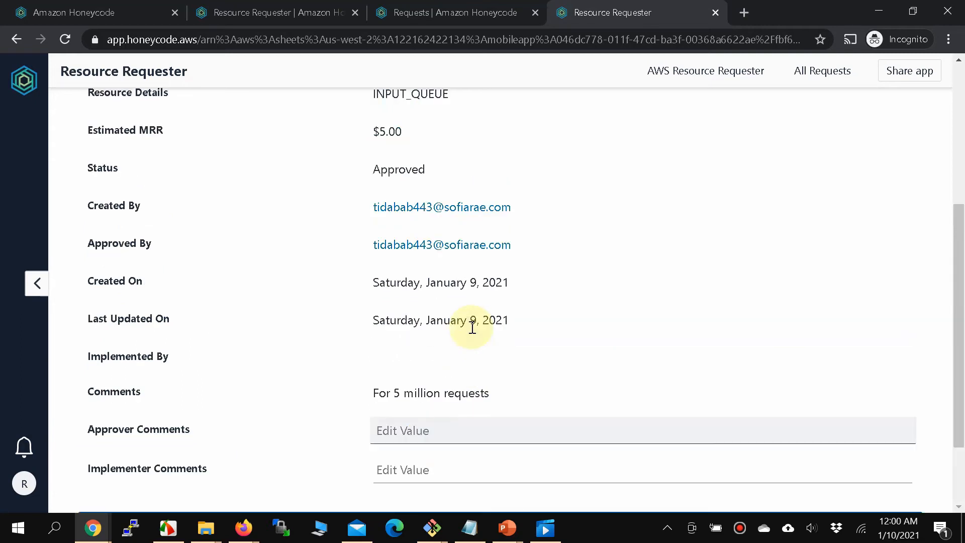
From All Requests, open request 2 (the S3 bucket request) and scroll to its comments.
left_click(822, 71)
left_click(496, 351)
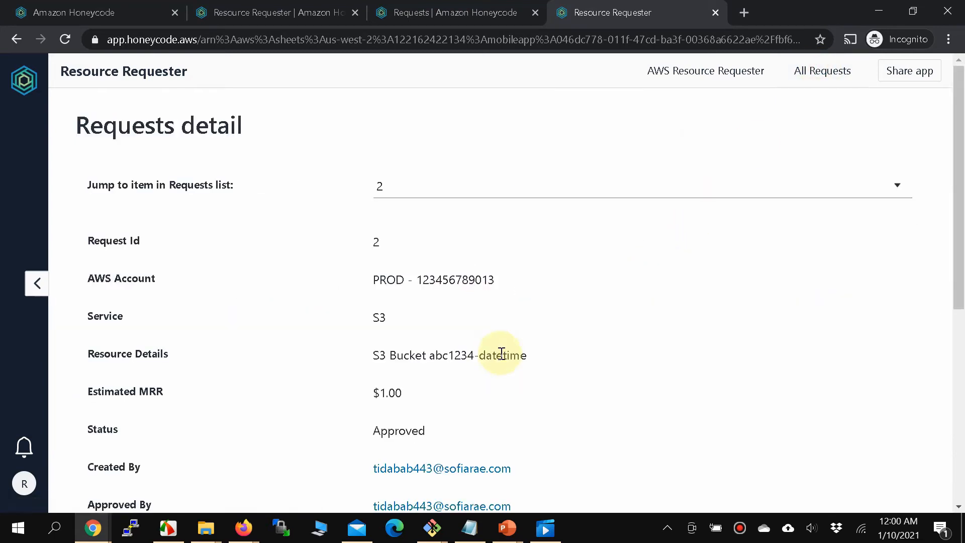
scroll(498, 351, "down", 6)
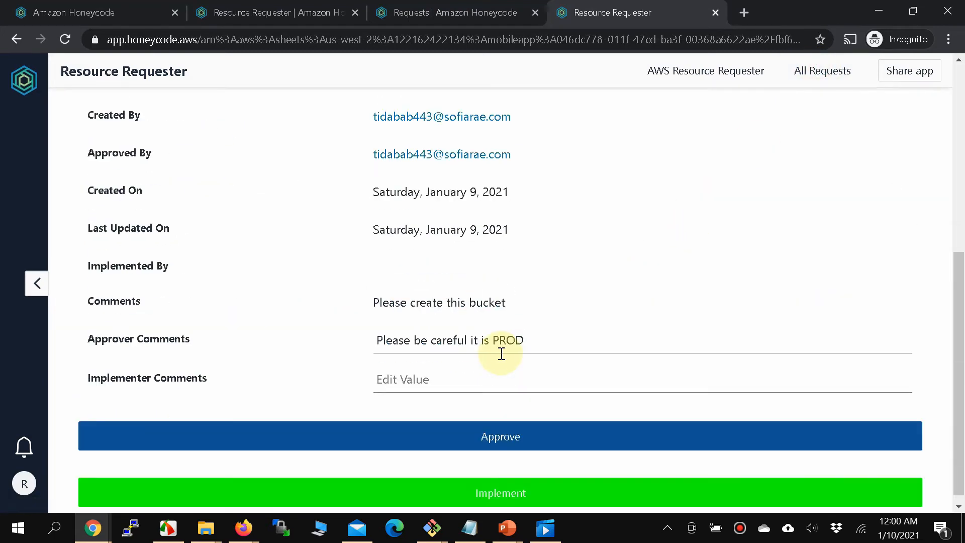
Begin the Implementer Comments with the text 'Implemented, S3 buck'.
left_click(387, 351)
left_click(380, 379)
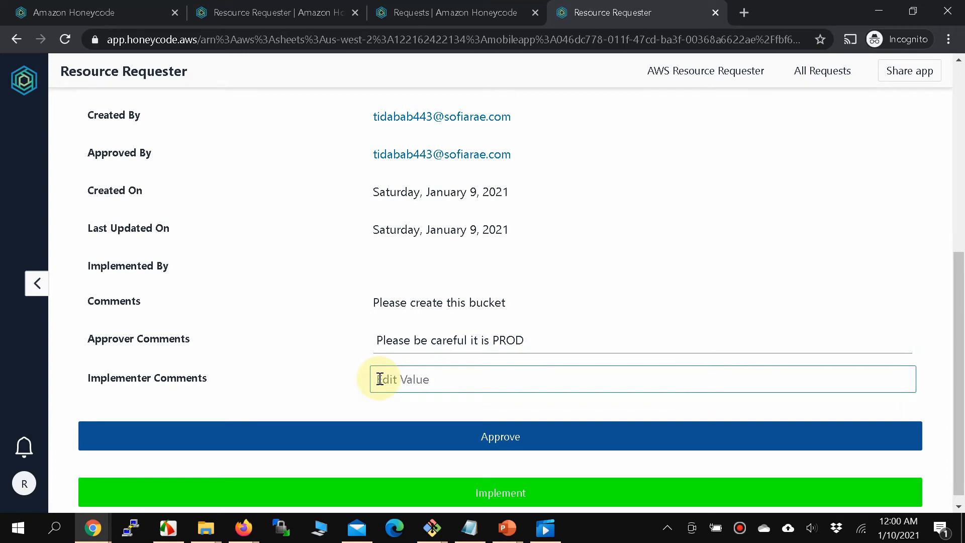
type("P")
key("BackSpace")
type("Implemented,")
scroll(379, 379, "up", 6)
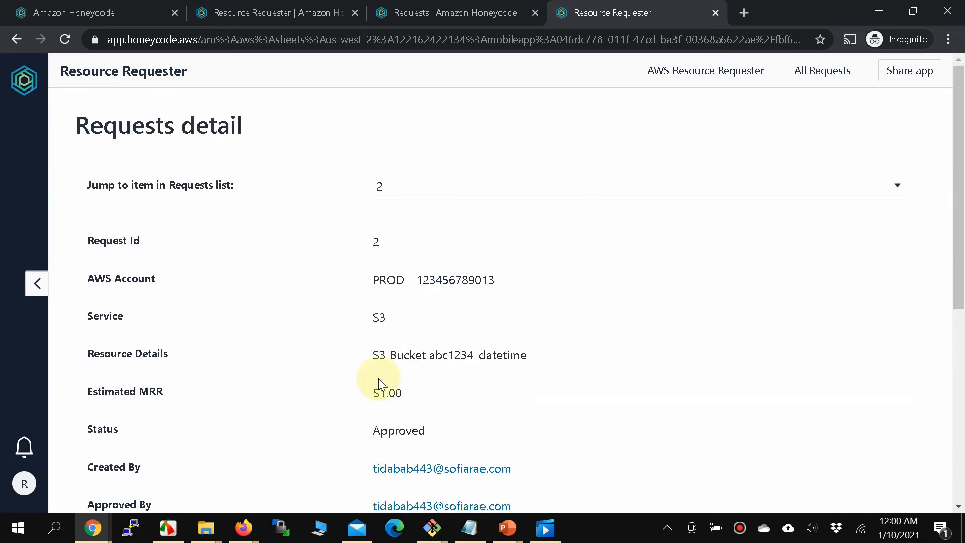
scroll(378, 381, "down", 6)
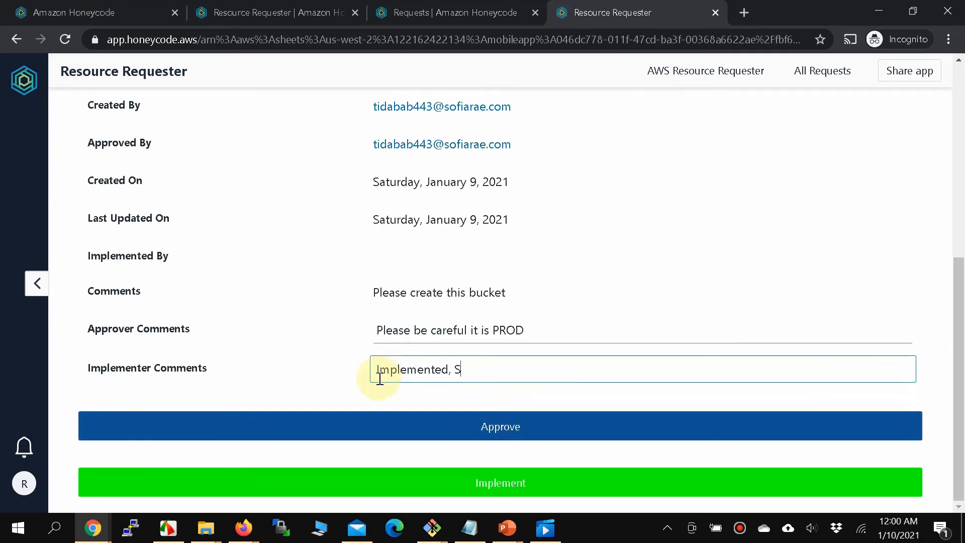
type("d, S3 bucket")
scroll(379, 378, "up", 4)
left_click_drag(536, 196, 426, 195)
key("ctrl+c")
scroll(540, 264, "down", 4)
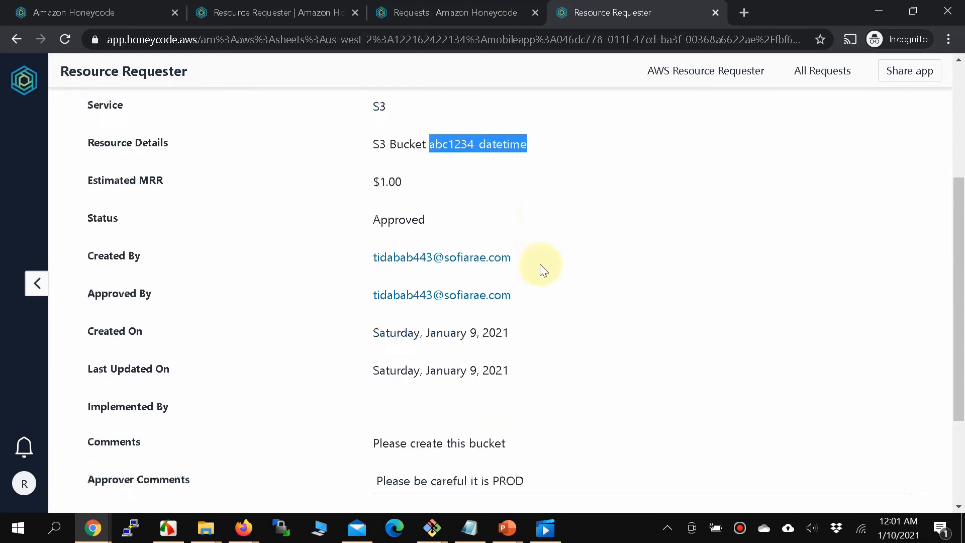
left_click(557, 376)
key("ctrl+v")
double_click(573, 368)
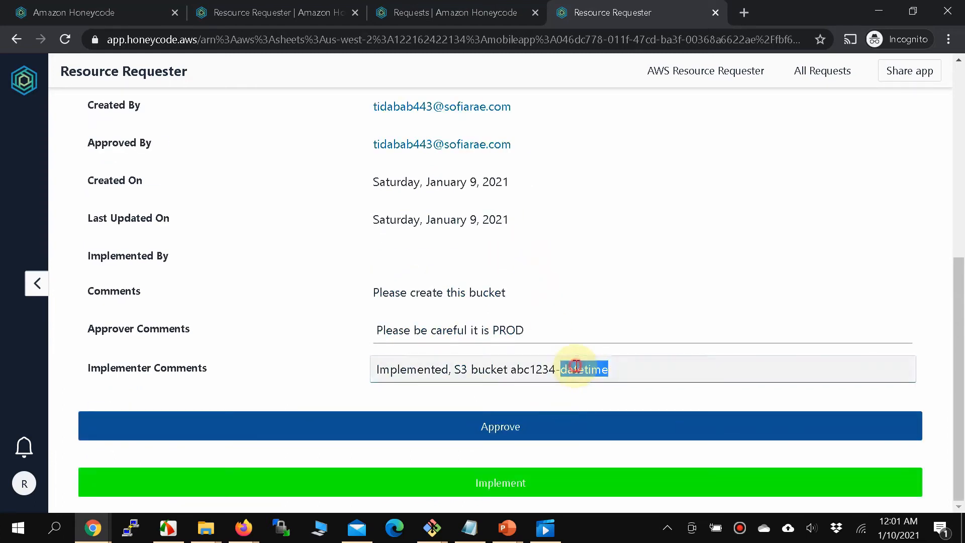
type("9")
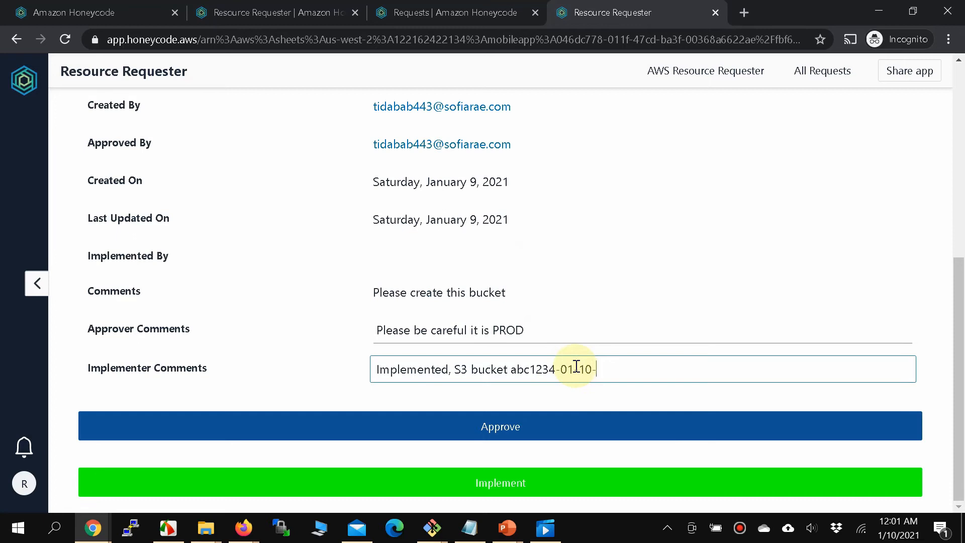
type("2020")
left_click(514, 371)
type("=")
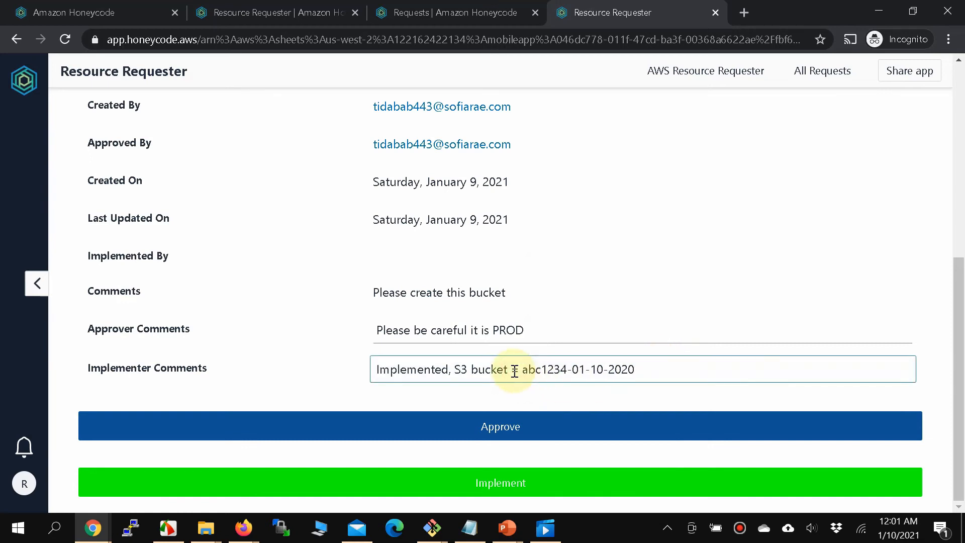
left_click(470, 485)
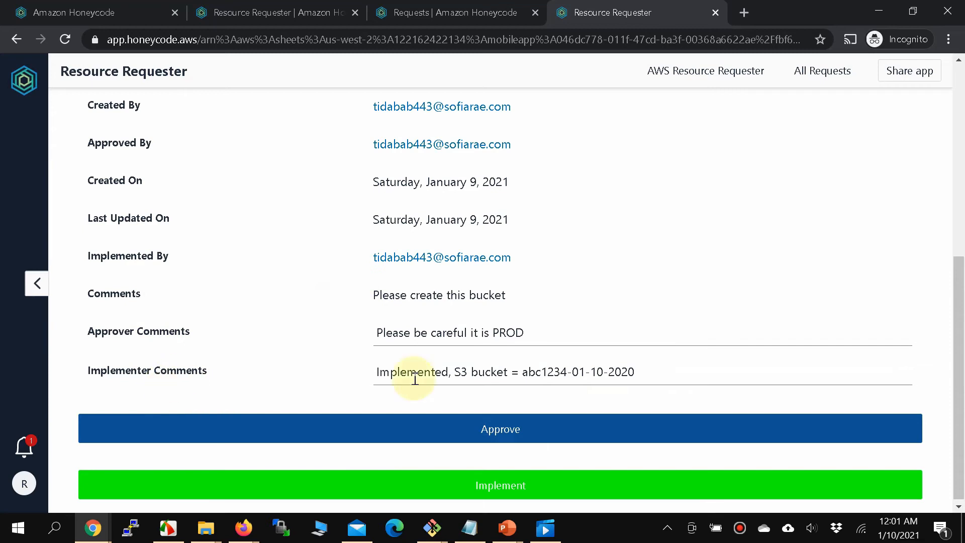
scroll(350, 143, "up", 1)
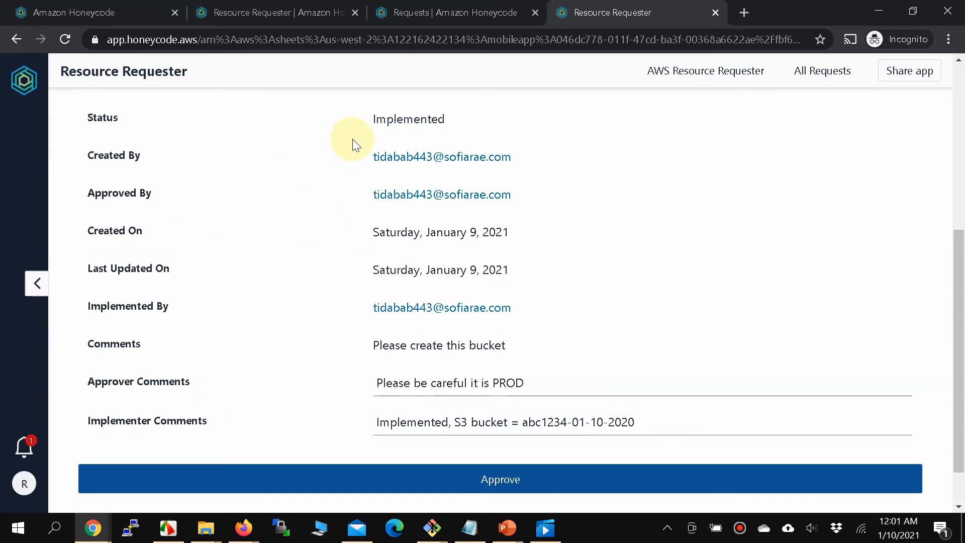
double_click(377, 120)
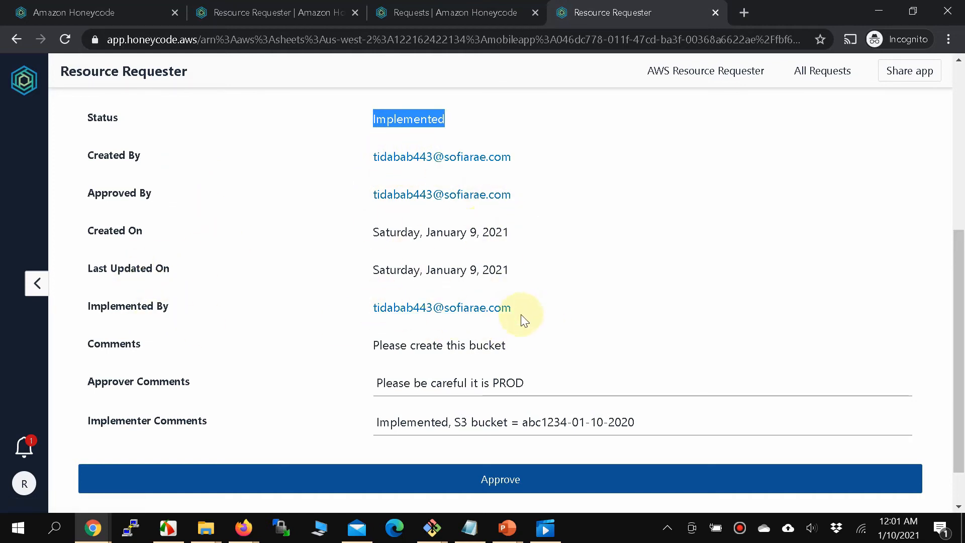
scroll(520, 315, "up", 1)
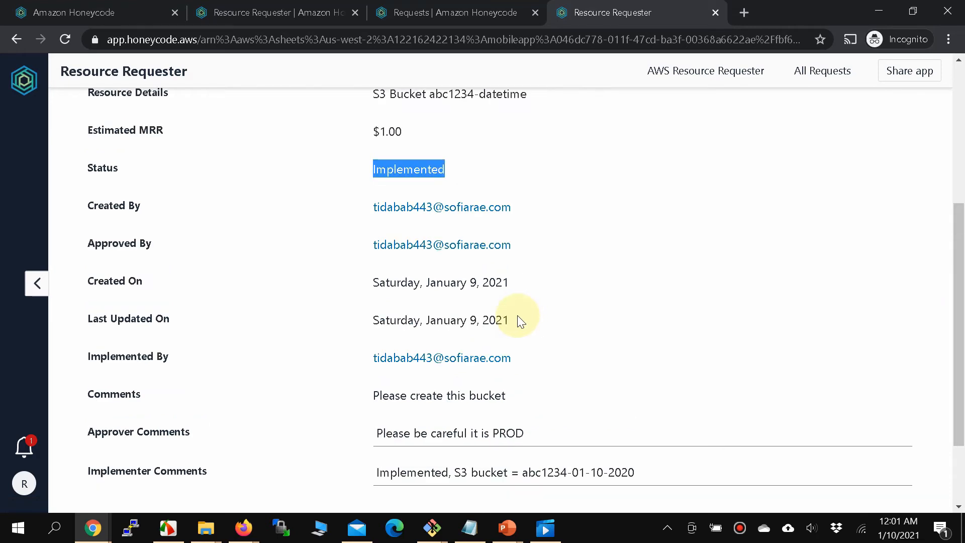
scroll(518, 317, "up", 1)
scroll(518, 317, "up", 3)
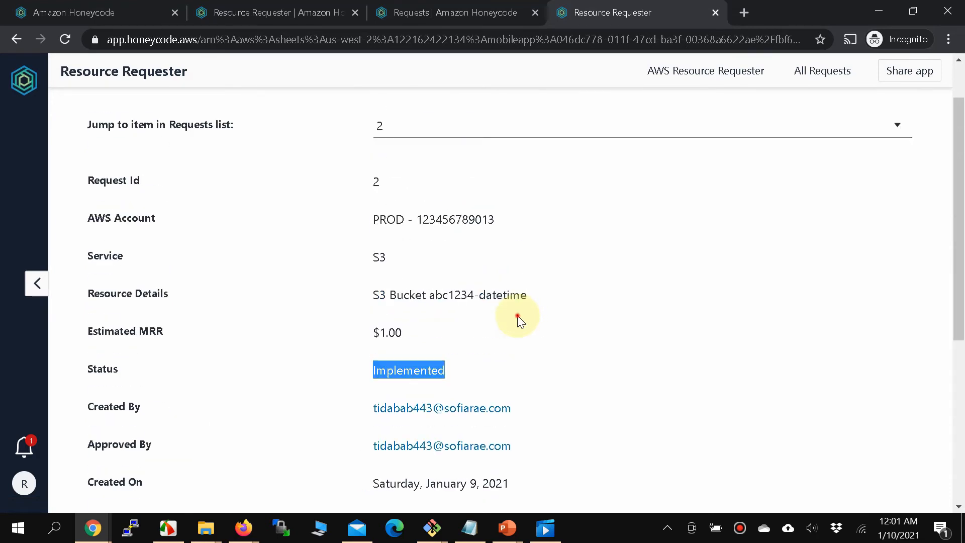
left_click(519, 317)
scroll(517, 315, "down", 6)
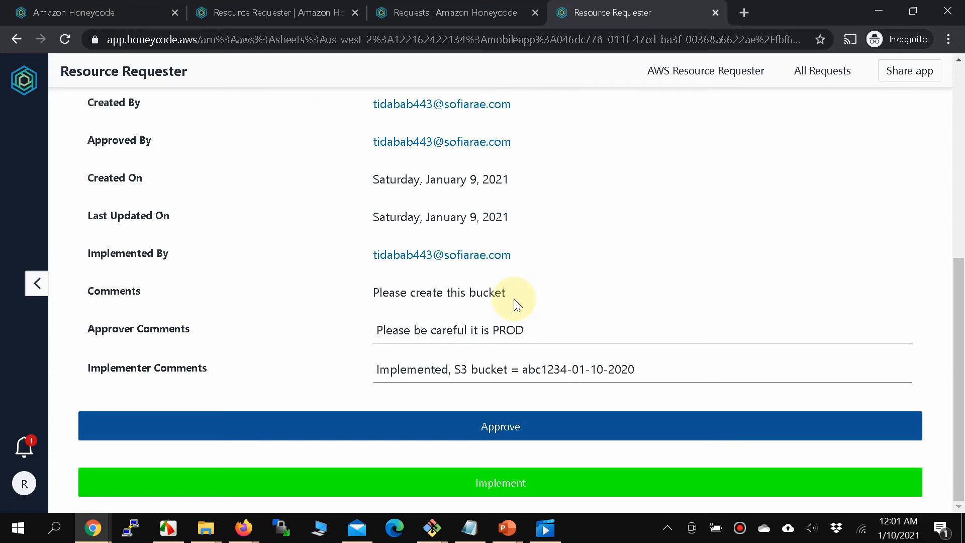
scroll(518, 304, "up", 7)
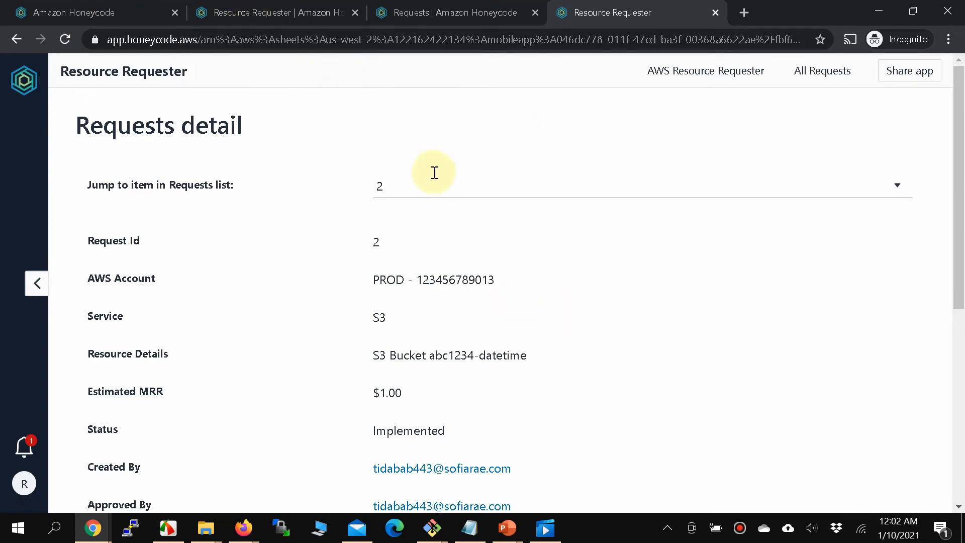
Scroll across the Requests table's two rows, glance at the Tables panel, then return to the builder.
left_click(248, 20)
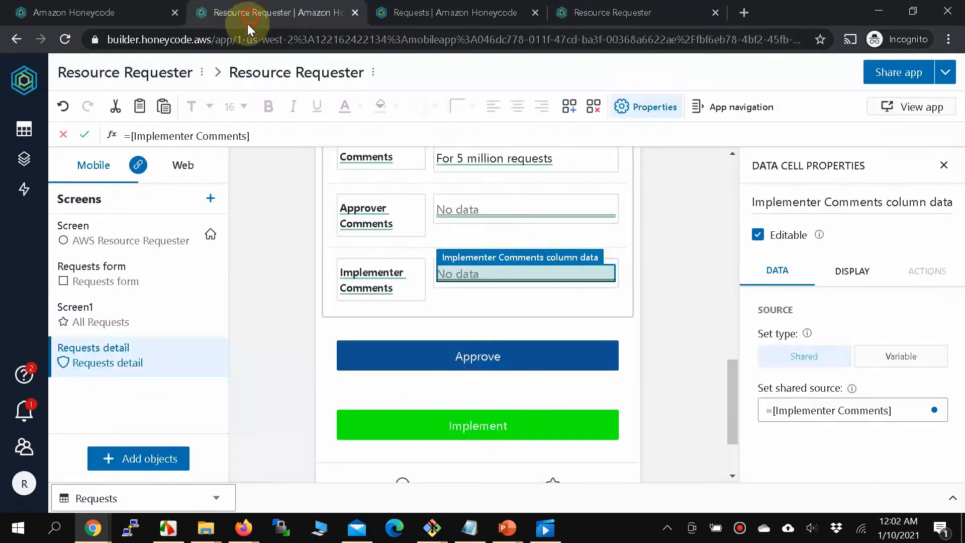
left_click(429, 12)
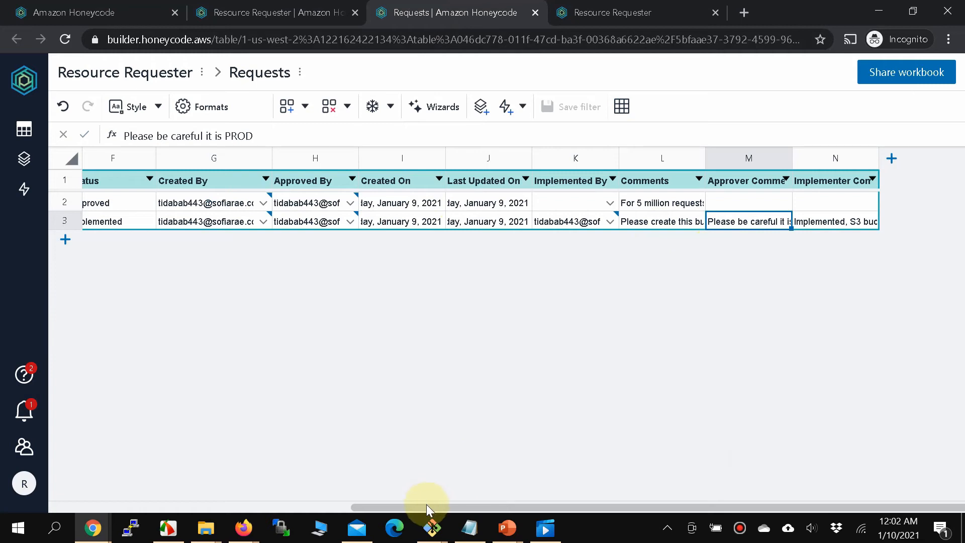
left_click_drag(426, 504, 345, 490)
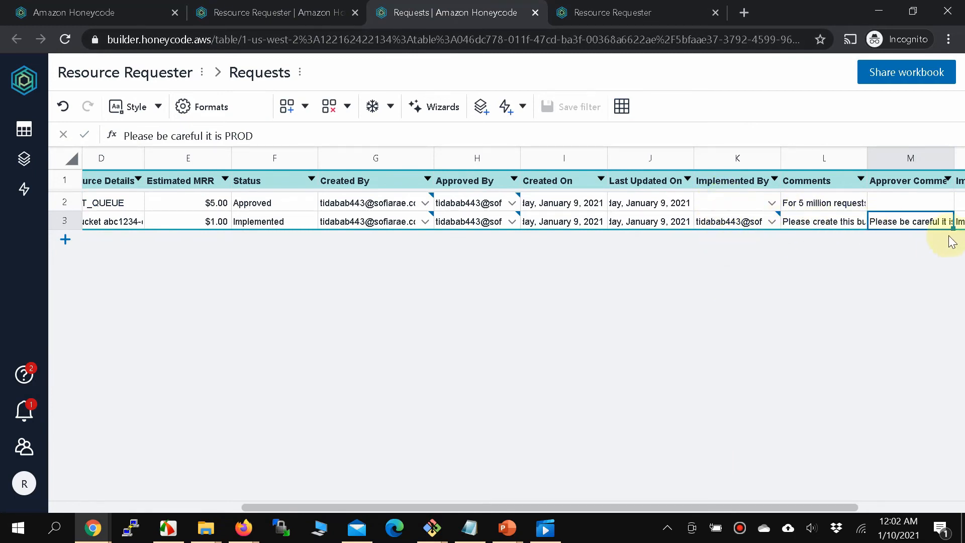
left_click(27, 139)
left_click(427, 300)
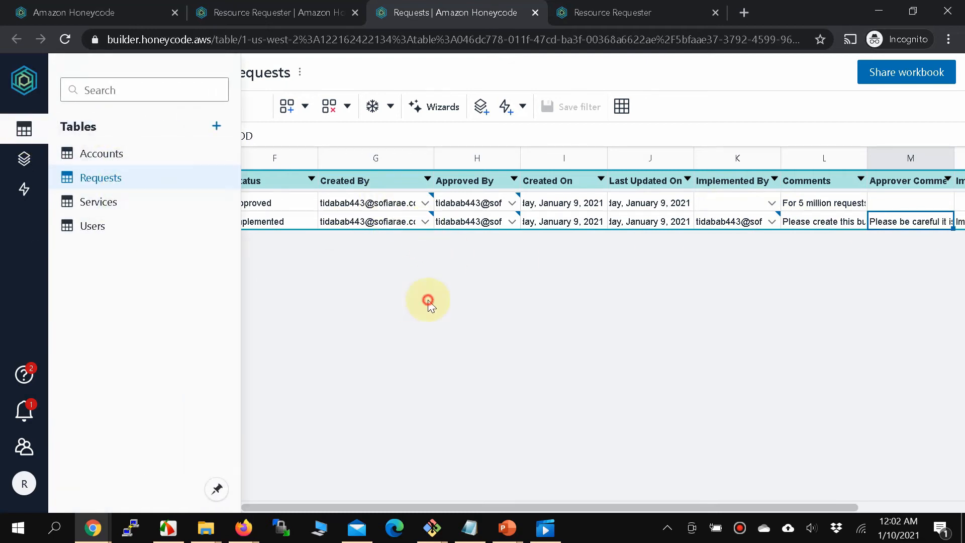
left_click(294, 19)
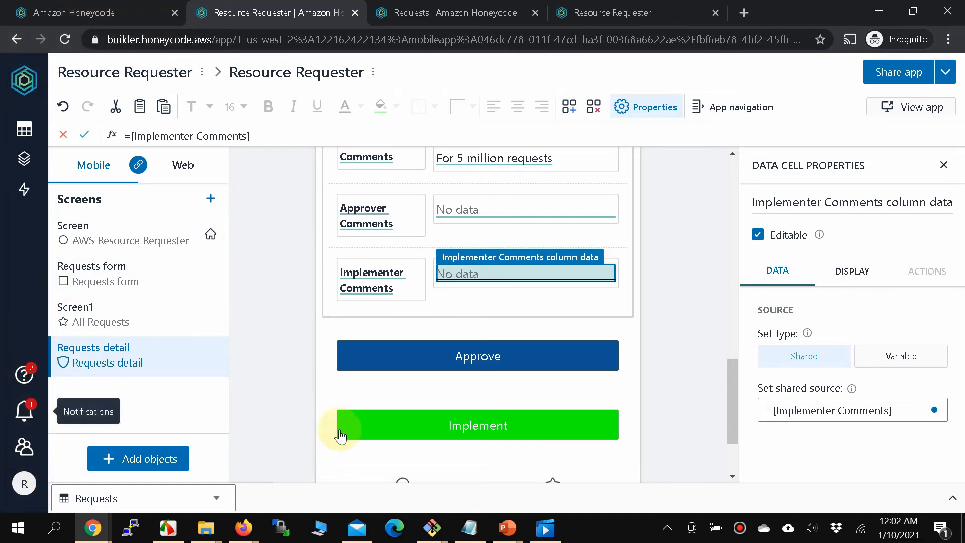
Copy the approver's e-mail address from line 2 of the accounts text file.
left_click(472, 526)
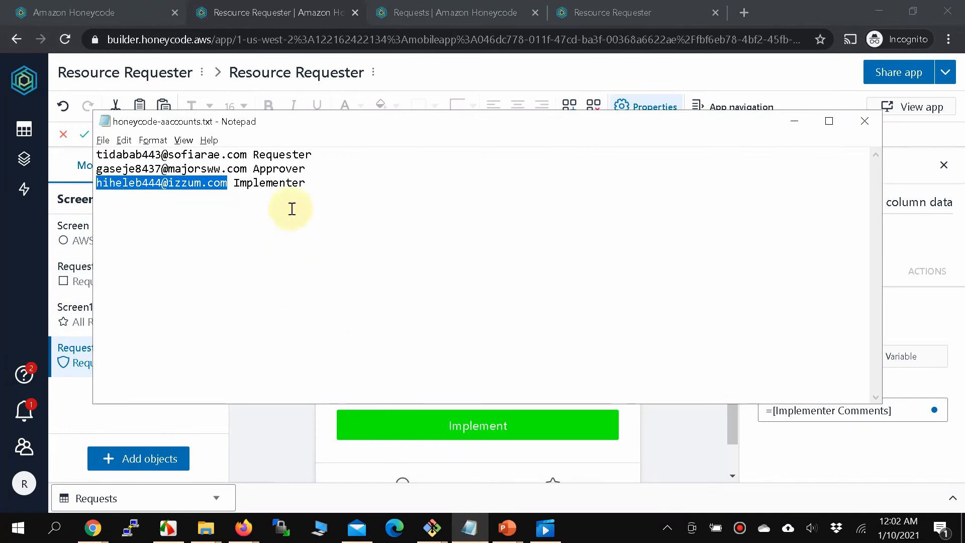
left_click_drag(247, 168, 95, 169)
right_click(174, 168)
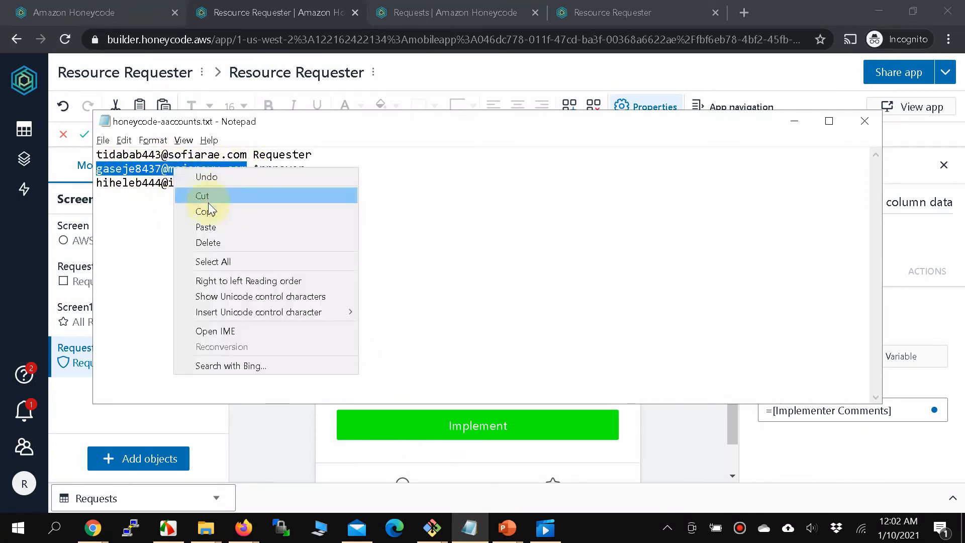
left_click(209, 210)
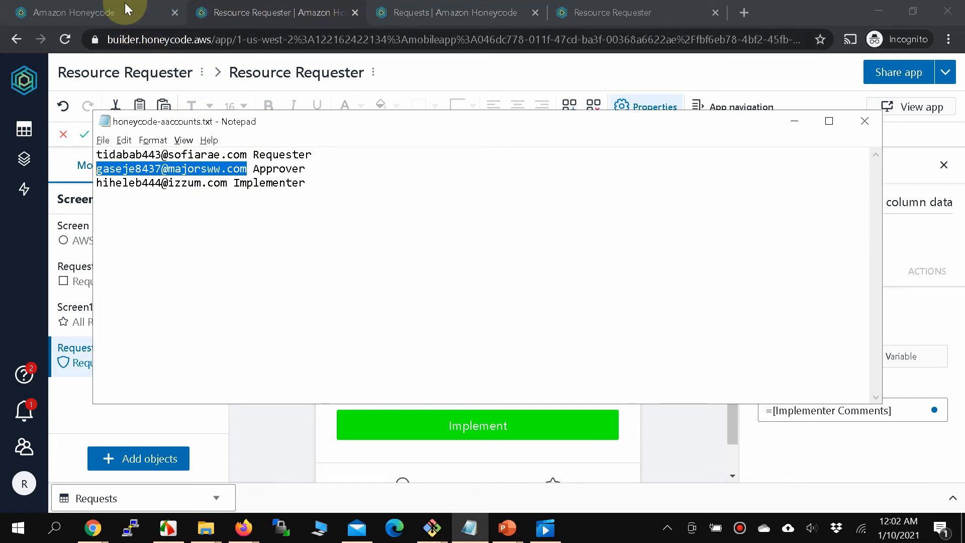
Open the Requester's Team page in Honeycode and dismiss the Invite & share tip.
left_click(113, 11)
left_click(271, 12)
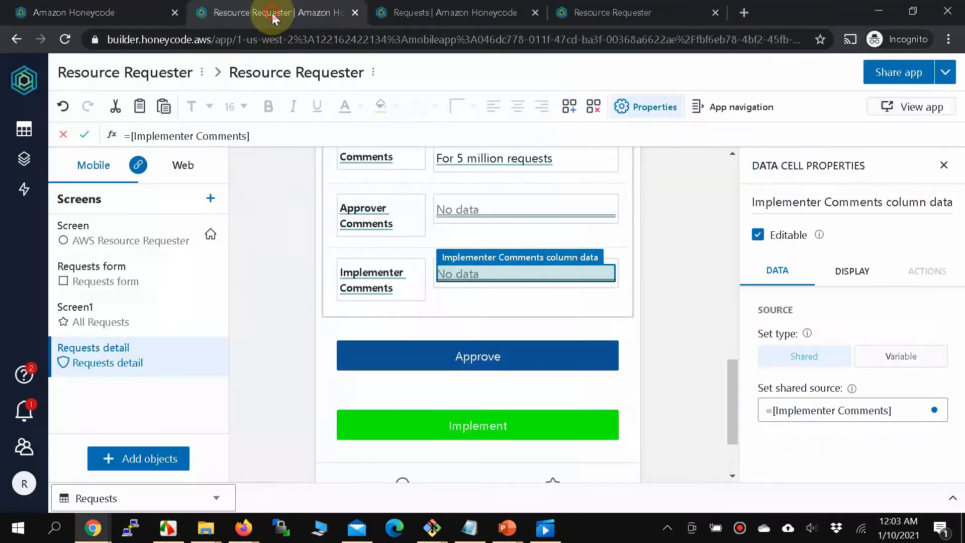
left_click(30, 456)
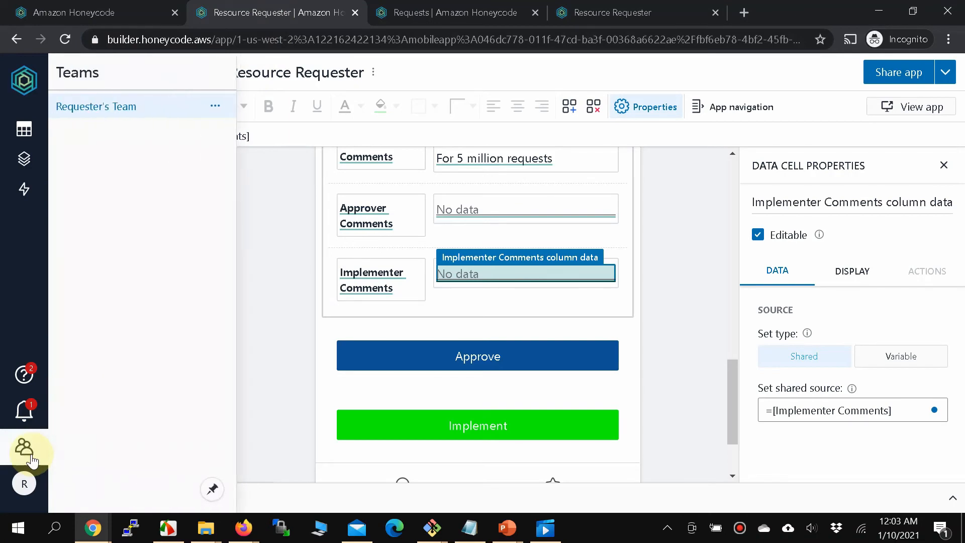
left_click(118, 108)
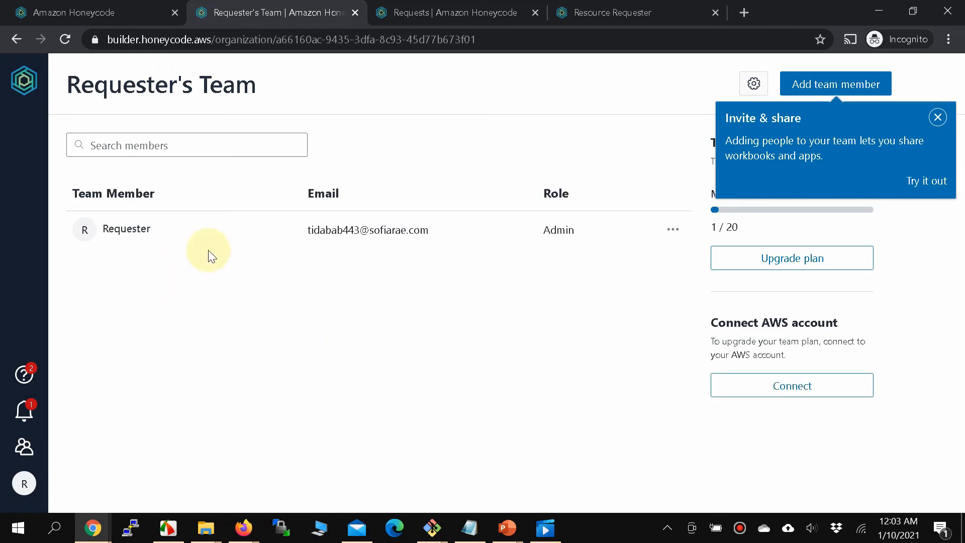
left_click(936, 120)
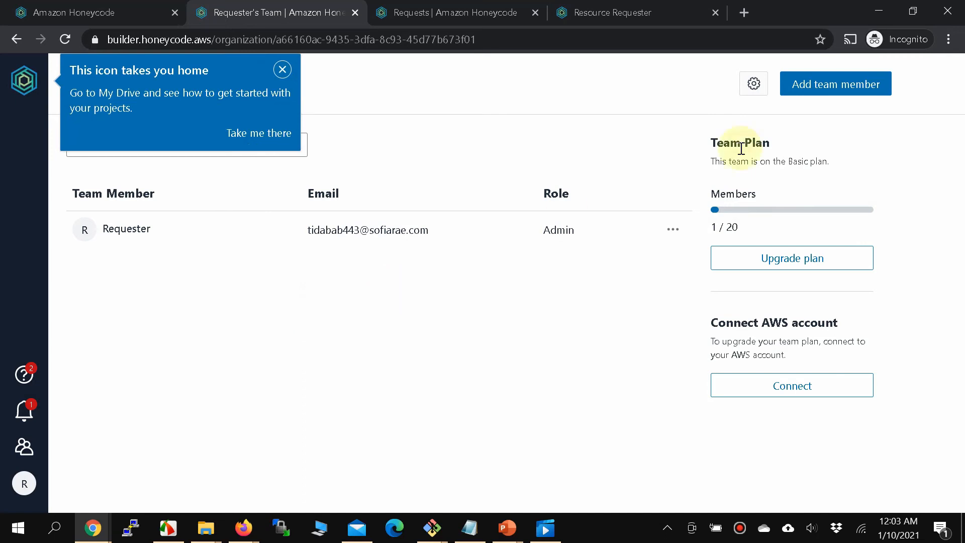
Invite the approver's e-mail address to Requester's Team as a Member.
left_click(852, 73)
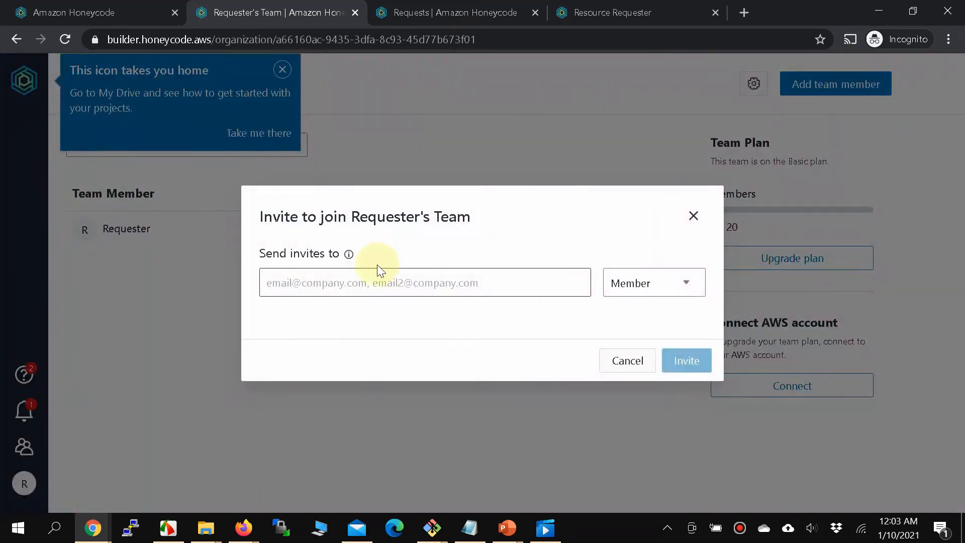
key("ctrl+v")
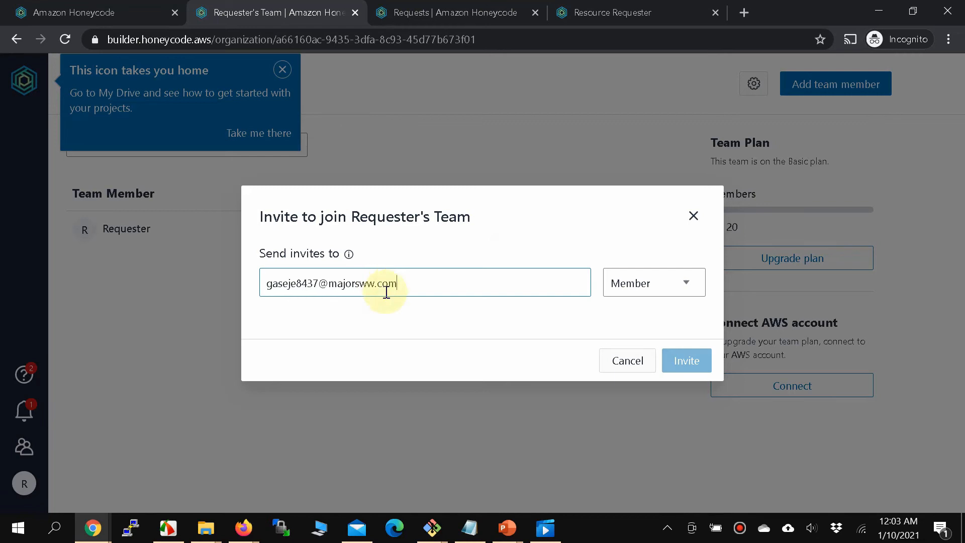
left_click(678, 367)
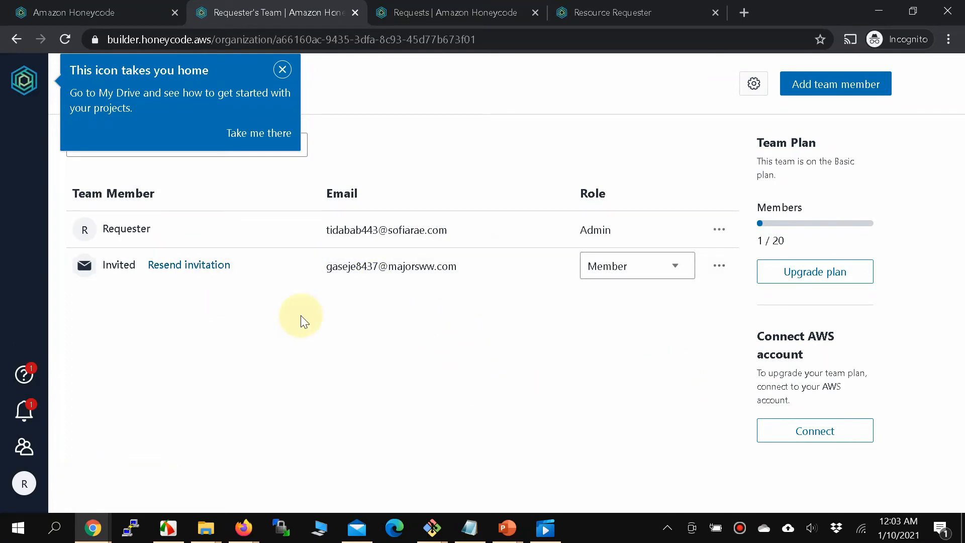
Copy the implementer's e-mail from line 3 of the text file and invite it as a Member.
key("alt+Tab")
left_click_drag(227, 183, 89, 184)
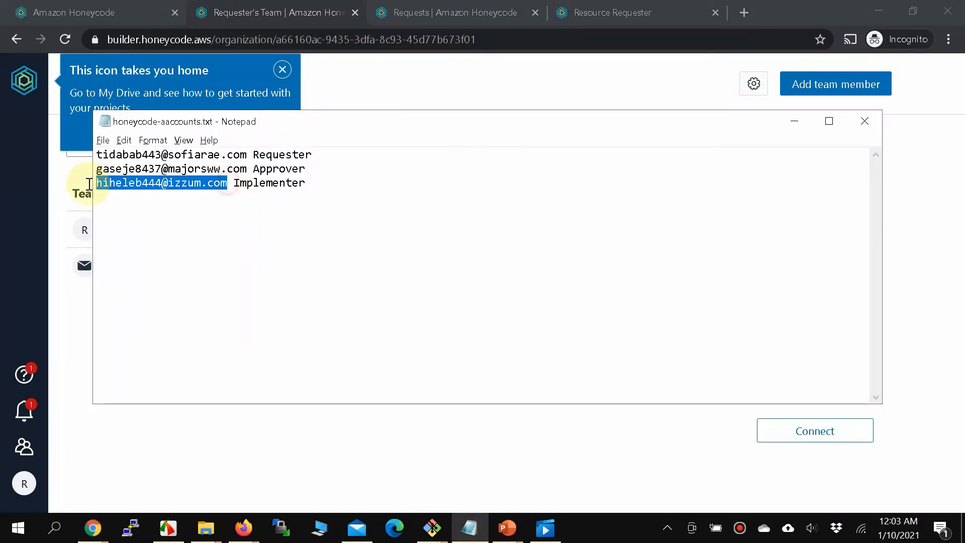
key("alt+Tab")
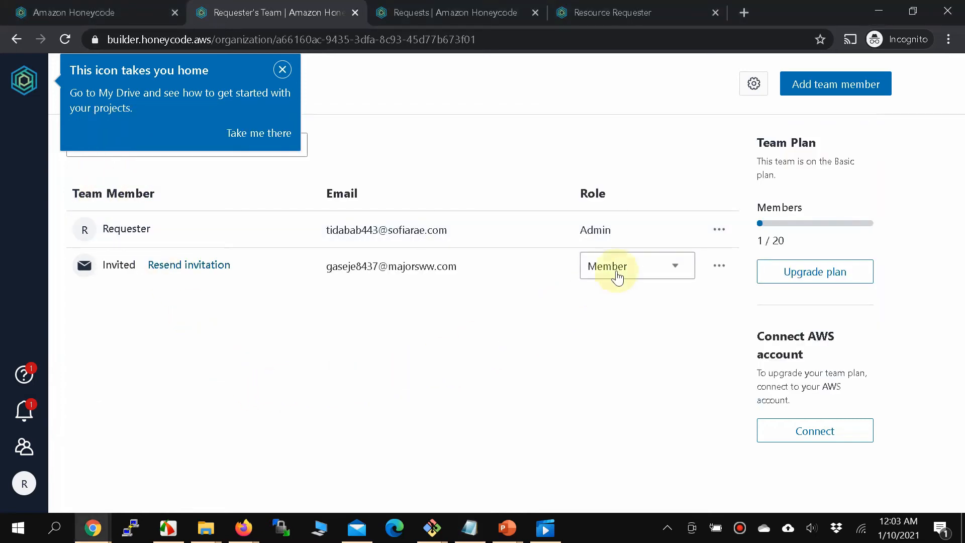
left_click(805, 99)
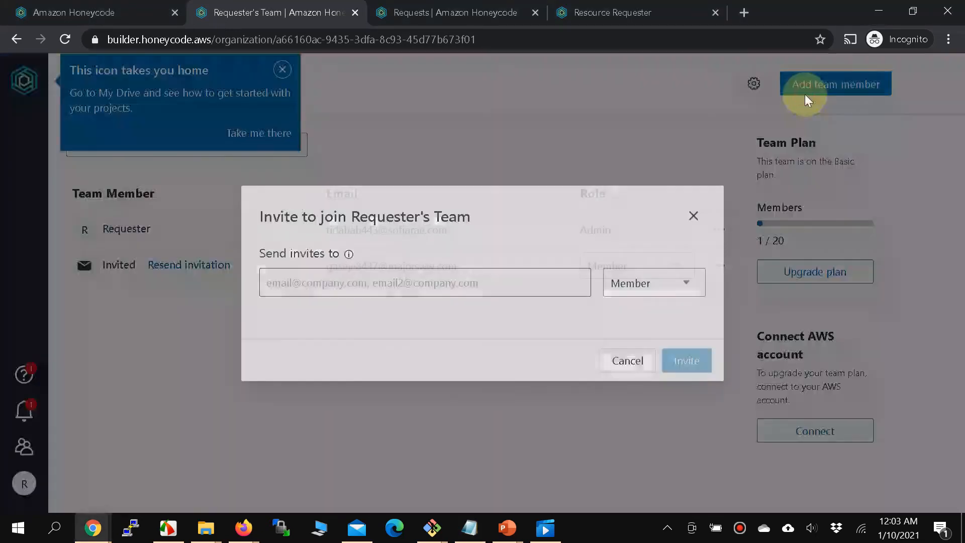
left_click(456, 290)
key("ctrl+v")
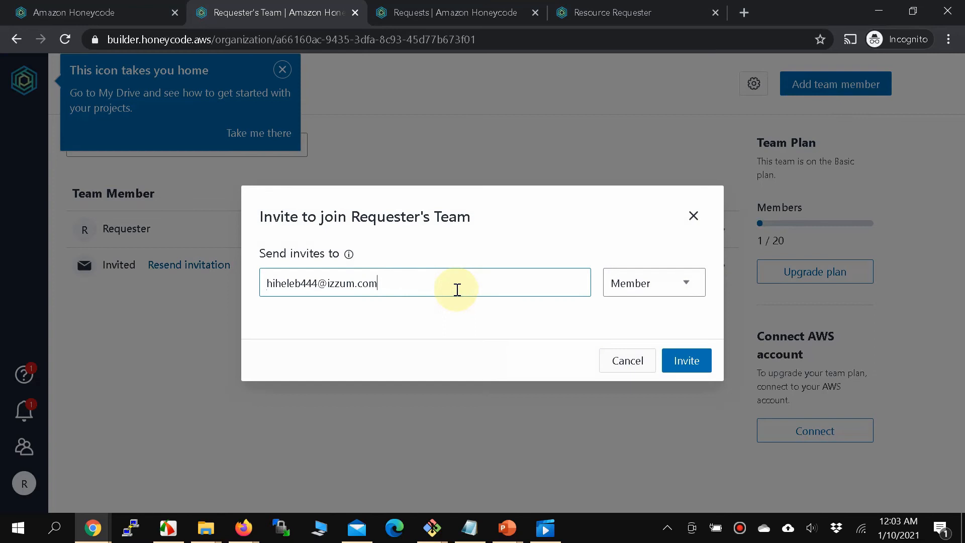
left_click(674, 362)
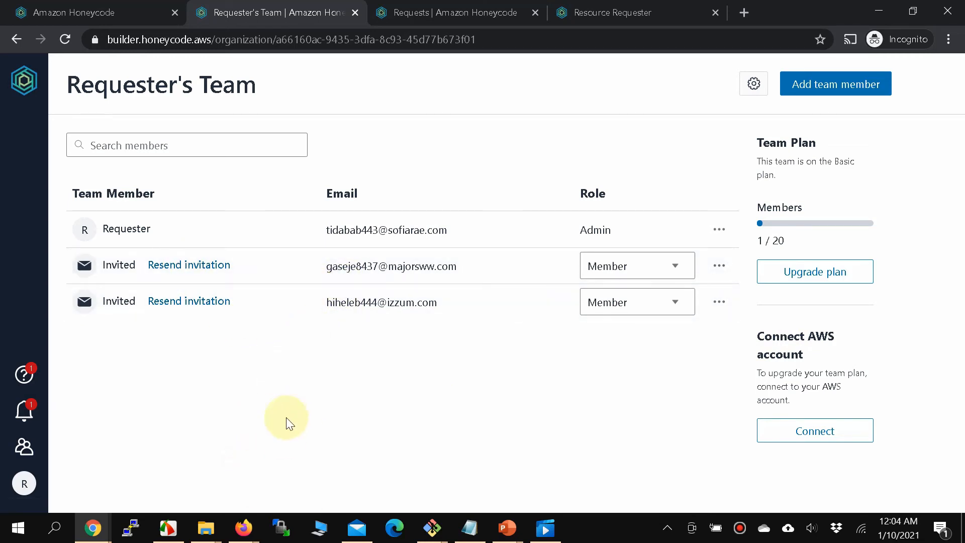
Reload the Honeycode pages in both Firefox windows and return to the My Drive window.
left_click(243, 528)
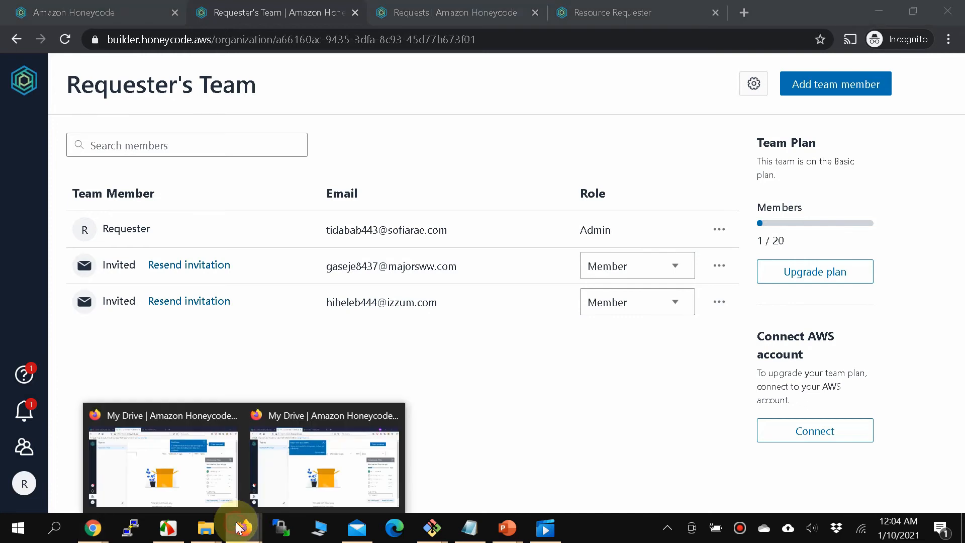
left_click(188, 471)
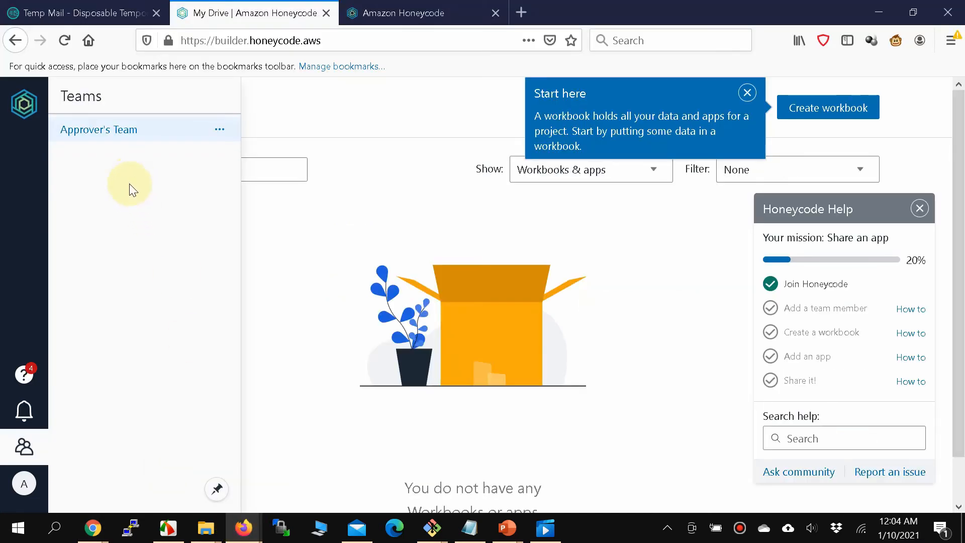
left_click(30, 90)
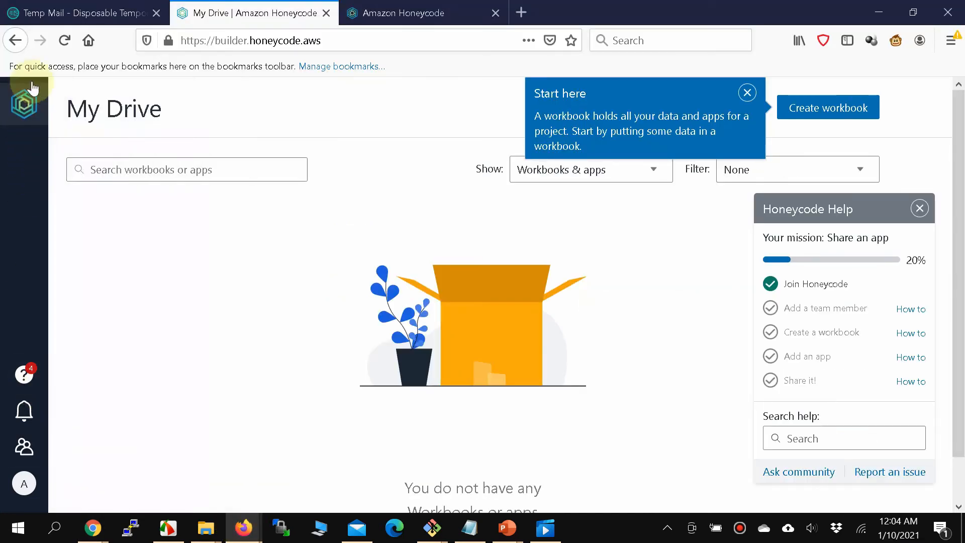
left_click(64, 42)
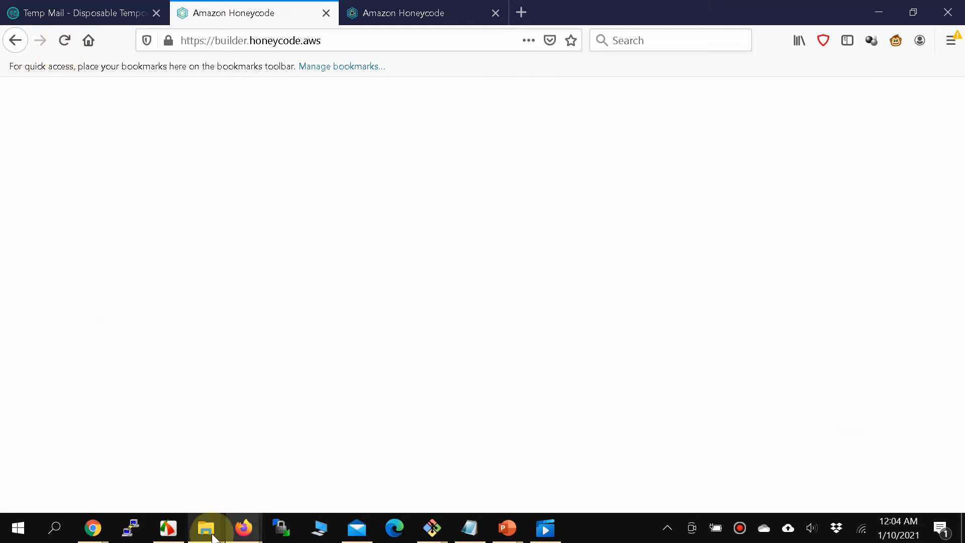
mouse_move(248, 535)
left_click(308, 475)
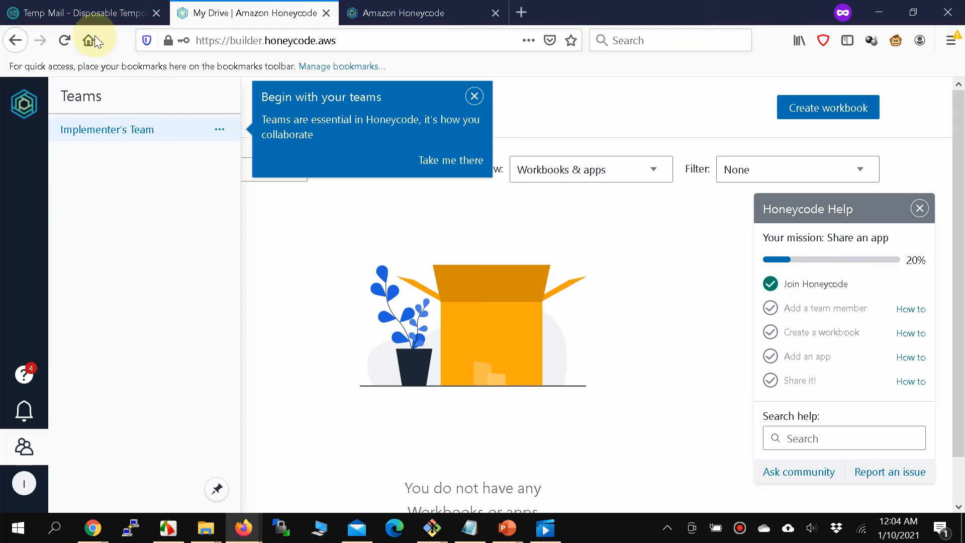
left_click(64, 40)
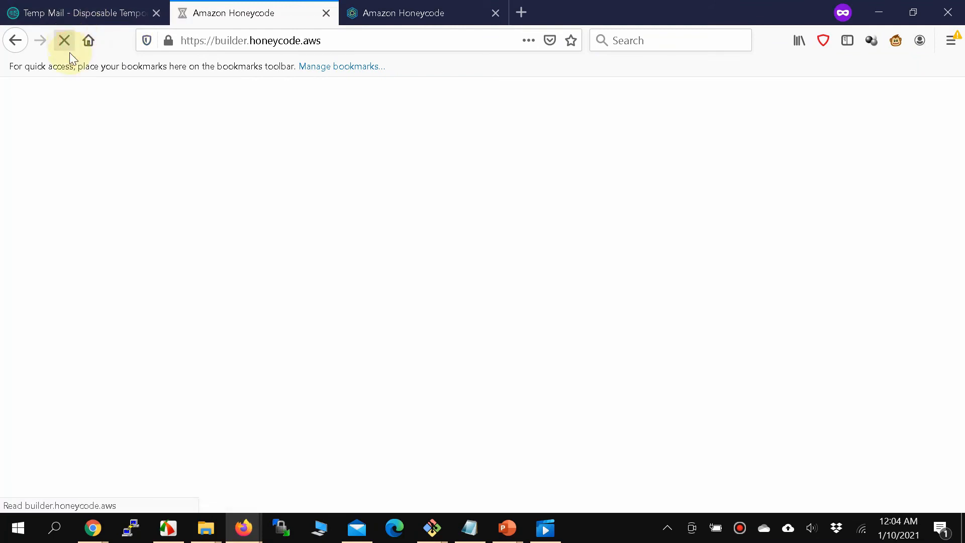
left_click(214, 470)
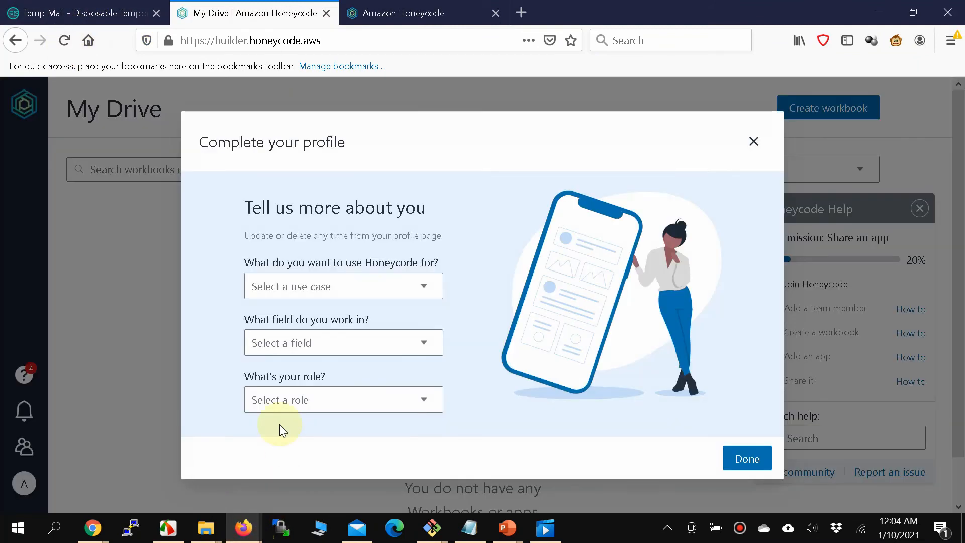
Dismiss the profile prompt and Help guide, then confirm the Notifications list is empty.
left_click(755, 143)
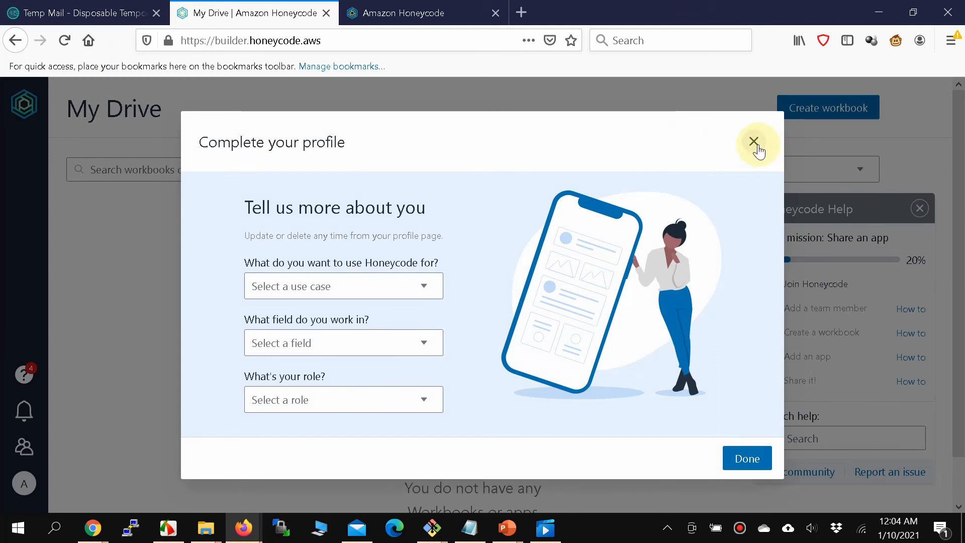
left_click(918, 209)
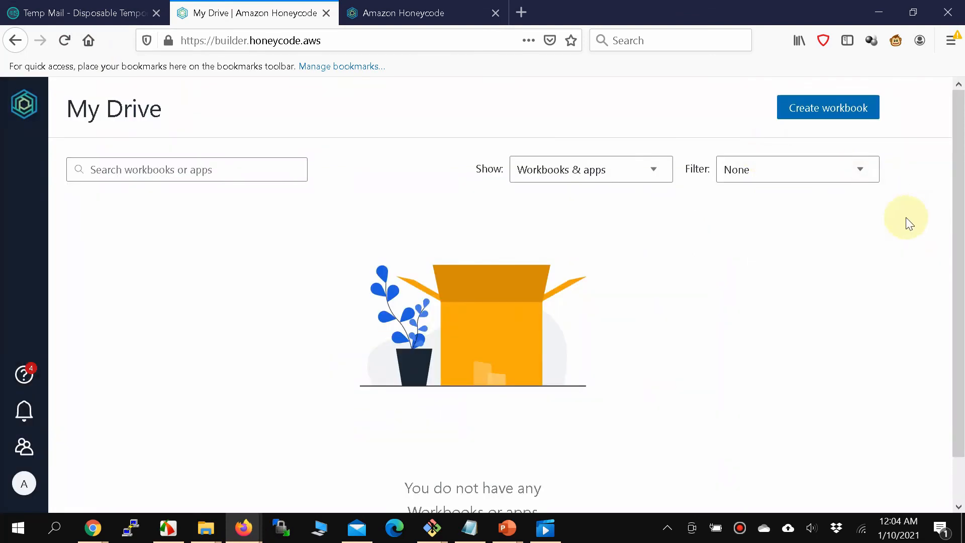
left_click(24, 419)
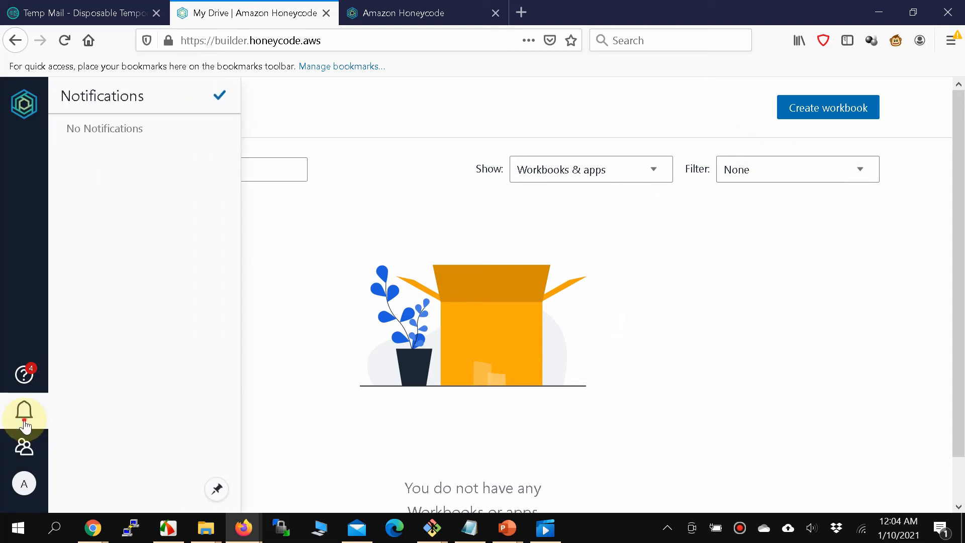
left_click(24, 422)
left_click(24, 423)
left_click(24, 422)
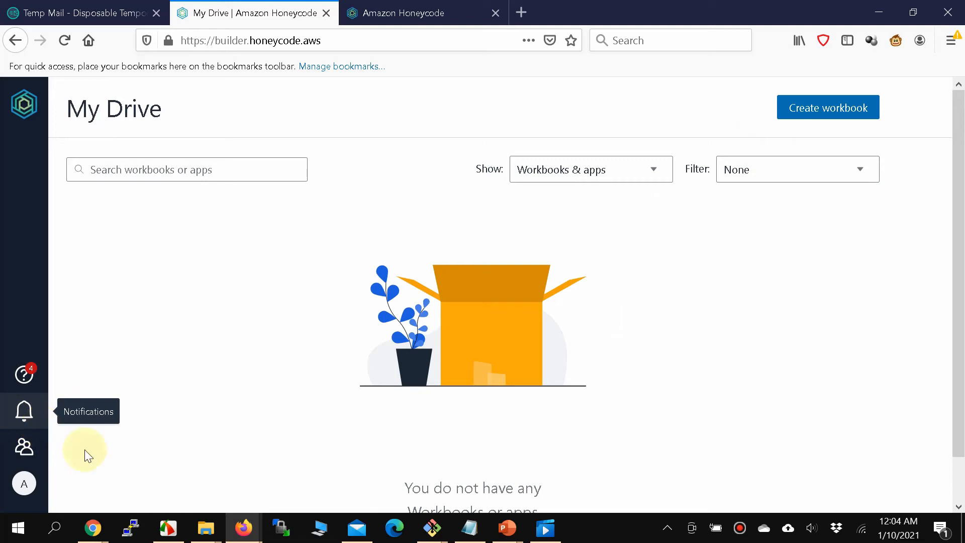
left_click(24, 412)
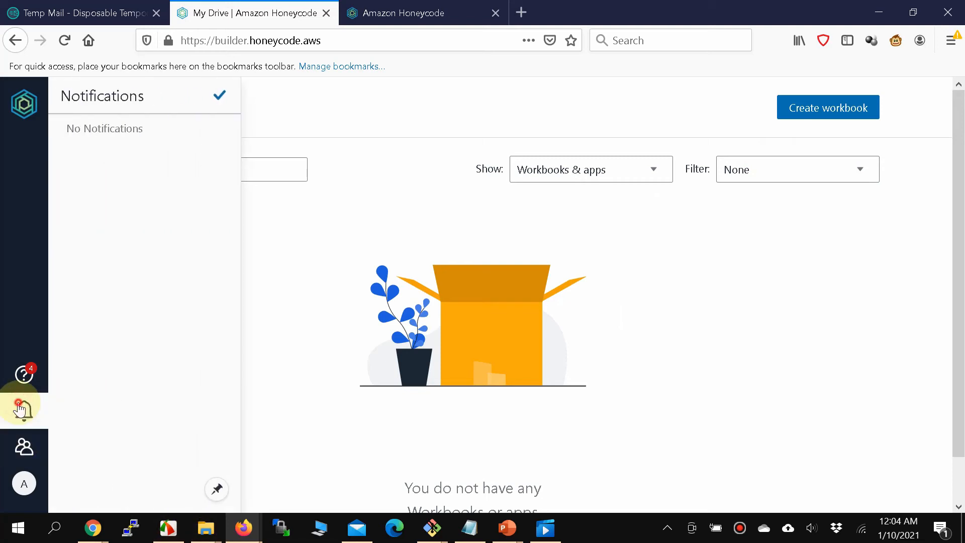
left_click(24, 412)
In the Implementer's window, dismiss the teams tip and go to the Temp Mail mailbox.
mouse_move(243, 528)
left_click(308, 469)
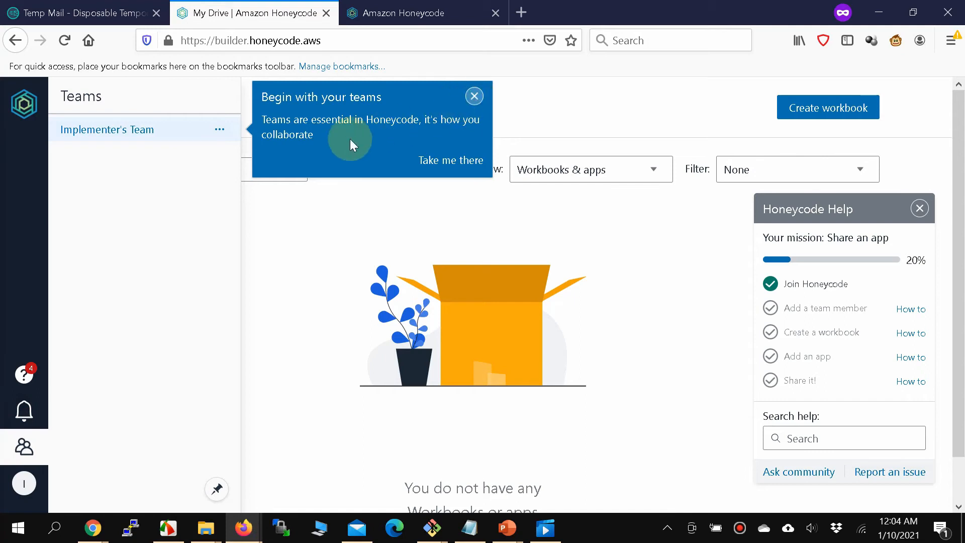
left_click(474, 96)
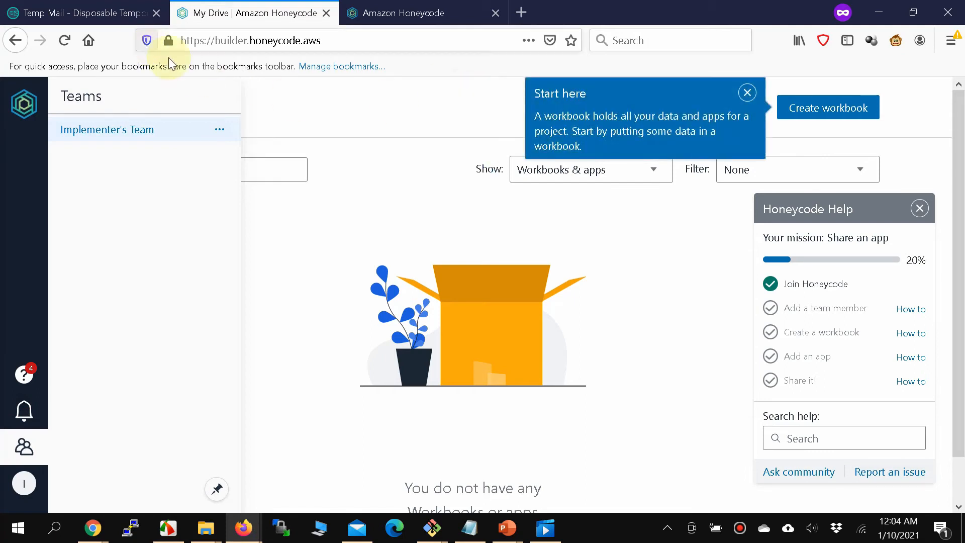
left_click(75, 5)
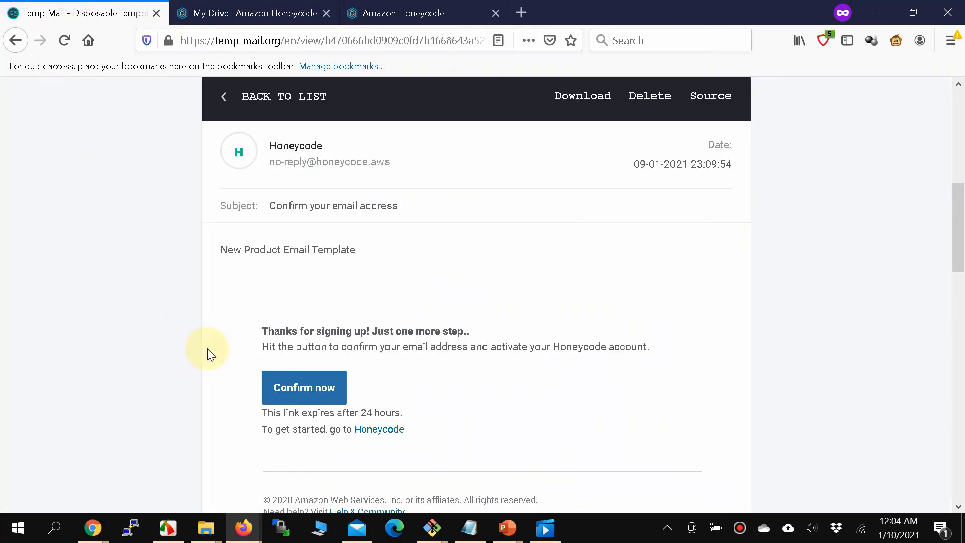
Open the 'Requester invited you' email and highlight its sentence about accepting the invite.
left_click(213, 96)
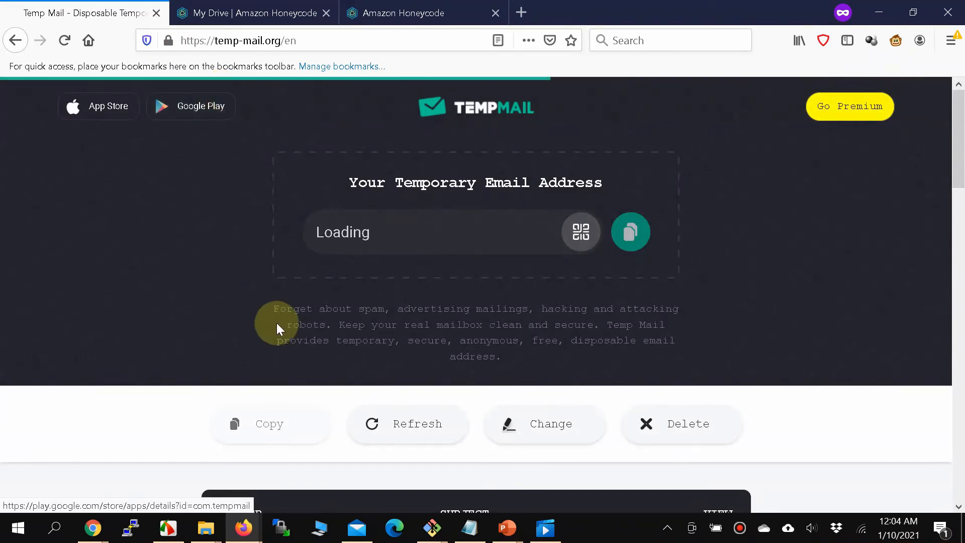
scroll(277, 323, "down", 5)
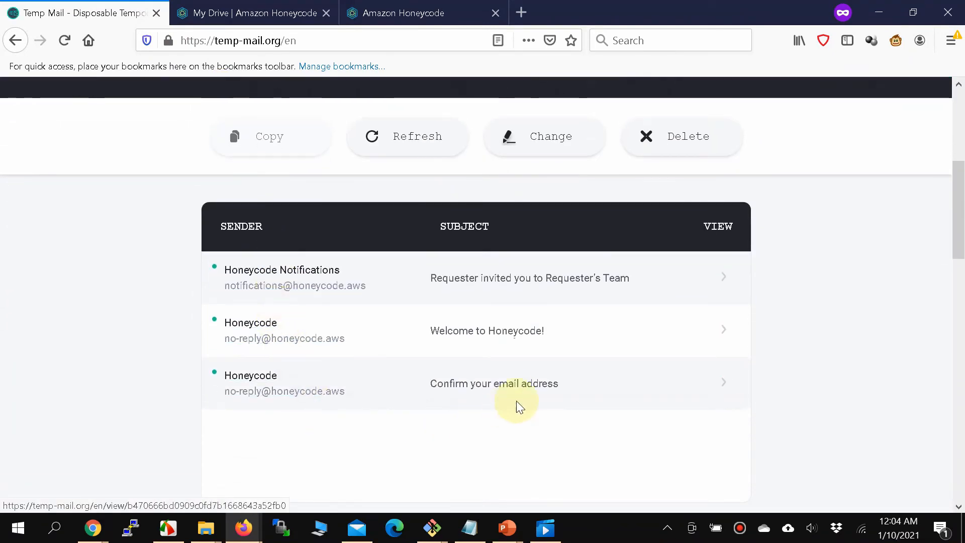
left_click(512, 279)
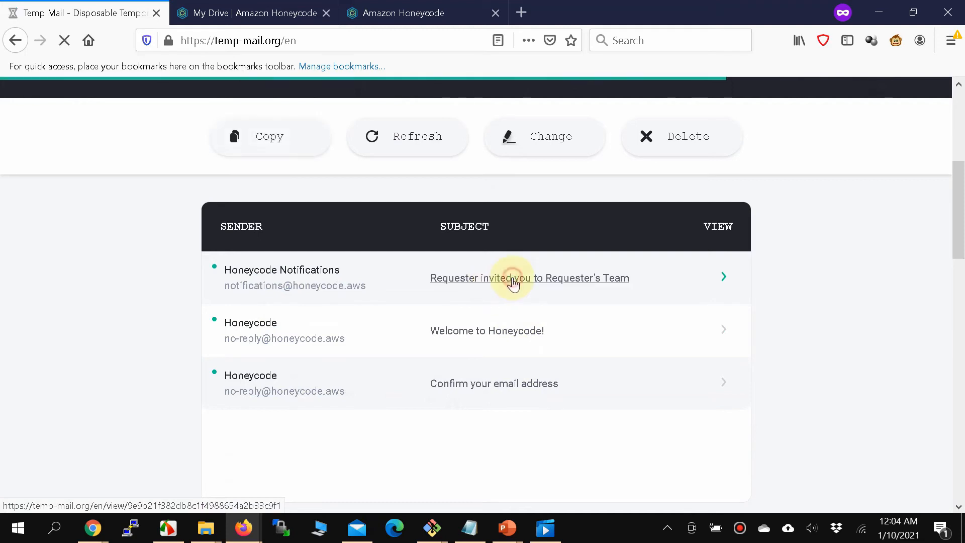
scroll(512, 276, "down", 10)
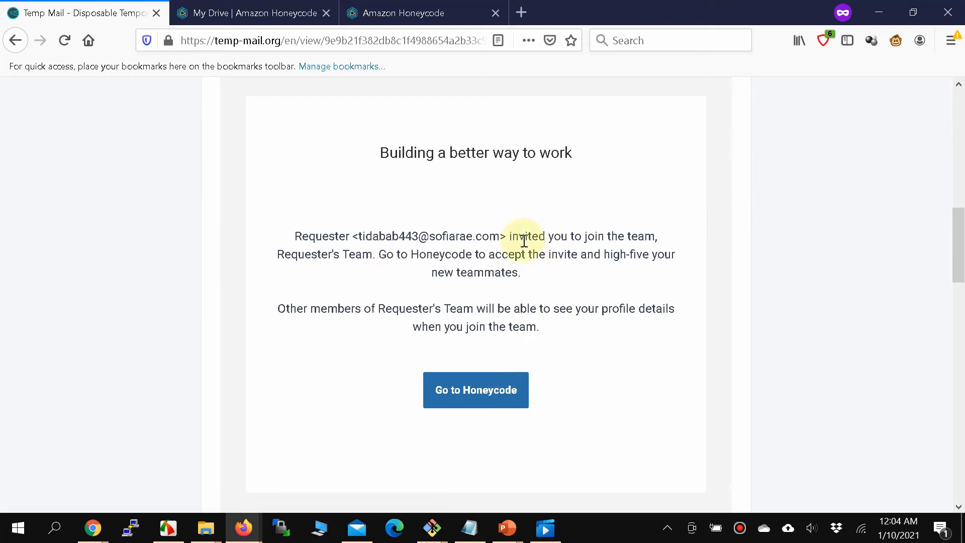
left_click_drag(375, 254, 534, 274)
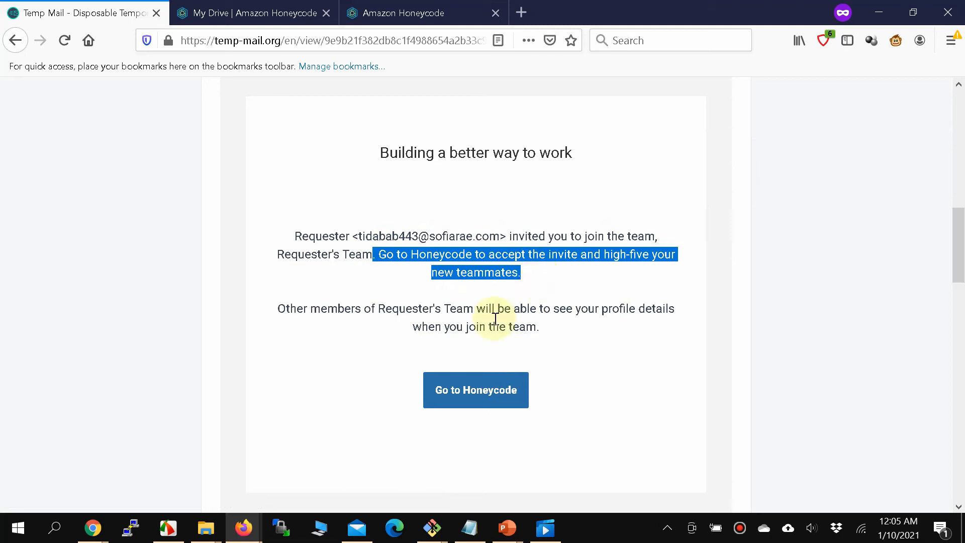
left_click(235, 10)
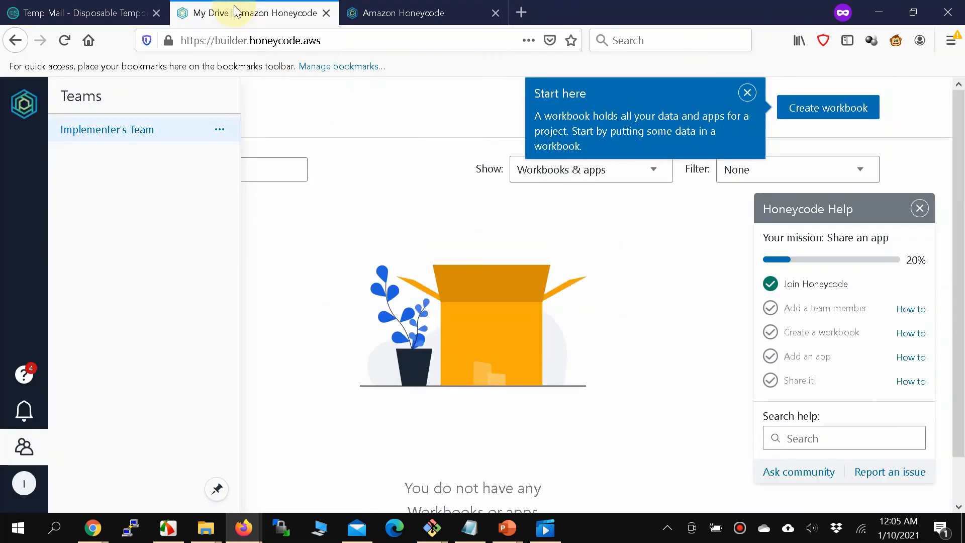
Check the bell, Teams list and profile panel for the pending invite, reload, then return to Temp Mail.
left_click(29, 415)
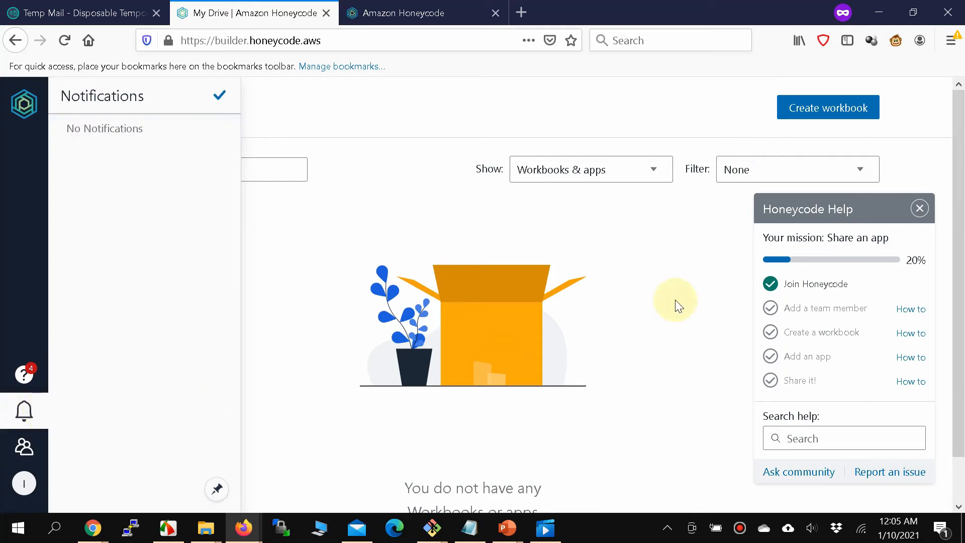
left_click(924, 207)
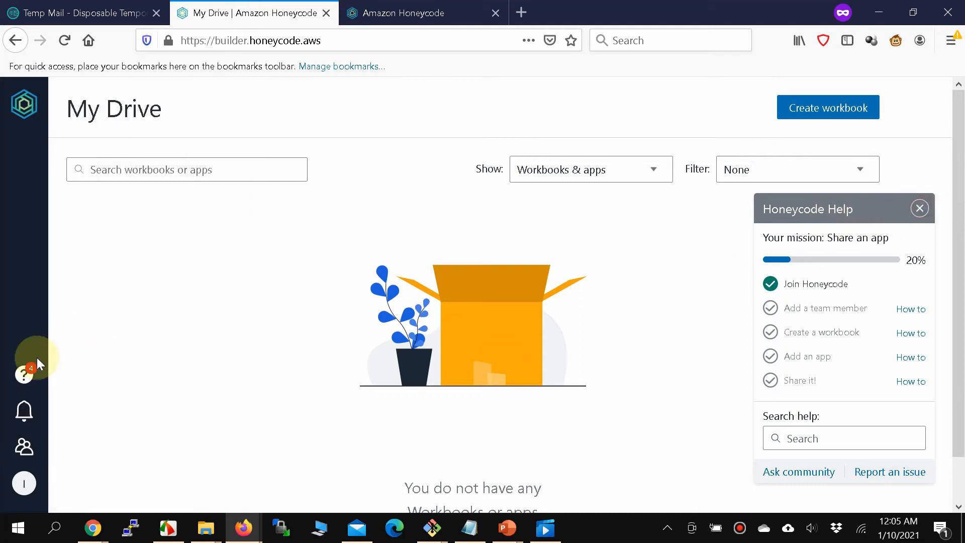
left_click(19, 450)
left_click(19, 451)
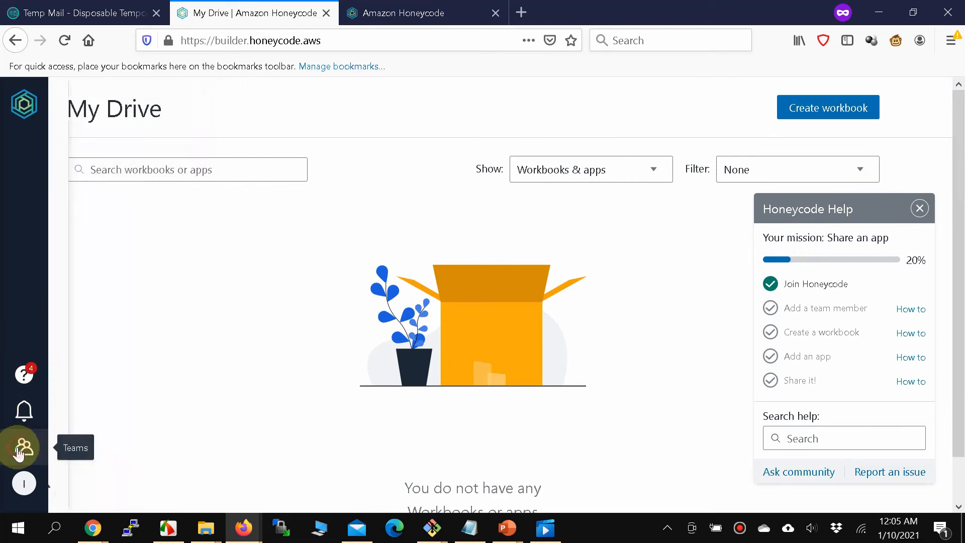
left_click(20, 485)
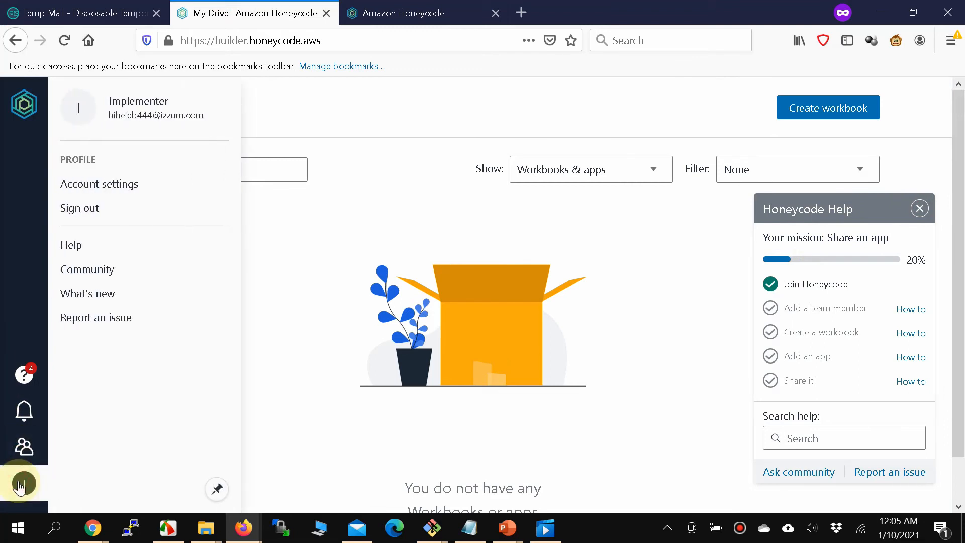
left_click(20, 484)
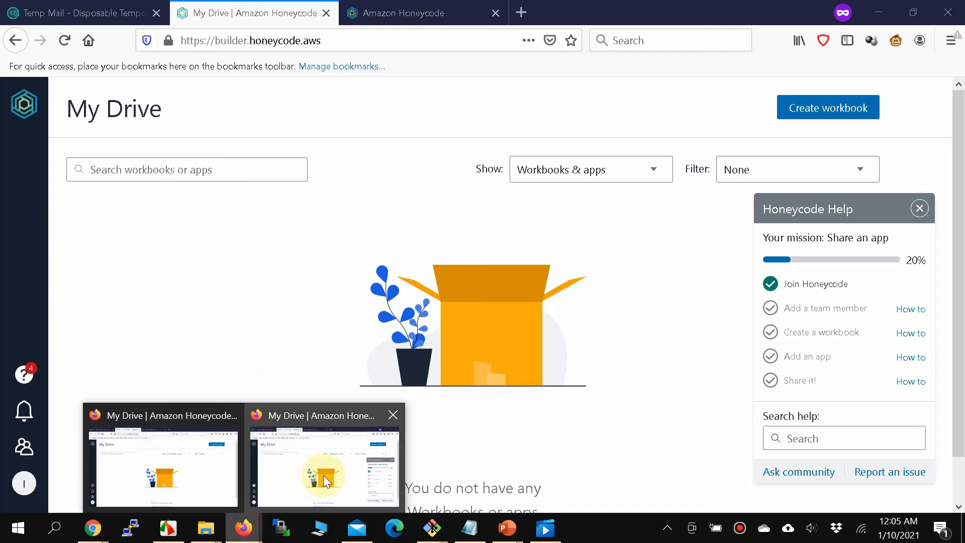
left_click(62, 40)
left_click(75, 12)
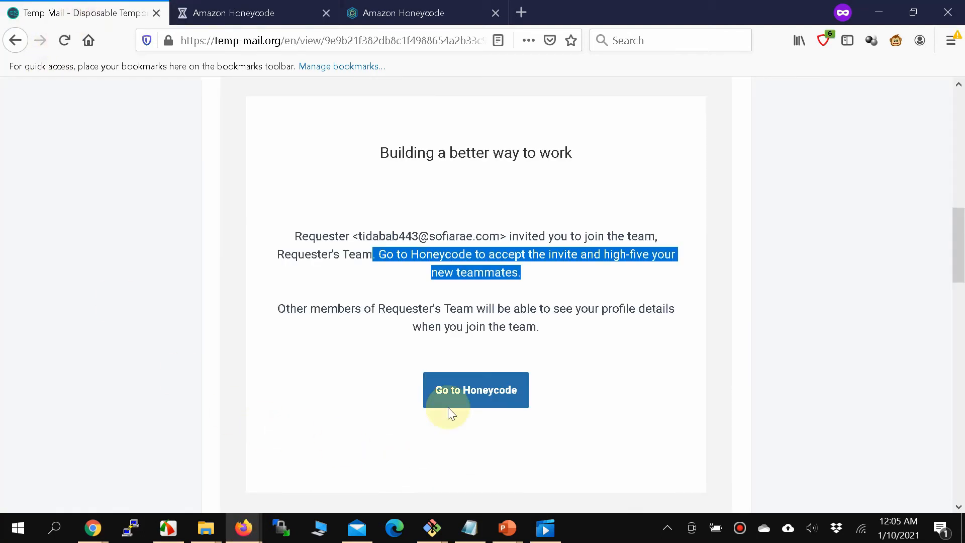
Reopen the Honeycode Notifications invitation from the inbox and scroll down to its accept link.
scroll(381, 336, "up", 8)
left_click(285, 282)
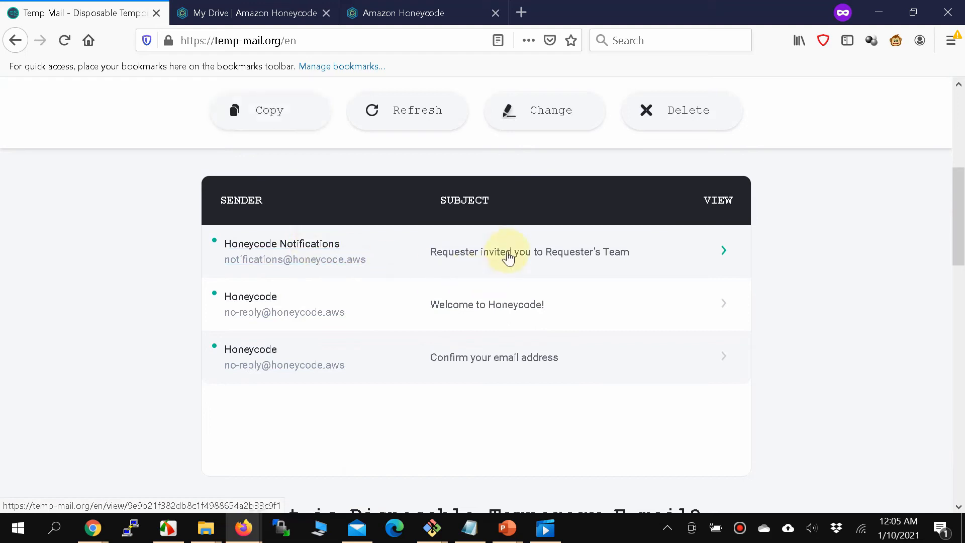
left_click(334, 249)
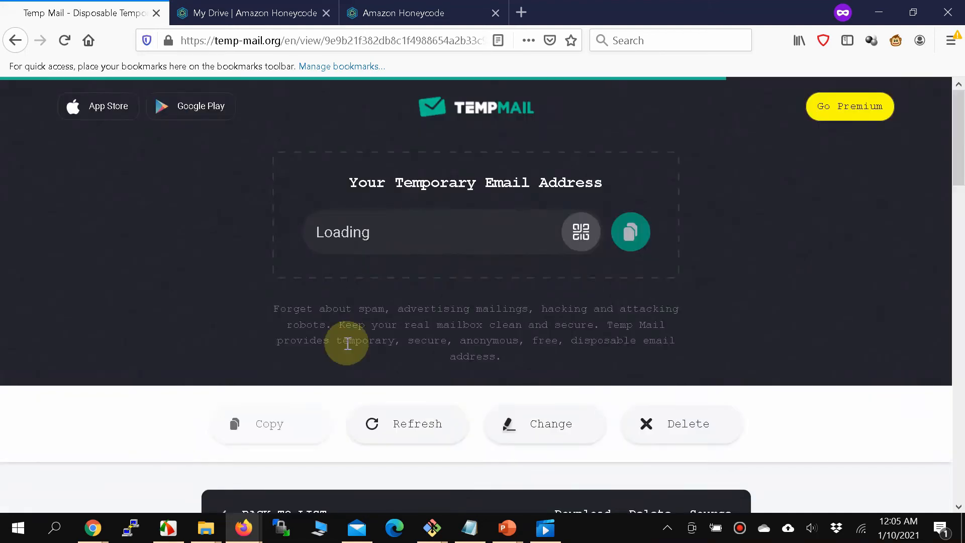
scroll(346, 342, "down", 3)
scroll(350, 348, "down", 3)
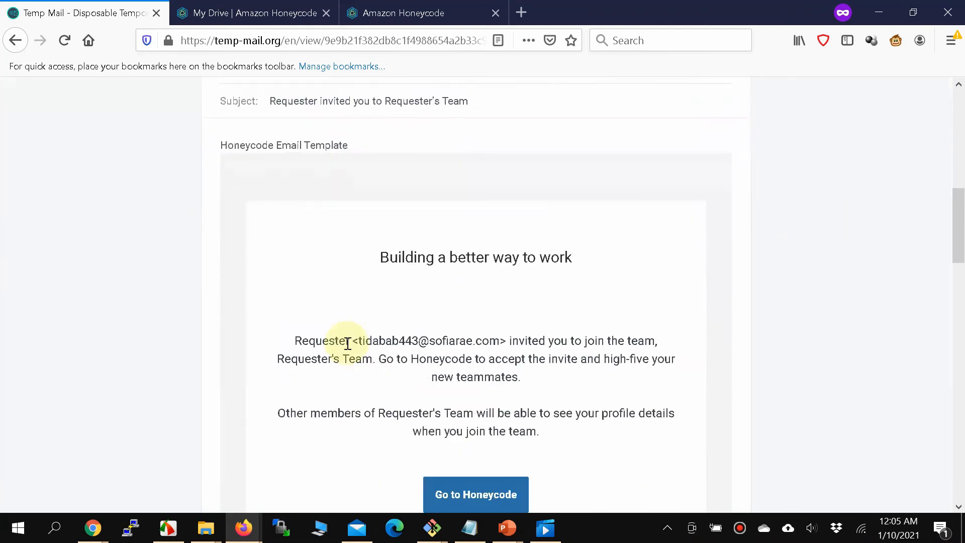
scroll(347, 344, "down", 2)
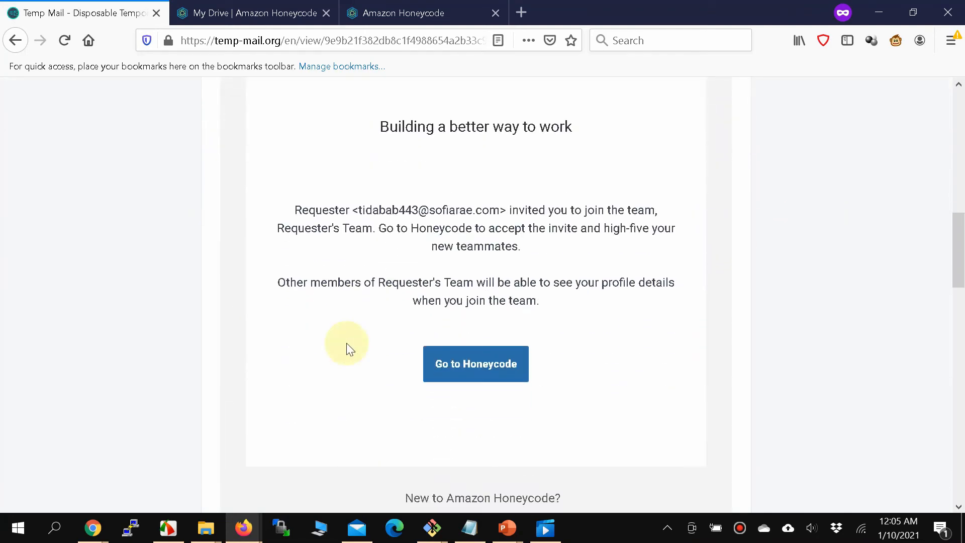
scroll(350, 348, "down", 2)
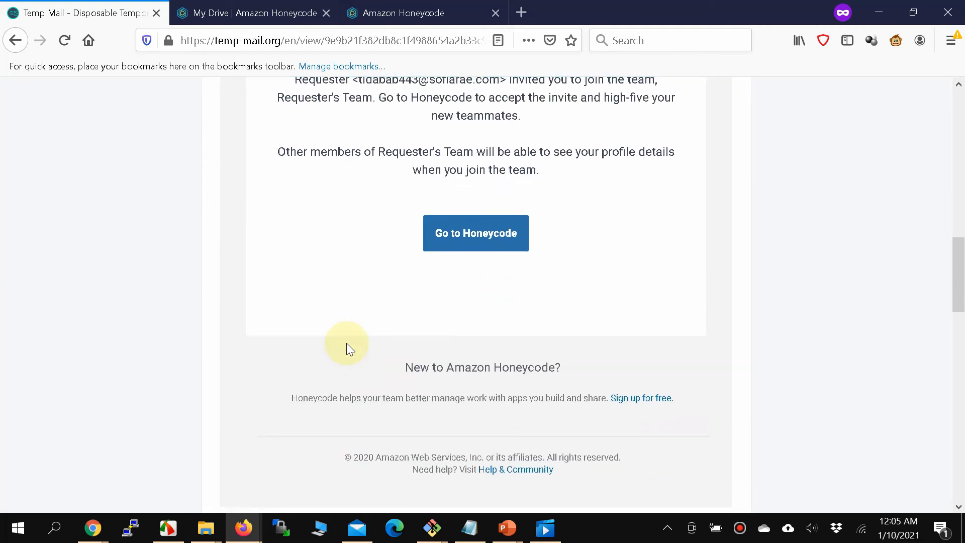
scroll(350, 349, "down", 3)
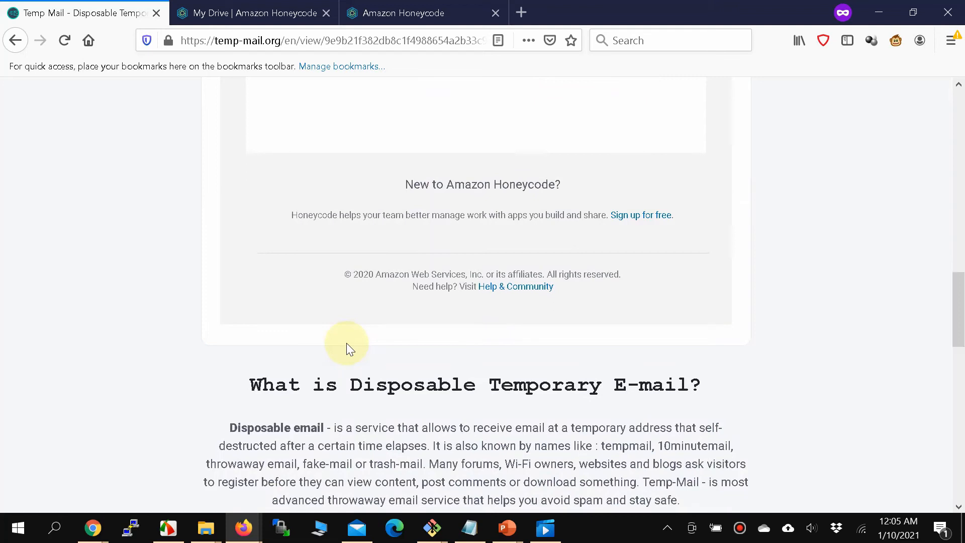
scroll(346, 343, "down", 3)
scroll(347, 344, "up", 9)
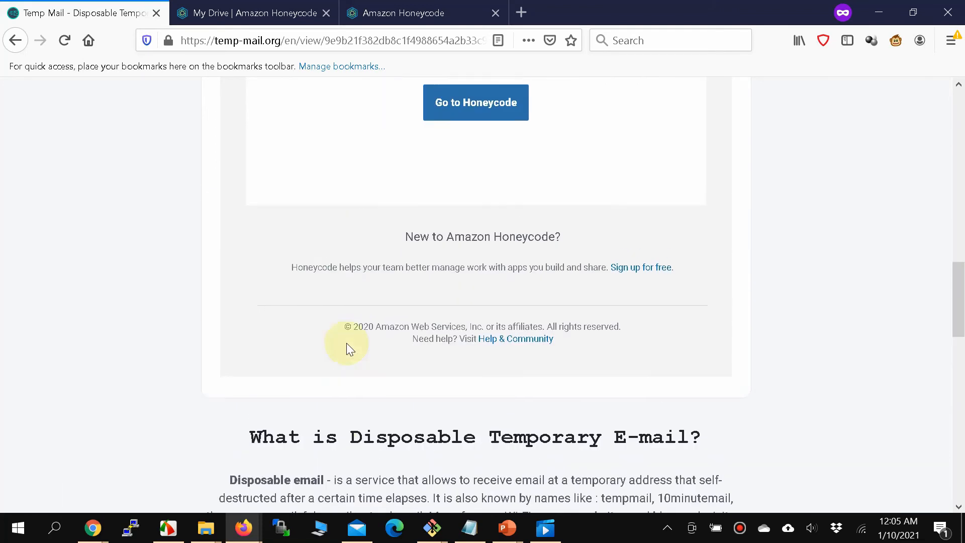
Reload Honeycode's My Drive page and dismiss the complete-your-profile prompt.
left_click(272, 19)
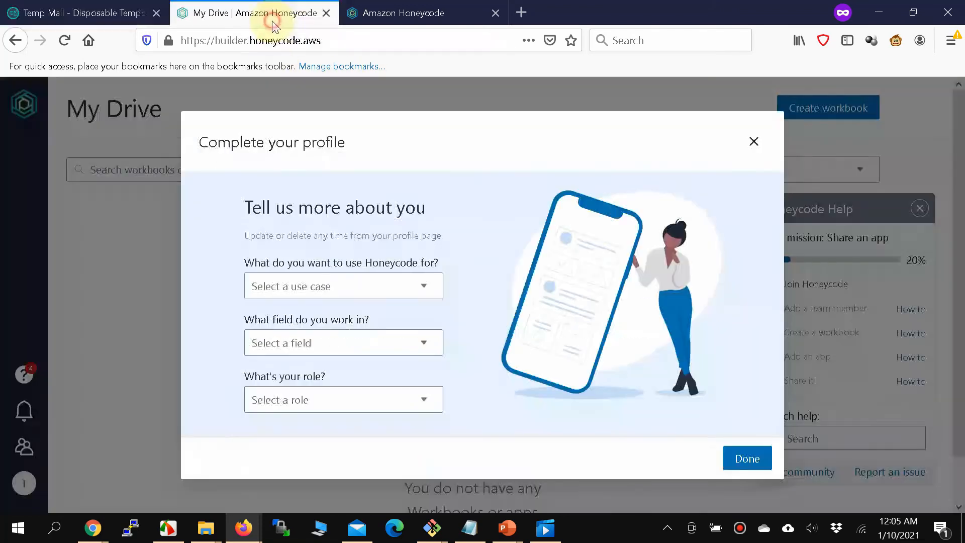
left_click(753, 142)
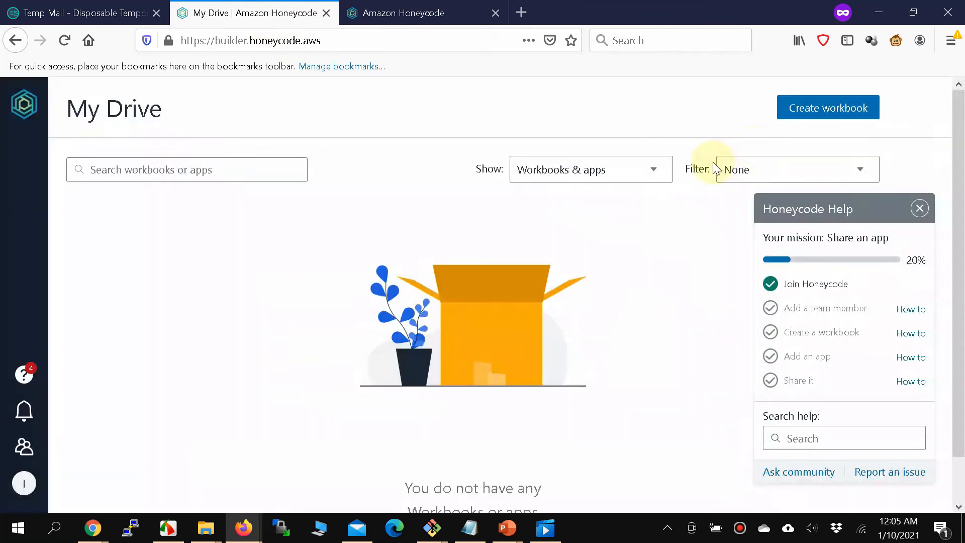
left_click(64, 42)
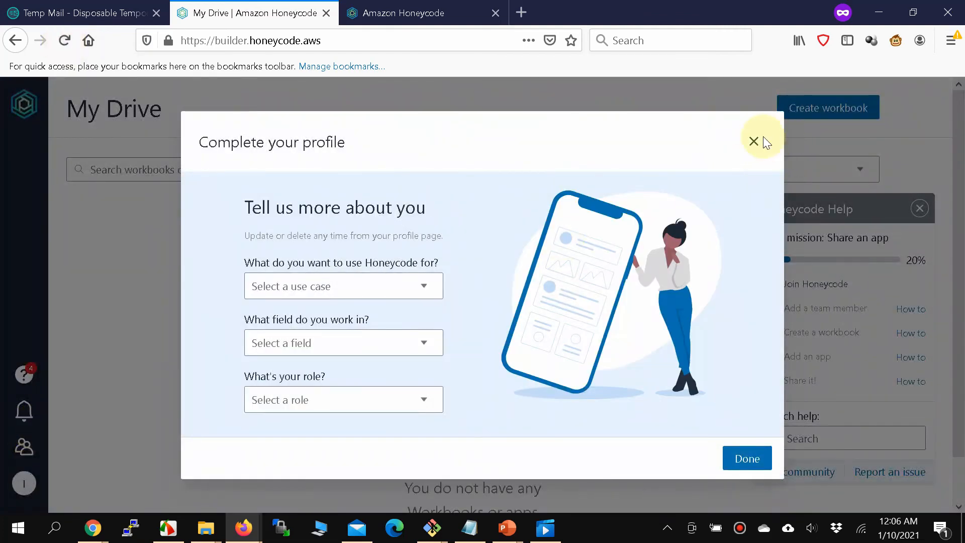
left_click(757, 139)
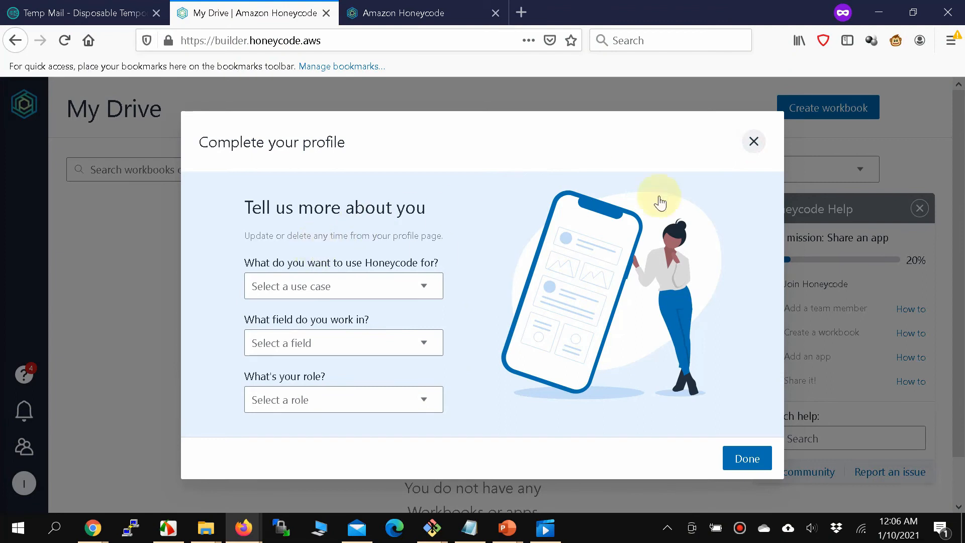
left_click(757, 143)
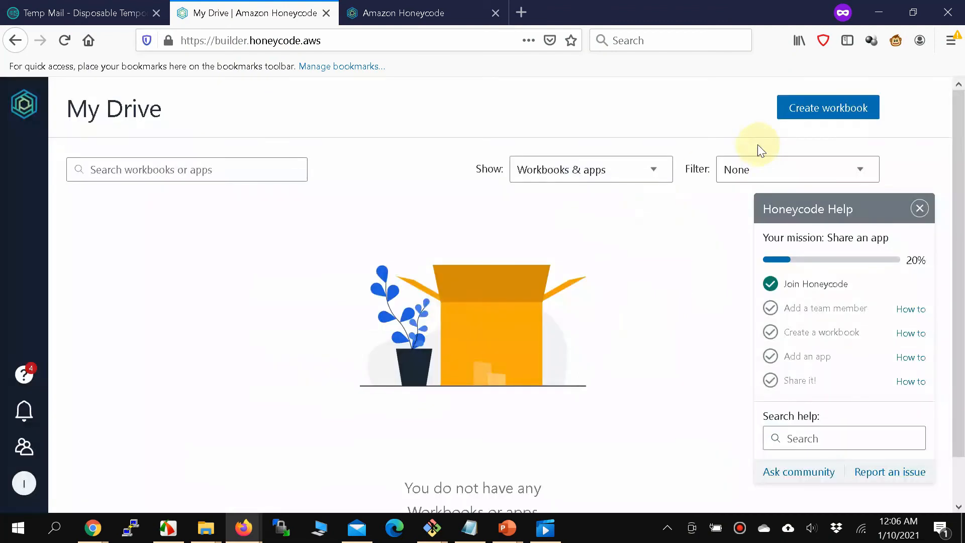
Open the Implementer's Team page and close the Invite & share tip, Help panel and reminder.
left_click(22, 425)
left_click(21, 443)
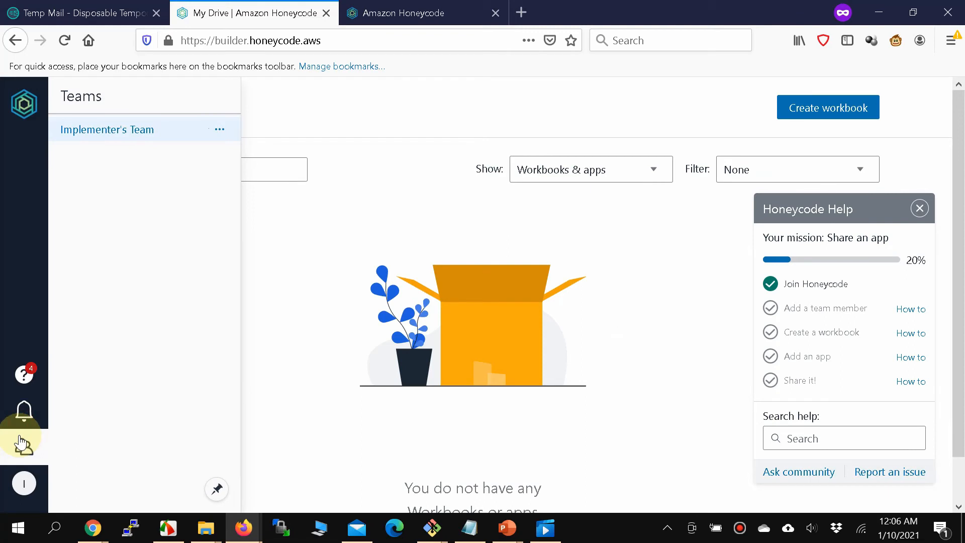
left_click(21, 443)
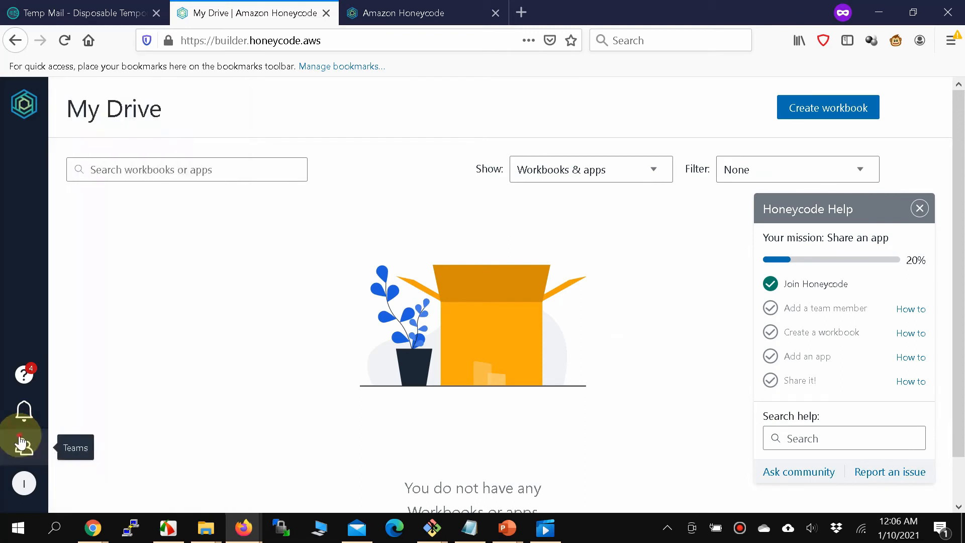
left_click(21, 444)
left_click(137, 138)
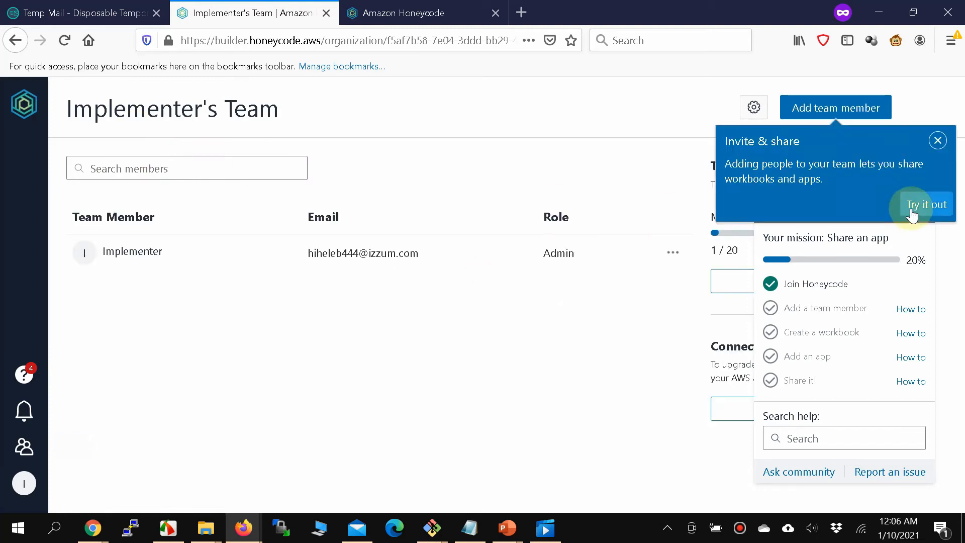
left_click(938, 141)
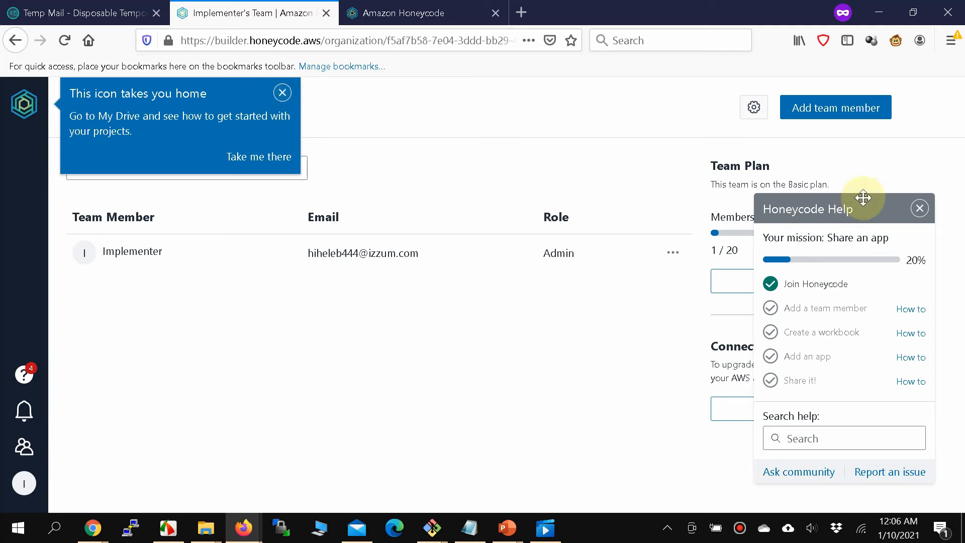
left_click(920, 210)
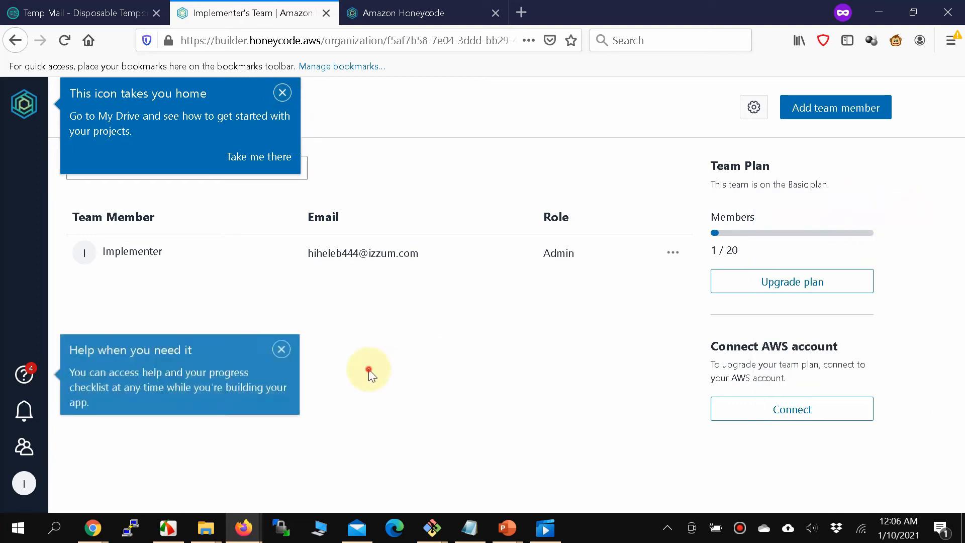
left_click(282, 95)
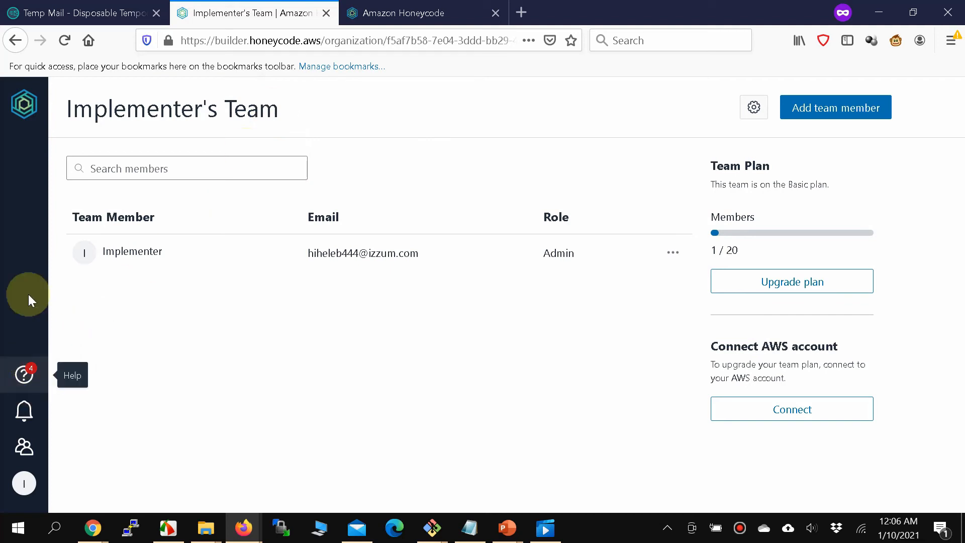
Confirm no new notifications have arrived and reload the team page.
left_click(25, 419)
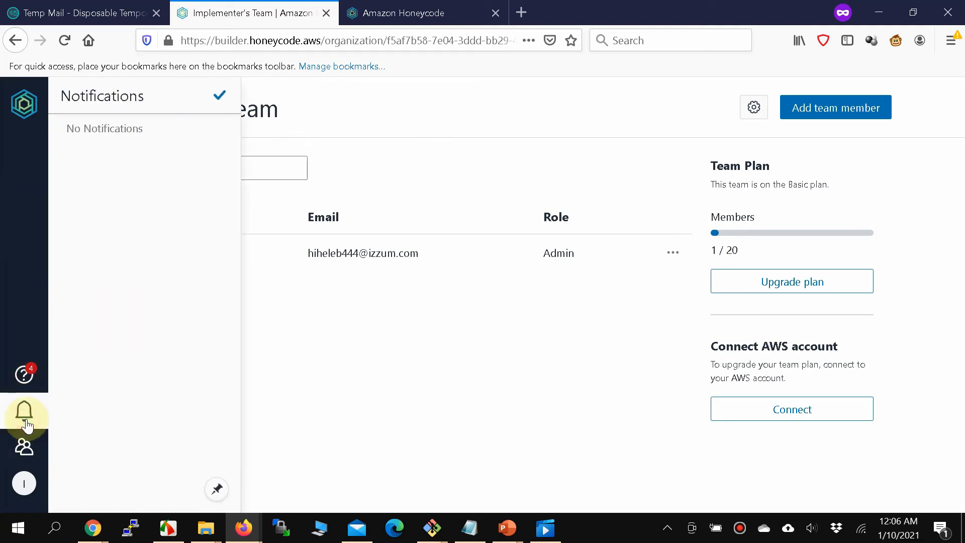
left_click(333, 384)
left_click(65, 40)
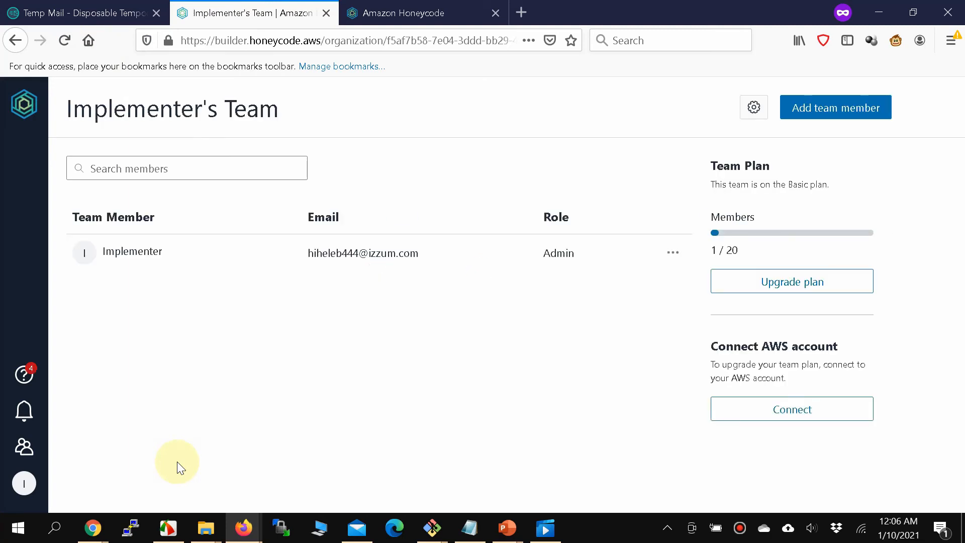
left_click(232, 448)
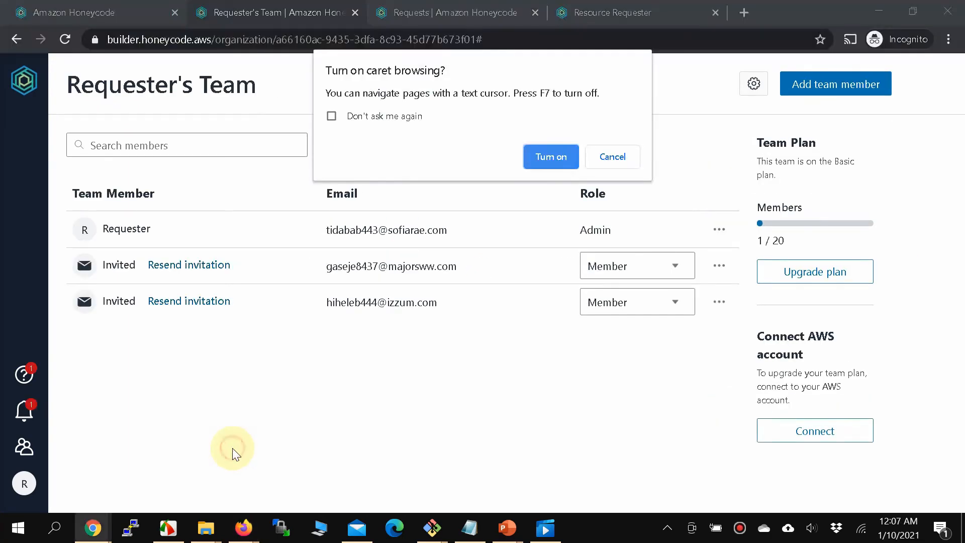
left_click(626, 162)
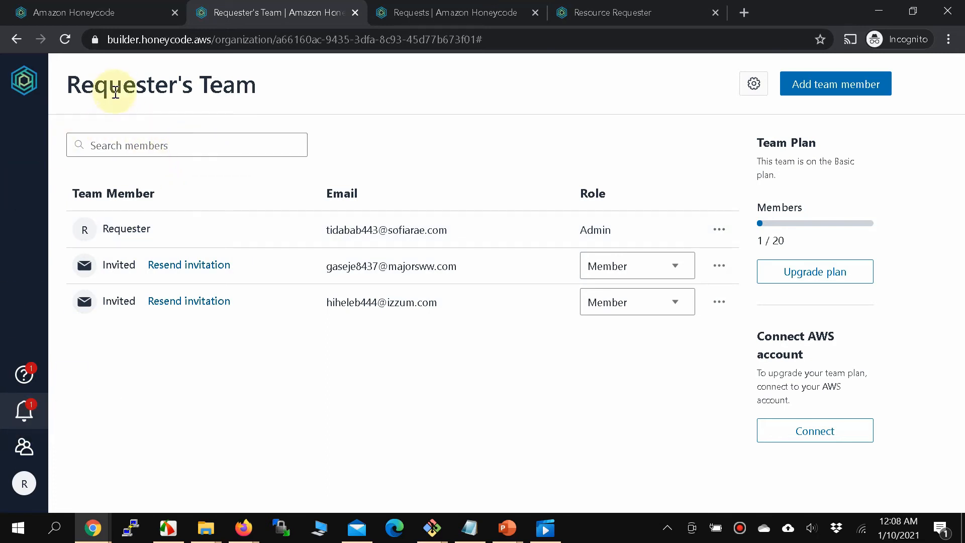
left_click(25, 411)
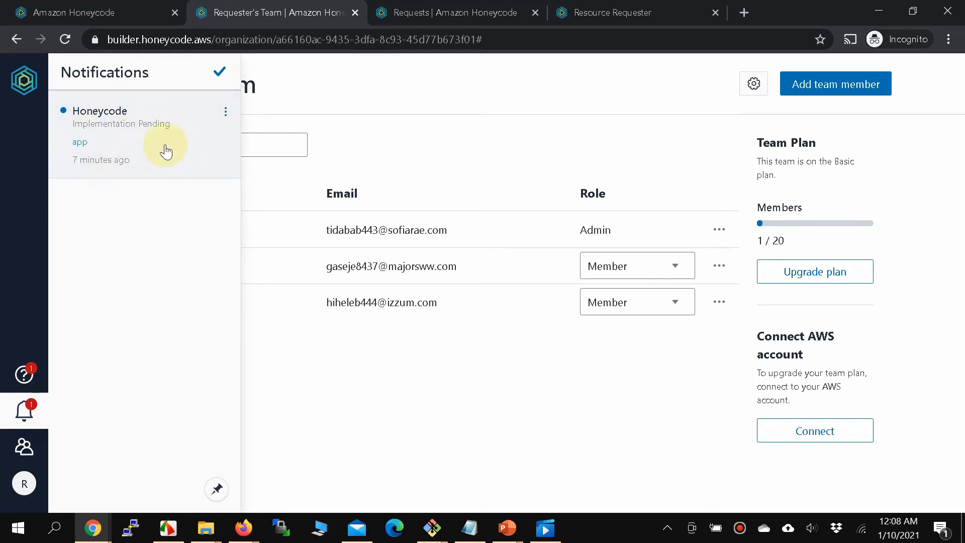
left_click(291, 376)
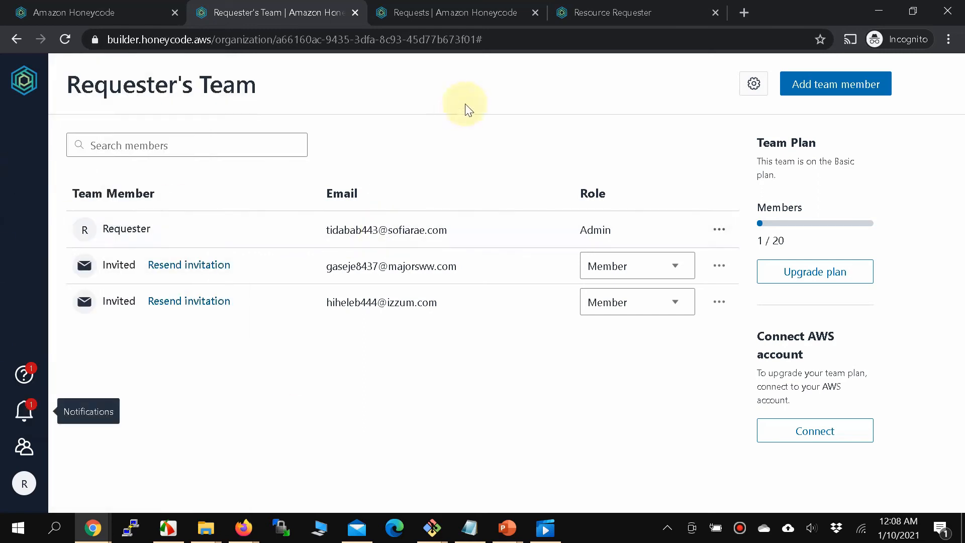
left_click(611, 13)
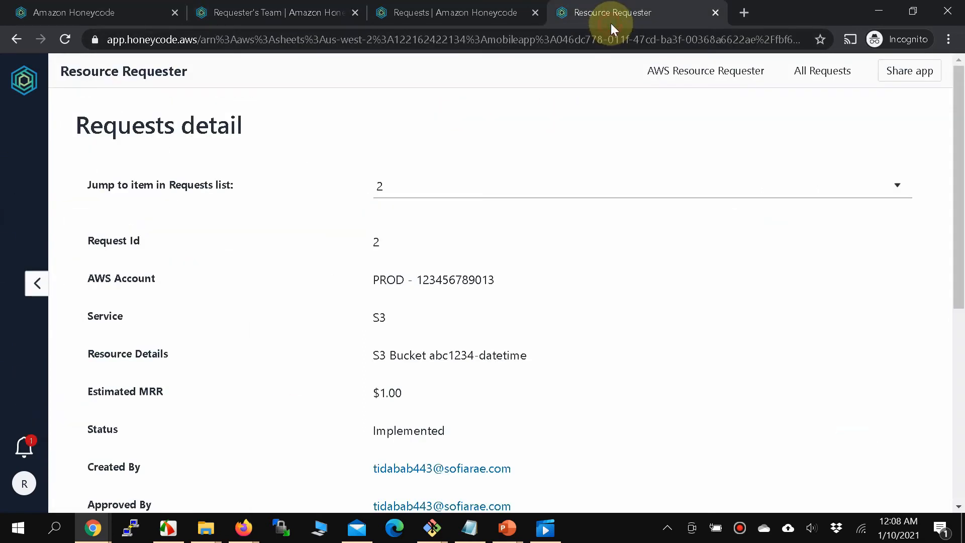
left_click(447, 19)
left_click(274, 16)
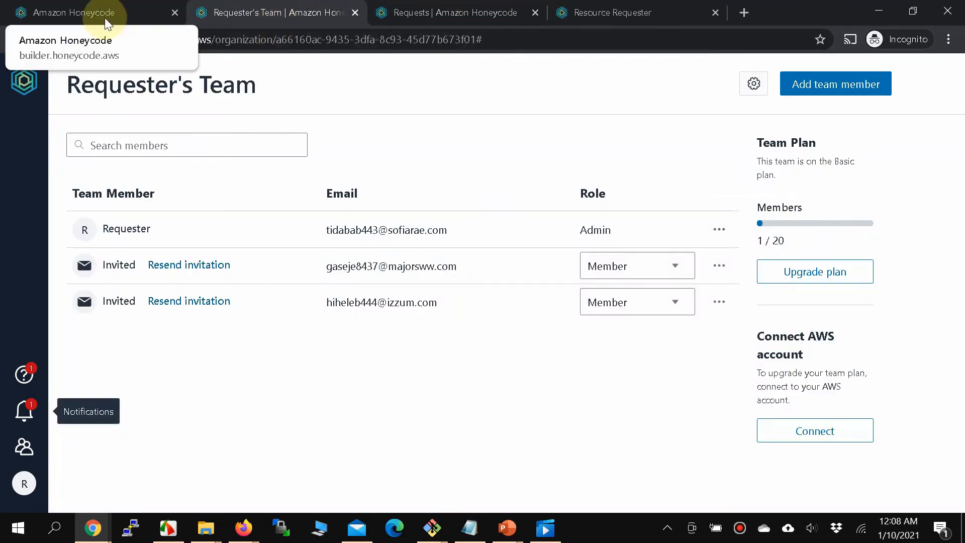
Open the Resource Requester app in the builder from My Drive.
left_click(20, 99)
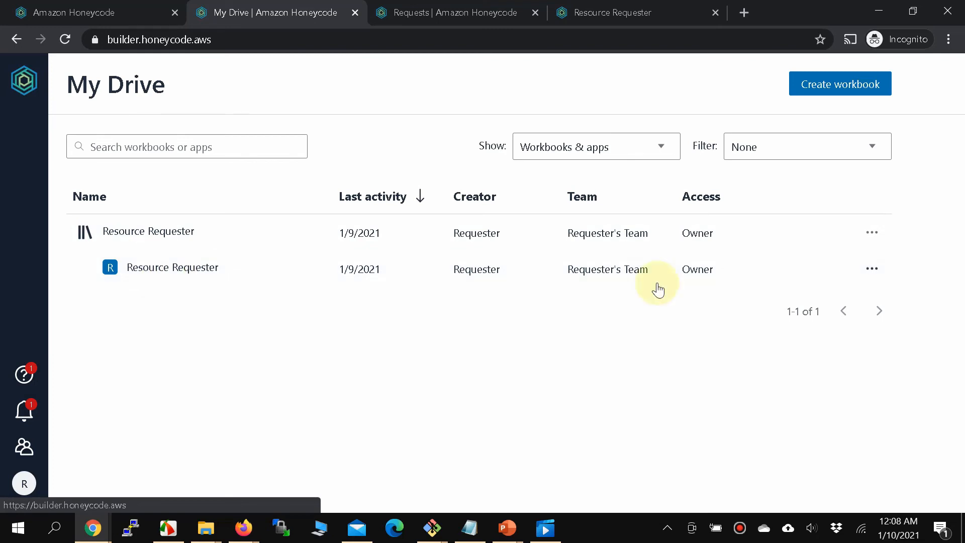
mouse_move(842, 275)
left_click(872, 268)
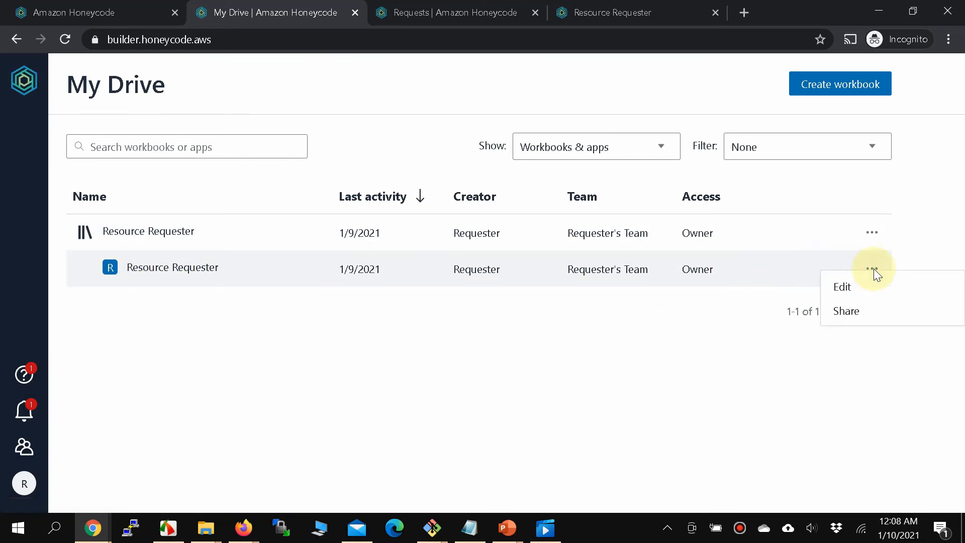
left_click(859, 288)
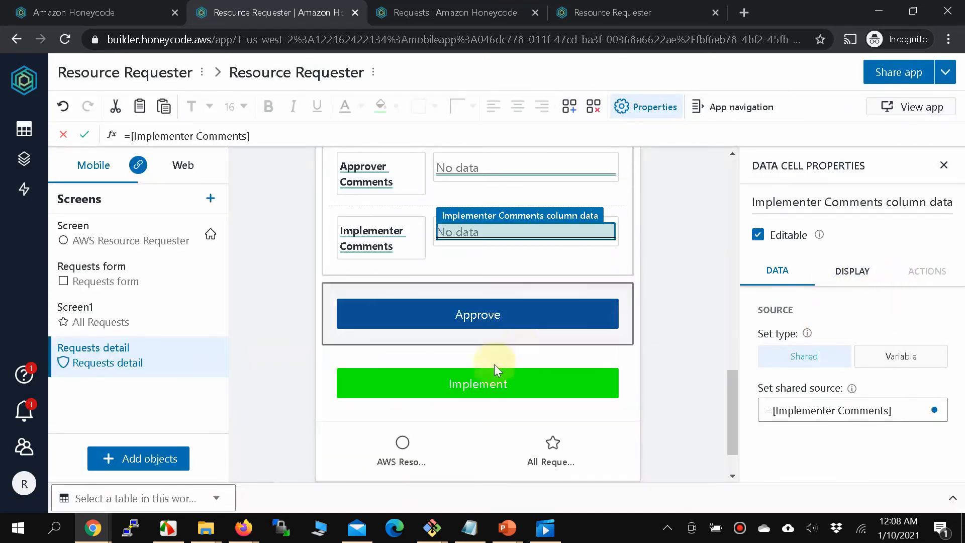
In the Implement button's automation, change the email subject to 'Implementation Done'.
left_click(490, 383)
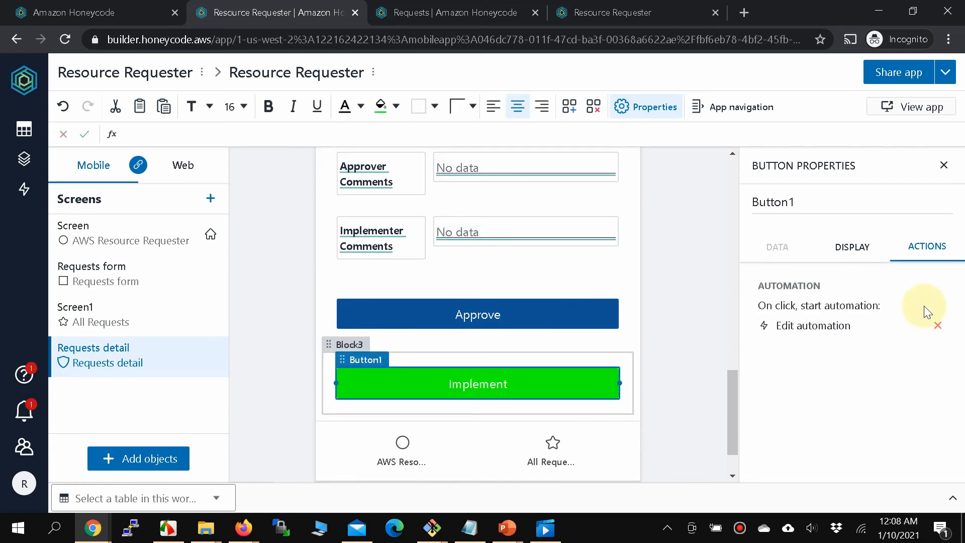
left_click(803, 326)
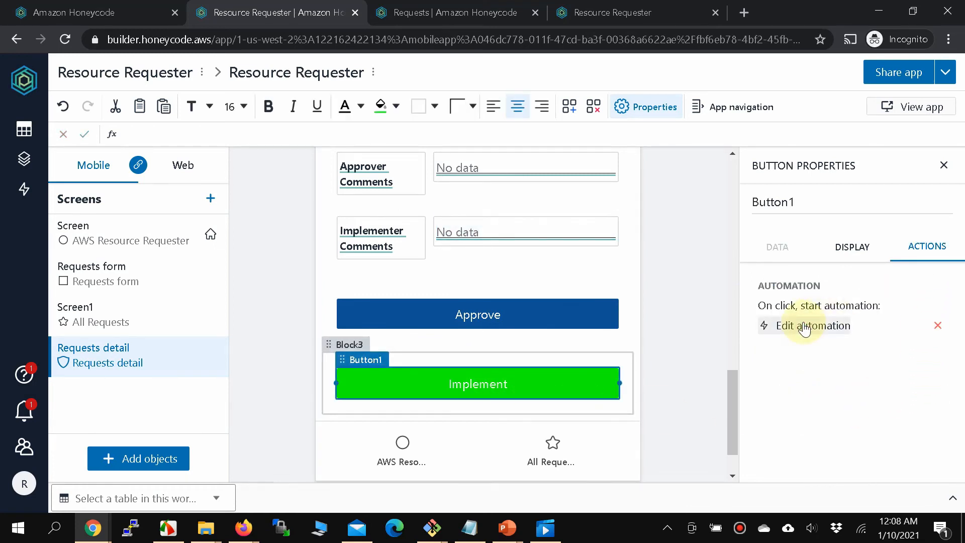
scroll(804, 327, "down", 8)
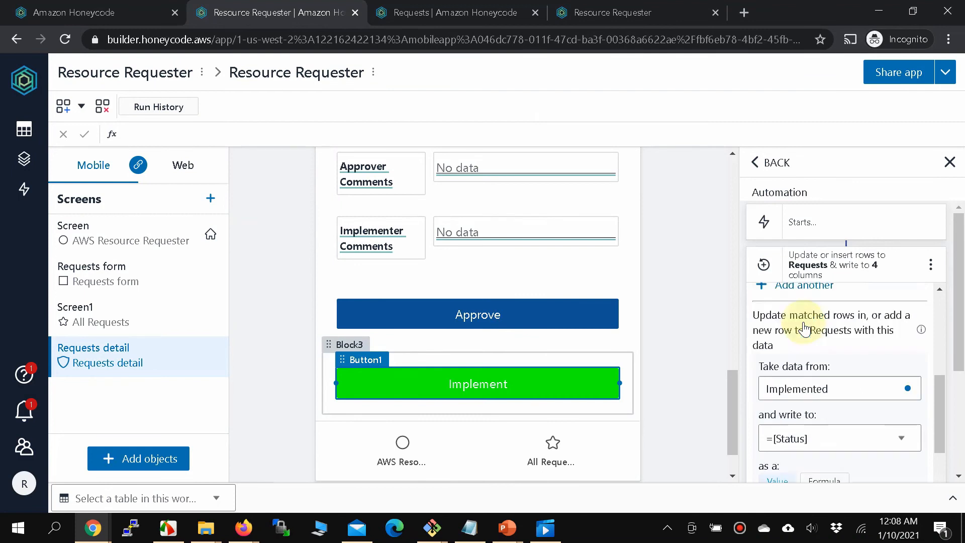
scroll(802, 412, "down", 5)
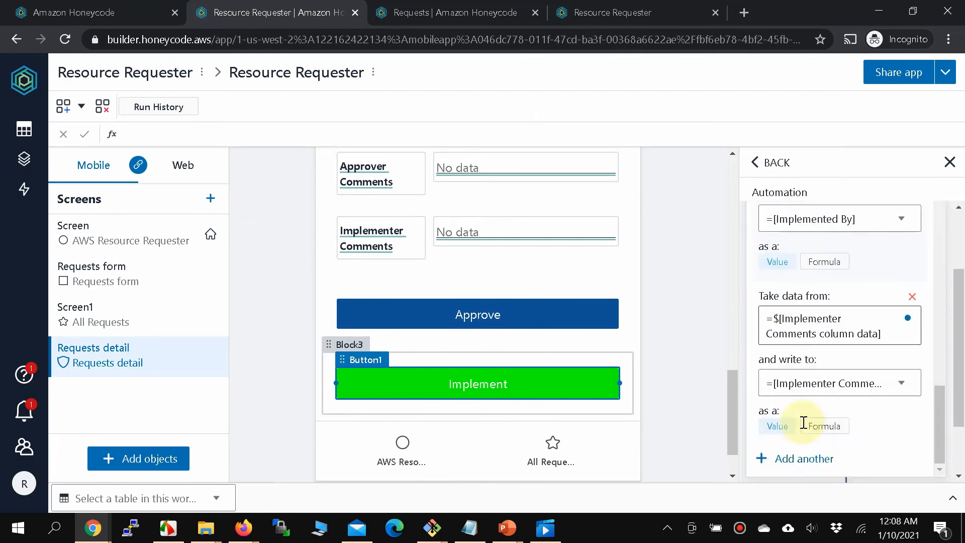
left_click(804, 425)
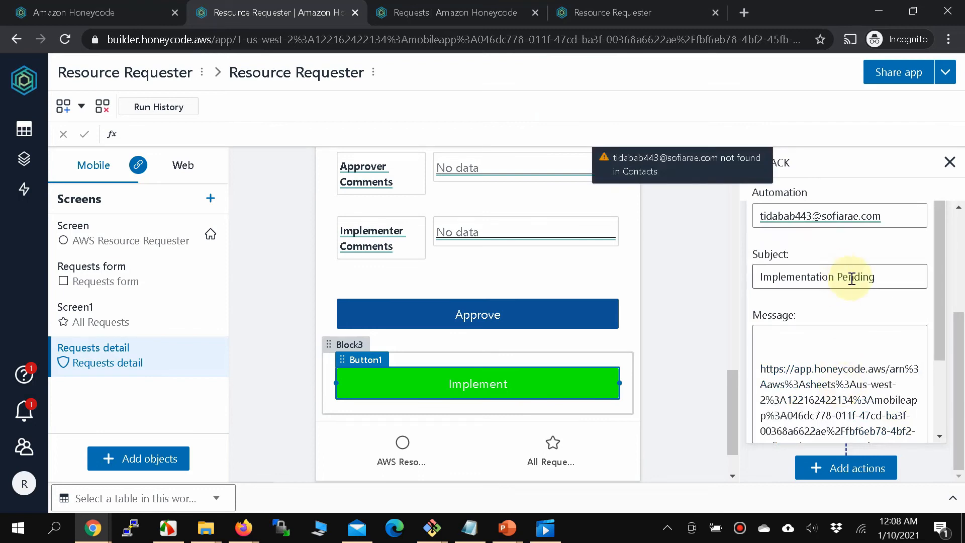
double_click(851, 278)
type("Don")
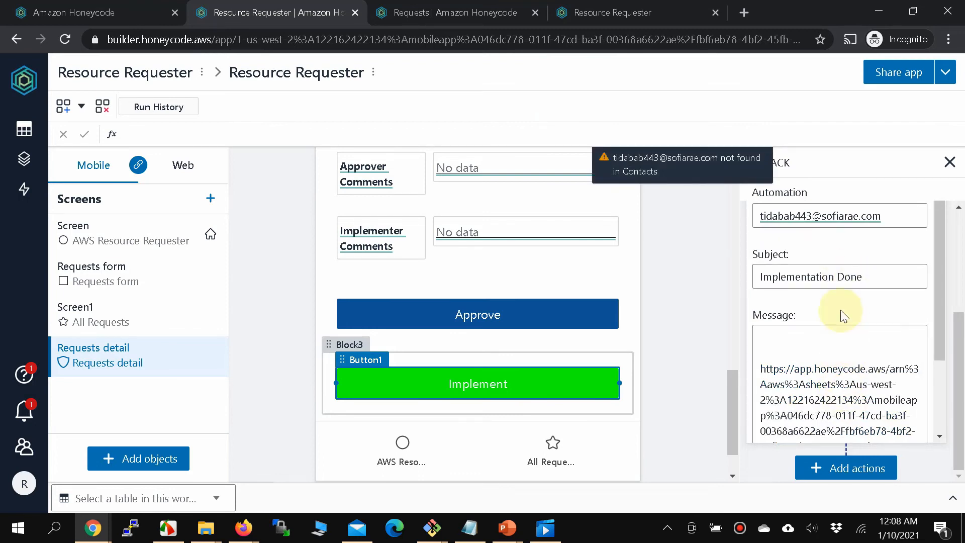
scroll(836, 322, "down", 2)
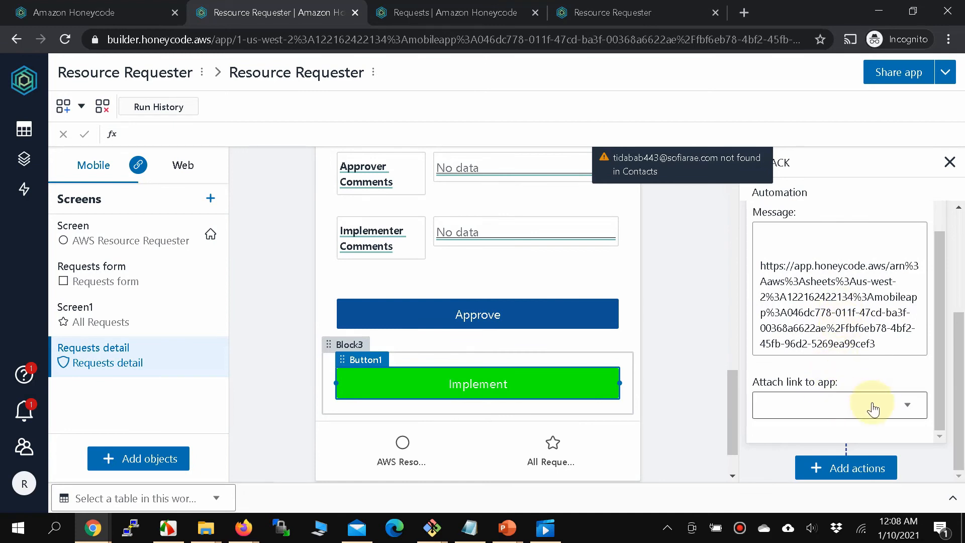
scroll(855, 382, "up", 2)
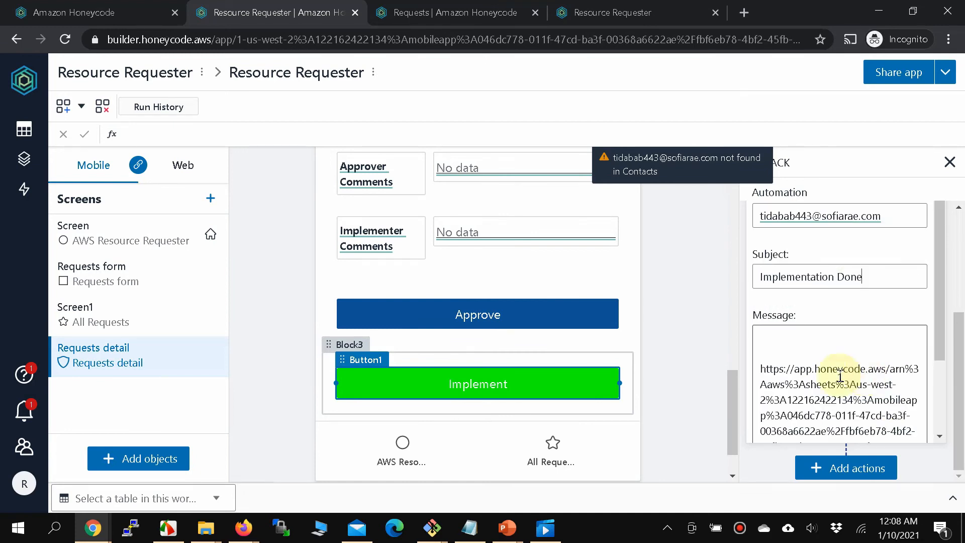
left_click(695, 330)
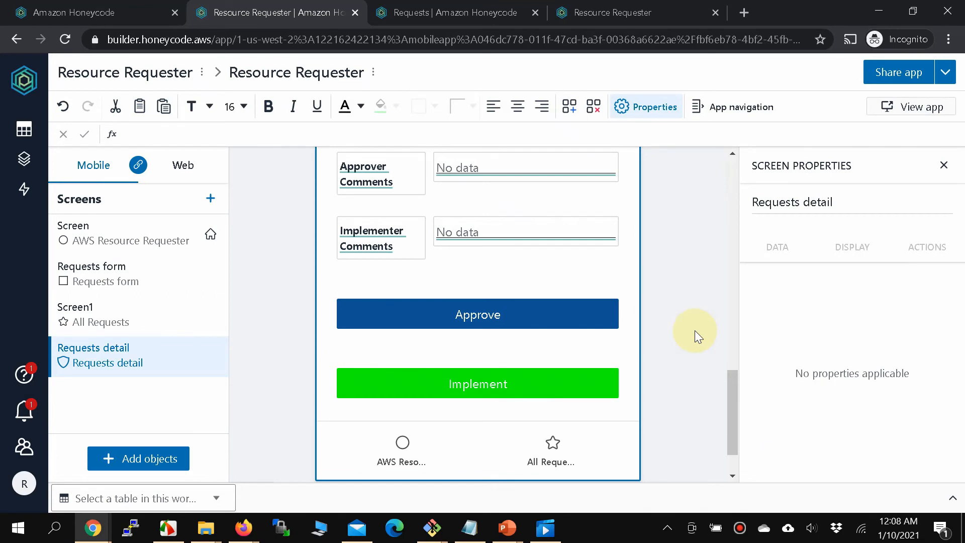
Open request 1's detail page from All Requests in the running Resource Requester app.
left_click(487, 23)
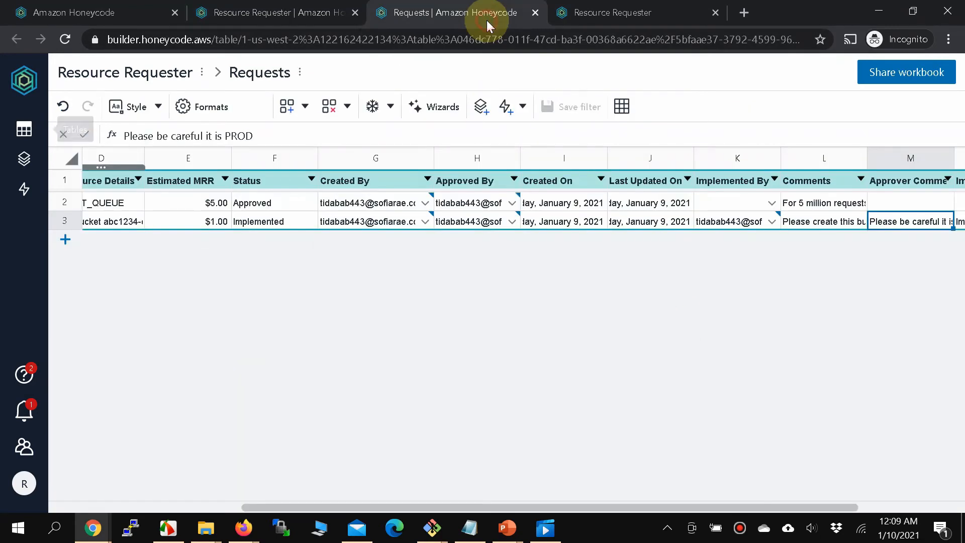
left_click(607, 20)
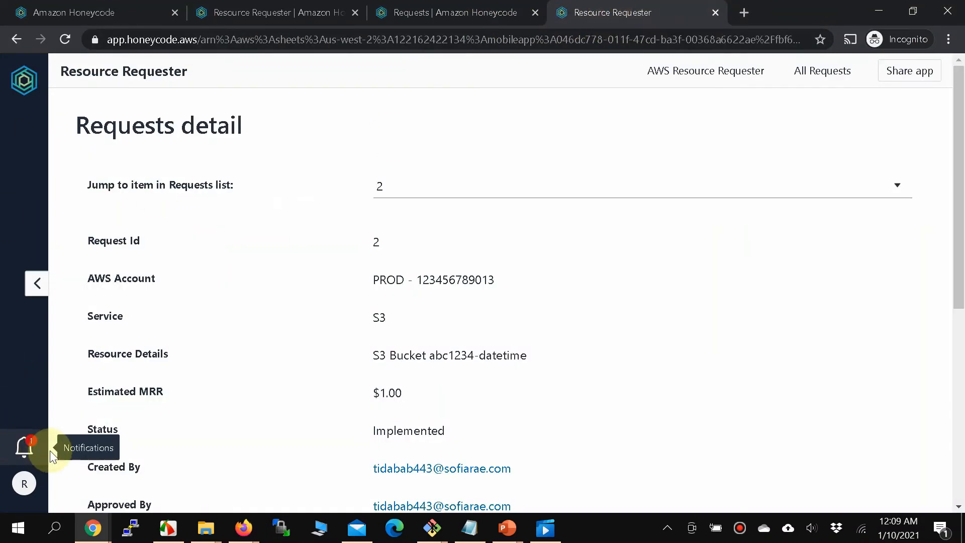
left_click(777, 180)
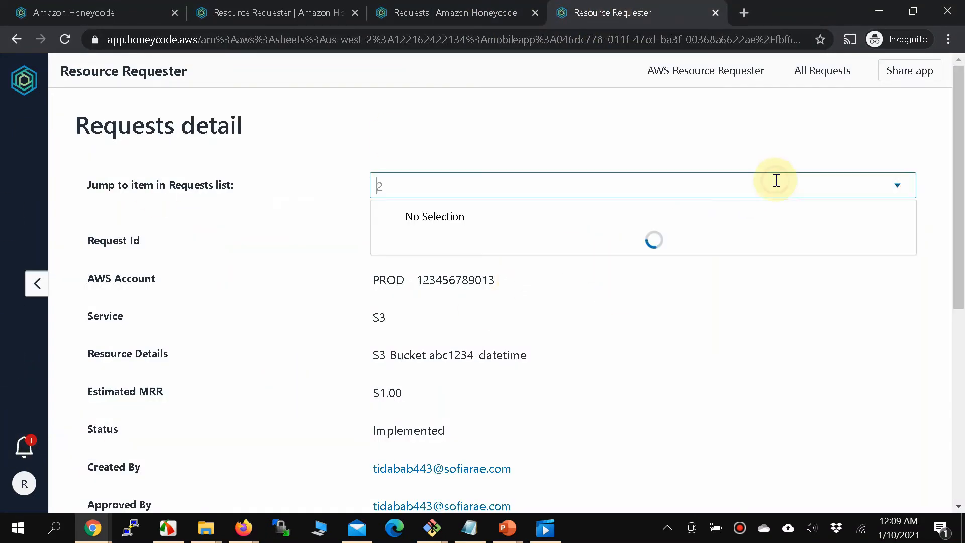
left_click(724, 70)
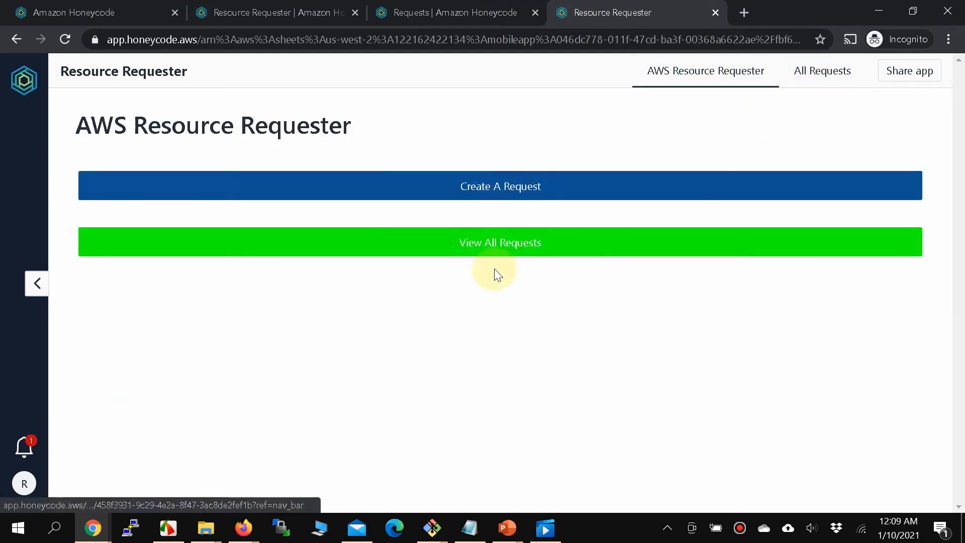
left_click(494, 249)
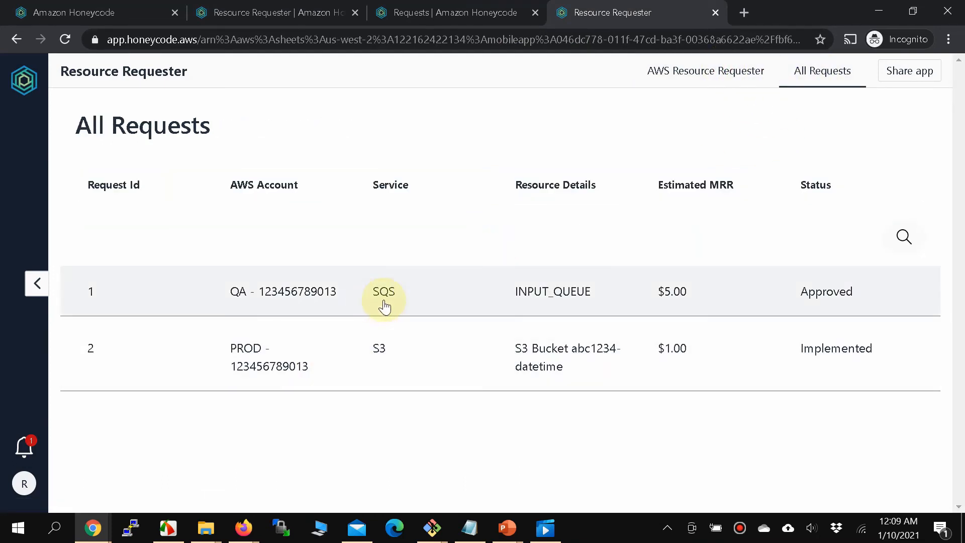
left_click(818, 301)
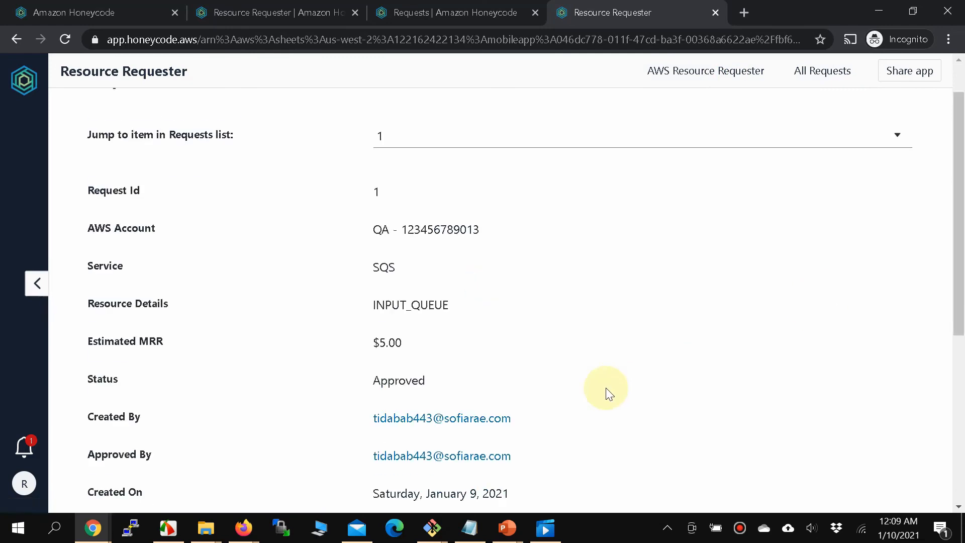
scroll(609, 393, "down", 6)
Enter the implementer comment 'done' and mark request 1 as implemented.
left_click(460, 378)
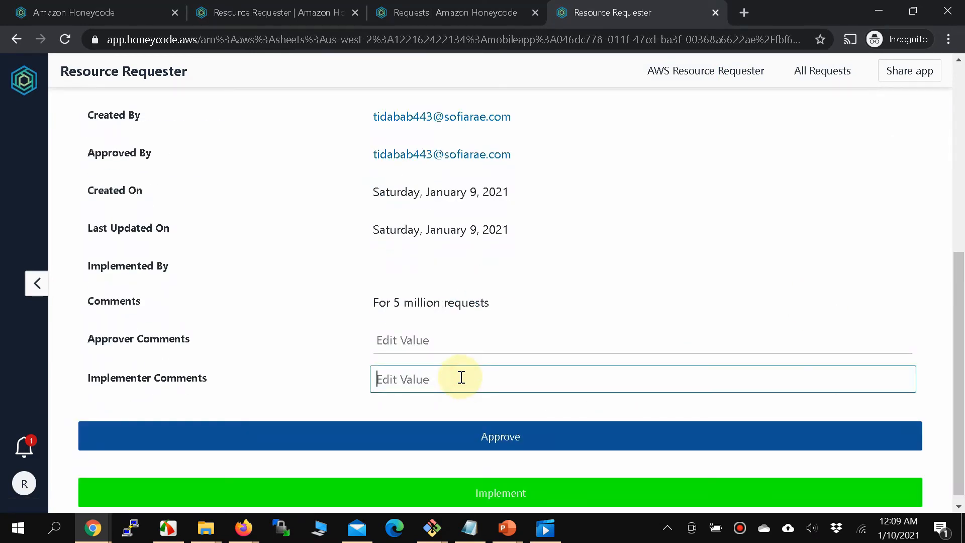
type("done")
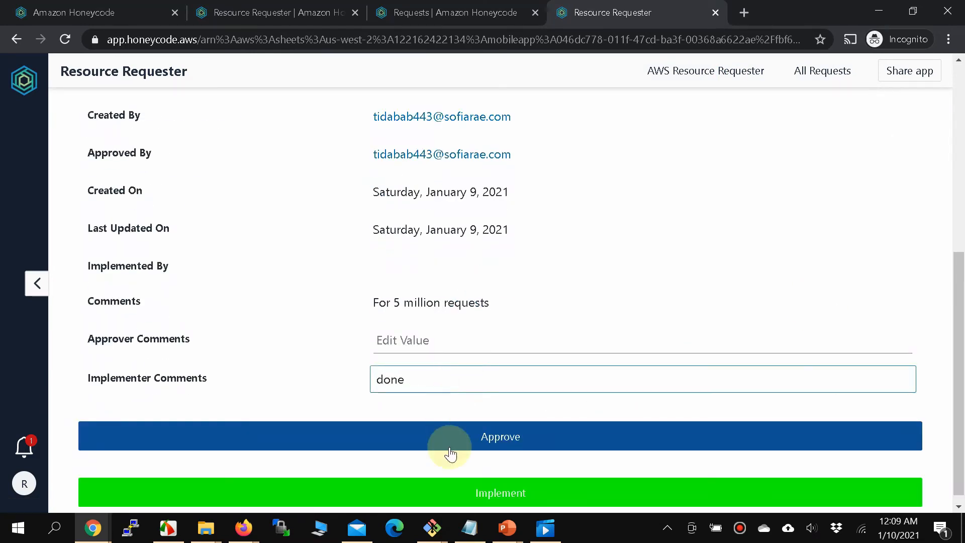
left_click(453, 493)
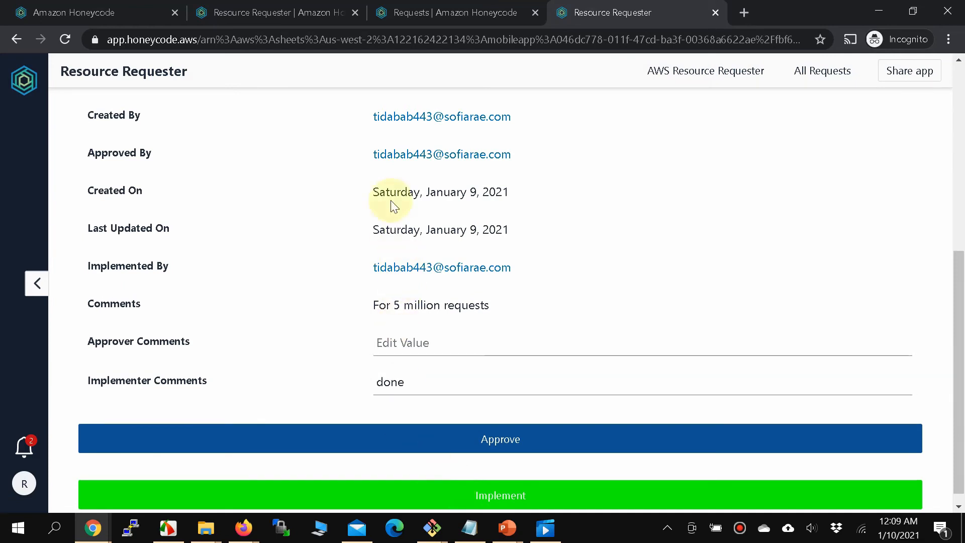
scroll(402, 186, "up", 2)
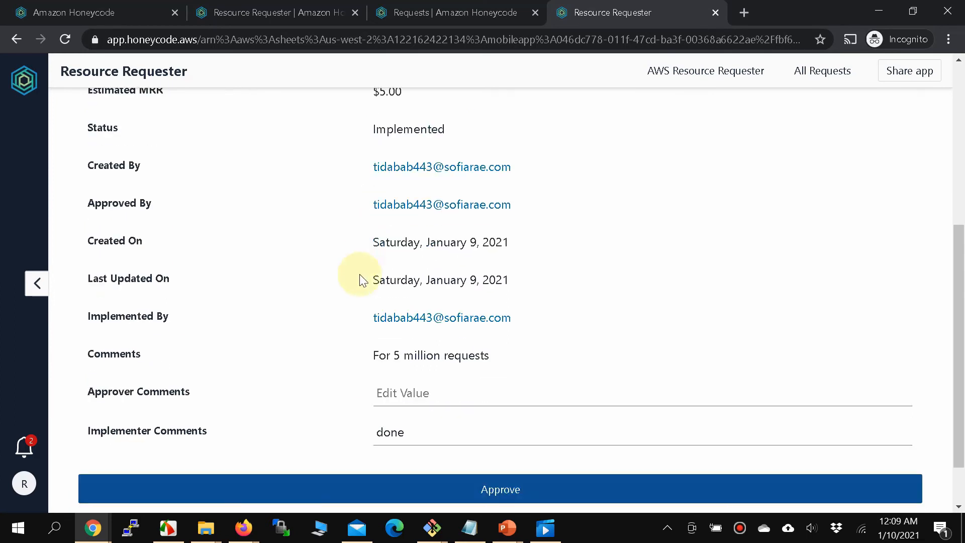
scroll(357, 276, "down", 2)
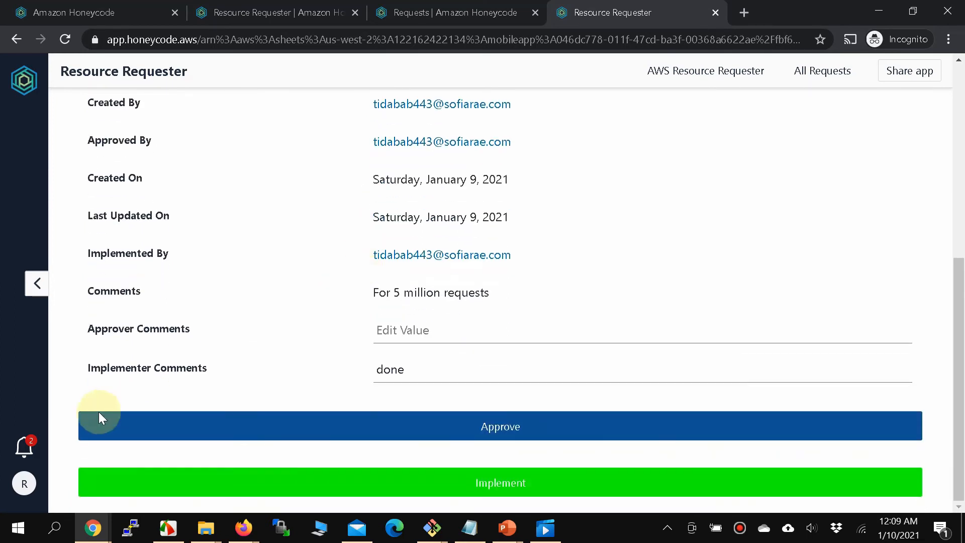
View the Implementation Done notification, then return to the Honeycode home page.
left_click(18, 453)
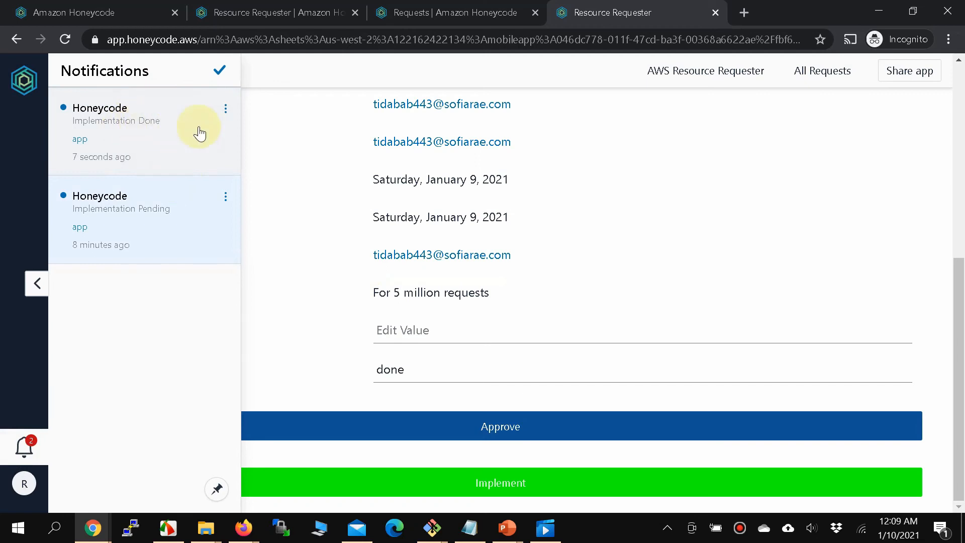
left_click(623, 265)
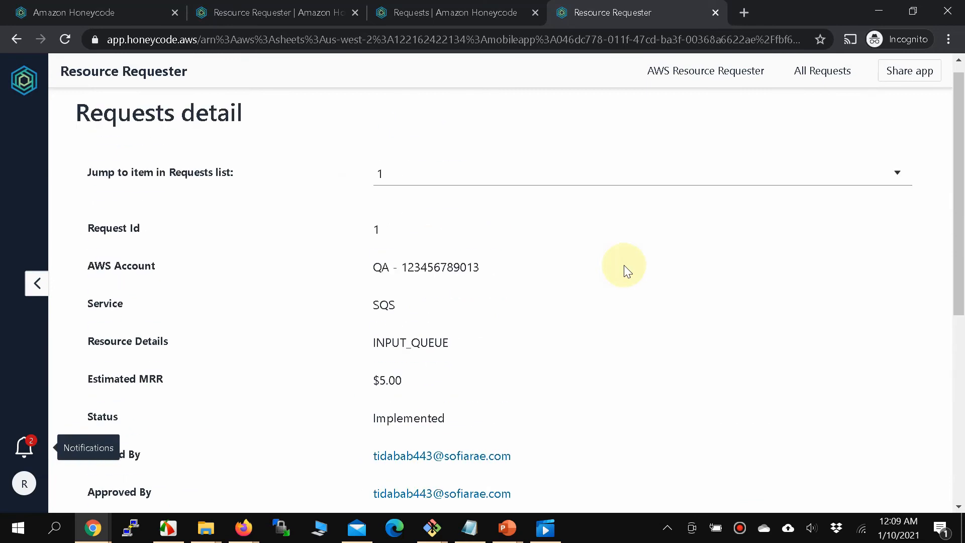
left_click(8, 98)
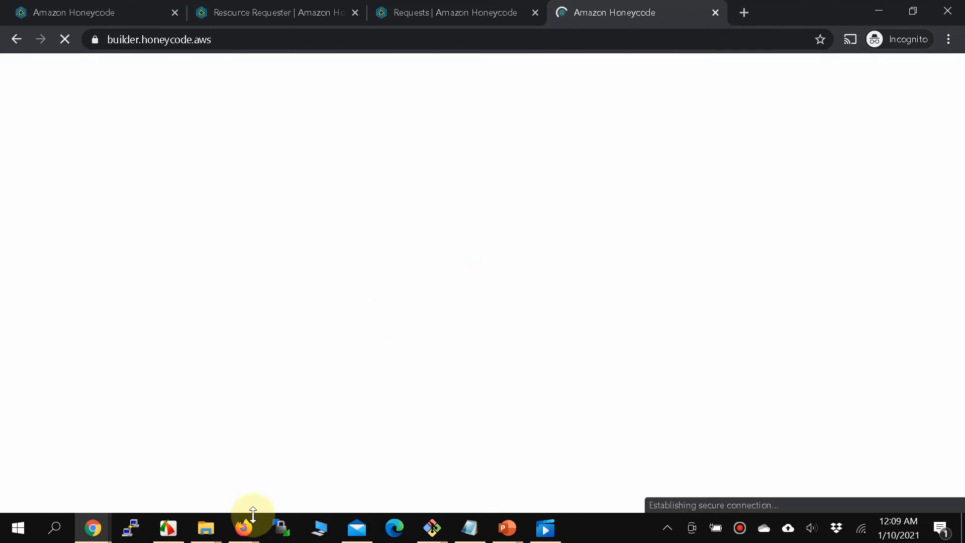
Confirm the implementer's notifications list is empty in the My Drive window.
mouse_move(245, 525)
left_click(218, 490)
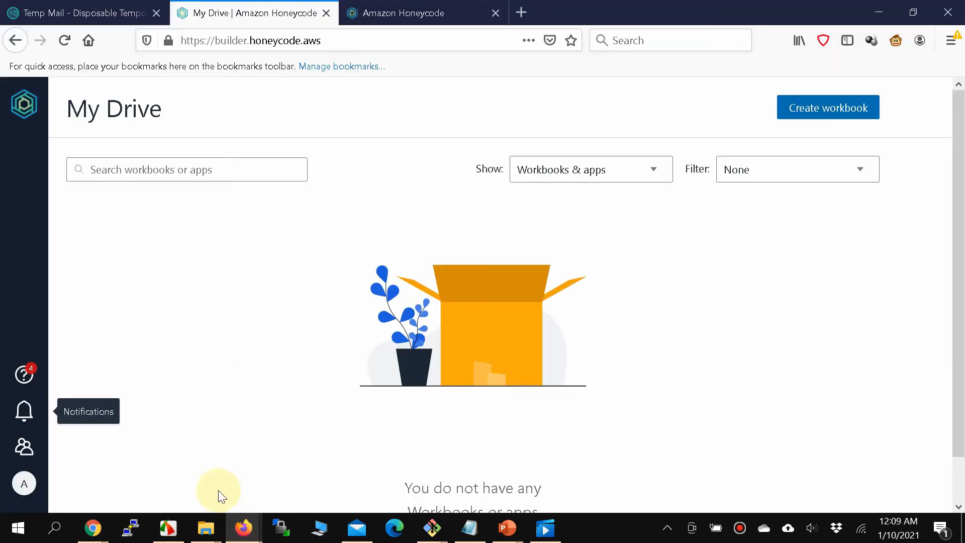
left_click(15, 412)
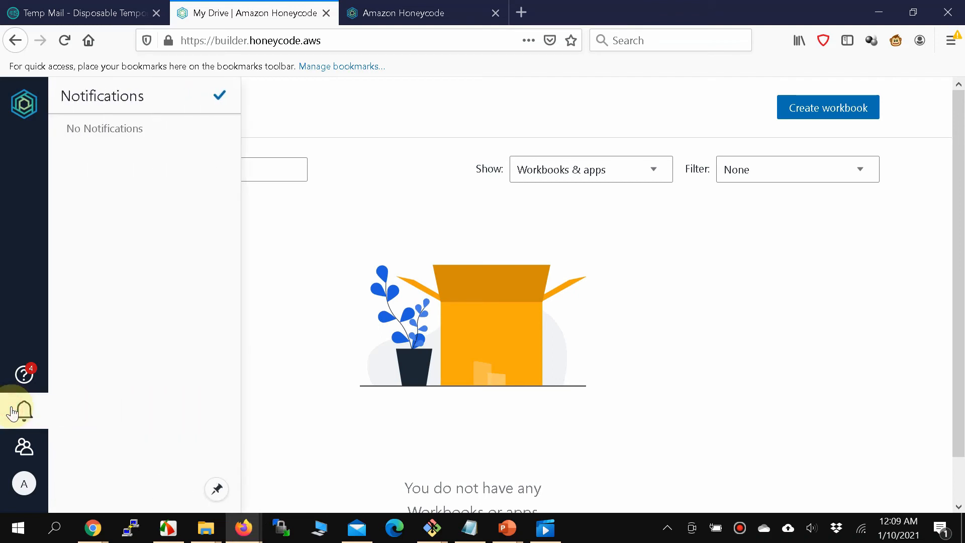
left_click(13, 412)
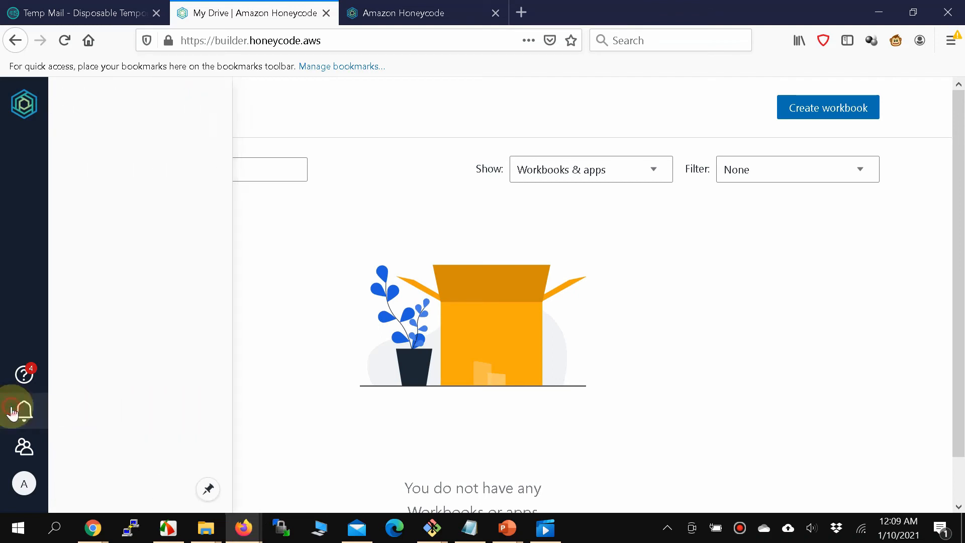
left_click(13, 412)
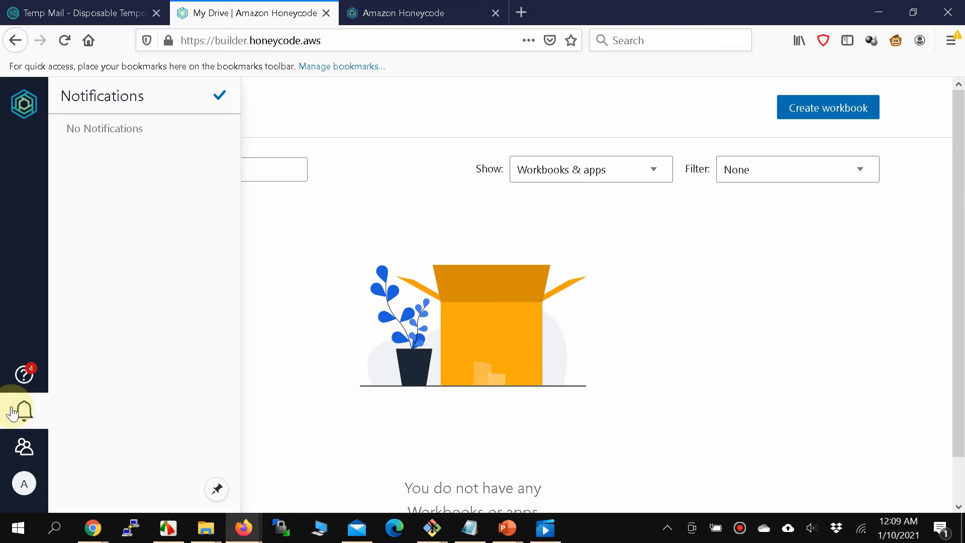
left_click(13, 412)
left_click(13, 413)
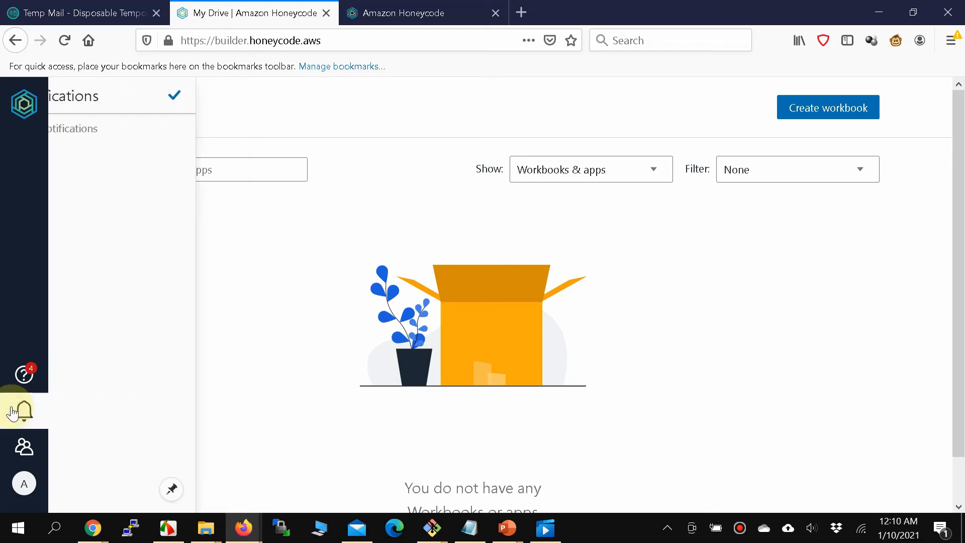
left_click(13, 412)
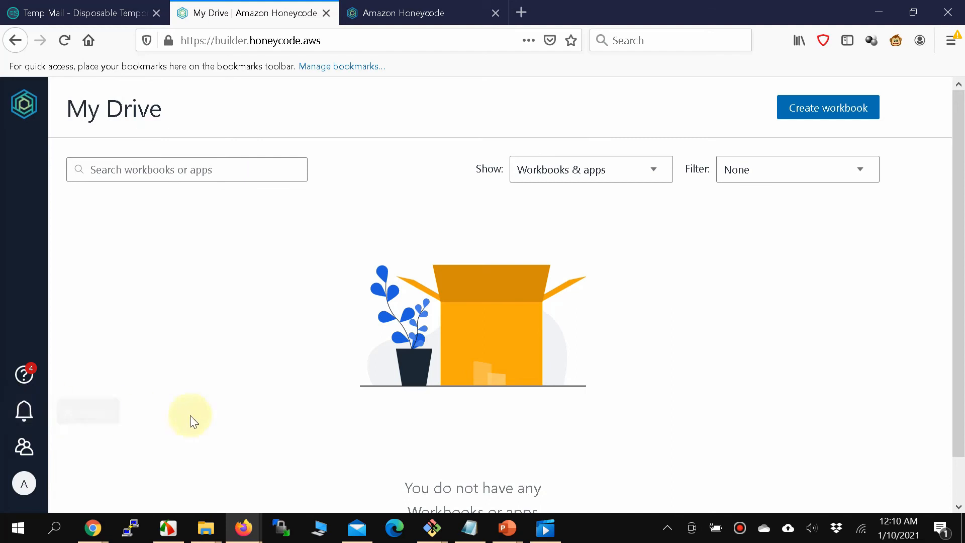
Check notifications in the Implementer's Team window, then return to the Requester's Team window.
mouse_move(243, 527)
left_click(350, 501)
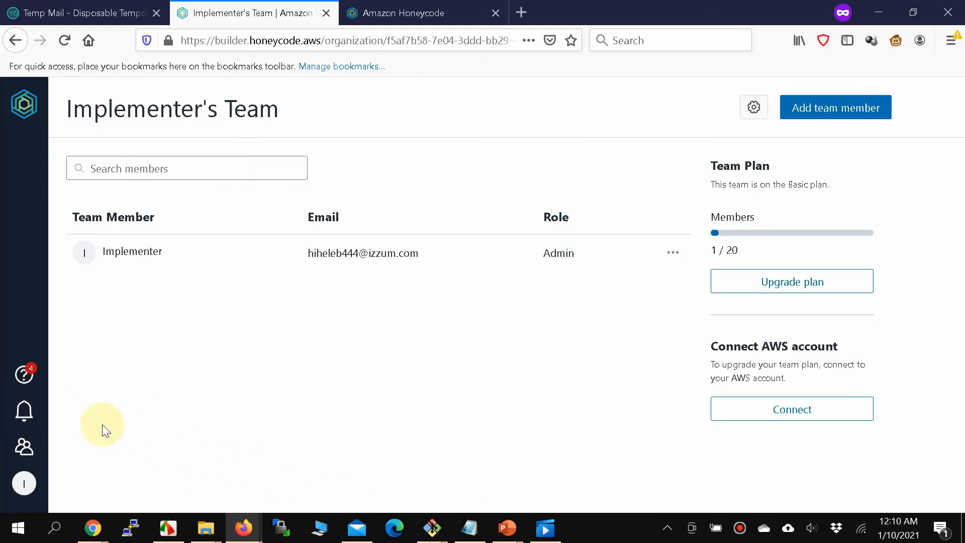
left_click(38, 418)
left_click(39, 420)
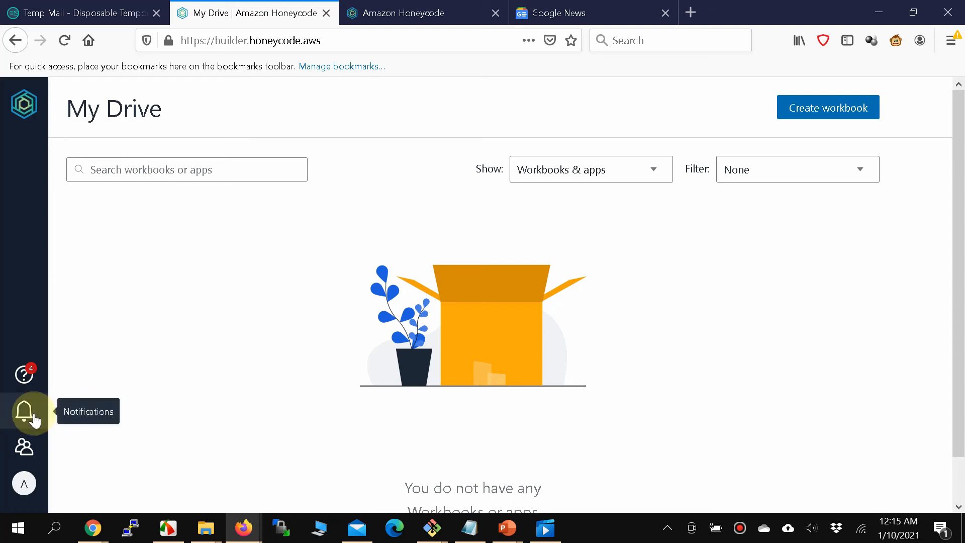
mouse_move(92, 526)
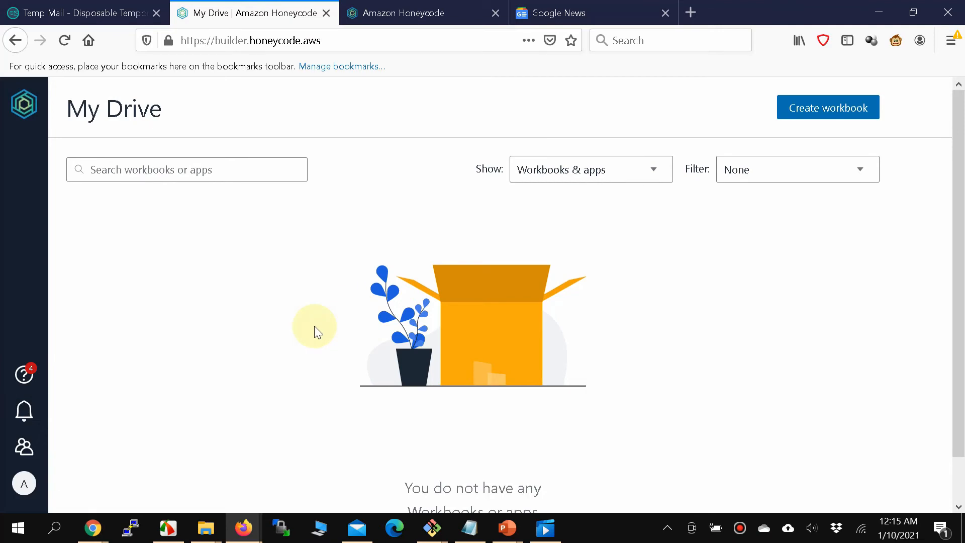
left_click(201, 483)
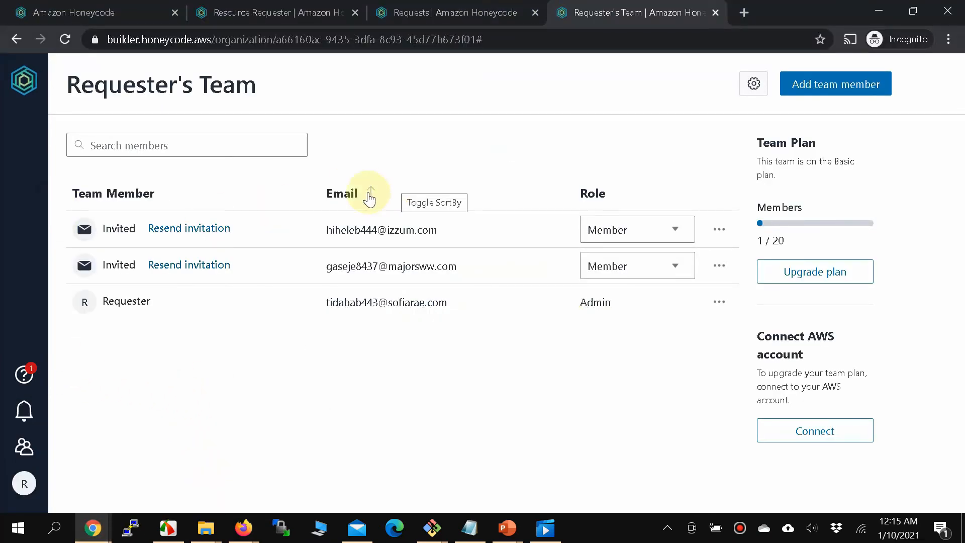
Review the Resource Requester app's sharing without changes, then open it in the builder.
left_click(3, 82)
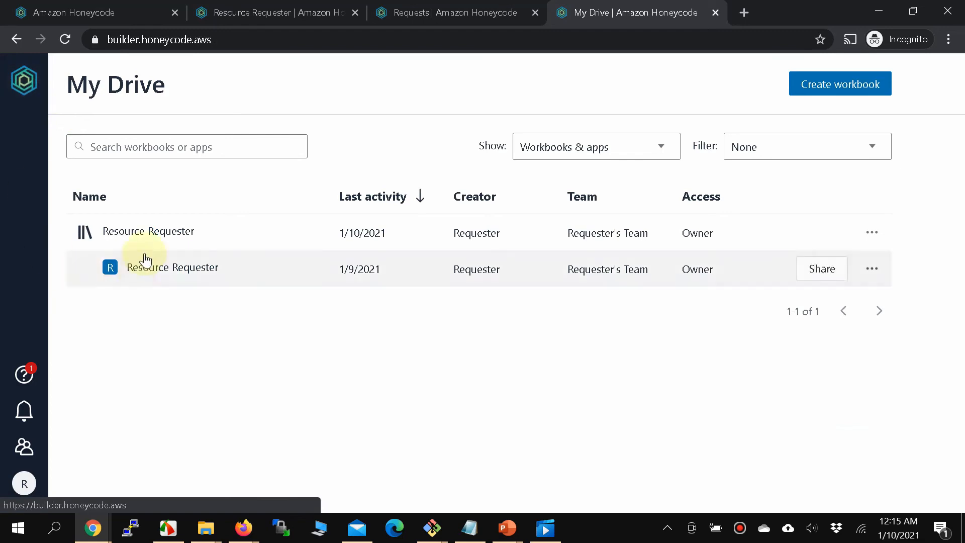
left_click(822, 270)
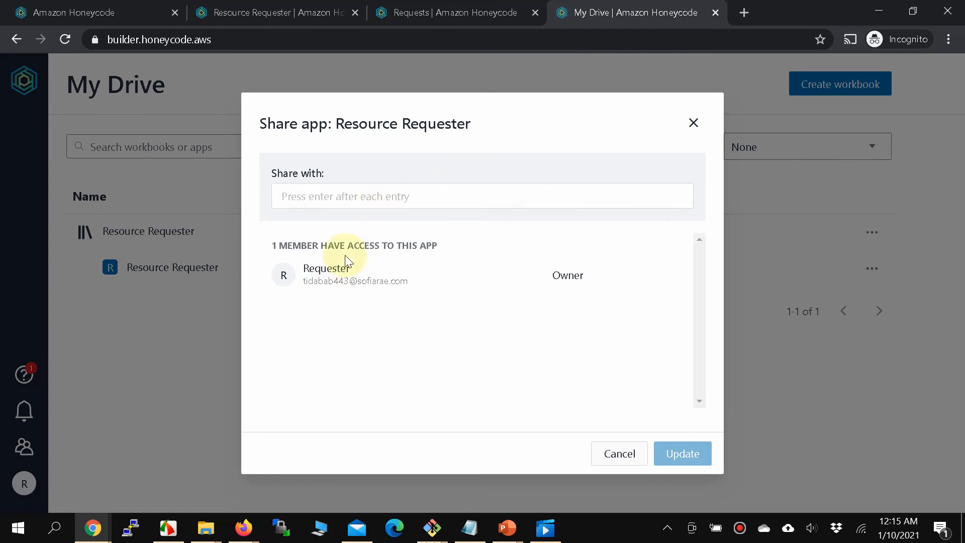
left_click(331, 191)
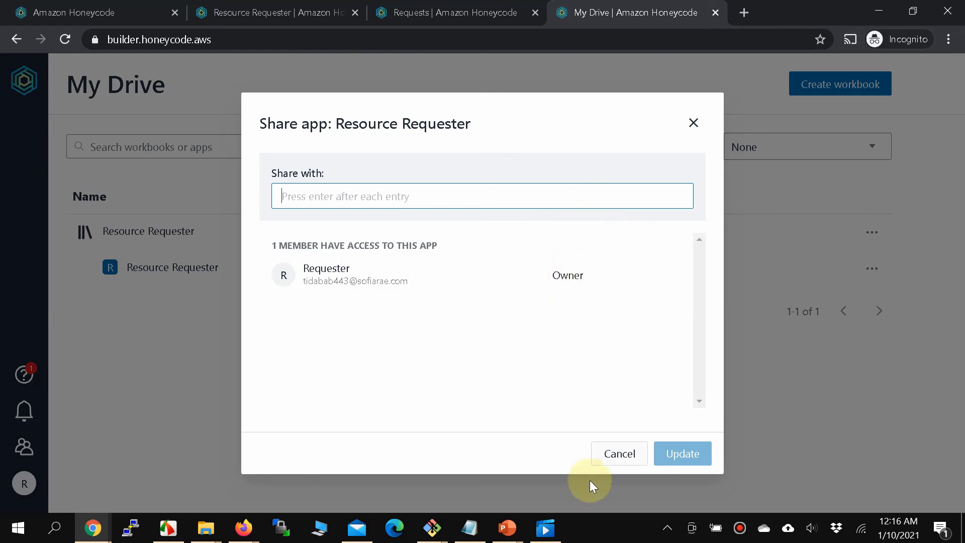
left_click(623, 455)
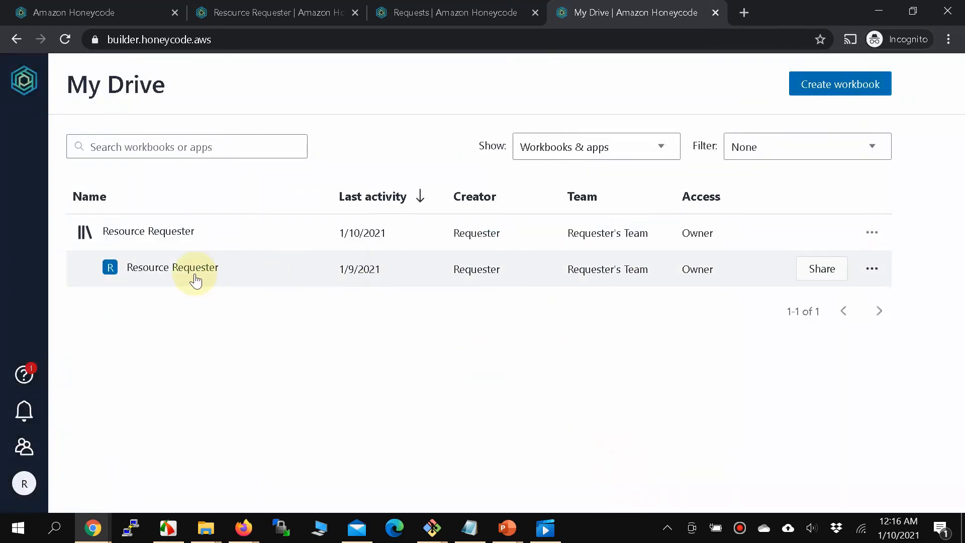
left_click(873, 269)
left_click(852, 283)
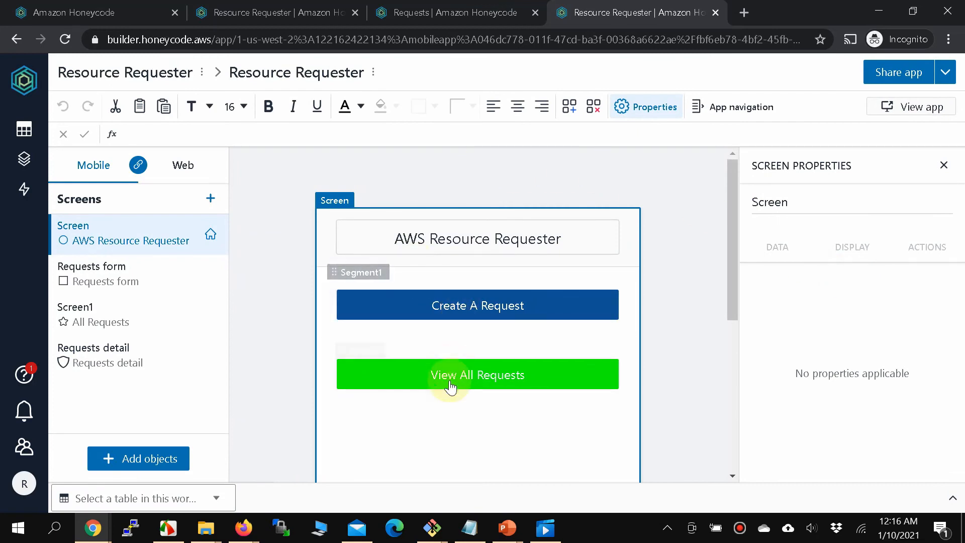
Select the Approve button on the Requests detail screen to show its Approver-only visibility rule.
left_click(138, 369)
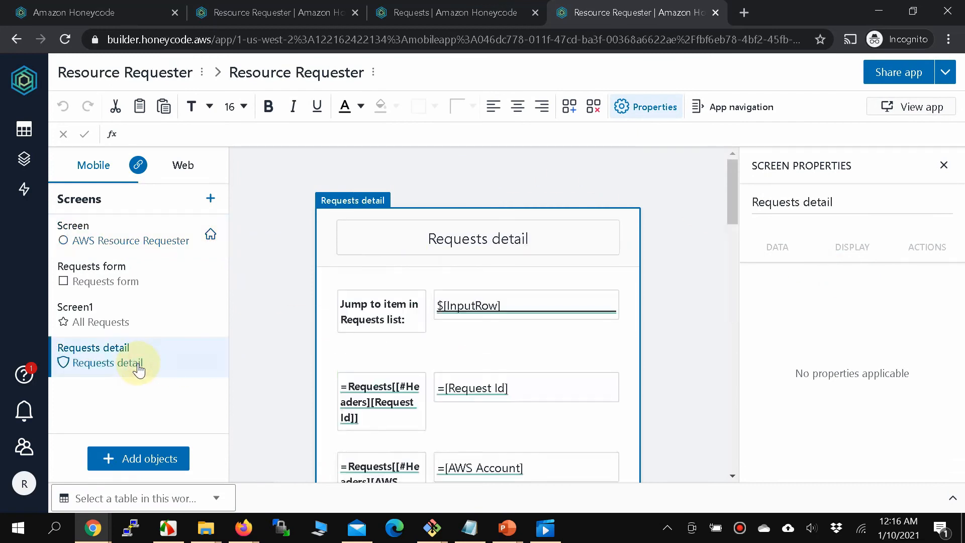
scroll(478, 362, "down", 10)
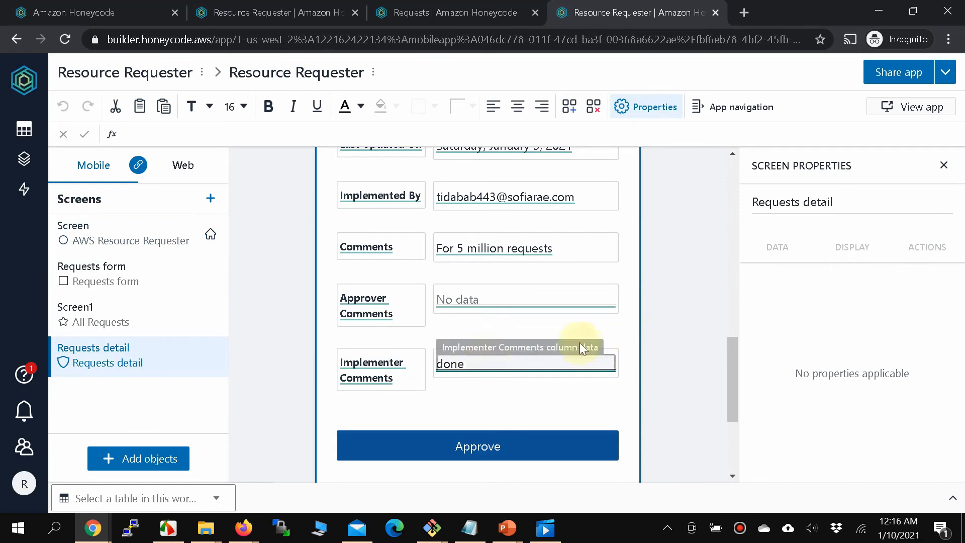
scroll(717, 372, "down", 2)
scroll(718, 373, "down", 2)
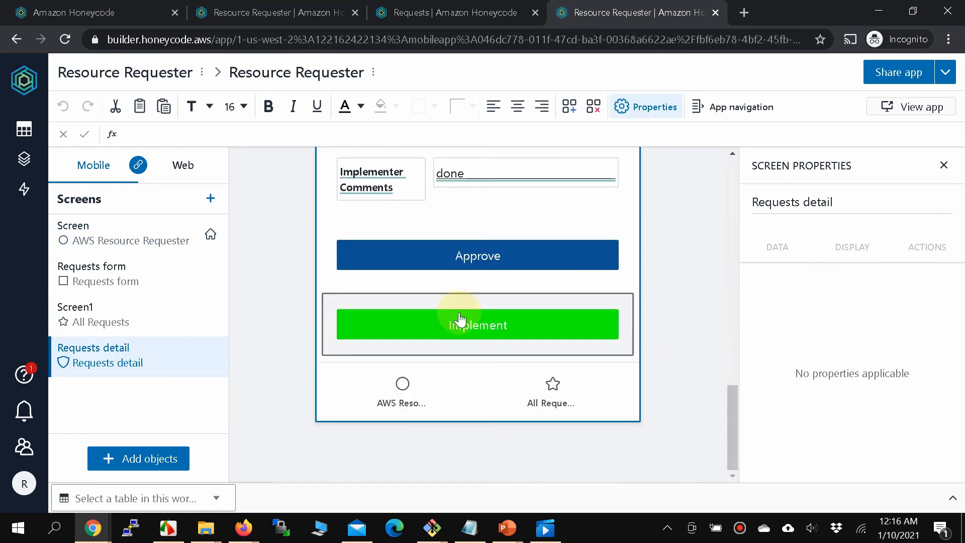
left_click(479, 269)
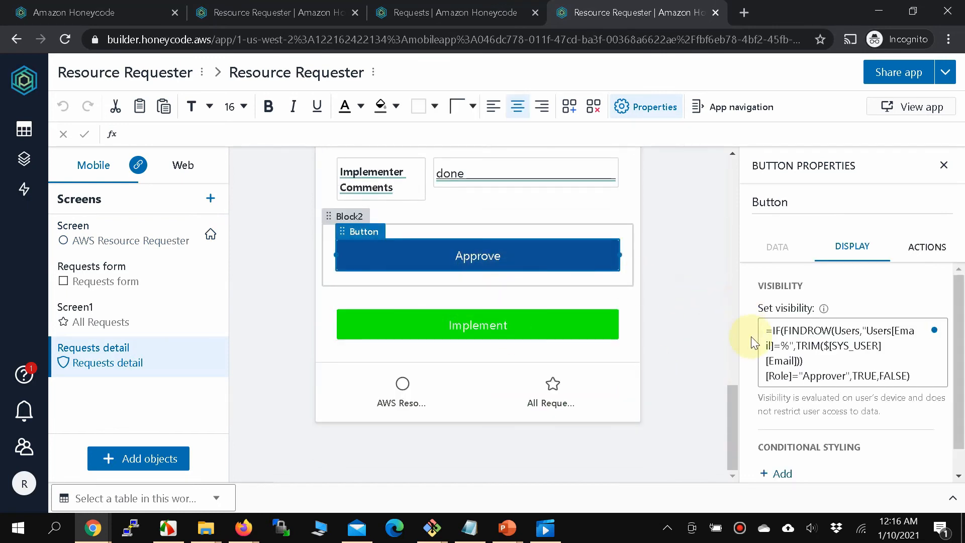
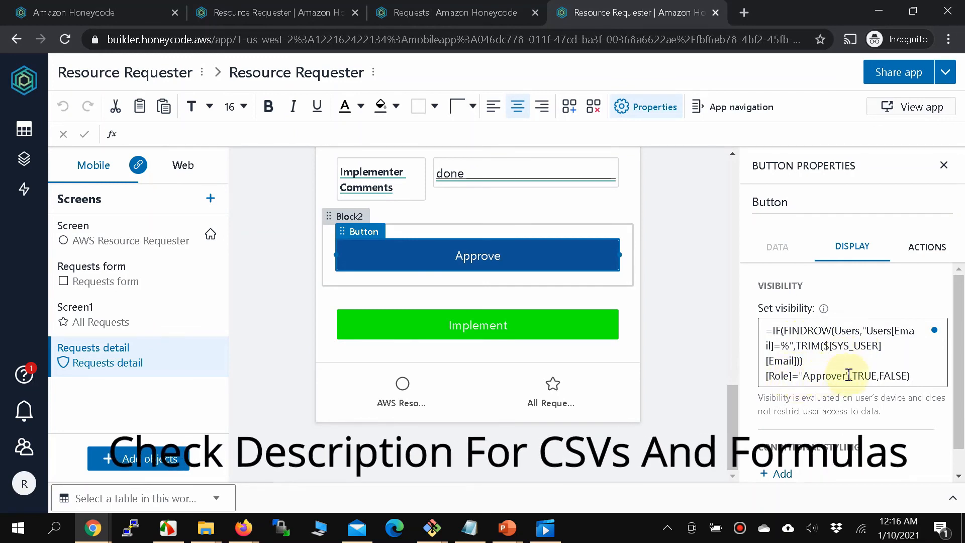
Select FINDROW in the visibility formula, search 'honeycode FINDROW', and open the FindRow() Community reference.
double_click(816, 331)
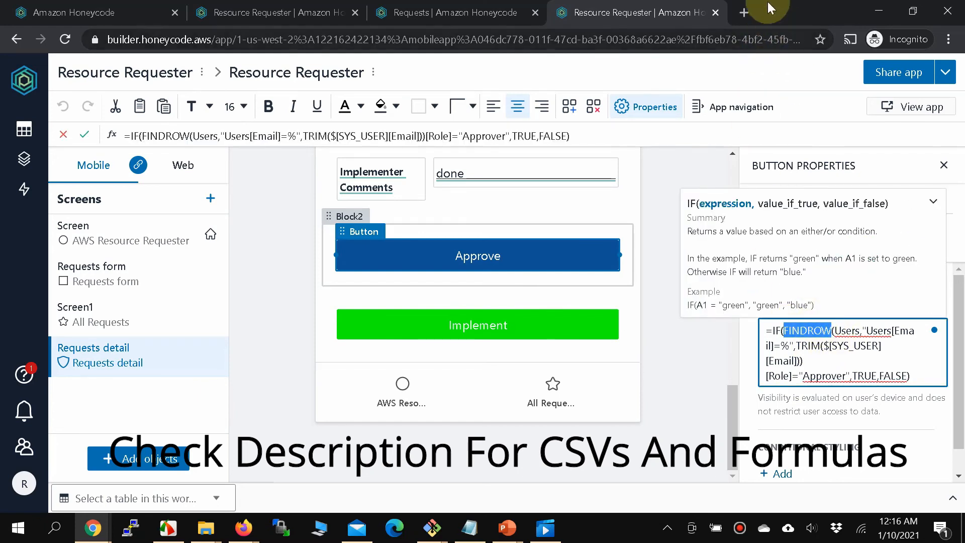
left_click(744, 11)
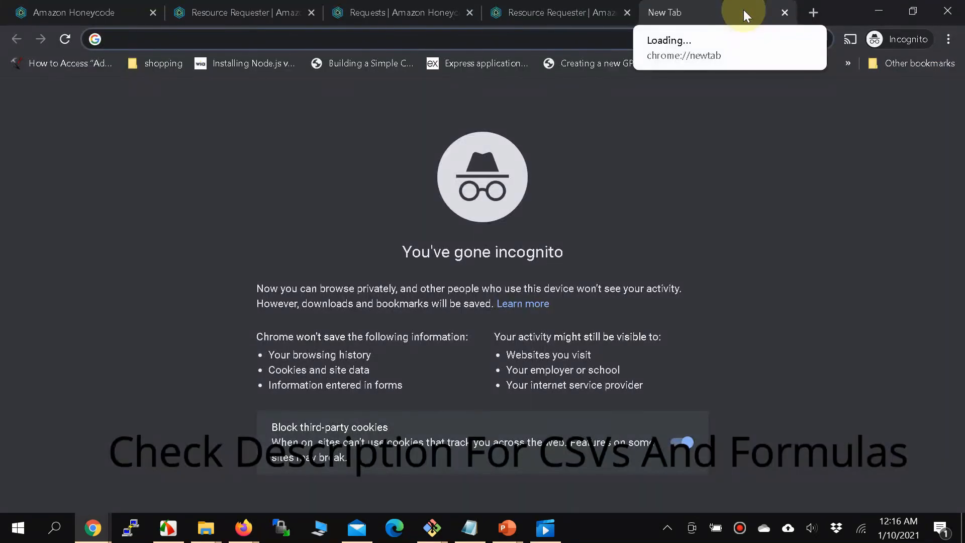
type("honeycode")
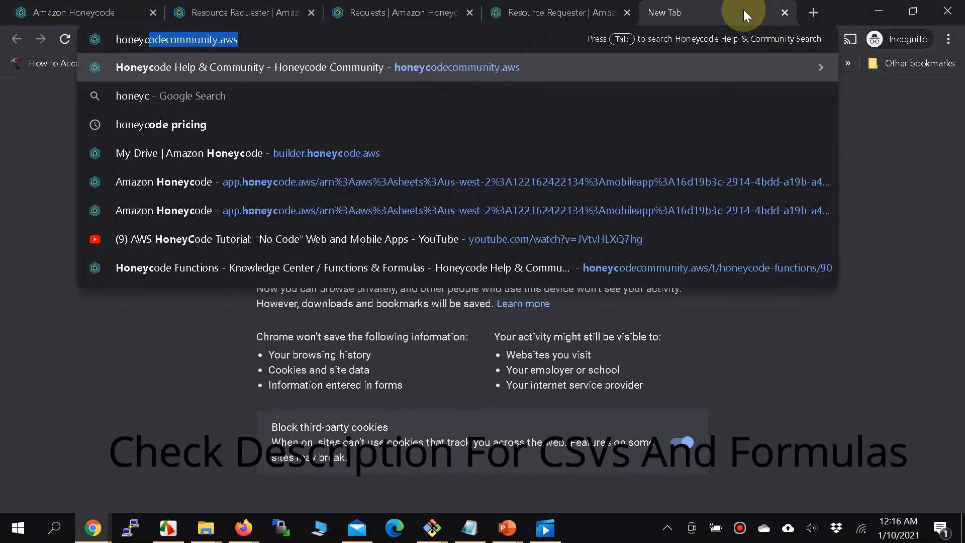
type(" FINDROW")
key("Return")
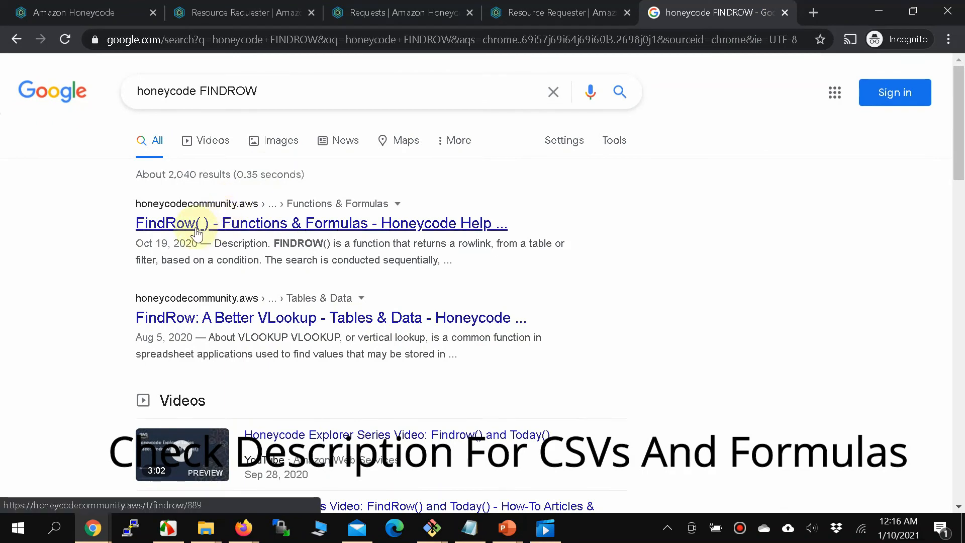
left_click(196, 231)
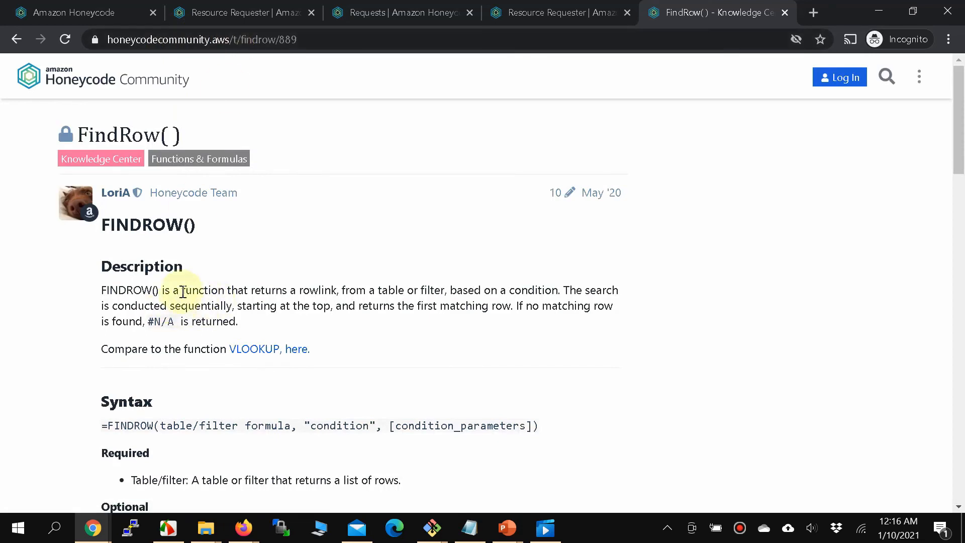
scroll(251, 284, "down", 3)
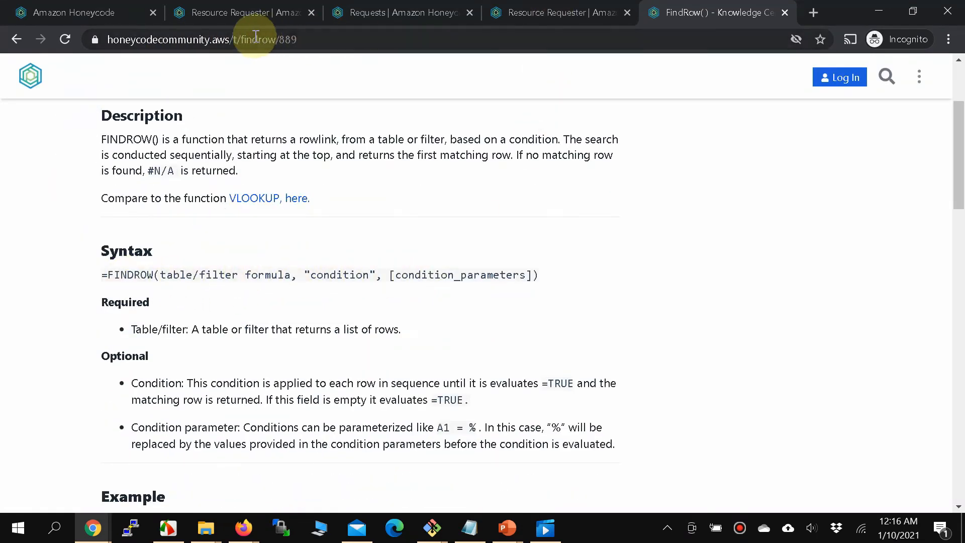
Open the Users table to review its Email, Name and Role columns.
left_click(231, 15)
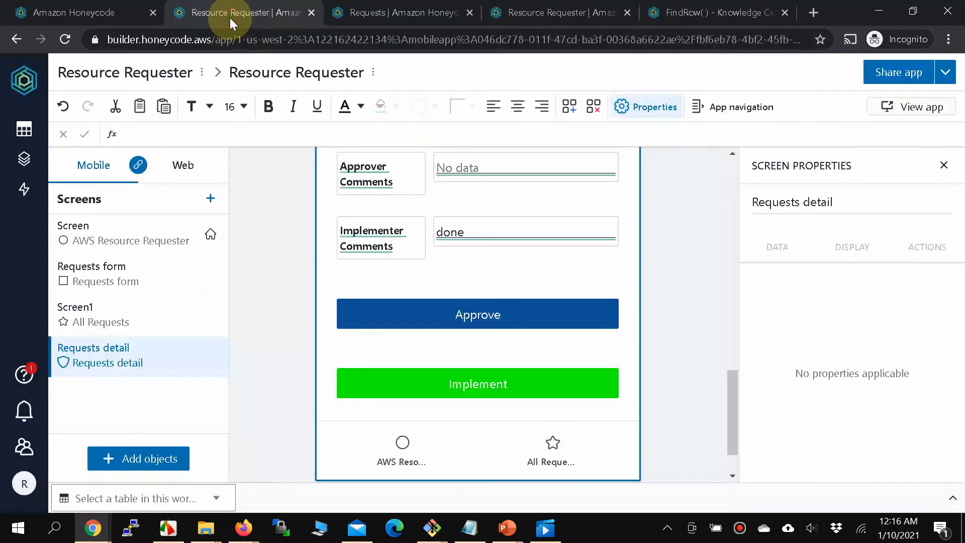
left_click(372, 16)
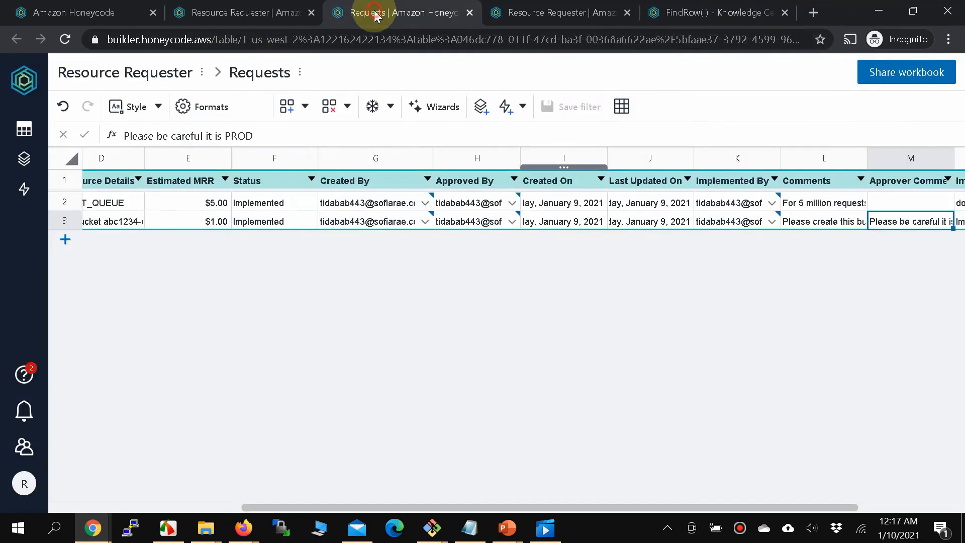
left_click(24, 131)
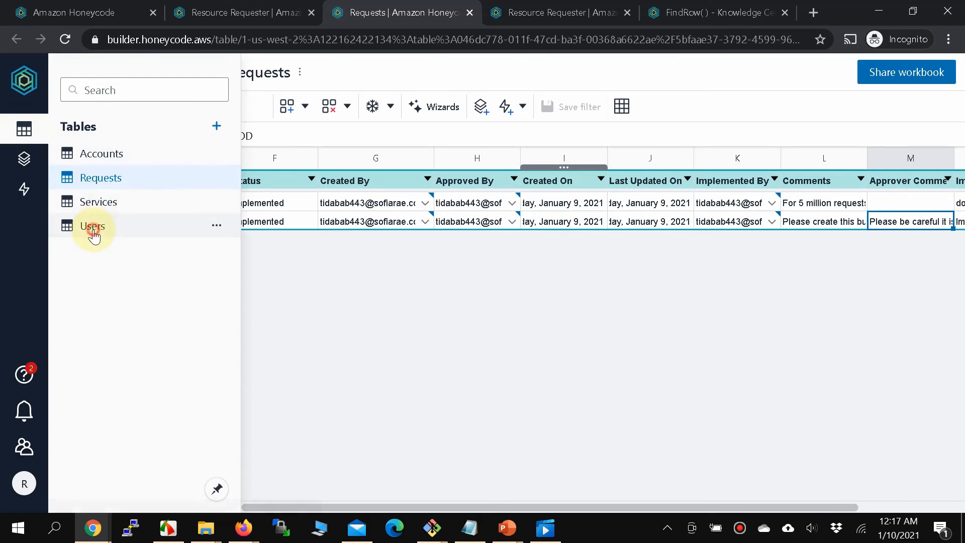
left_click(93, 234)
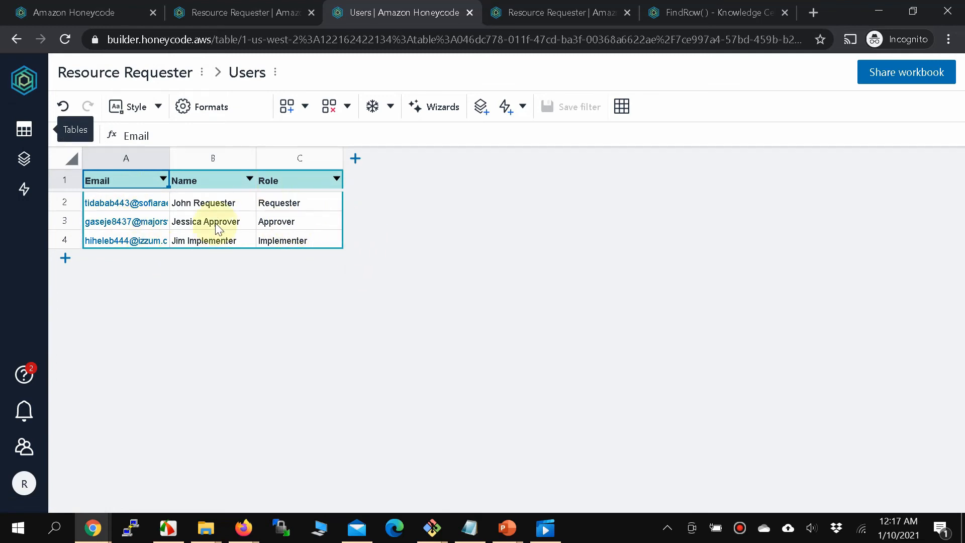
Close the FindRow documentation tab and return to the builder's Requests detail screen.
left_click(229, 11)
left_click(398, 339)
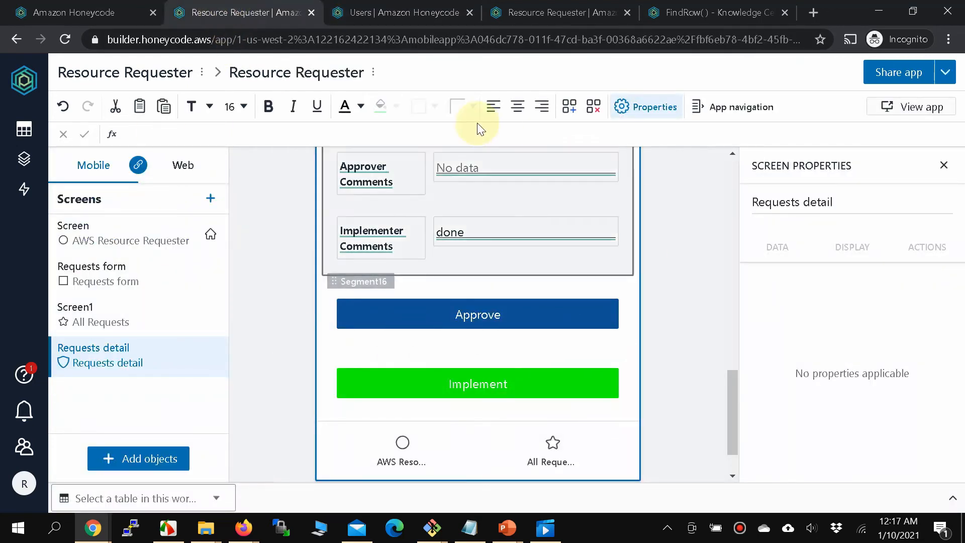
left_click(702, 15)
left_click(783, 13)
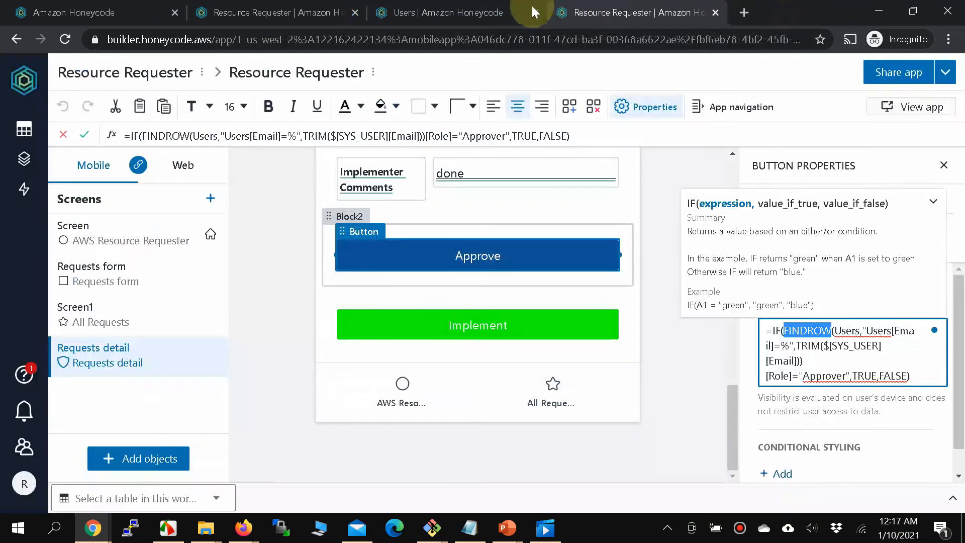
left_click(397, 13)
left_click(255, 15)
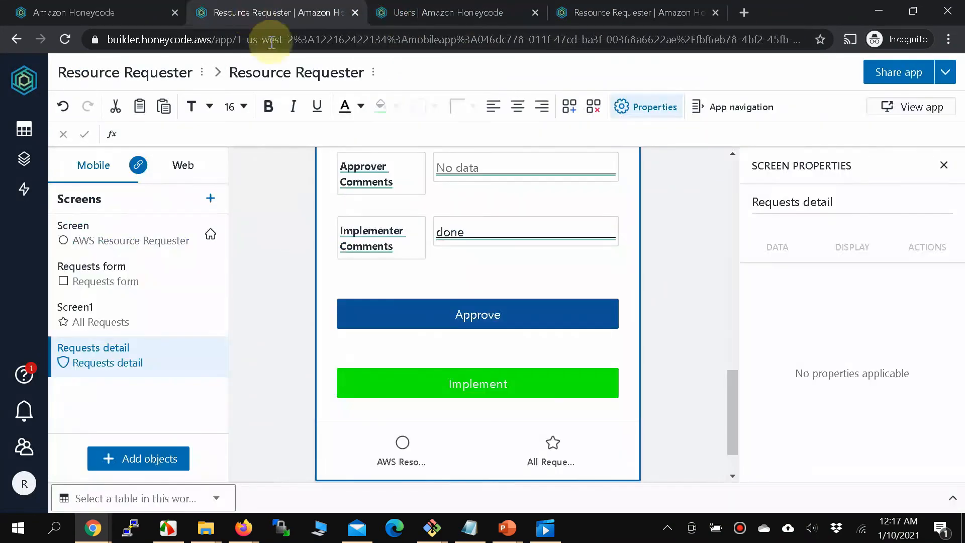
Preview the running app and view request 1, the Implemented SQS INPUT_QUEUE request.
left_click(881, 105)
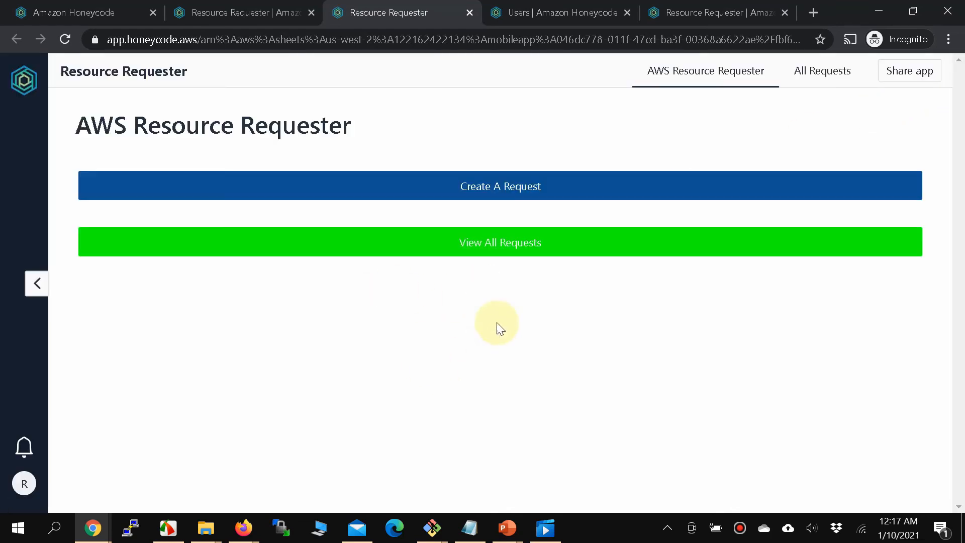
left_click(519, 243)
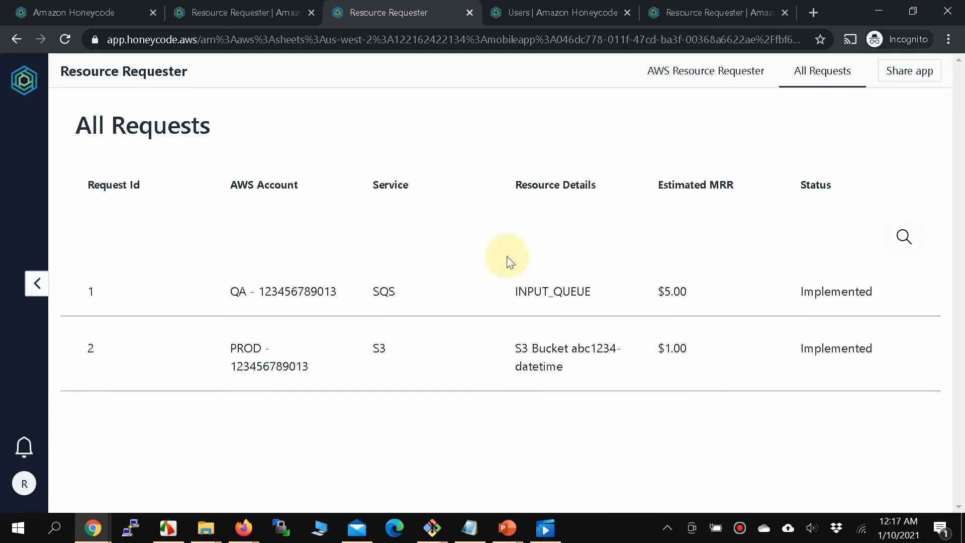
left_click(368, 305)
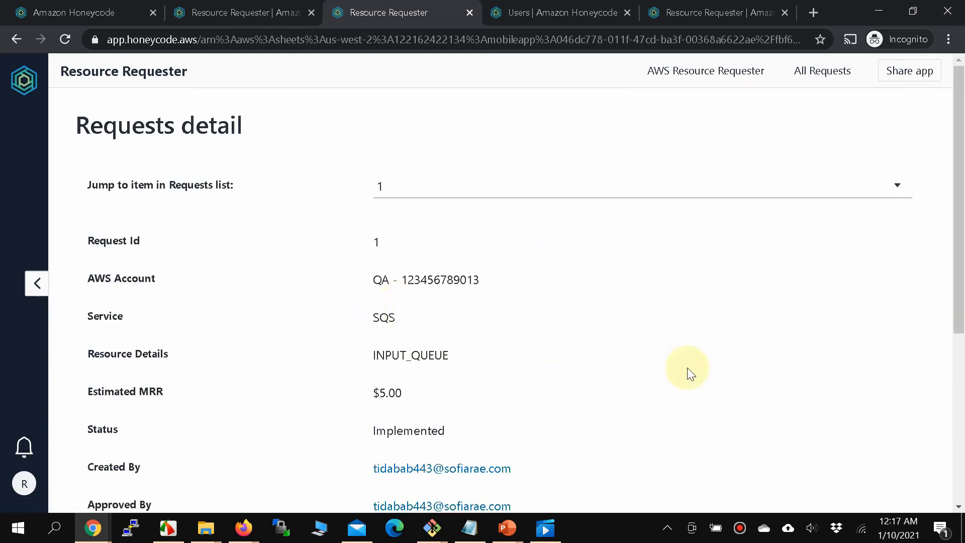
scroll(688, 367, "down", 5)
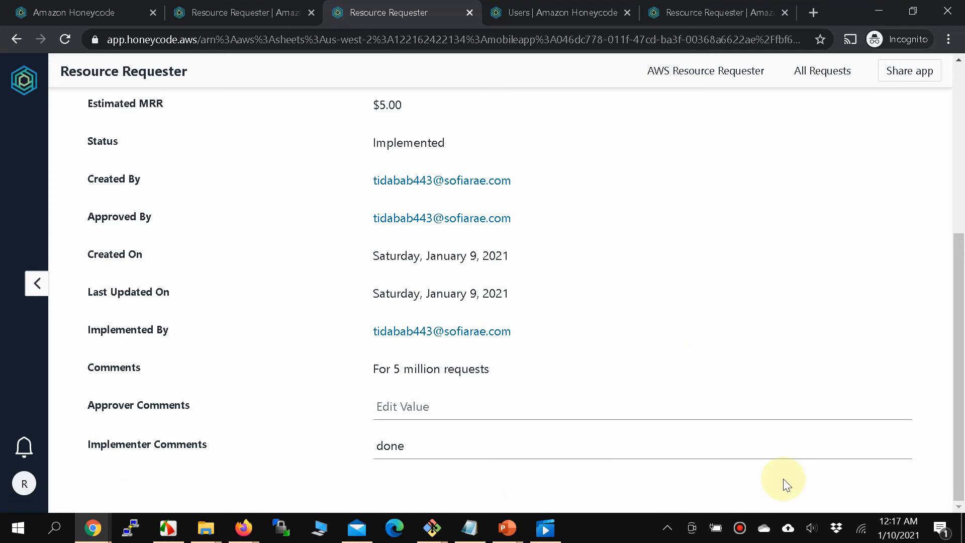
left_click(243, 527)
In the second account's window, check notifications and the invite, then join Requester's Team.
left_click(208, 486)
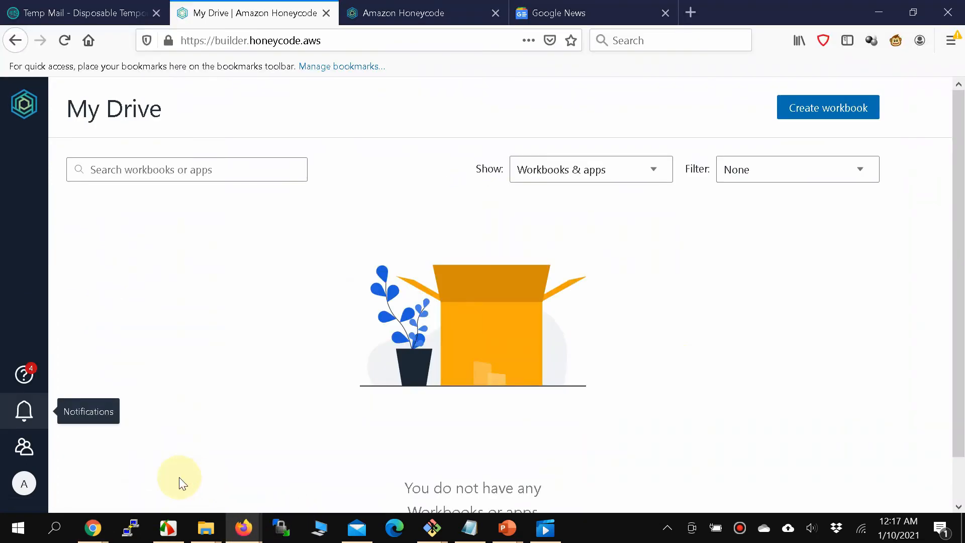
left_click(21, 417)
left_click(22, 417)
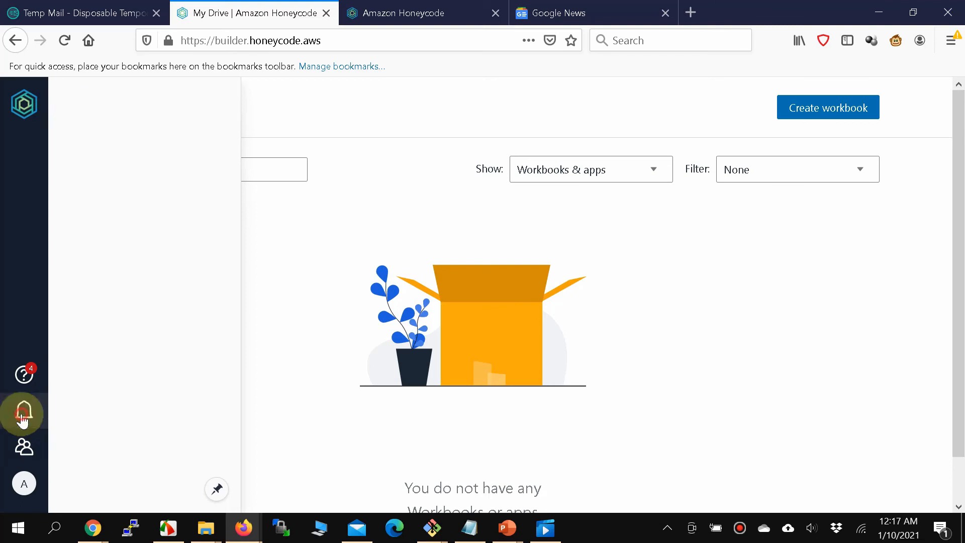
left_click(21, 417)
left_click(21, 417)
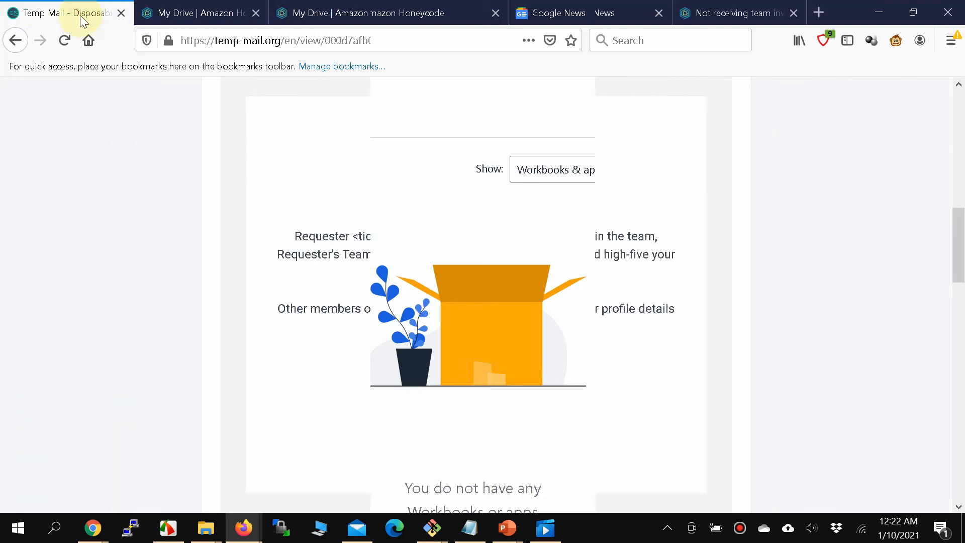
scroll(240, 345, "up", 5)
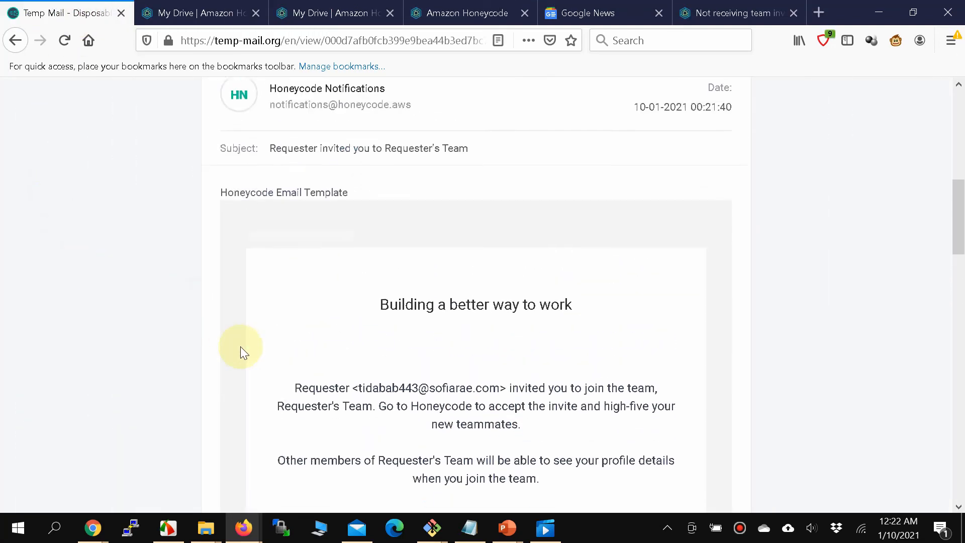
scroll(240, 346, "down", 7)
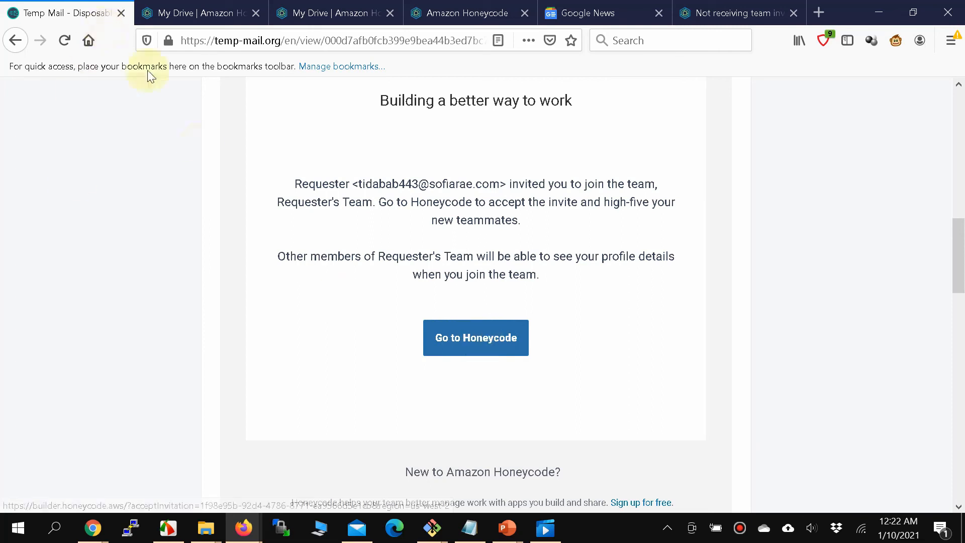
left_click(206, 10)
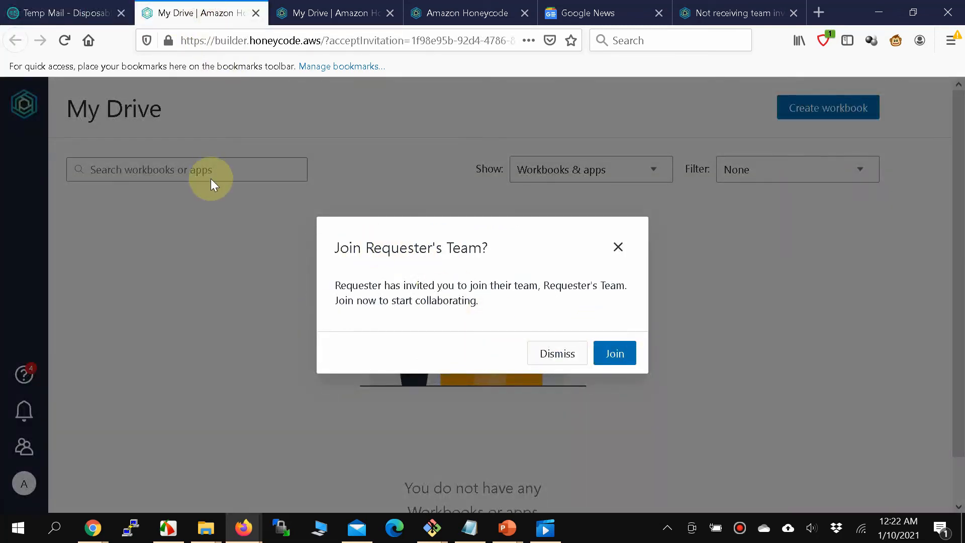
left_click(605, 355)
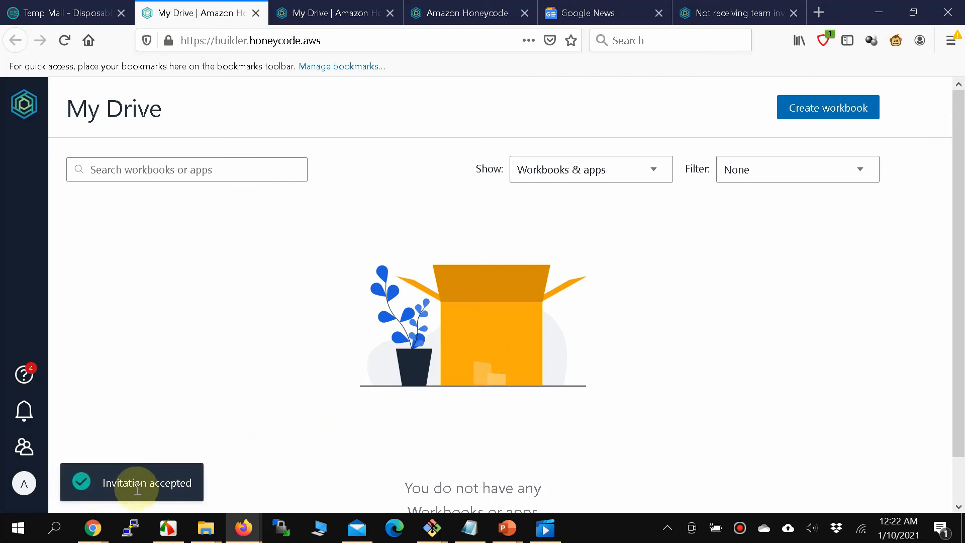
left_click(254, 532)
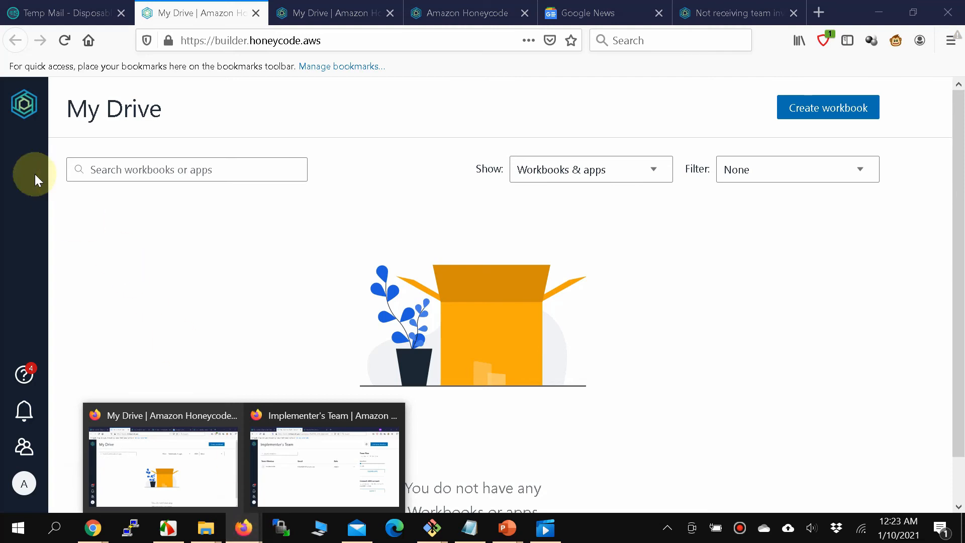
Follow the Implementer's invitation e-mail to Honeycode and join Requester's Team.
left_click(22, 448)
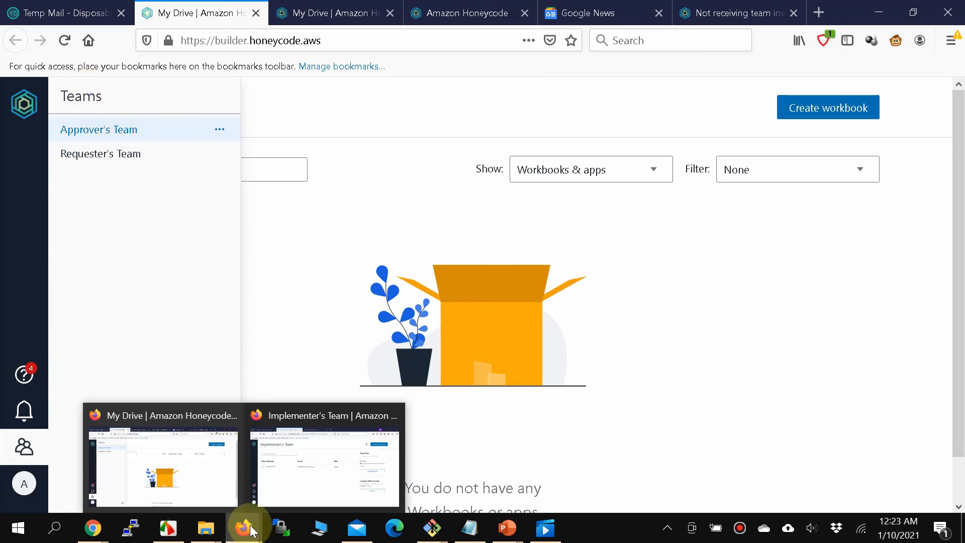
left_click(323, 478)
left_click(88, 13)
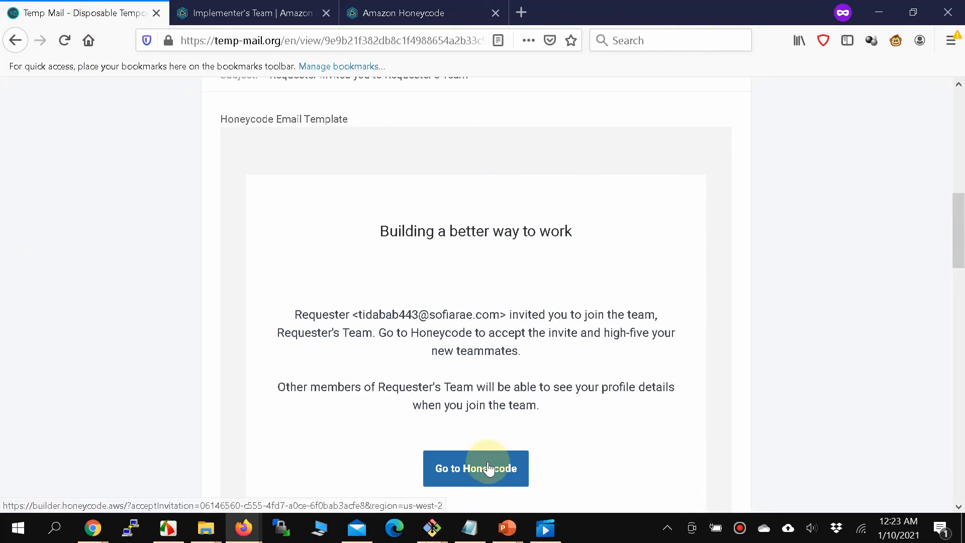
scroll(486, 465, "up", 2)
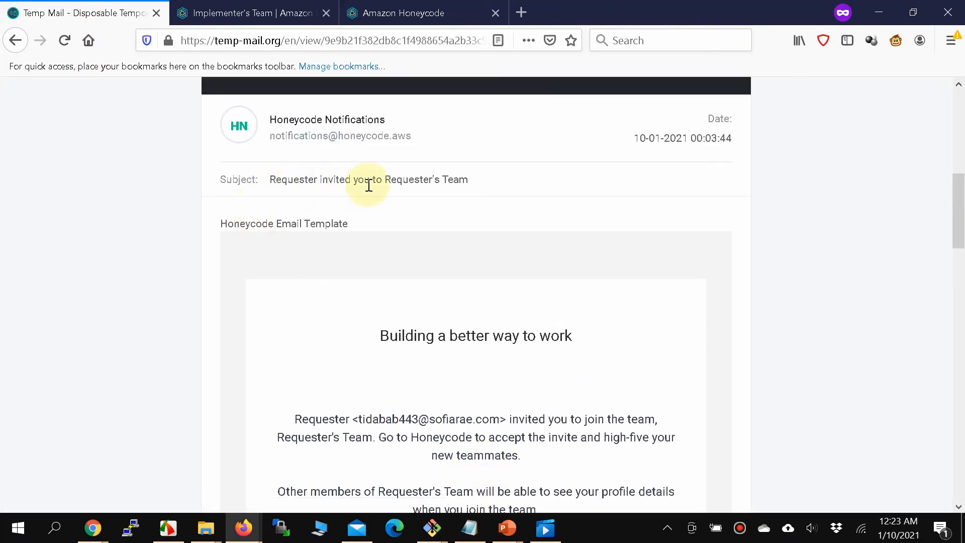
scroll(468, 306, "down", 3)
left_click(466, 413)
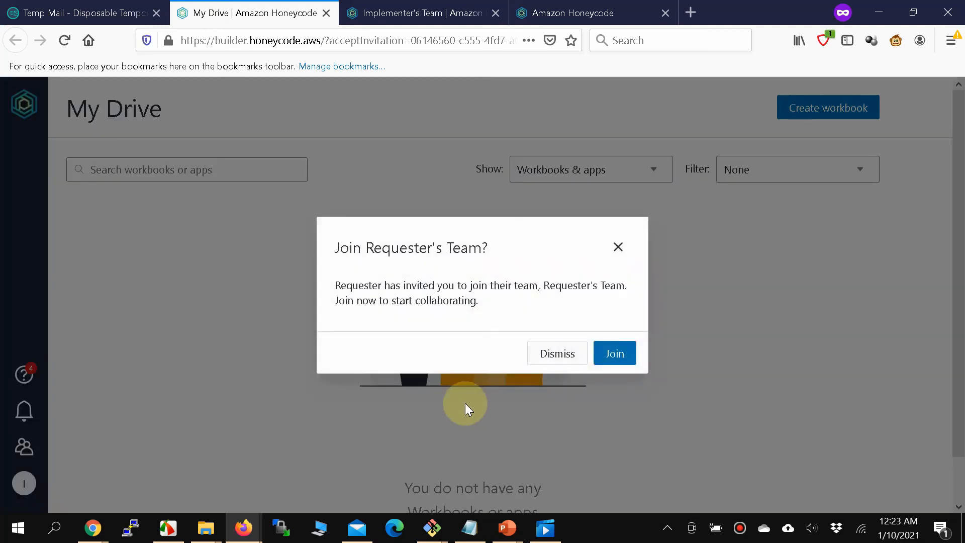
left_click(618, 354)
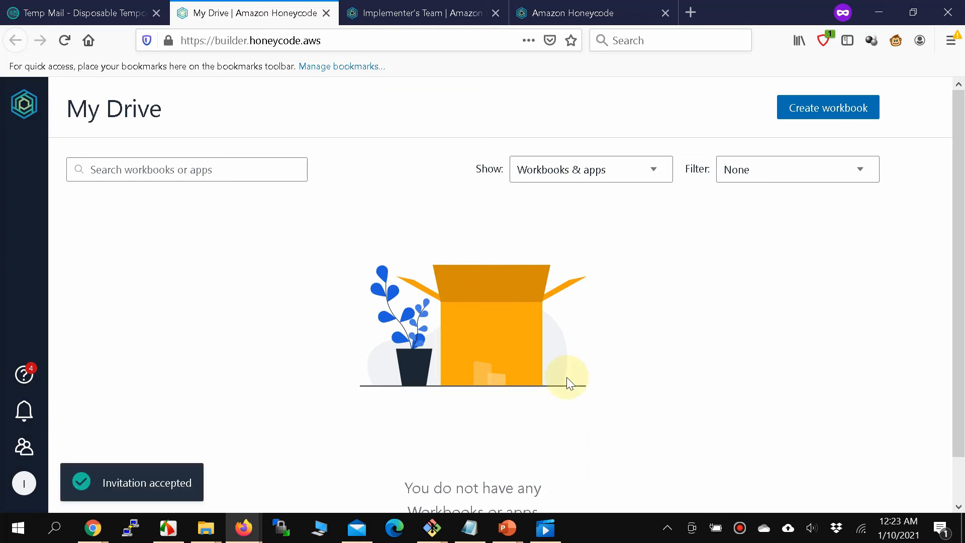
mouse_move(93, 528)
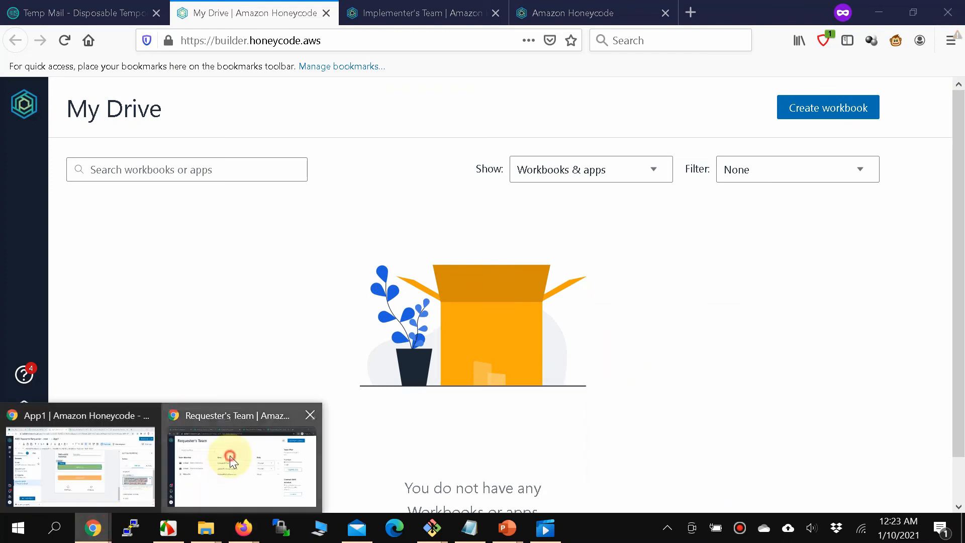
left_click(221, 460)
From My Drive, share the Resource Requester app with Implementer and Approver and update.
left_click(61, 40)
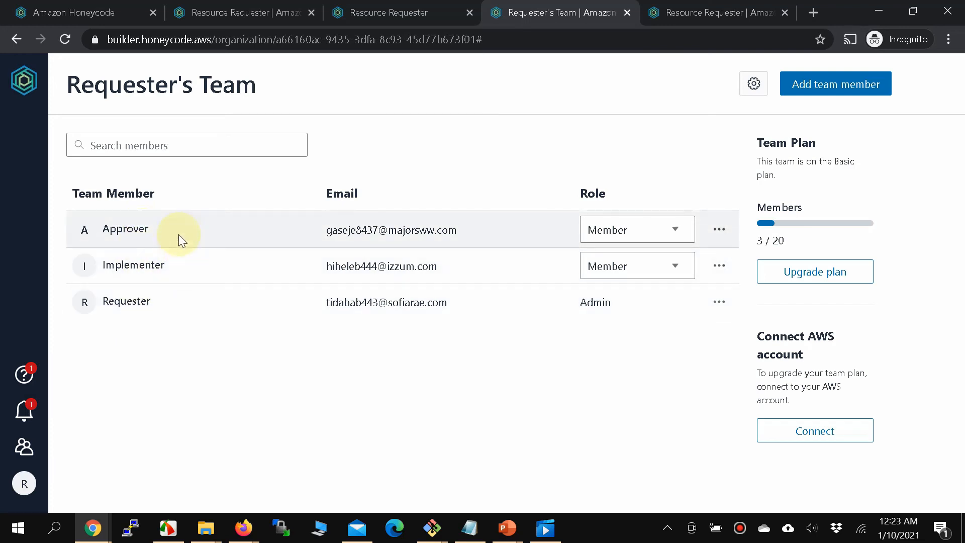
left_click(19, 92)
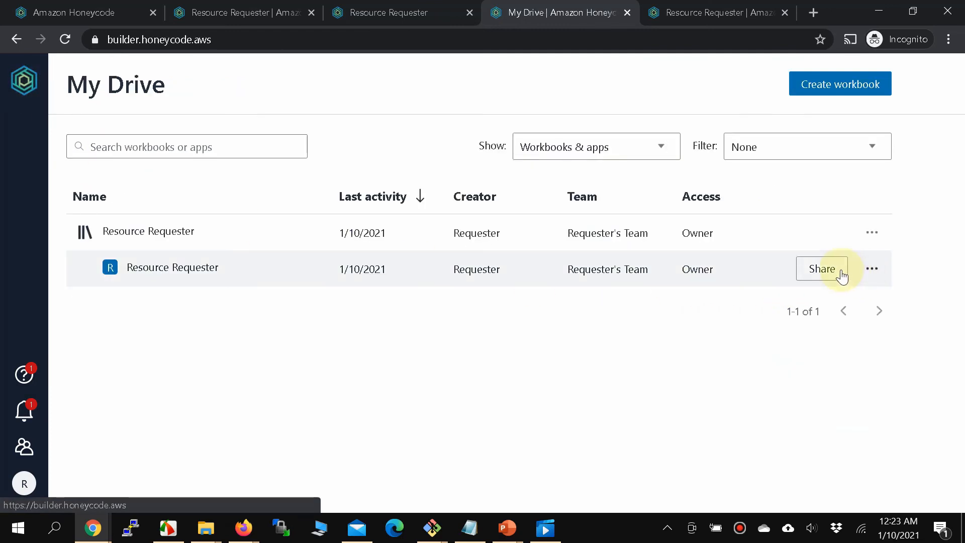
left_click(840, 273)
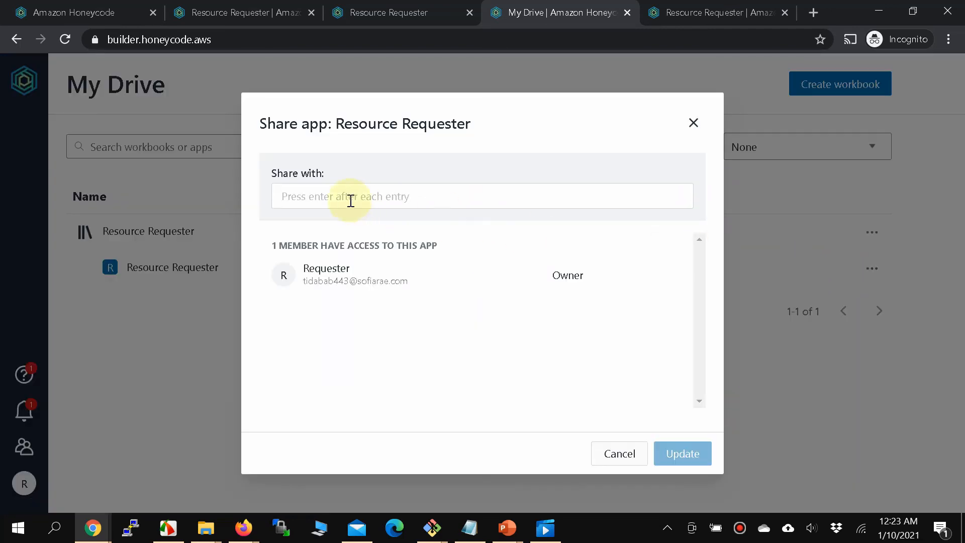
left_click(394, 199)
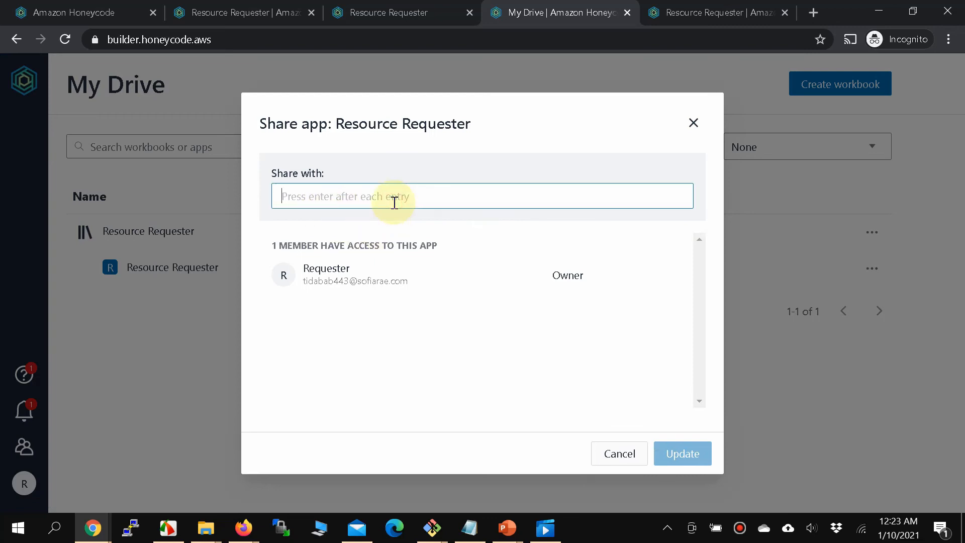
type("Im")
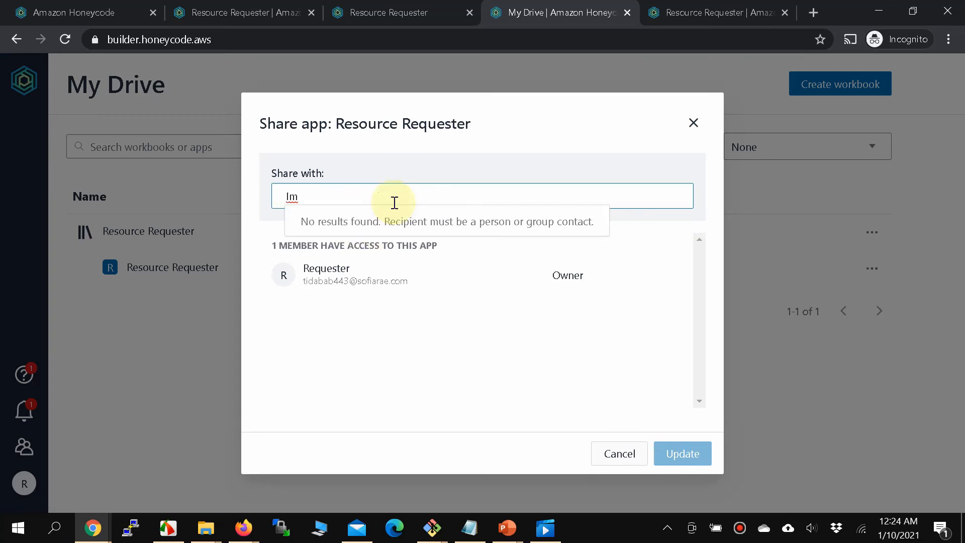
type("pl")
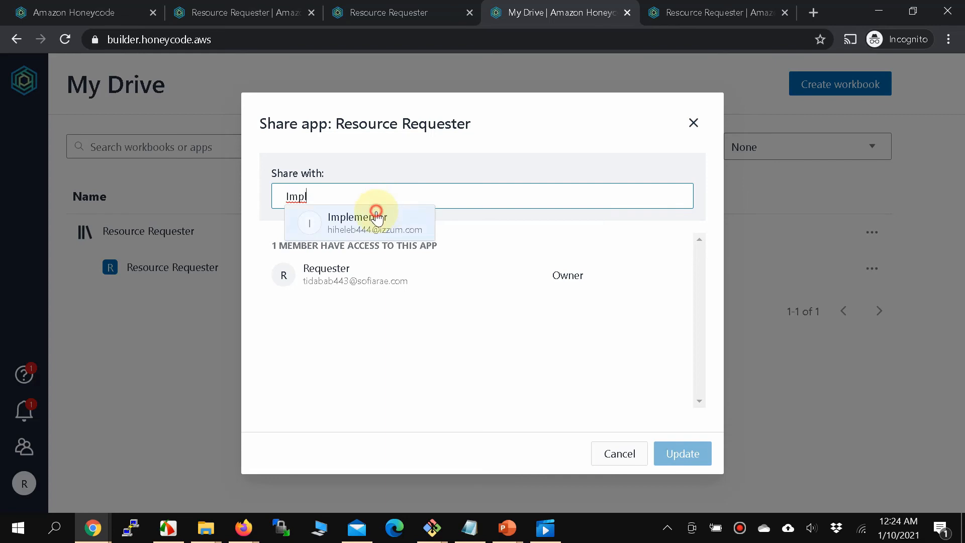
left_click(390, 215)
type("A")
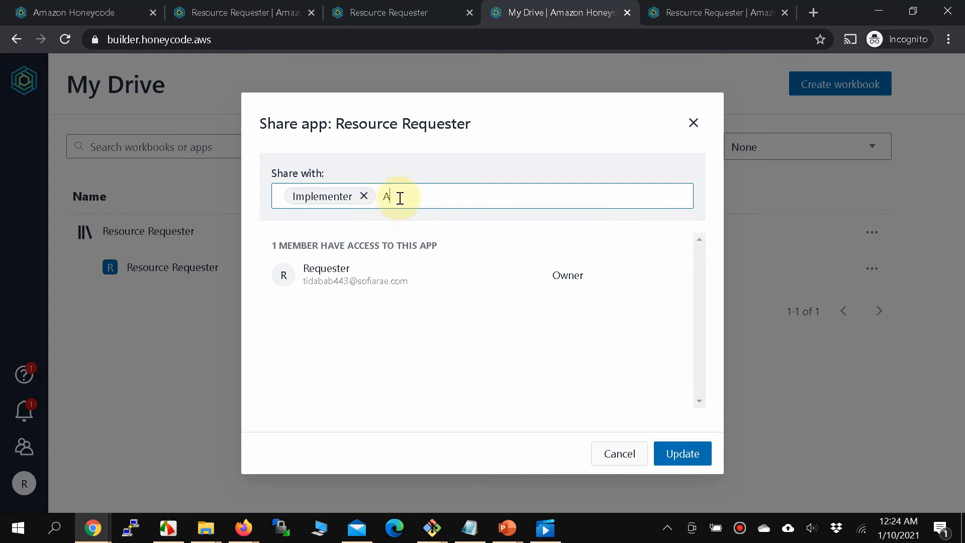
type("ppro")
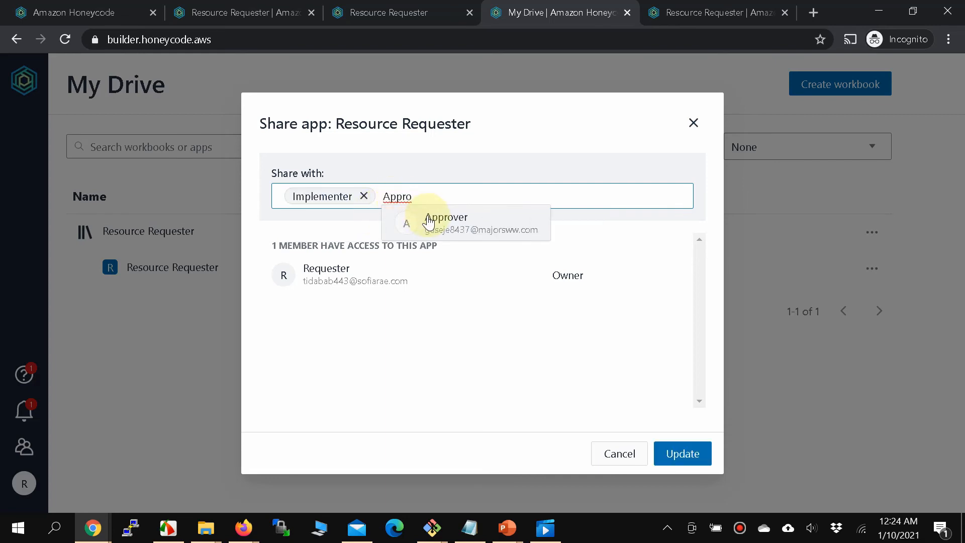
left_click(427, 217)
left_click(677, 455)
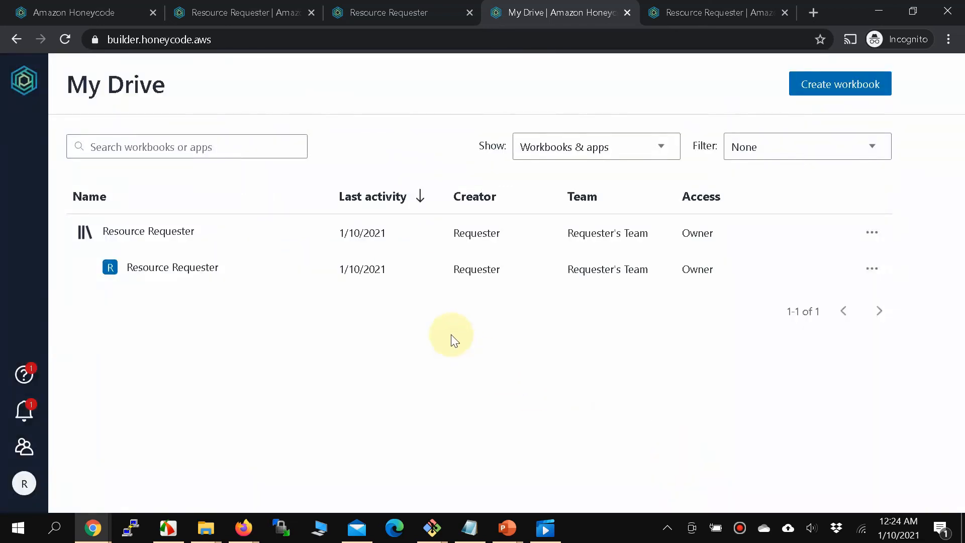
left_click(100, 532)
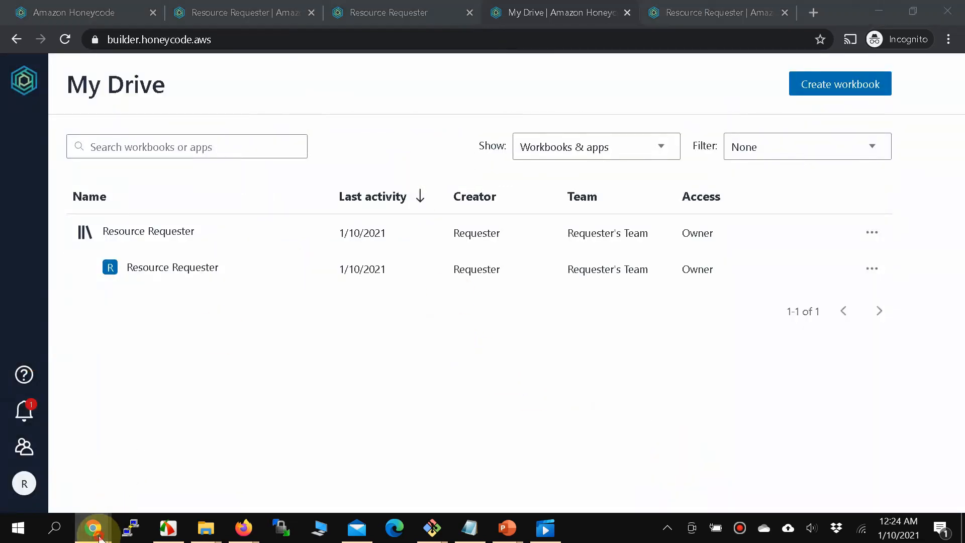
left_click(219, 480)
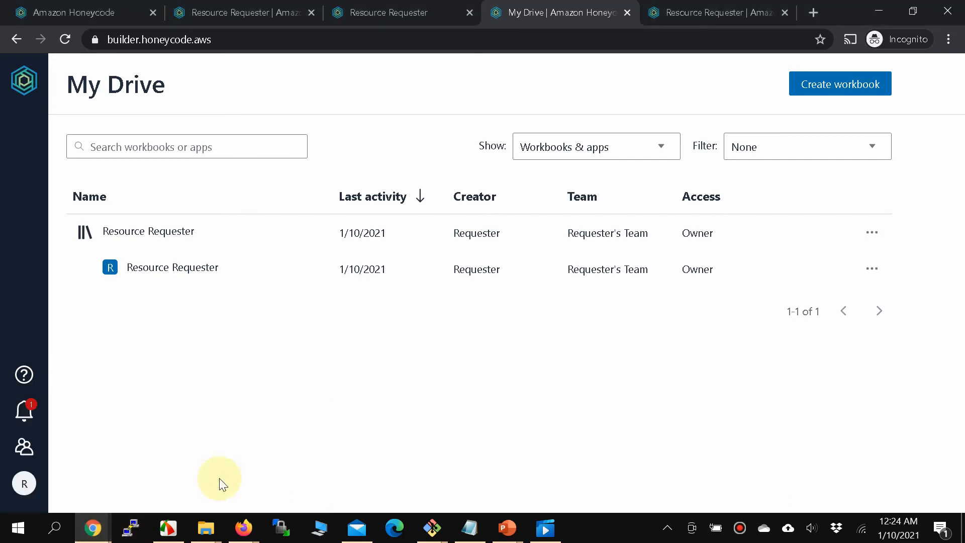
left_click(25, 410)
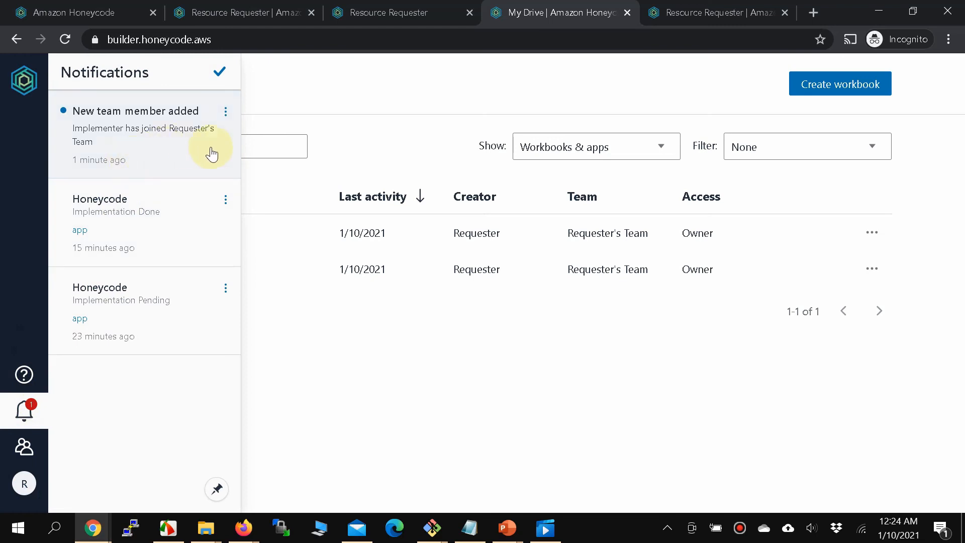
left_click(23, 411)
left_click(15, 419)
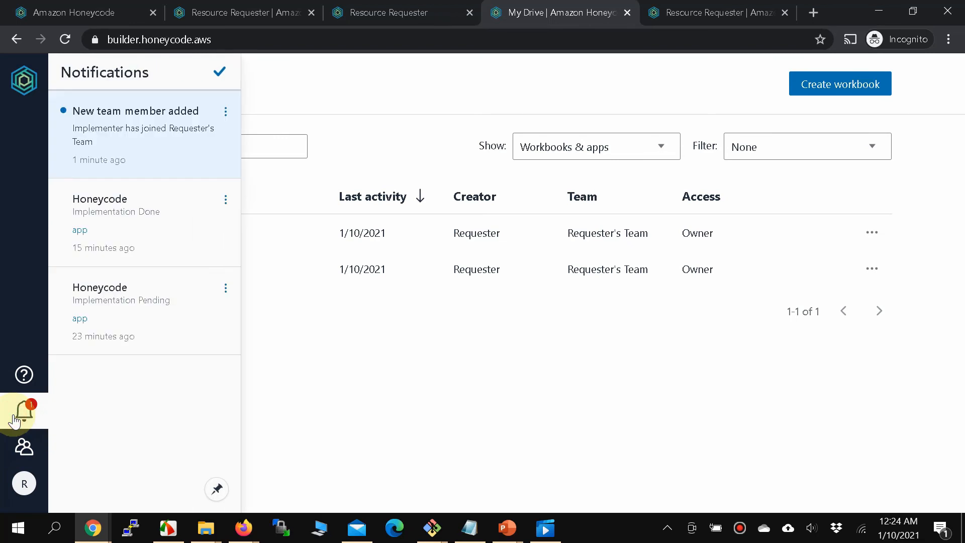
left_click(15, 419)
left_click(397, 314)
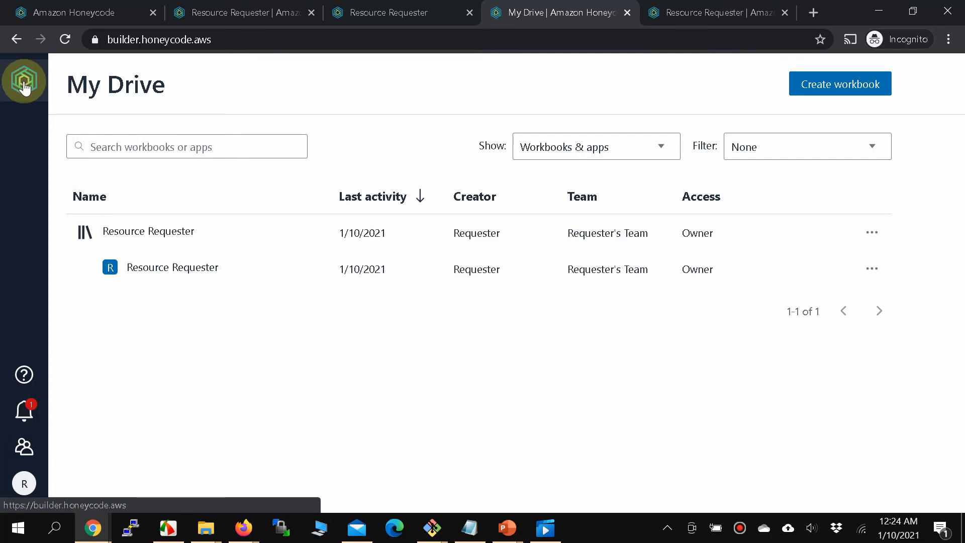
left_click(24, 445)
left_click(24, 444)
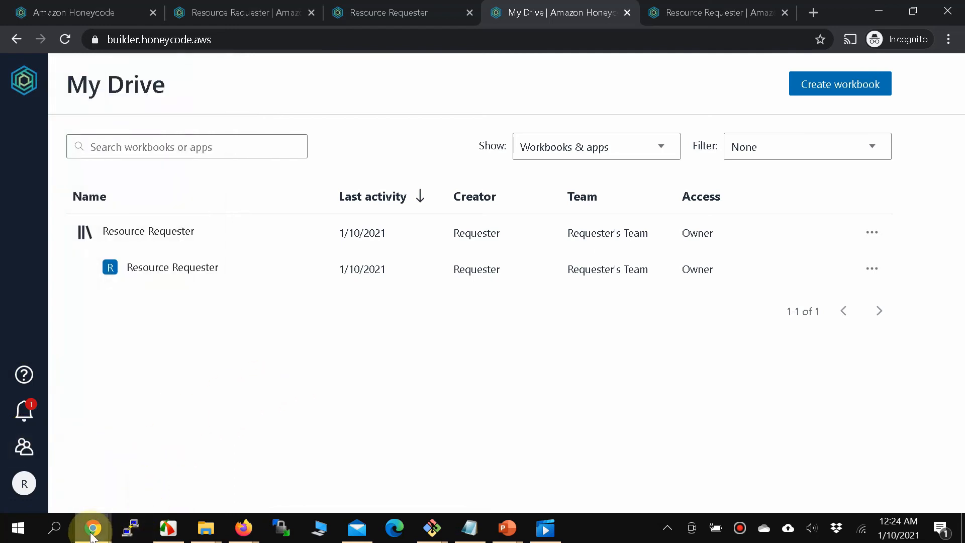
mouse_move(235, 530)
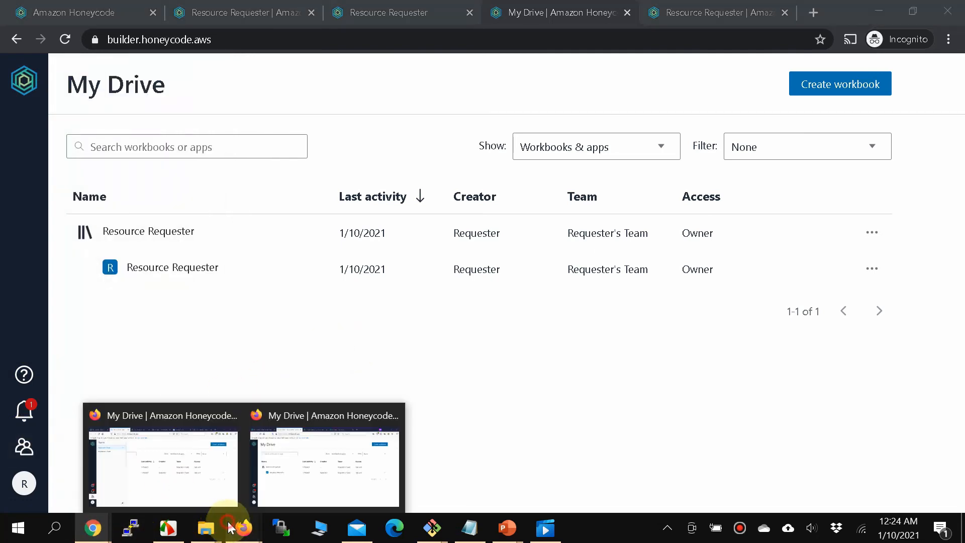
Check the Implementer's My Drive and teams for the shared Resource Requester app.
left_click(280, 491)
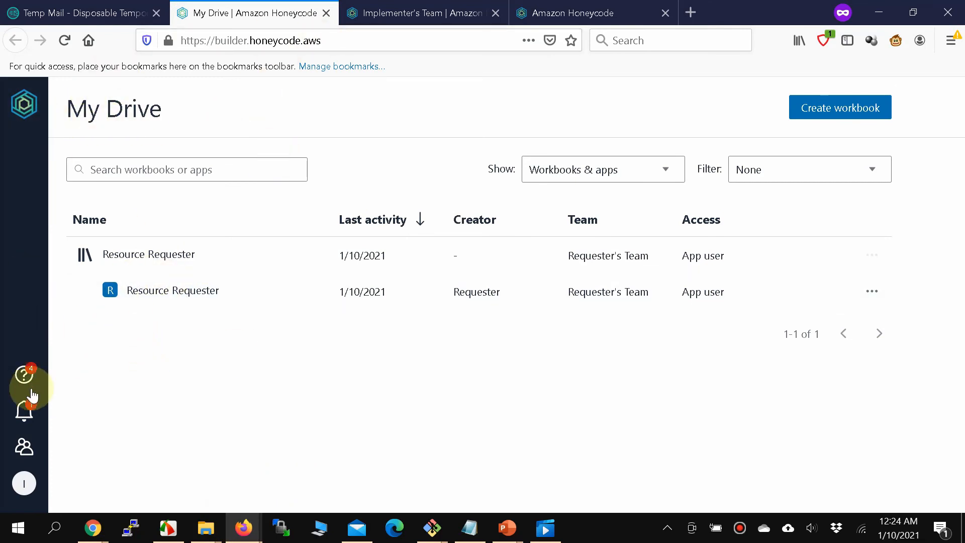
left_click(26, 446)
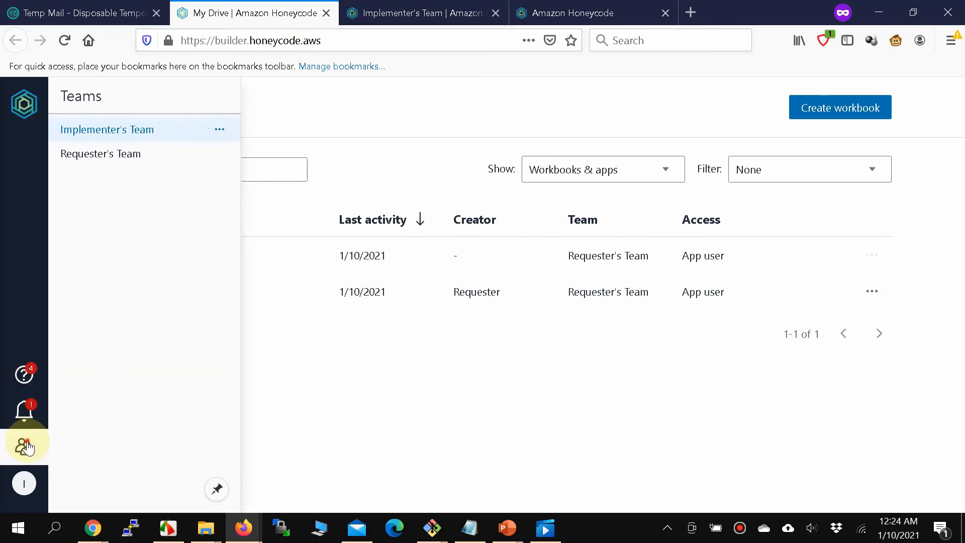
left_click(26, 446)
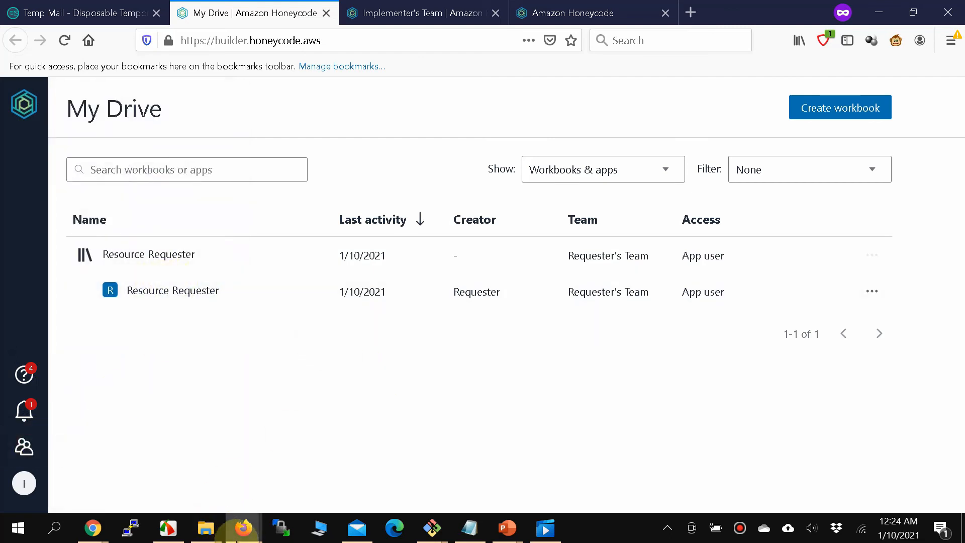
left_click(239, 538)
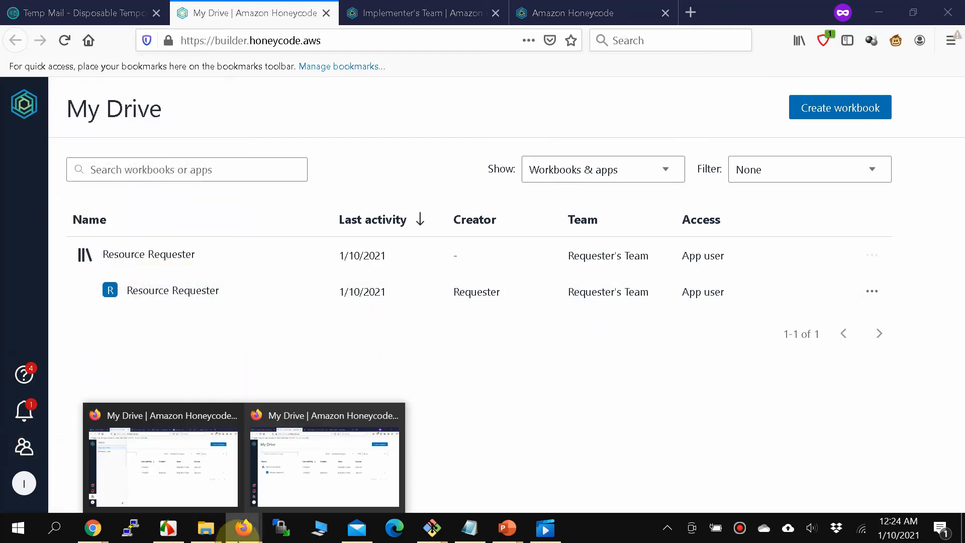
Confirm the Approver also sees the app, then return to the Requester's My Drive.
left_click(205, 495)
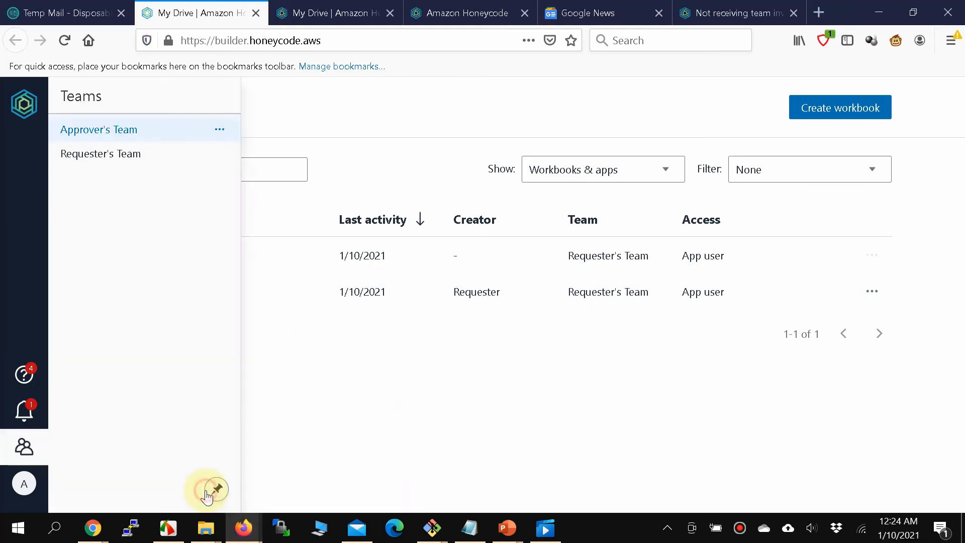
left_click(462, 343)
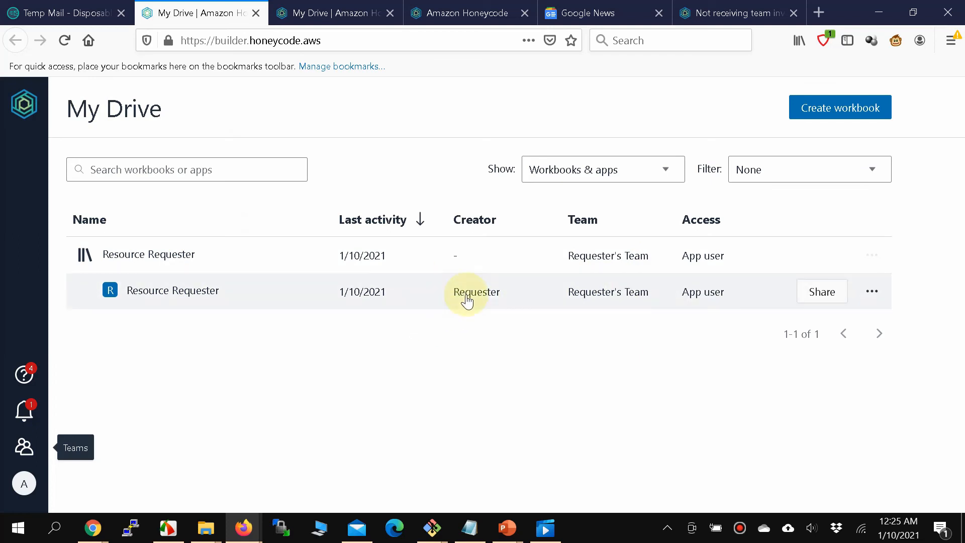
left_click(94, 536)
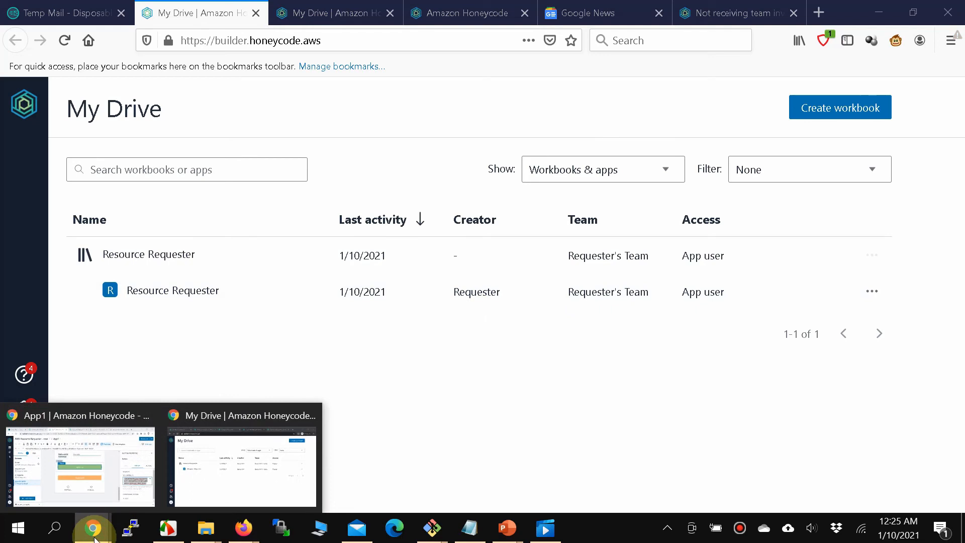
left_click(204, 469)
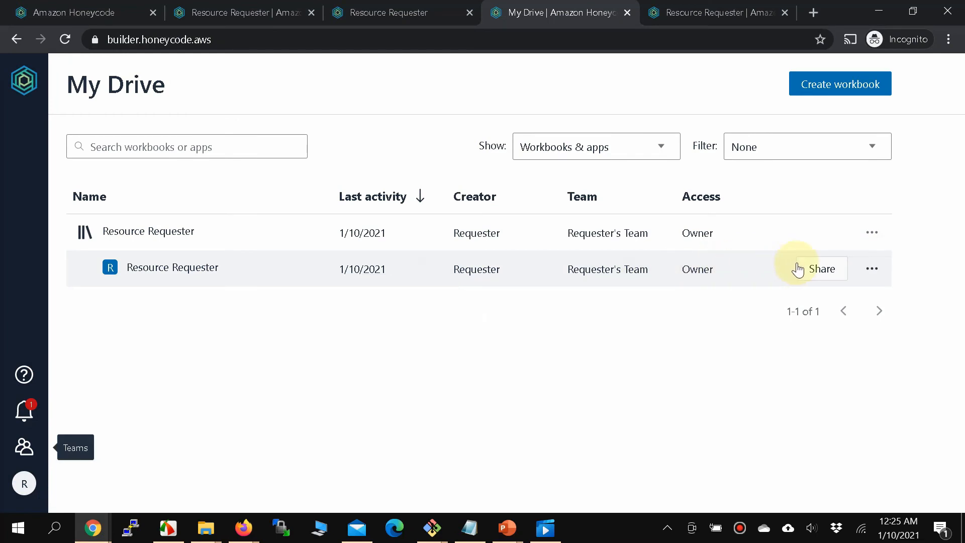
Open the Resource Requester app and start a new SQS request for INPUT_QUEUE.
left_click(24, 453)
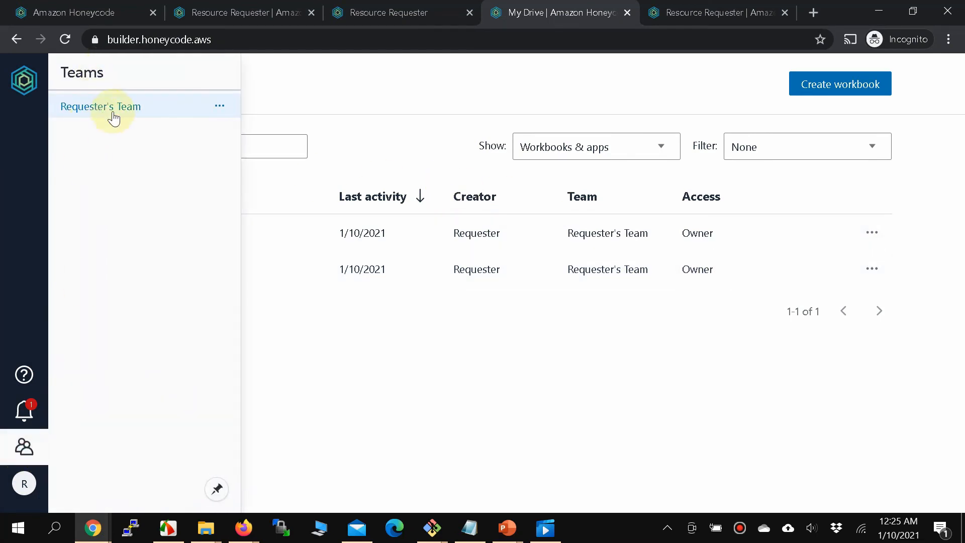
left_click(615, 372)
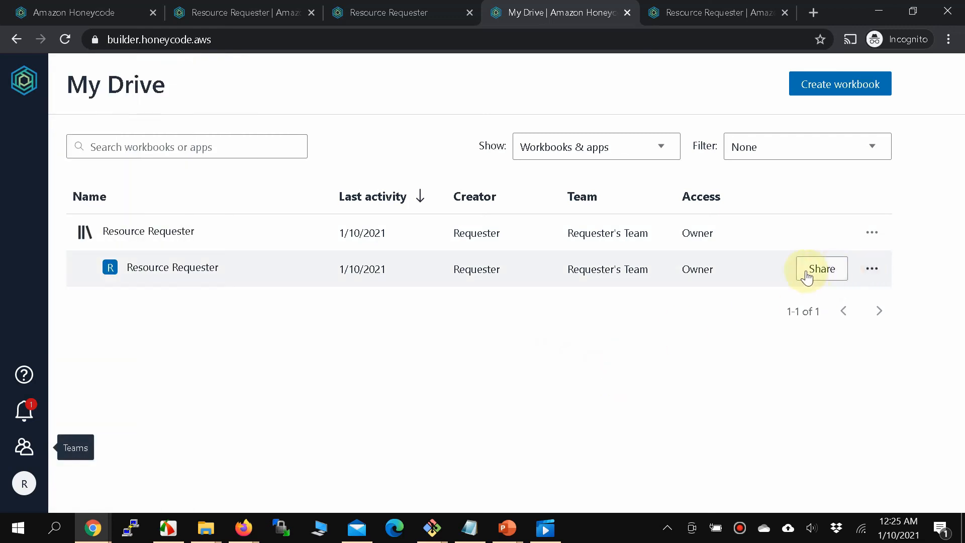
left_click(206, 271)
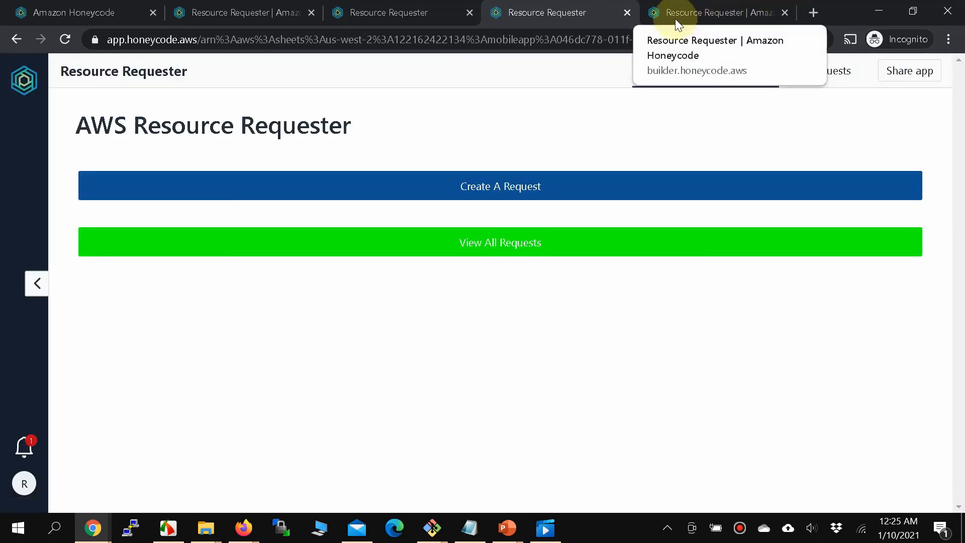
left_click(521, 187)
left_click(512, 187)
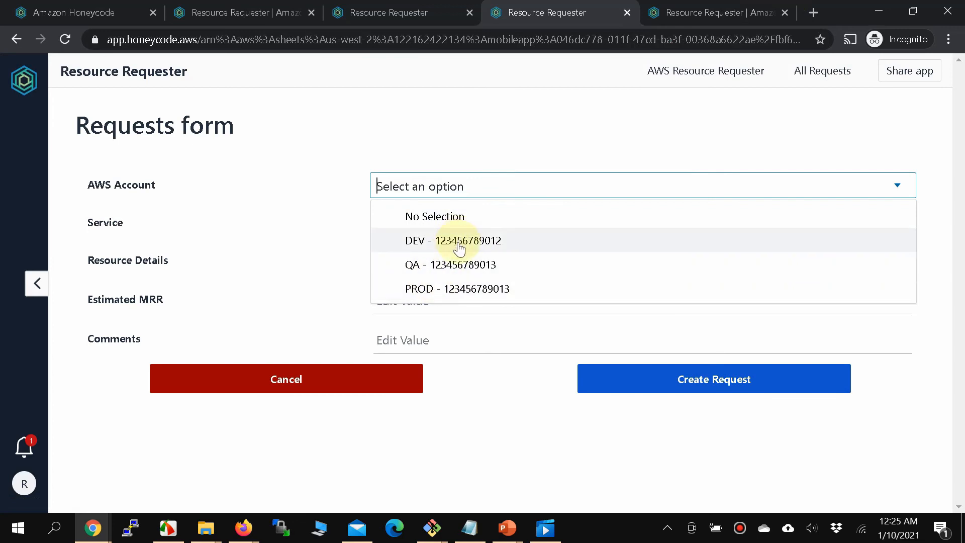
left_click(457, 243)
left_click(467, 219)
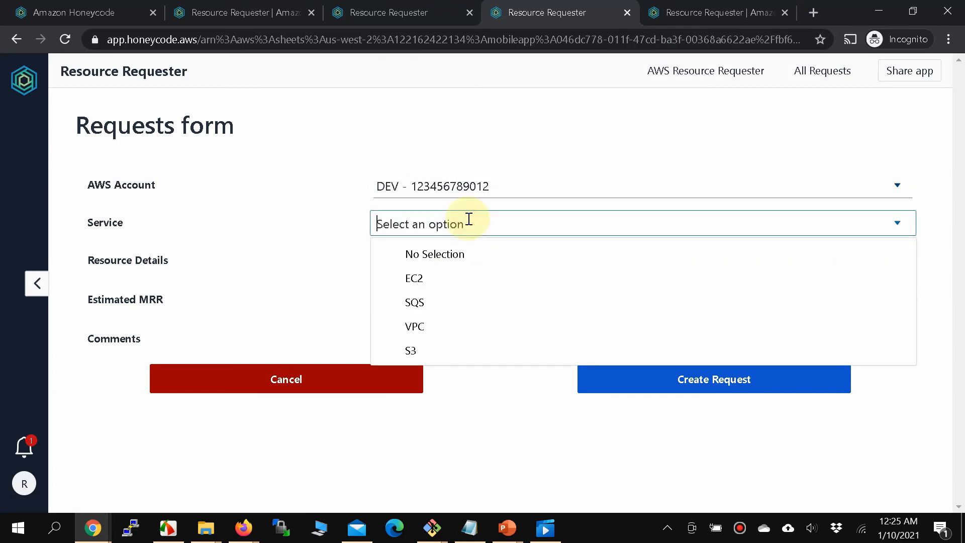
left_click(425, 303)
left_click(446, 260)
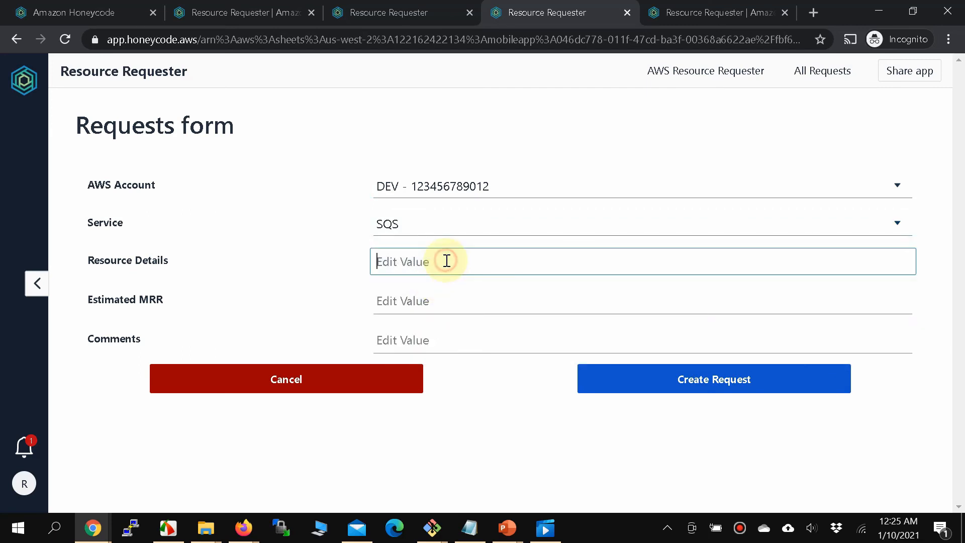
type("I")
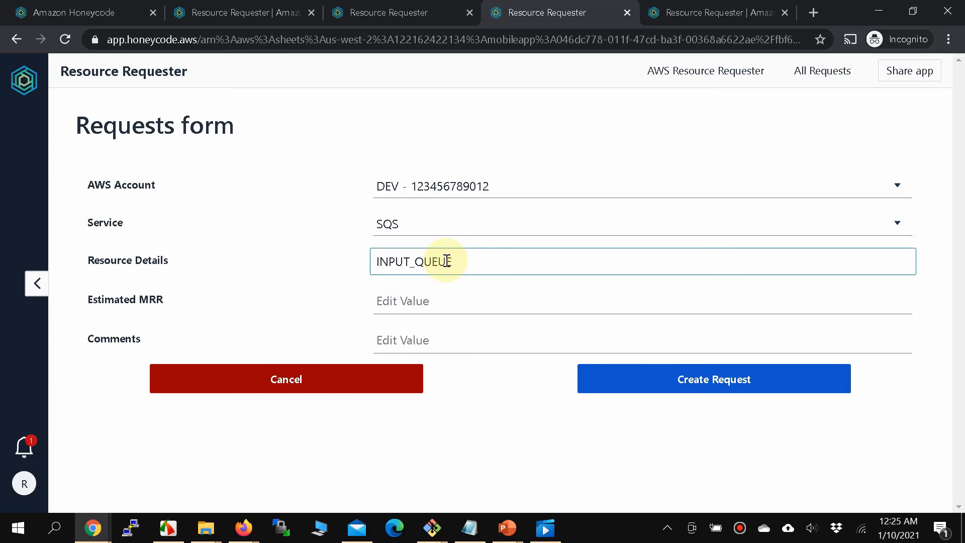
type("NPUT_QUEUE")
Switch the account to QA, enter $10 MRR and a 10 Million Messages comment, and submit.
left_click(487, 184)
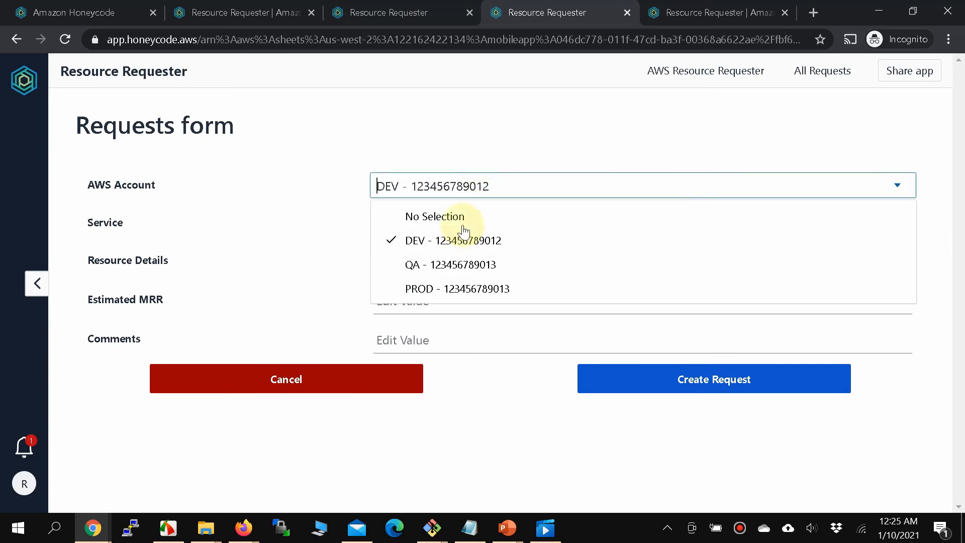
left_click(456, 265)
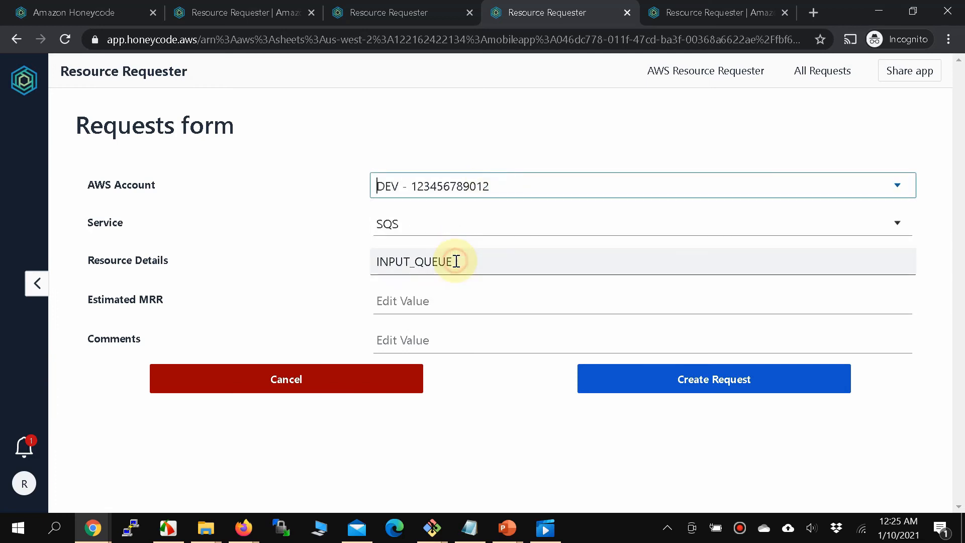
left_click(411, 304)
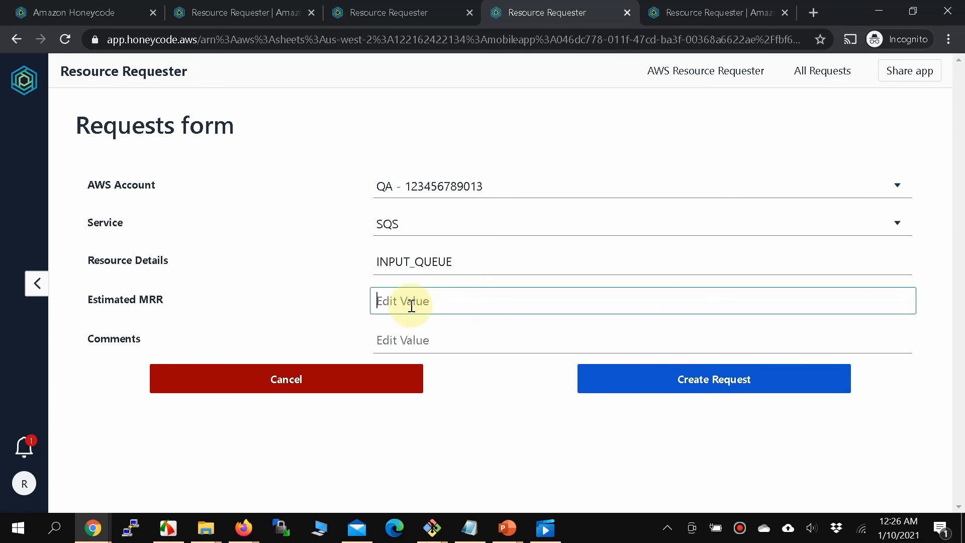
type("10")
key("Tab")
type("1")
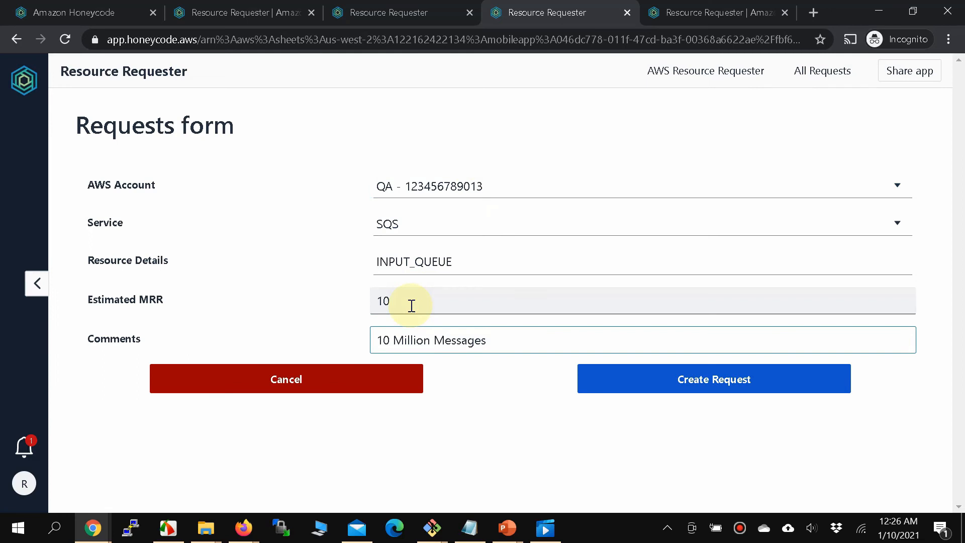
left_click(709, 390)
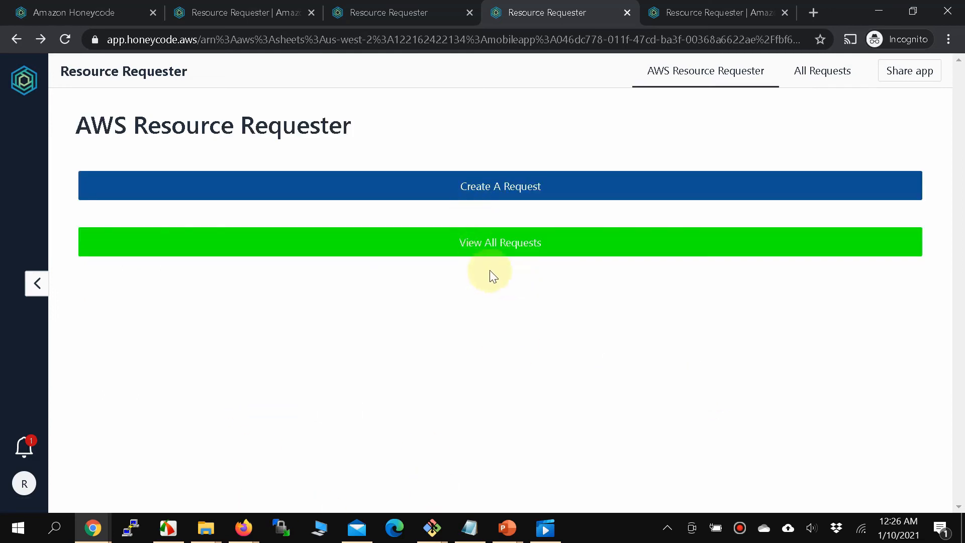
Confirm request 3 is Pending in the requests list, then switch to the other account's My Drive.
left_click(508, 243)
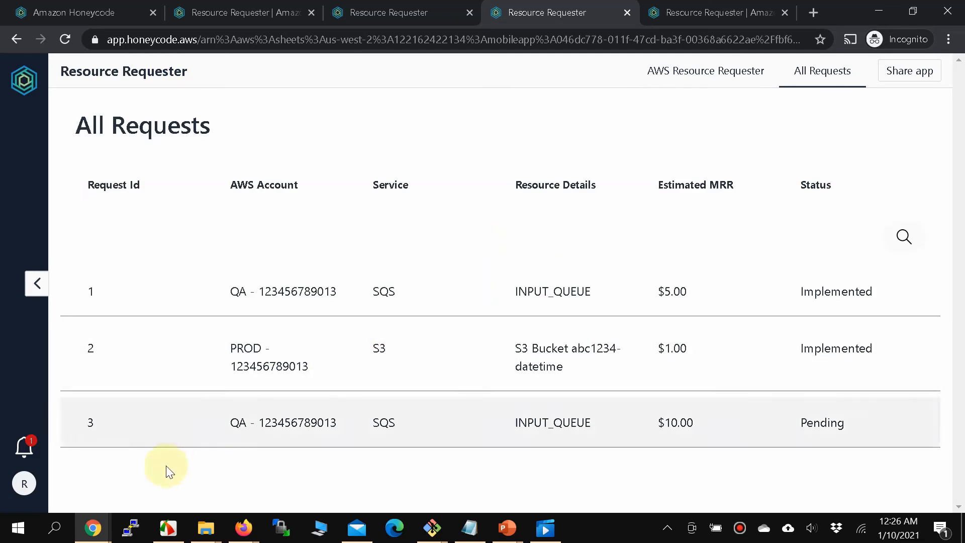
left_click(376, 424)
scroll(711, 364, "down", 5)
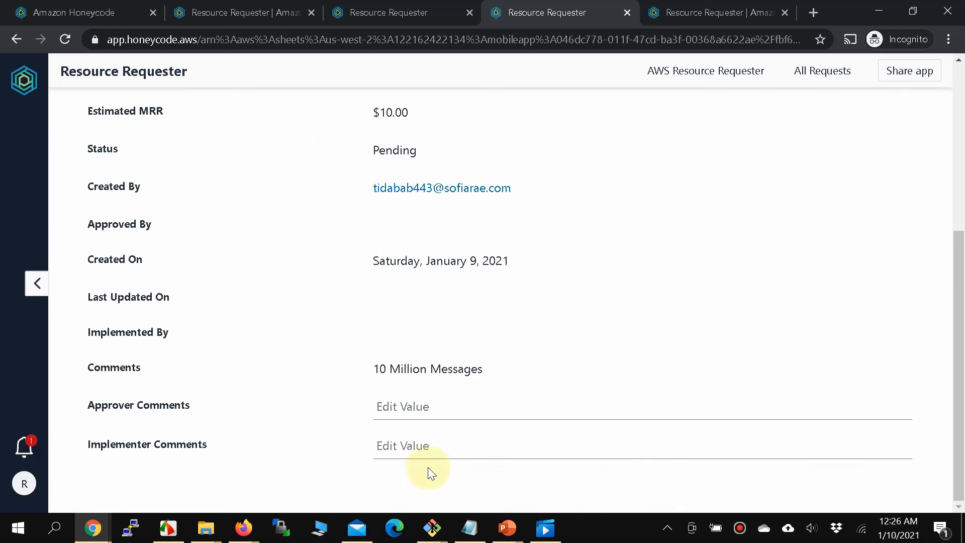
left_click(257, 527)
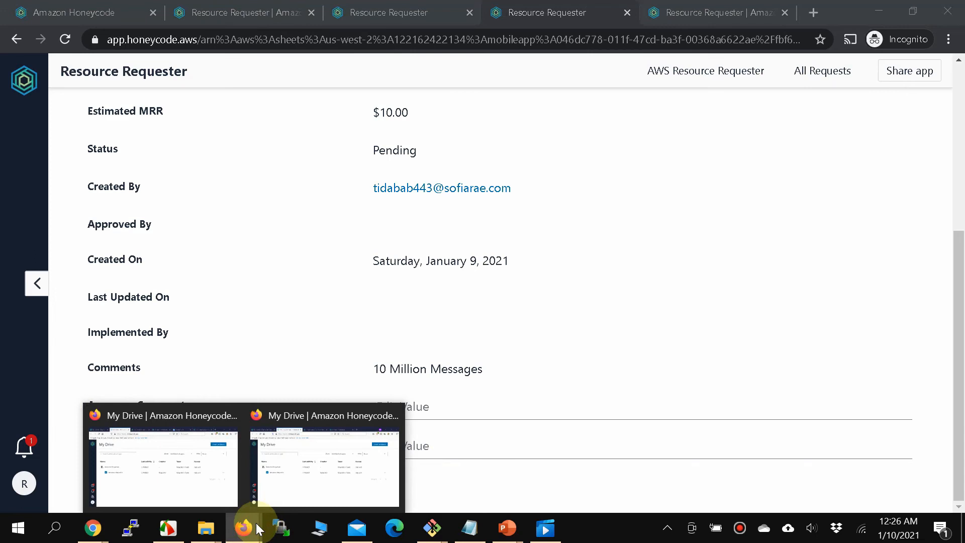
left_click(199, 483)
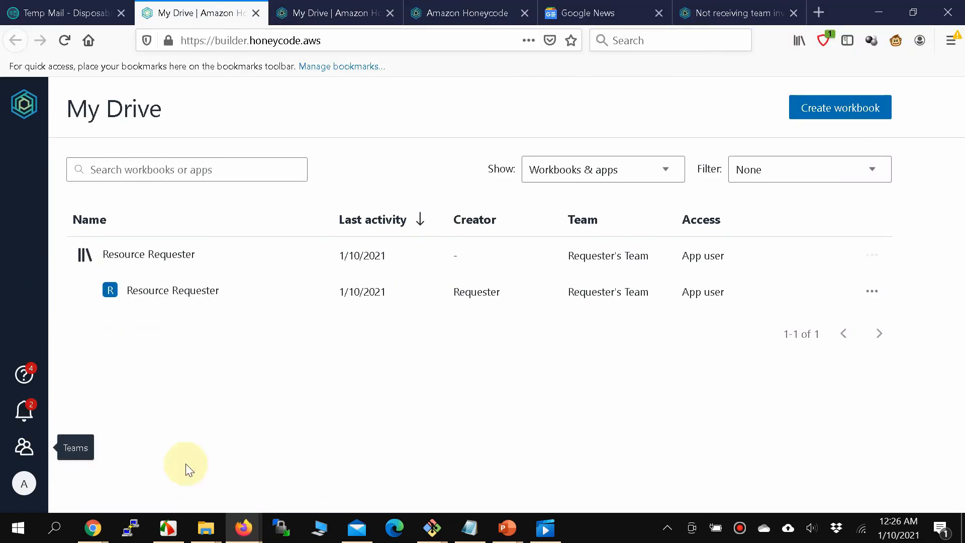
Open the shared Resource Requester app, view its approval notification, and switch to Temp Mail.
left_click(26, 444)
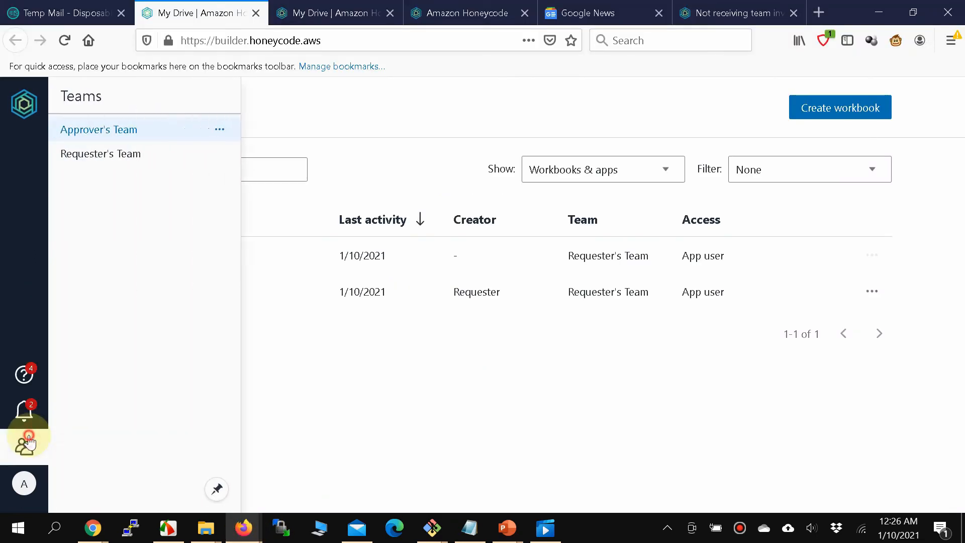
left_click(195, 299)
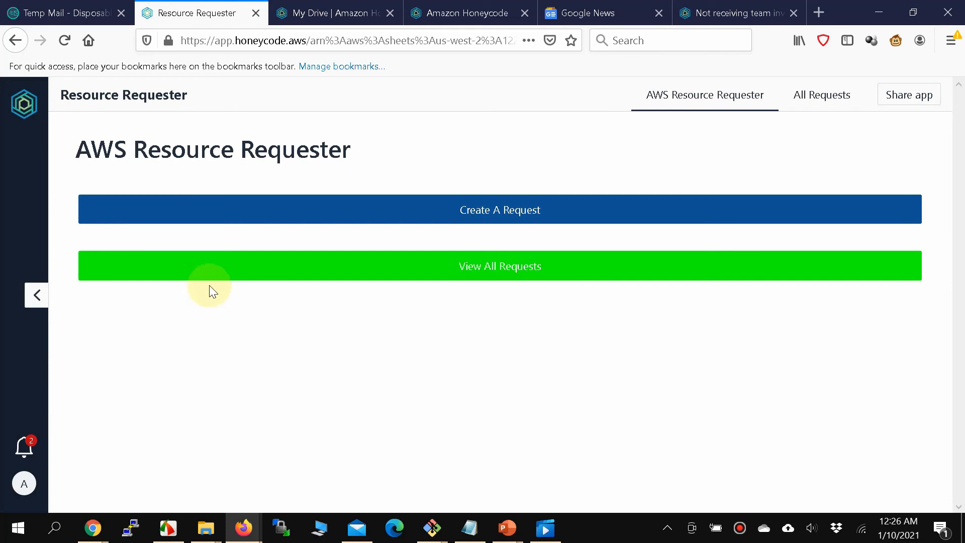
left_click(25, 444)
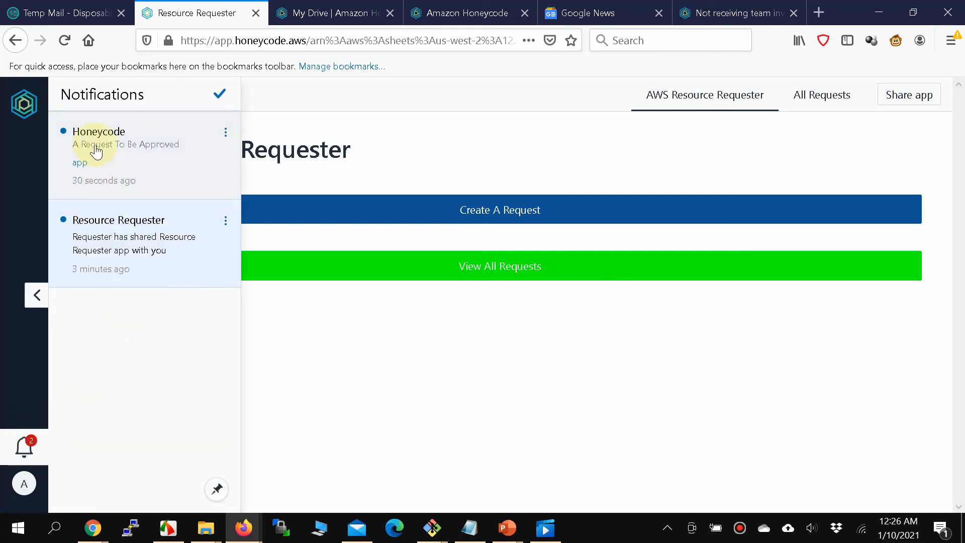
left_click(71, 12)
scroll(461, 366, "up", 8)
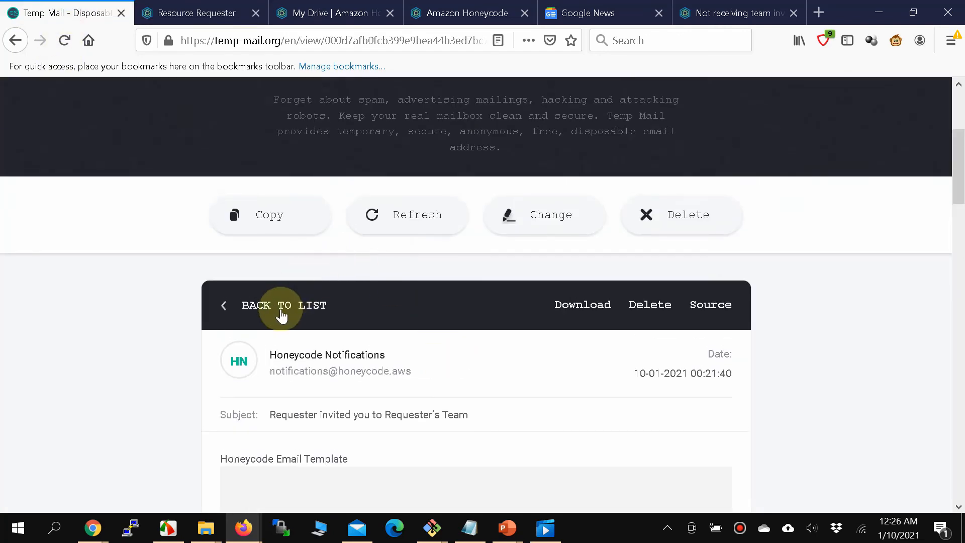
Go back to the Temp Mail message list to find the 'A Request To Be Approved' email.
left_click(260, 312)
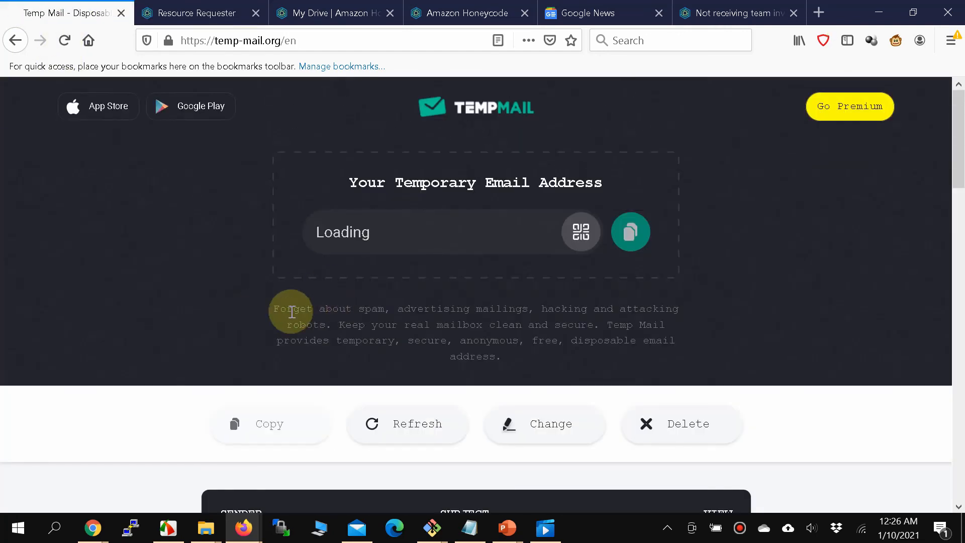
scroll(302, 368, "down", 1)
scroll(301, 368, "down", 2)
scroll(301, 369, "down", 3)
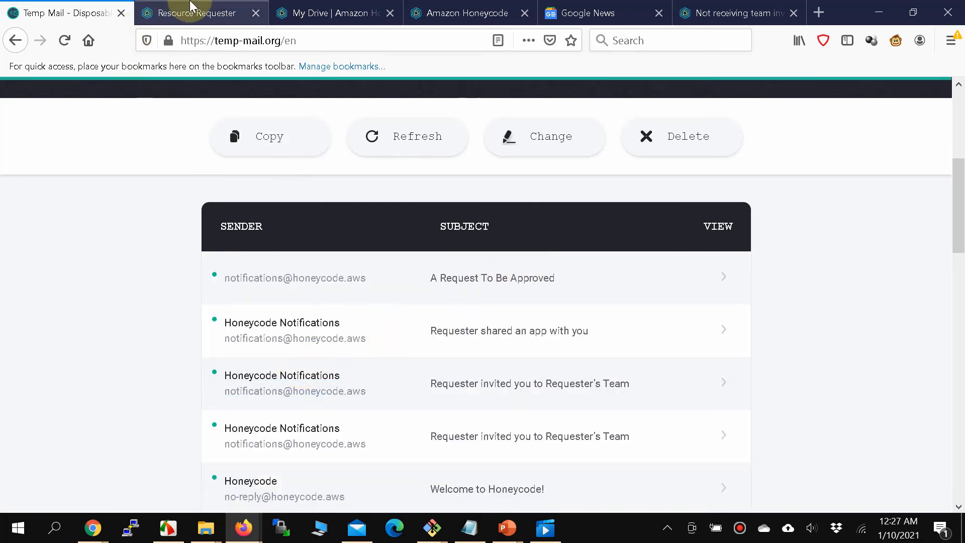
left_click(170, 13)
Open pending request 3's details from the full request list.
left_click(507, 320)
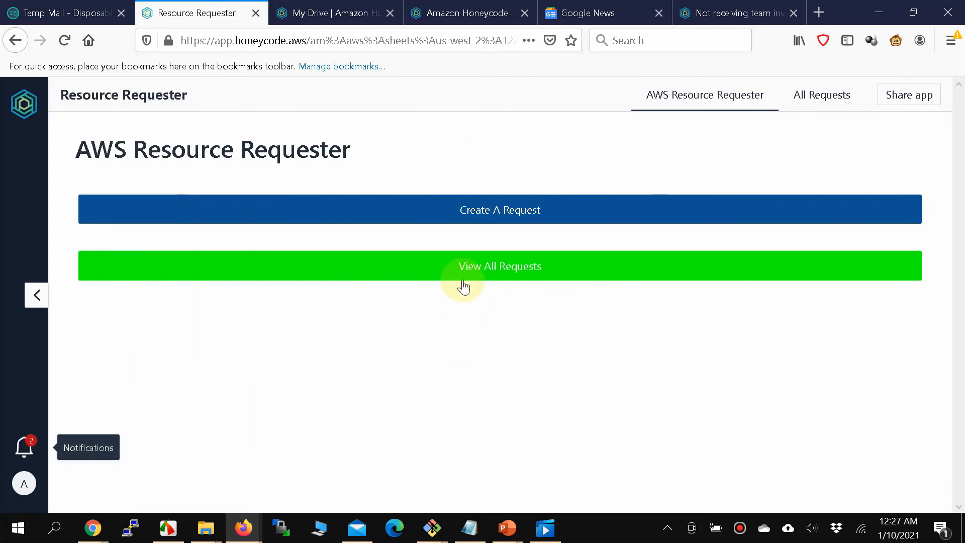
left_click(478, 271)
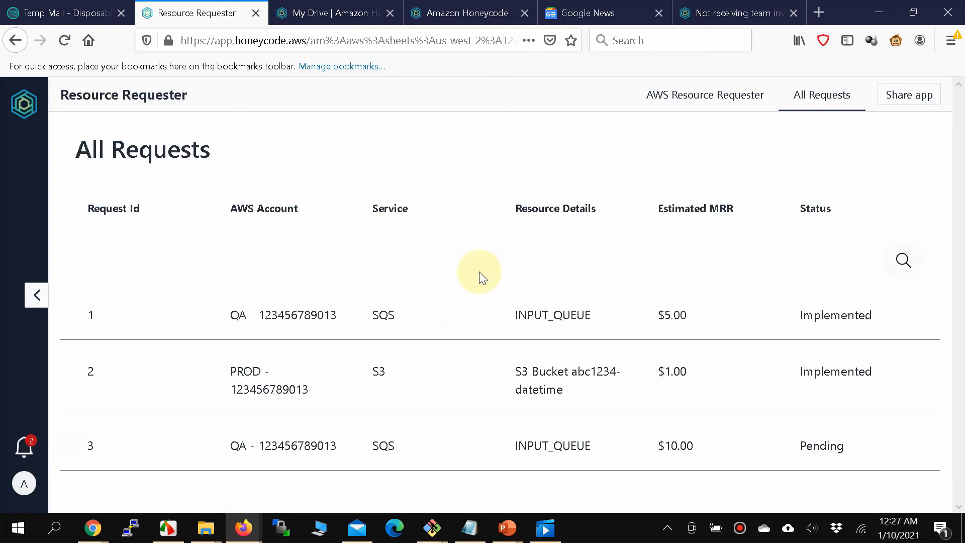
left_click(827, 450)
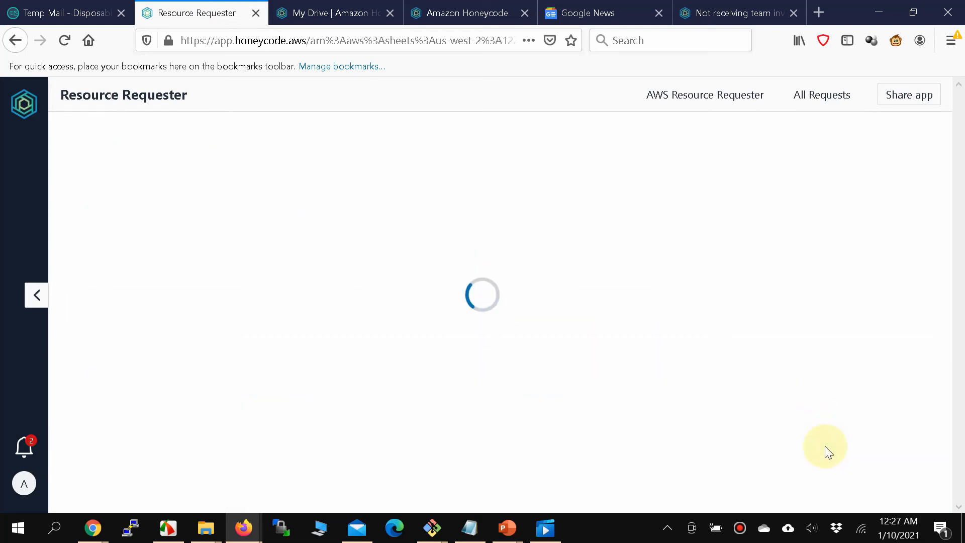
scroll(722, 383, "down", 6)
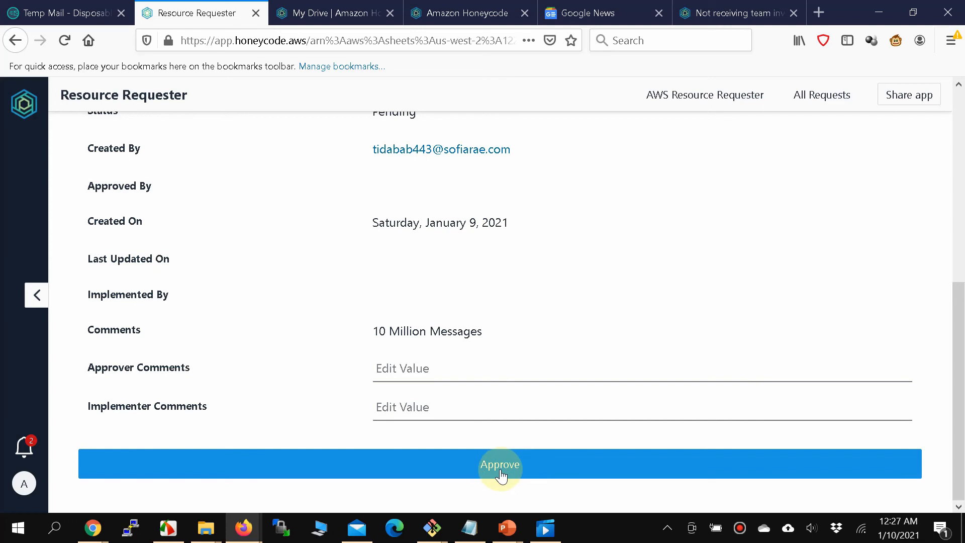
Enter the approver comment 'Approved' and approve request 3.
left_click(463, 376)
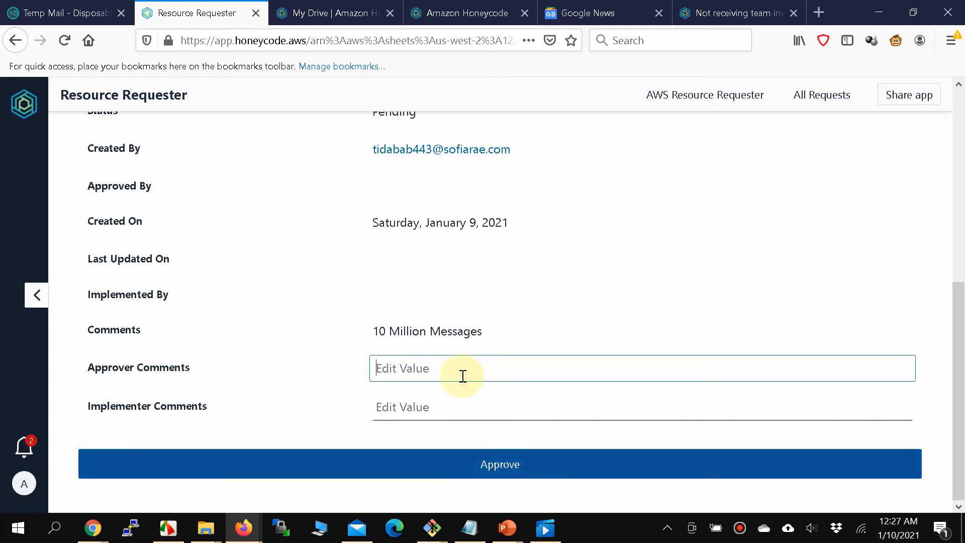
type("Approved")
left_click(437, 463)
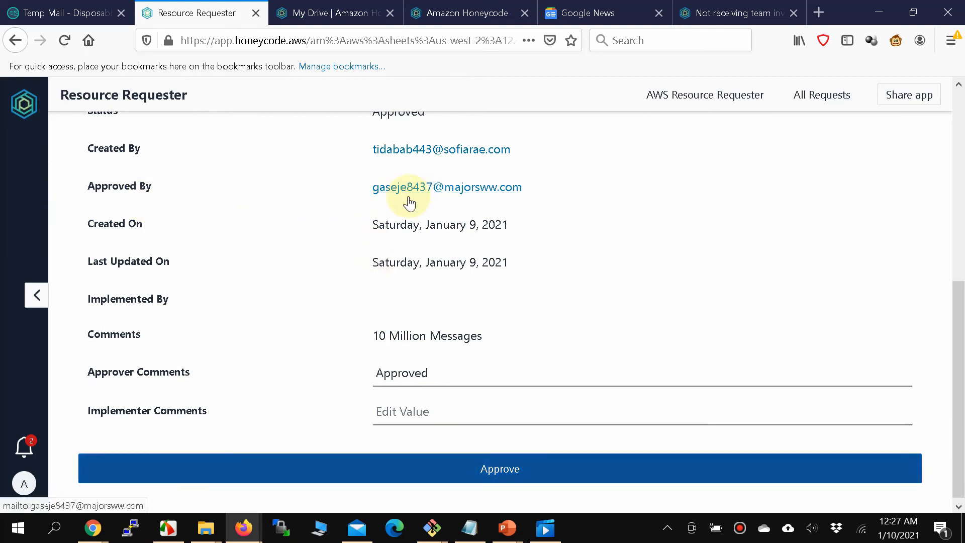
Review request 3's updated Last Updated On date after approval.
scroll(417, 199, "up", 1)
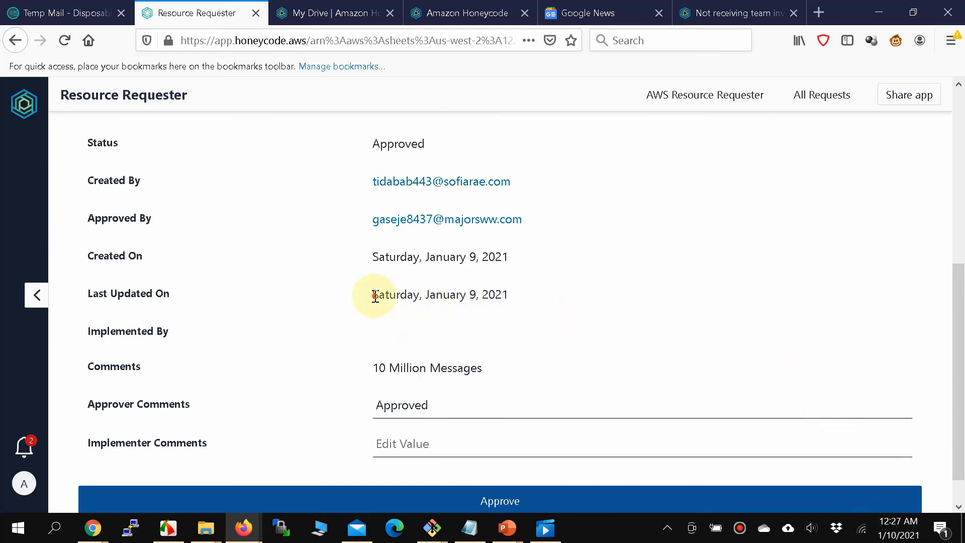
left_click_drag(371, 295, 518, 292)
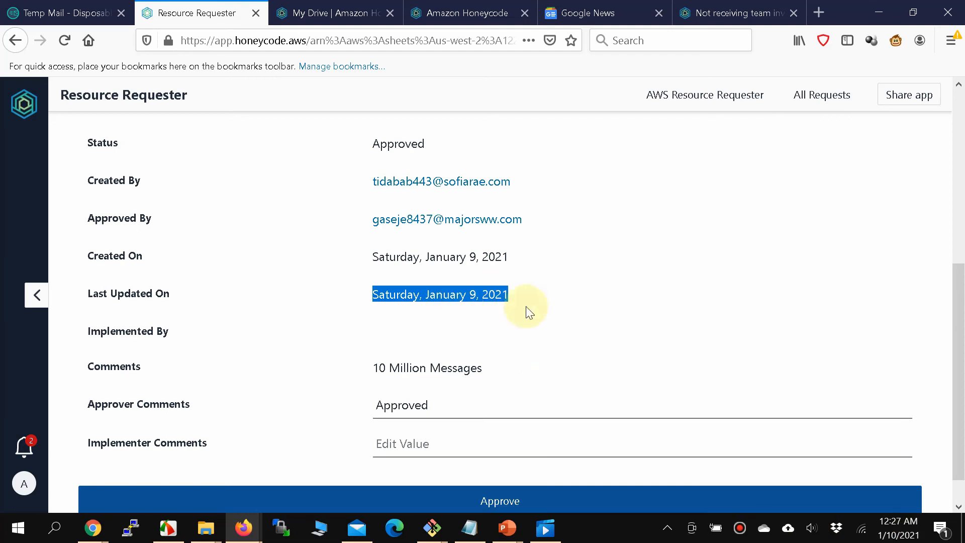
scroll(407, 299, "up", 3)
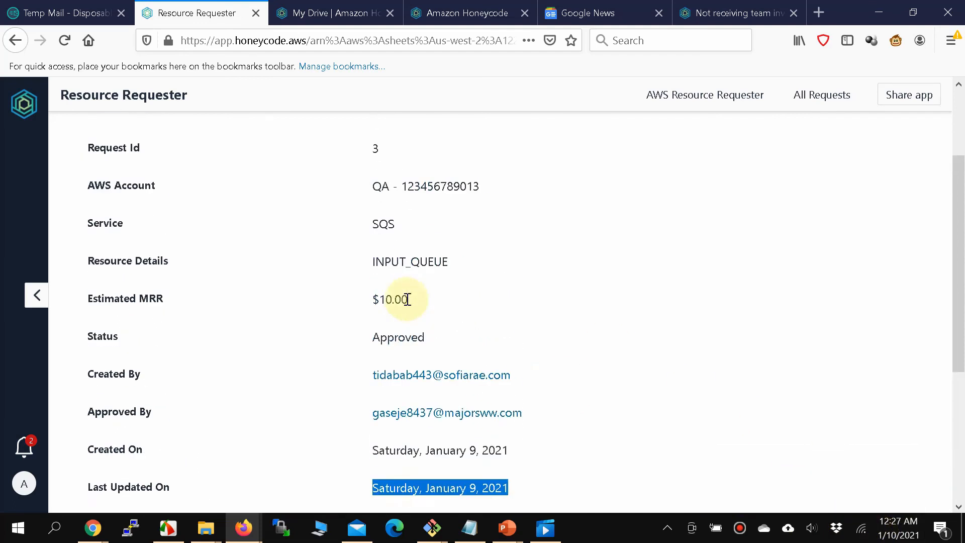
scroll(404, 302, "up", 2)
scroll(407, 302, "down", 5)
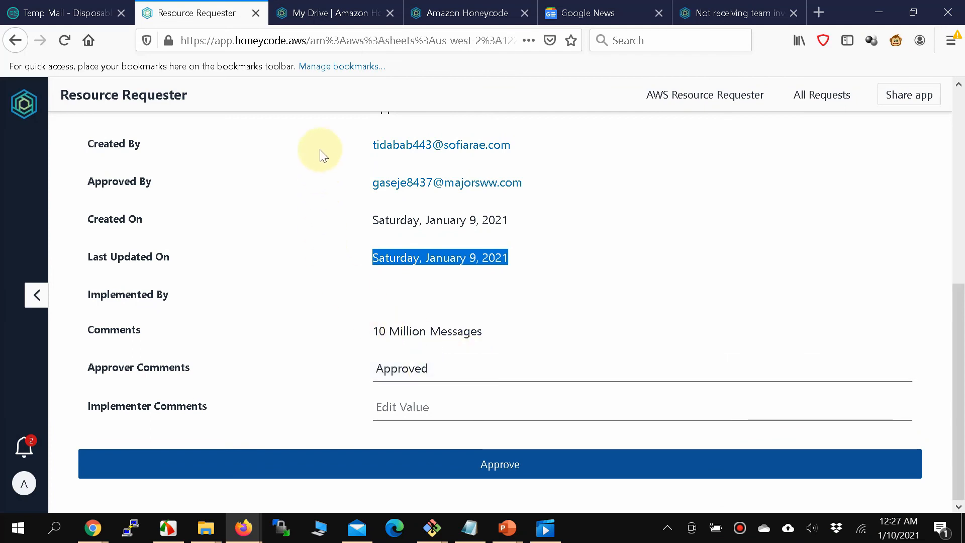
left_click(343, 253)
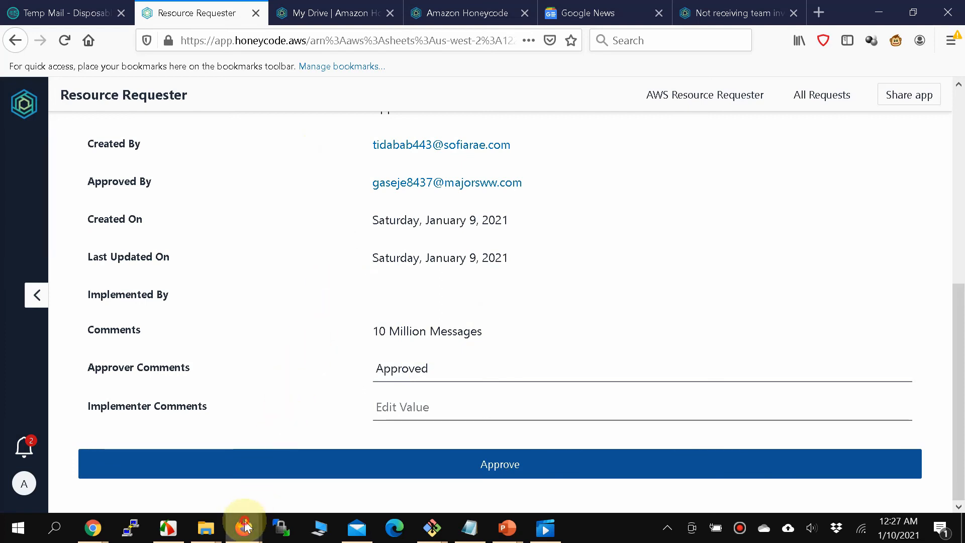
In the implementer's browser, check the Temp Mail inbox and return to Honeycode My Drive.
mouse_move(243, 526)
left_click(329, 477)
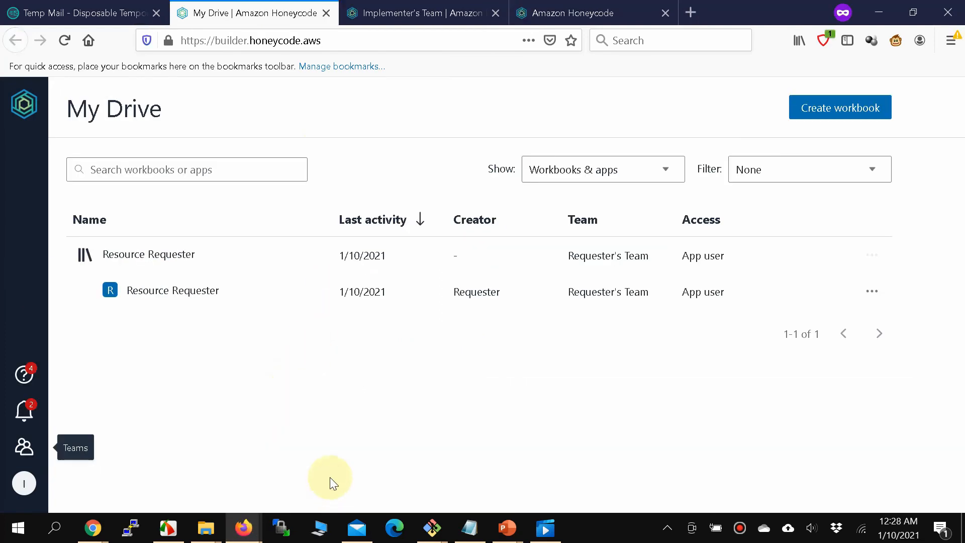
left_click(59, 11)
scroll(310, 237, "up", 8)
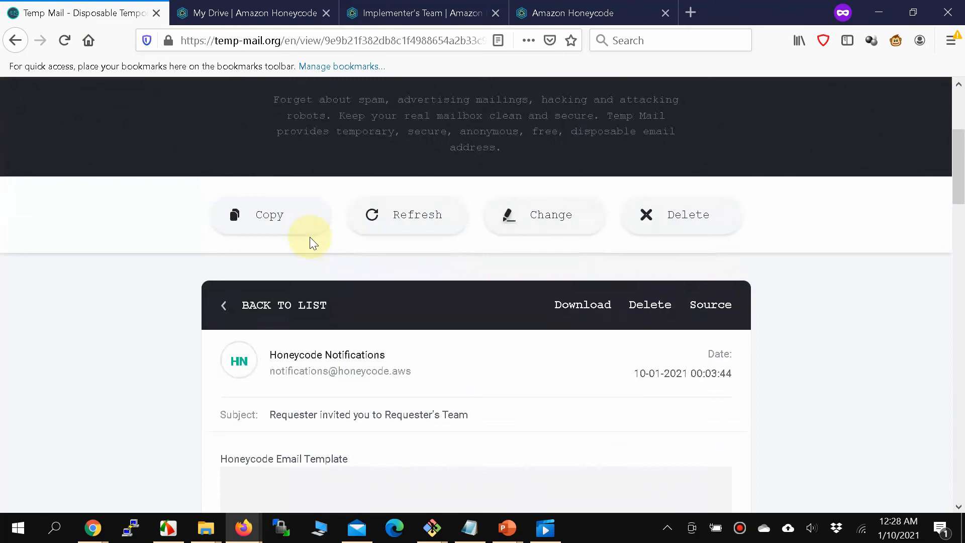
left_click(243, 308)
left_click(245, 15)
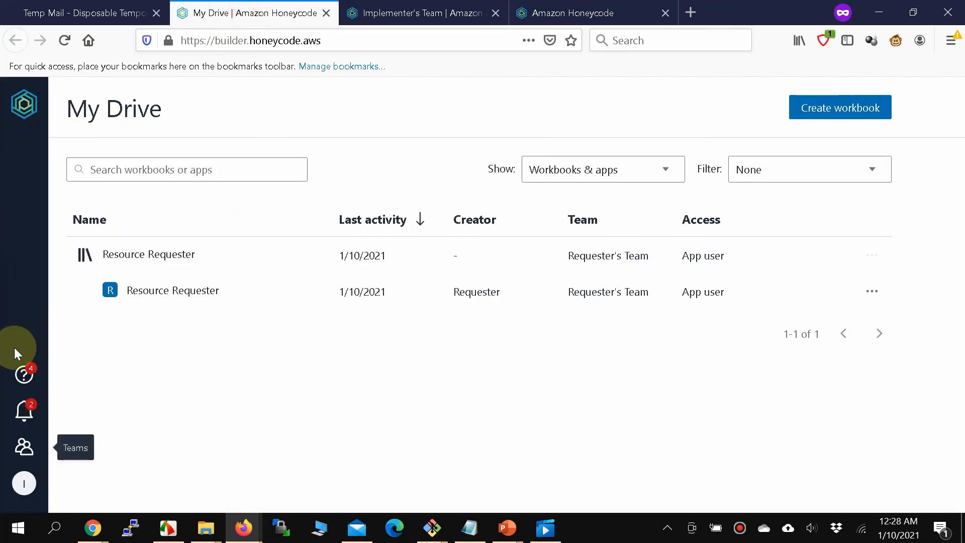
Open the Resource Requester app and view request 3's details from All Requests.
left_click(21, 413)
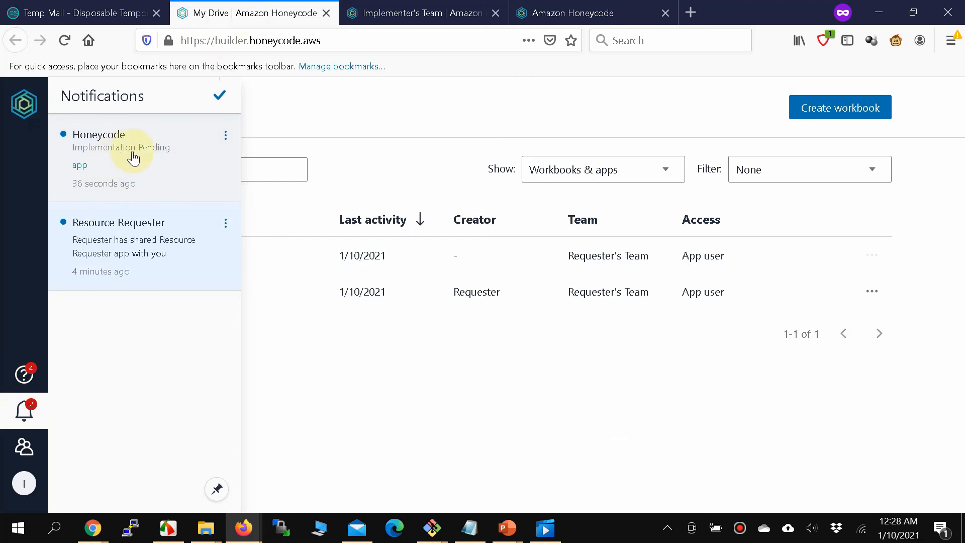
left_click(312, 338)
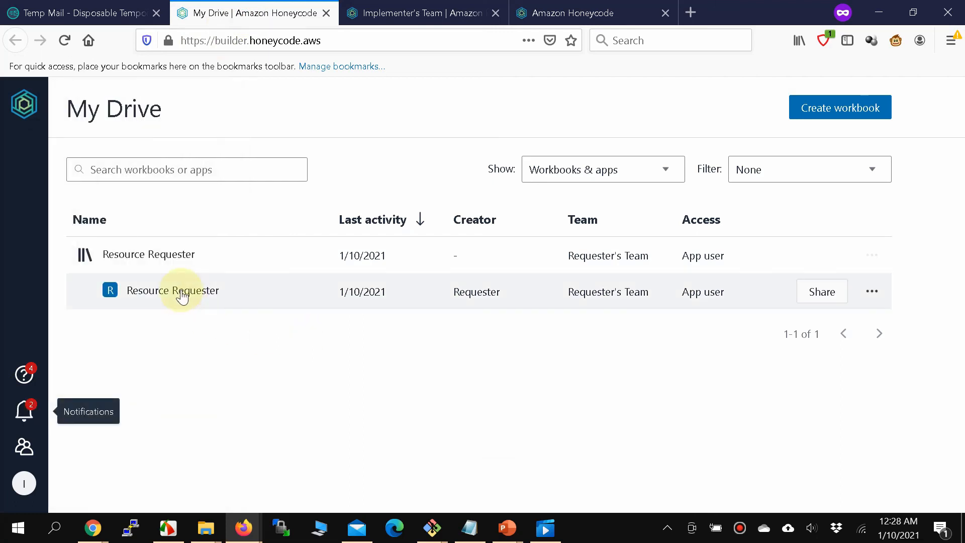
left_click(181, 291)
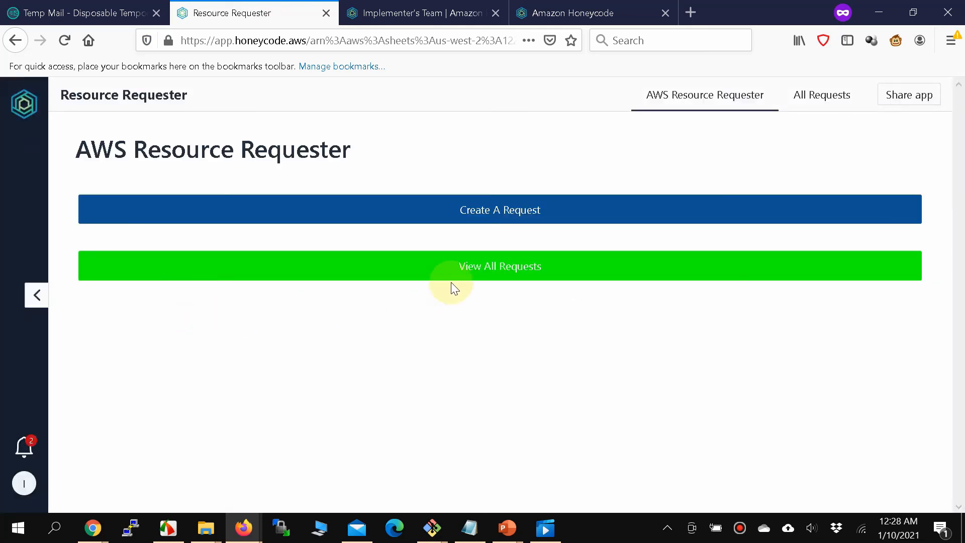
left_click(472, 272)
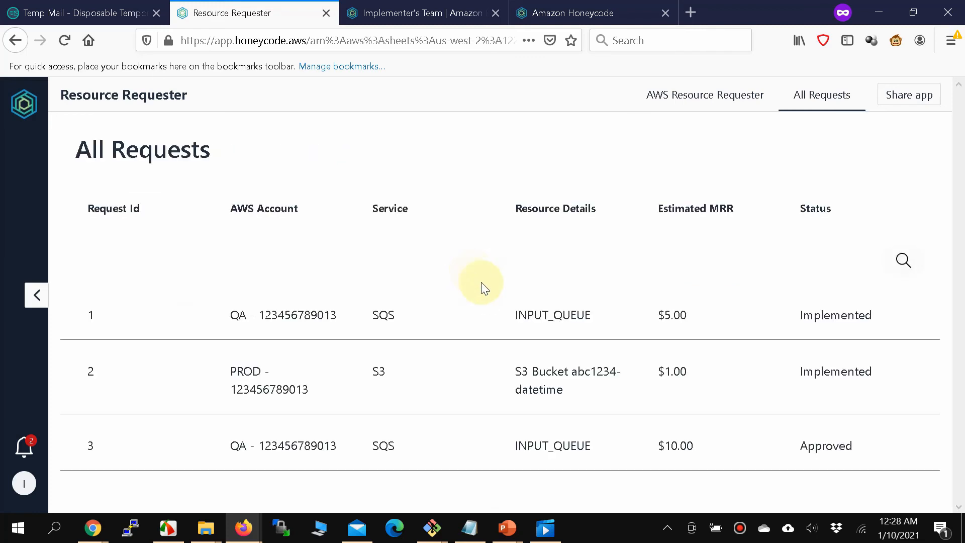
left_click(774, 448)
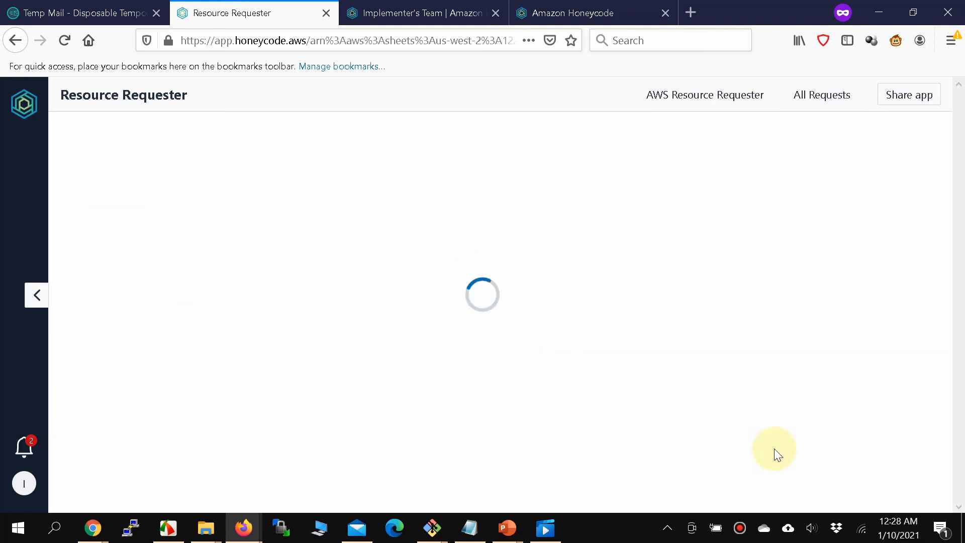
scroll(716, 354, "down", 6)
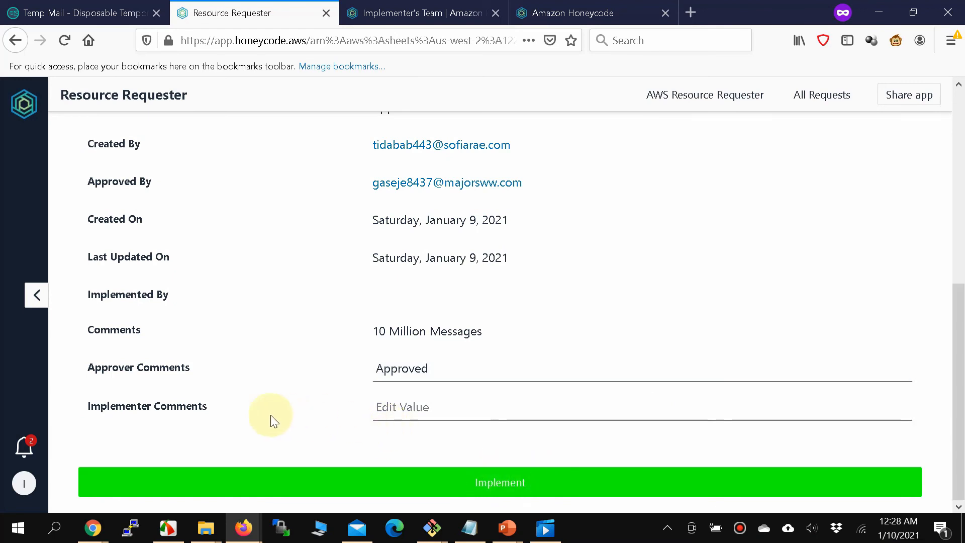
Bring the Chrome app window forward and view the already Implemented request.
mouse_move(94, 522)
left_click(236, 469)
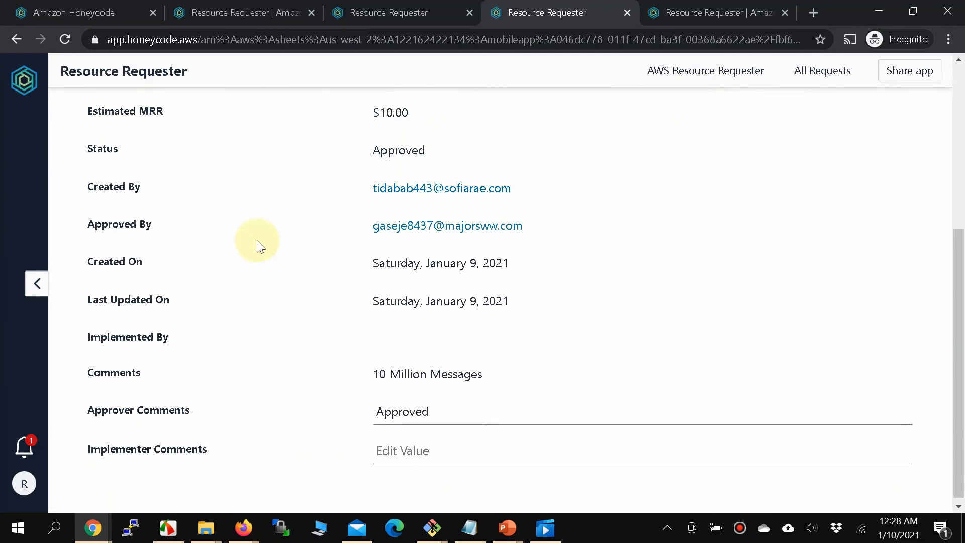
scroll(257, 244, "up", 5)
left_click(402, 10)
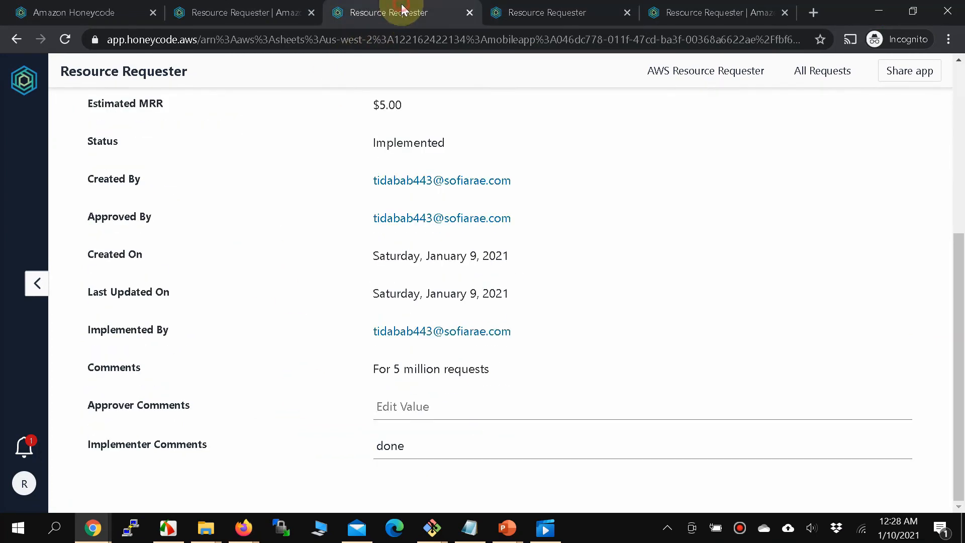
Show the builder's rule making the Implement button visible only to the Implementer role.
left_click(238, 13)
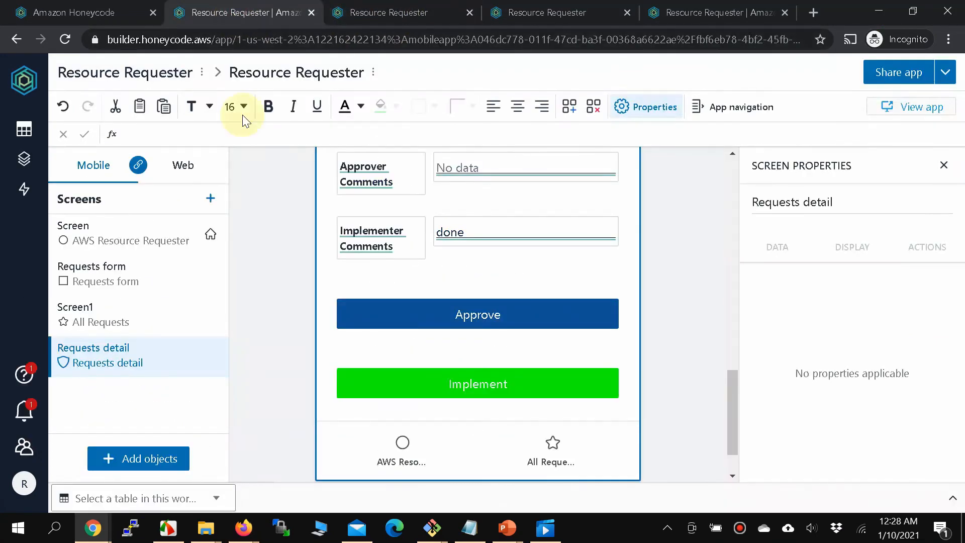
left_click(497, 395)
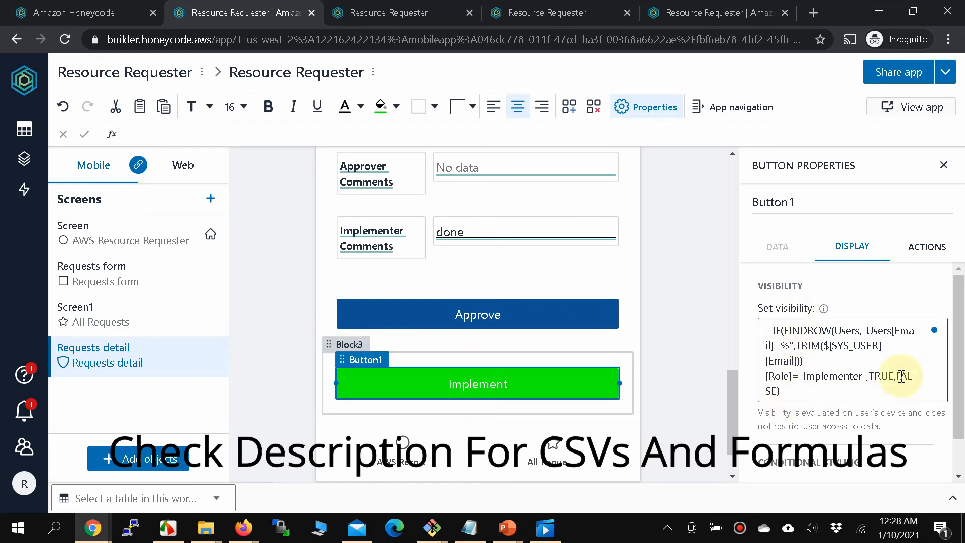
left_click(243, 527)
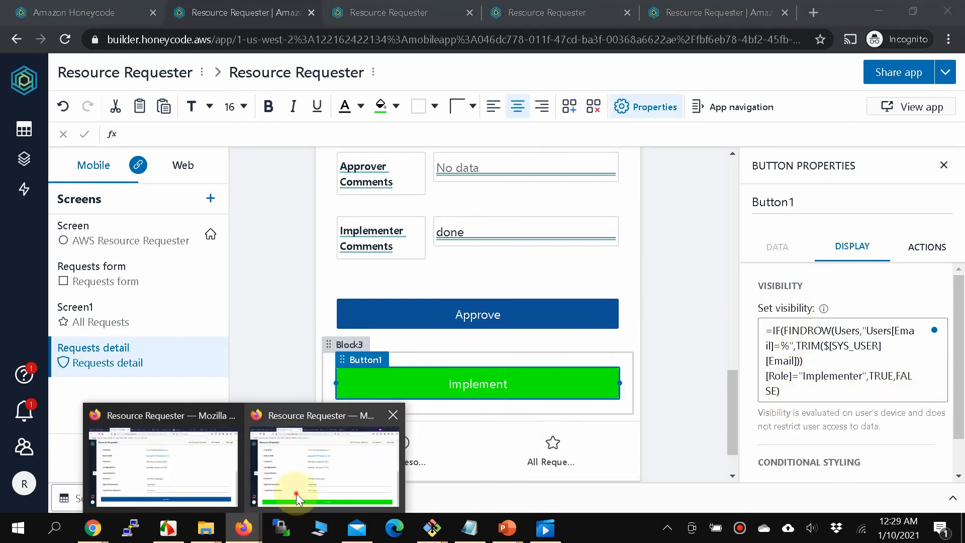
left_click(296, 493)
Enter the implementer comment 'Implemented!' and mark request 3 as implemented.
left_click(434, 402)
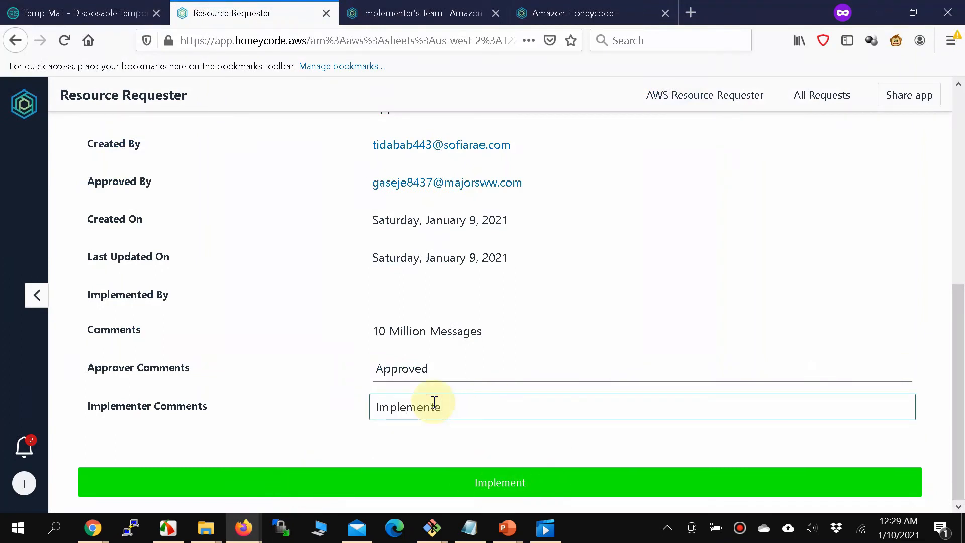
left_click(471, 491)
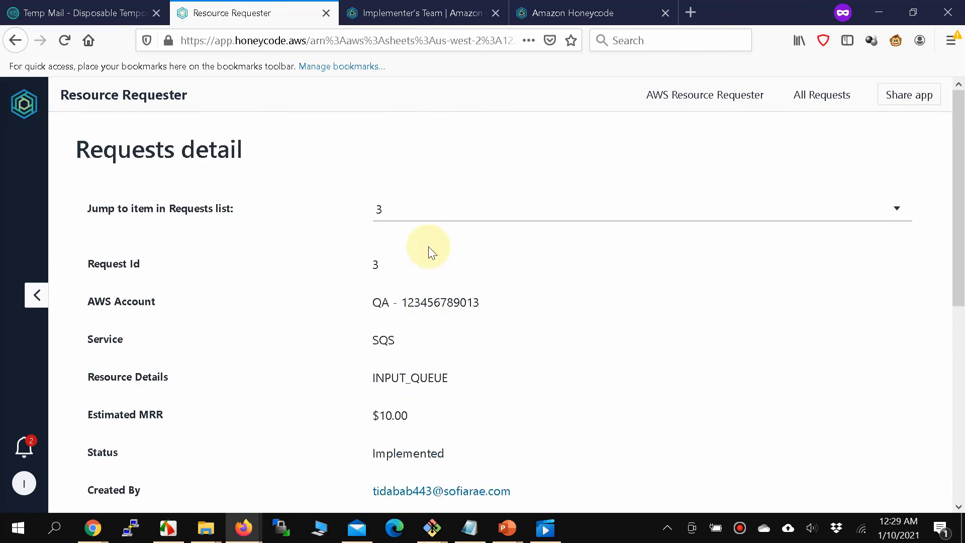
scroll(427, 249, "down", 6)
scroll(421, 371, "down", 1)
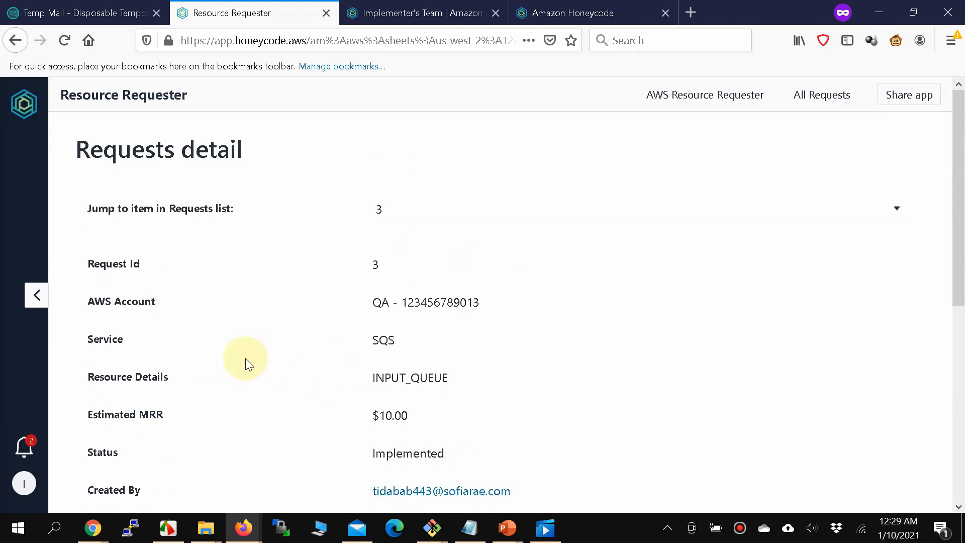
scroll(245, 357, "down", 5)
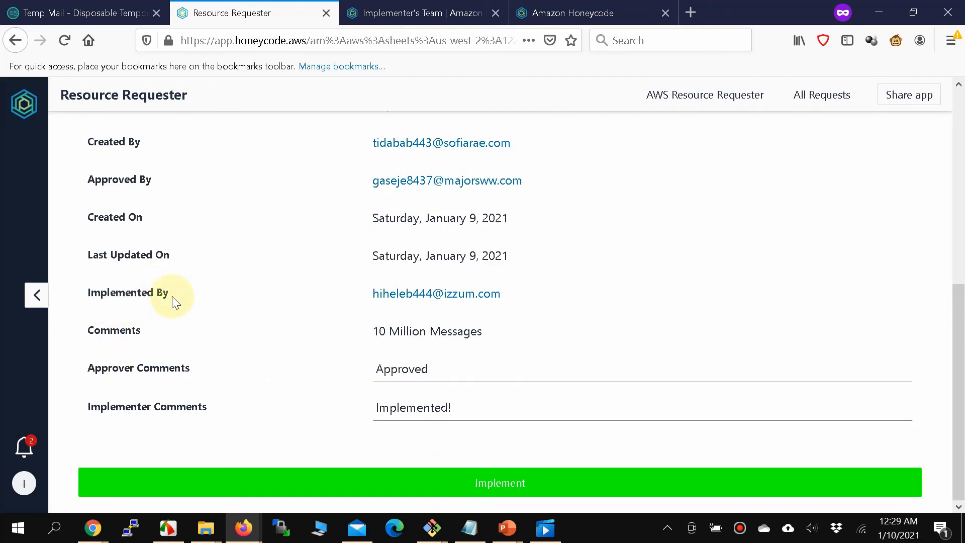
Check the Temp Mail inbox for new messages, then return to request 3's details.
left_click(72, 13)
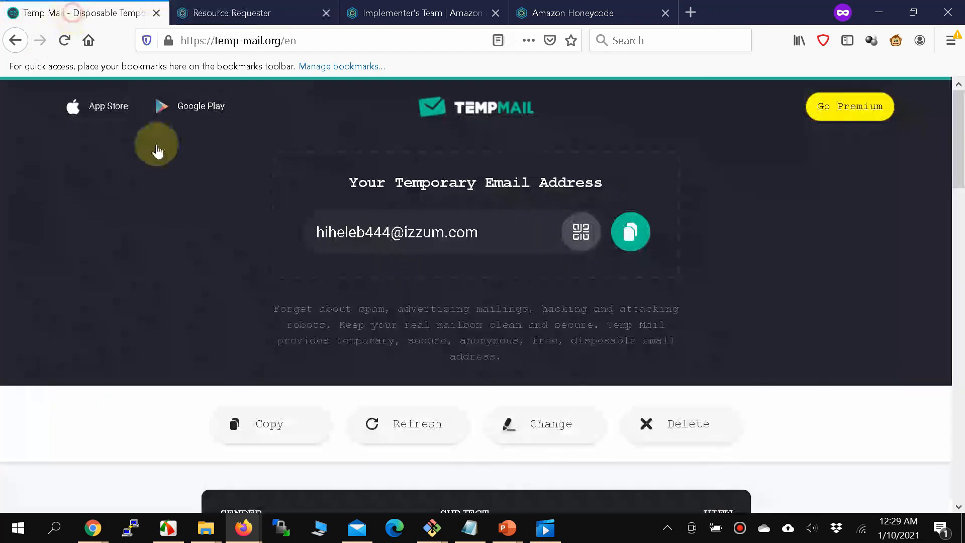
scroll(369, 397, "down", 3)
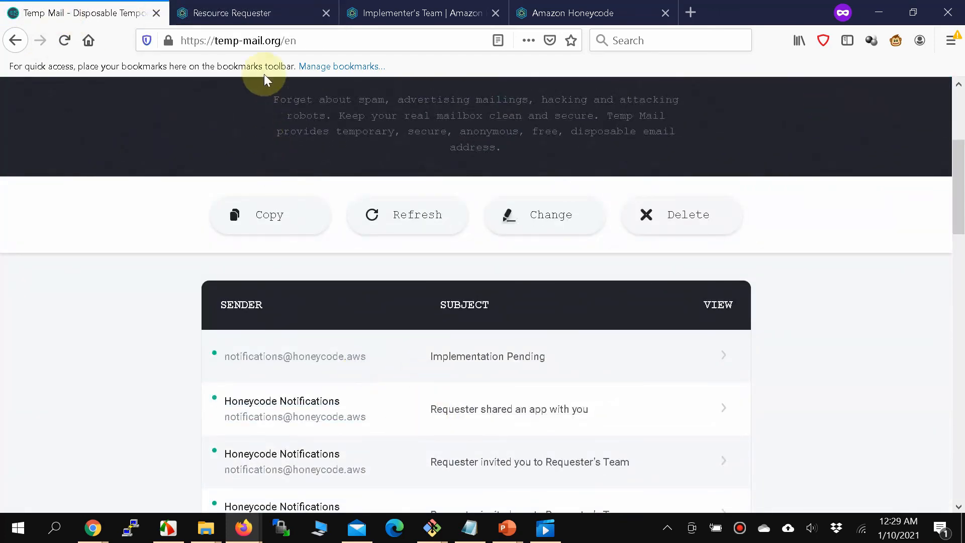
left_click(269, 12)
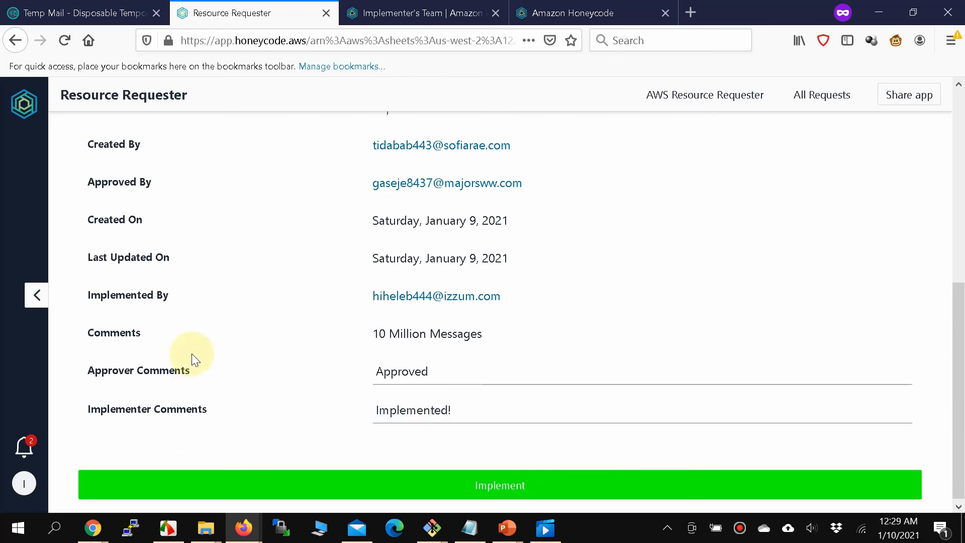
scroll(194, 321, "down", 5)
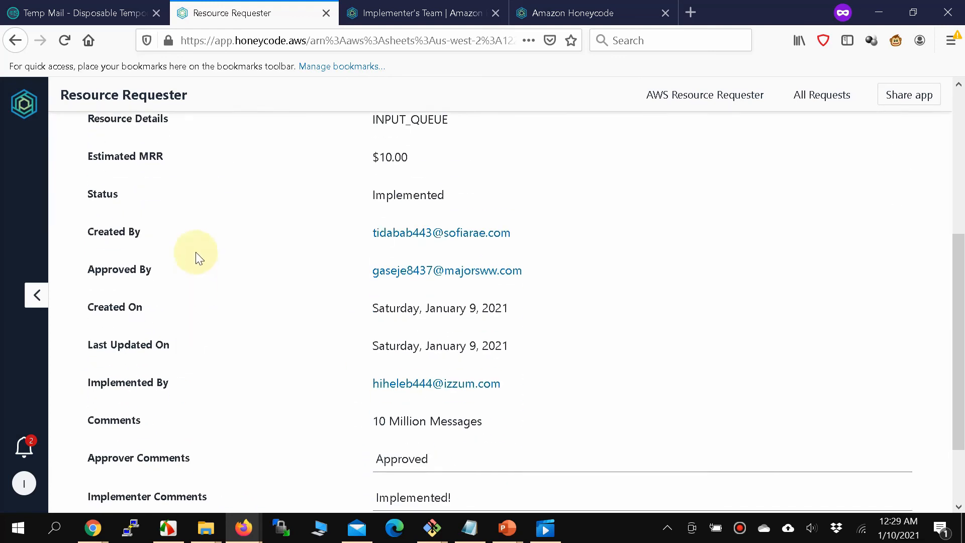
scroll(197, 246, "down", 2)
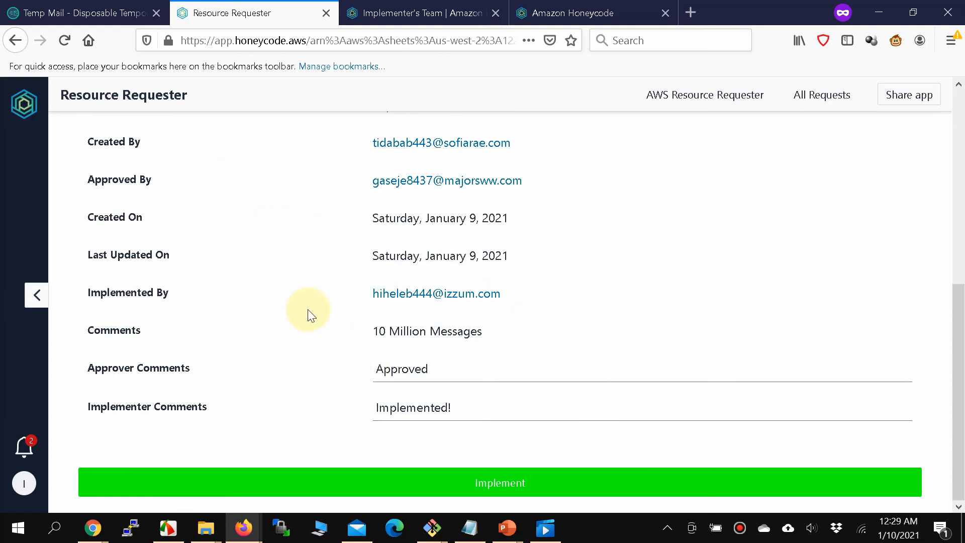
Bring the builder forward and open its Tables panel from the left navigation bar.
mouse_move(93, 527)
left_click(194, 488)
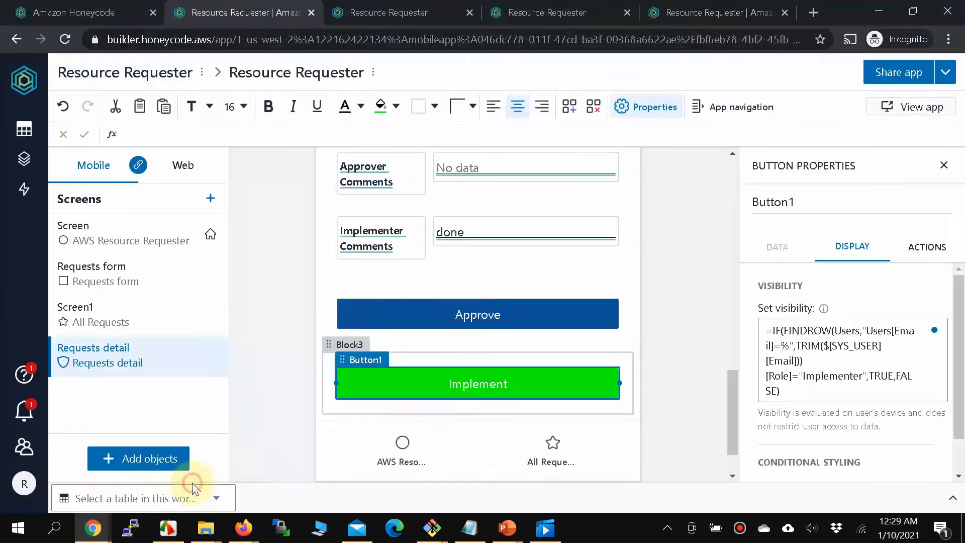
scroll(287, 255, "up", 10)
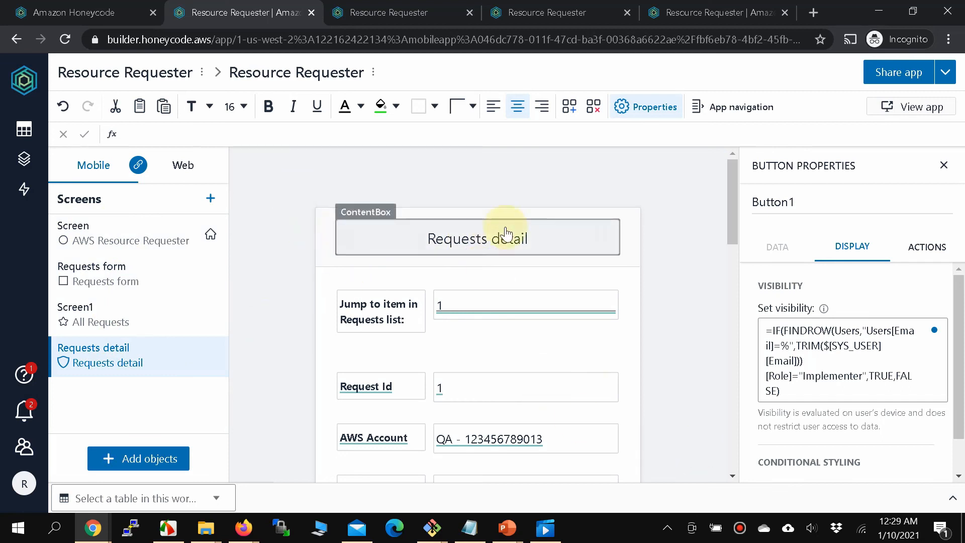
left_click(23, 129)
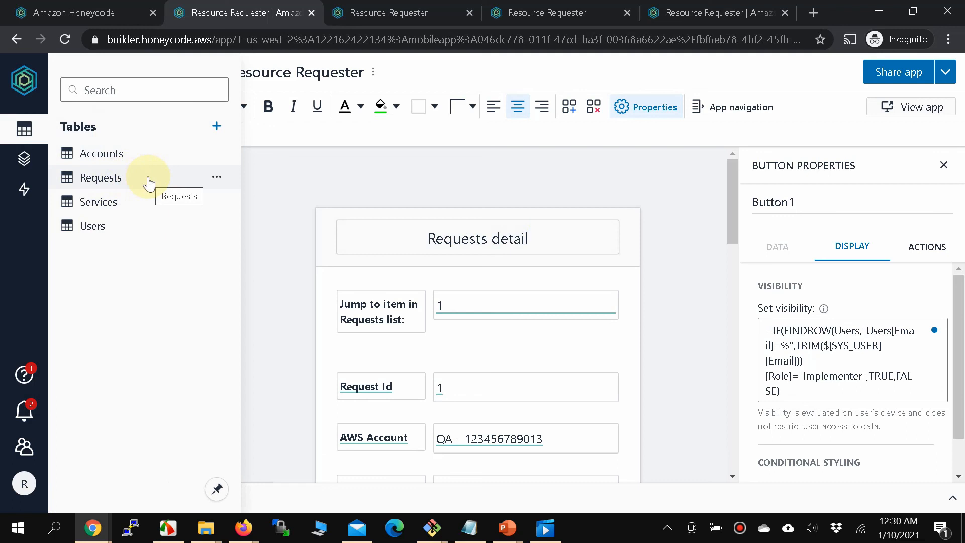
Open the Requests table, scroll its columns to review Implemented statuses, and dismiss the caret prompt.
left_click(121, 184)
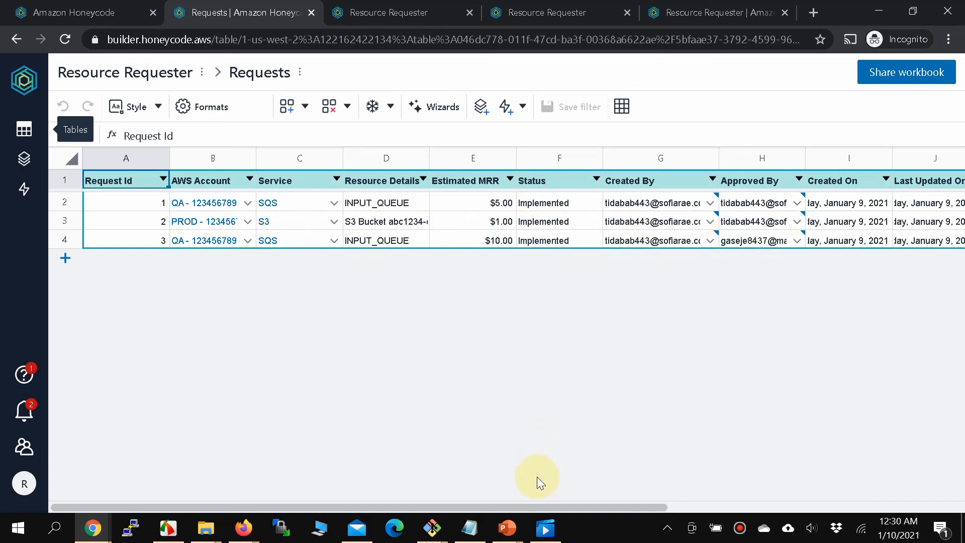
left_click_drag(538, 507, 727, 511)
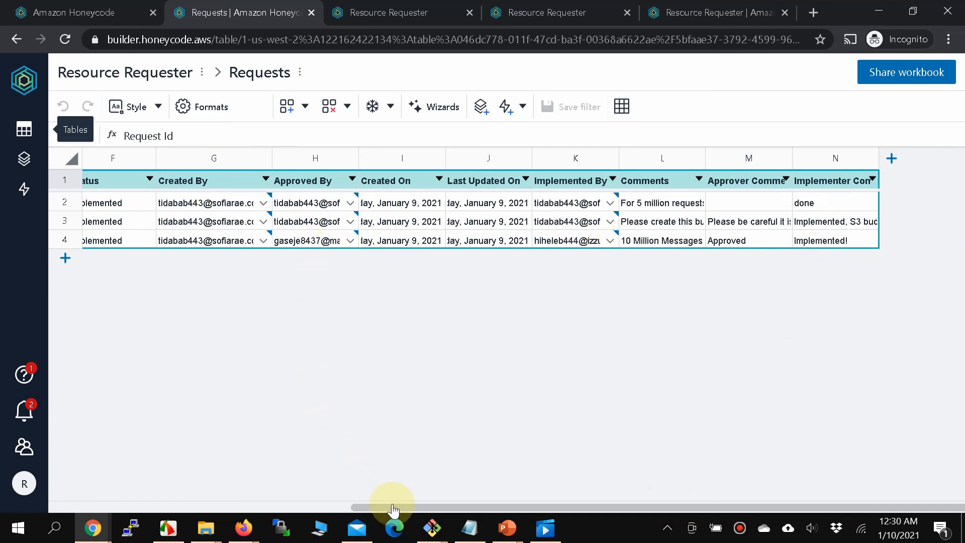
left_click_drag(382, 507, 103, 487)
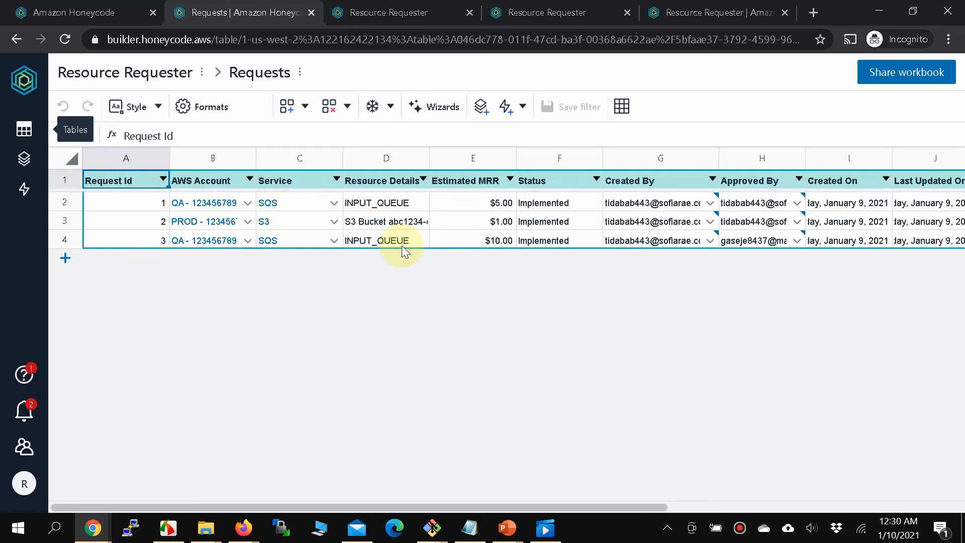
key("F7")
left_click(603, 148)
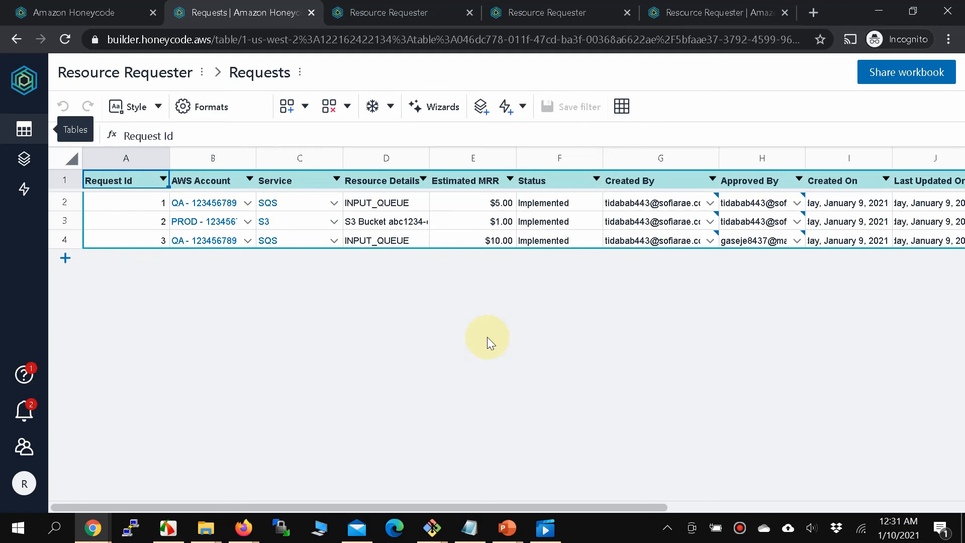
Start a new request from the app home, choosing account PROD and service EC2.
left_click(421, 13)
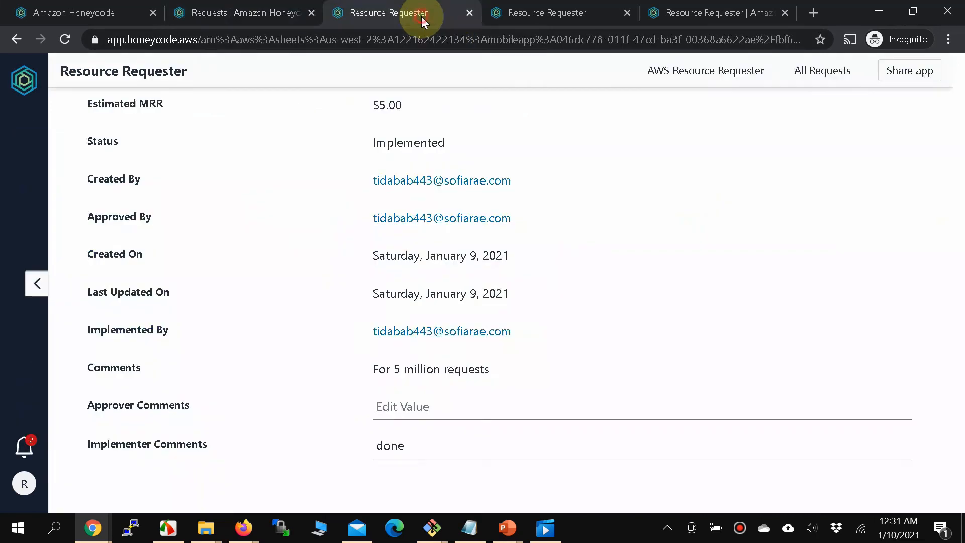
left_click(703, 74)
left_click(463, 187)
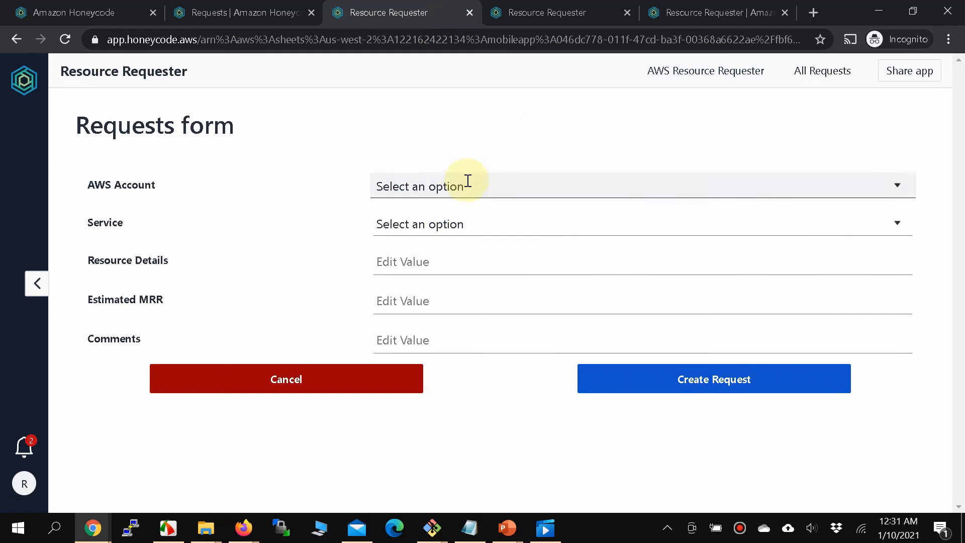
left_click(496, 190)
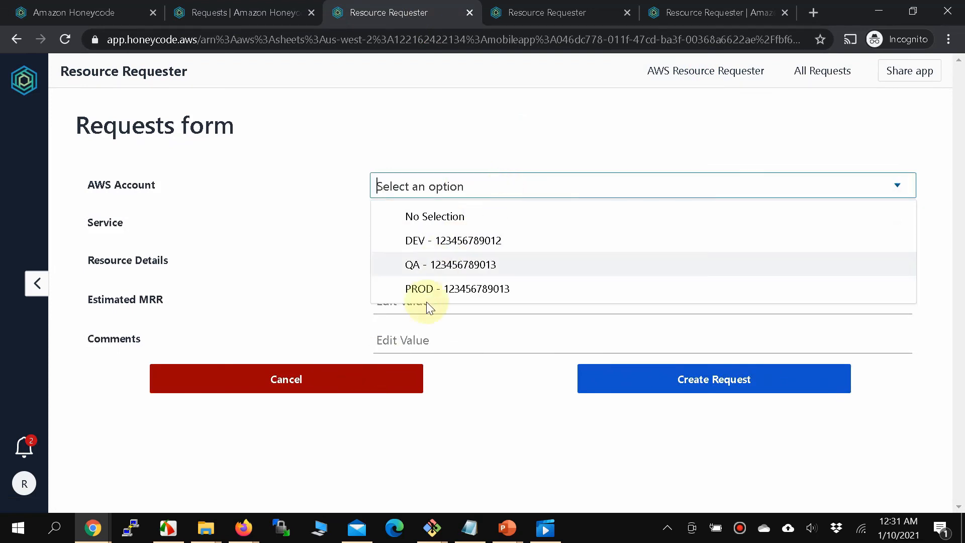
left_click(451, 289)
left_click(472, 224)
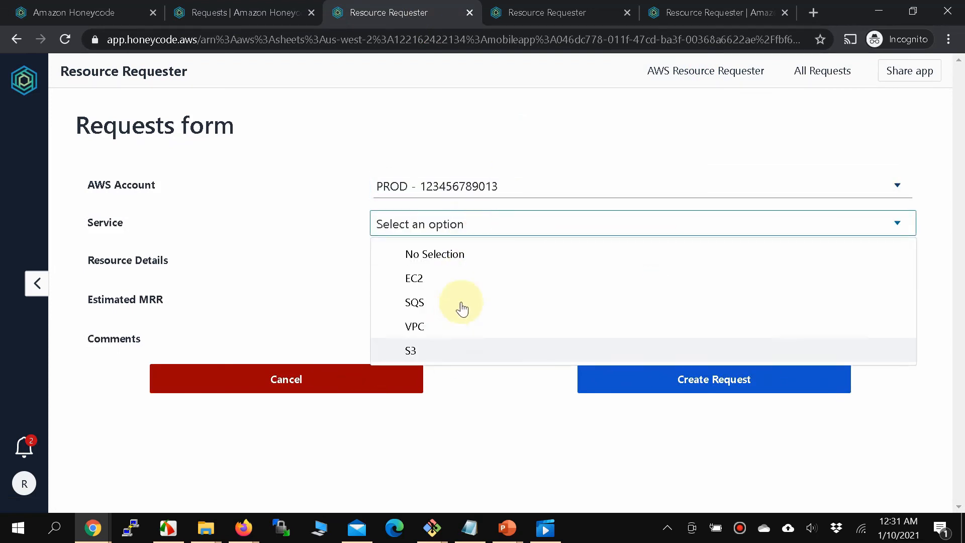
left_click(456, 274)
Fill in resource T2 Large, estimated MRR 20 and comment 'Please Approve', then submit.
left_click(458, 271)
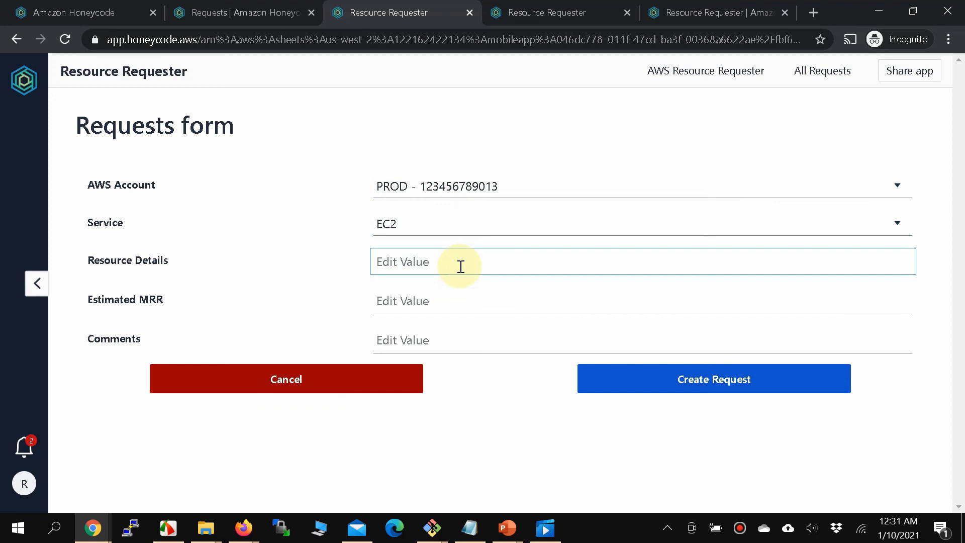
type("T2 Large")
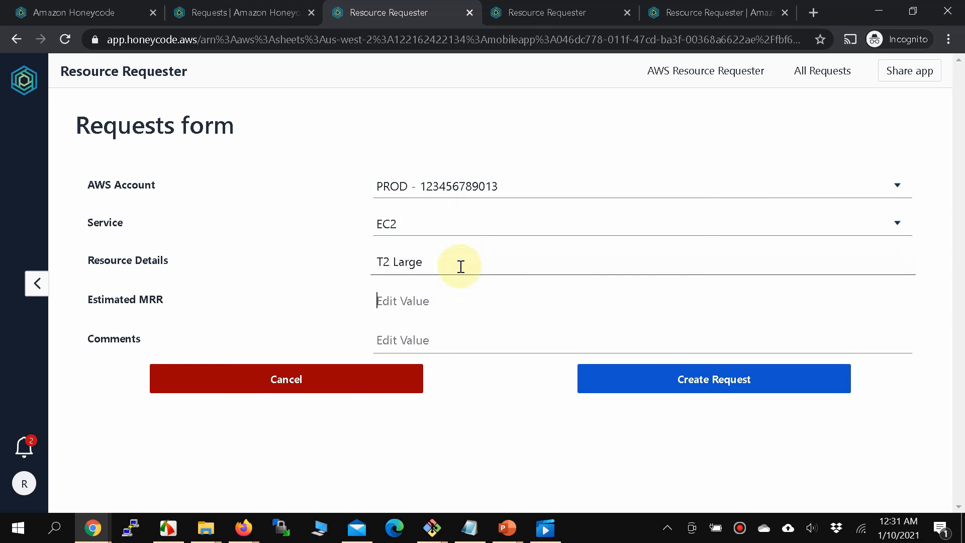
key("Tab")
type("20")
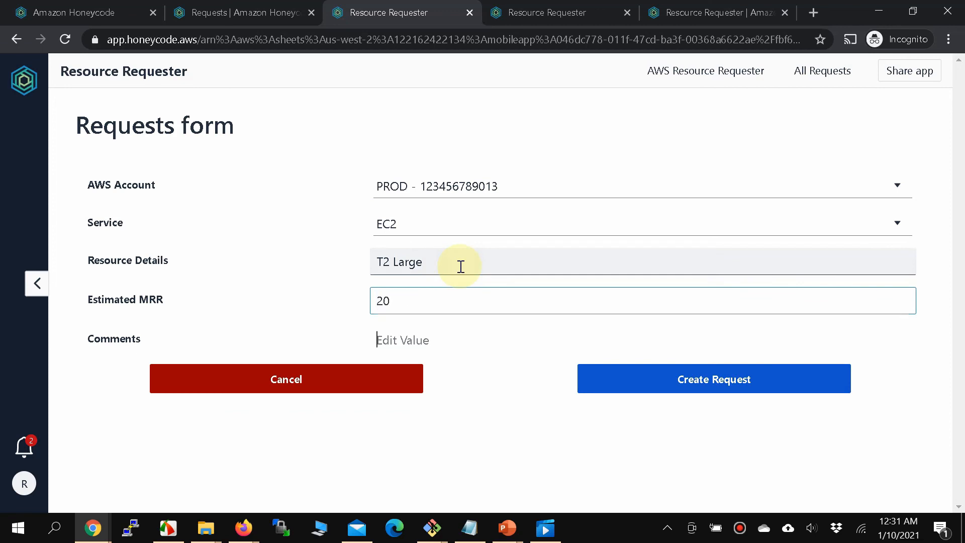
key("Tab")
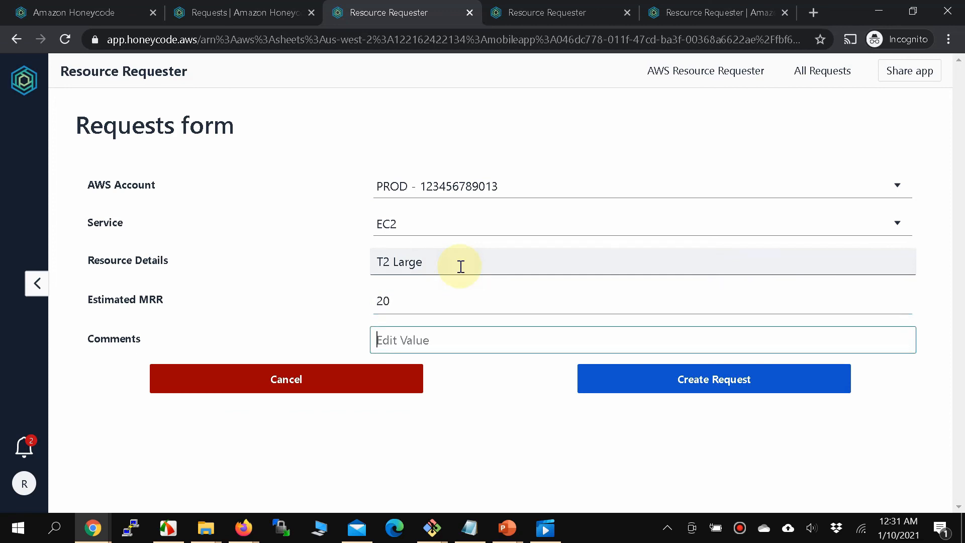
type("Please Approve")
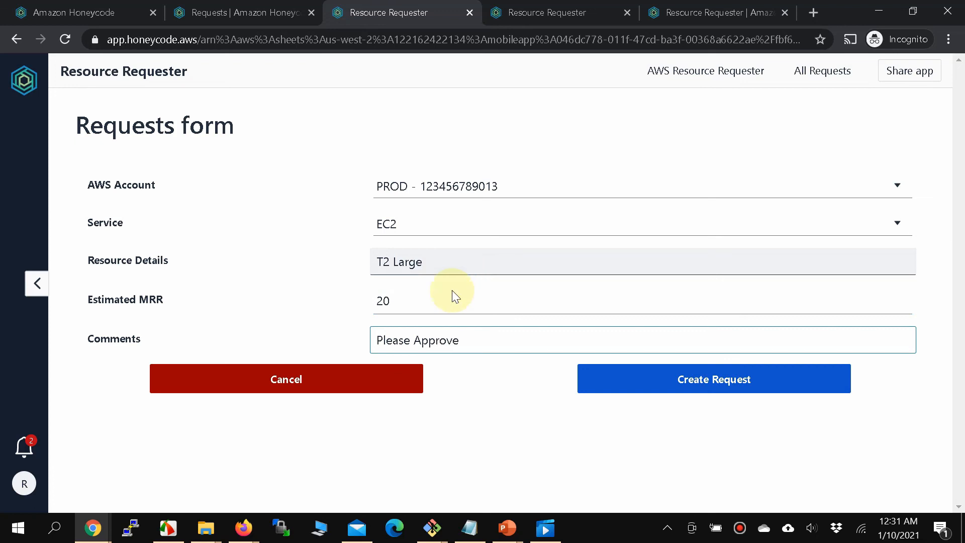
left_click(677, 391)
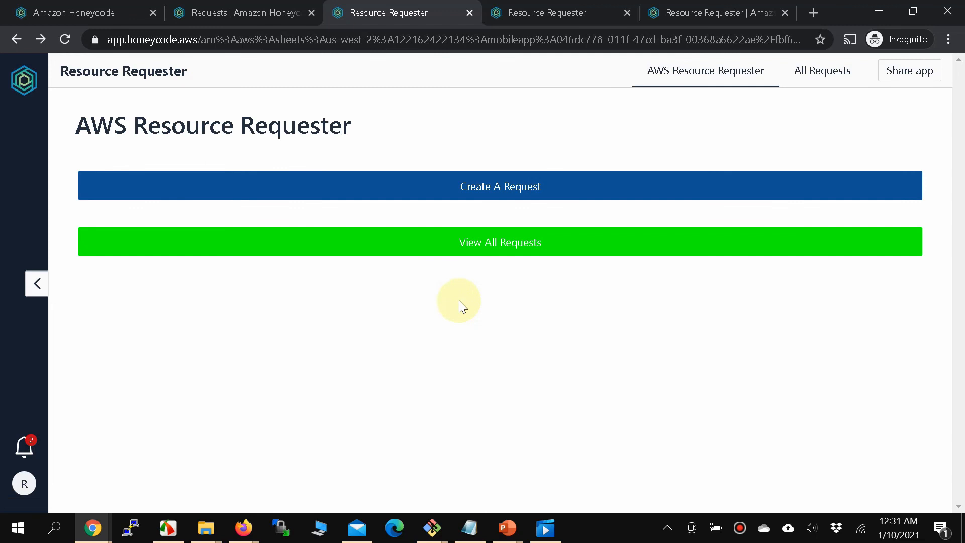
Show All Requests and scroll to see new request 4 listed as Pending.
left_click(463, 252)
scroll(716, 497, "down", 1)
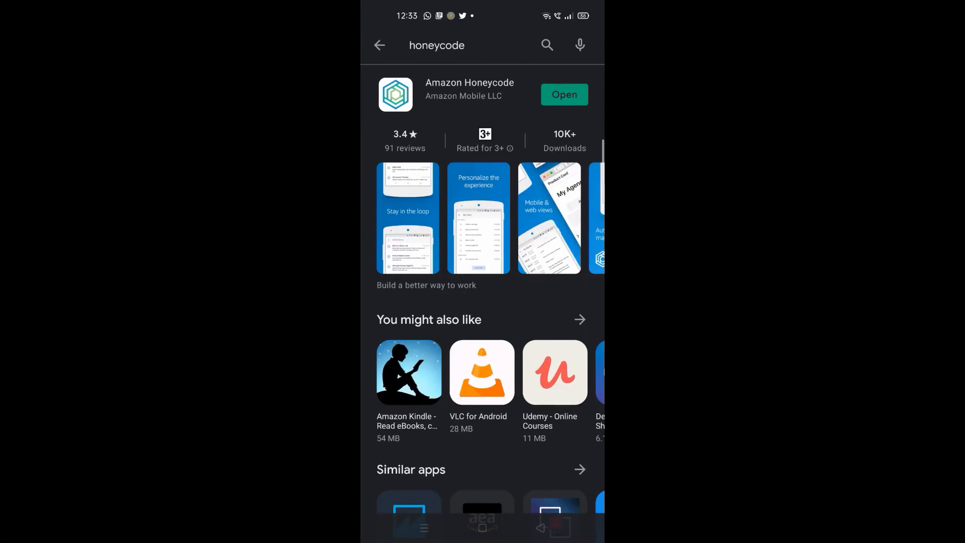
Launch Honeycode from the Play Store, sign in with the account e-mail and password, and skip saving it.
left_click(564, 94)
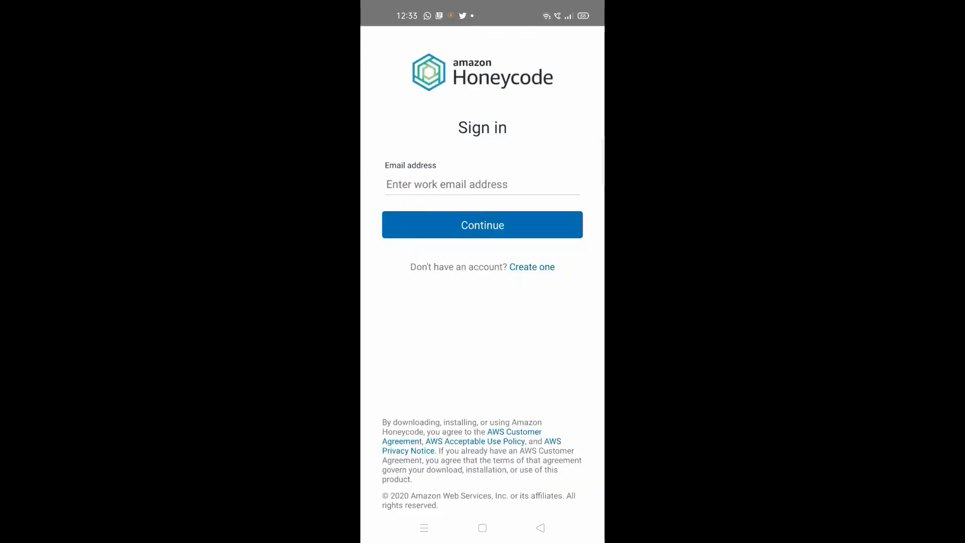
left_click(482, 184)
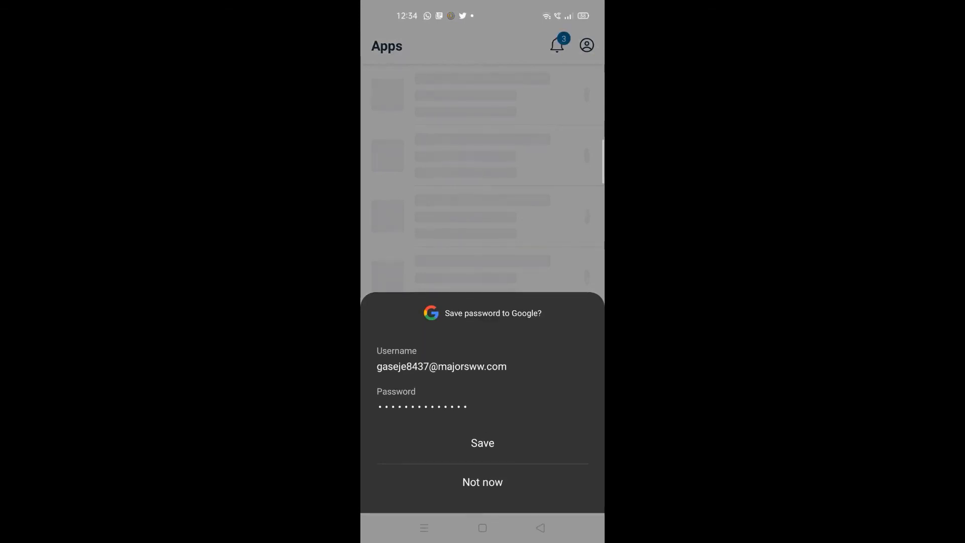
left_click(489, 485)
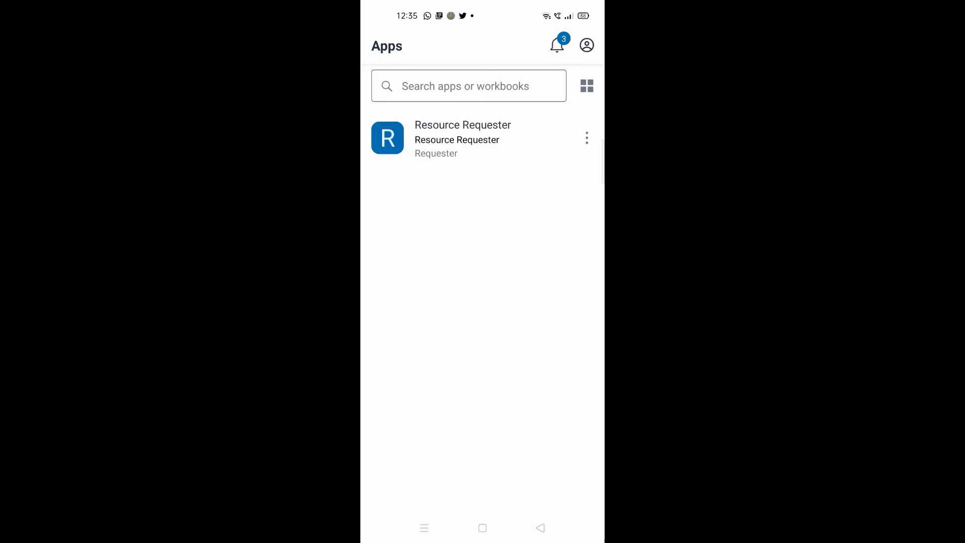
Open the Resource Requester app on the phone and go to pending request 4's details.
left_click(445, 142)
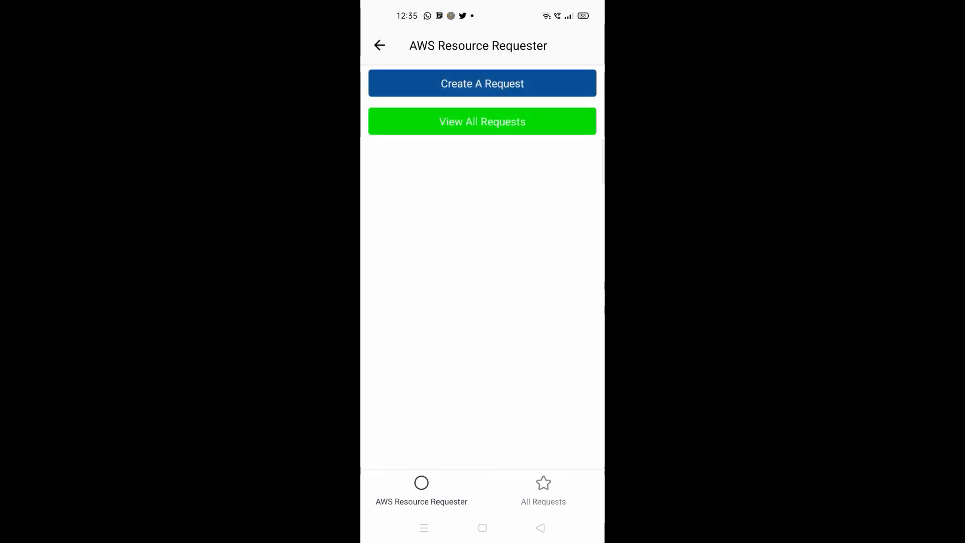
left_click(482, 121)
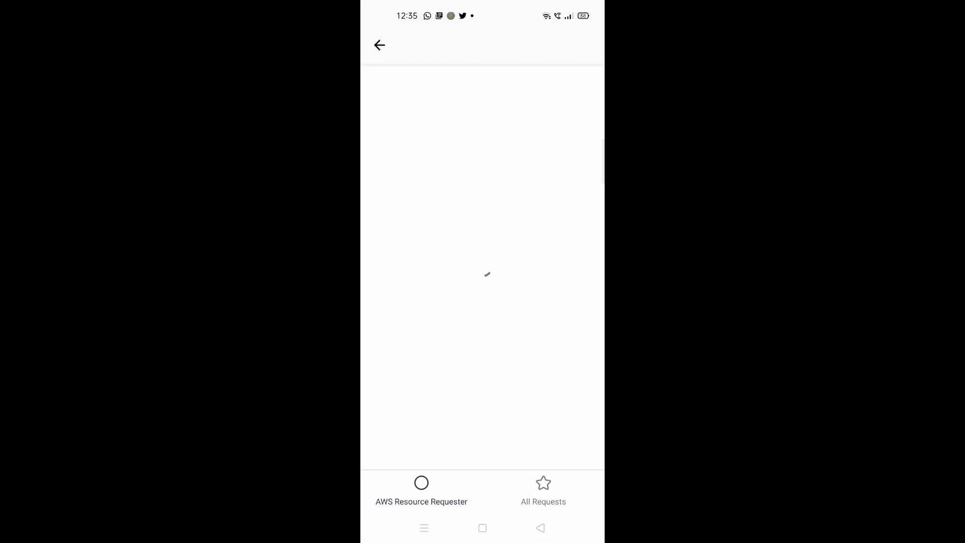
scroll(483, 267, "down", 3)
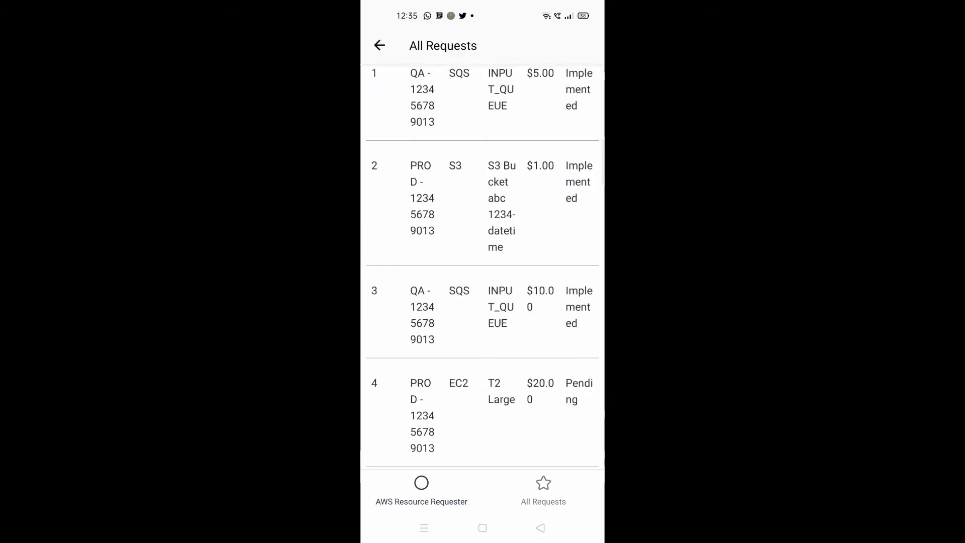
left_click(482, 399)
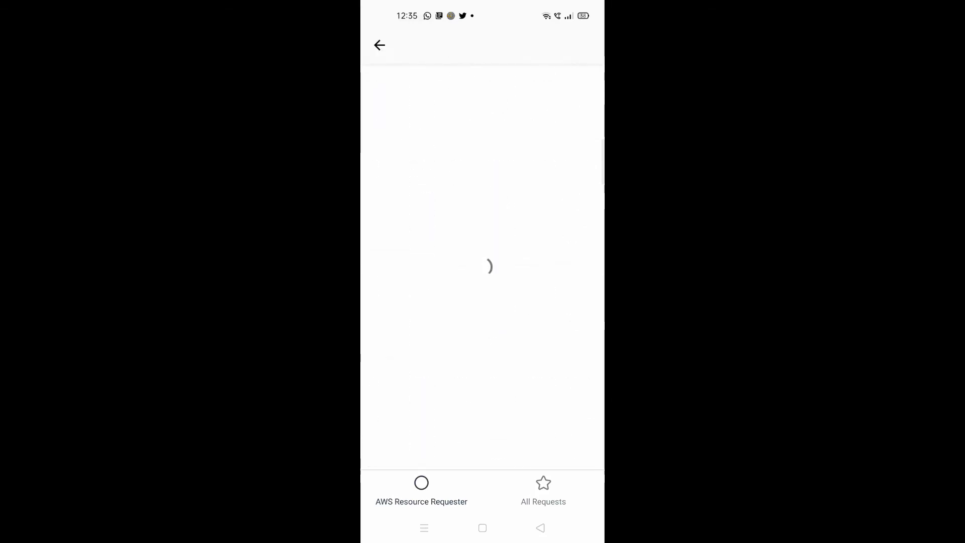
scroll(482, 267, "down", 5)
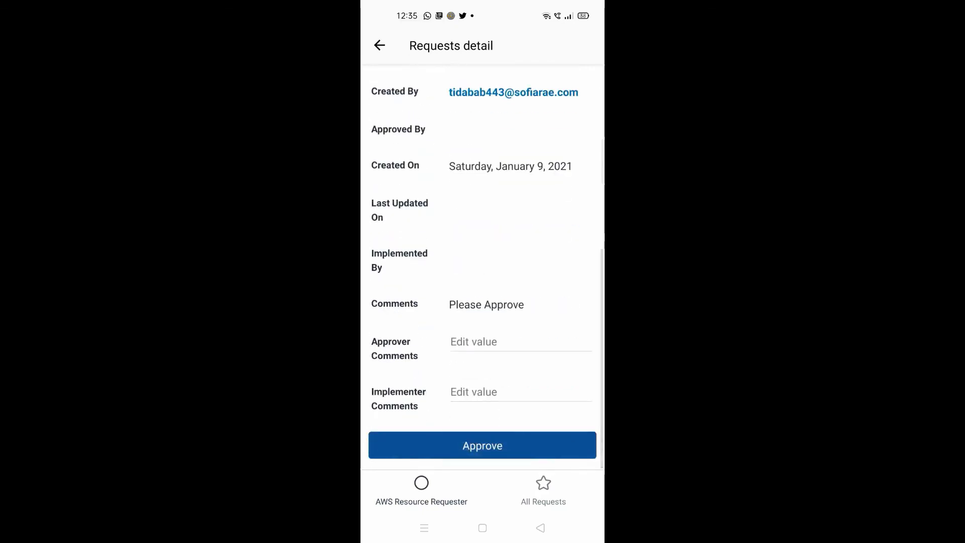
Enter the approver comment 'approved from my android phone', correcting the 'approv3d' typo.
left_click(473, 342)
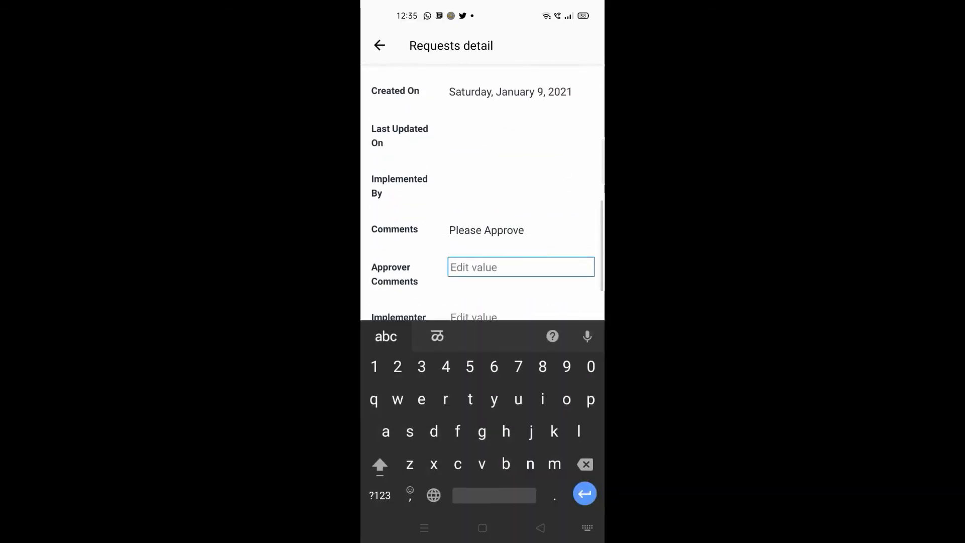
type("approv3")
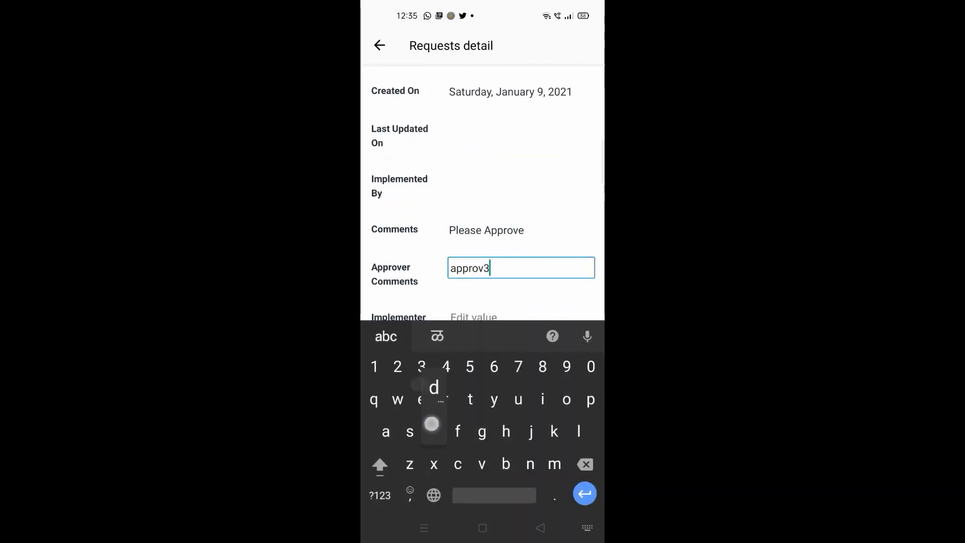
type("d from")
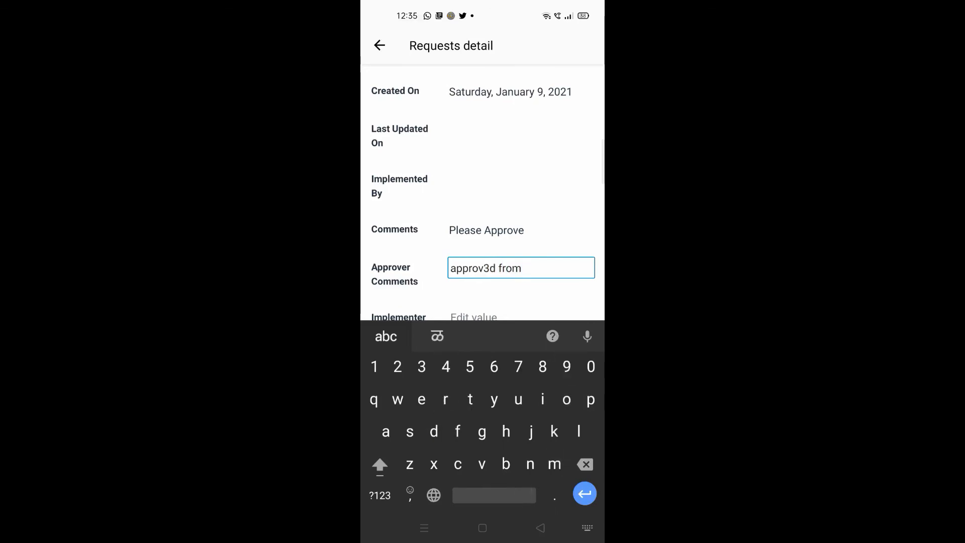
left_click(490, 267)
key("BackSpace")
type("e")
left_click(521, 268)
type("my ")
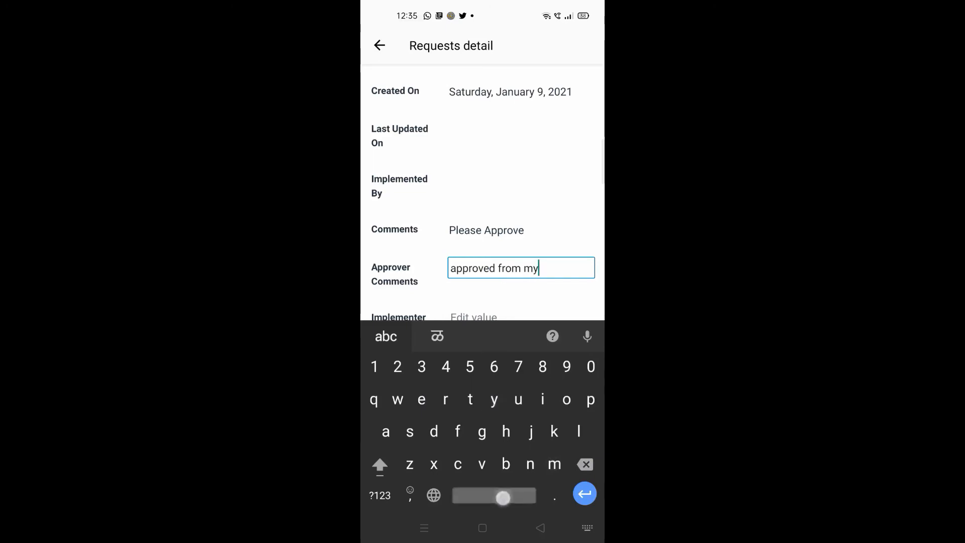
type("android")
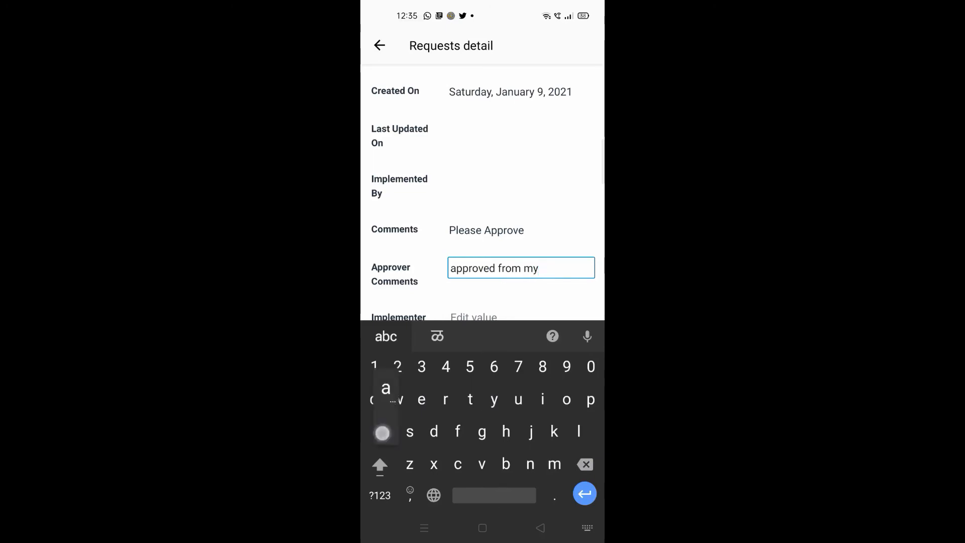
type(" phone")
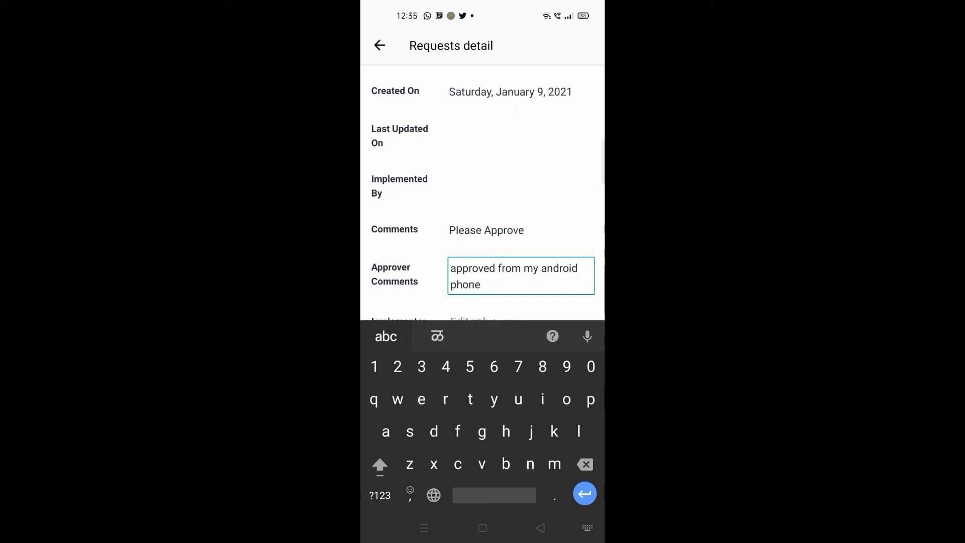
left_click_drag(461, 292, 461, 231)
left_click(436, 303)
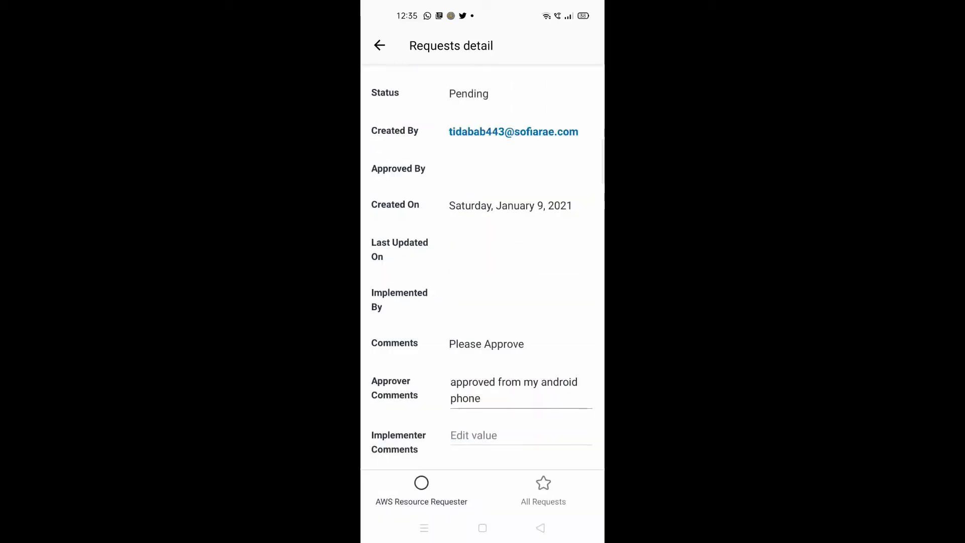
Approve request 4 and return to the All Requests list.
left_click_drag(420, 355, 420, 312)
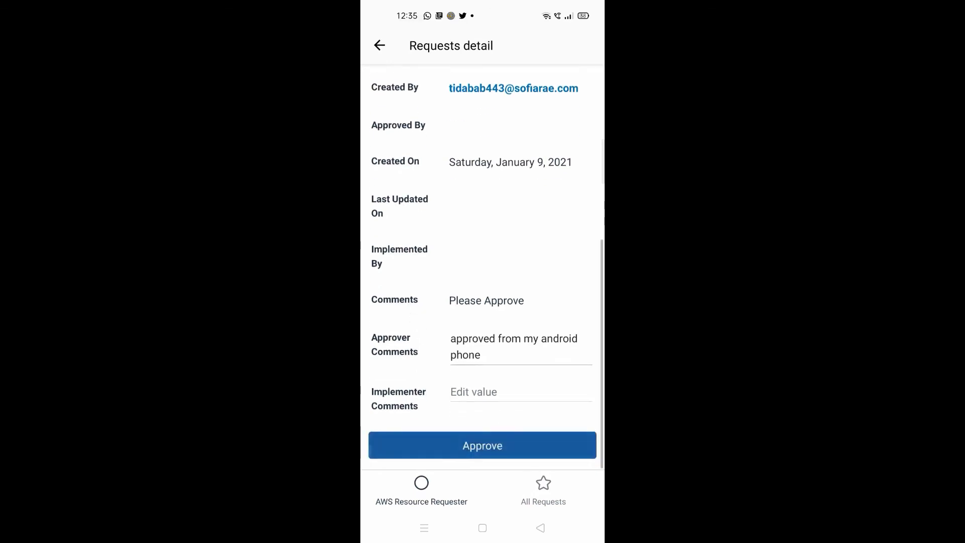
left_click(482, 445)
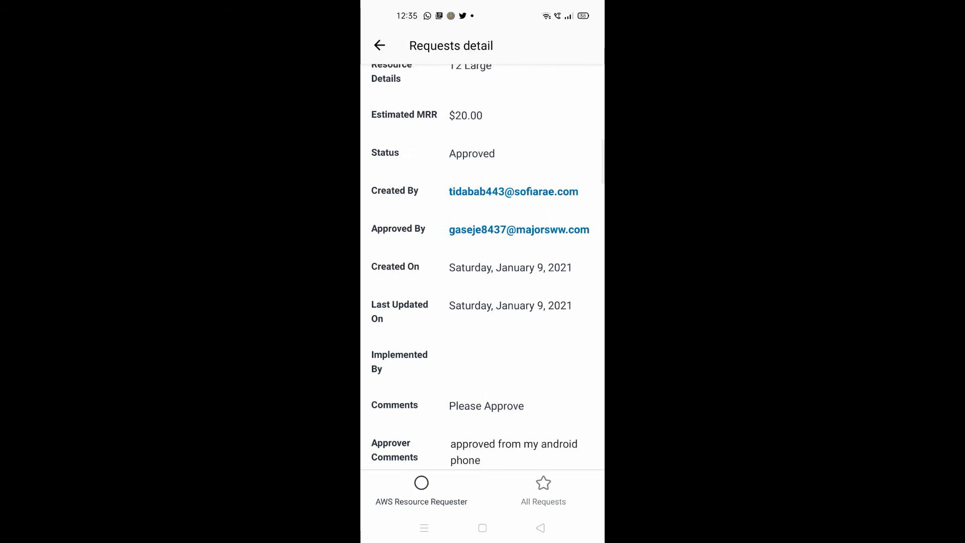
left_click_drag(471, 380, 467, 264)
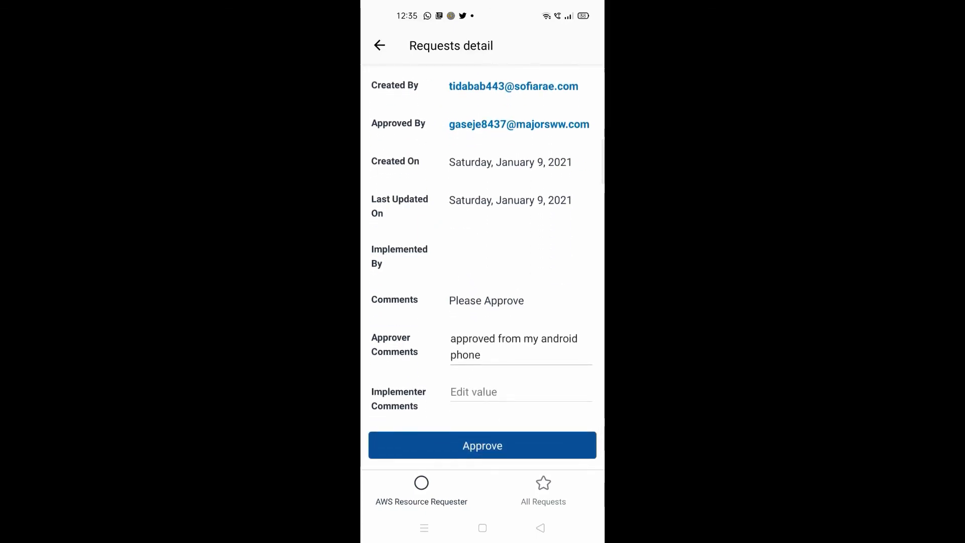
left_click(380, 45)
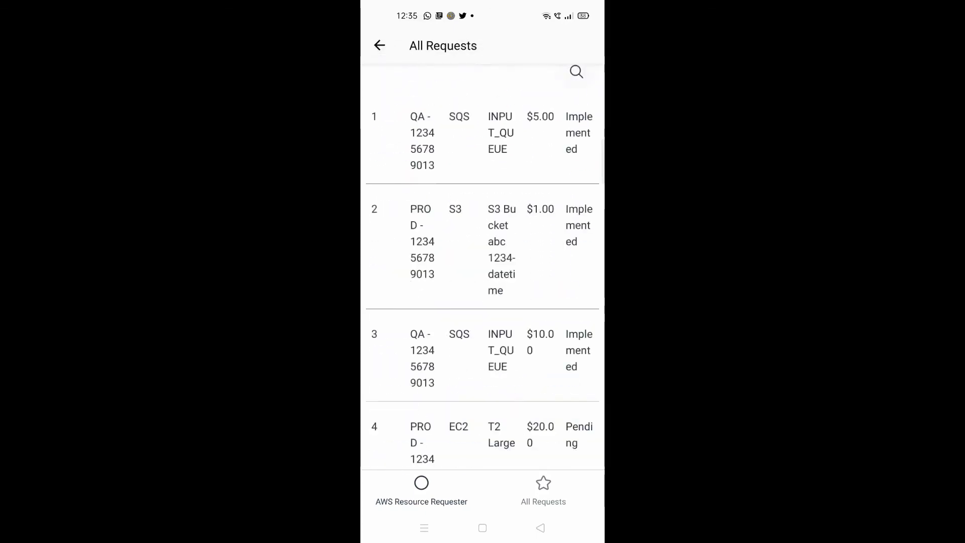
left_click_drag(473, 375, 474, 331)
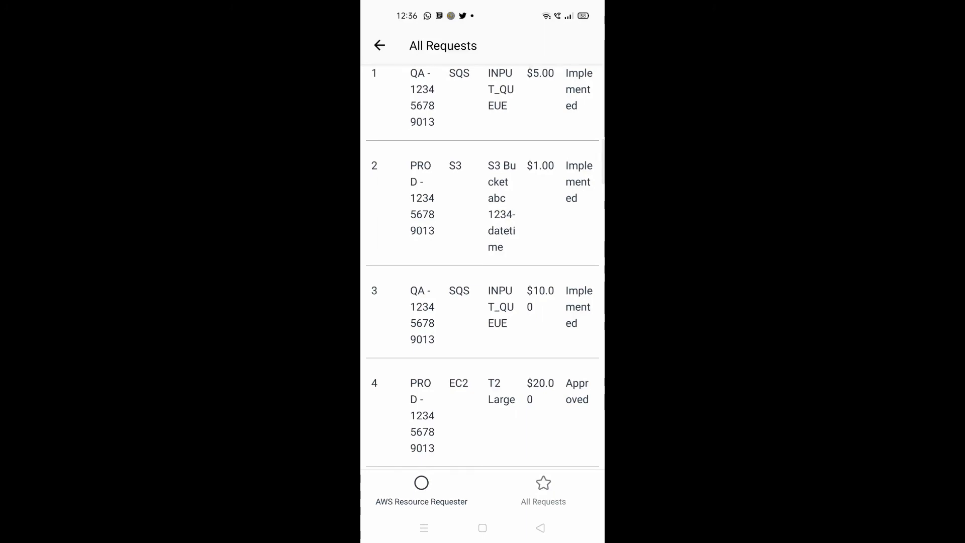
left_click_drag(467, 256, 467, 384)
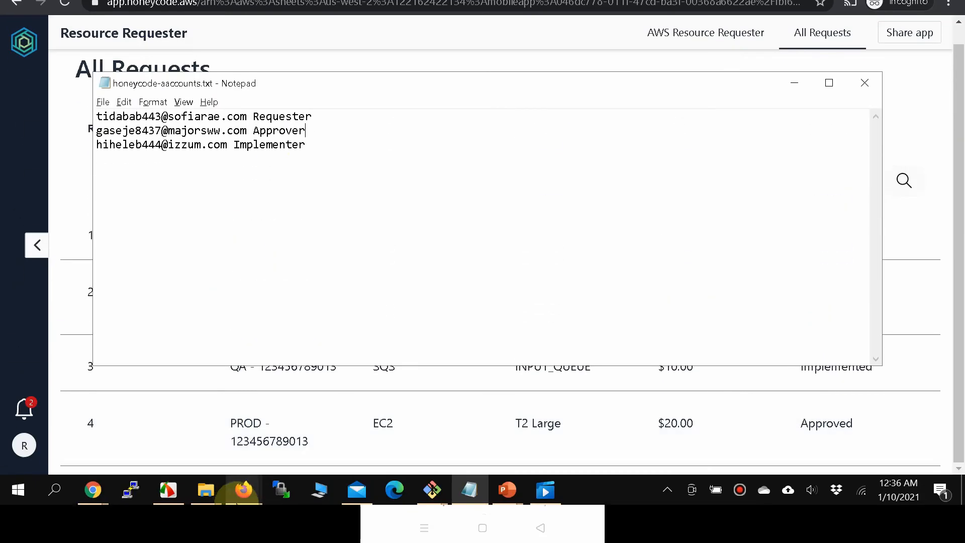
In the implementer's window, open request 4's details from View All Requests.
mouse_move(243, 521)
left_click(321, 469)
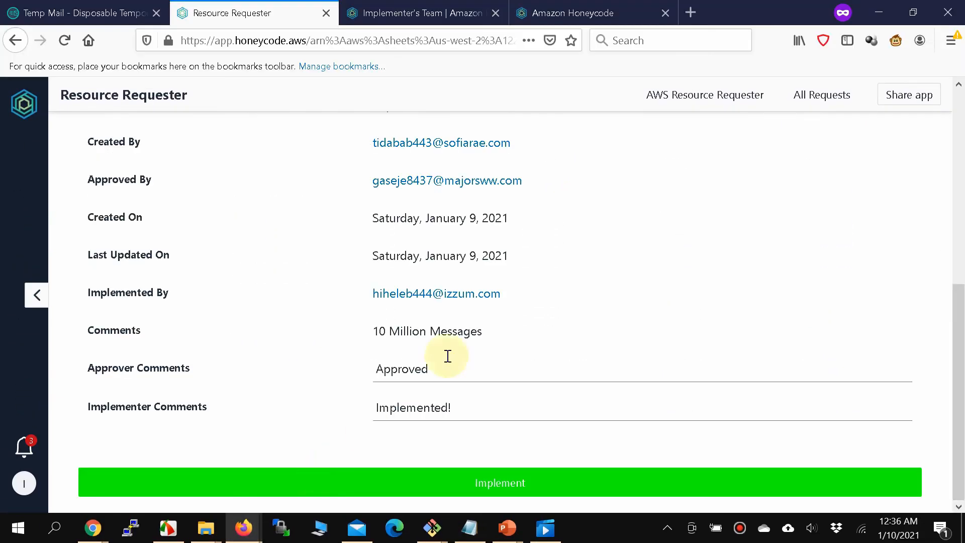
left_click(684, 96)
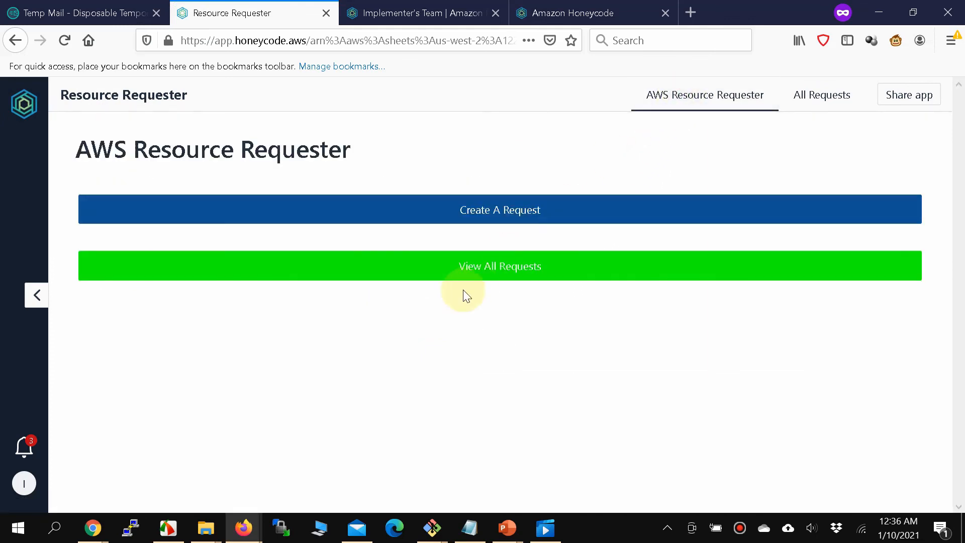
left_click(470, 277)
scroll(695, 430, "down", 1)
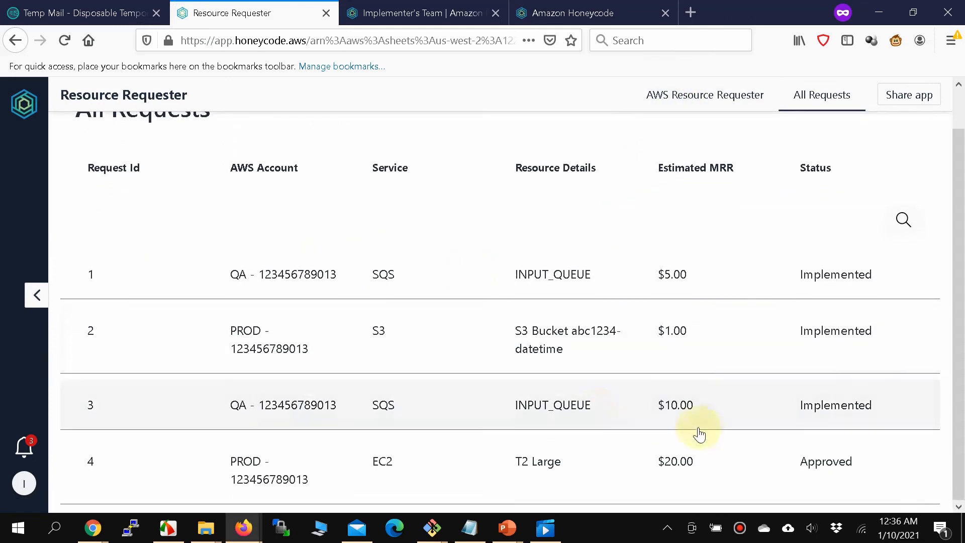
left_click(766, 460)
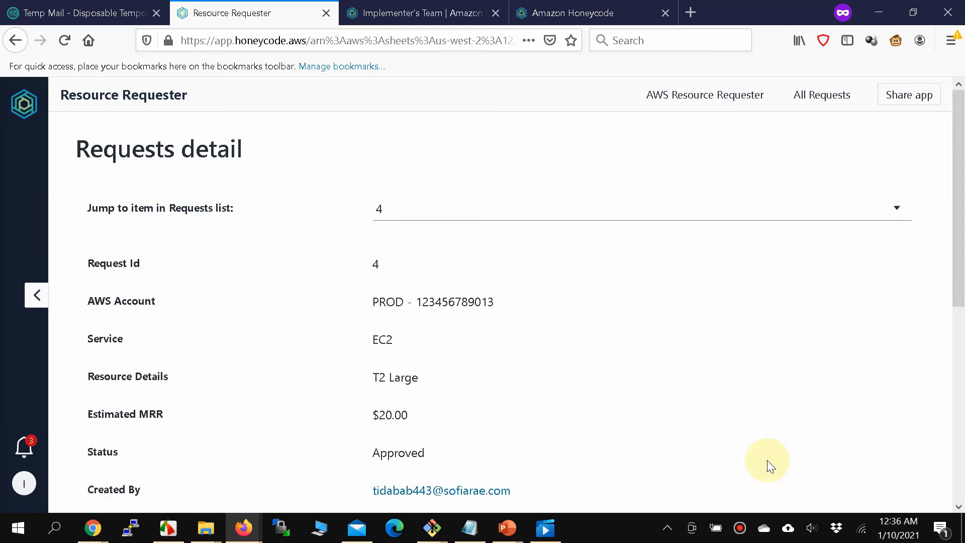
scroll(766, 460, "down", 6)
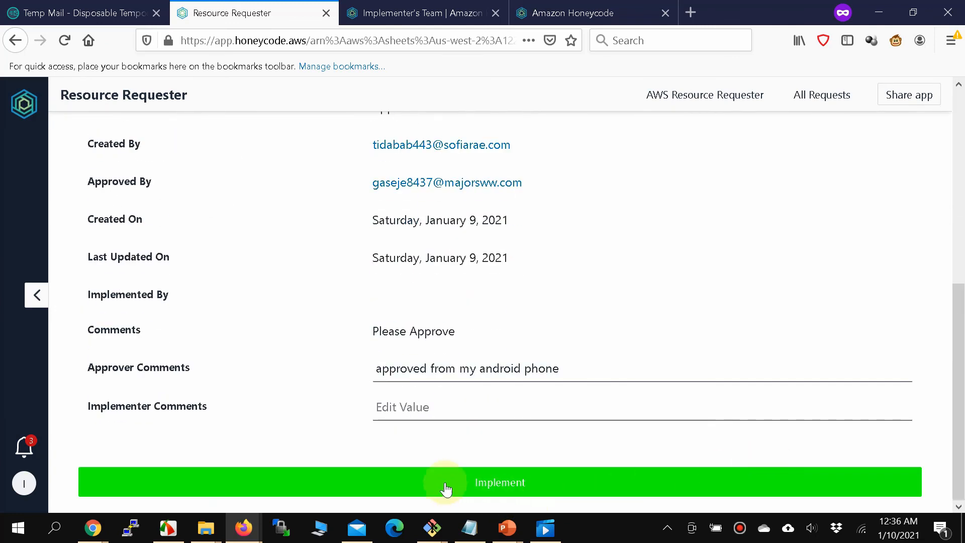
Enter 'implemented' as the implementer comment, submit as implemented, and dismiss the saving error.
left_click(447, 404)
type("im")
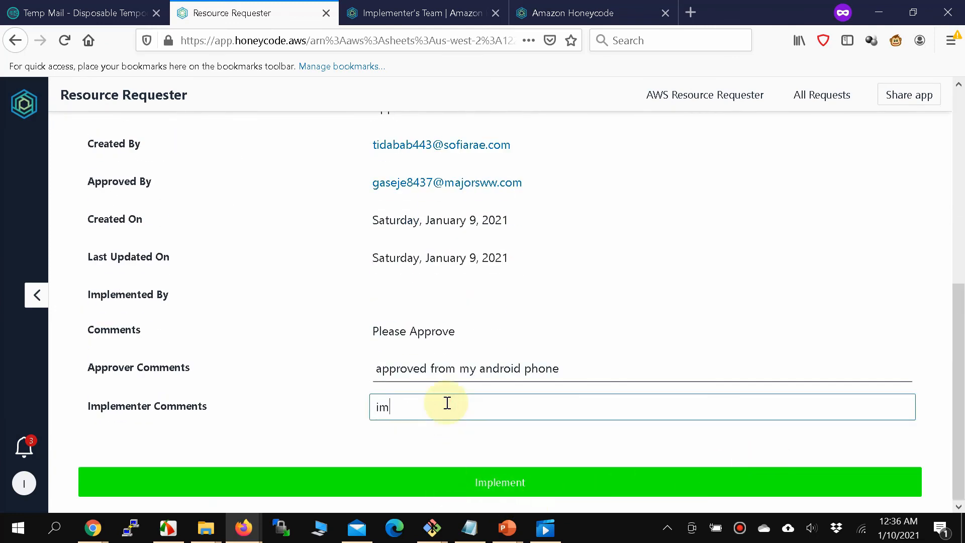
type("plemeted fr")
key("BackSpace")
key("BackSpace")
type("n")
left_click(487, 406)
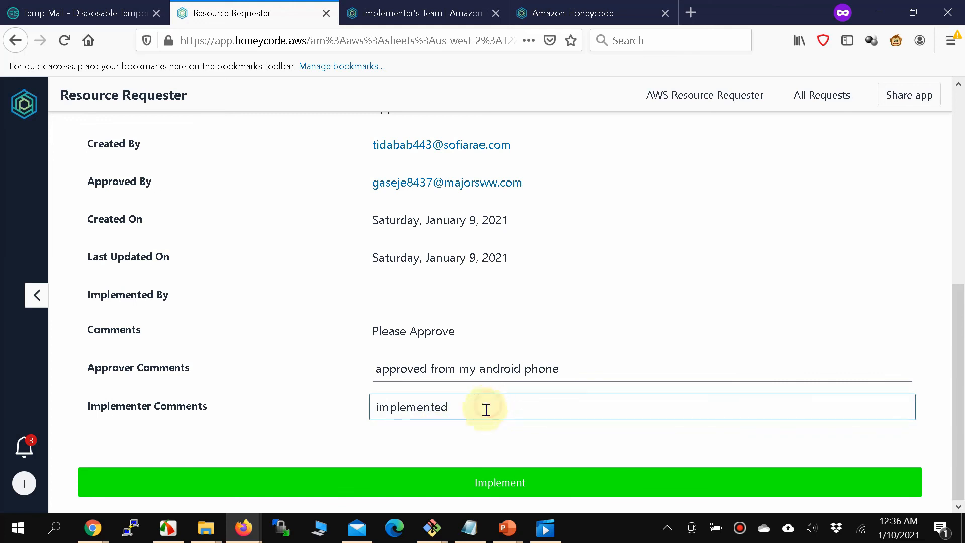
left_click(435, 483)
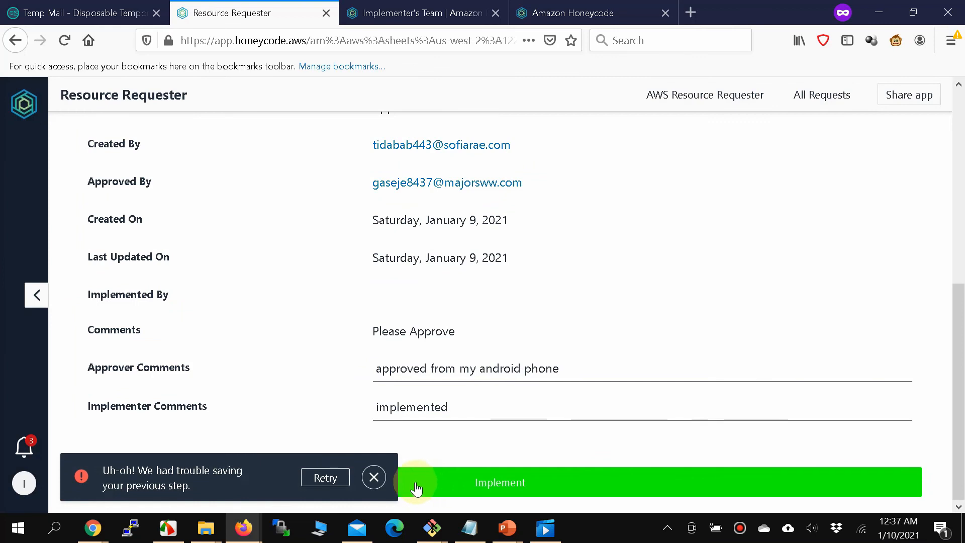
left_click(380, 478)
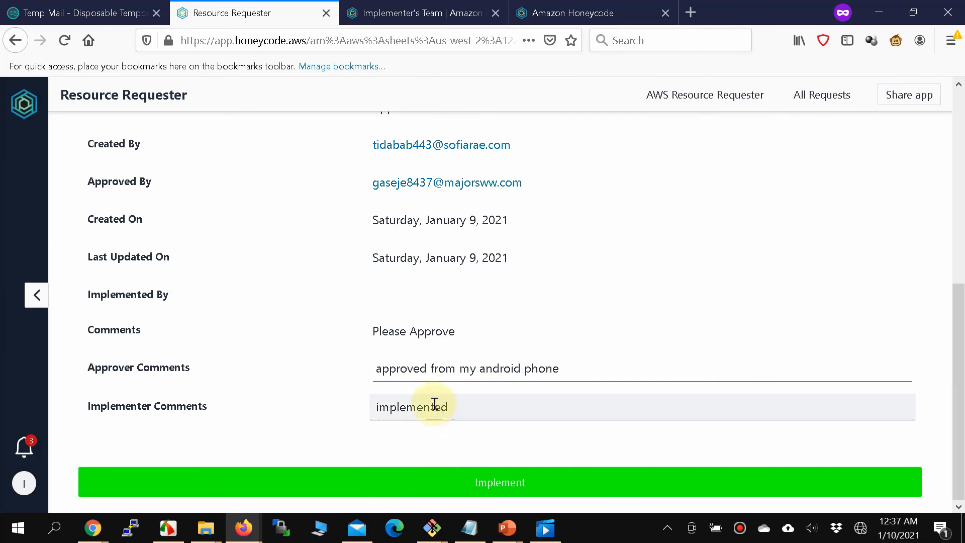
Bring up the Requests table in the Chrome builder window.
mouse_move(92, 528)
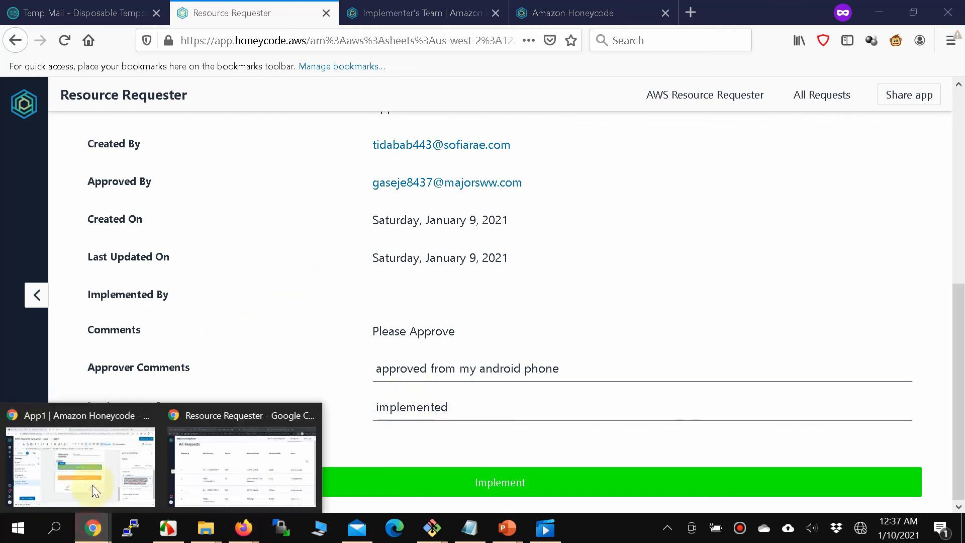
left_click(219, 474)
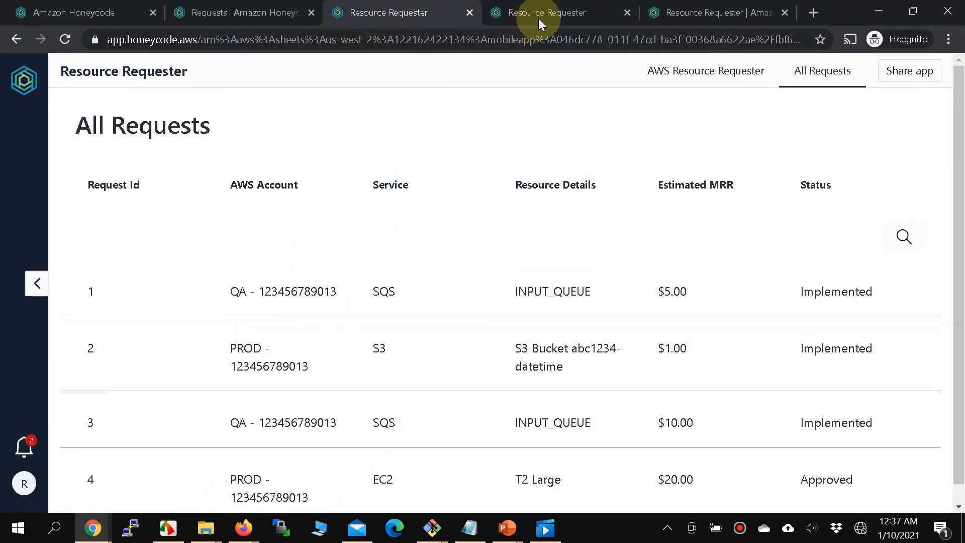
left_click(213, 18)
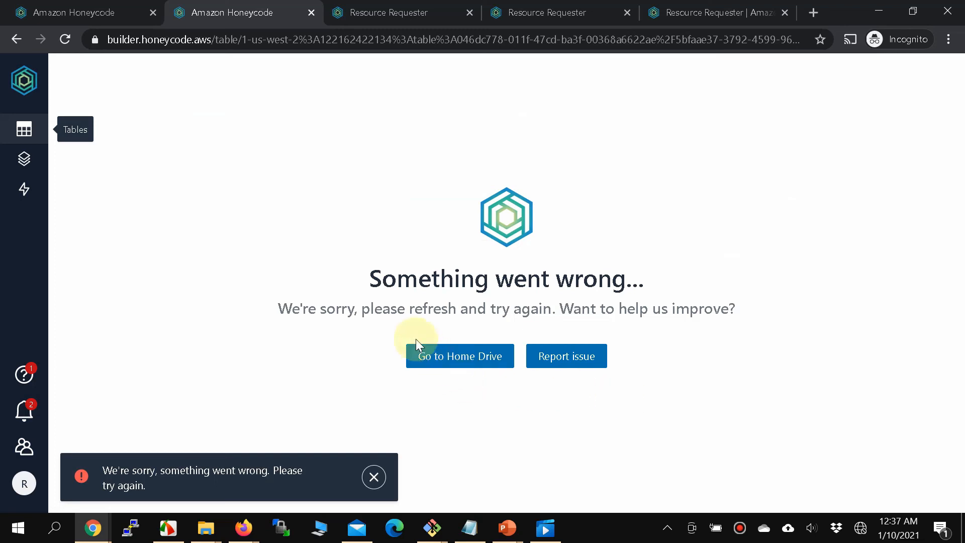
Reload the Requests table, decline caret browsing, and check request 4's Status still reads Approved.
left_click(65, 39)
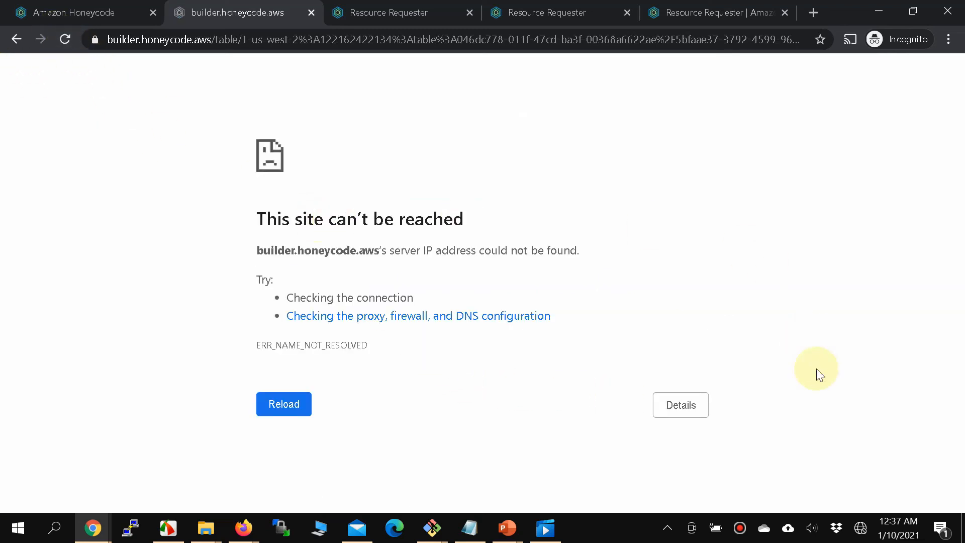
mouse_move(860, 531)
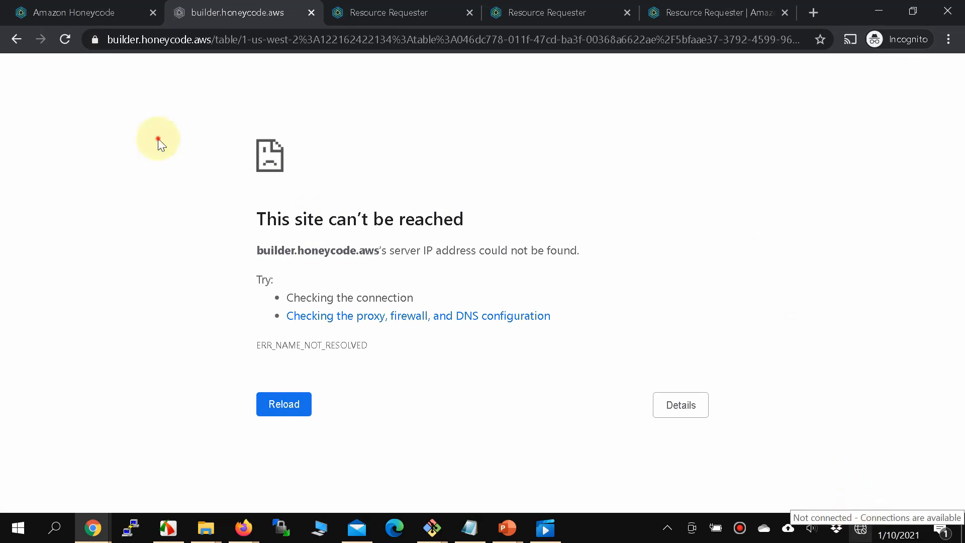
key("F7")
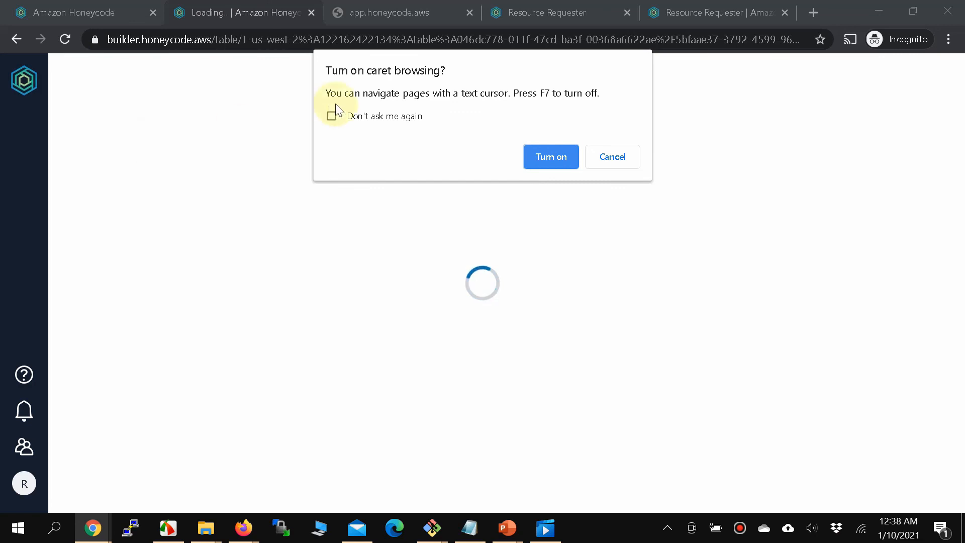
left_click(605, 159)
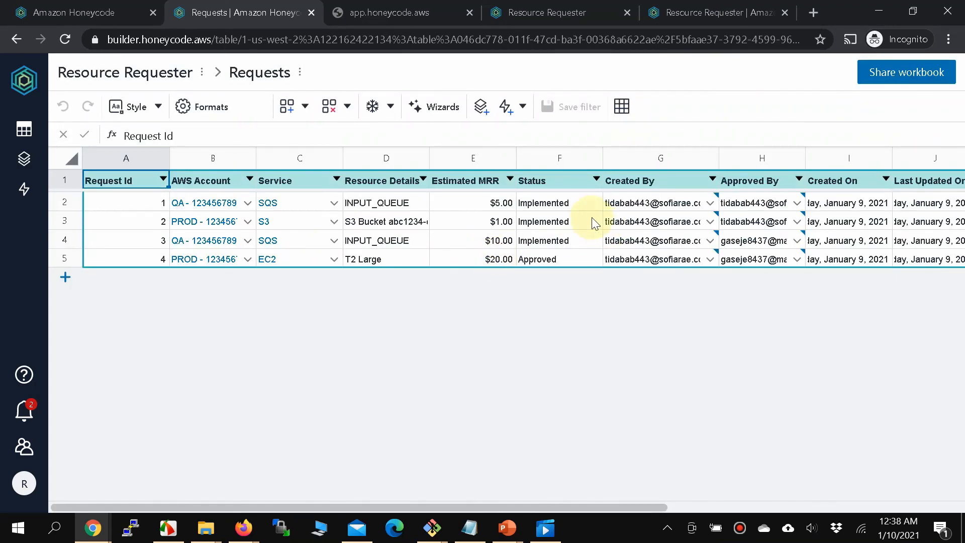
left_click(545, 261)
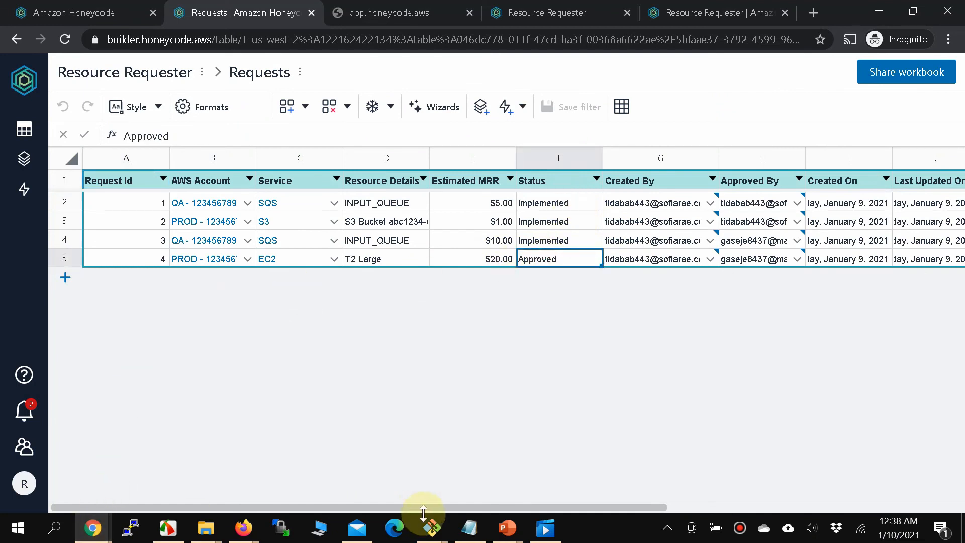
Reload the failed app page and open the All Requests list.
mouse_move(260, 534)
left_click(326, 493)
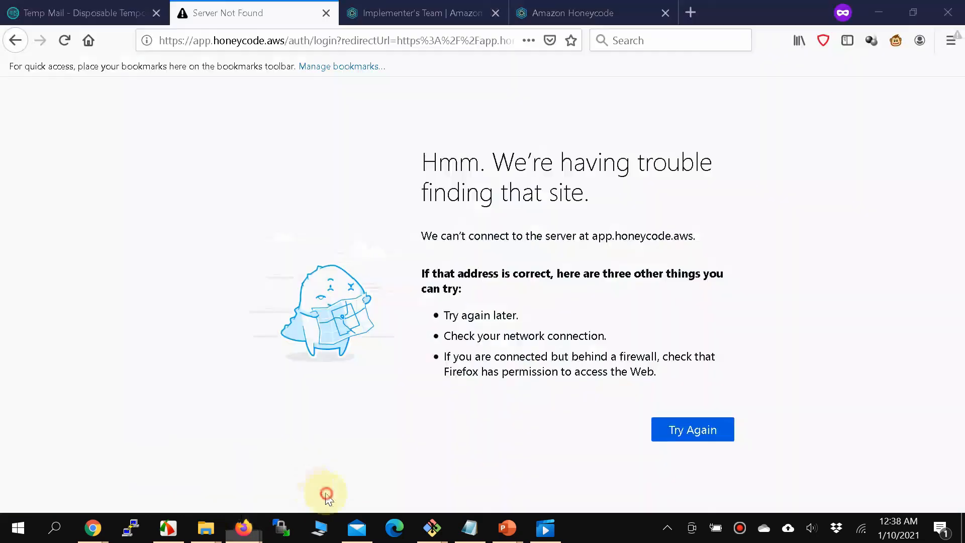
left_click(68, 45)
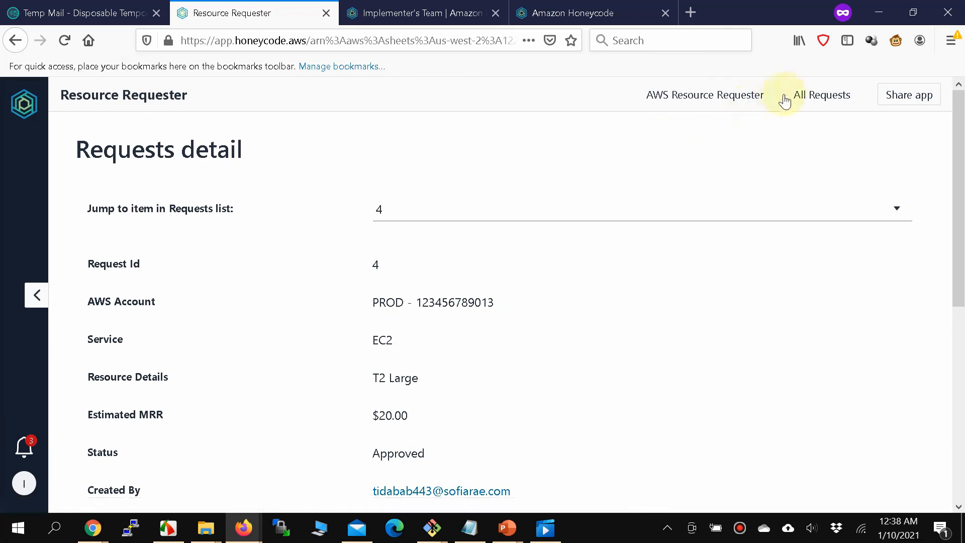
left_click(803, 95)
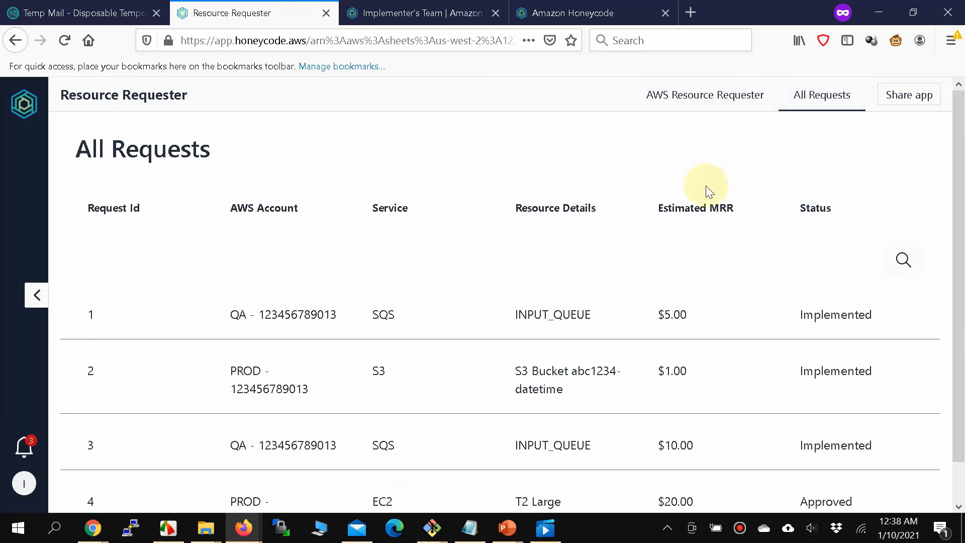
scroll(708, 191, "down", 1)
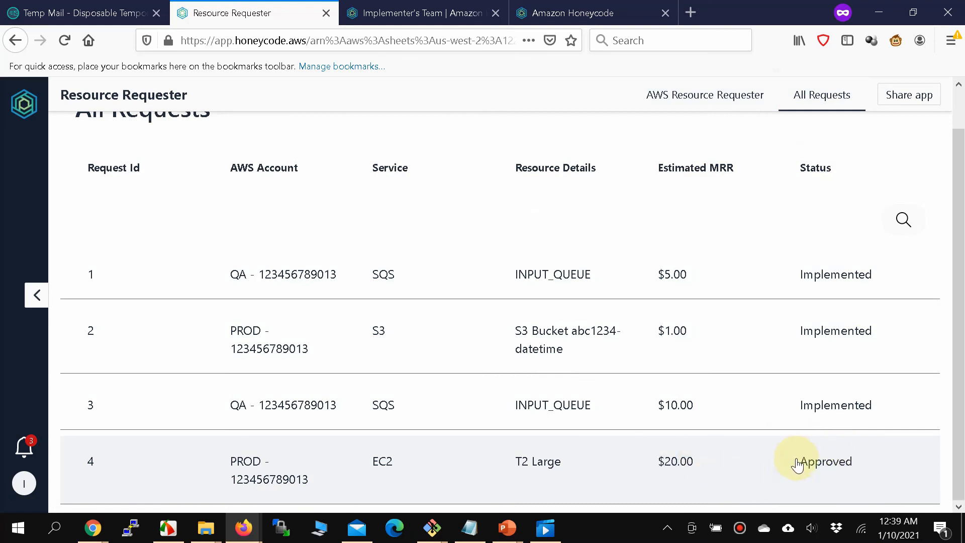
Open request 4, add the implementer comment 'Implemented', and mark it implemented.
left_click(814, 461)
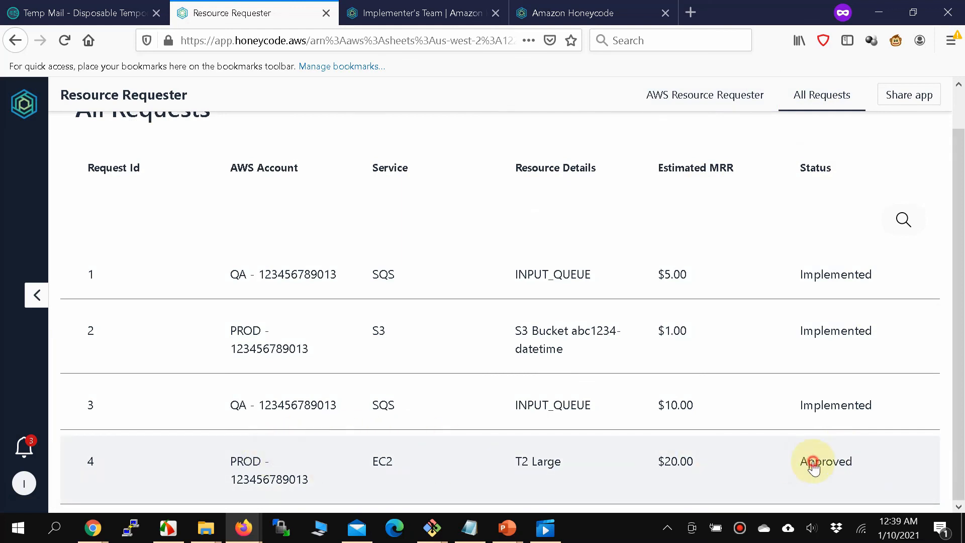
scroll(813, 460, "down", 6)
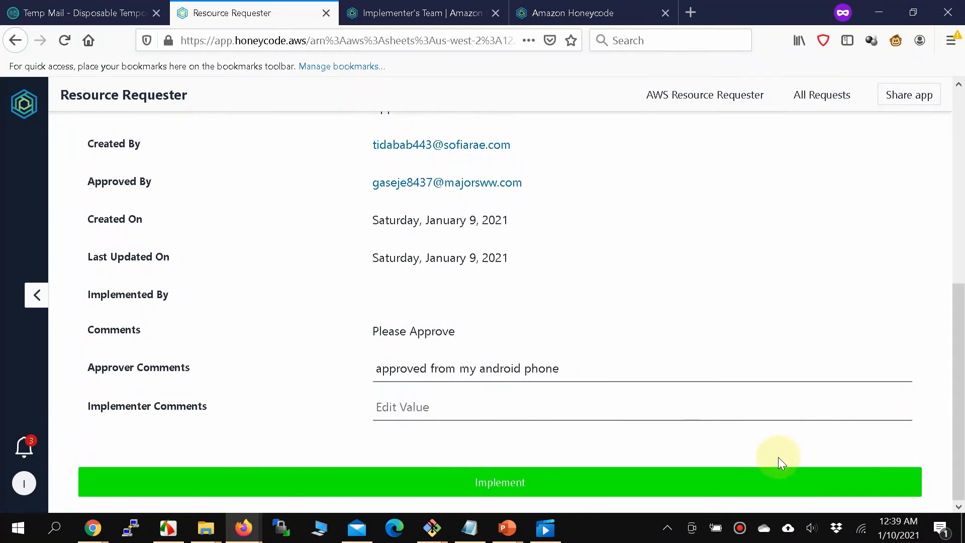
left_click(451, 402)
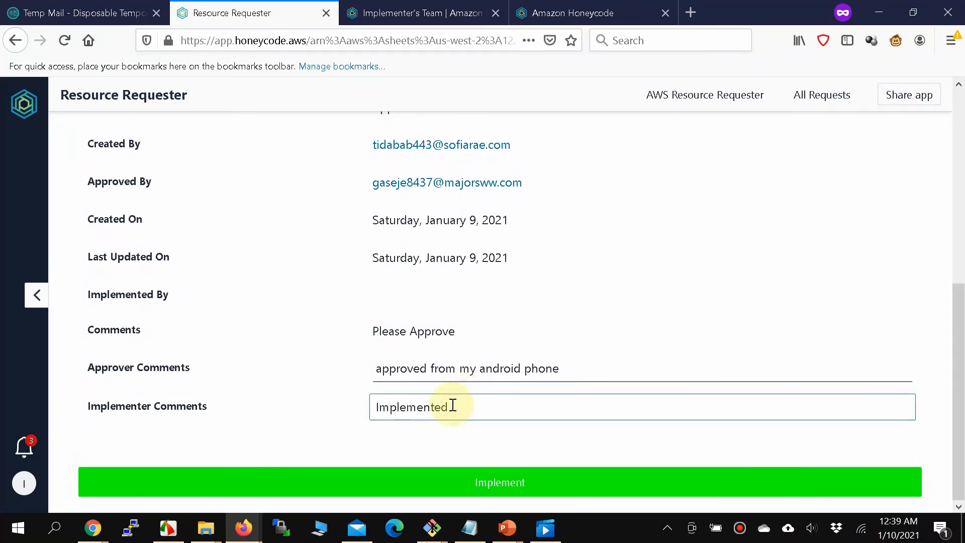
left_click(426, 484)
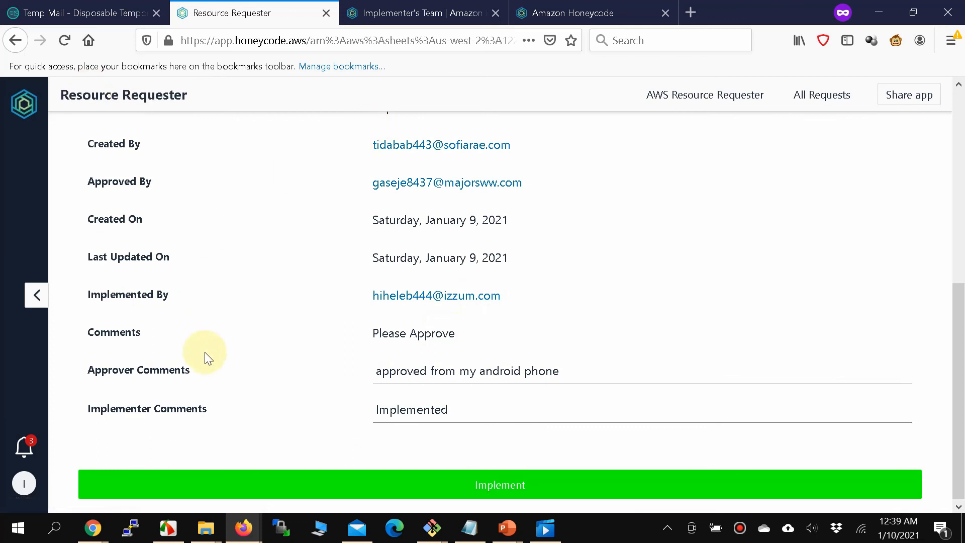
Return to the Requests table showing request 4 Implemented, briefly opening the Notifications and Tables panels.
mouse_move(92, 528)
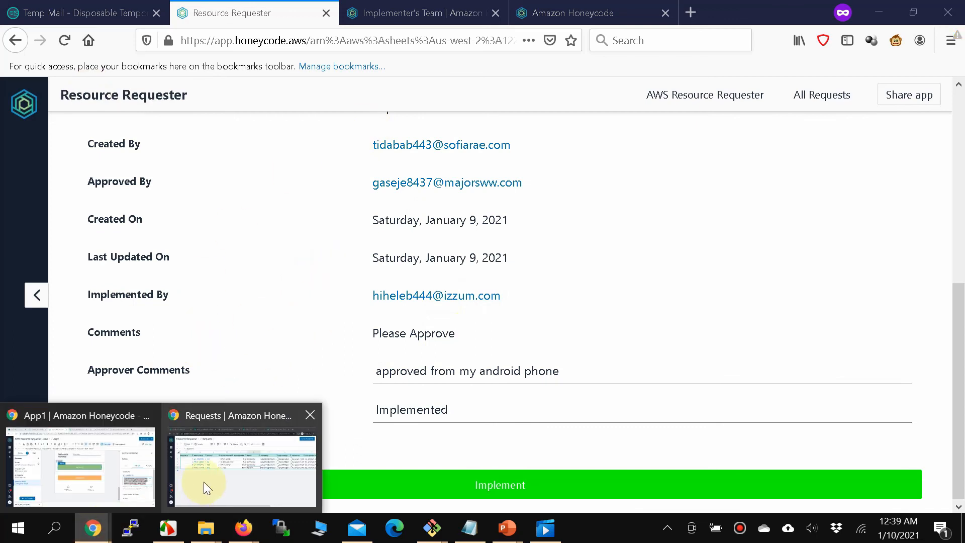
left_click(203, 482)
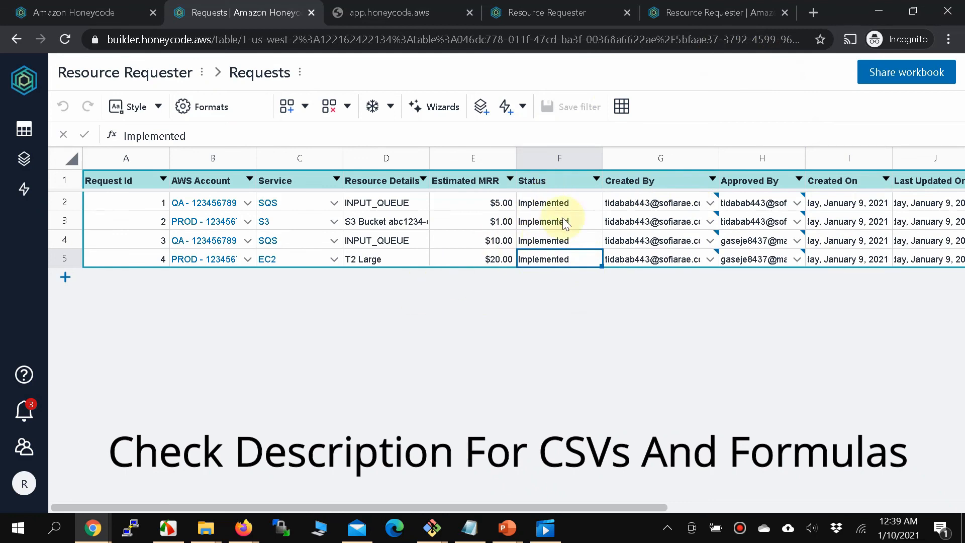
left_click(22, 417)
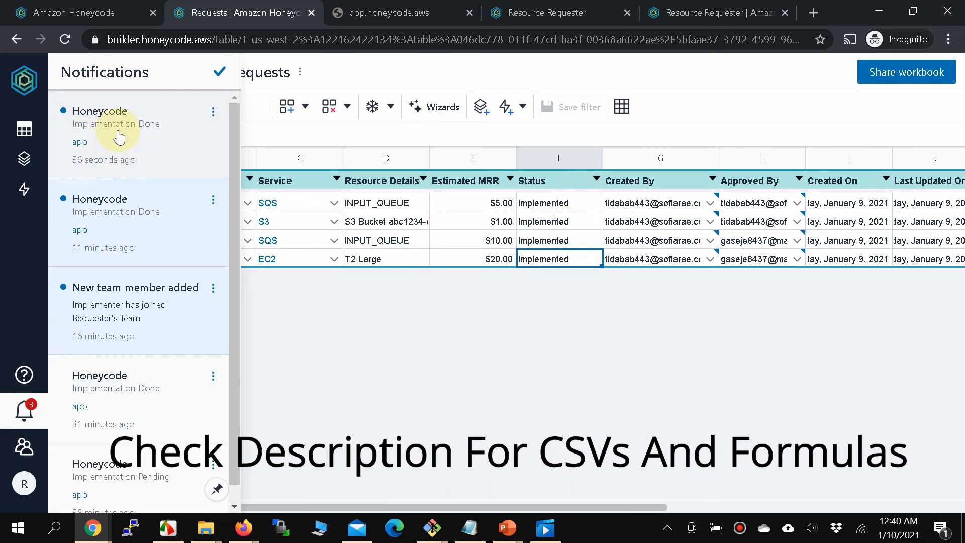
left_click(436, 394)
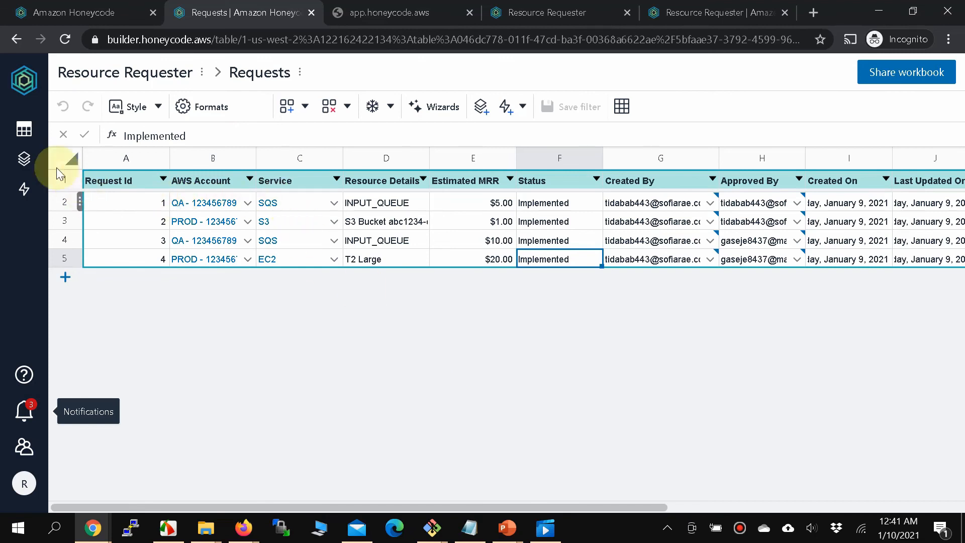
left_click(25, 130)
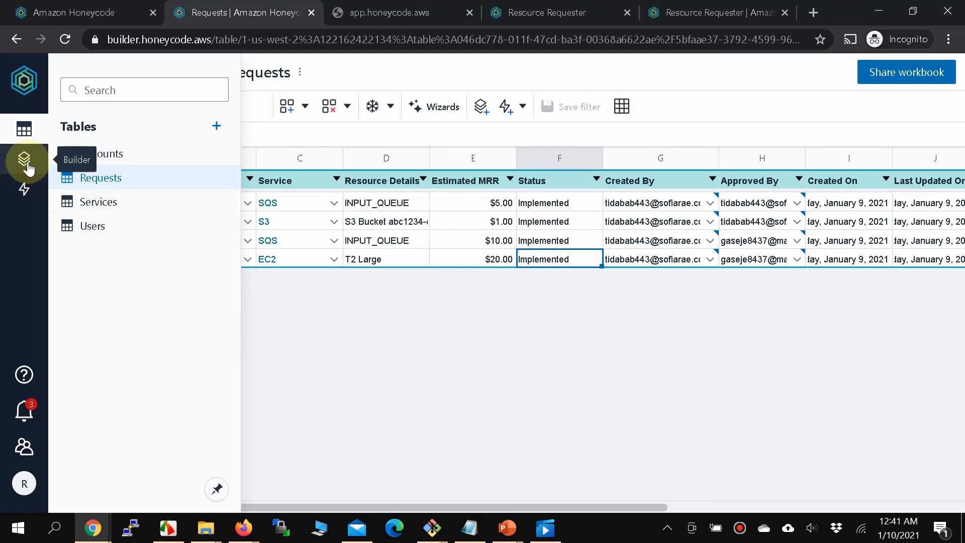
left_click(397, 354)
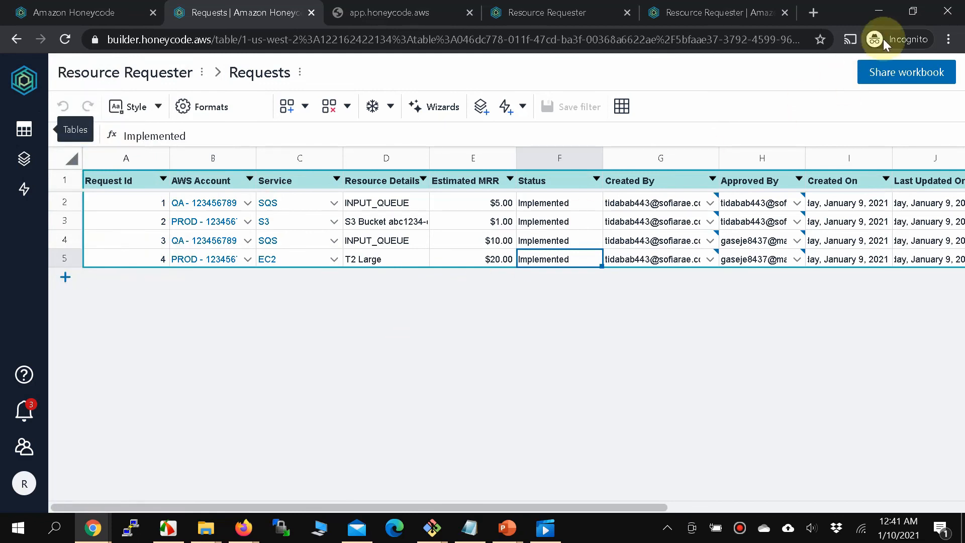
Open google.com in a new browser tab.
left_click(812, 20)
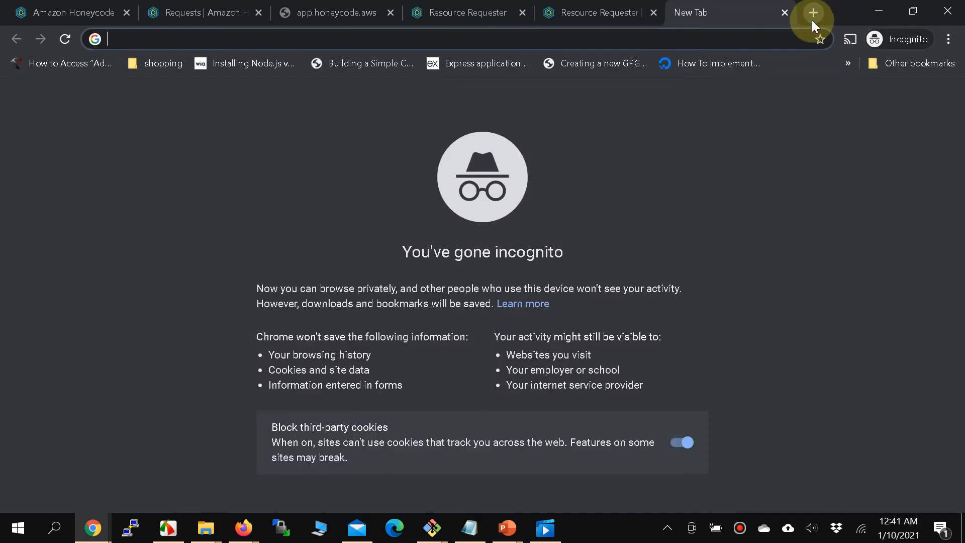
type("gogo")
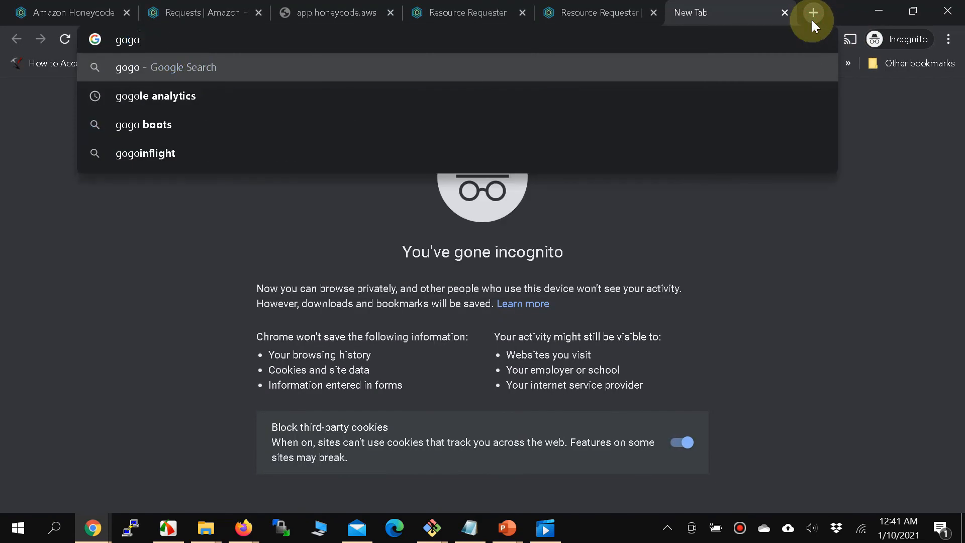
key("BackSpace")
key("BackSpace")
type("ogle.com")
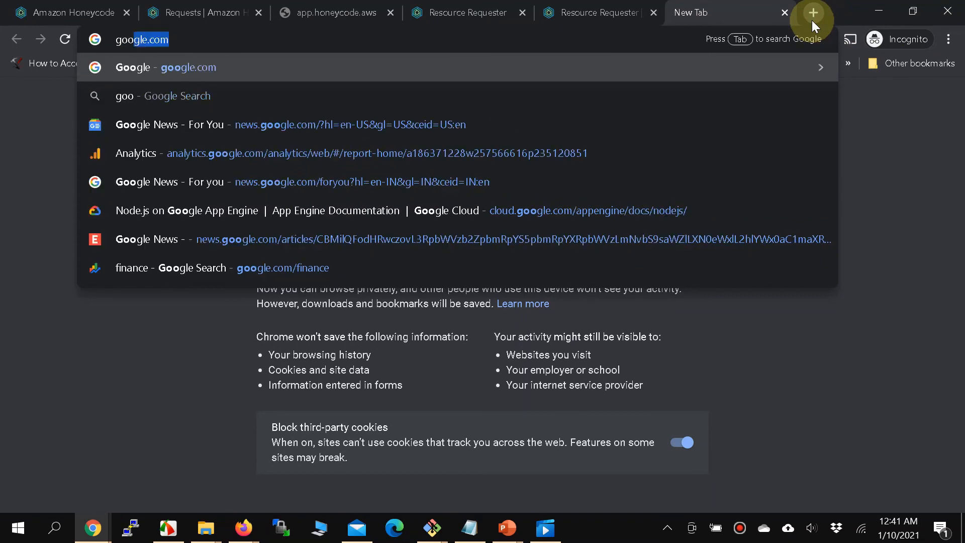
key("Return")
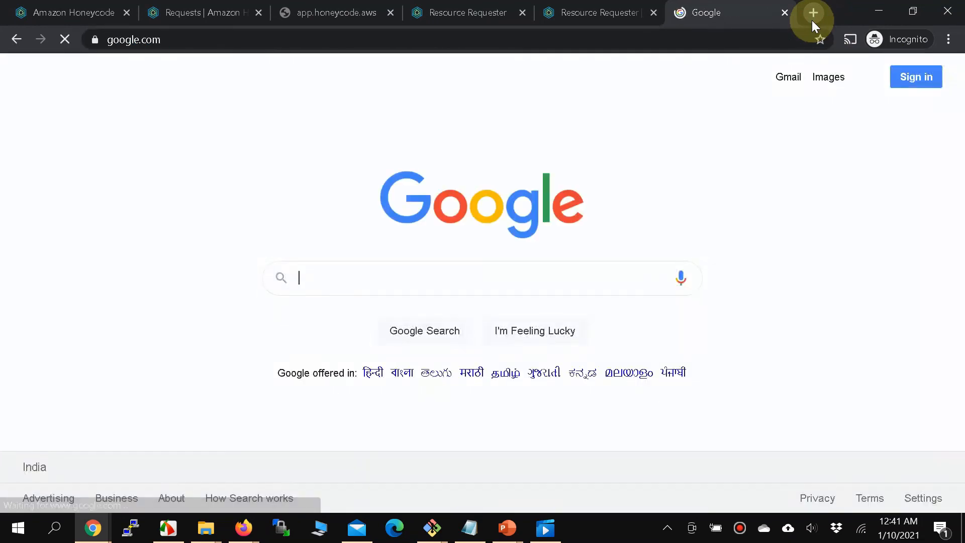
Search Google for 'honeycode documentation', then return to the Requests | Amazon Honeycode tab.
type("hon")
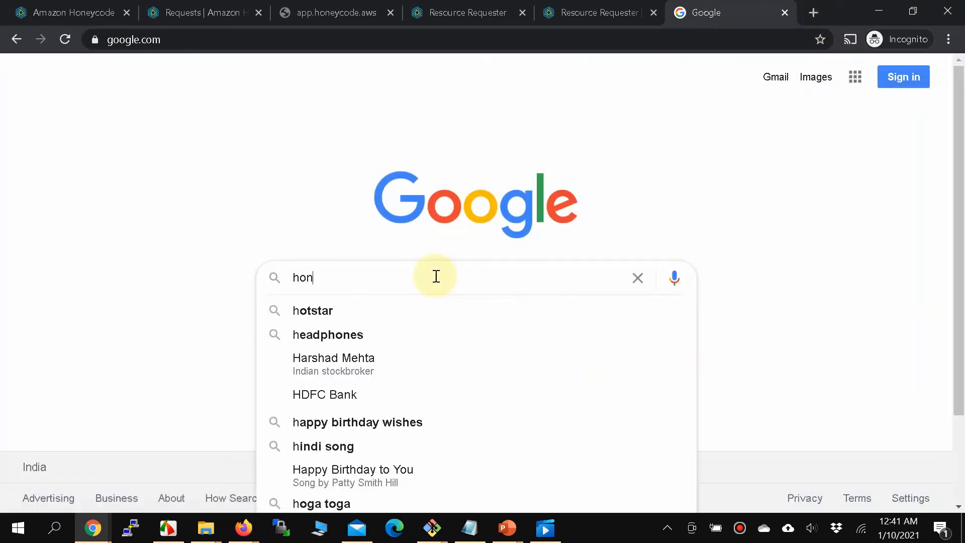
type("eycode d")
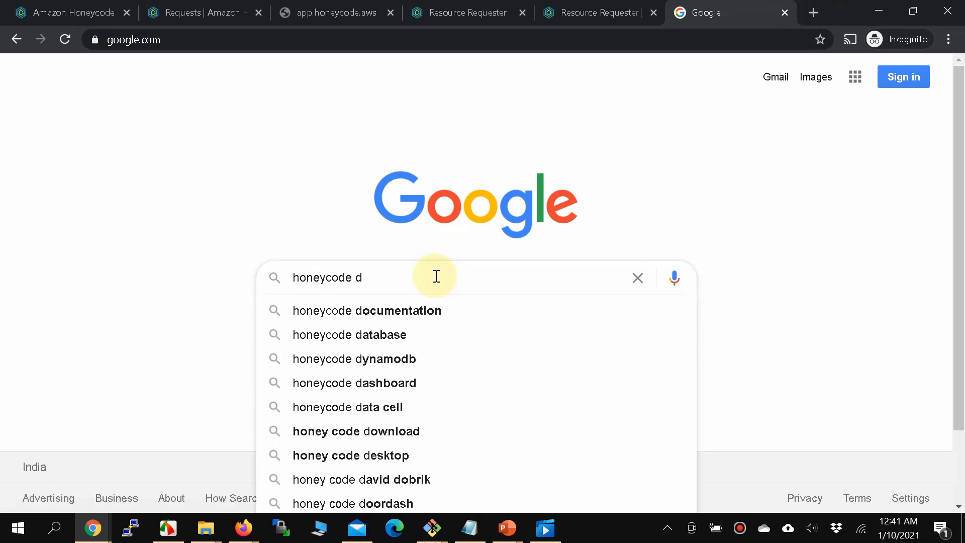
key("Down")
key("Return")
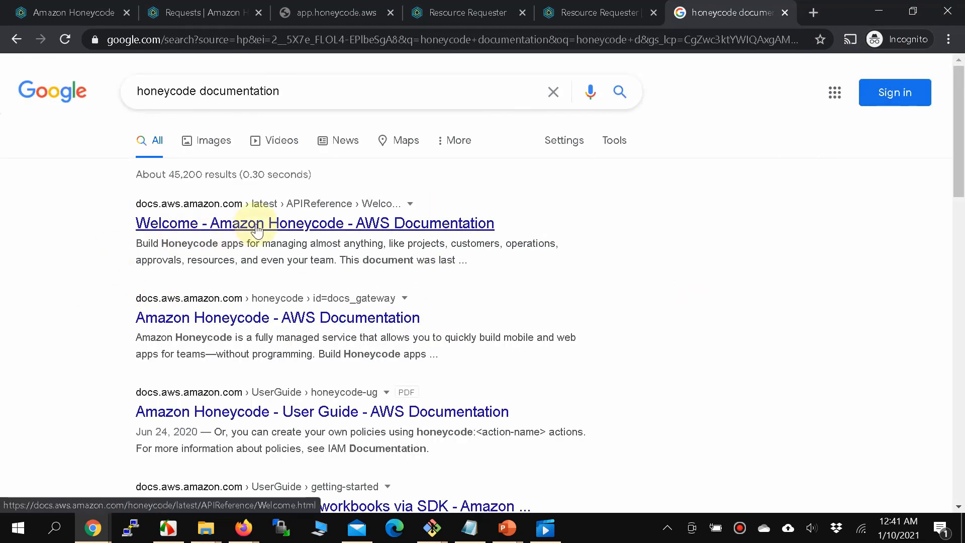
scroll(257, 230, "down", 1)
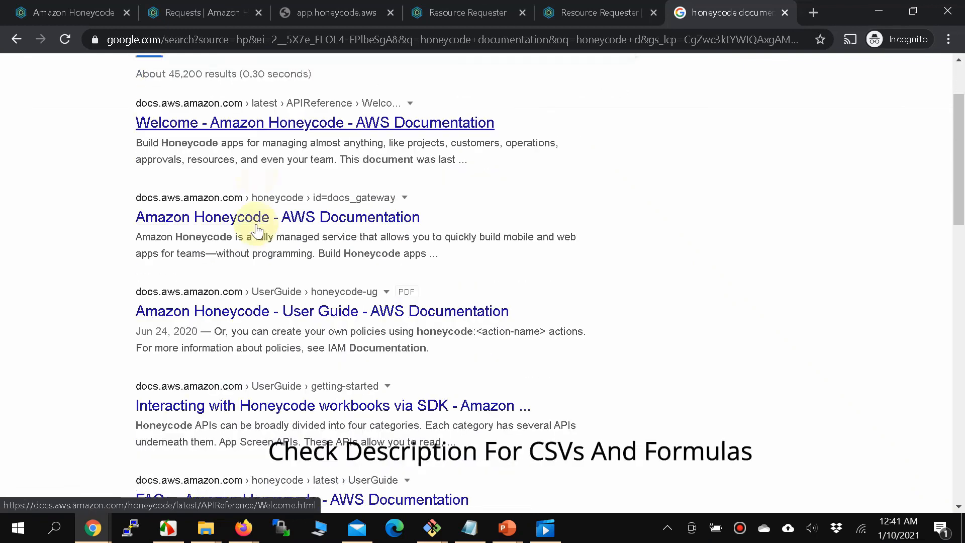
scroll(256, 230, "up", 1)
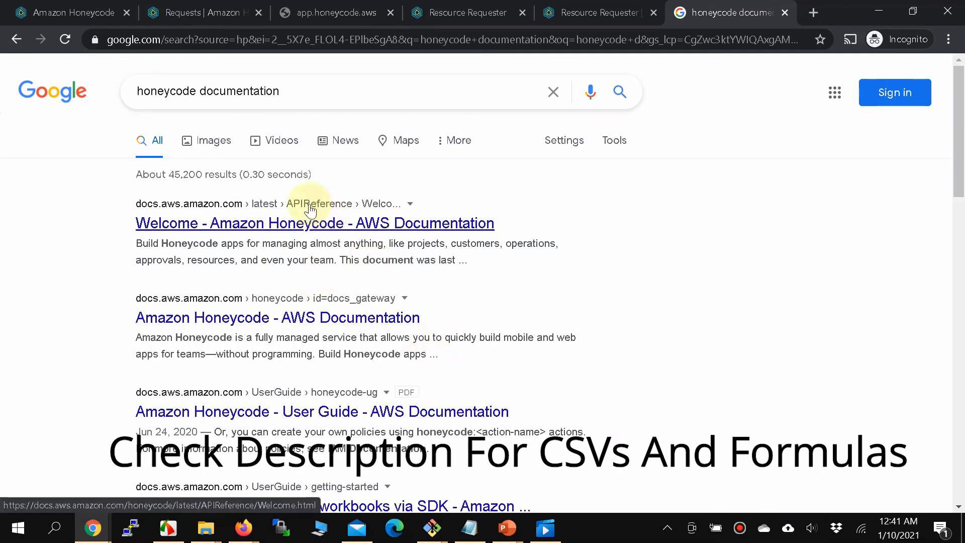
left_click(194, 19)
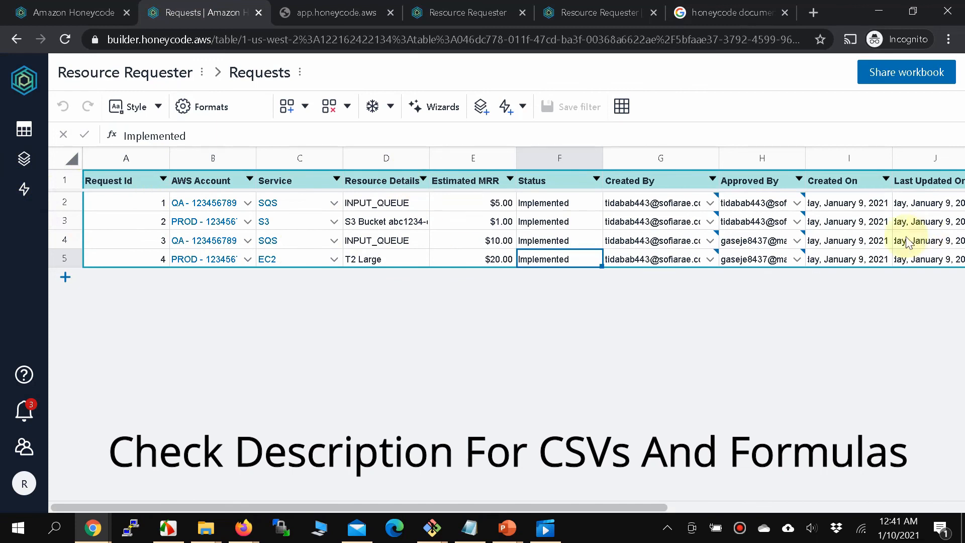
From My Drive, start a new workbook and browse its templates, dismissing the caret browsing prompt.
left_click(34, 91)
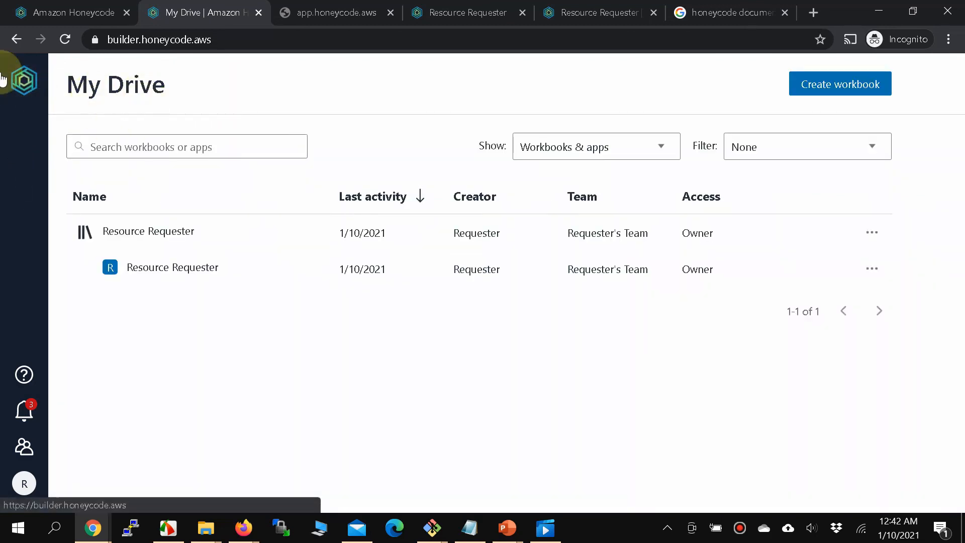
left_click(828, 92)
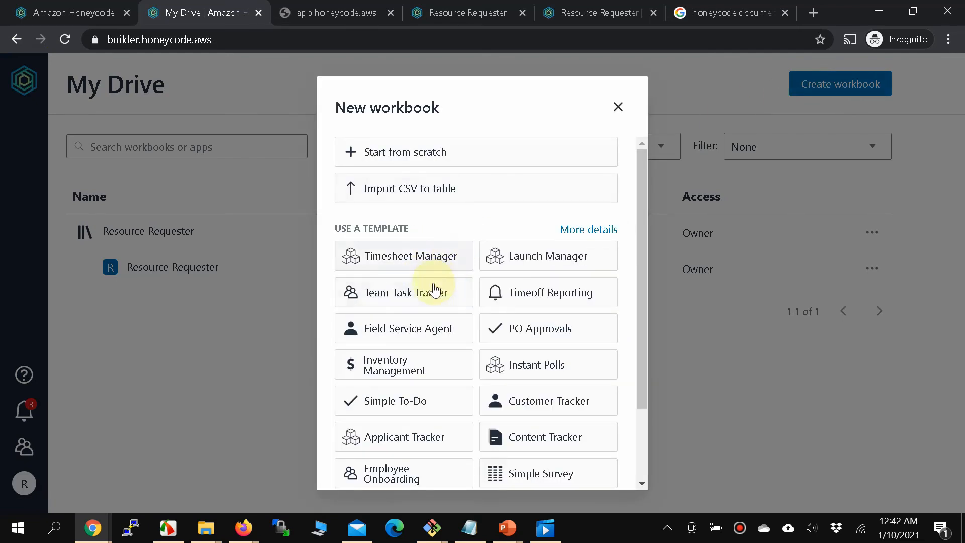
scroll(440, 259, "down", 2)
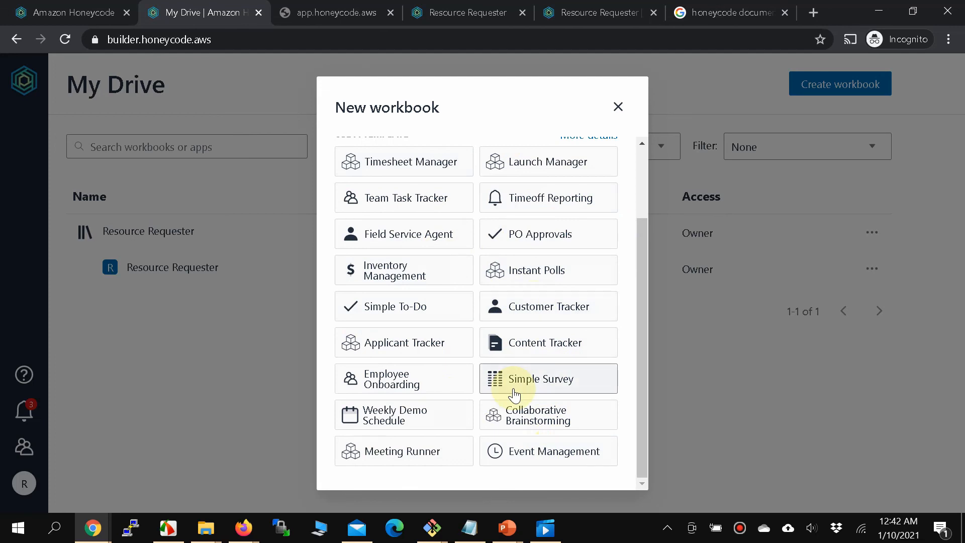
key("F7")
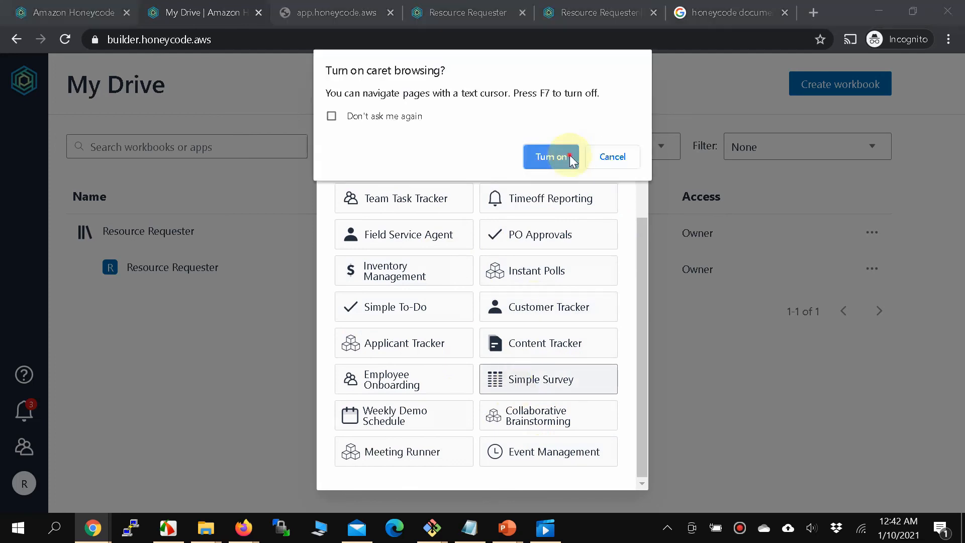
left_click(571, 161)
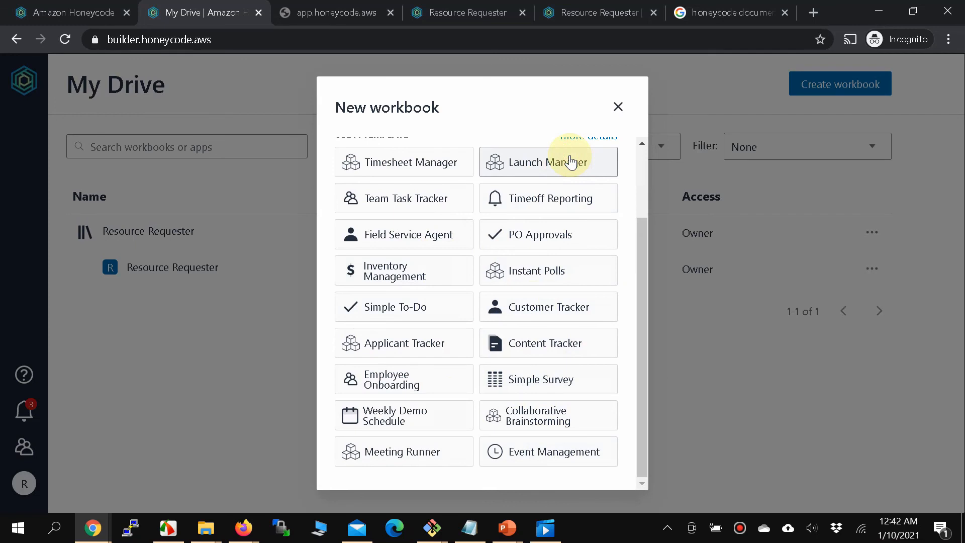